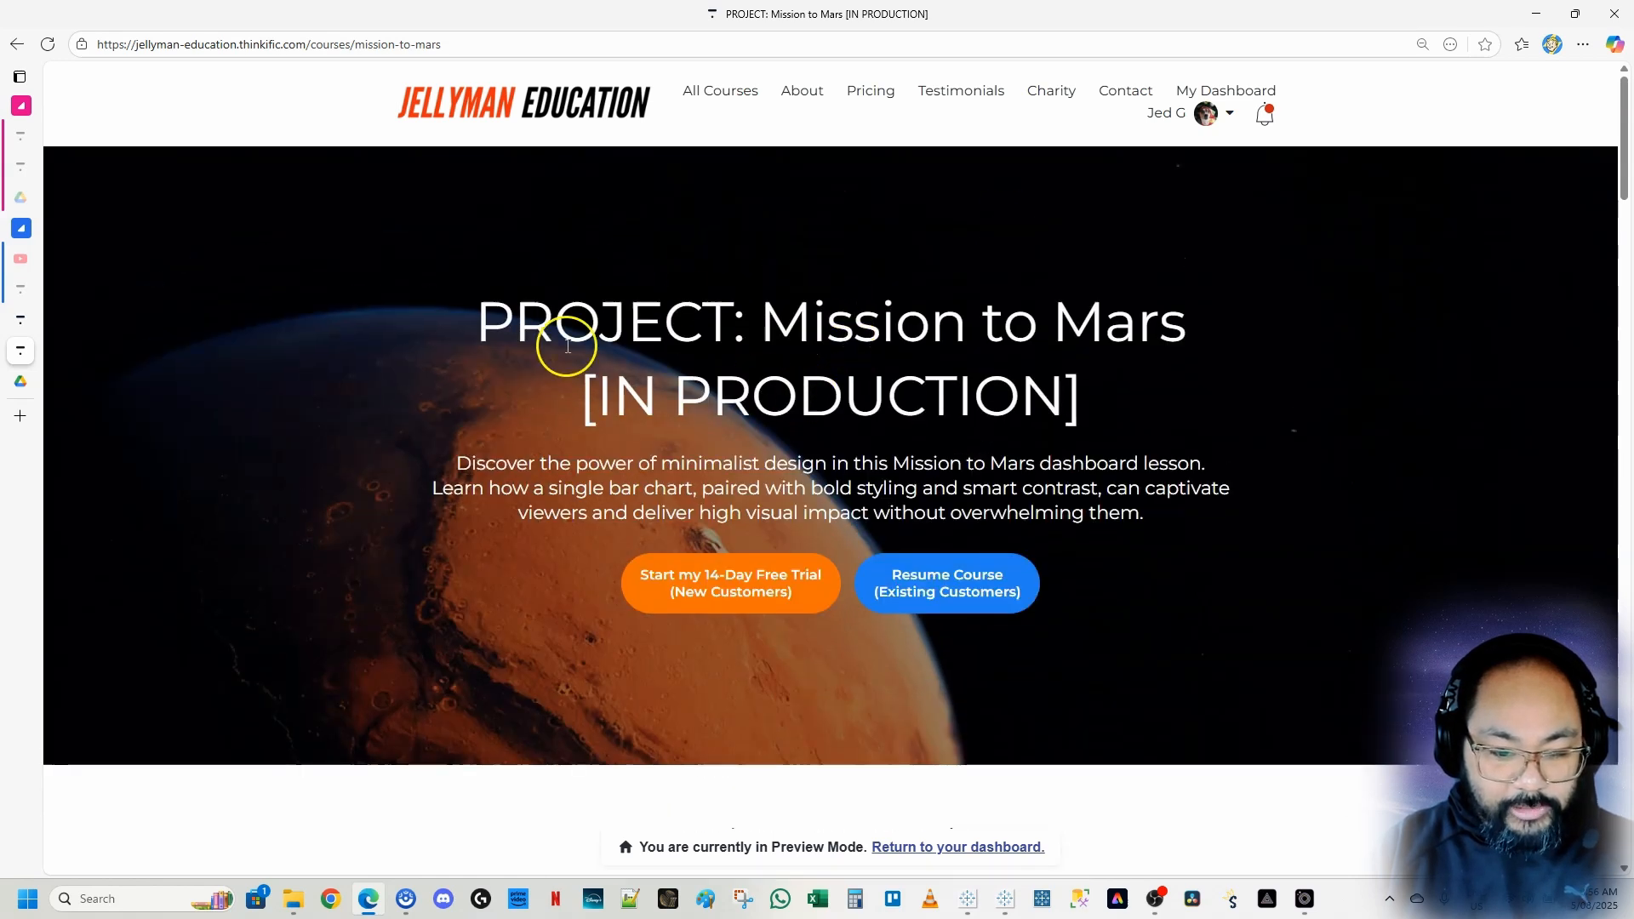
Scroll through the Mission to Mars course page to find the working-file download
scroll(959, 467, down, 3)
scroll(960, 449, down, 6)
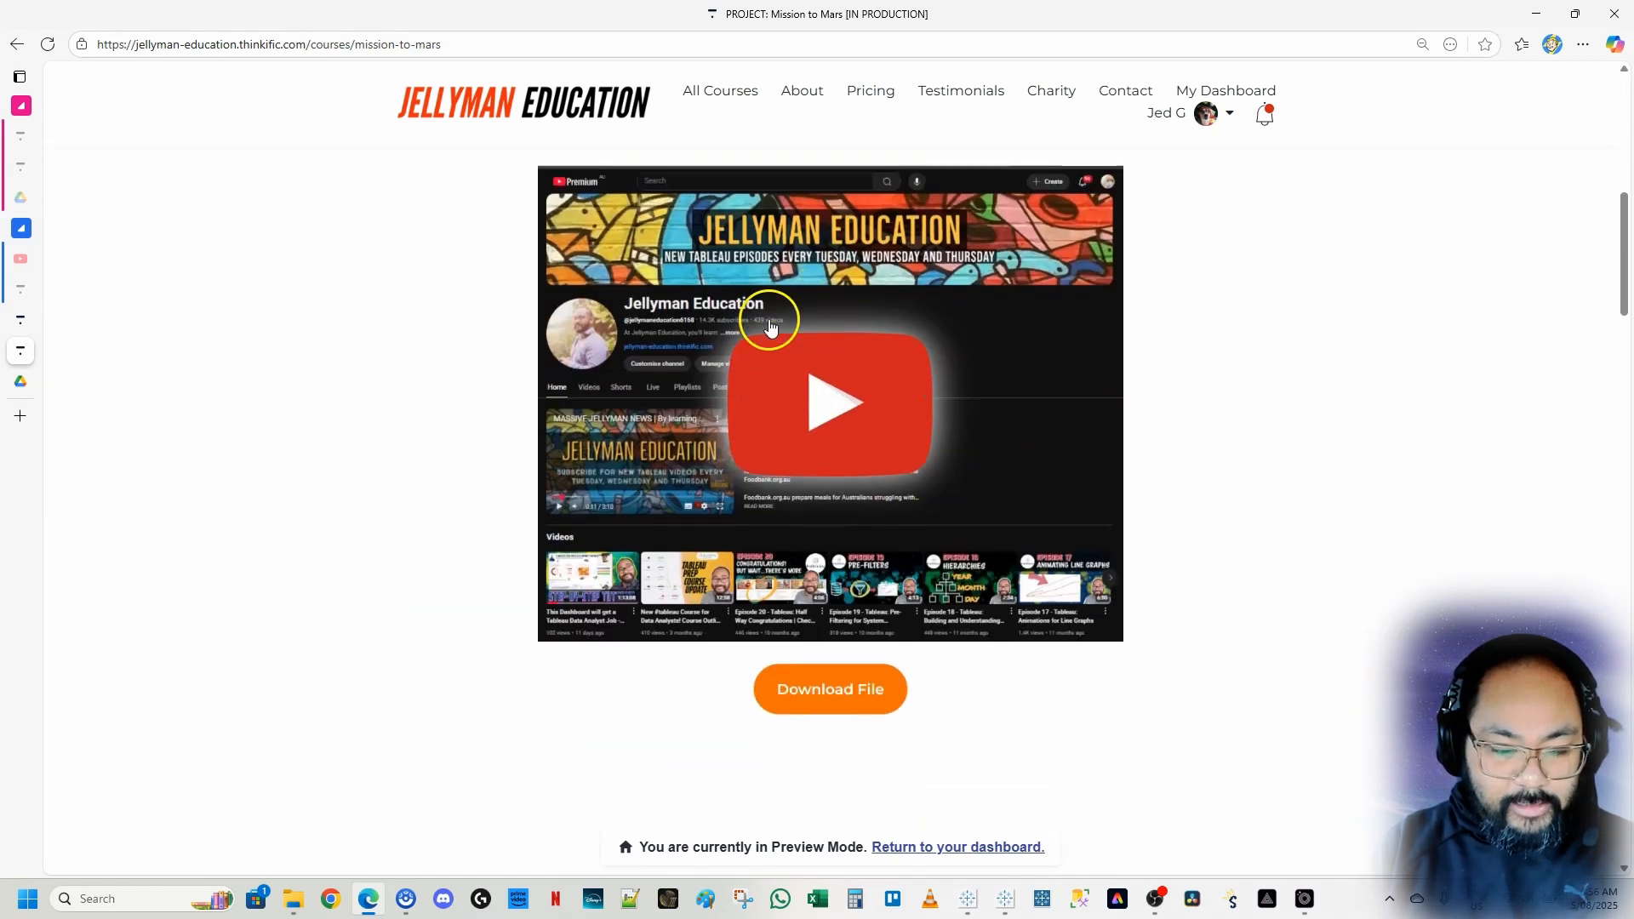
scroll(764, 321, up, 2)
scroll(766, 272, down, 1)
scroll(765, 272, down, 1)
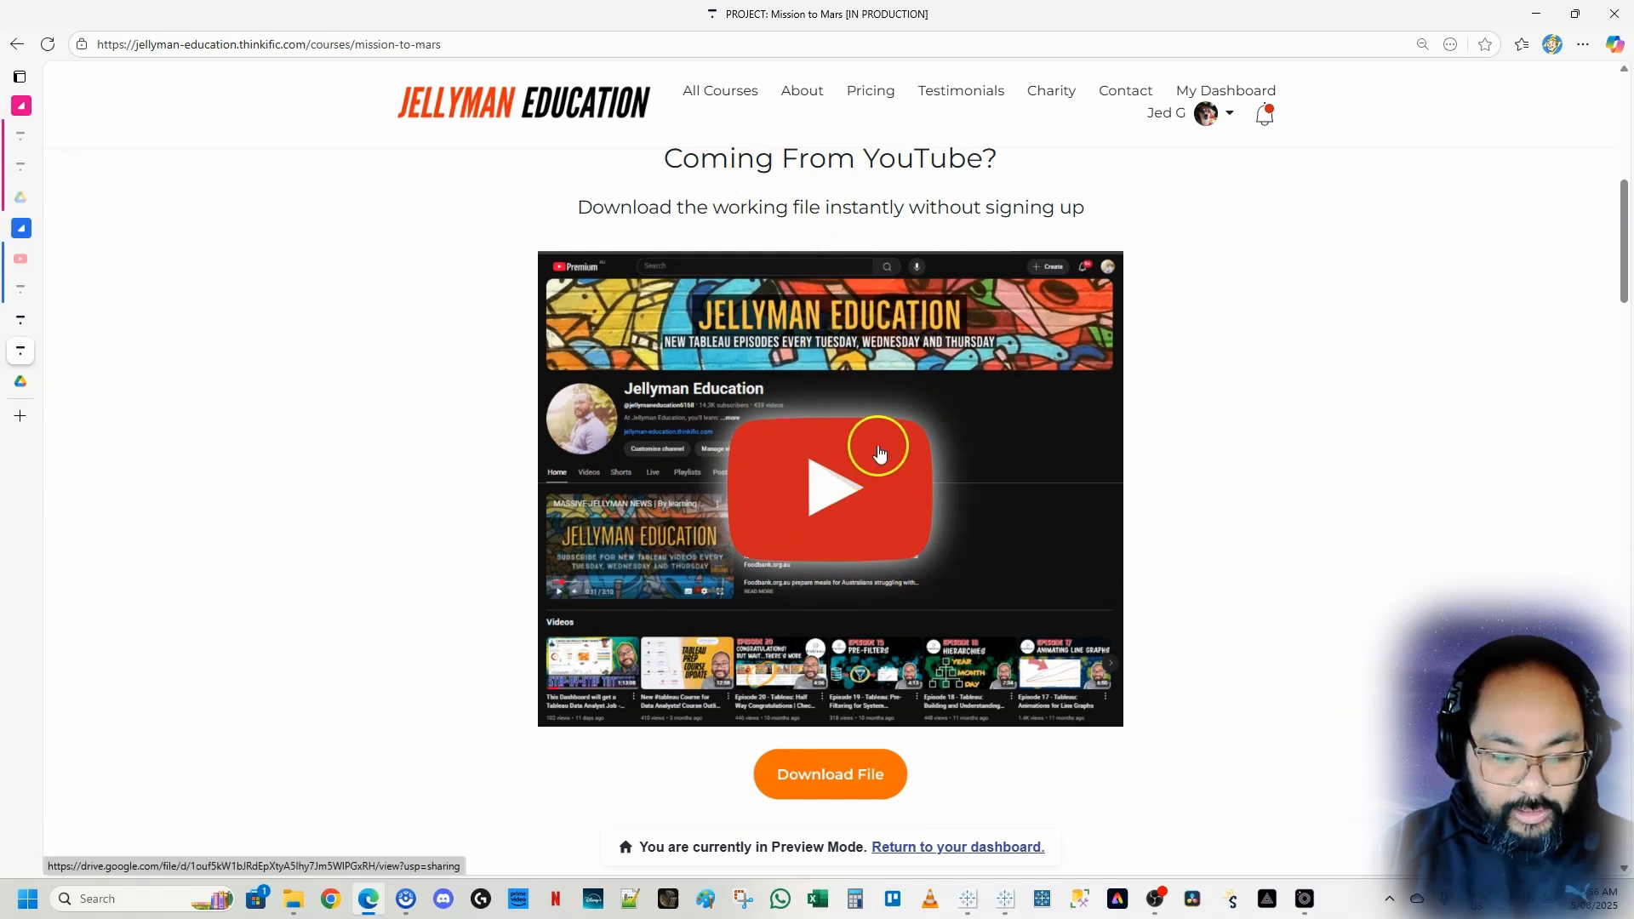
Open the downloaded Mission to Mars Working Files folder and select the Spaceflights Data file
click(24, 379)
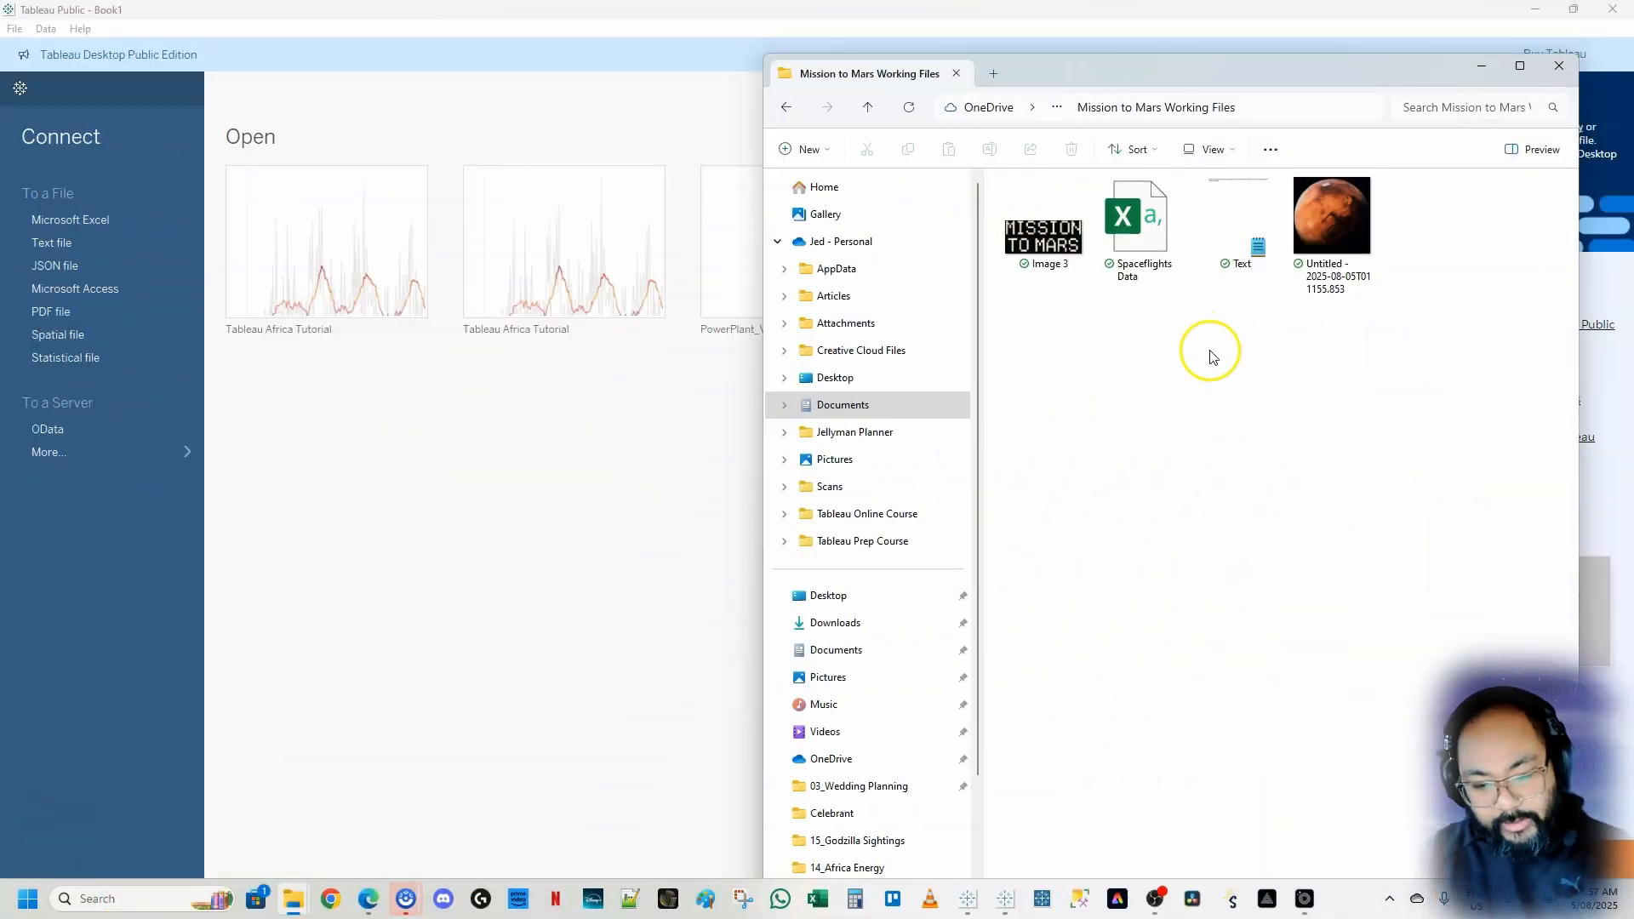
drag(1401, 388, 1064, 264)
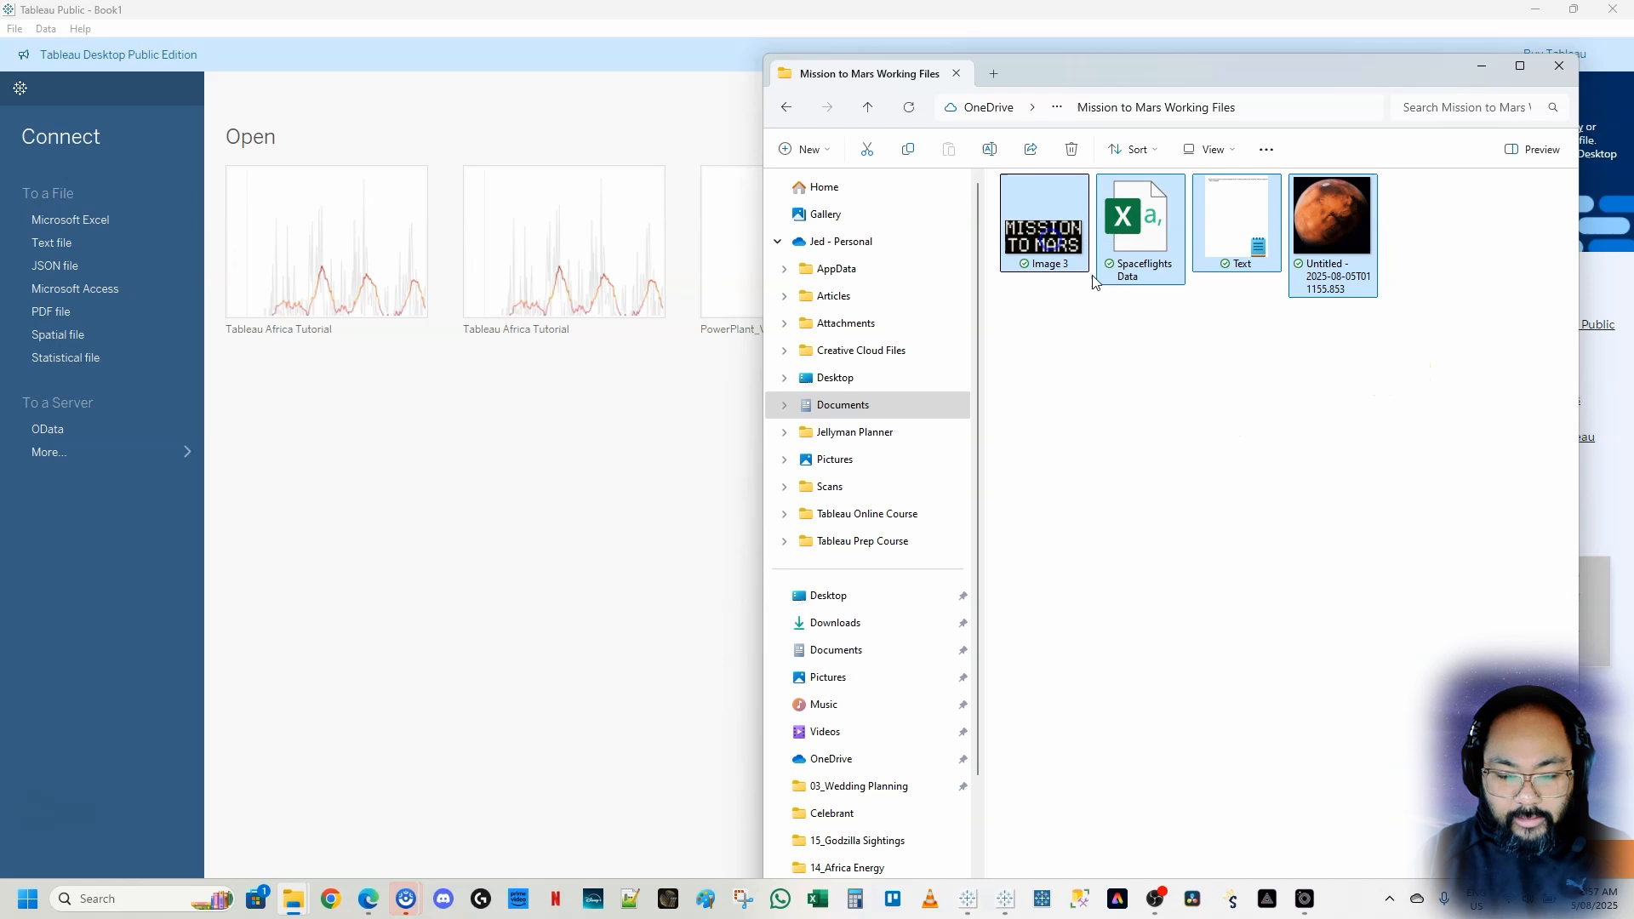
click(1231, 405)
click(1151, 219)
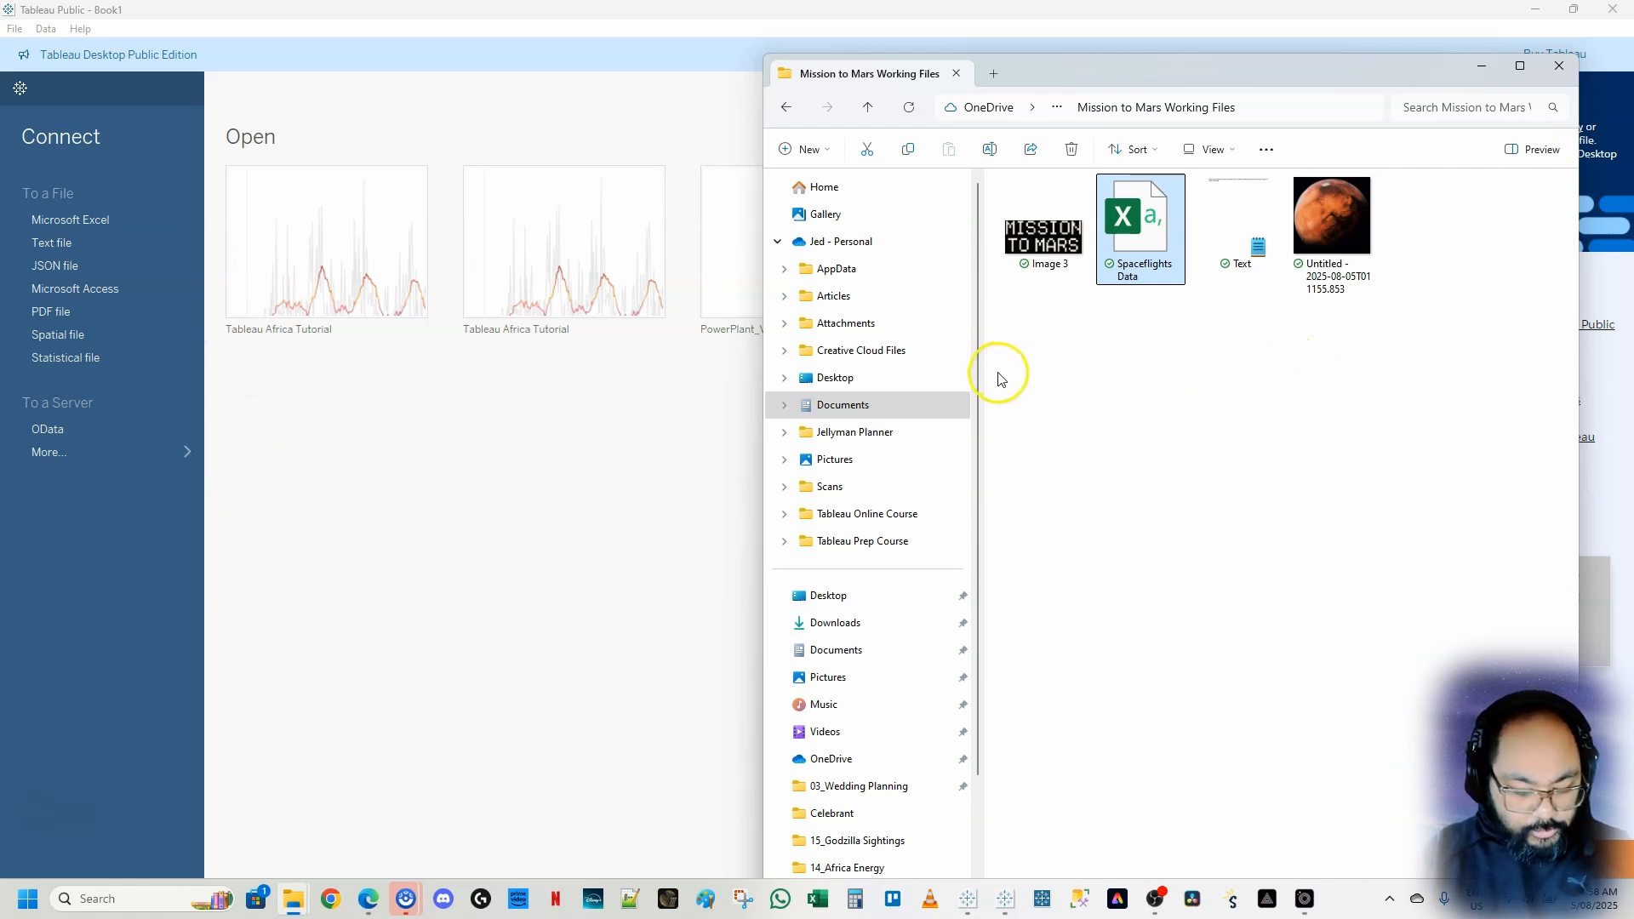
Connect Tableau Public to the Spaceflights Data file by dropping it onto the start page
mouse_move(1073, 165)
mouse_down()
mouse_move(1206, 299)
mouse_move(1213, 338)
mouse_up()
mouse_move(28, 15)
mouse_down()
mouse_move(464, 486)
mouse_move(673, 730)
mouse_move(707, 807)
mouse_up()
mouse_move(1162, 272)
mouse_down()
mouse_move(1175, 298)
mouse_move(1131, 263)
mouse_move(835, 485)
mouse_move(413, 466)
mouse_move(463, 354)
mouse_move(371, 474)
mouse_up()
click(415, 474)
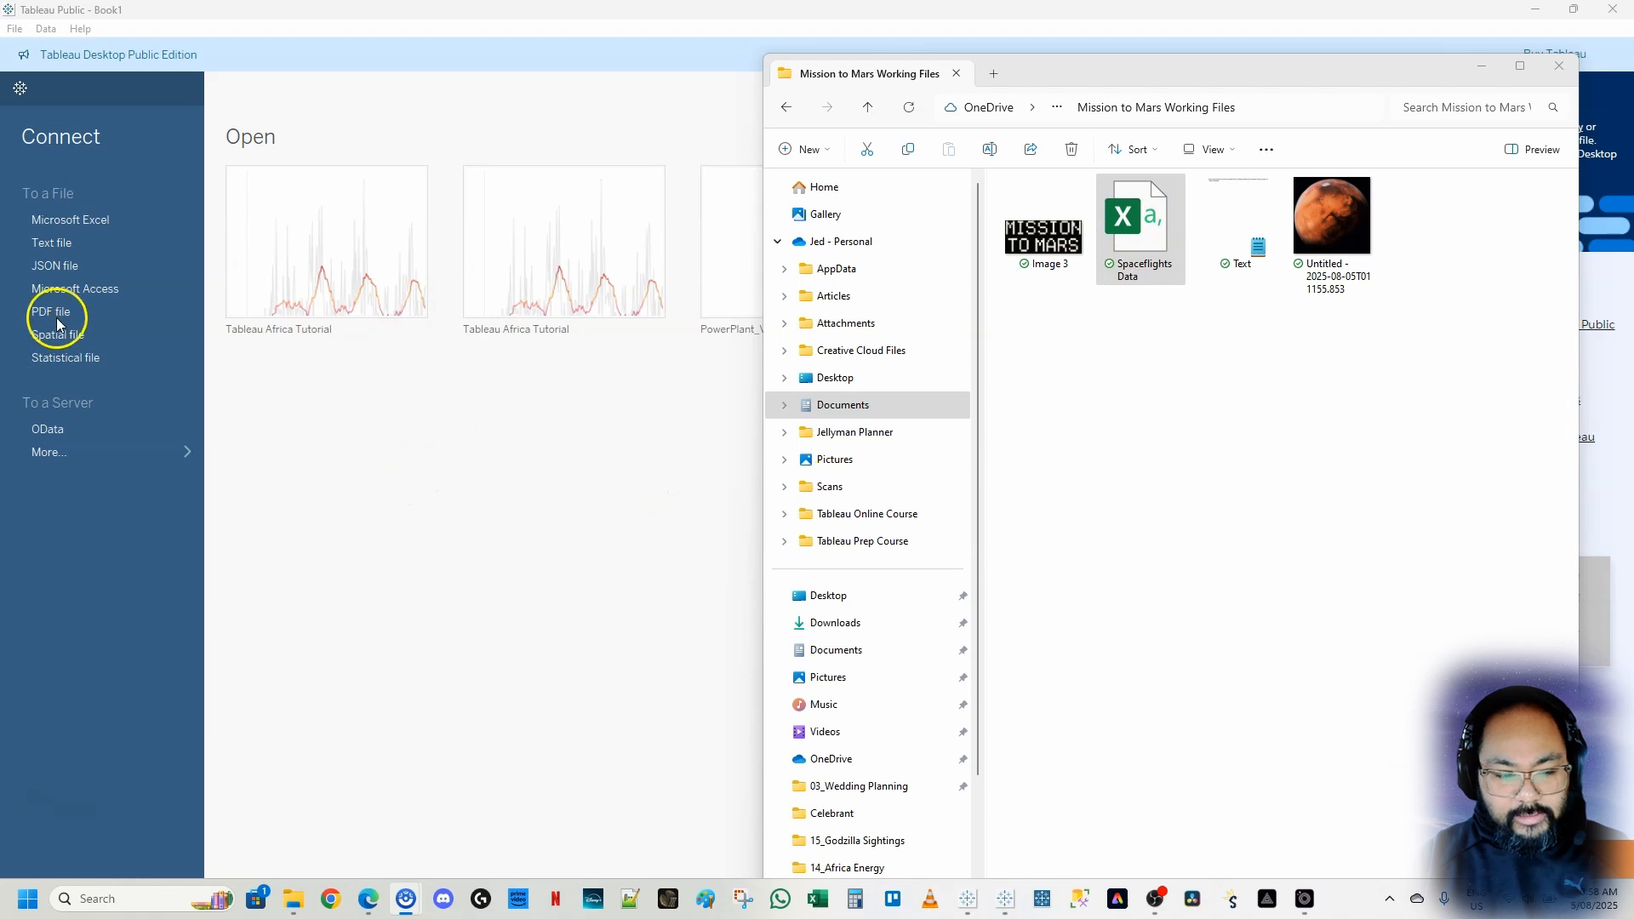
click(665, 21)
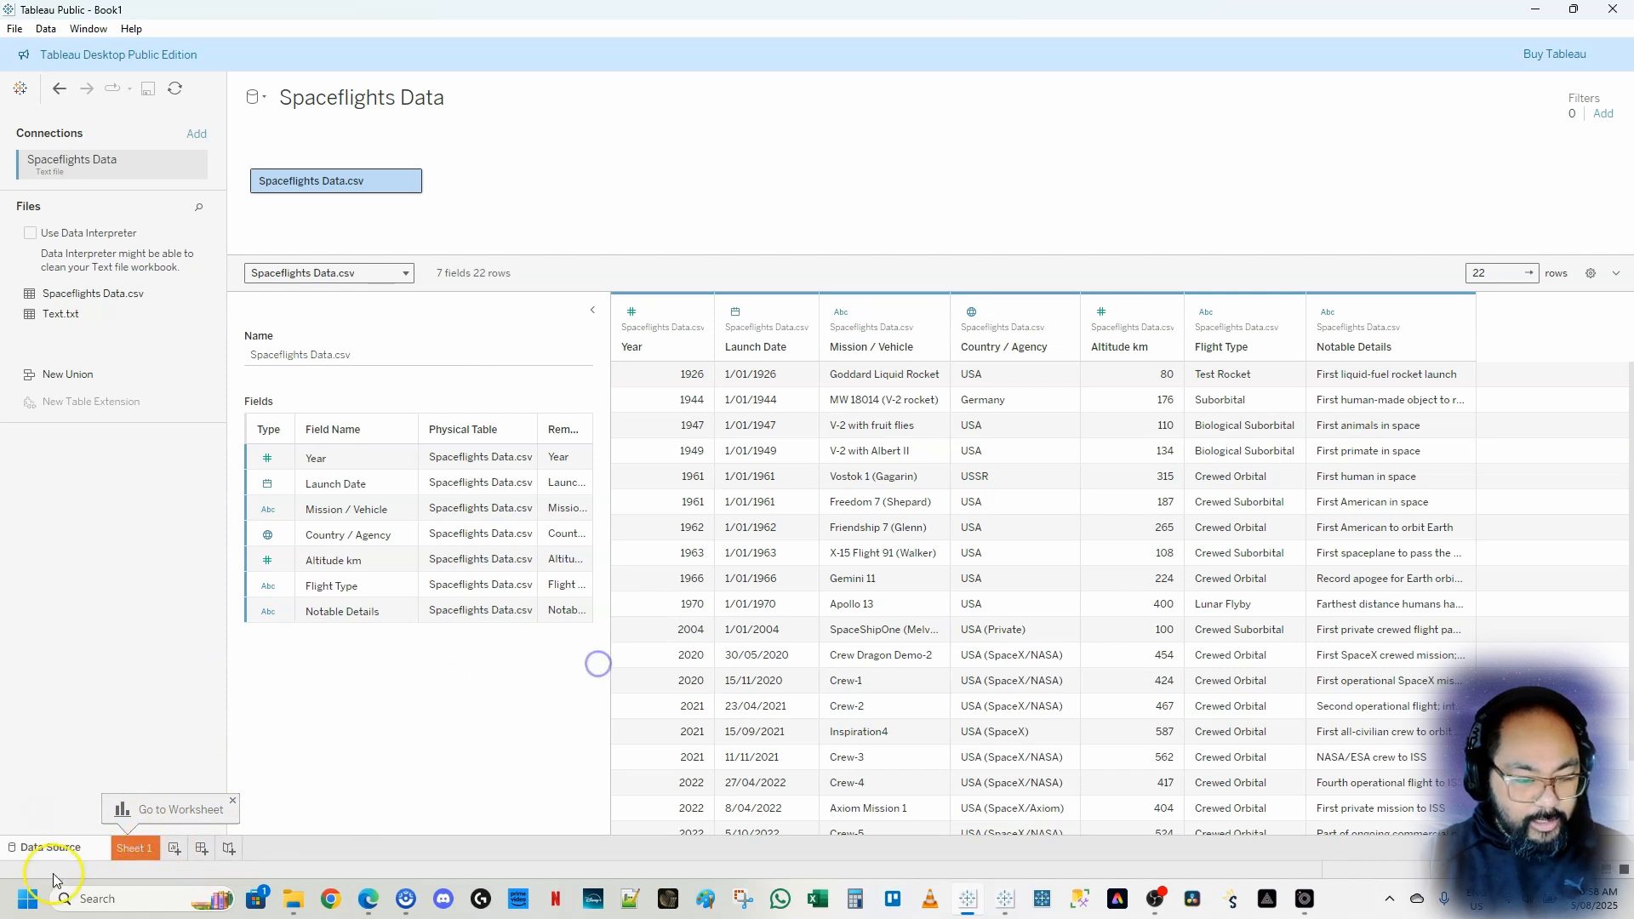
Open Sheet 1 and widen the Data pane
click(134, 848)
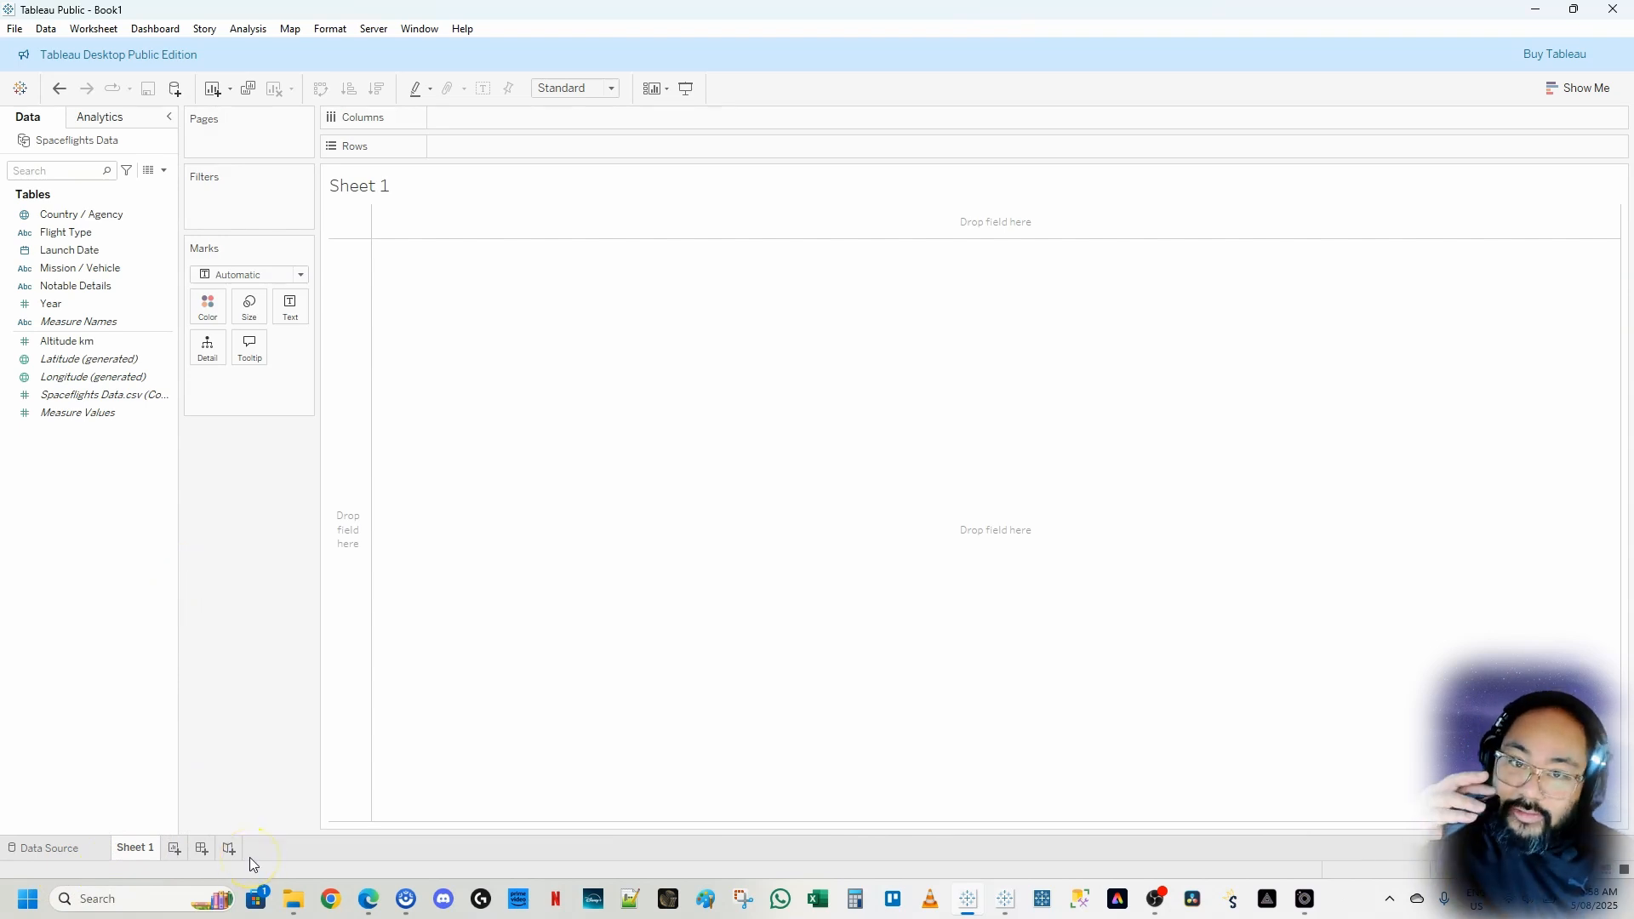
drag(180, 473, 223, 491)
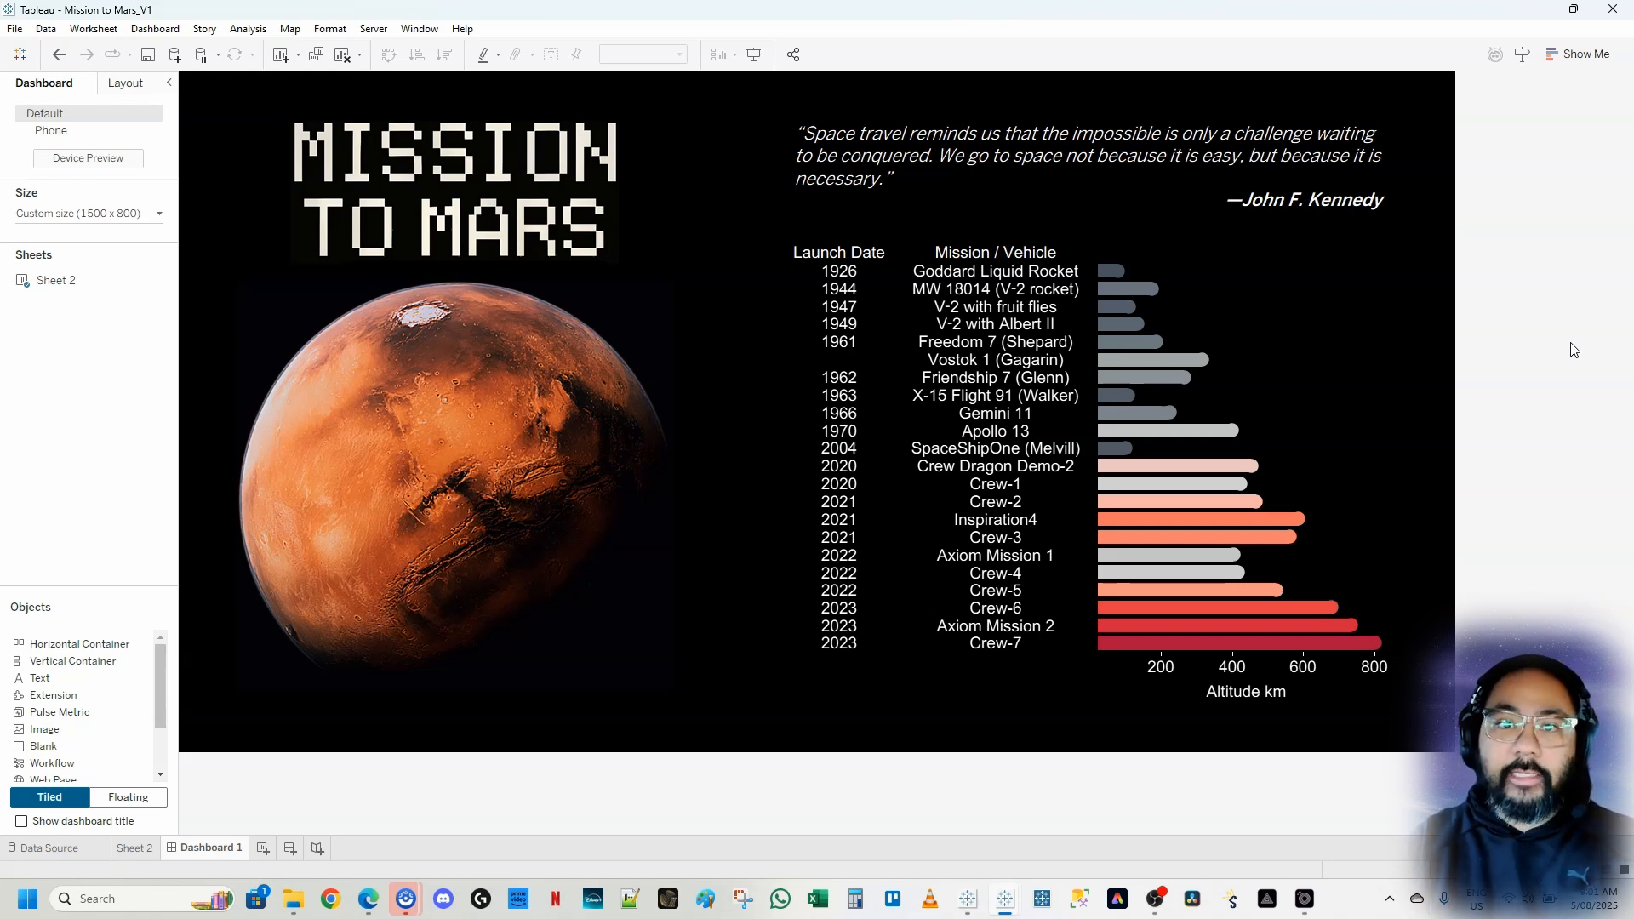
Examine the layout of the finished Mission to Mars dashboard in the other workbook
click(1432, 541)
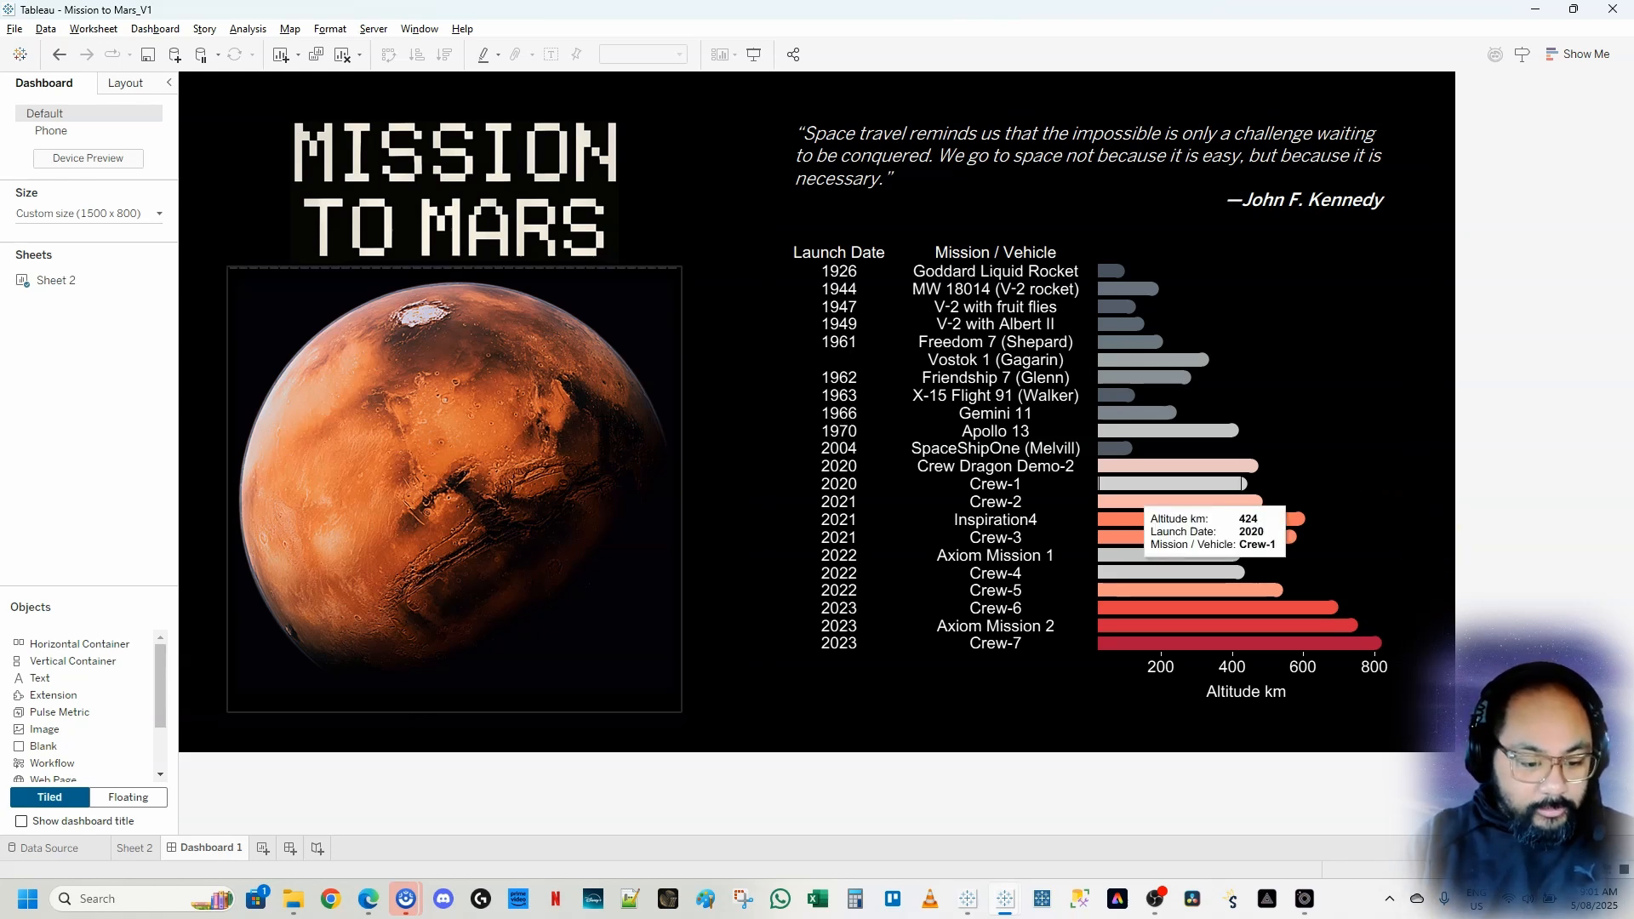
mouse_move(185, 81)
mouse_down()
mouse_move(231, 730)
mouse_move(1215, 770)
mouse_move(1453, 737)
mouse_move(1453, 755)
mouse_up()
mouse_move(691, 96)
mouse_down()
mouse_move(721, 189)
mouse_move(786, 683)
mouse_up()
drag(237, 254, 681, 290)
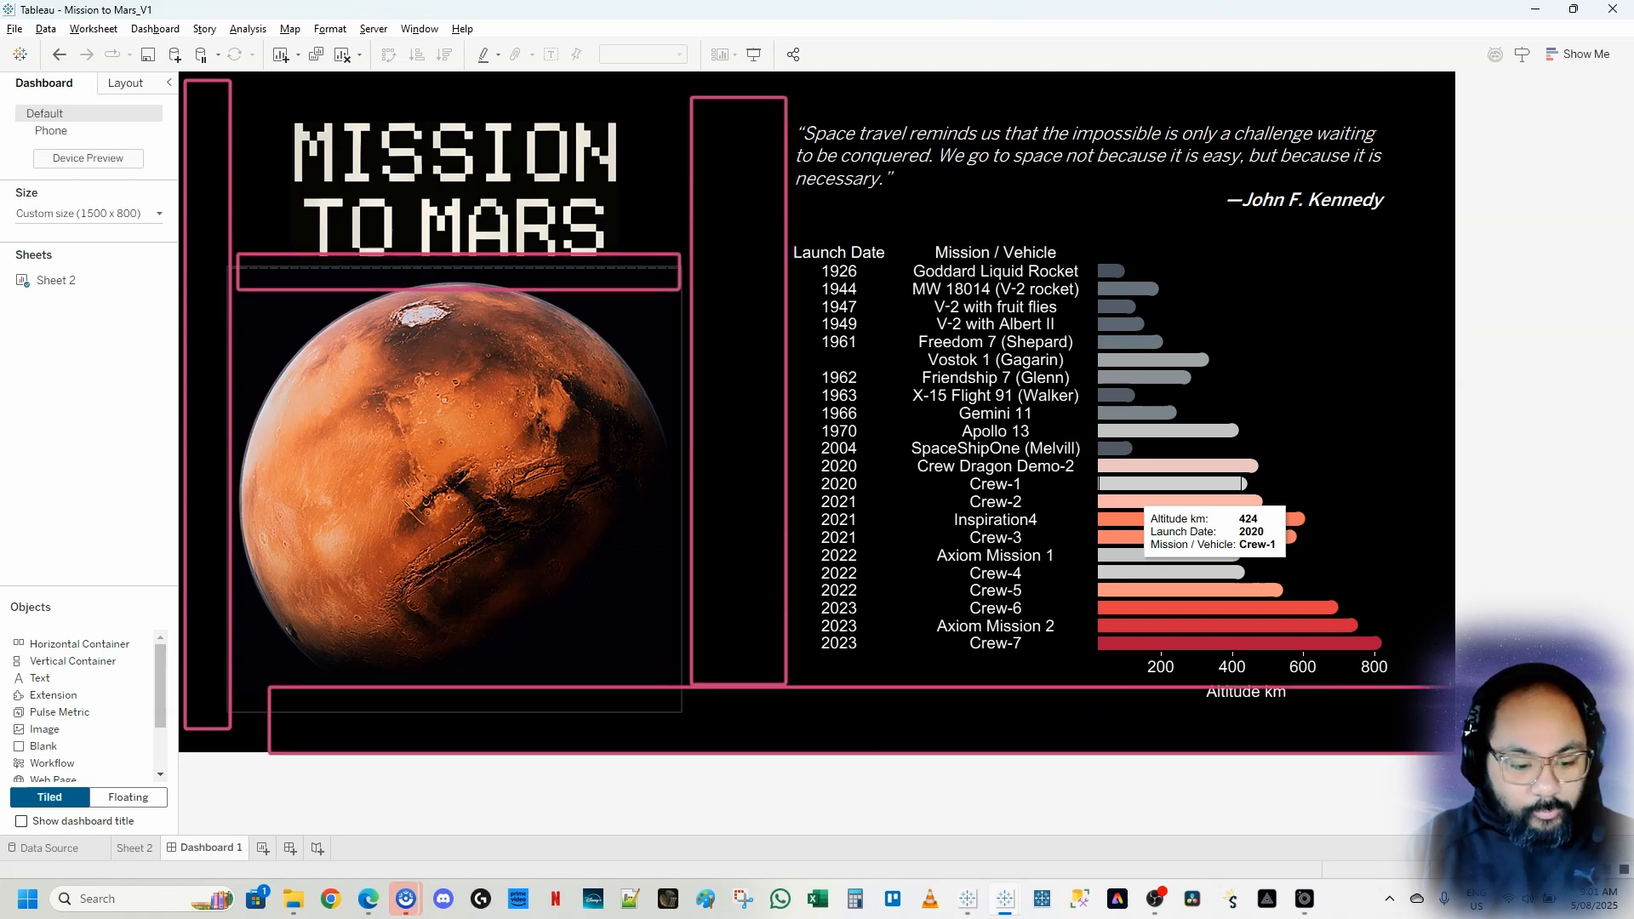
mouse_move(870, 227)
mouse_down()
mouse_move(1458, 247)
mouse_move(1399, 239)
mouse_up()
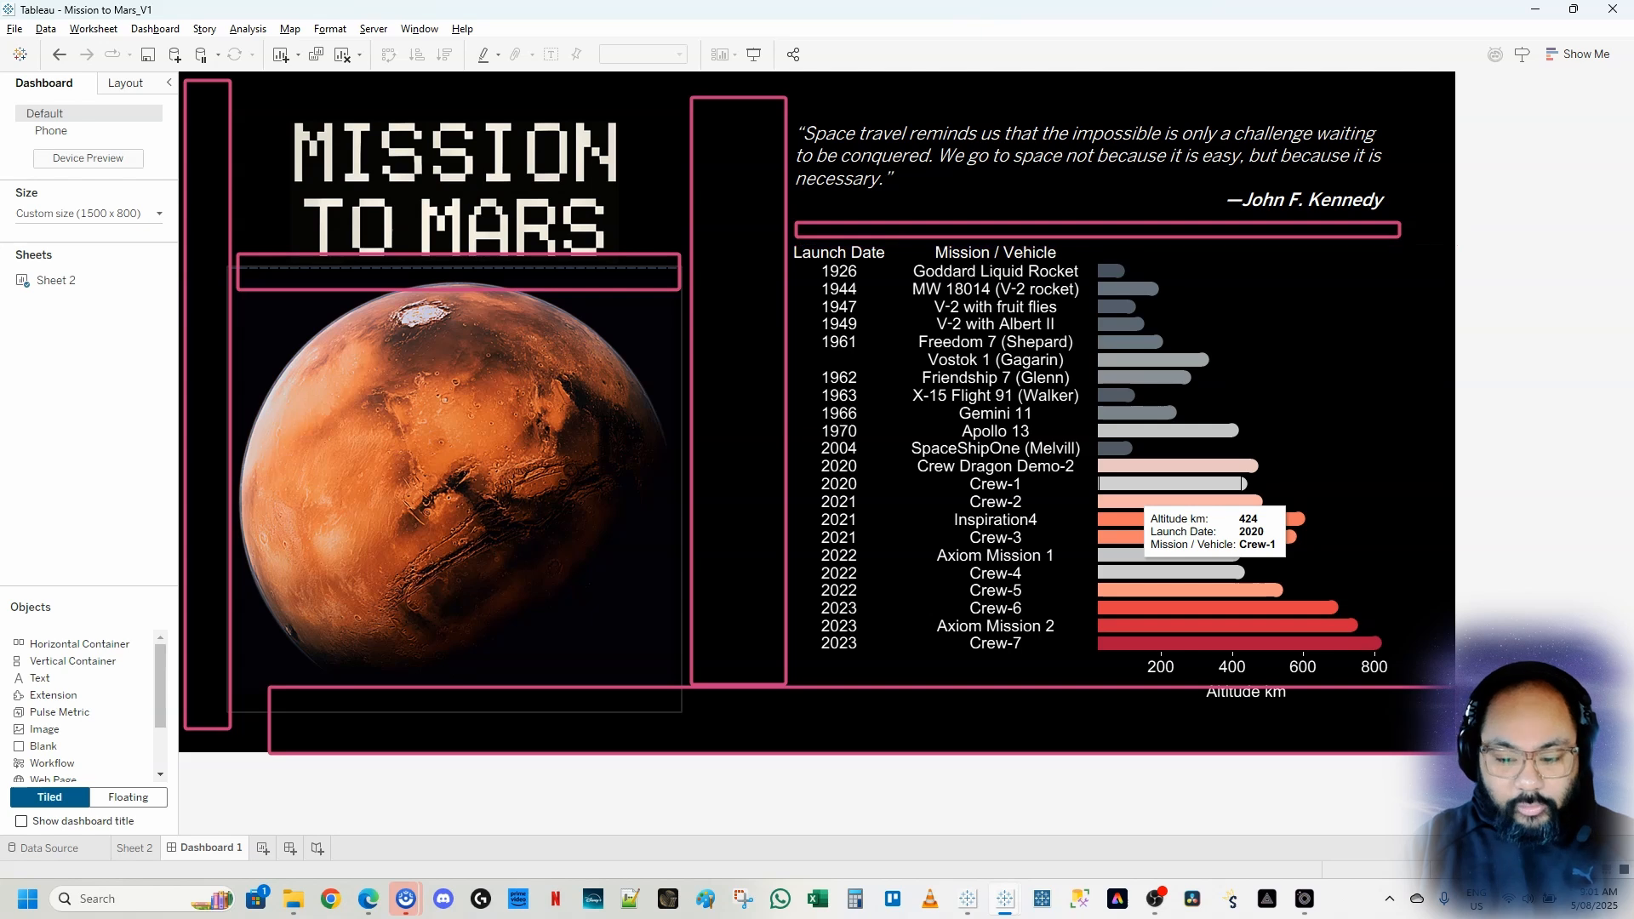
mouse_move(1399, 84)
mouse_down()
mouse_move(1479, 656)
mouse_move(1447, 752)
mouse_up()
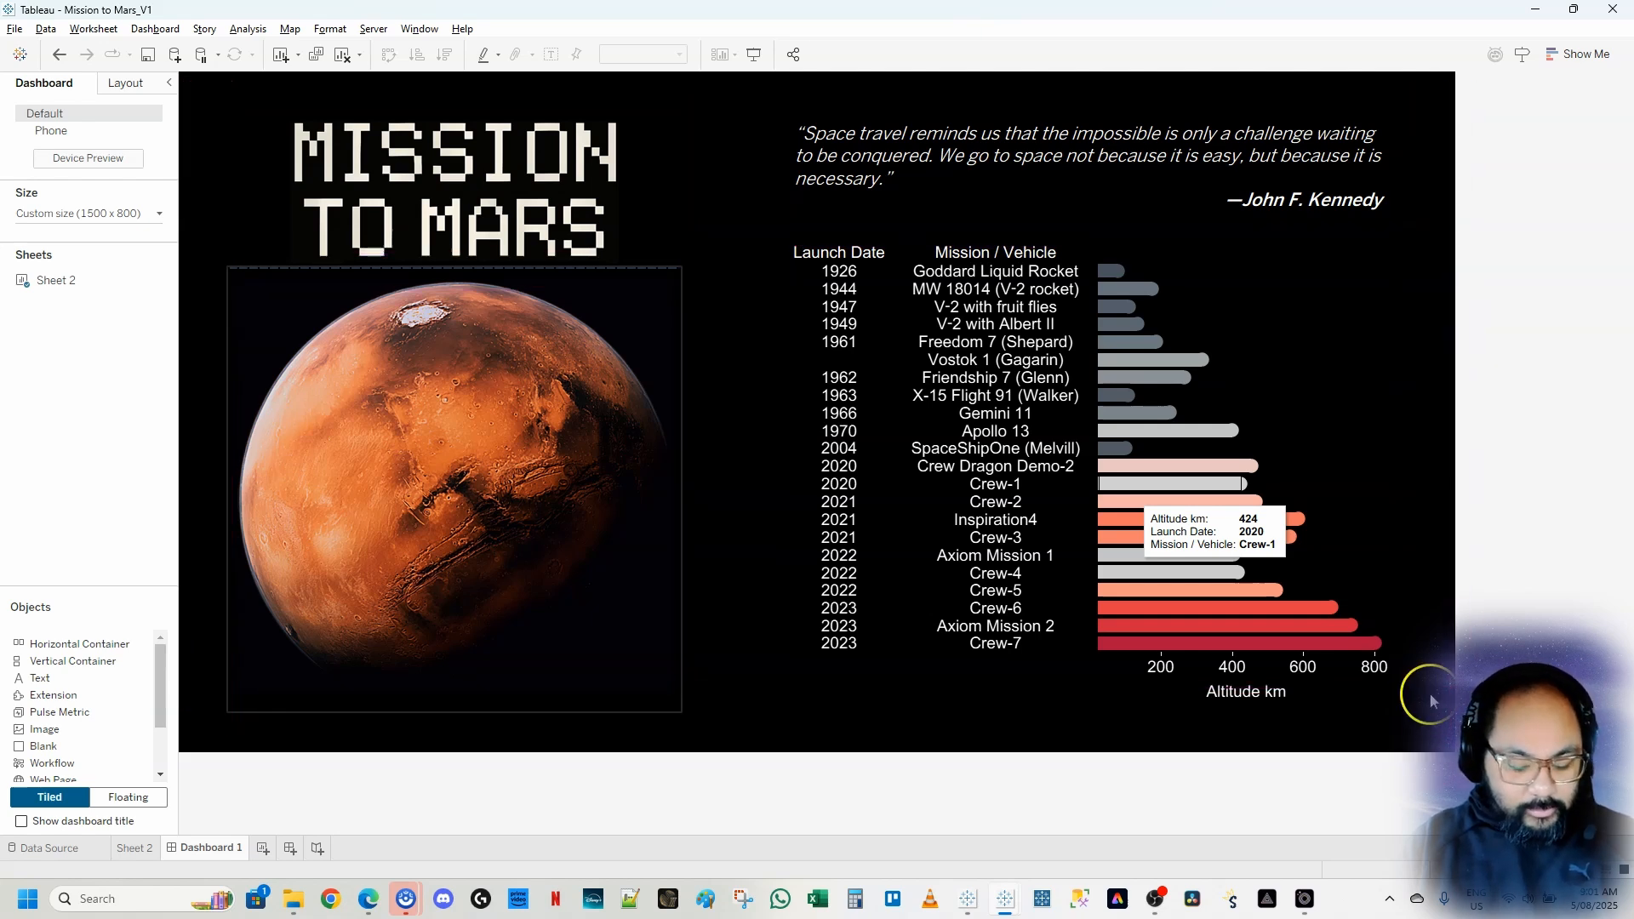
key(Escape)
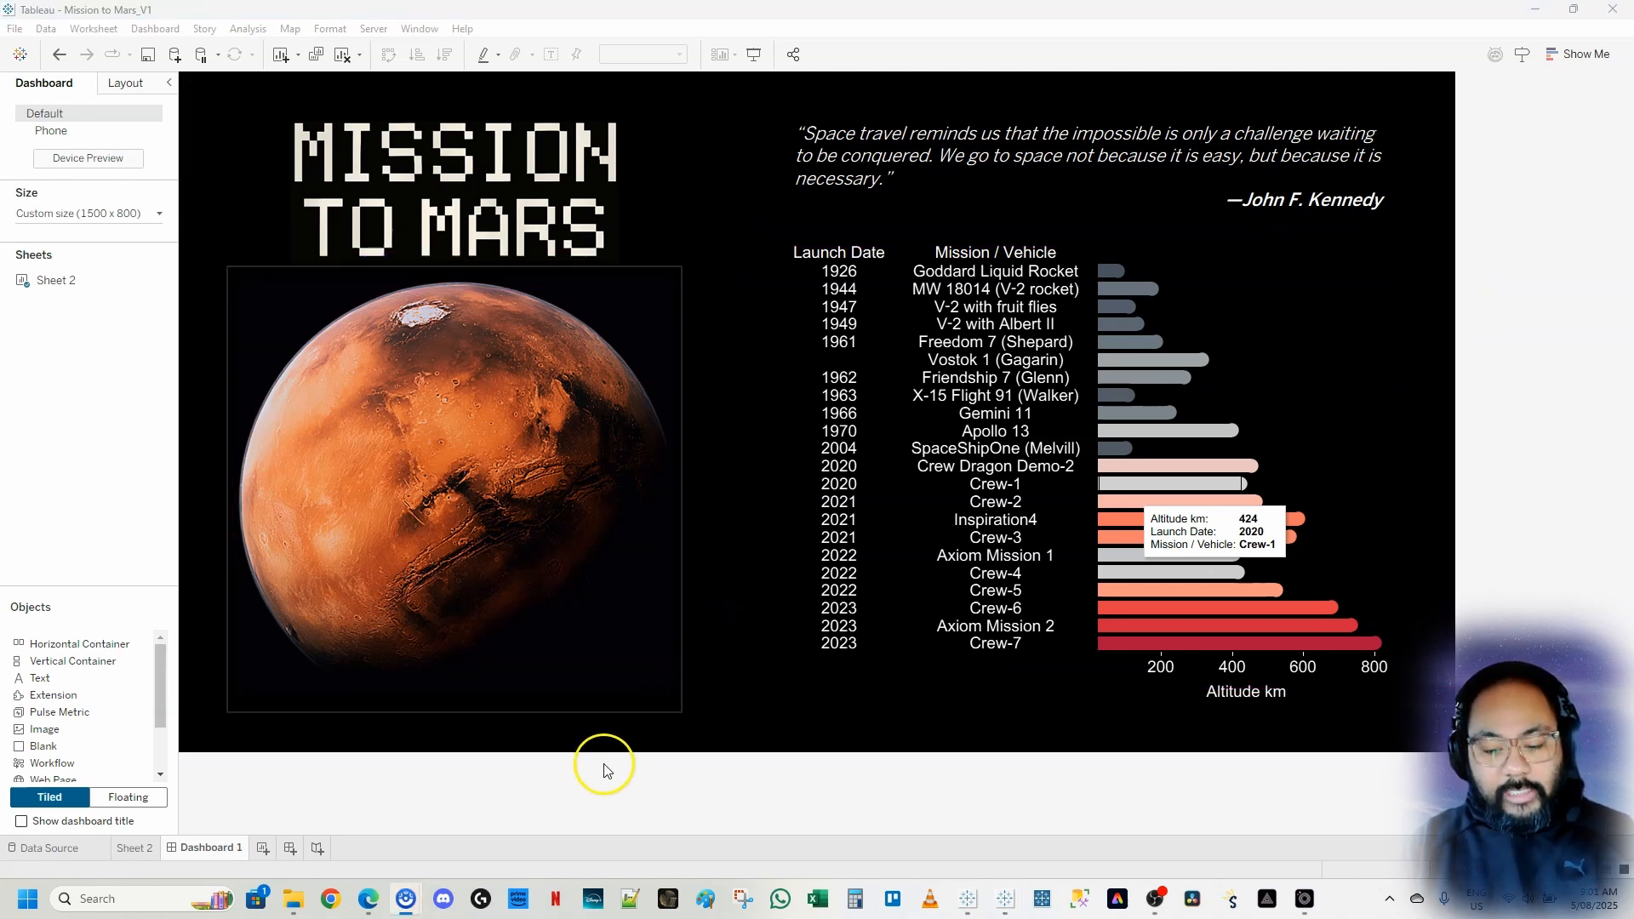
click(795, 722)
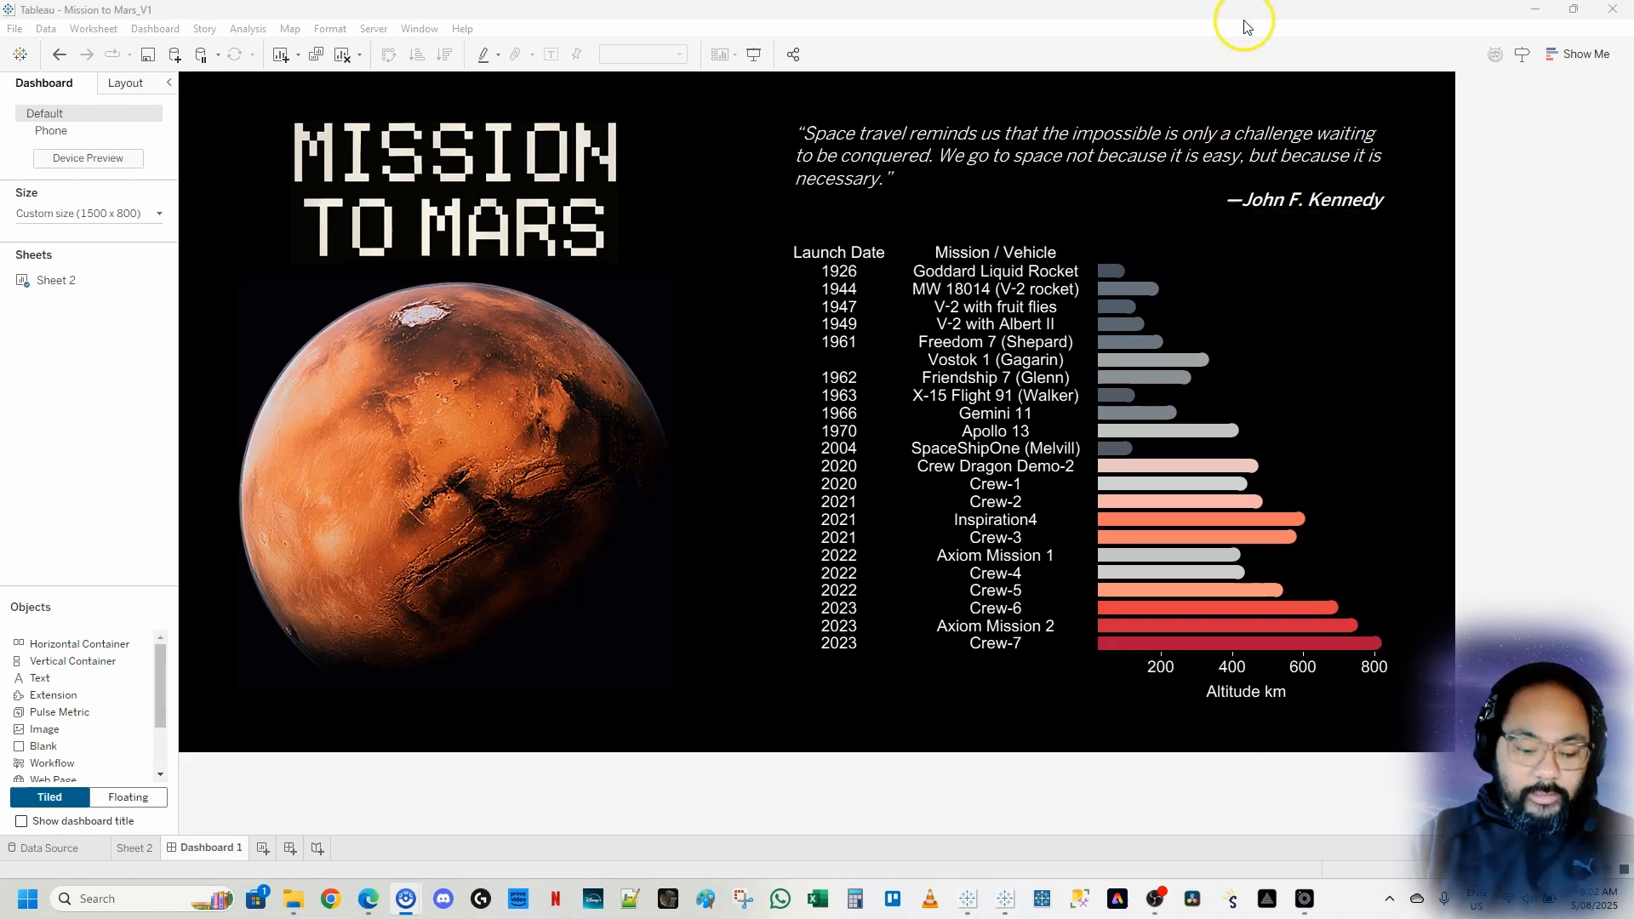
Switch to the Superstore workbook and view its Overview and Product dashboards
click(1535, 9)
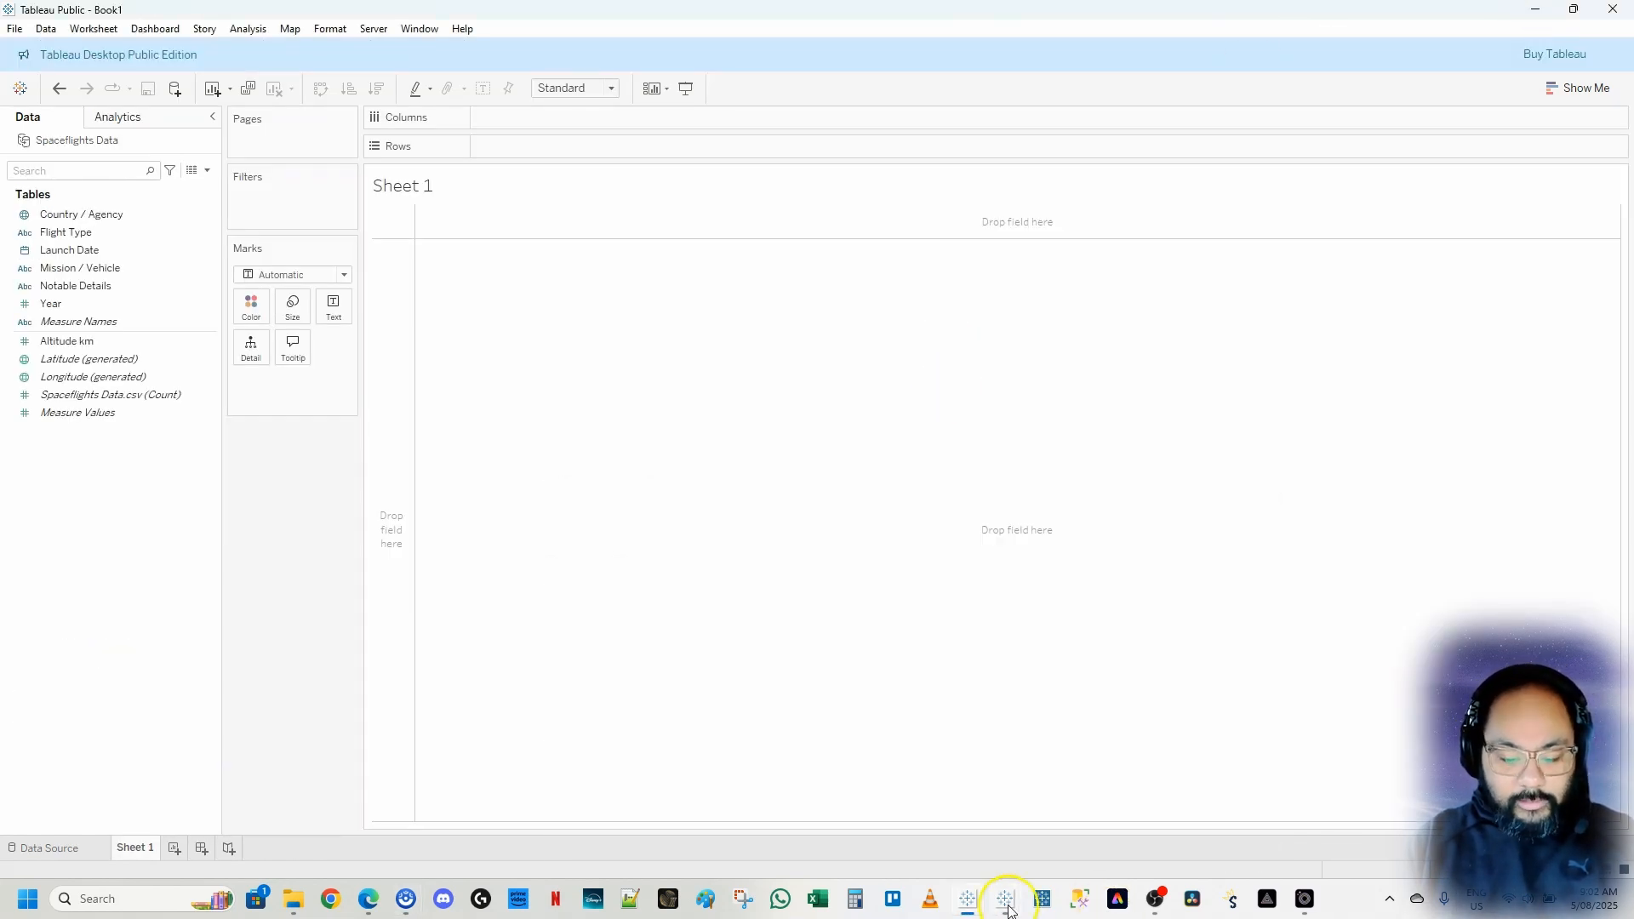
mouse_move(1007, 904)
click(1098, 809)
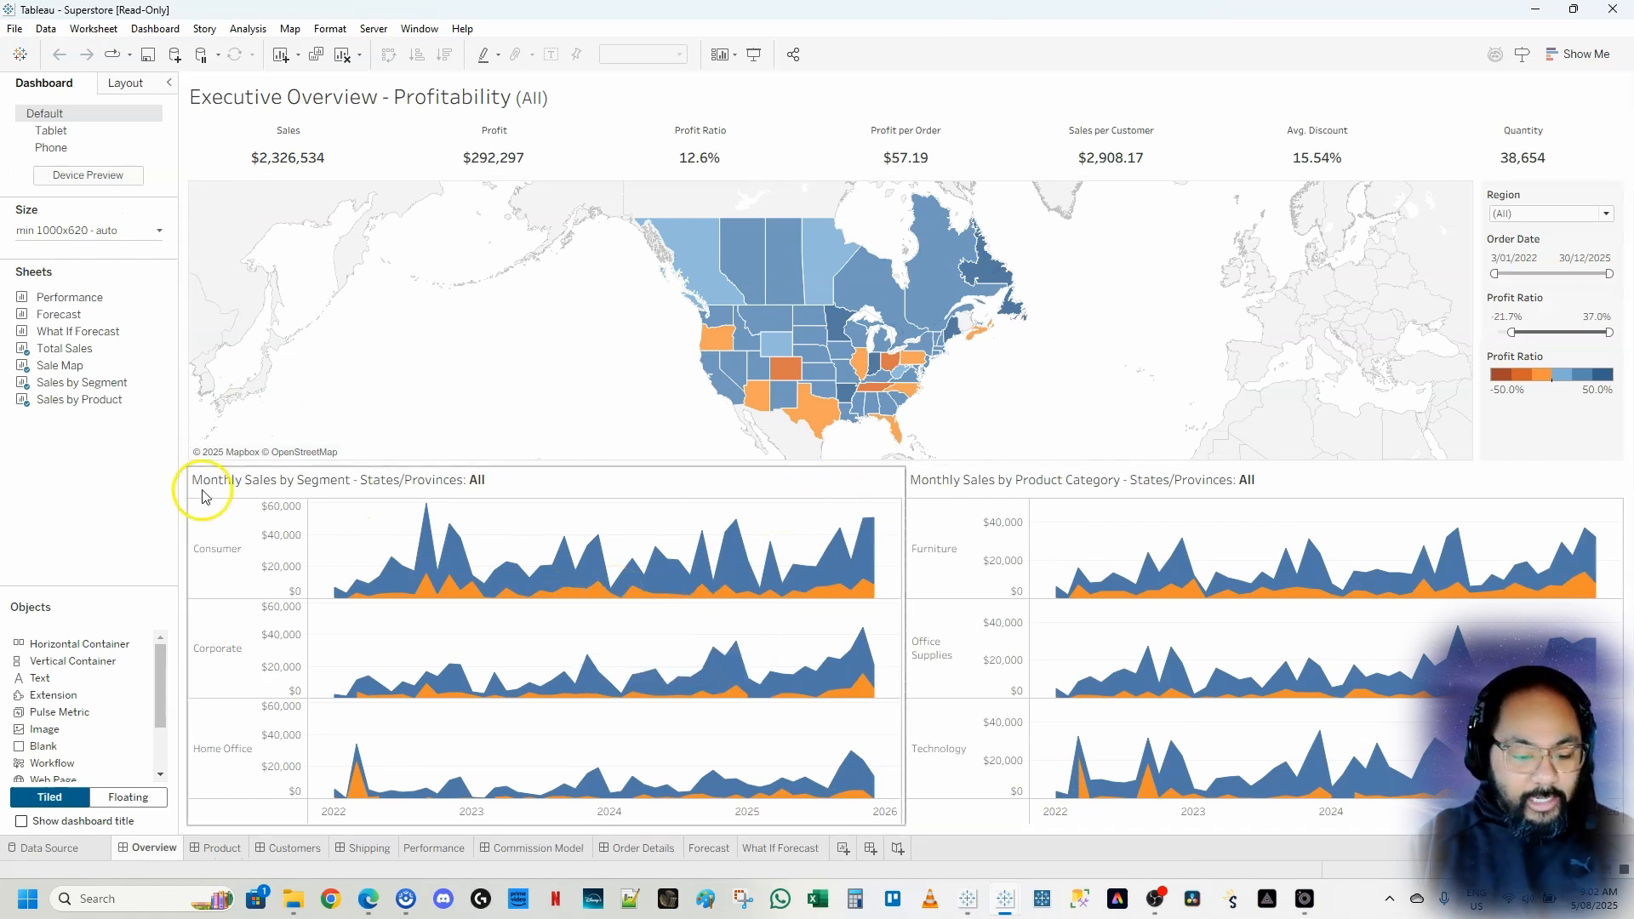
click(233, 849)
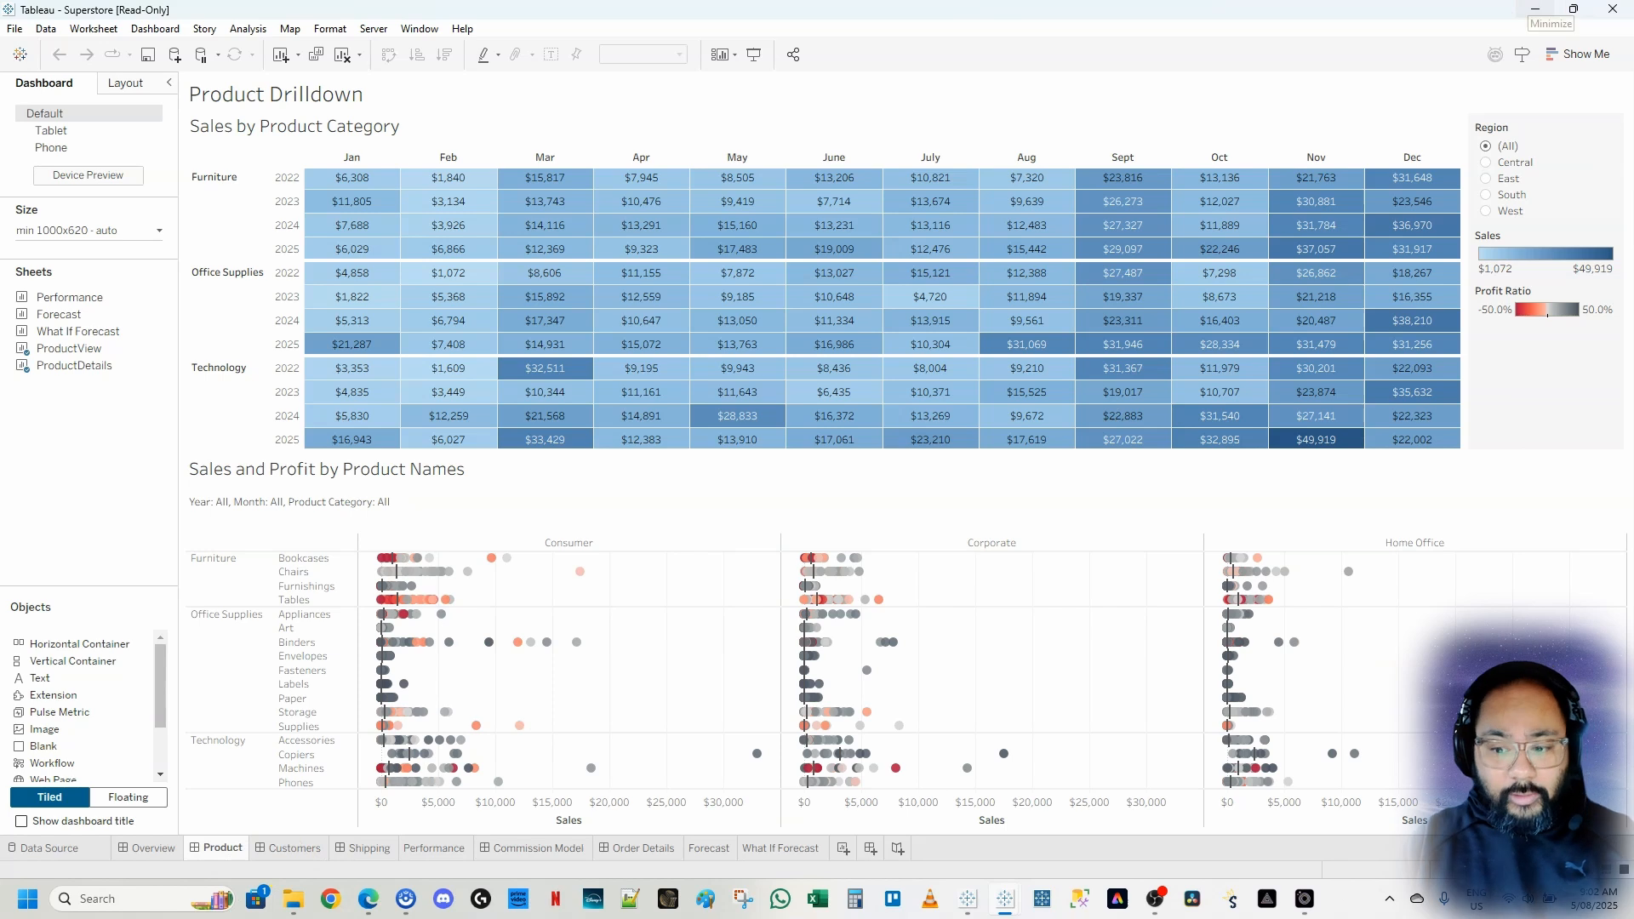
click(1536, 11)
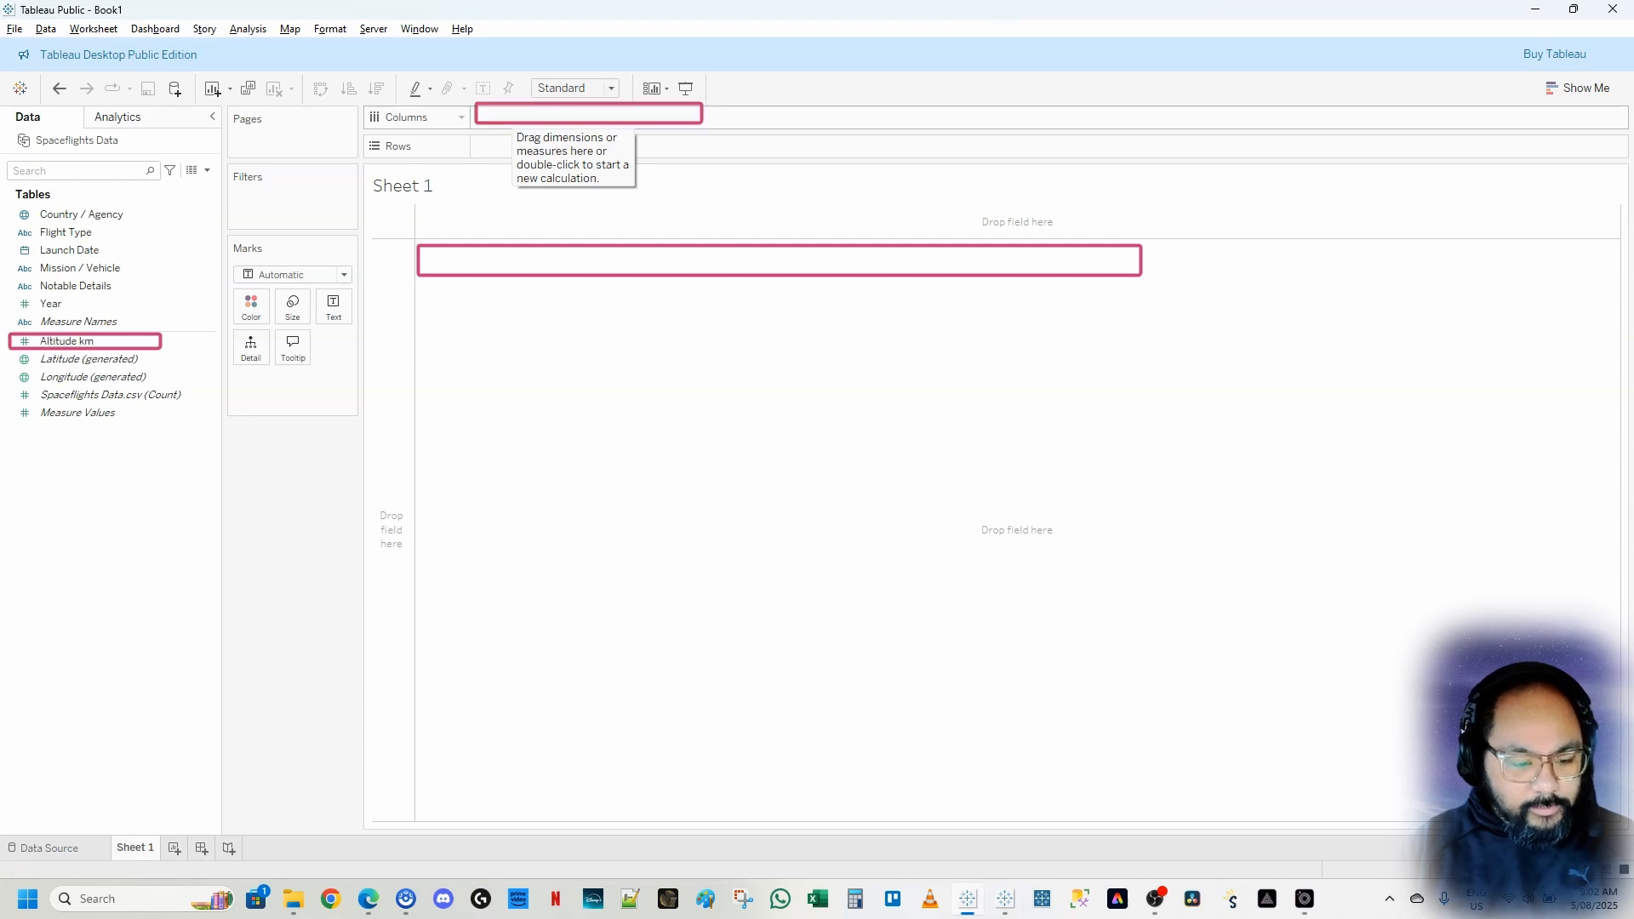
Add Altitude km to Columns to create a bar of total altitude
drag(67, 341, 749, 128)
mouse_move(1145, 216)
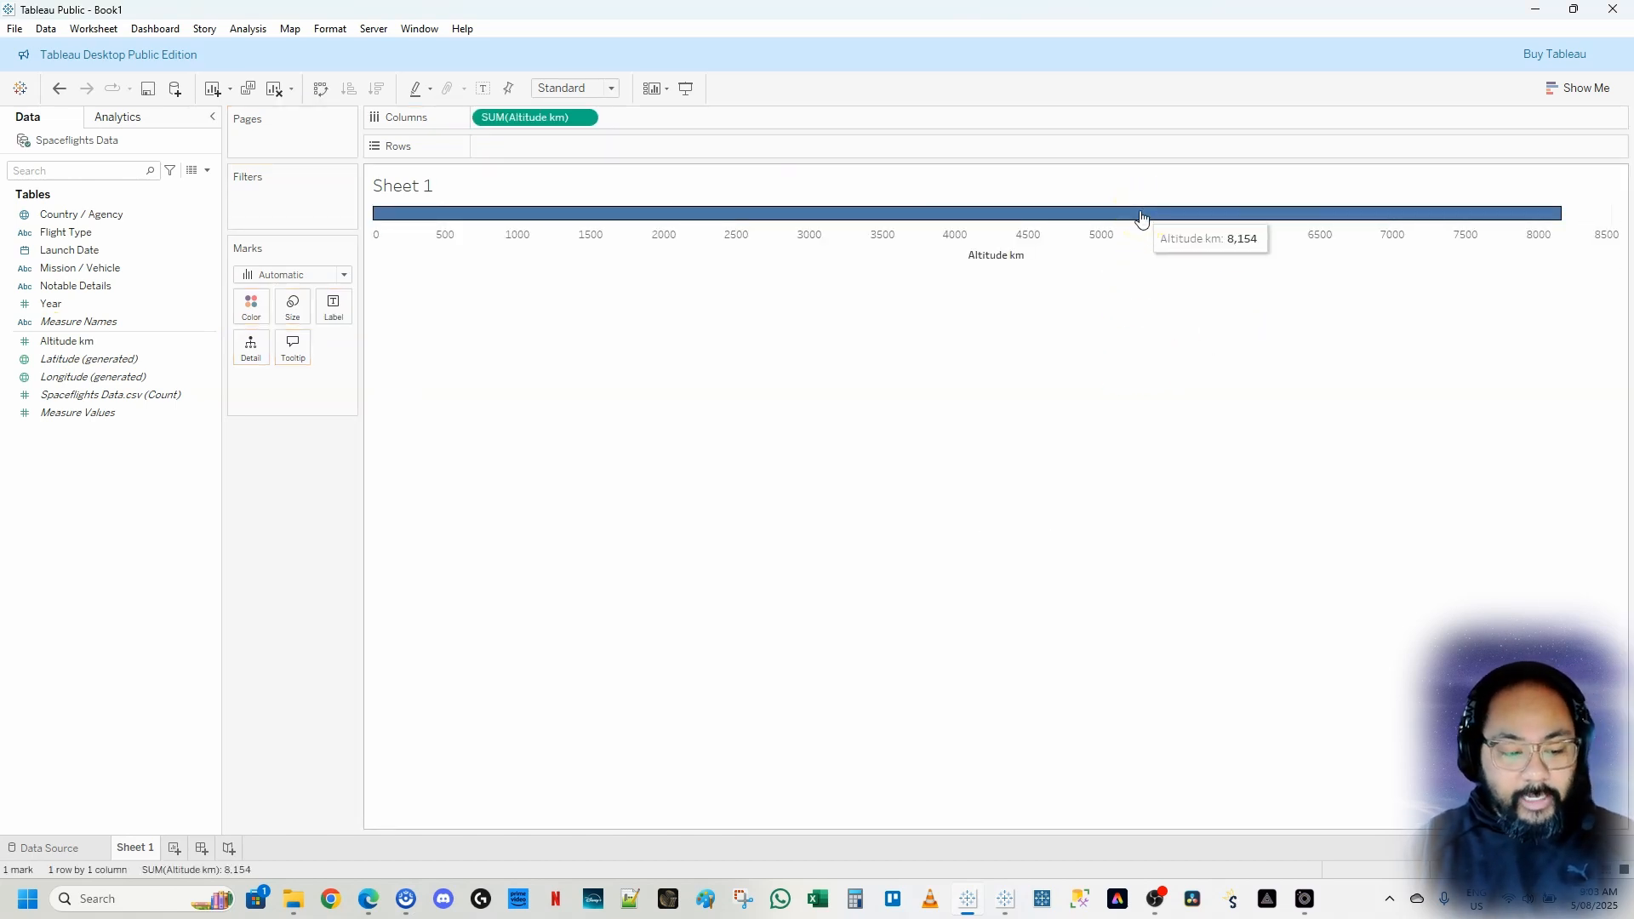
click(91, 342)
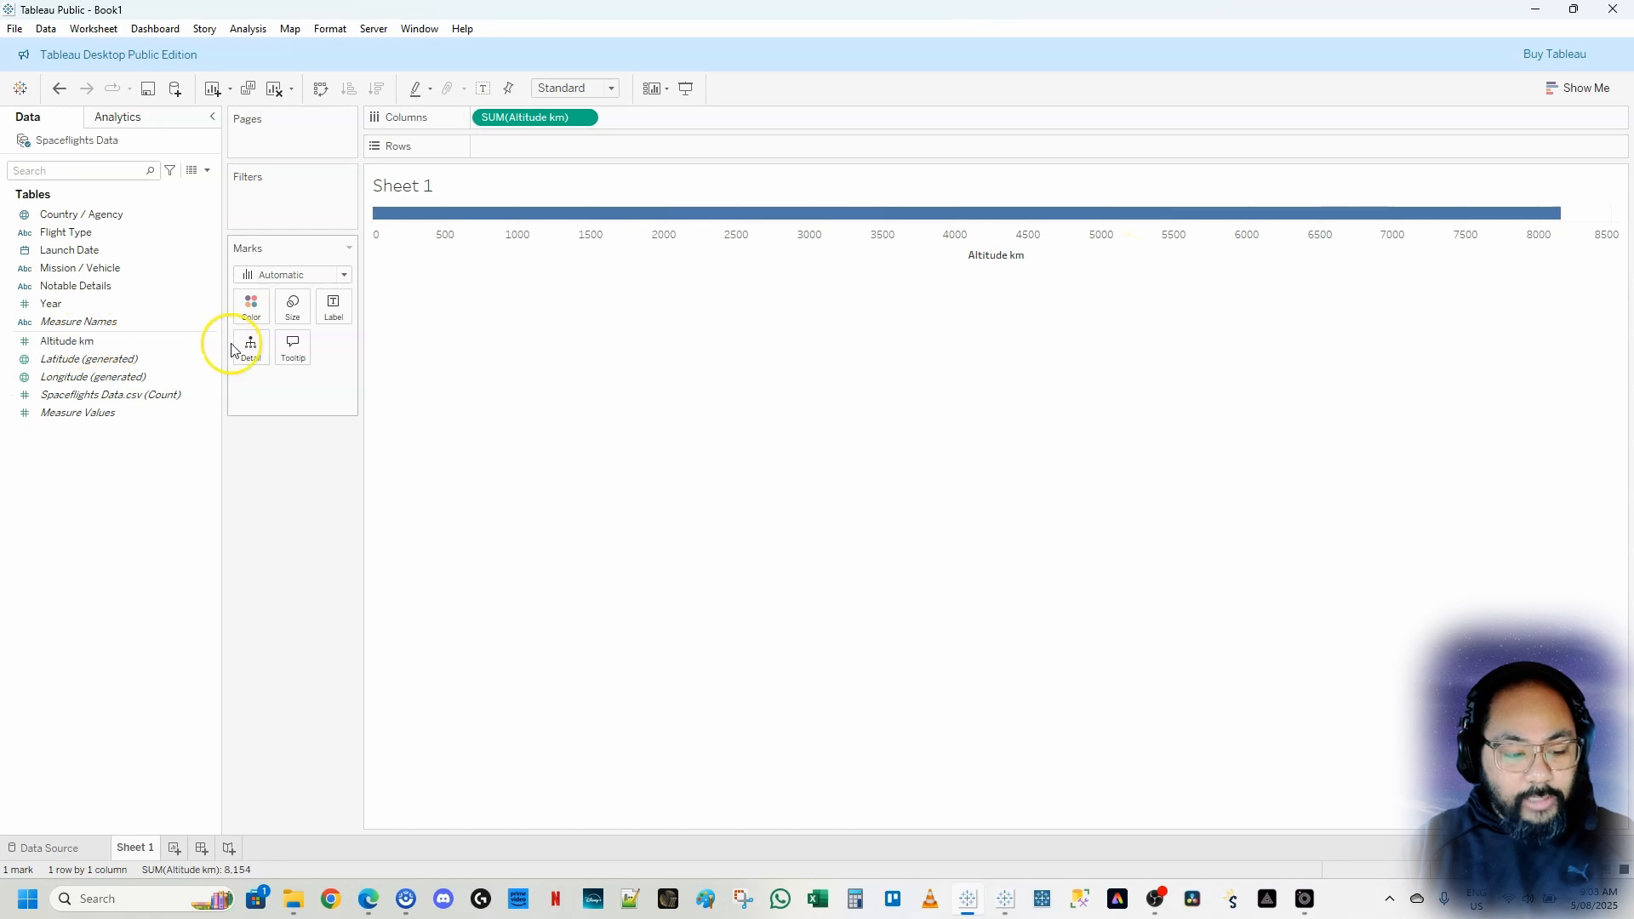
Compare with the finished bar chart on Sheet 2 of the Mission to Mars workbook
mouse_move(1002, 909)
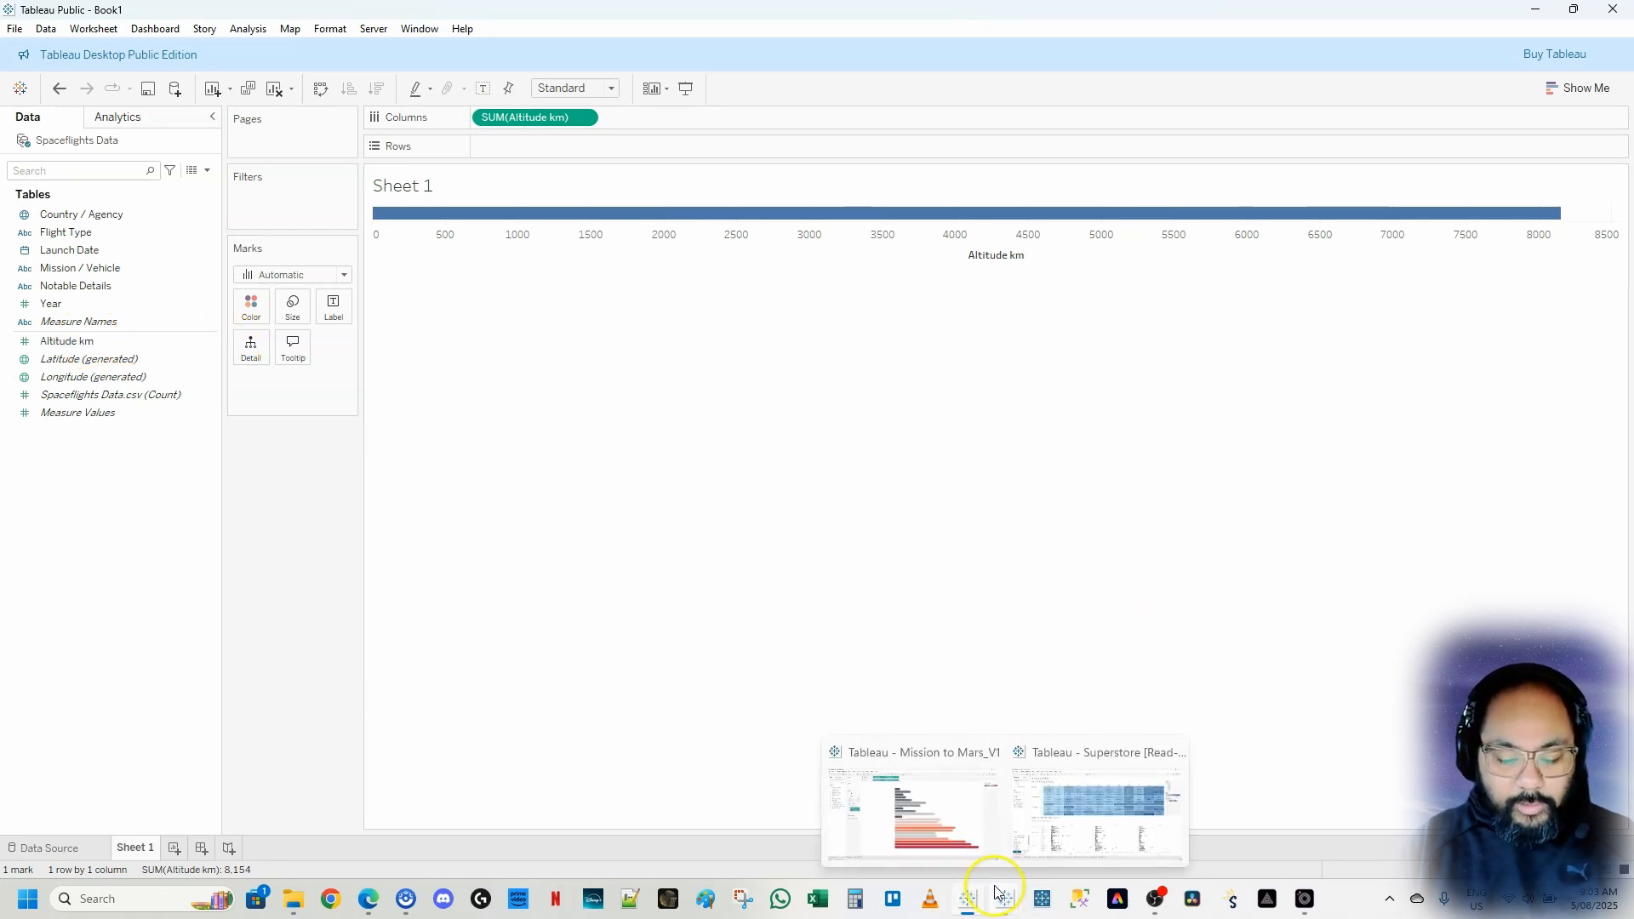
click(970, 830)
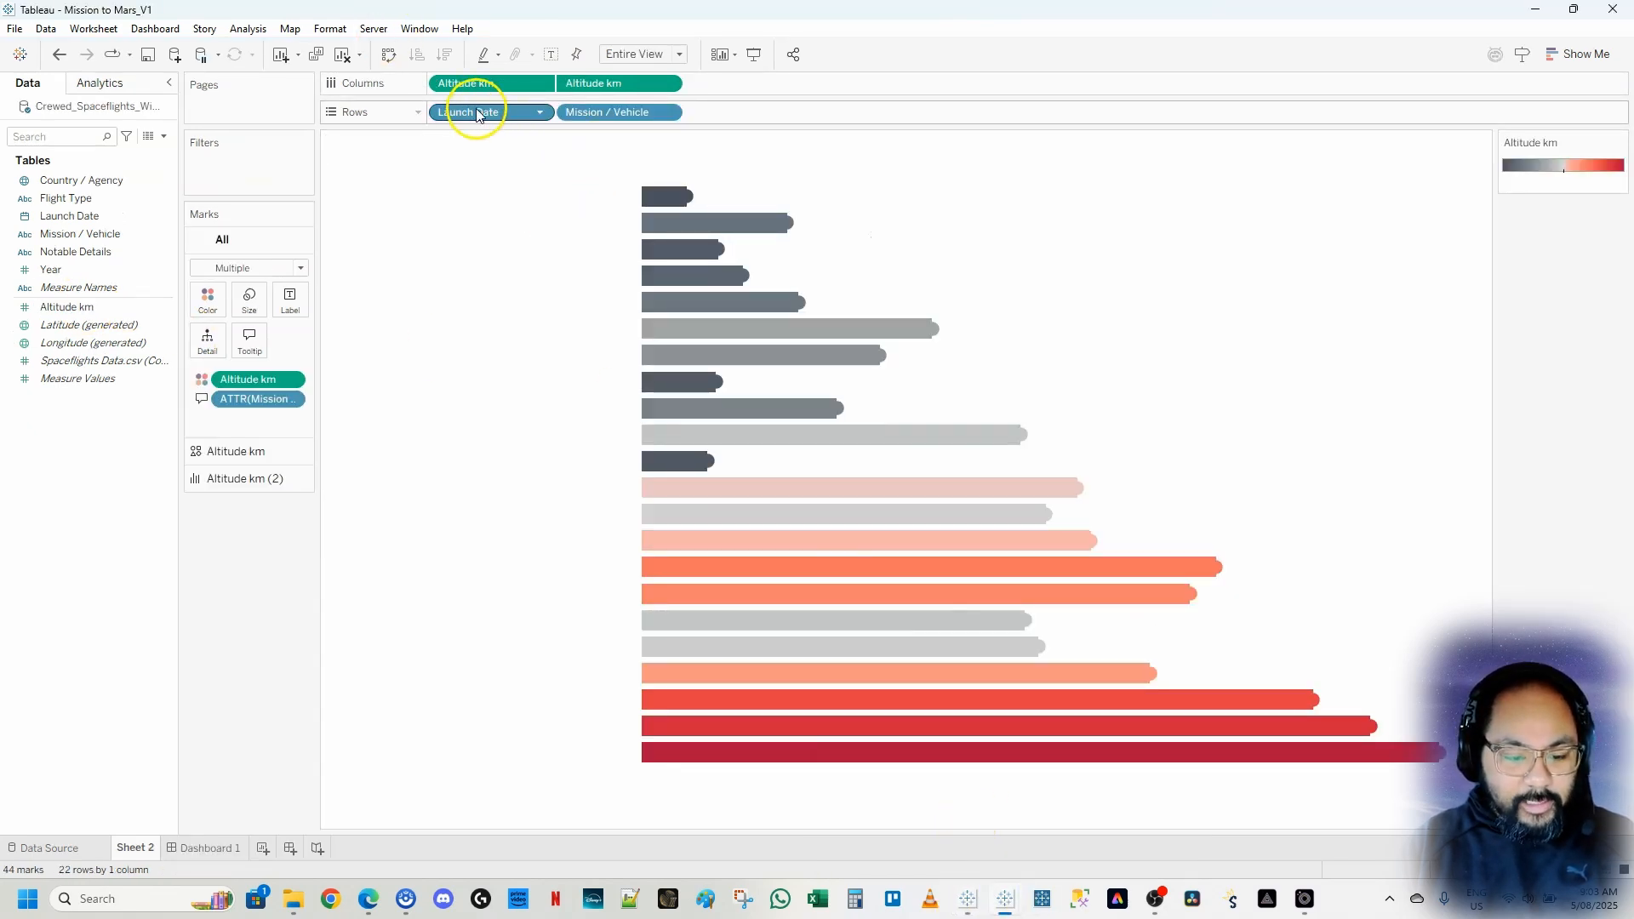
click(1543, 12)
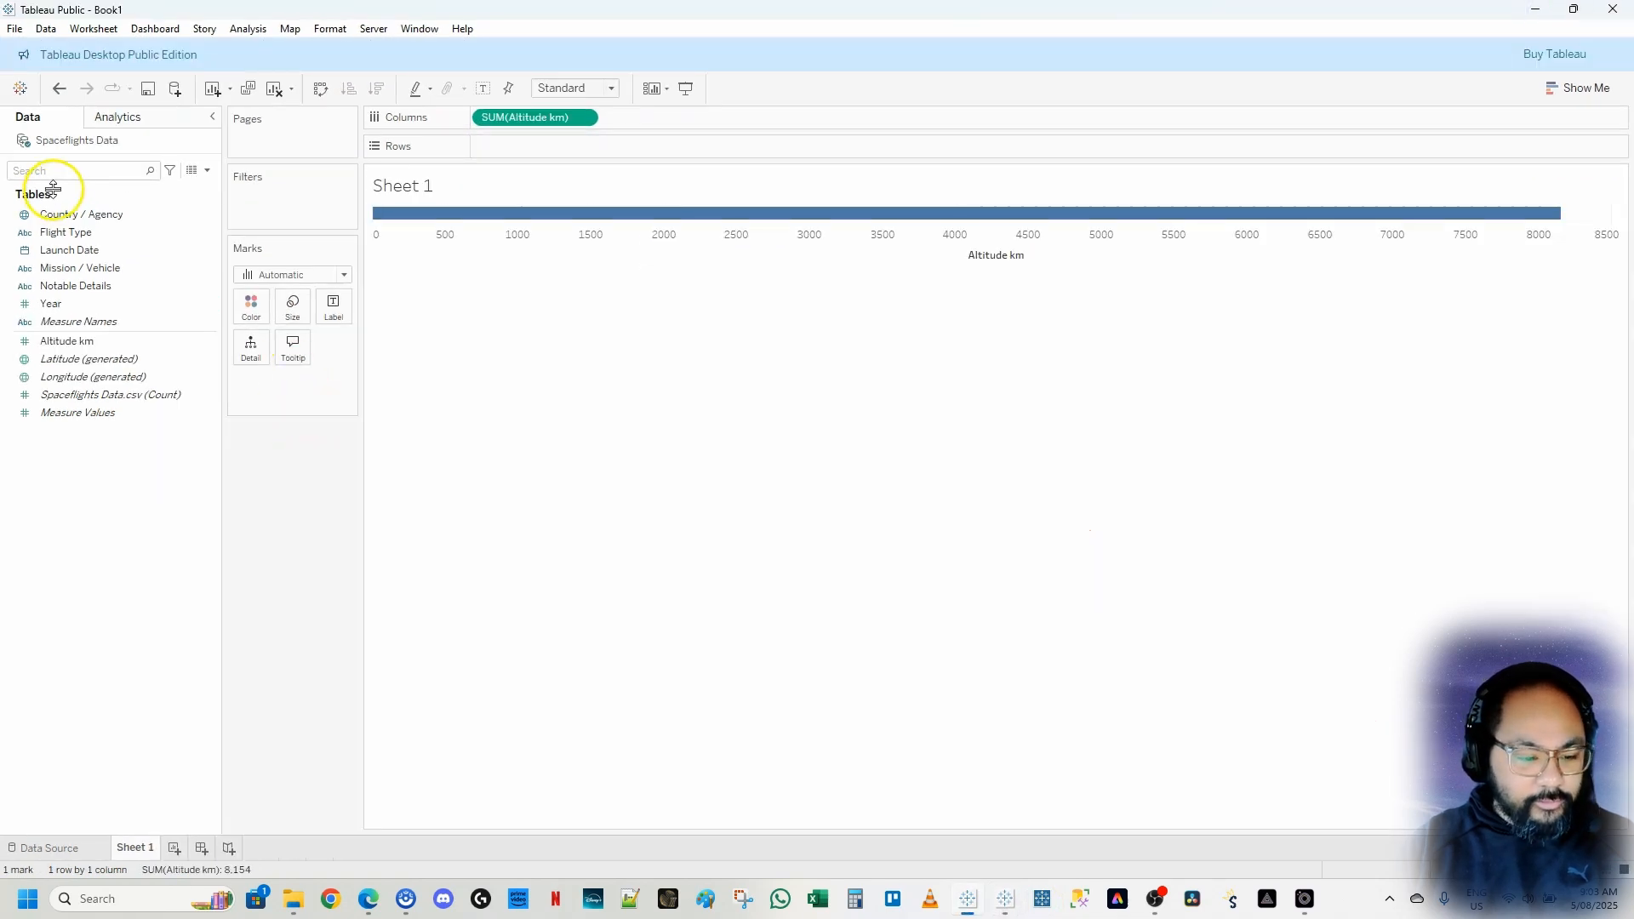
Add Launch Date to Rows as its year
click(68, 233)
drag(69, 233, 540, 145)
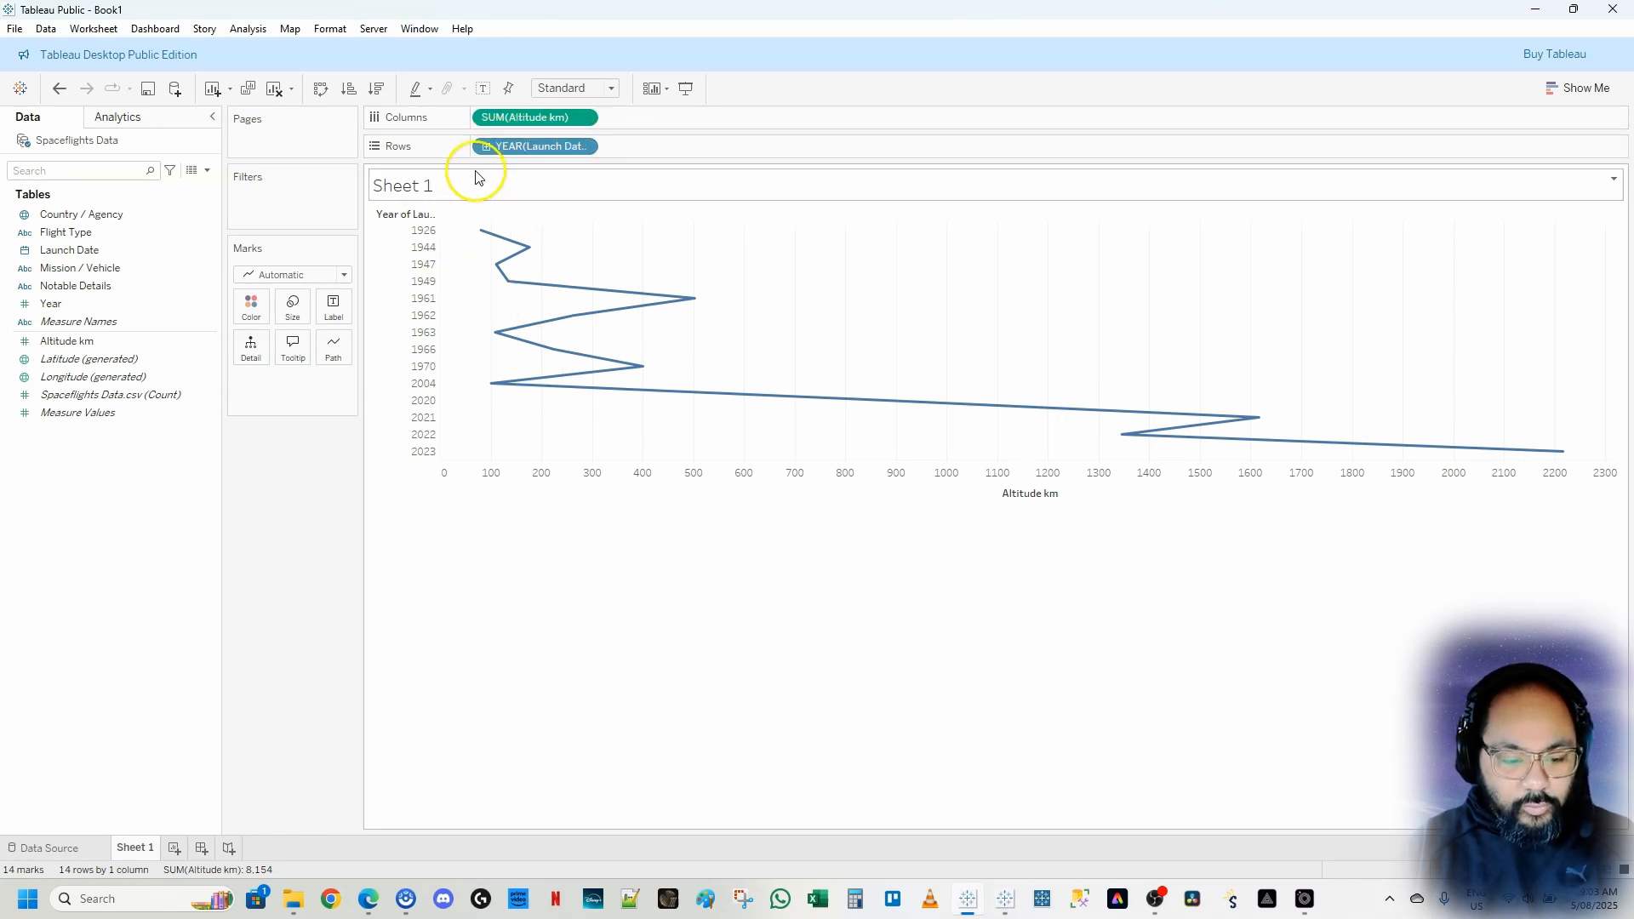
Add Mission / Vehicle to Rows beside the launch year, checking the finished dashboard for reference
mouse_move(1001, 894)
click(953, 843)
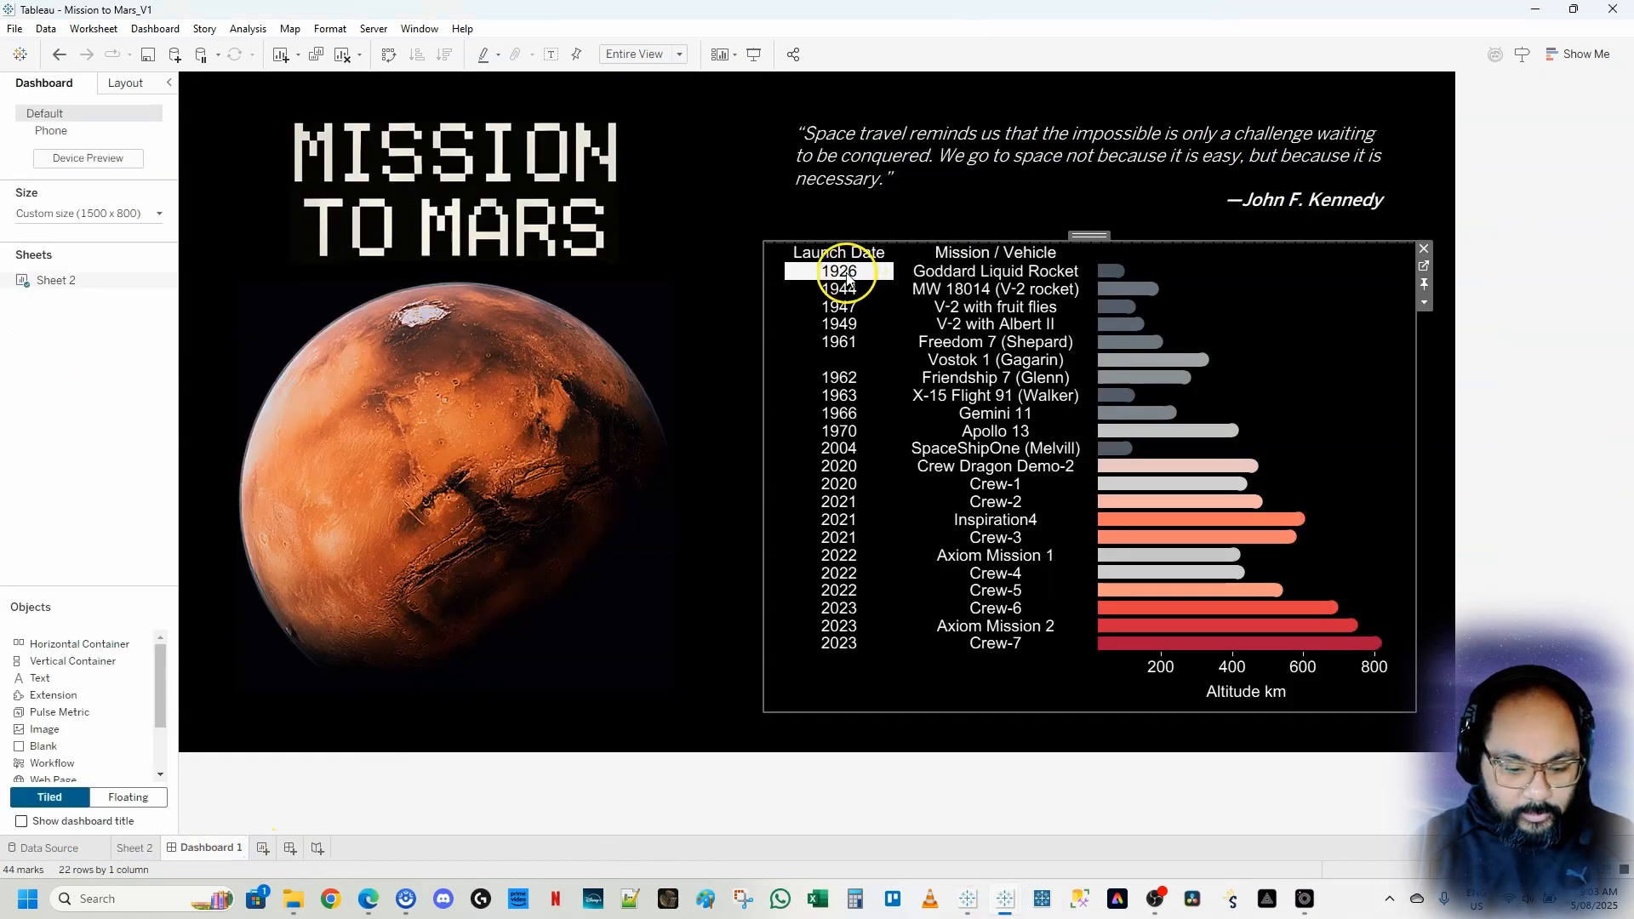
click(983, 901)
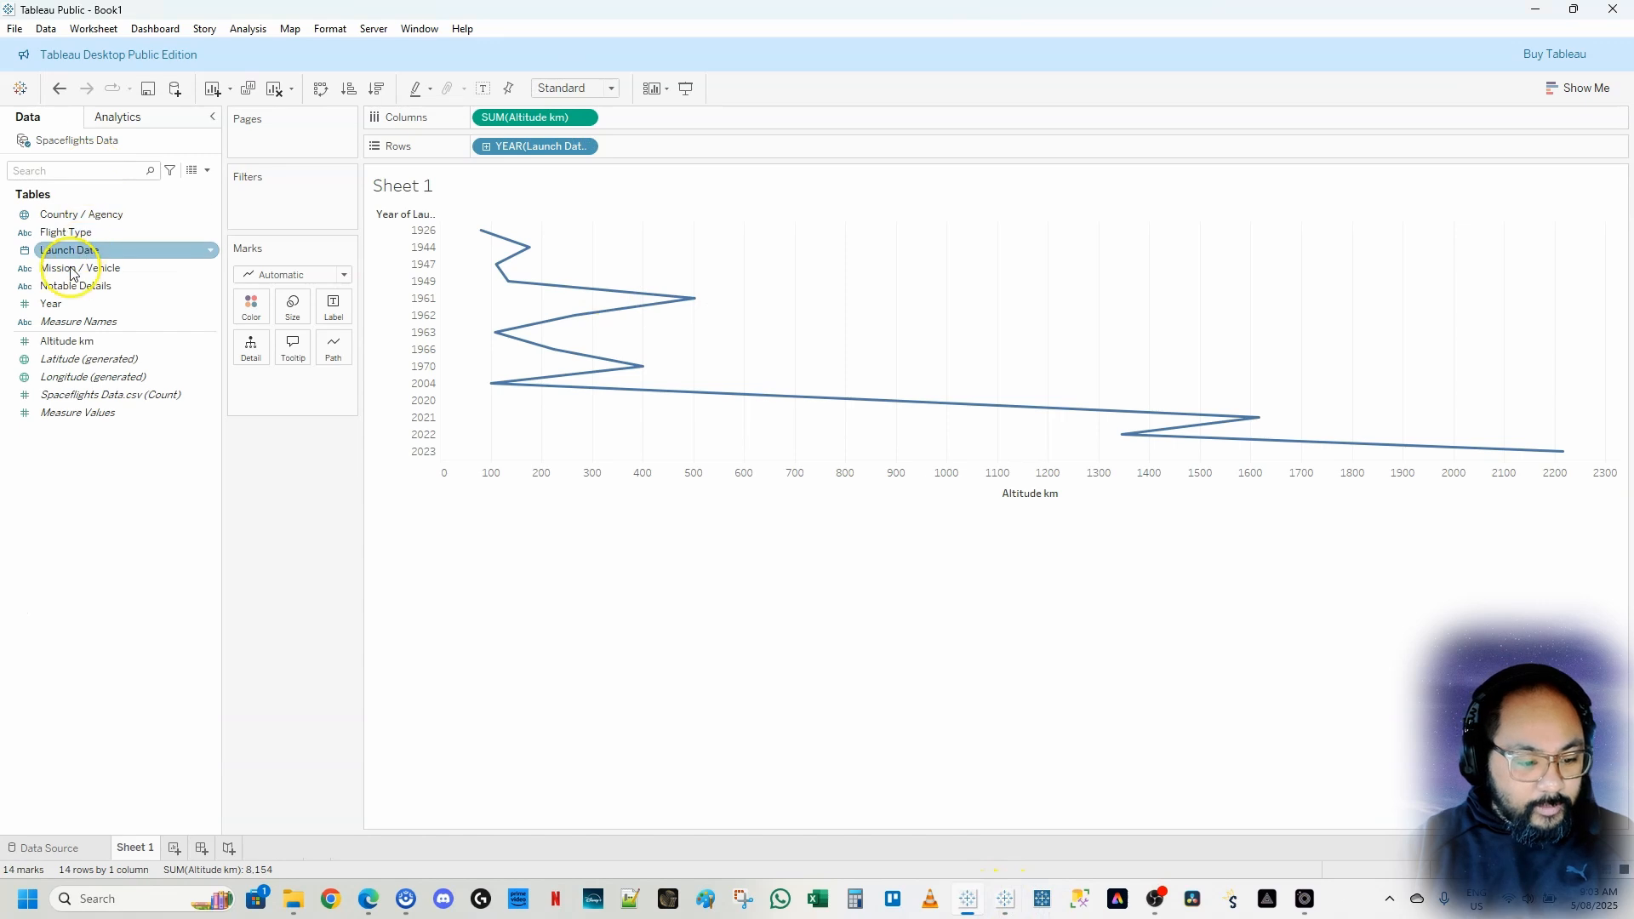
drag(73, 273, 645, 146)
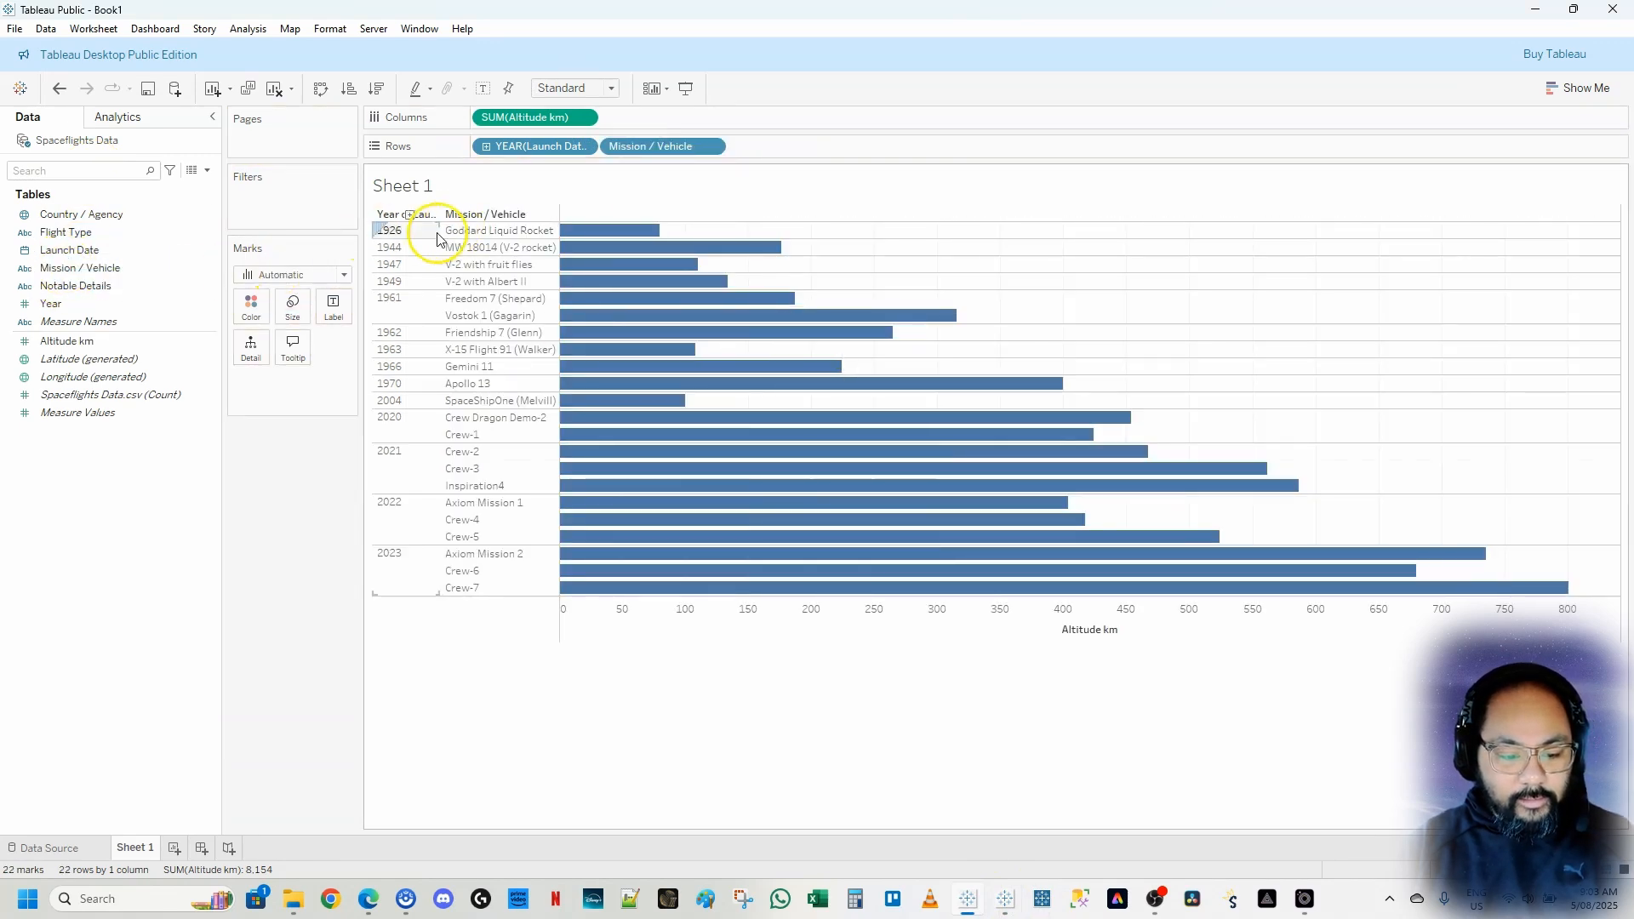
mouse_move(613, 300)
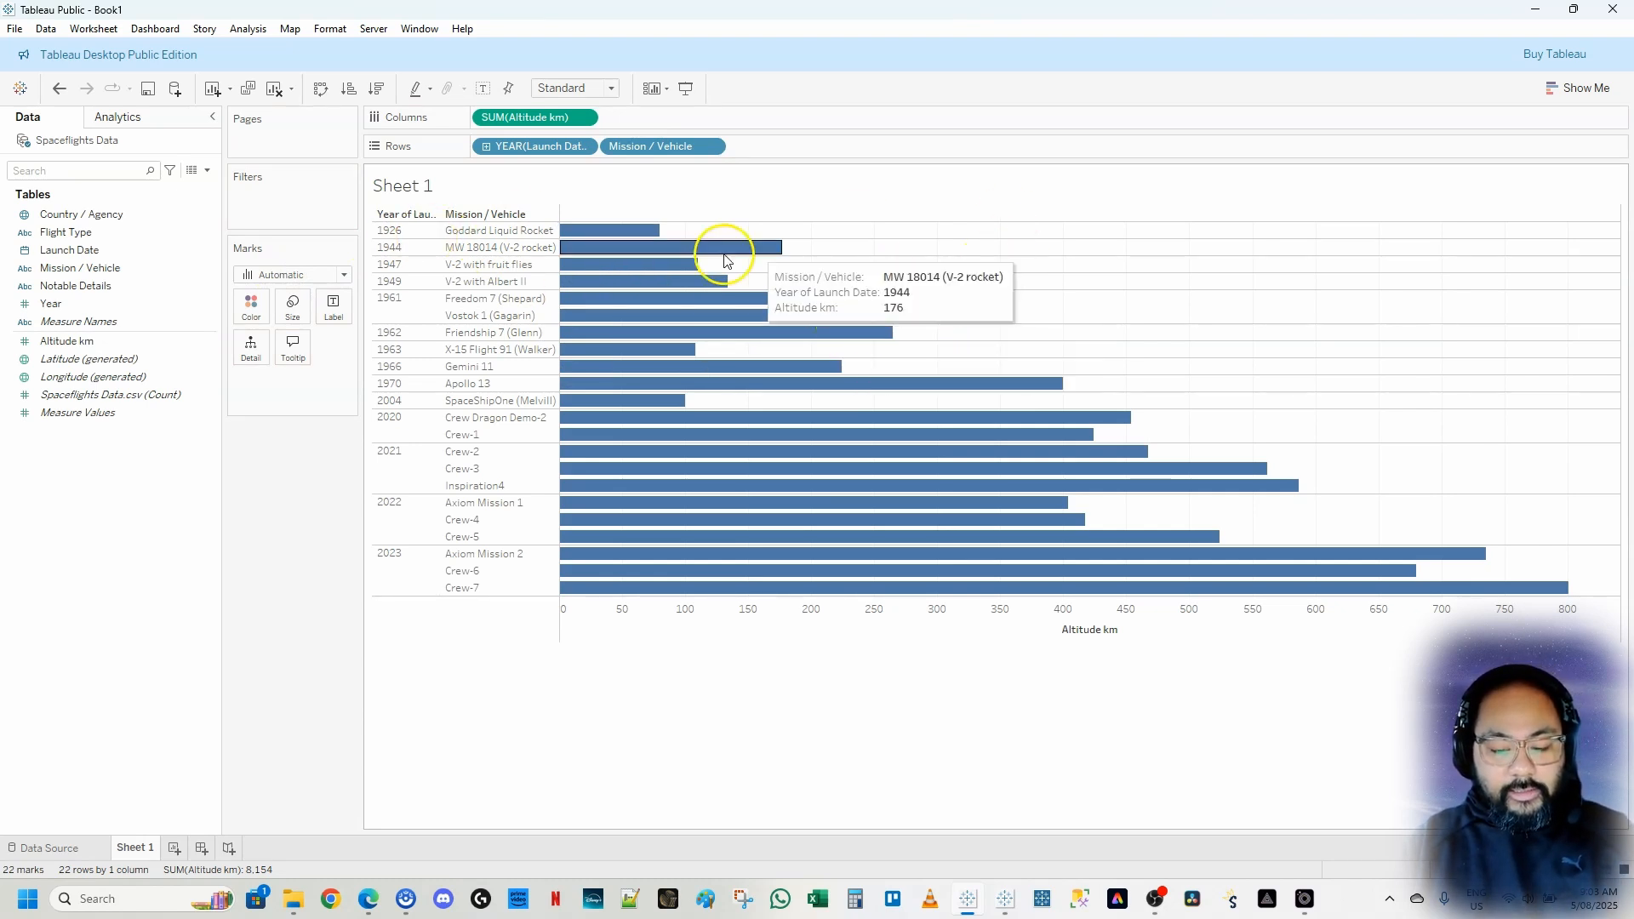
Compare the new bar chart with the finished Mission to Mars dashboard
mouse_move(993, 912)
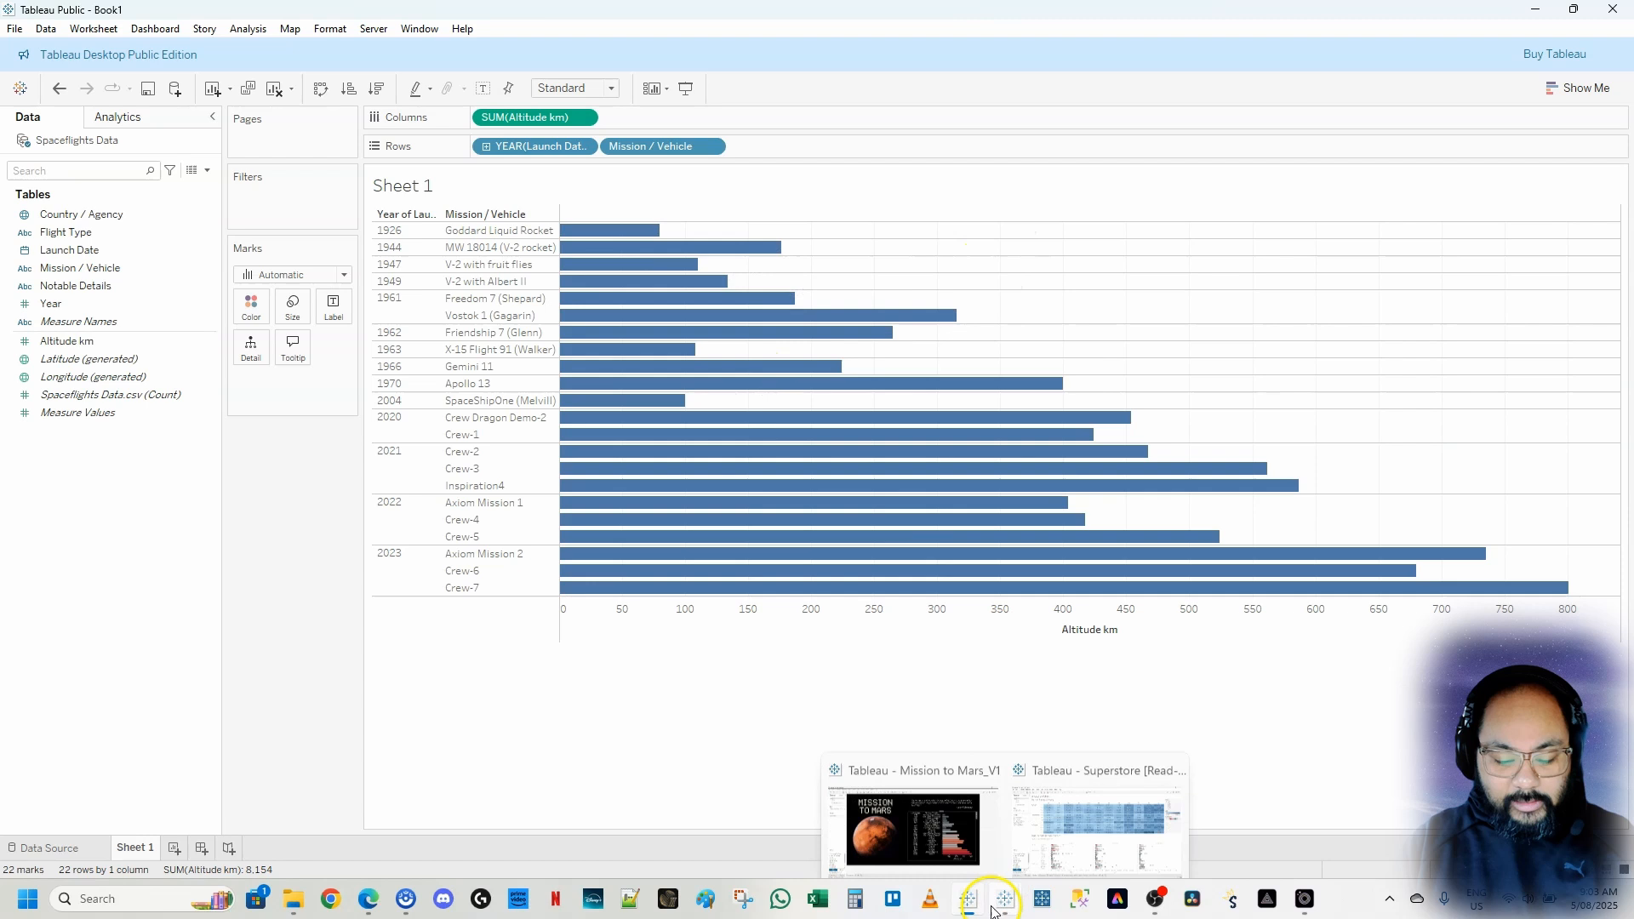
click(932, 829)
mouse_move(1154, 294)
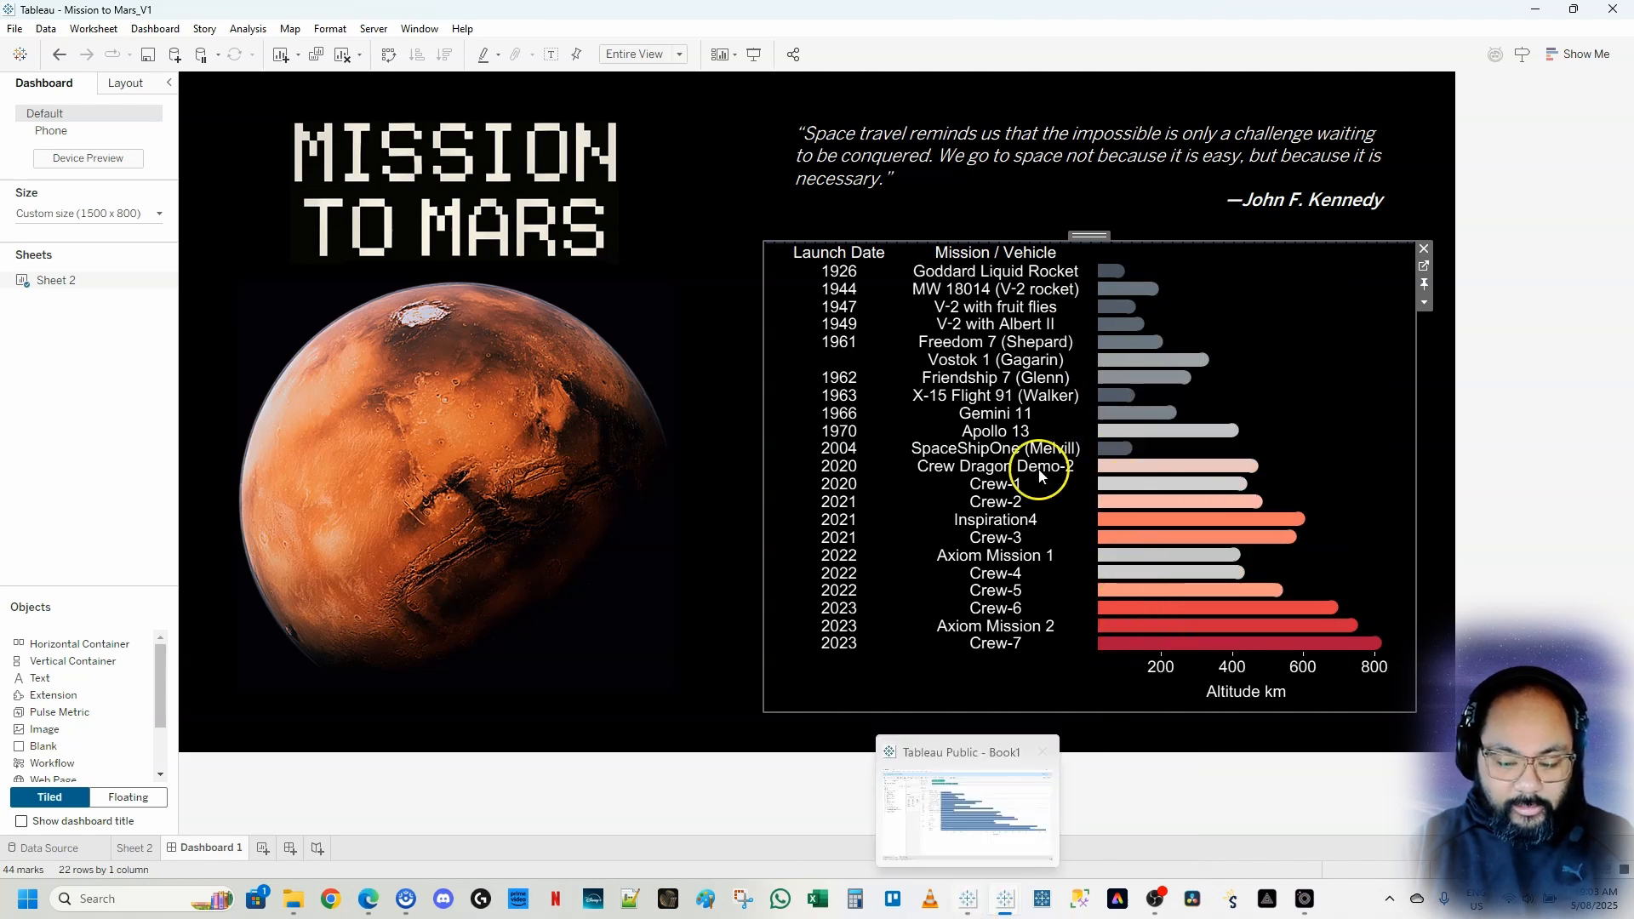
mouse_move(979, 909)
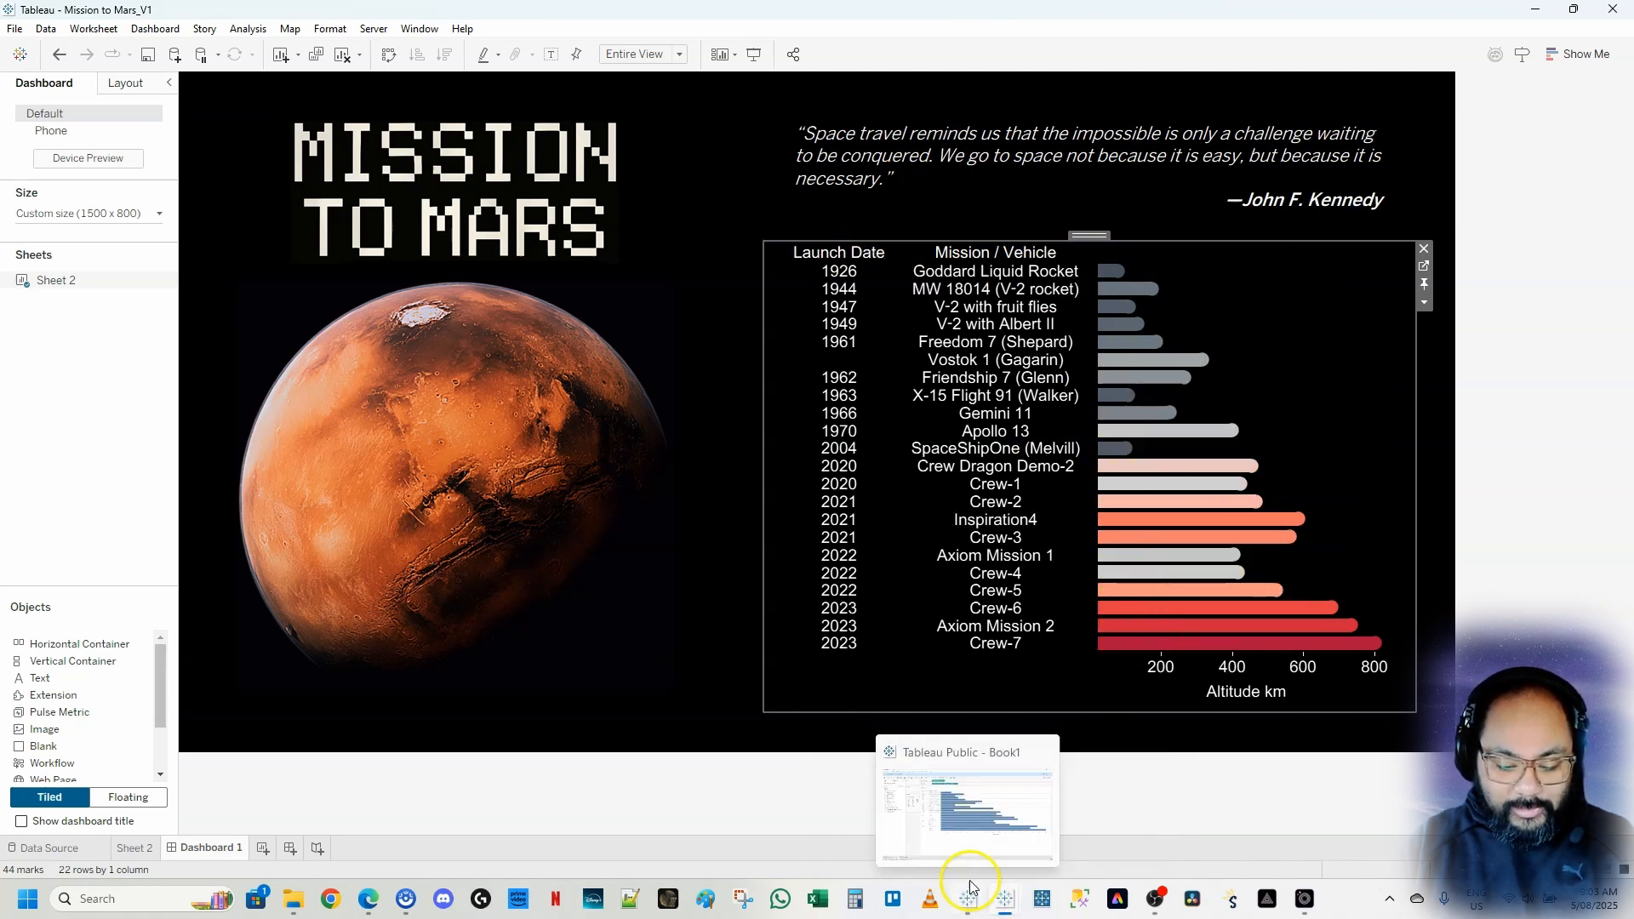
click(962, 822)
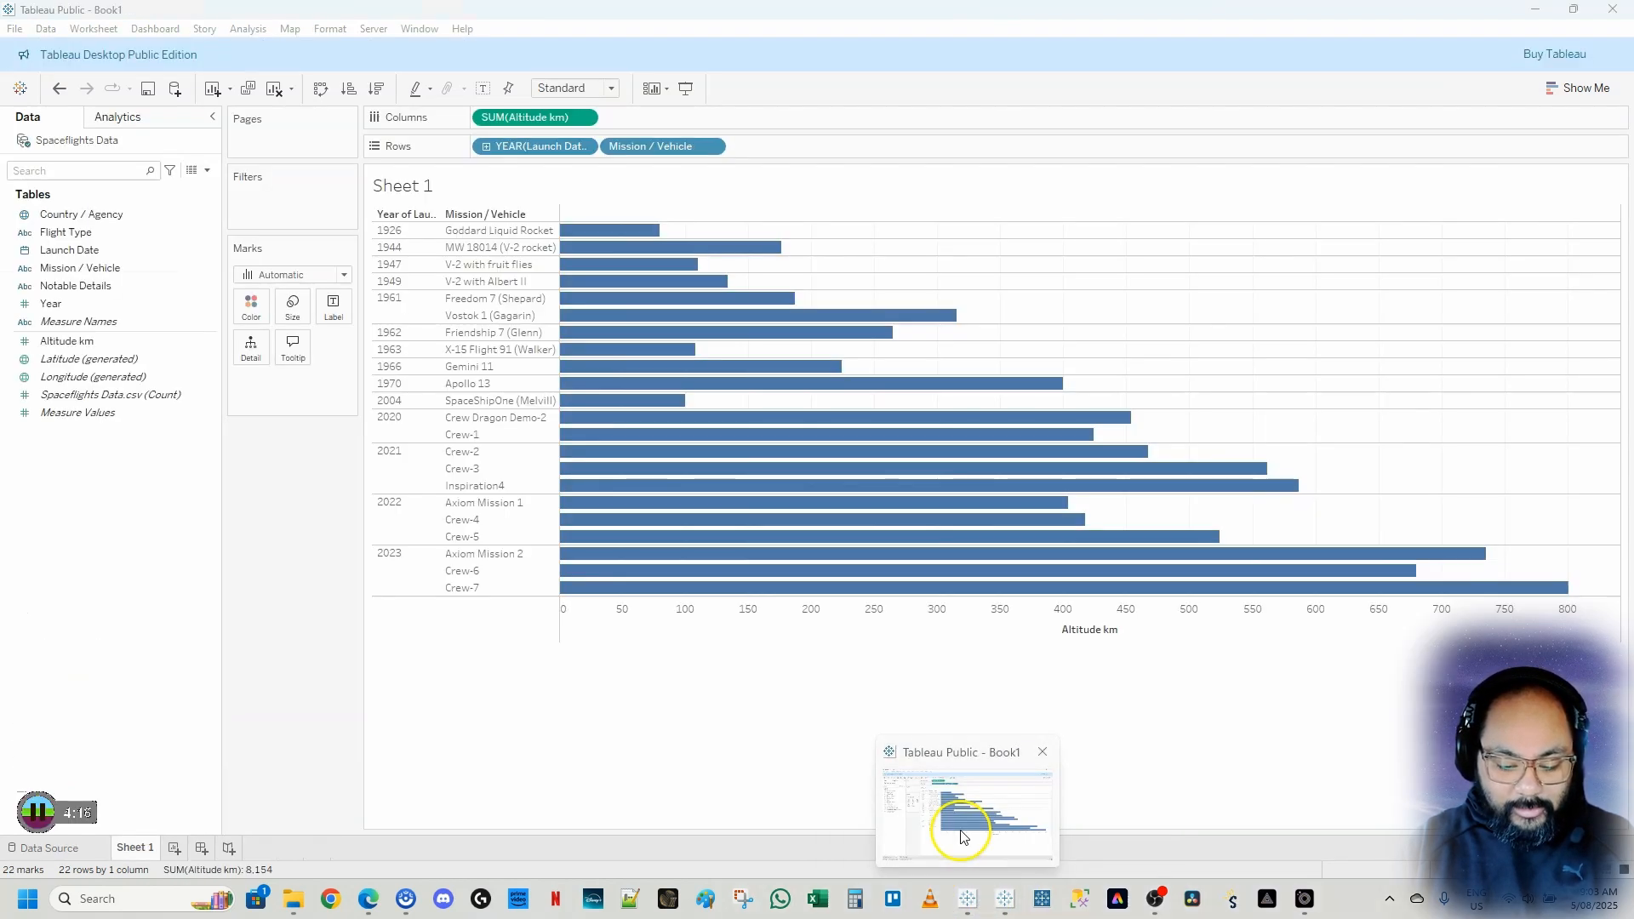
Set the worksheet's fit to Entire View
click(606, 89)
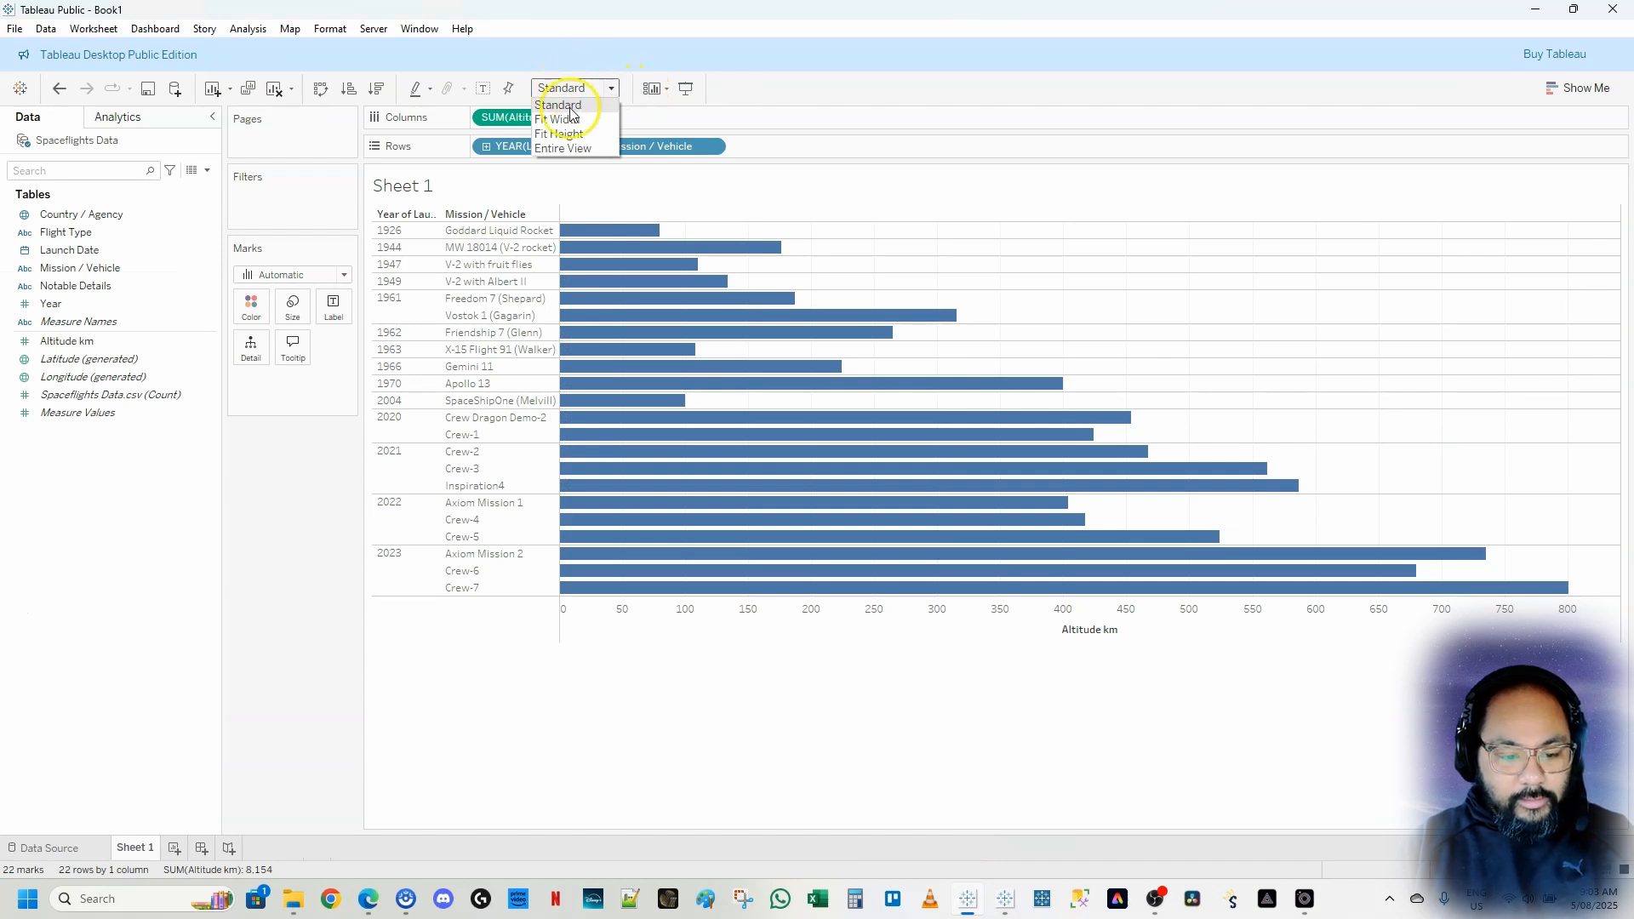
click(572, 151)
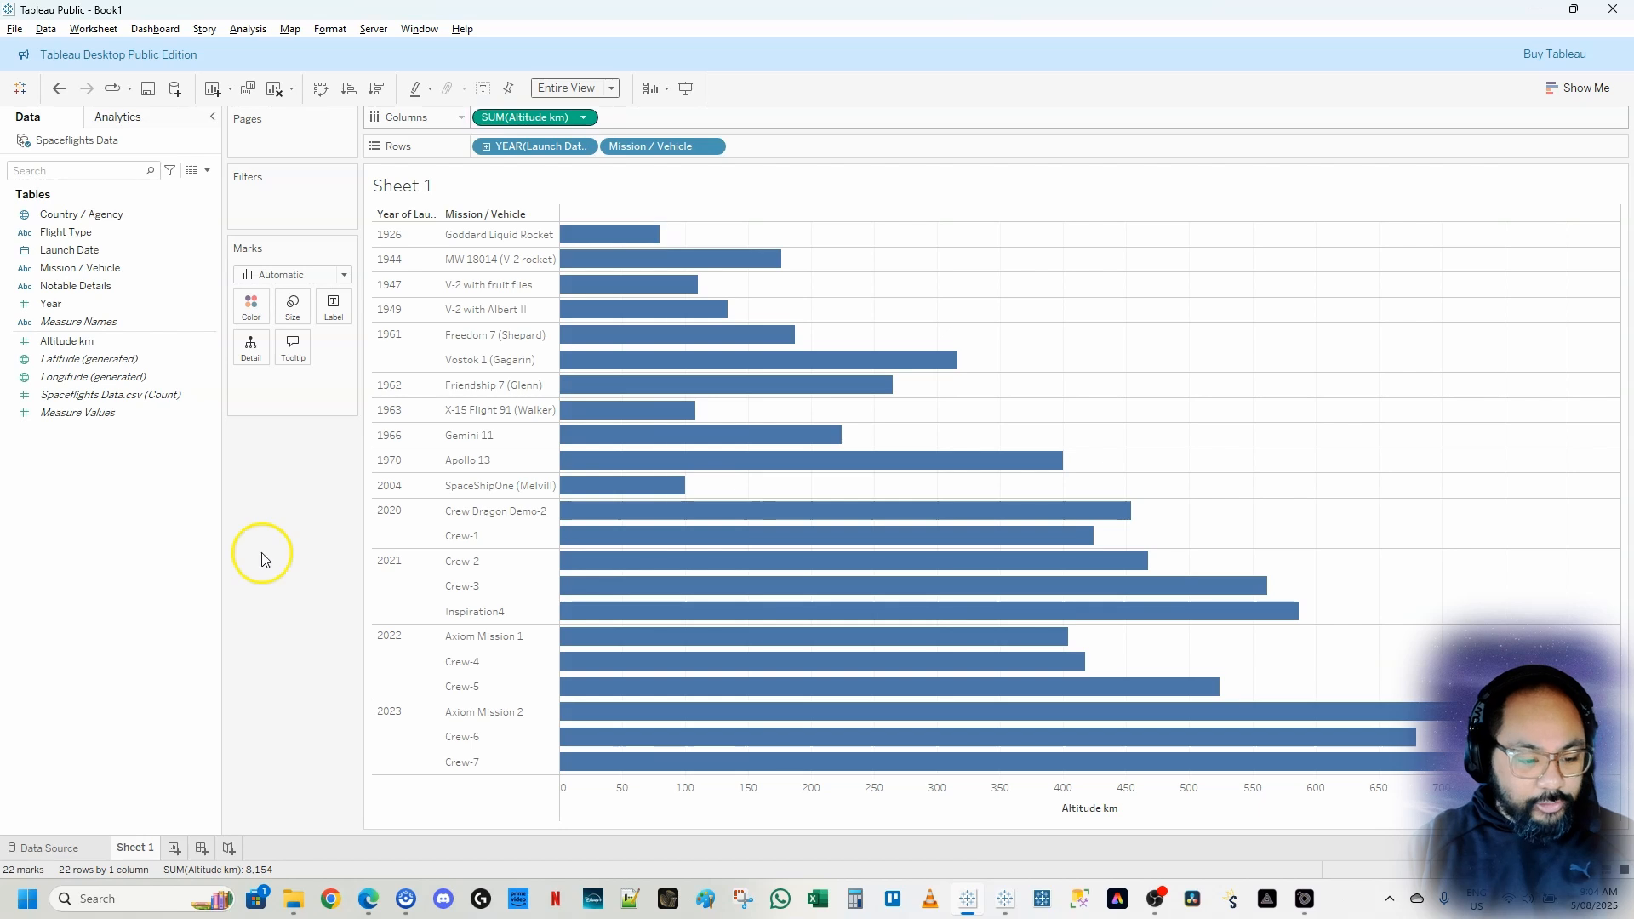
Add Altitude km to Columns a second time, beside the existing Altitude km measure
click(69, 288)
click(62, 344)
drag(58, 345, 651, 117)
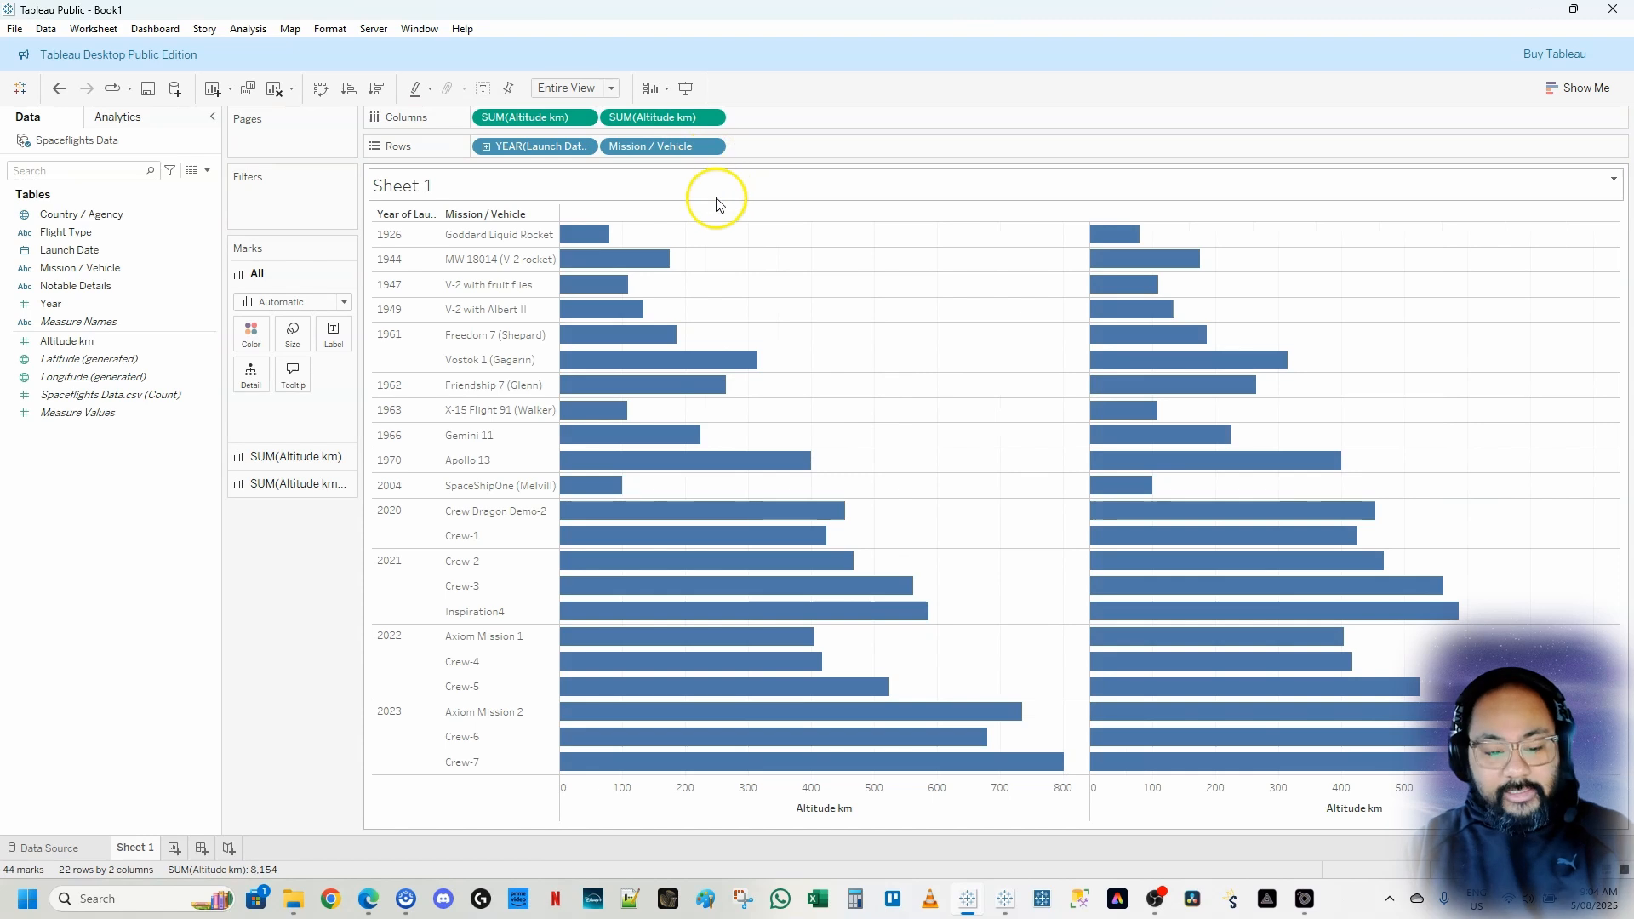
Change the mark type of the second Altitude km measure to Circle
click(663, 122)
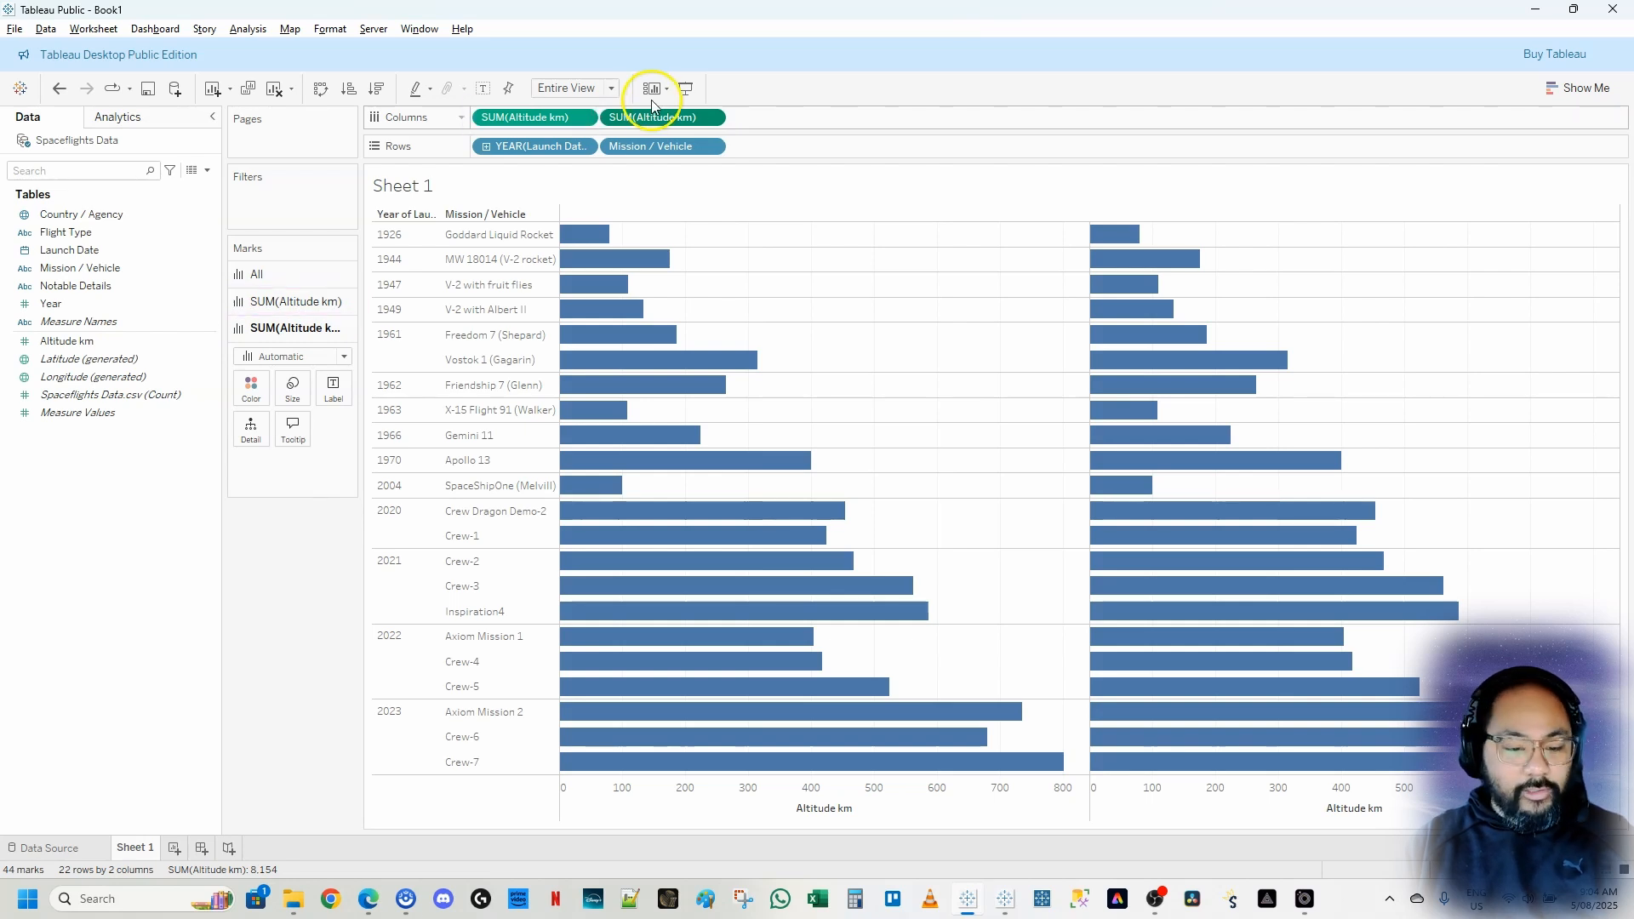
click(299, 357)
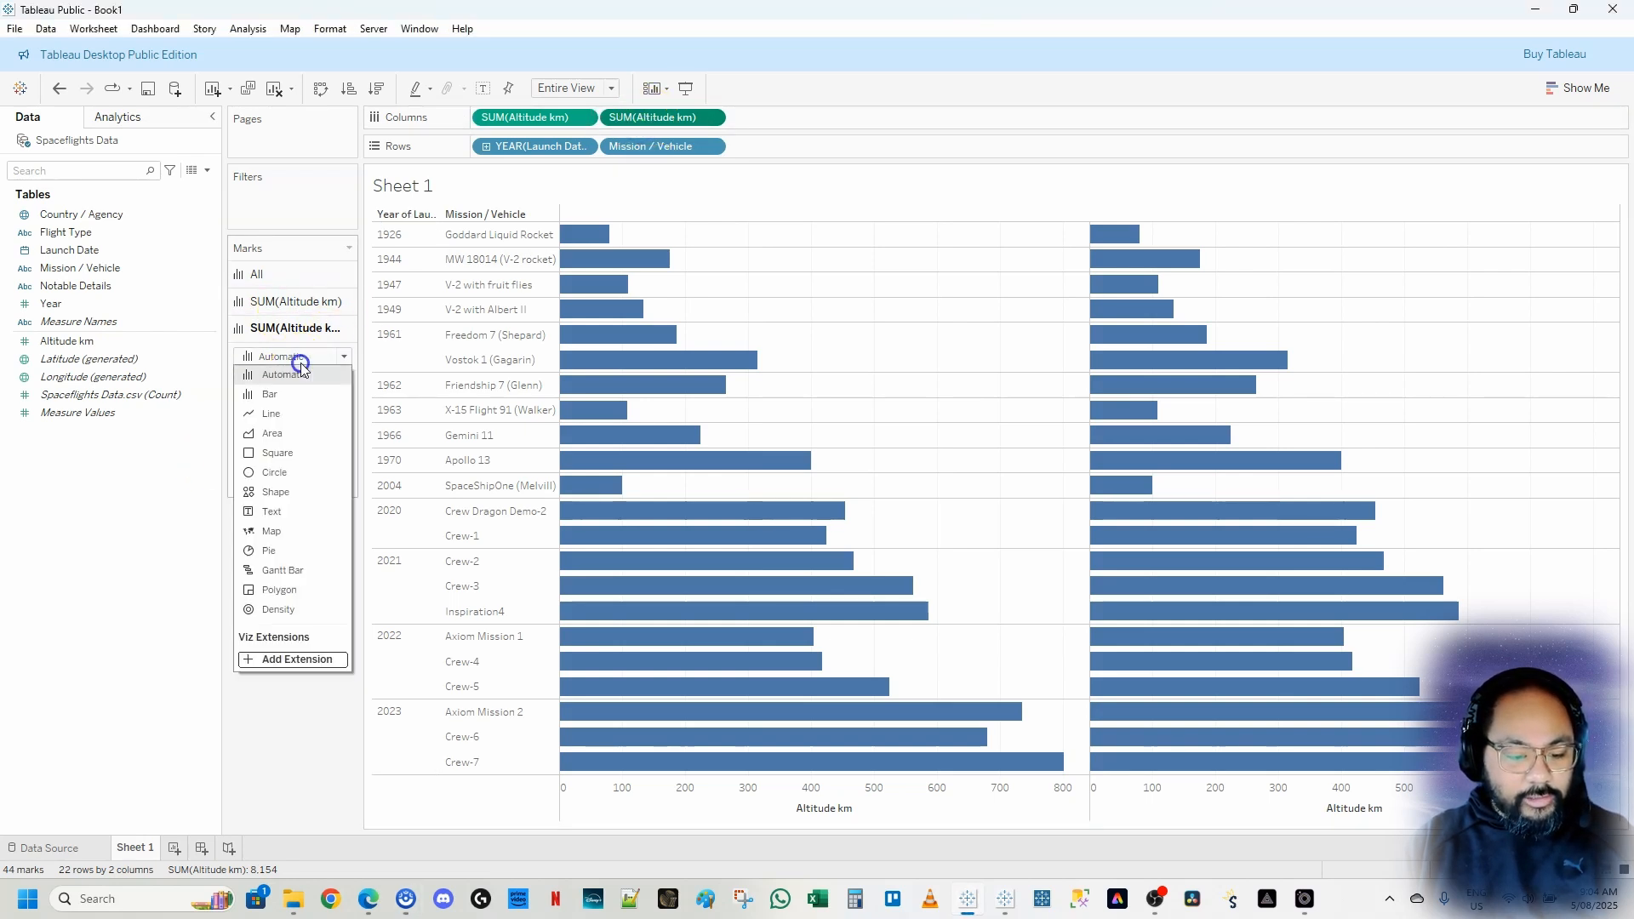
click(274, 472)
Combine the two Altitude km measures on a dual axis
mouse_move(1207, 287)
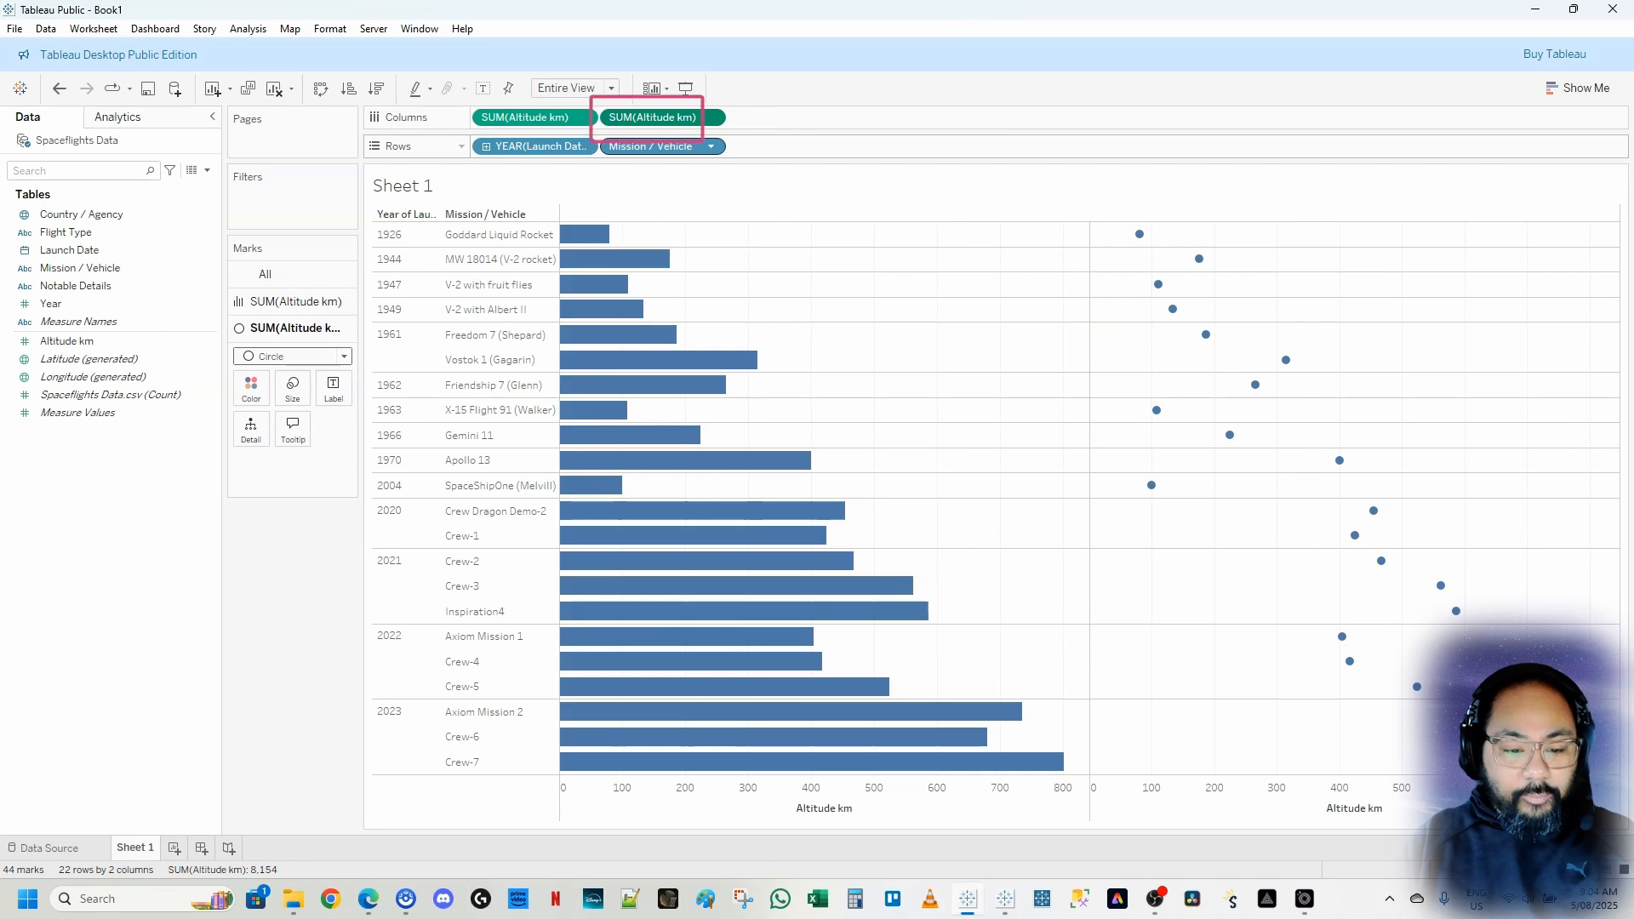
right_click(679, 119)
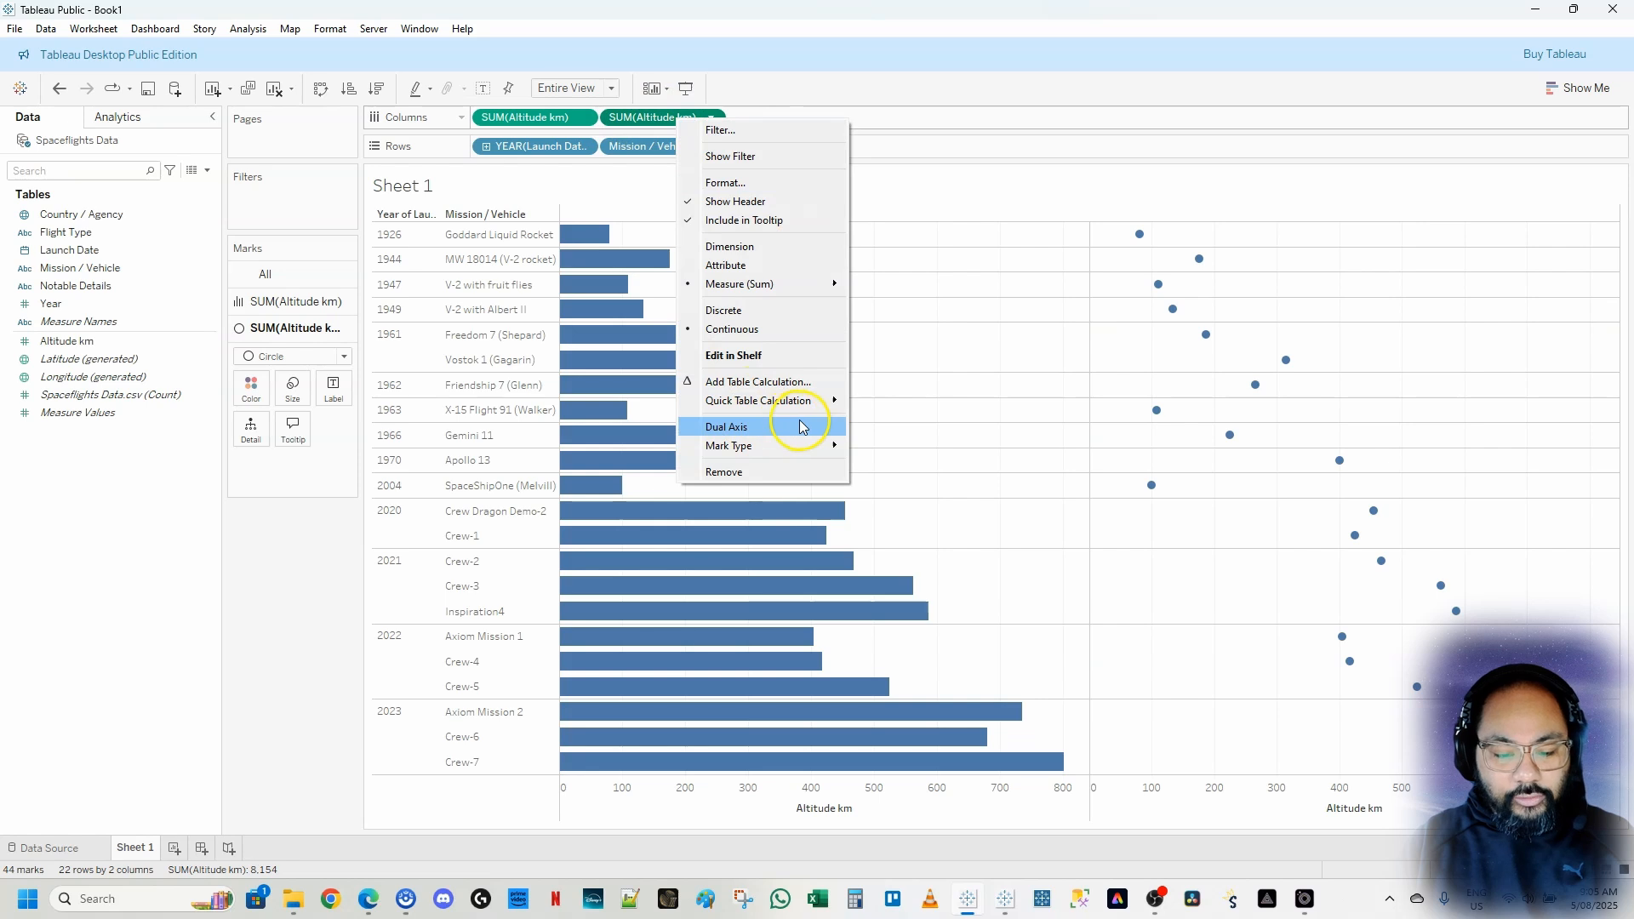
right_click(508, 119)
right_click(508, 119)
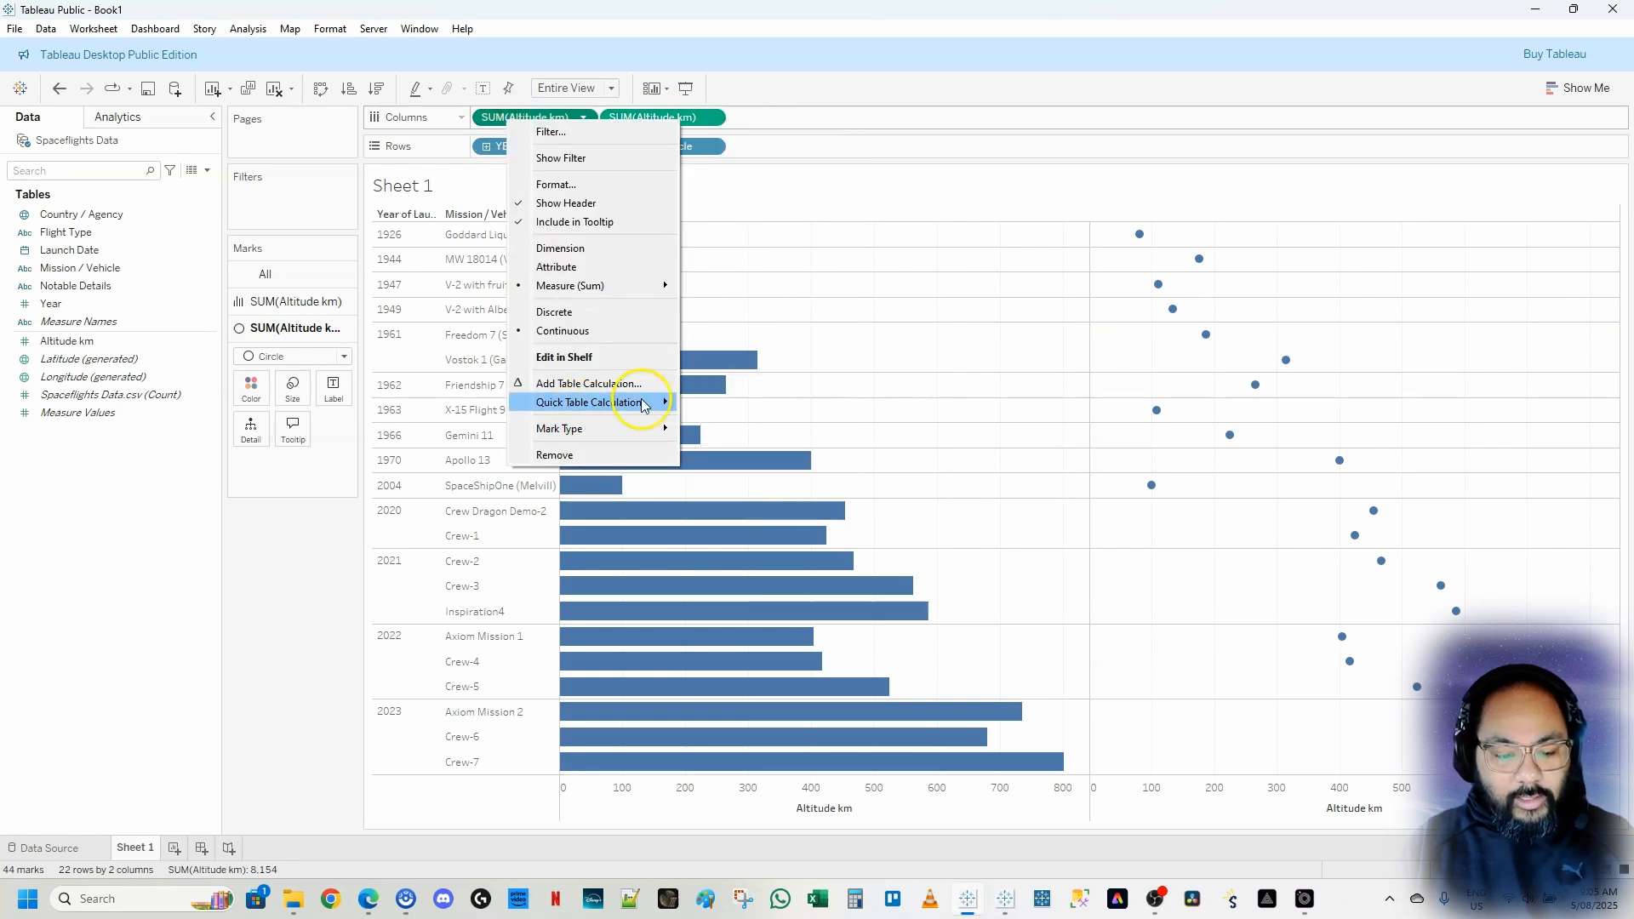
mouse_move(589, 415)
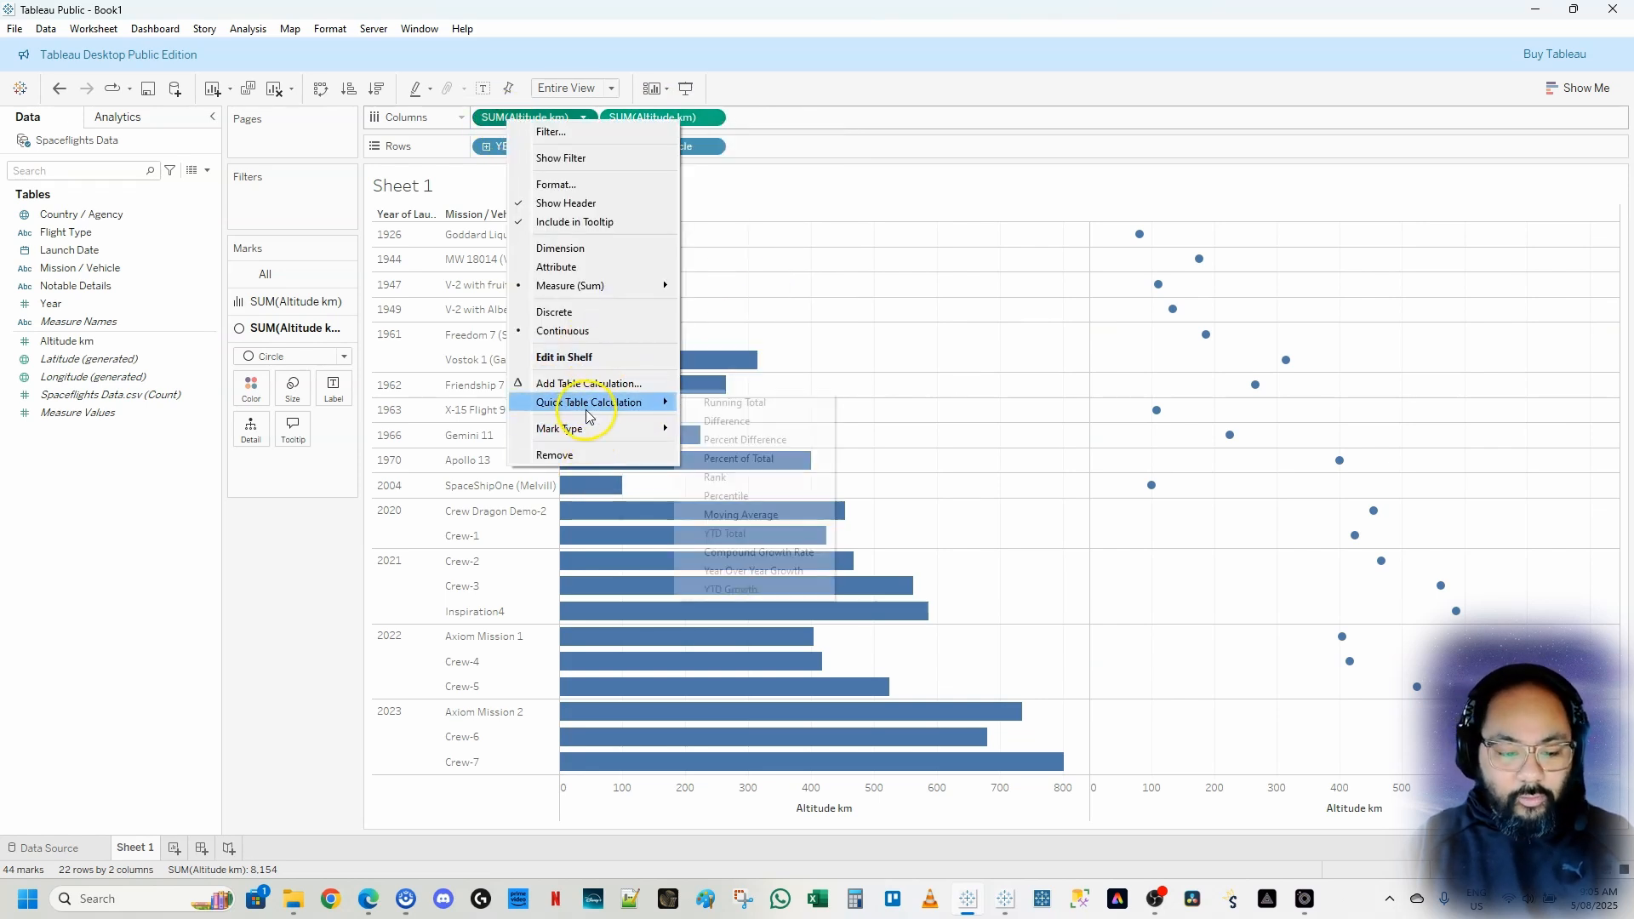
click(774, 117)
right_click(665, 116)
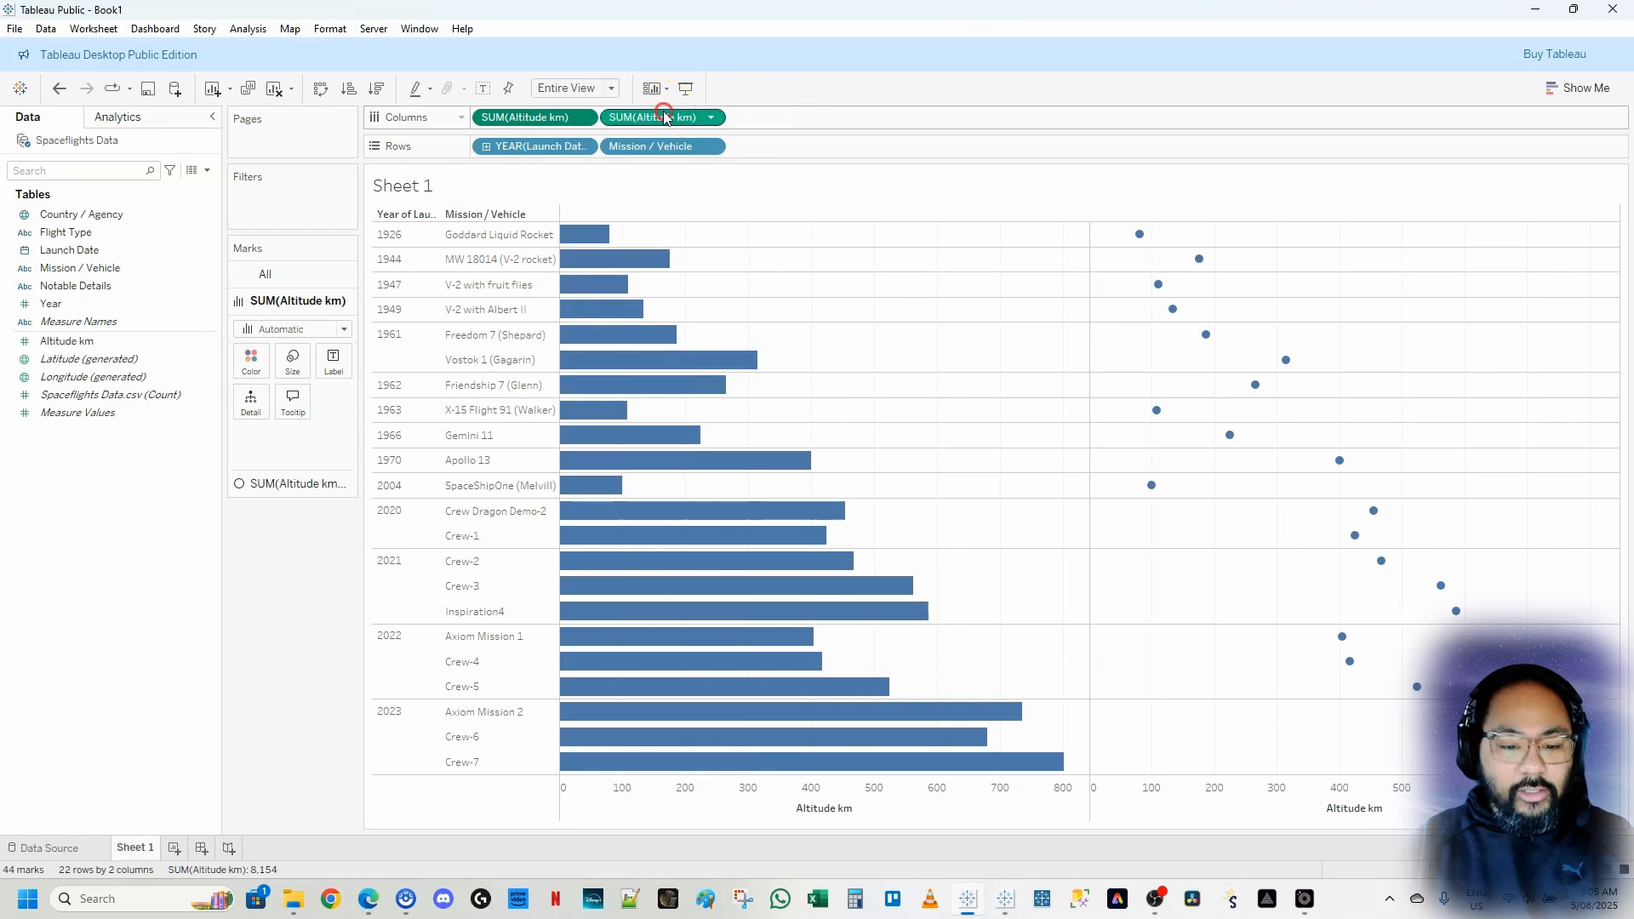
click(893, 118)
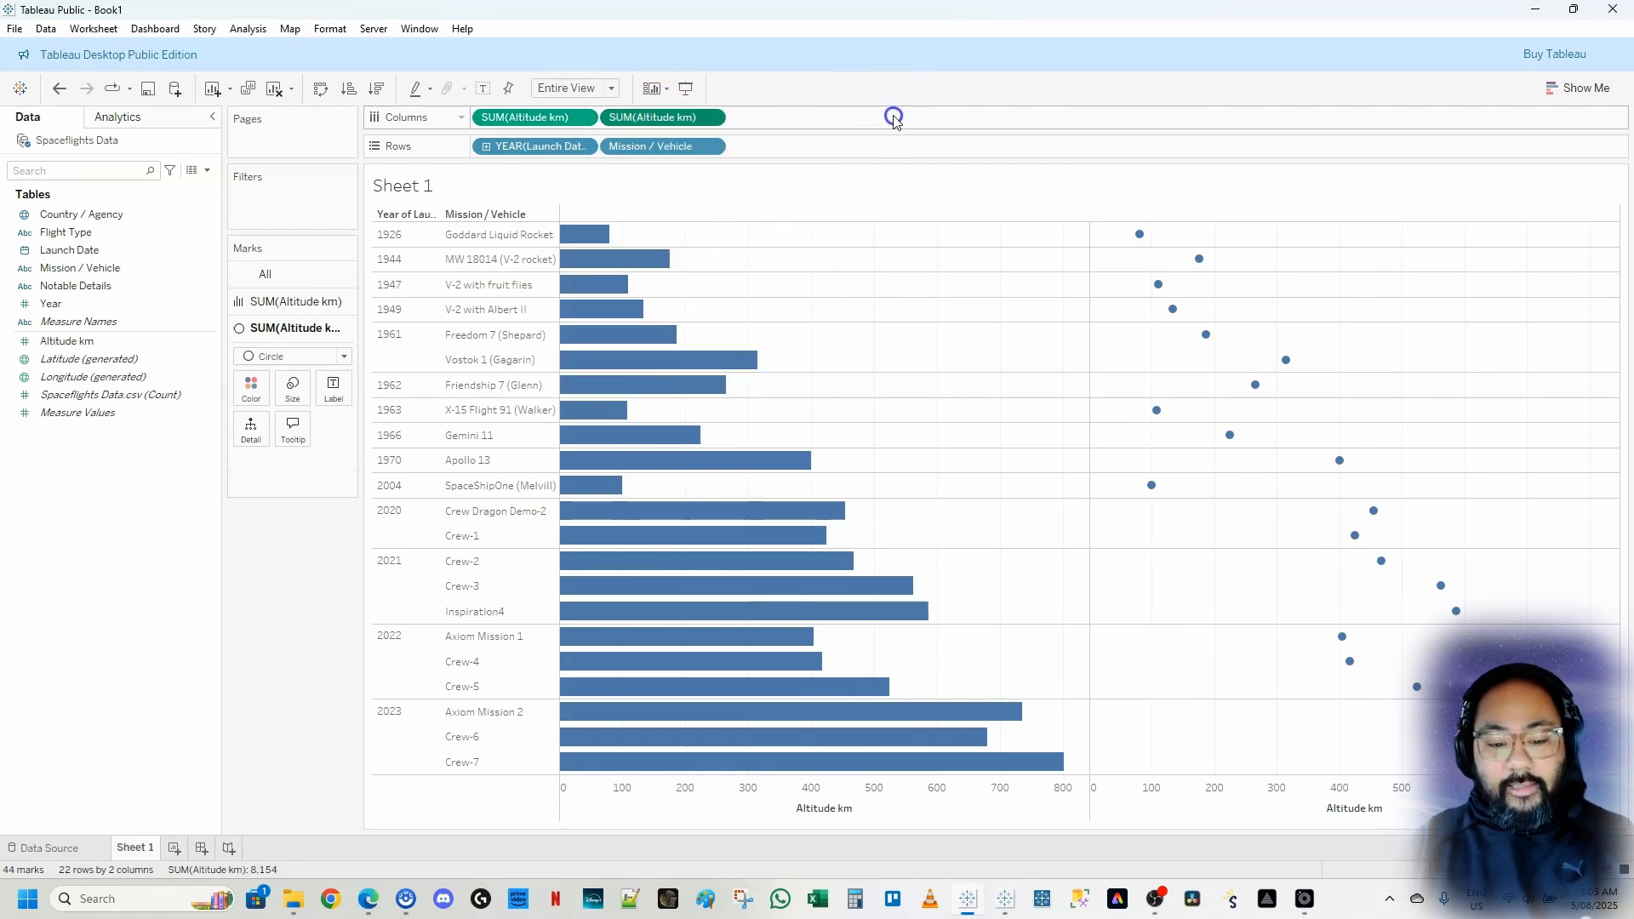
key(alt)
drag(601, 103, 749, 134)
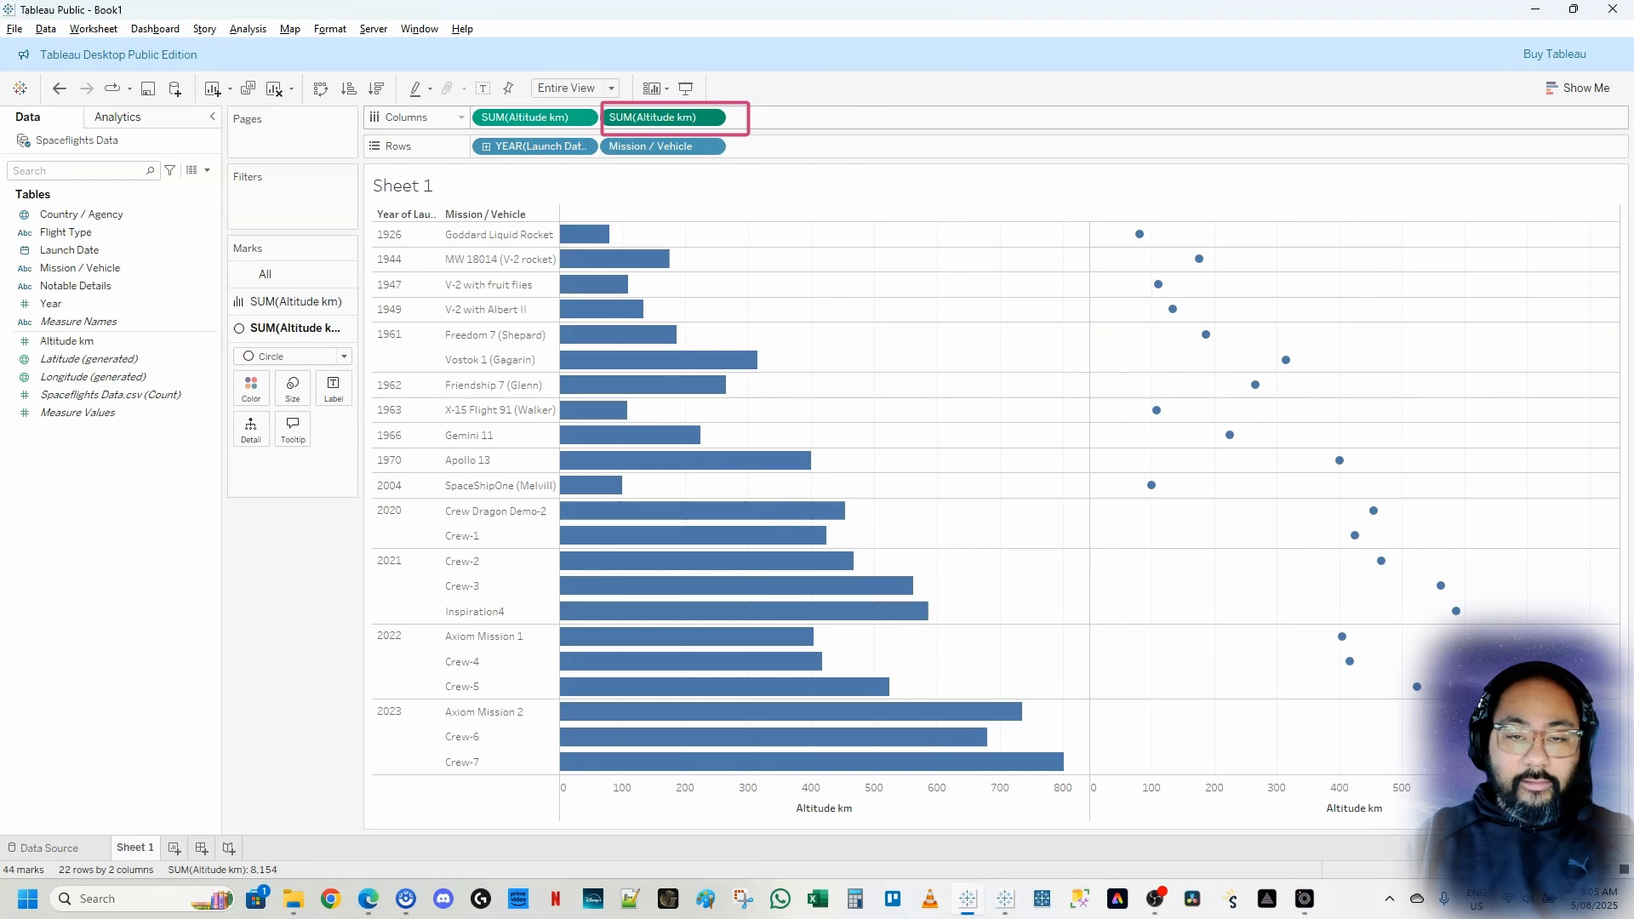
key(Escape)
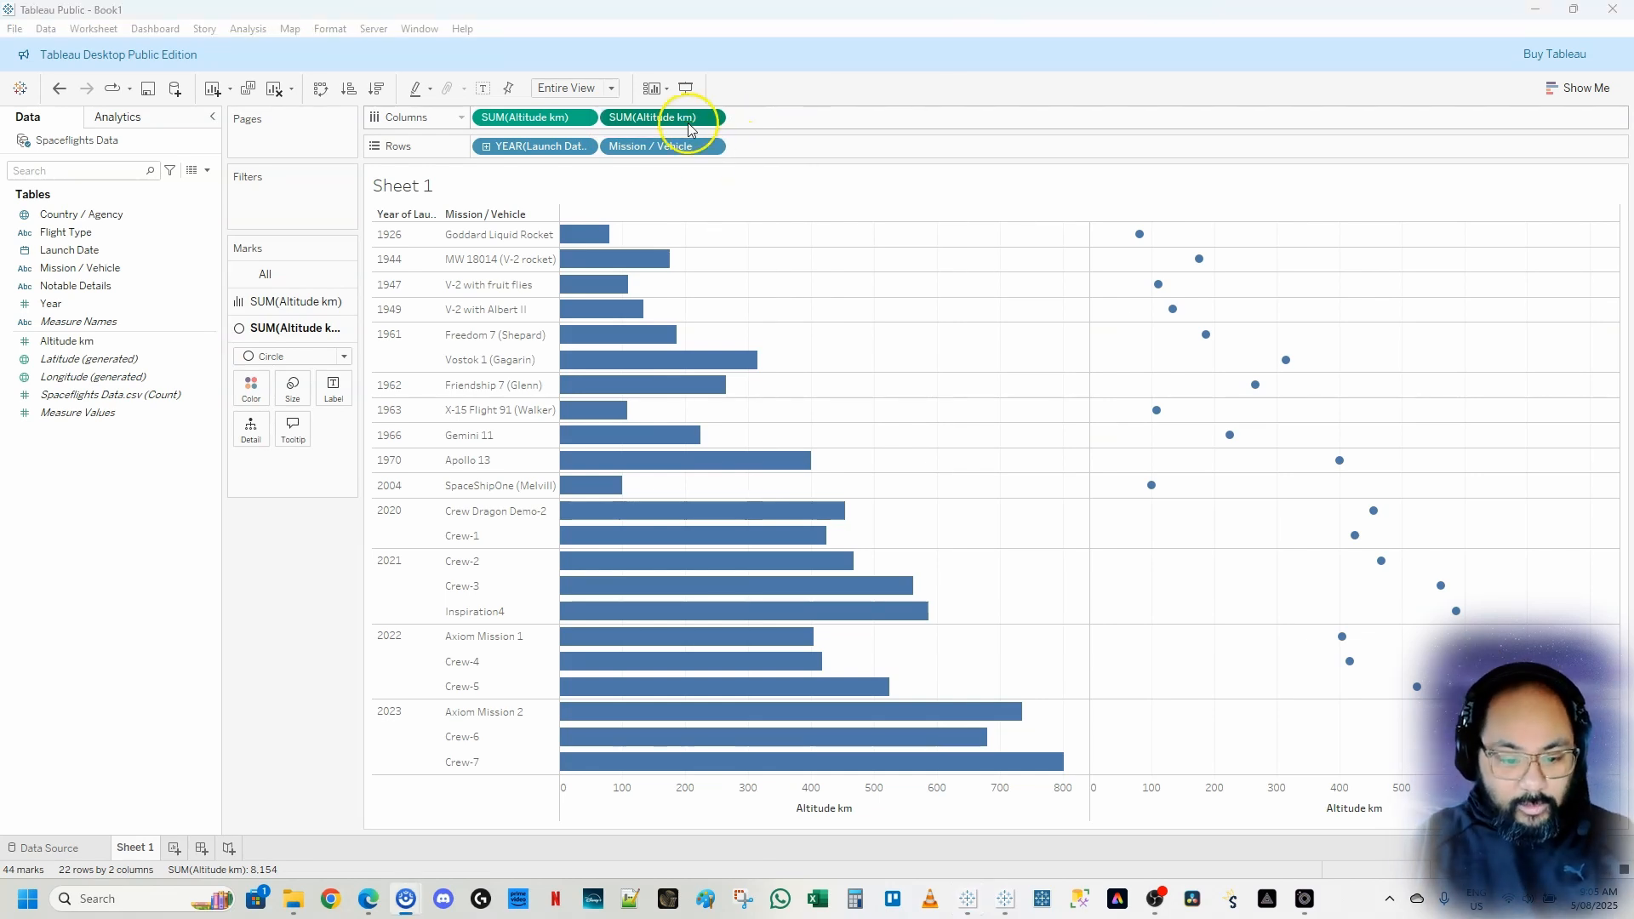
right_click(685, 120)
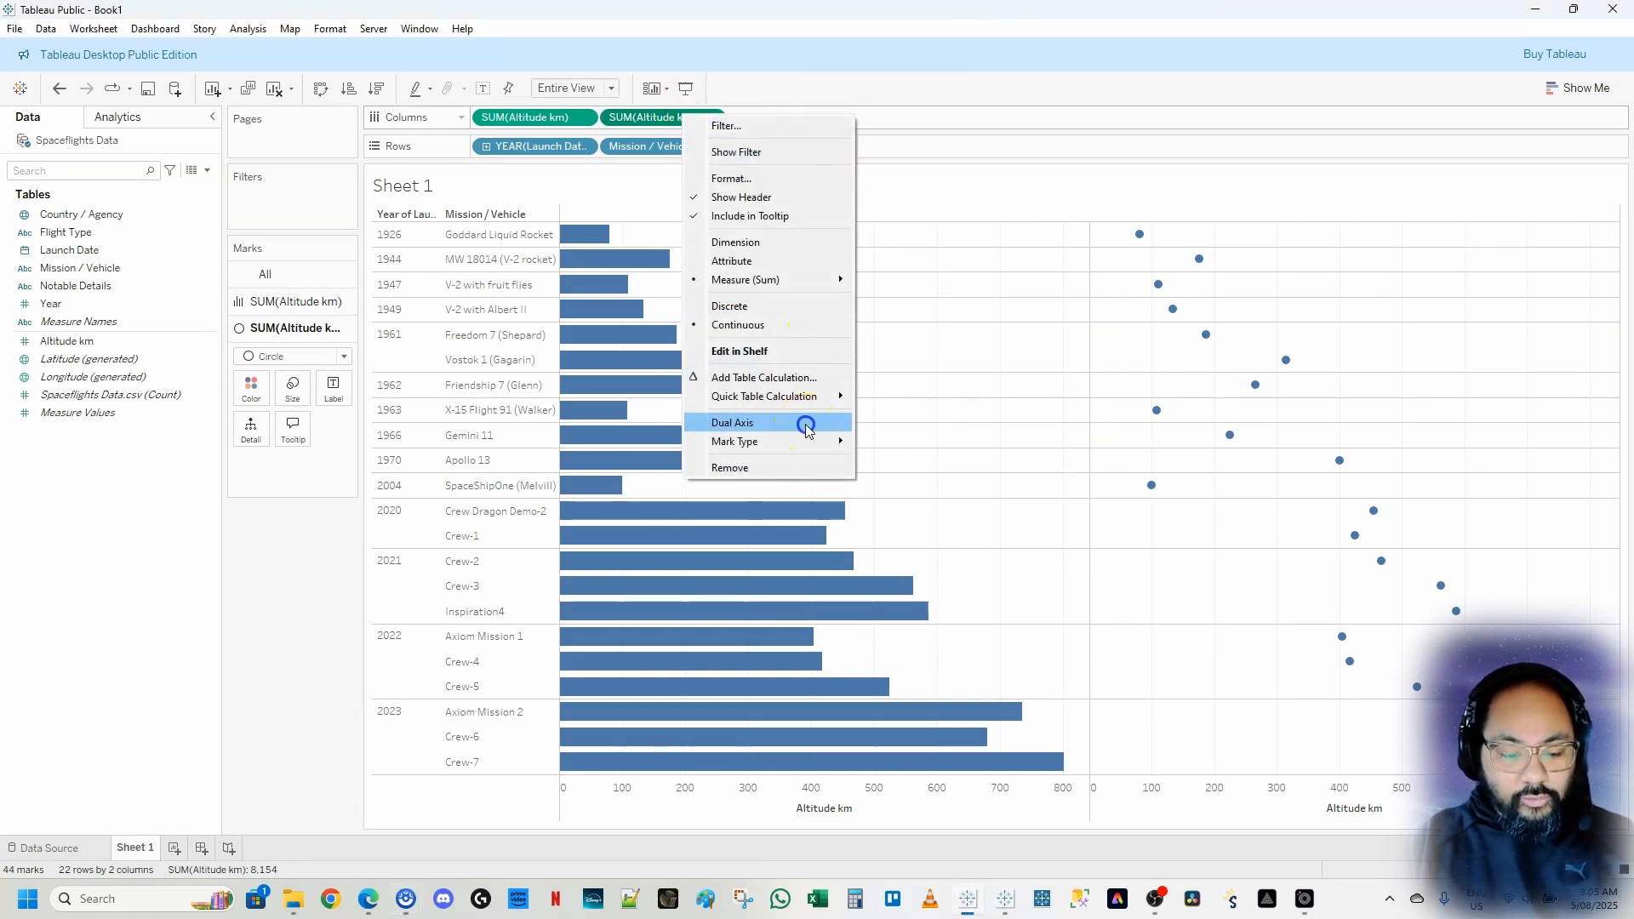
click(806, 424)
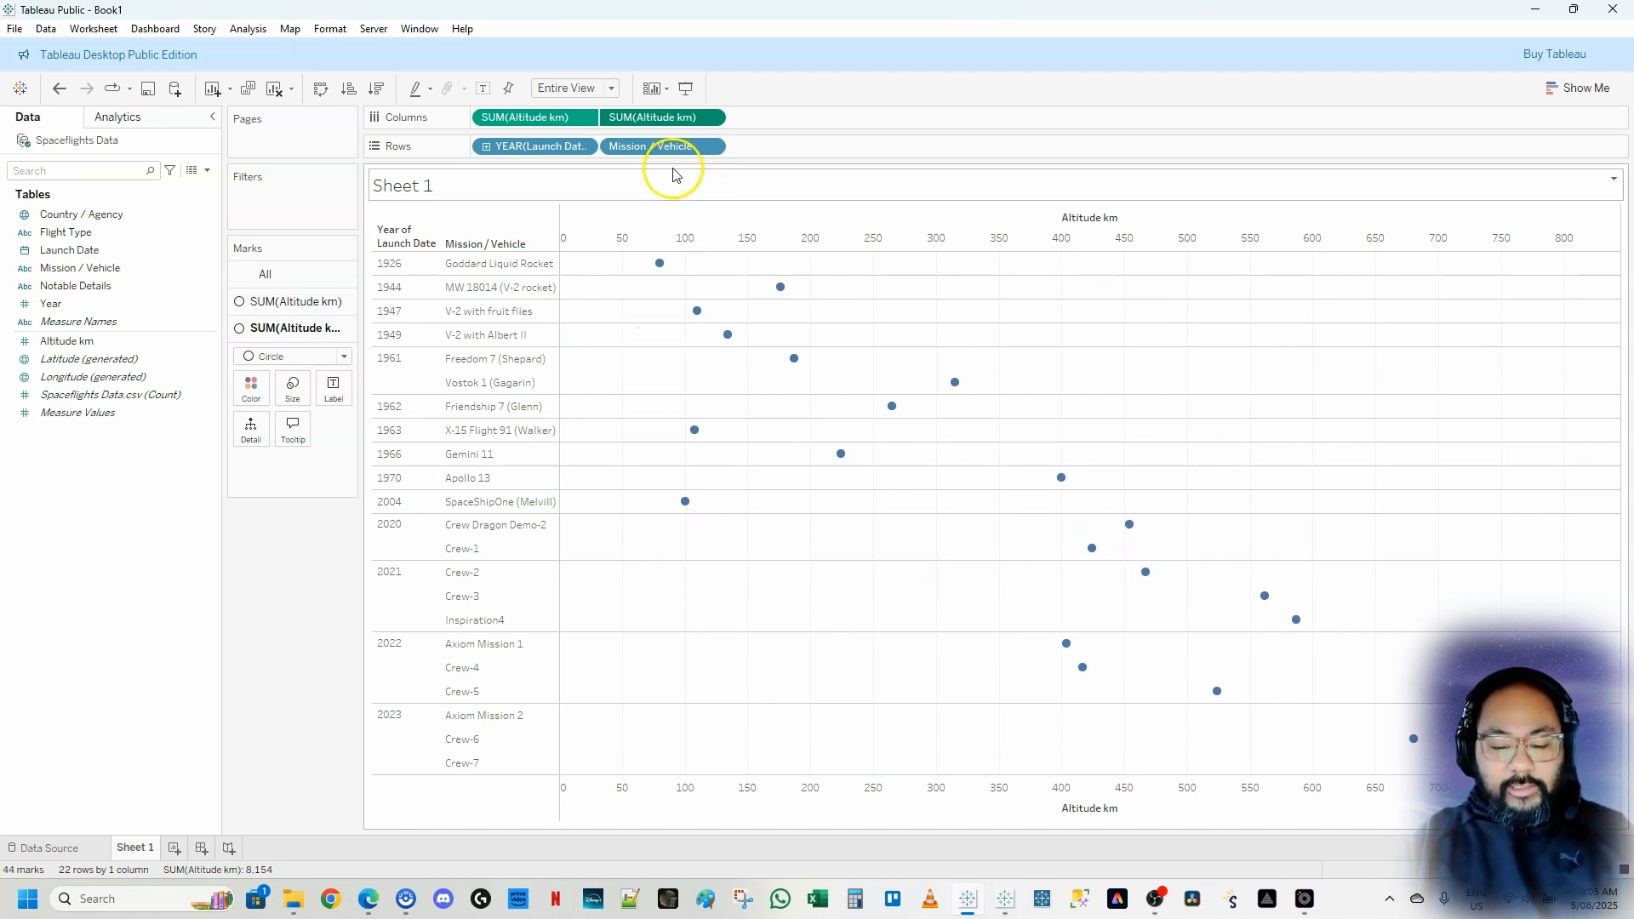
Set the first Altitude km marks back to Bar and adjust their size slightly
click(530, 123)
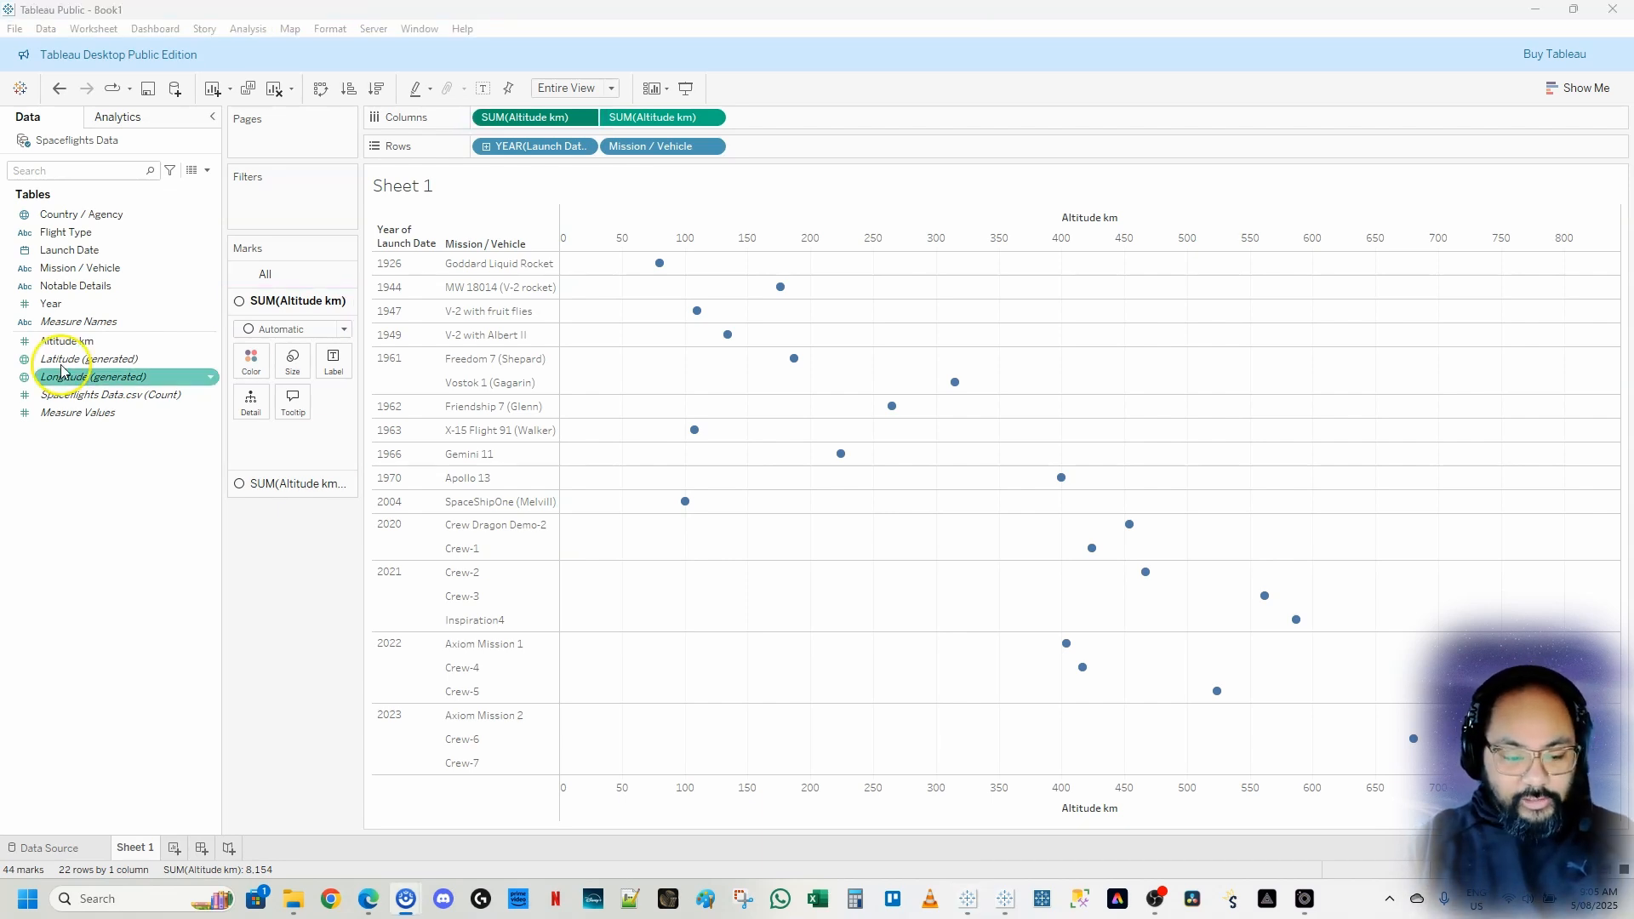
click(271, 329)
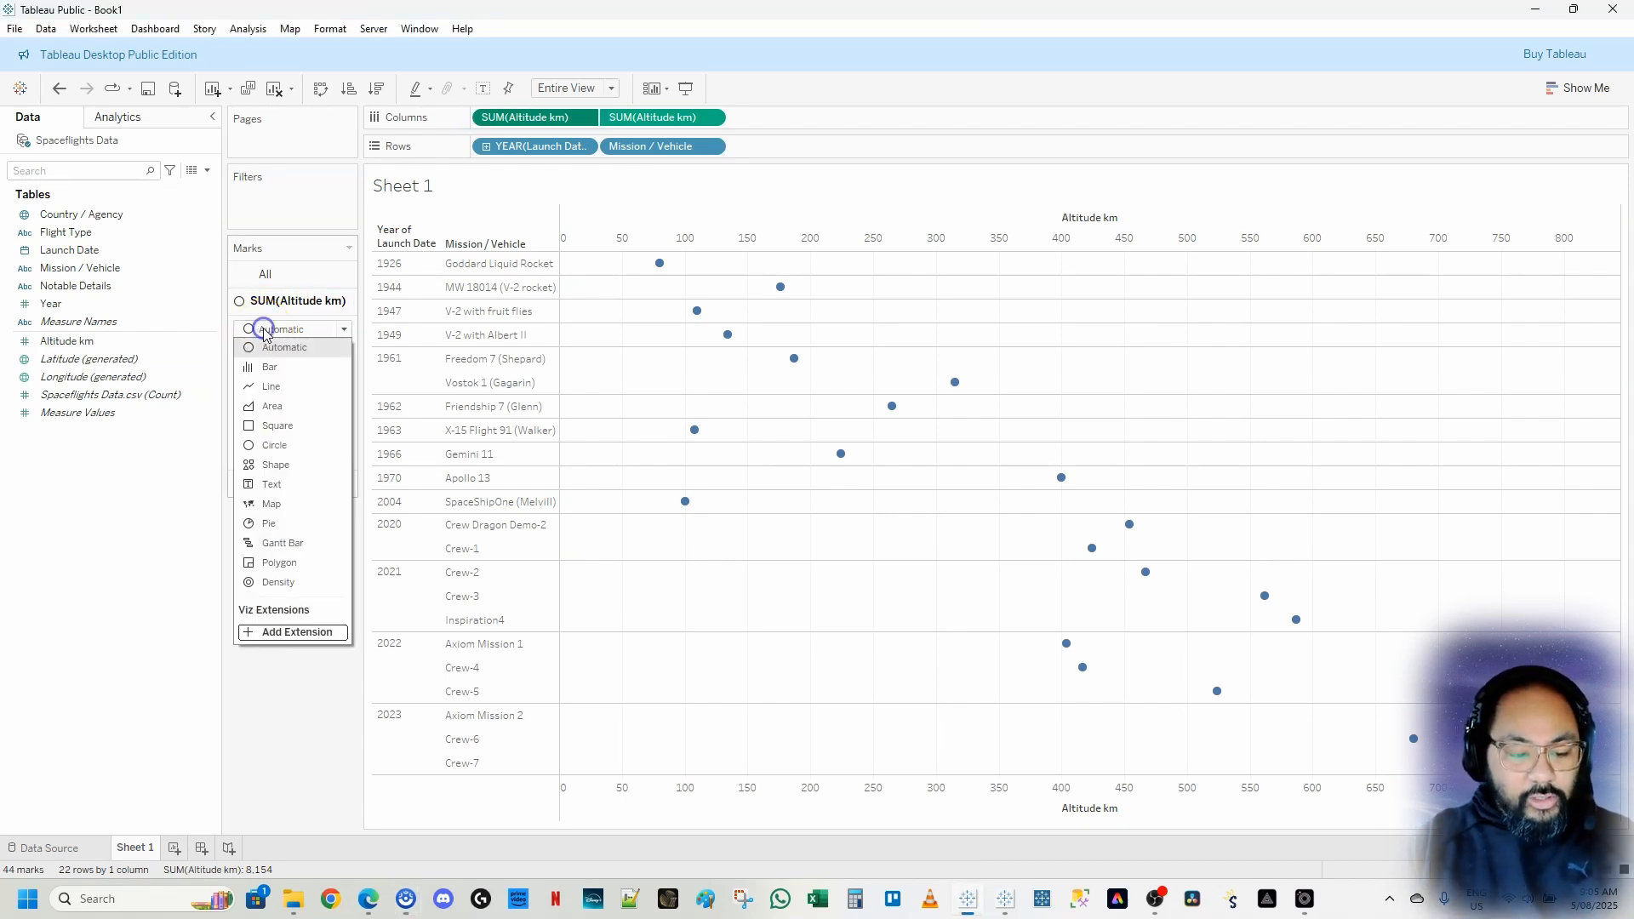
click(284, 370)
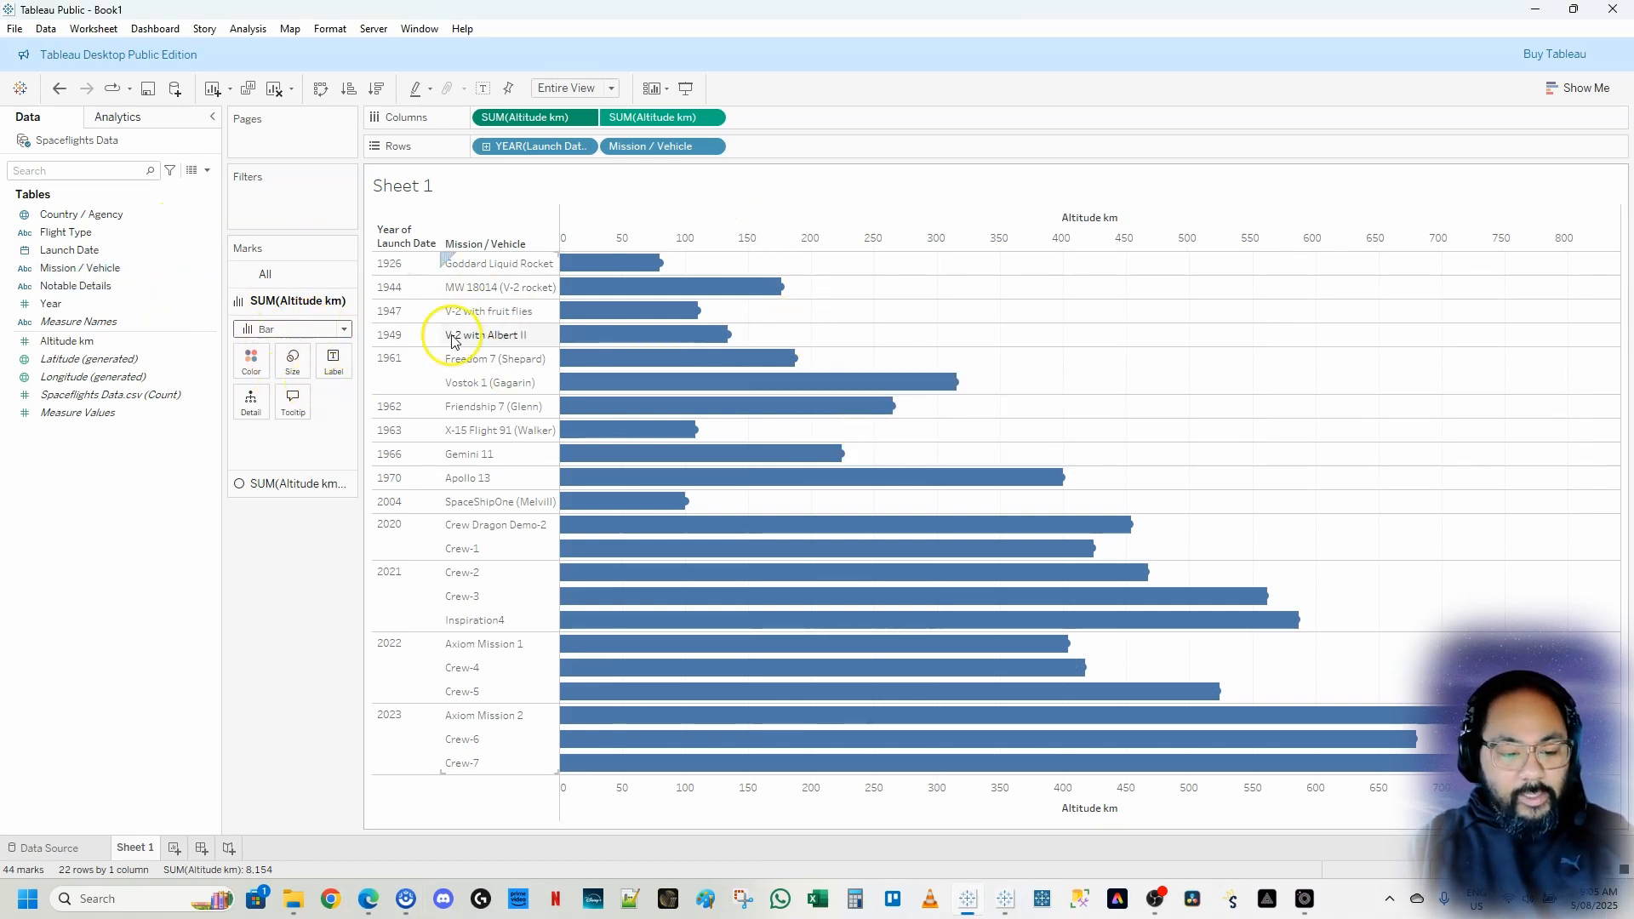
click(292, 362)
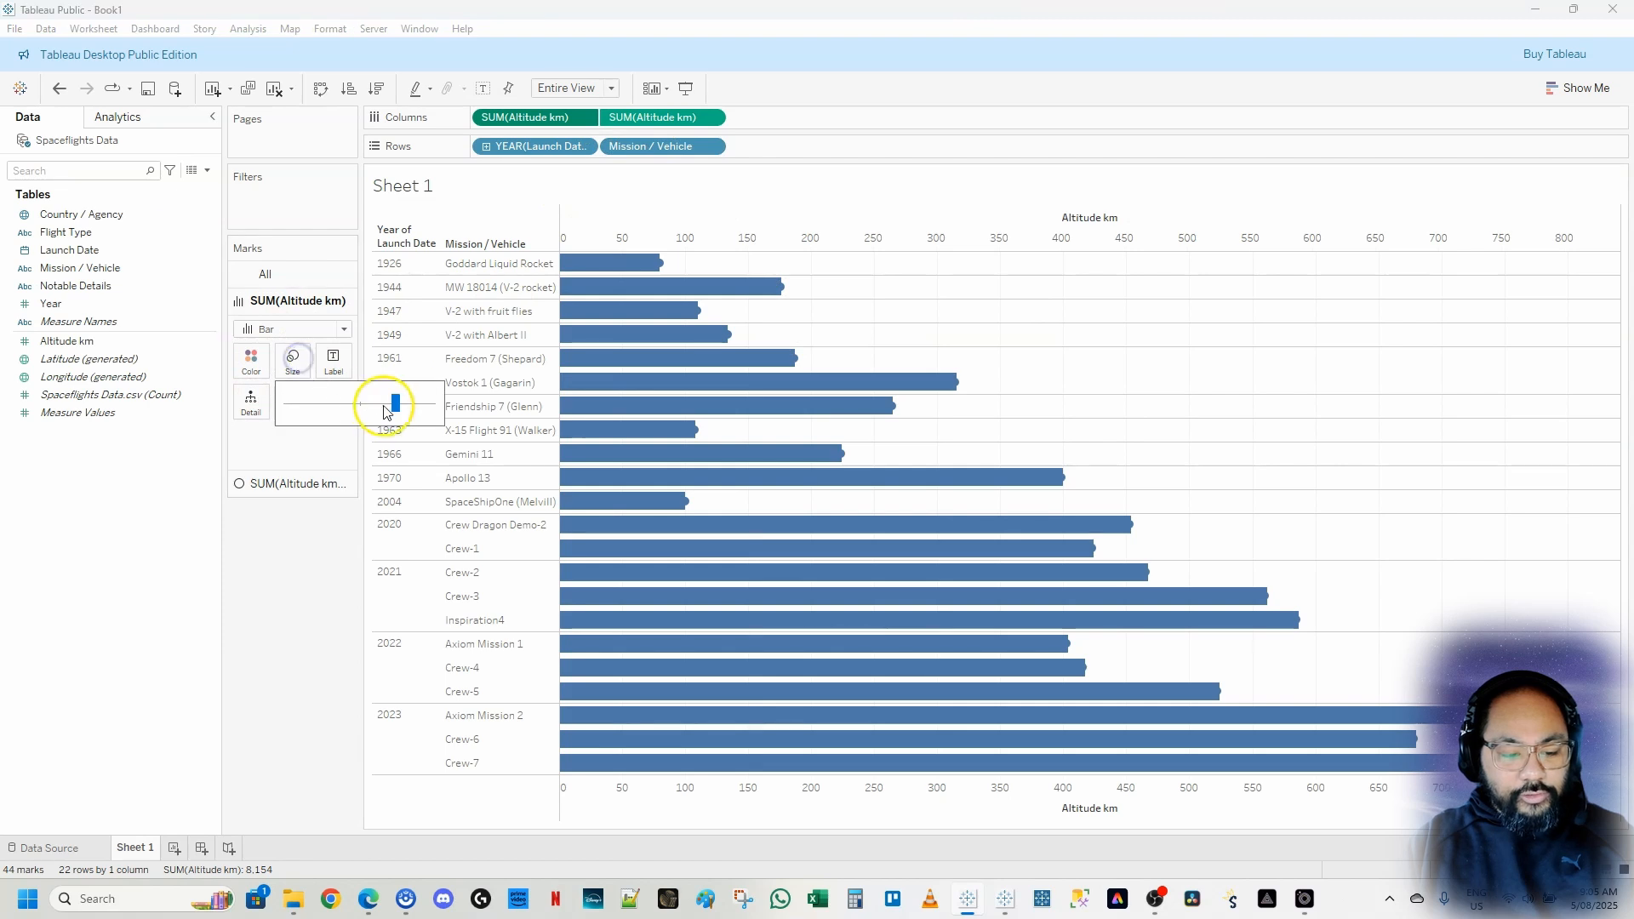
drag(383, 404, 380, 408)
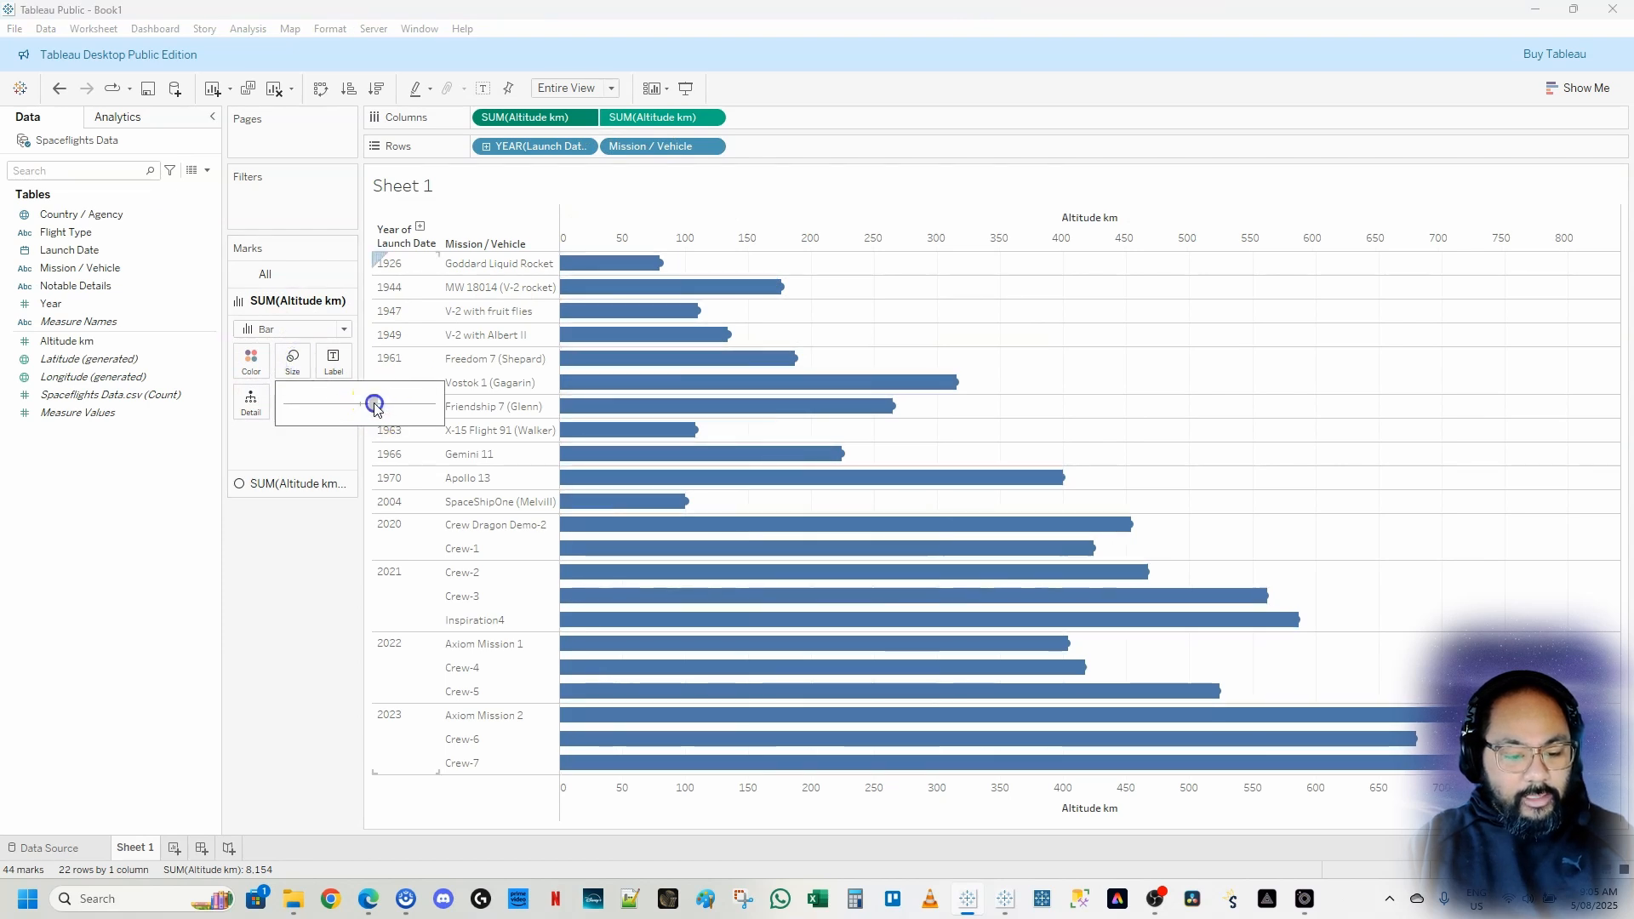
Reduce the size of the circle marks on the second Altitude km measure slightly
click(662, 121)
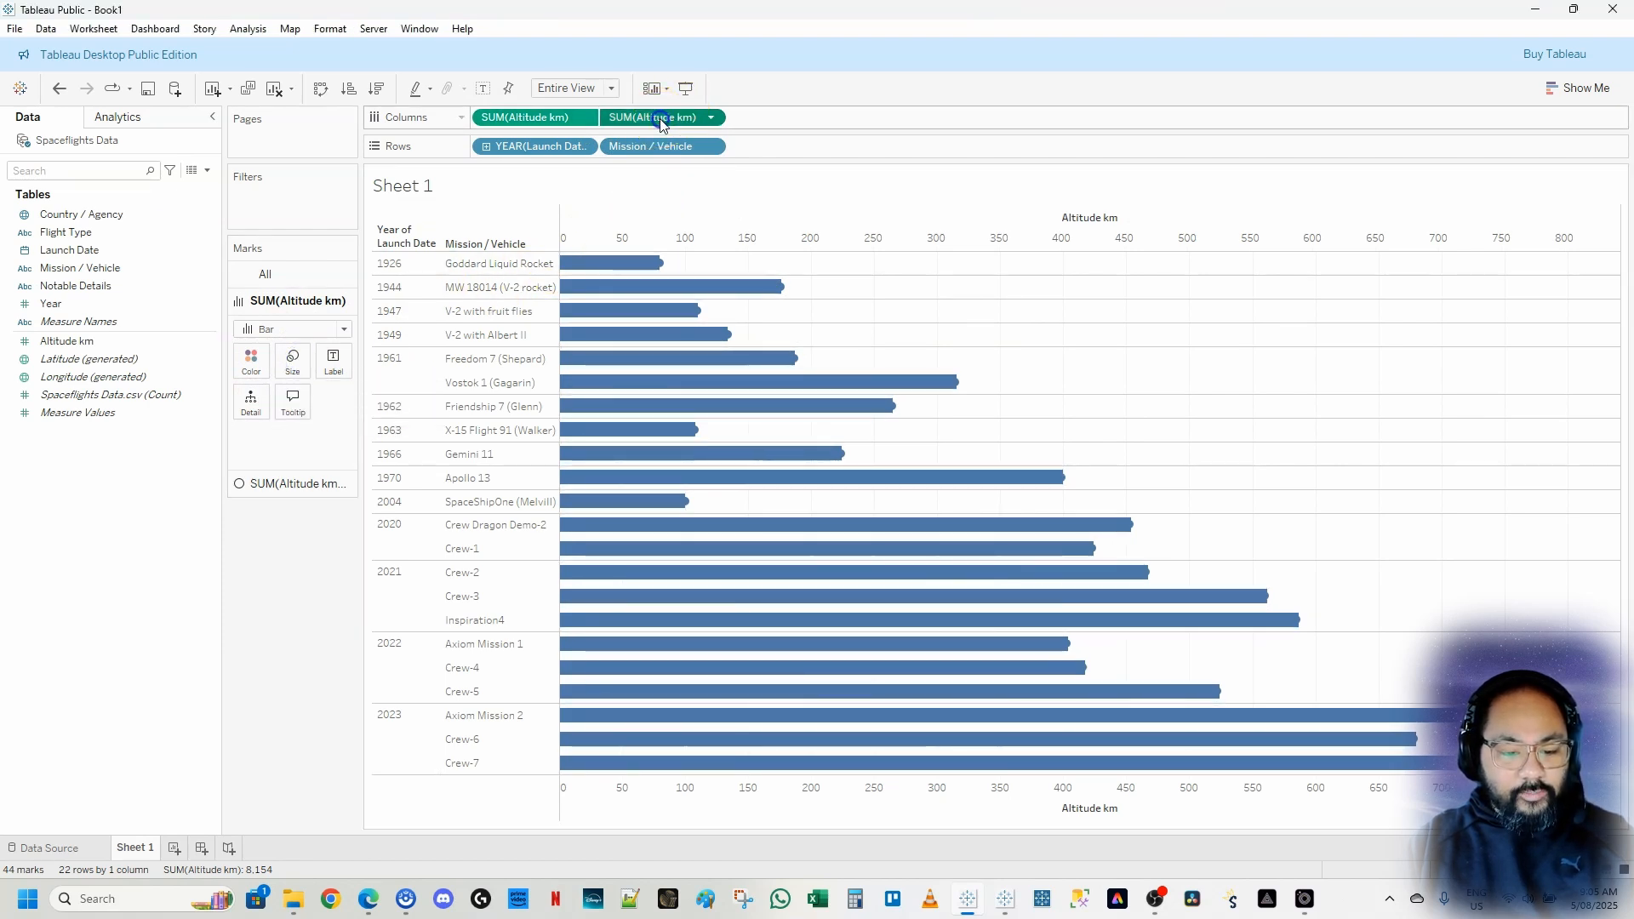
click(345, 482)
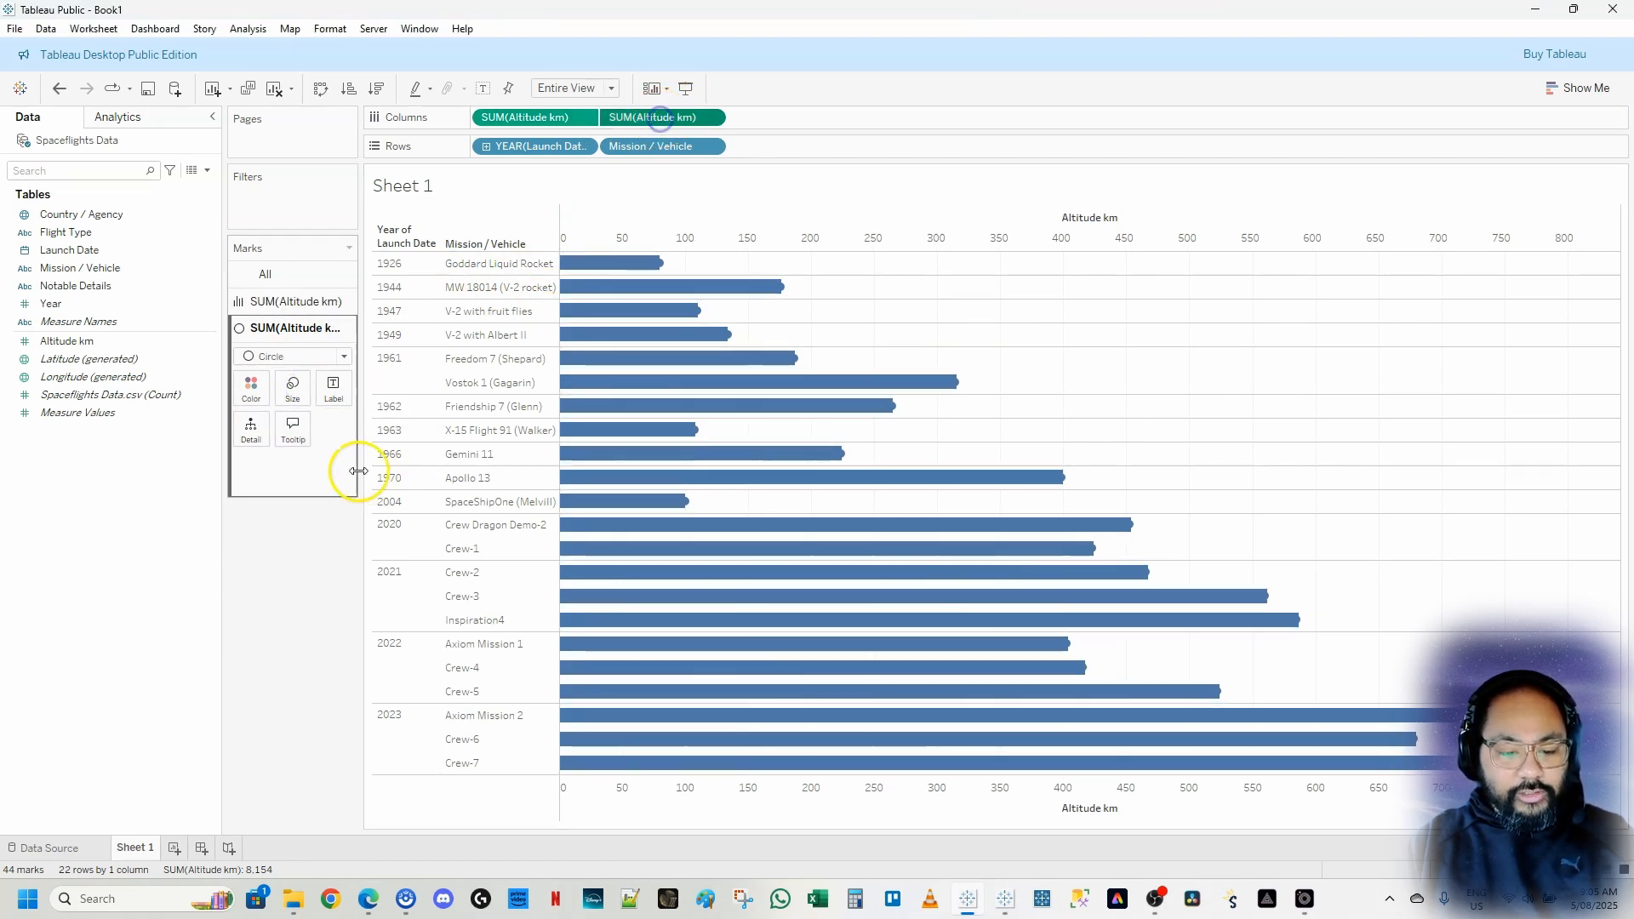
click(282, 399)
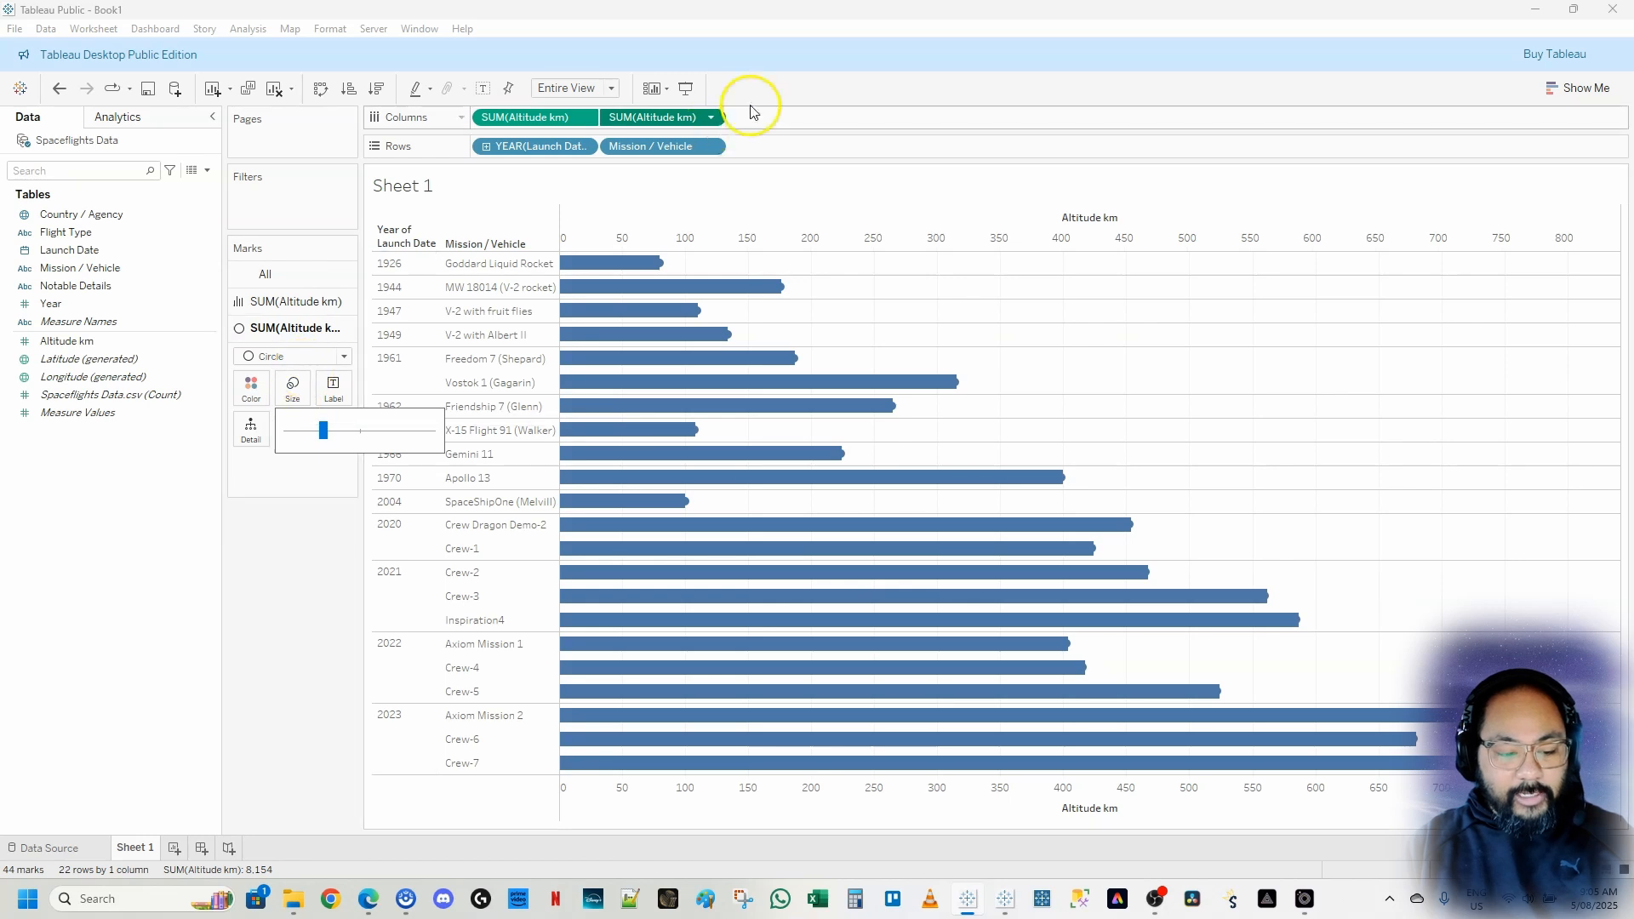
key(alt)
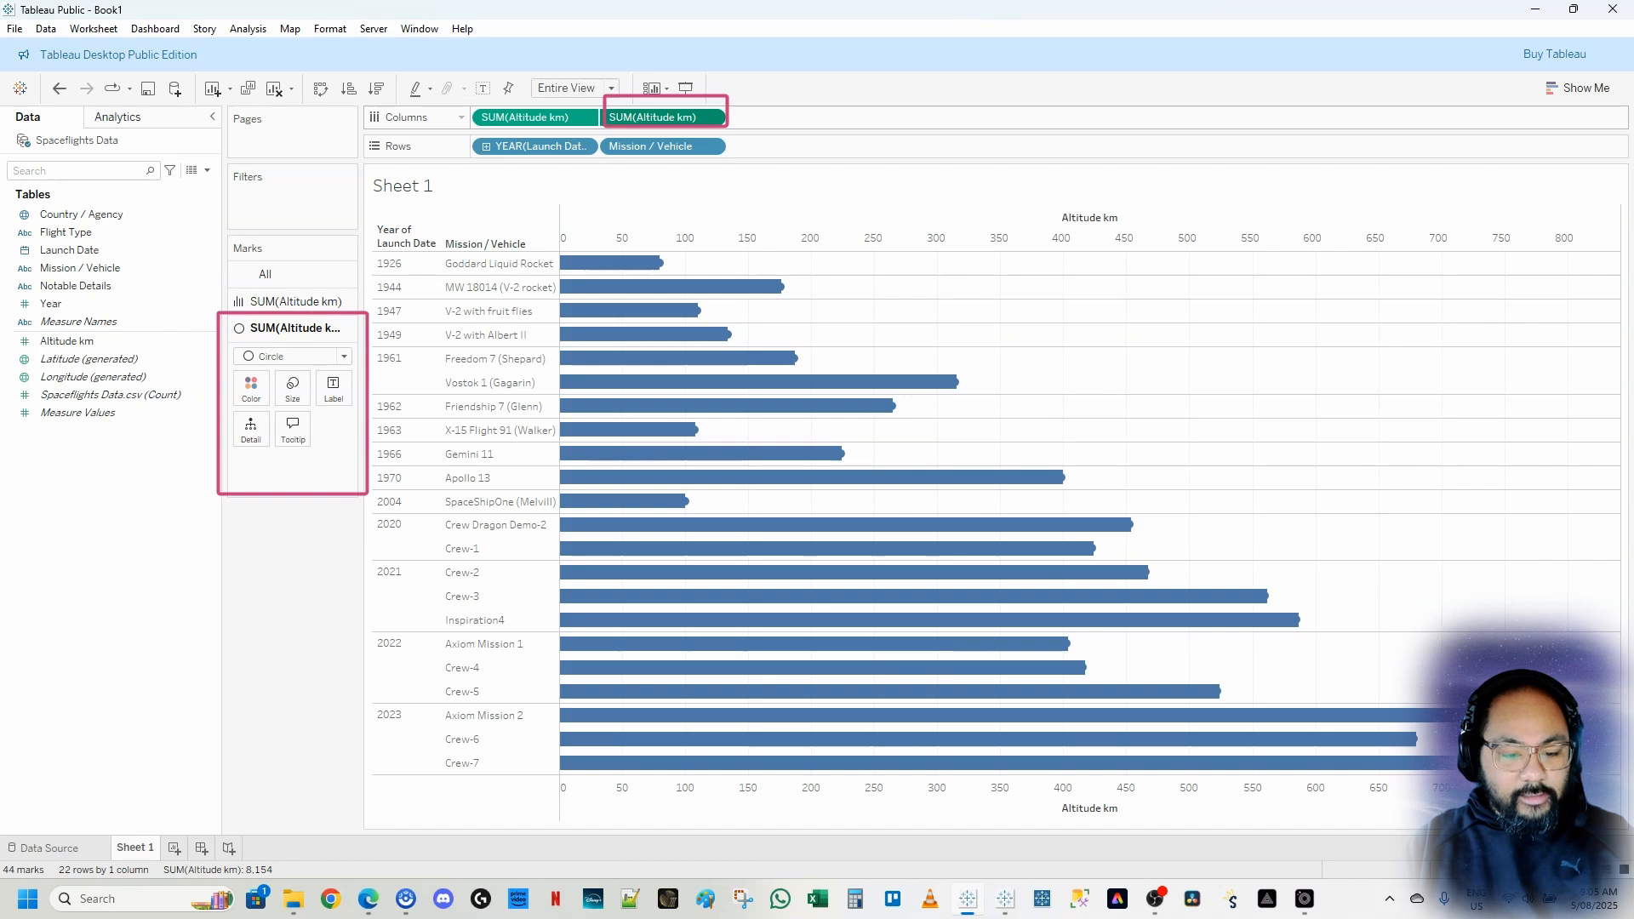
click(292, 388)
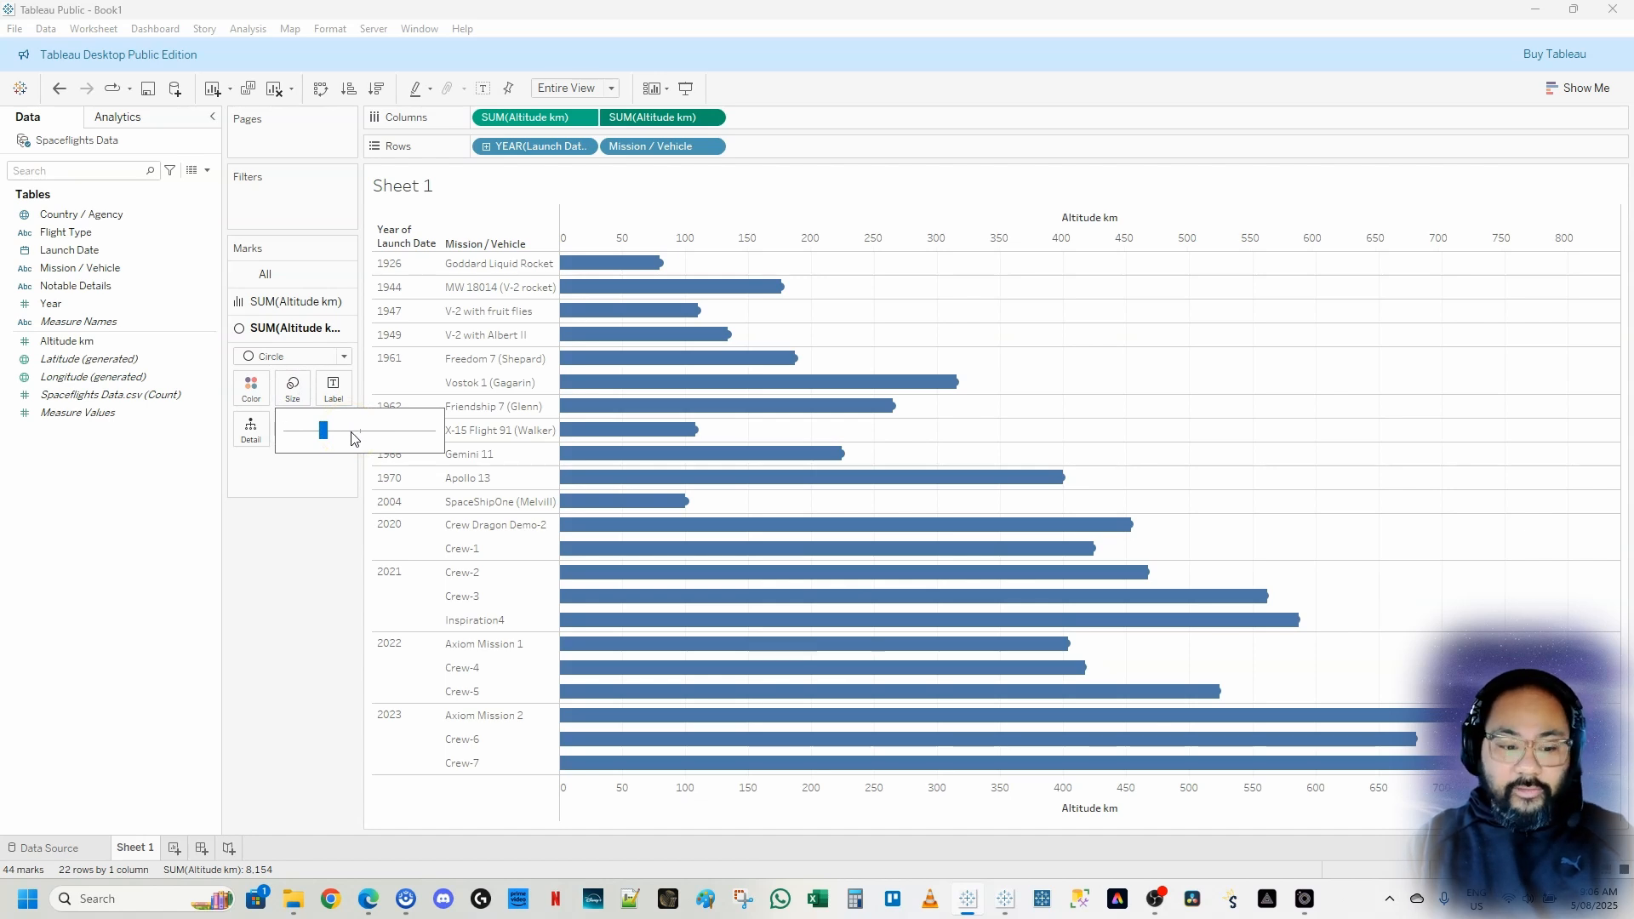
mouse_move(354, 437)
mouse_down()
mouse_move(333, 437)
mouse_move(344, 444)
mouse_up()
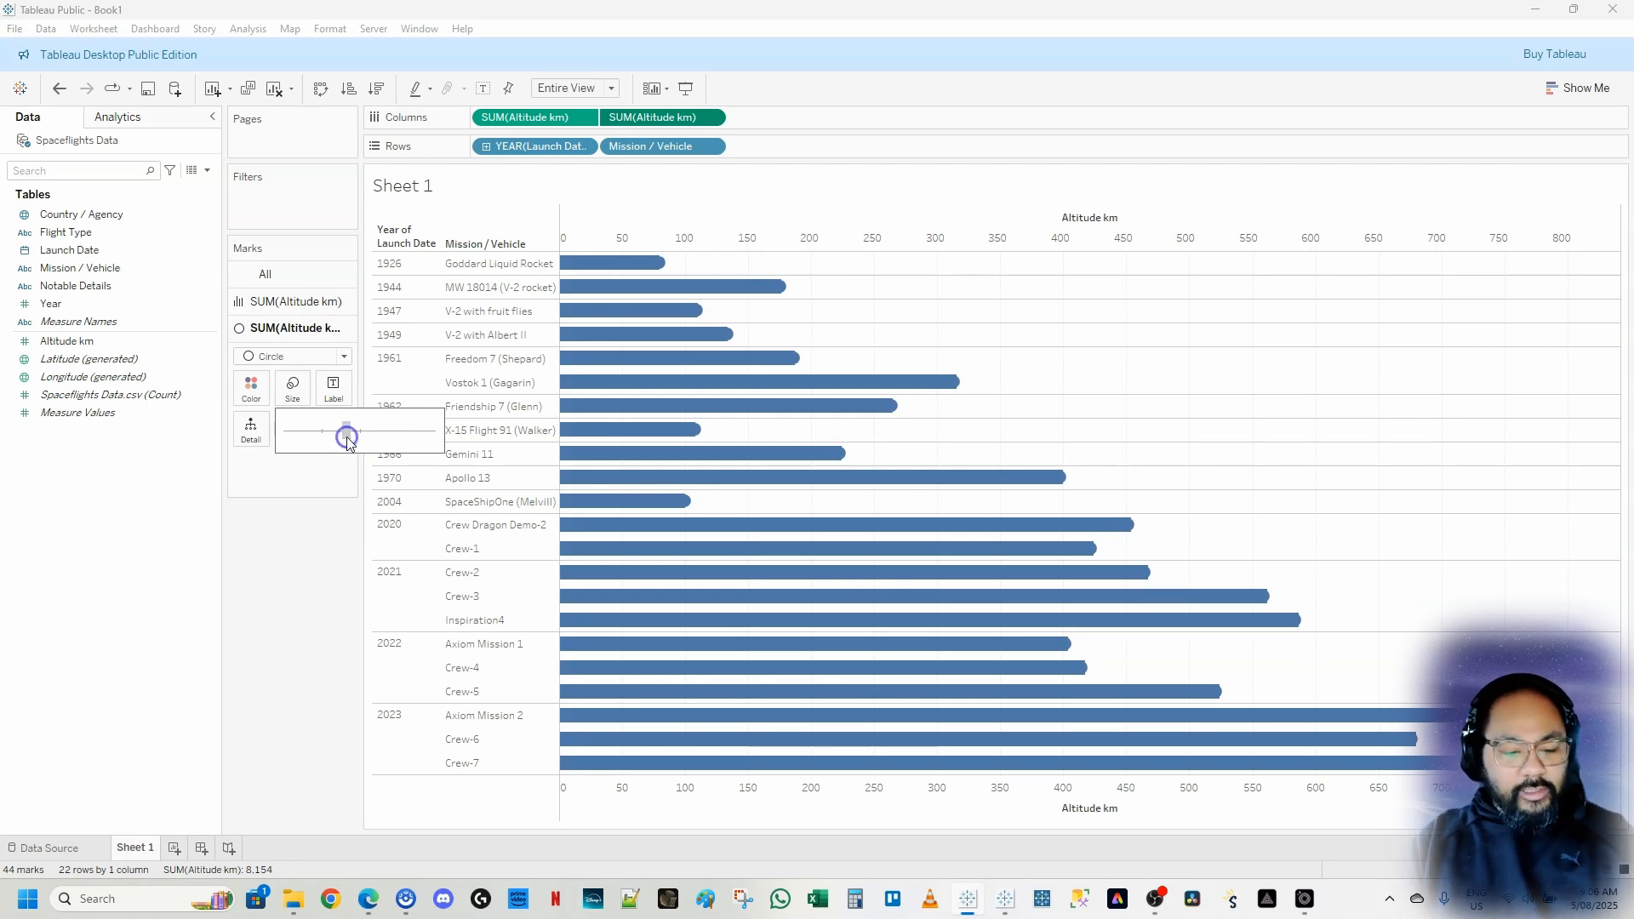
Add Altitude km to Color for all marks on the dual-axis chart
click(321, 566)
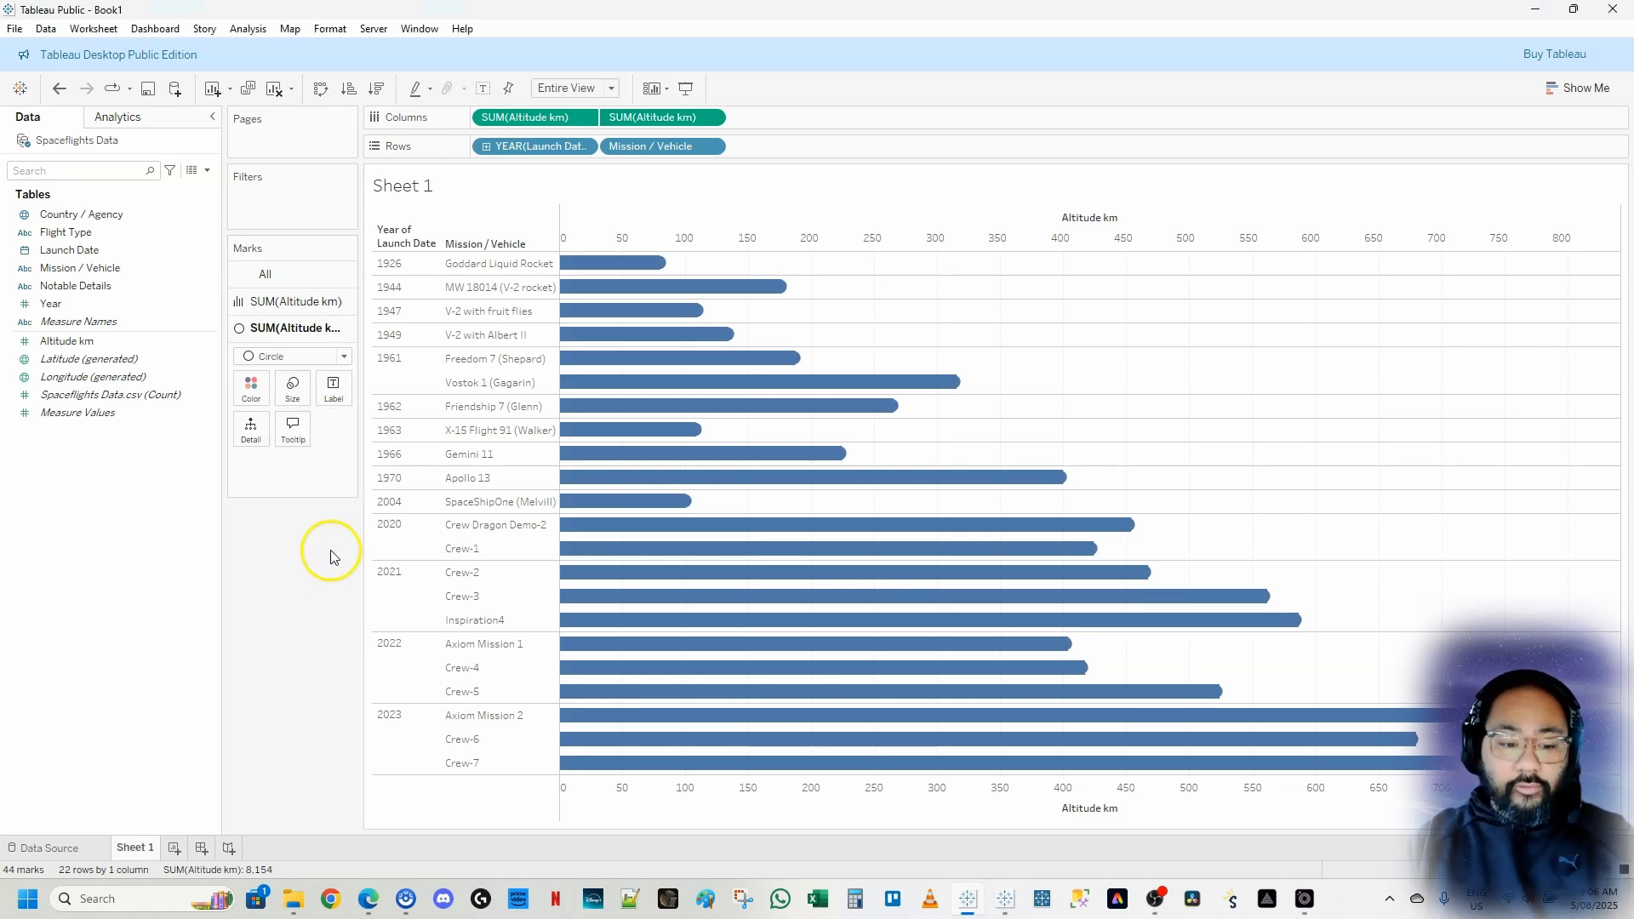
click(298, 284)
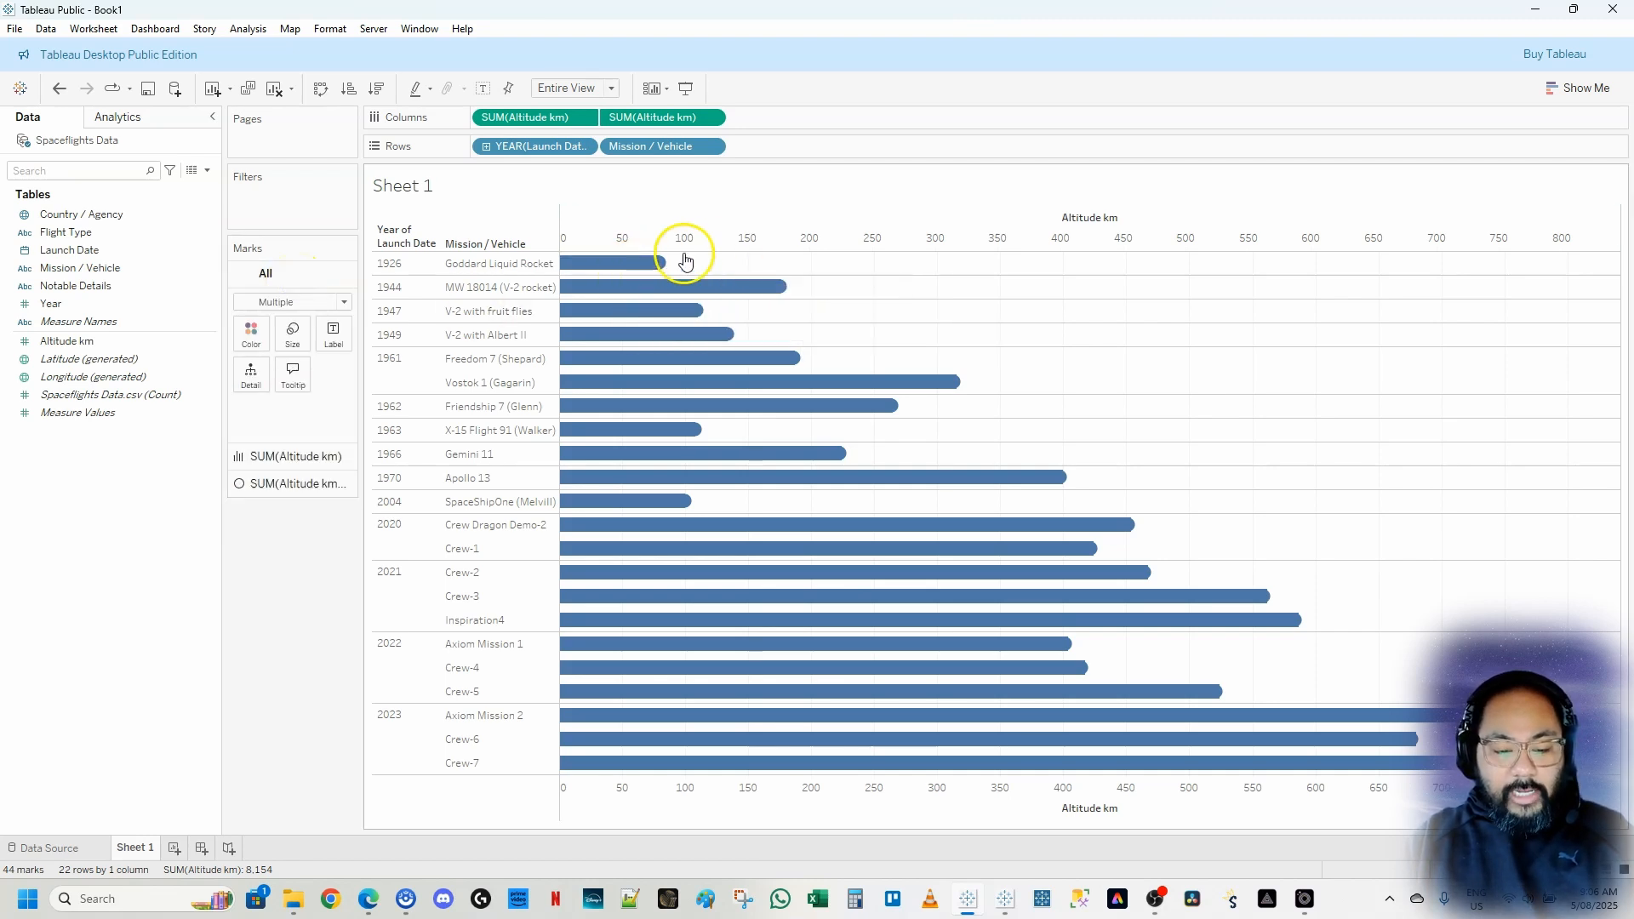
mouse_move(660, 260)
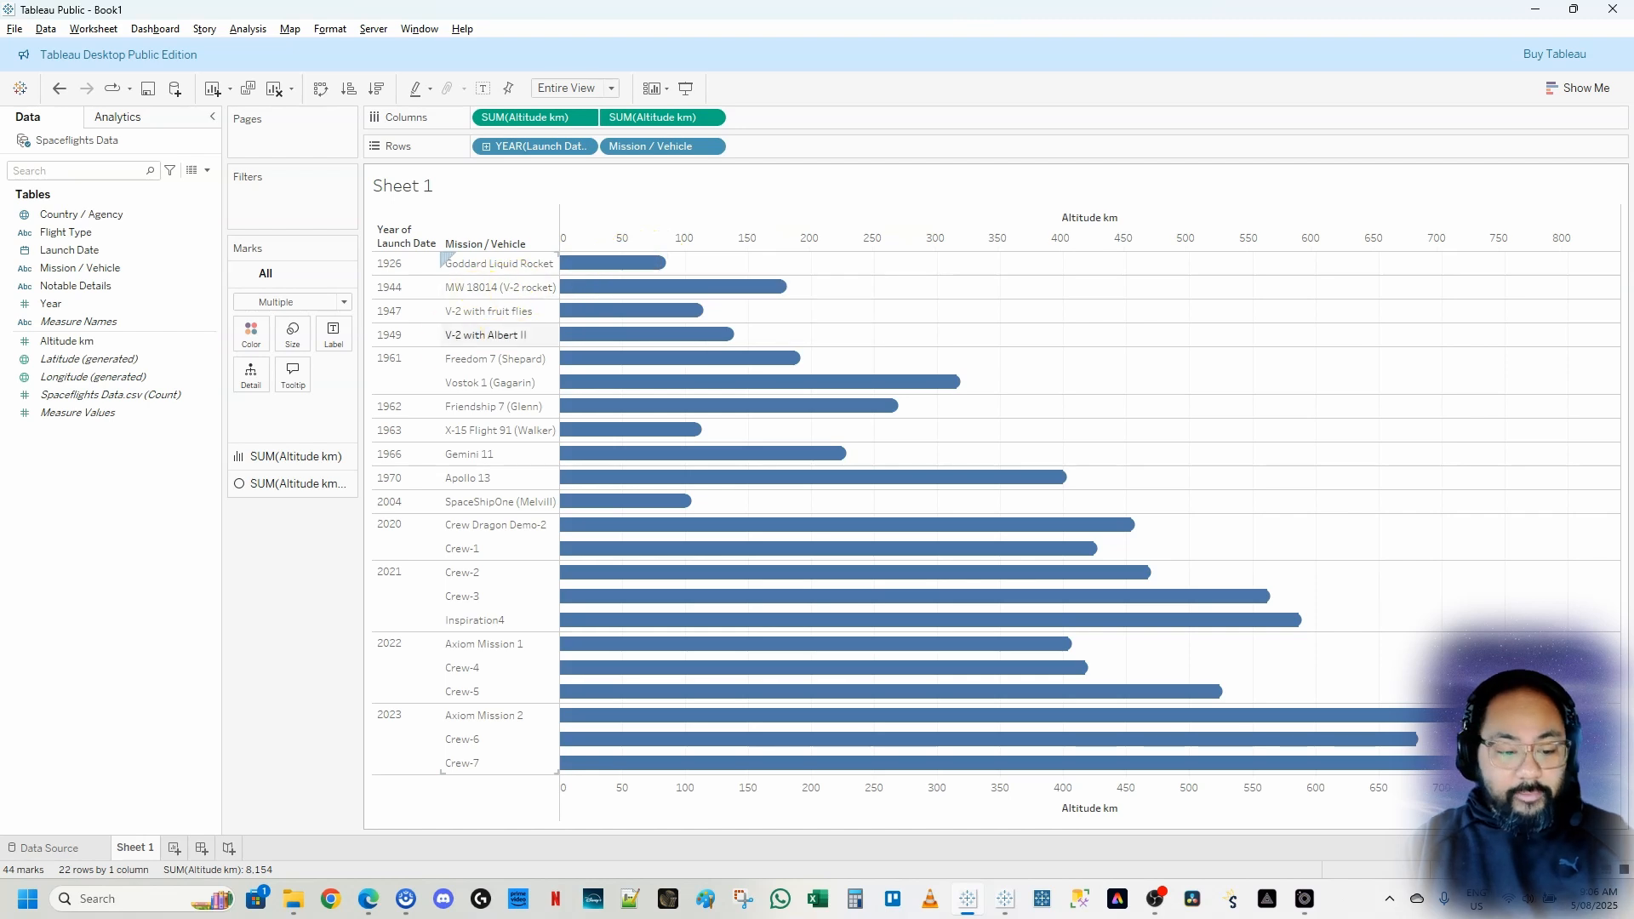
drag(233, 264, 359, 443)
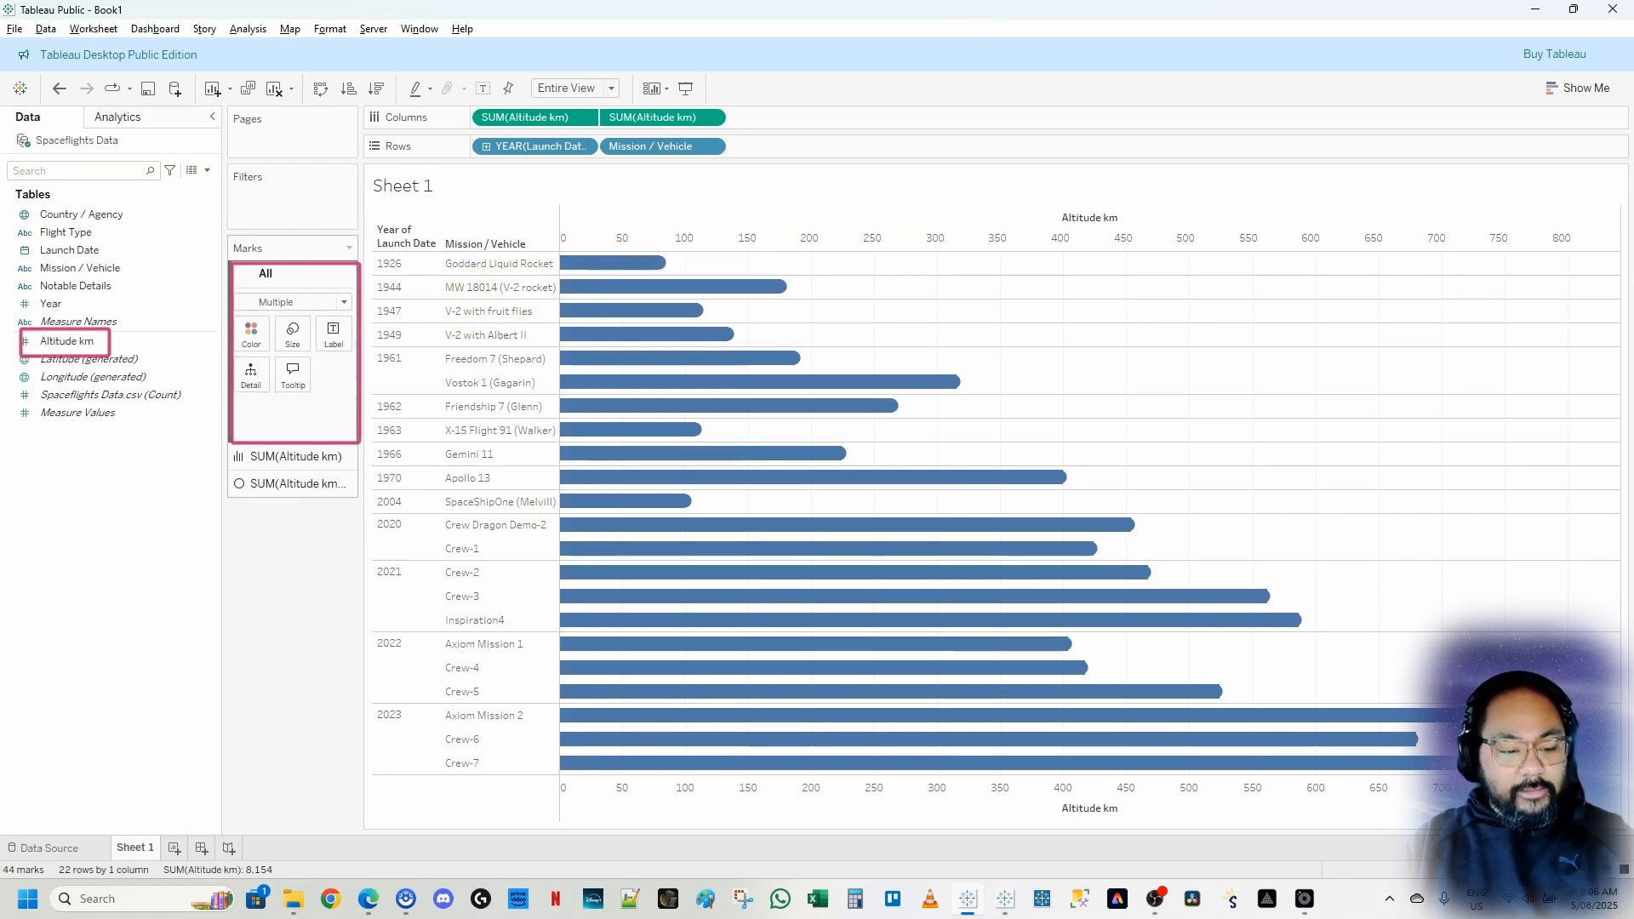
drag(109, 356, 105, 347)
key(Escape)
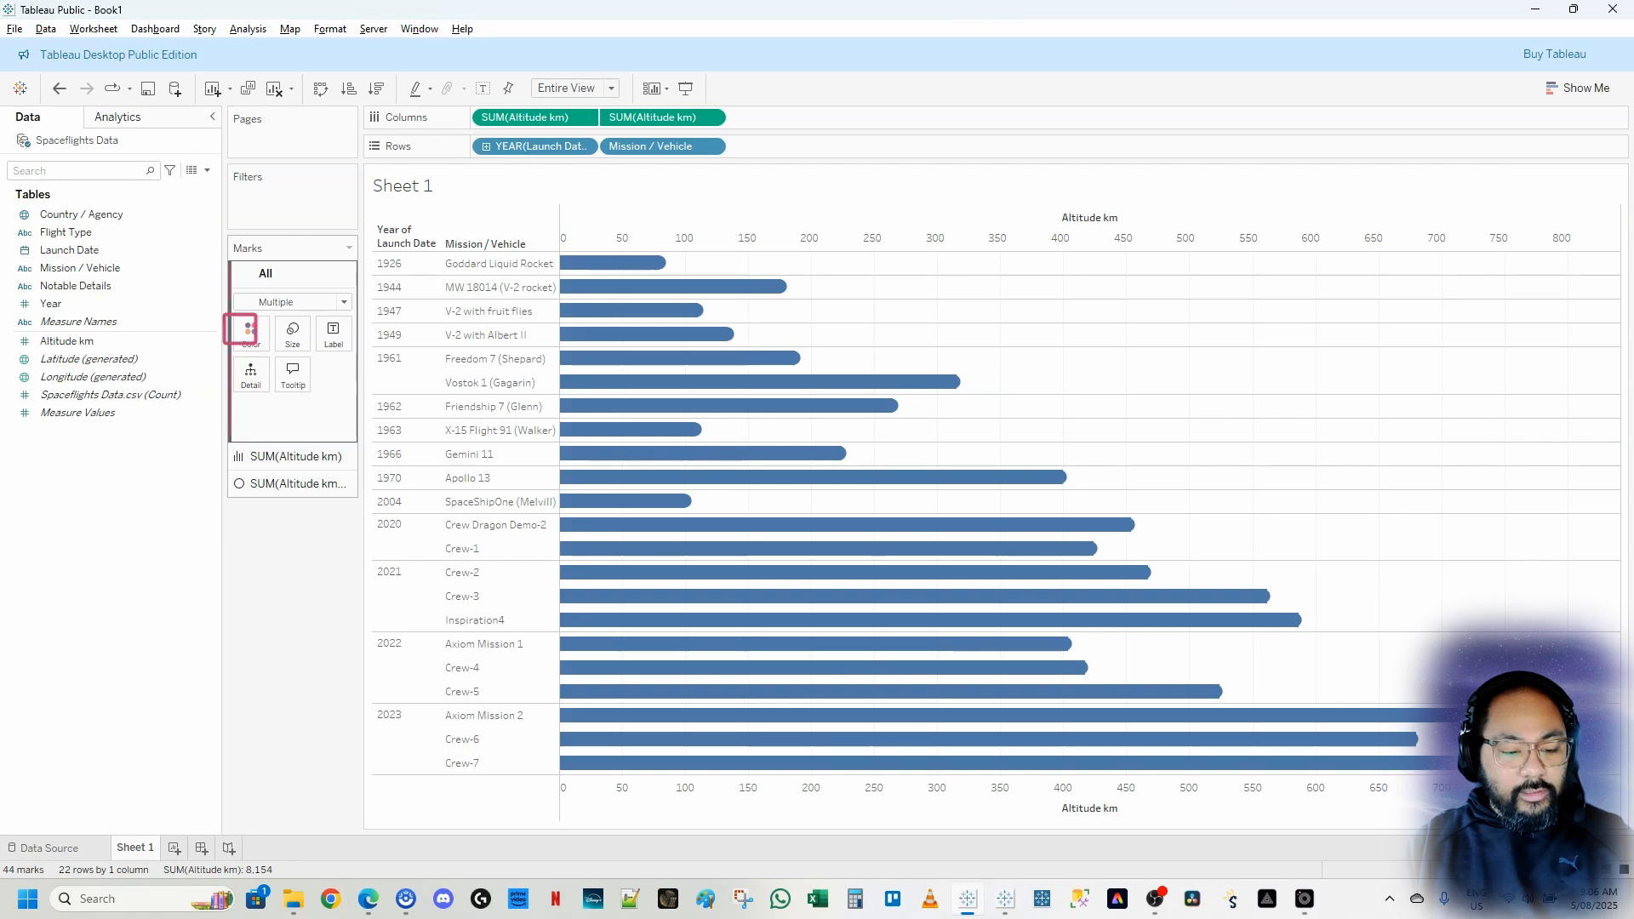
key(Escape)
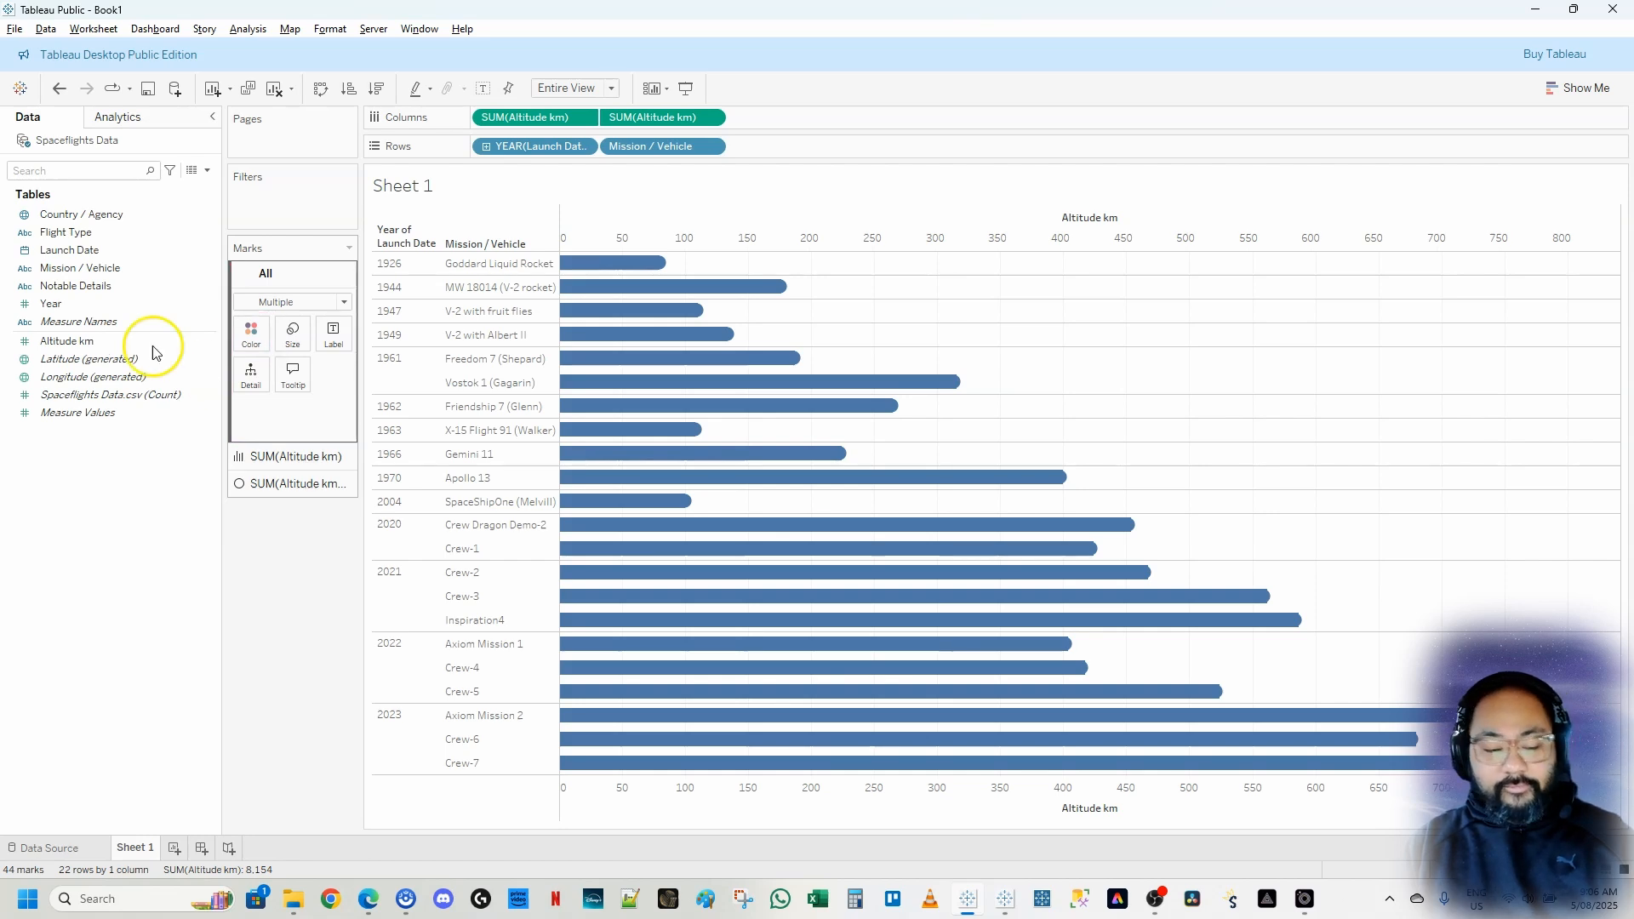
mouse_move(156, 344)
mouse_down()
mouse_move(85, 342)
mouse_move(252, 330)
mouse_up()
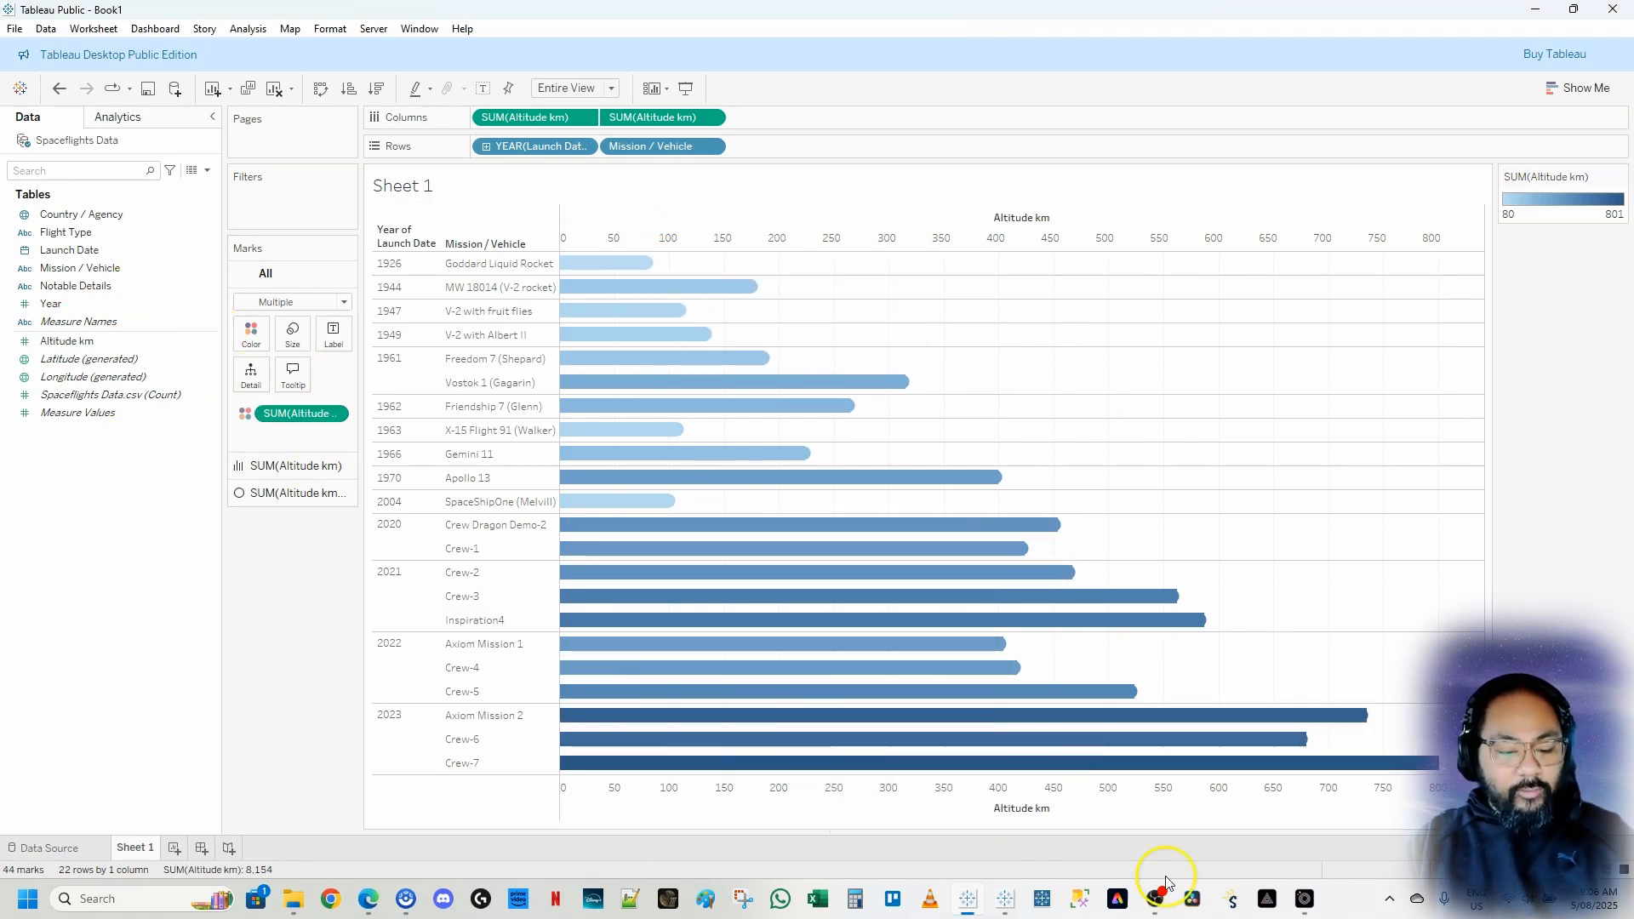
Apply the Red-Black Diverging colour palette, reversed, to the Altitude km colour for all marks
click(1007, 900)
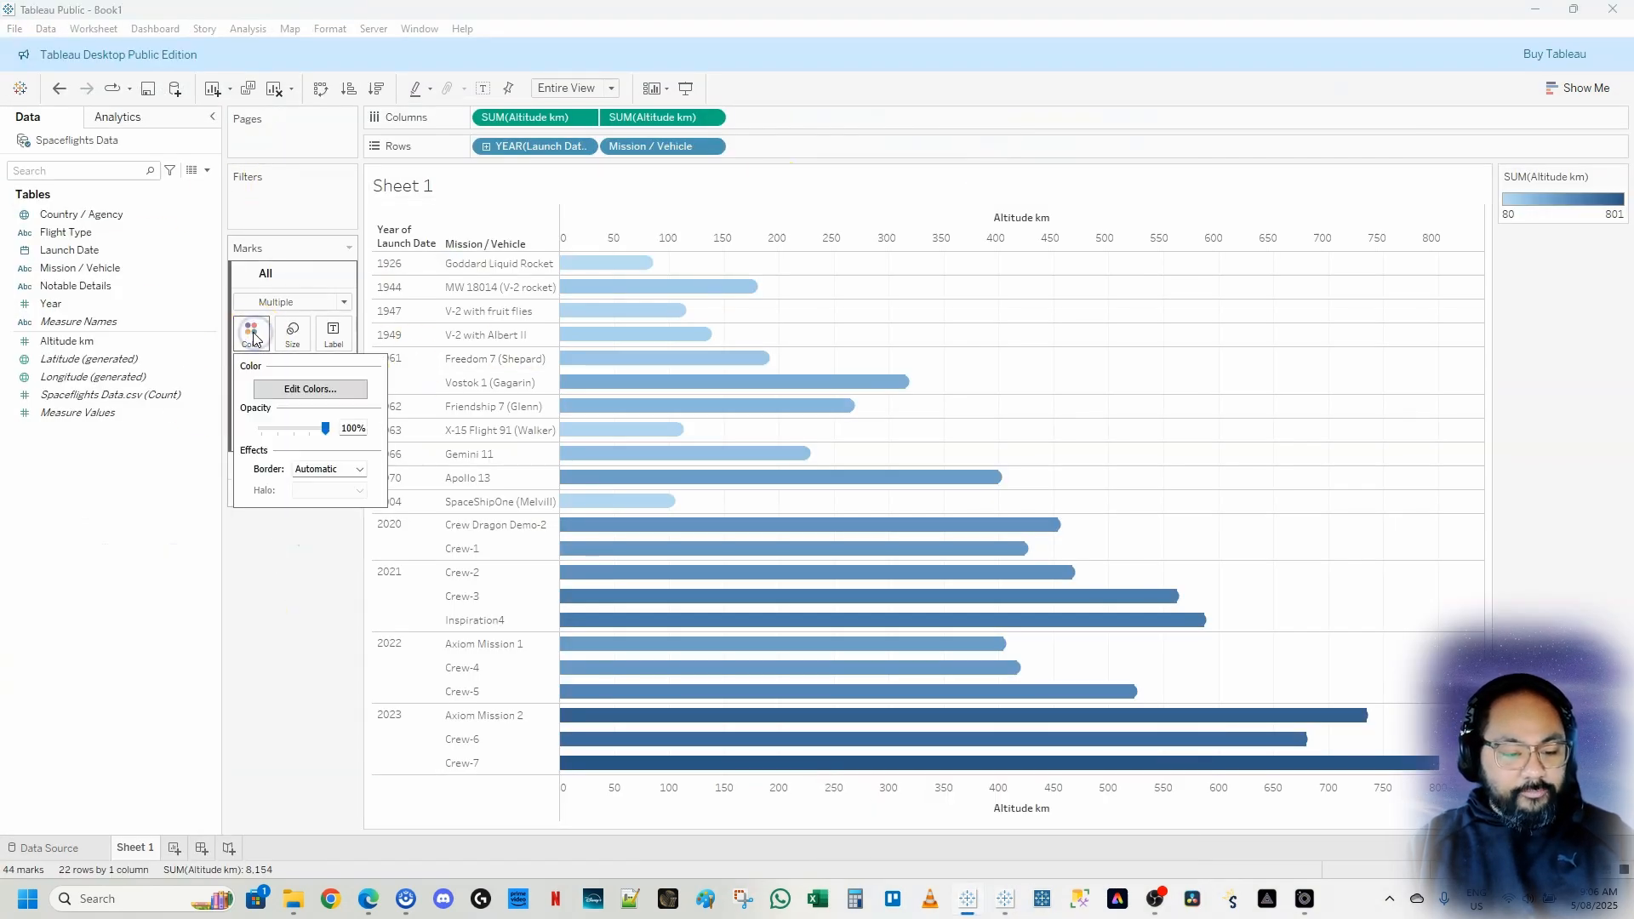
click(338, 395)
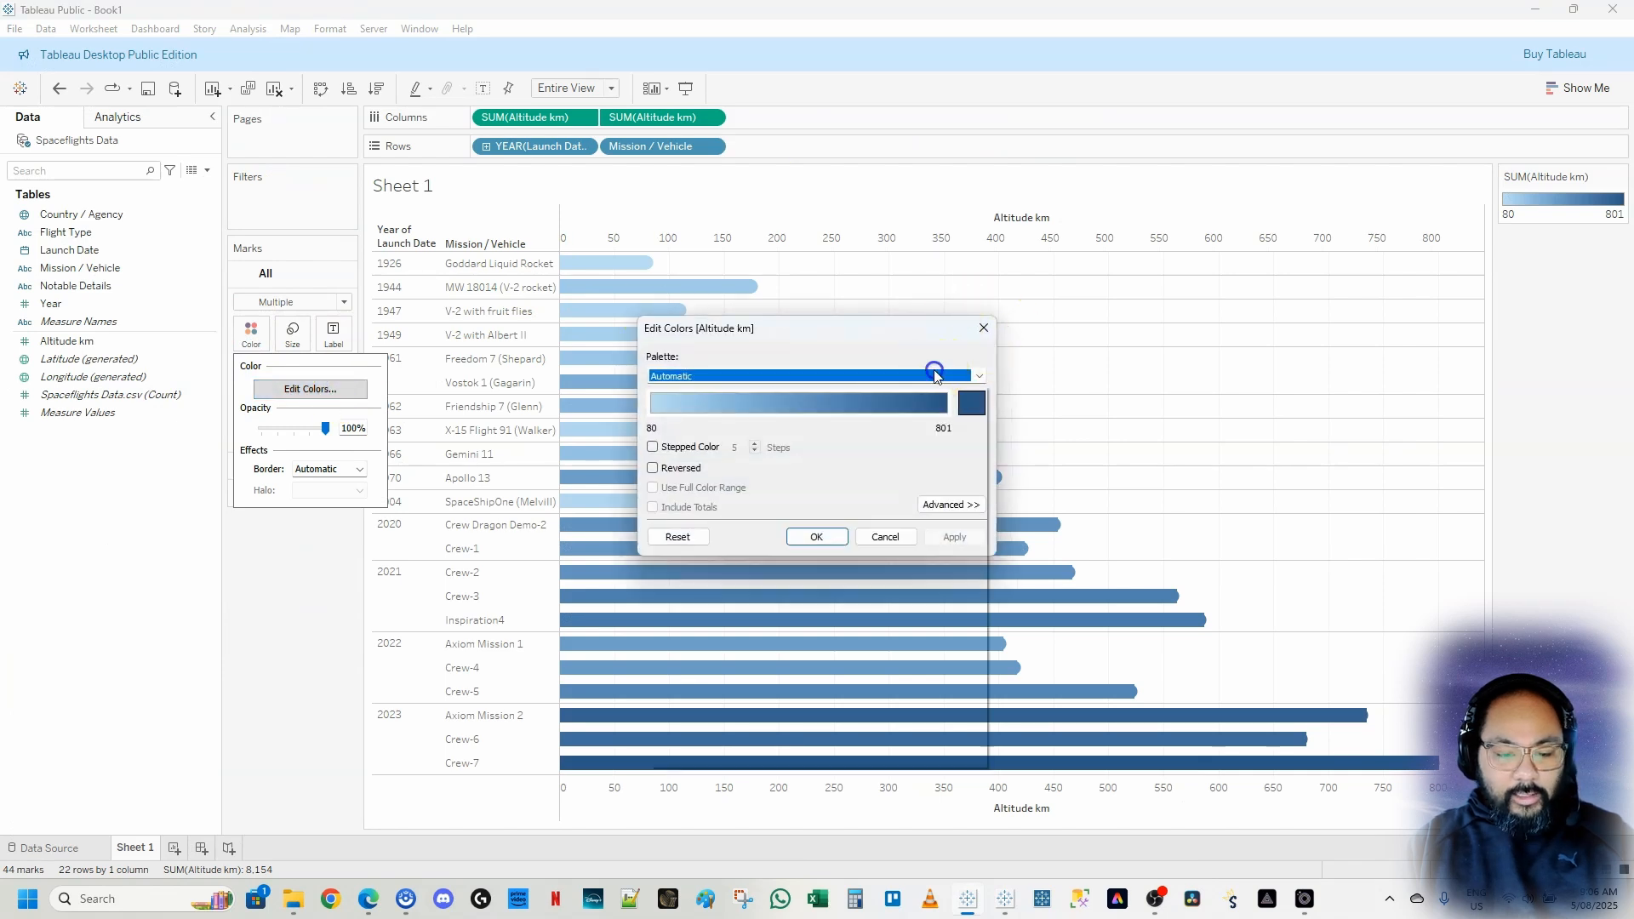
click(936, 375)
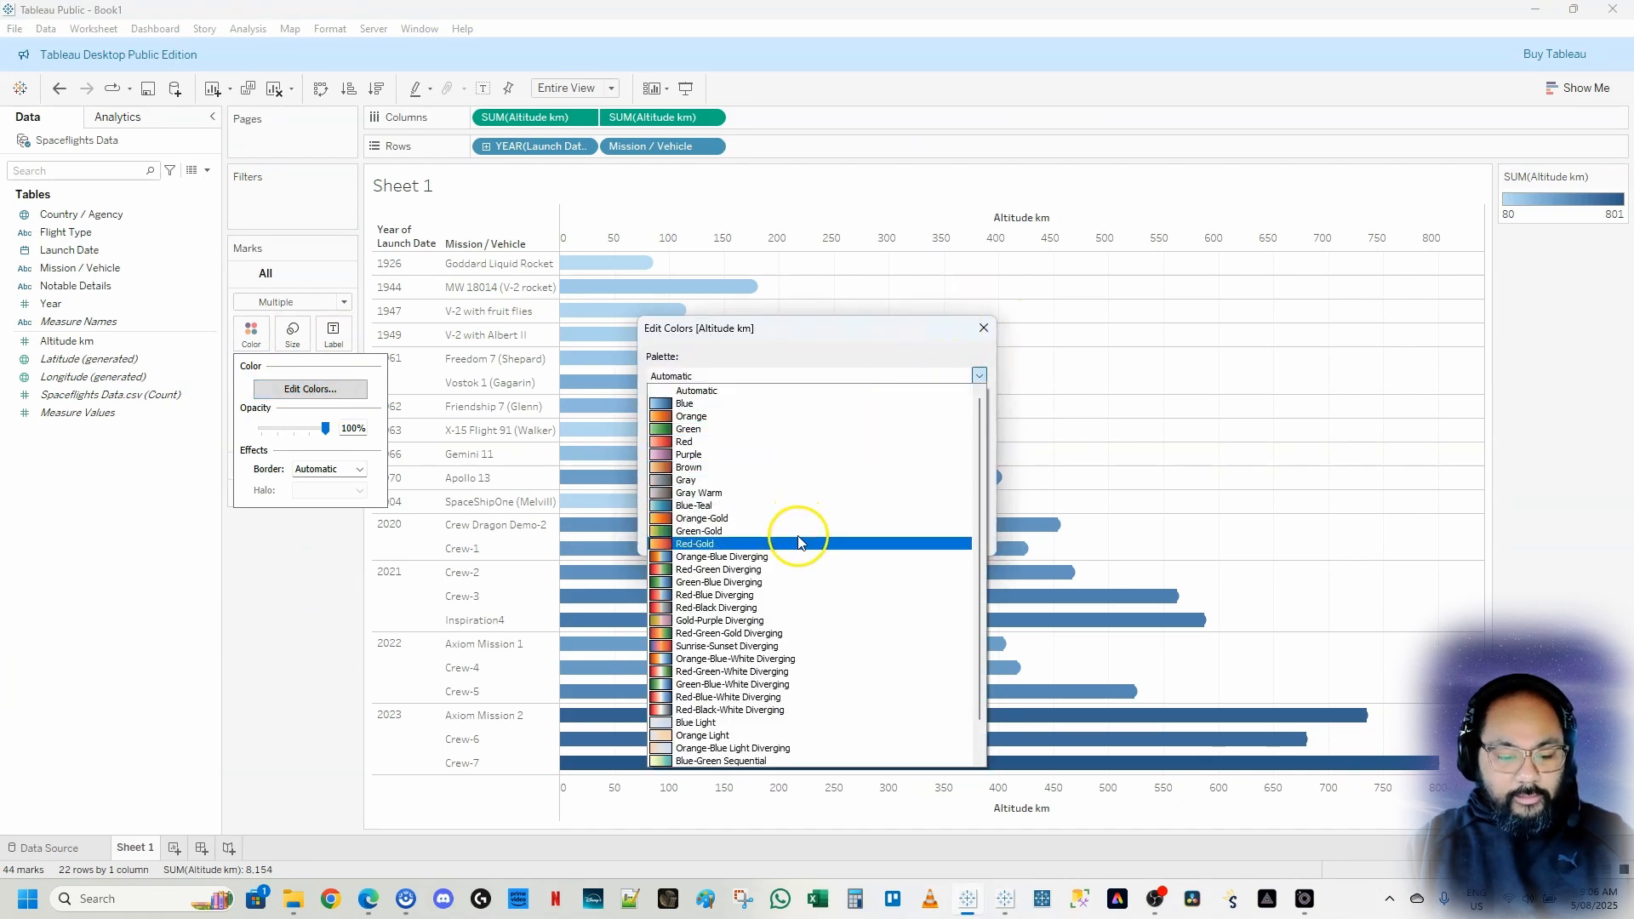
click(775, 609)
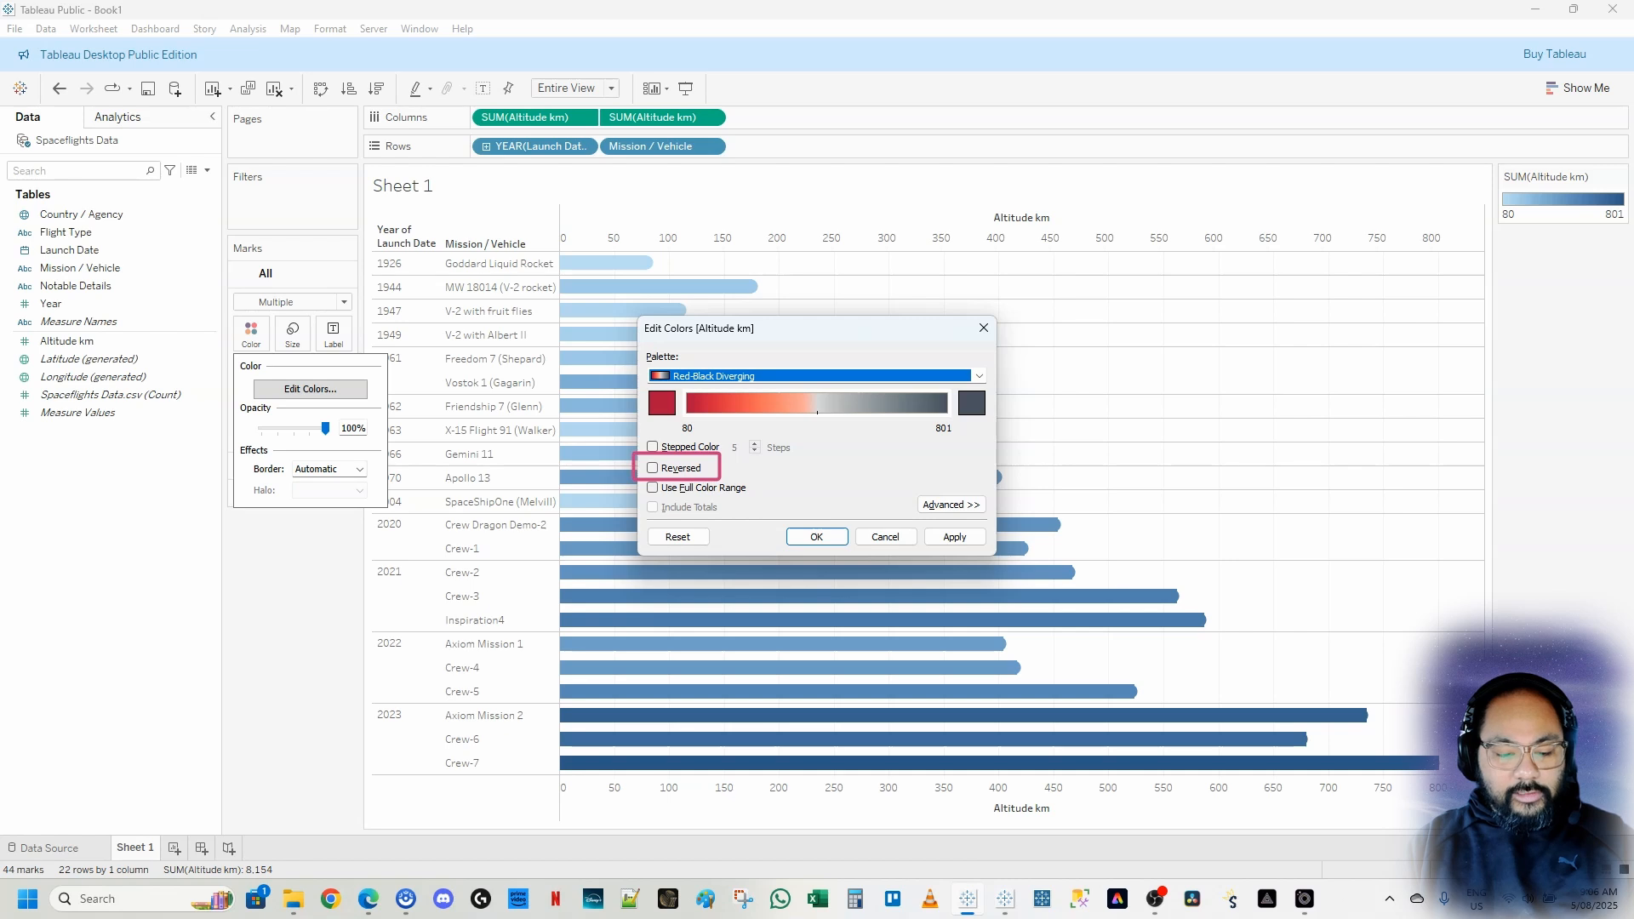
click(653, 468)
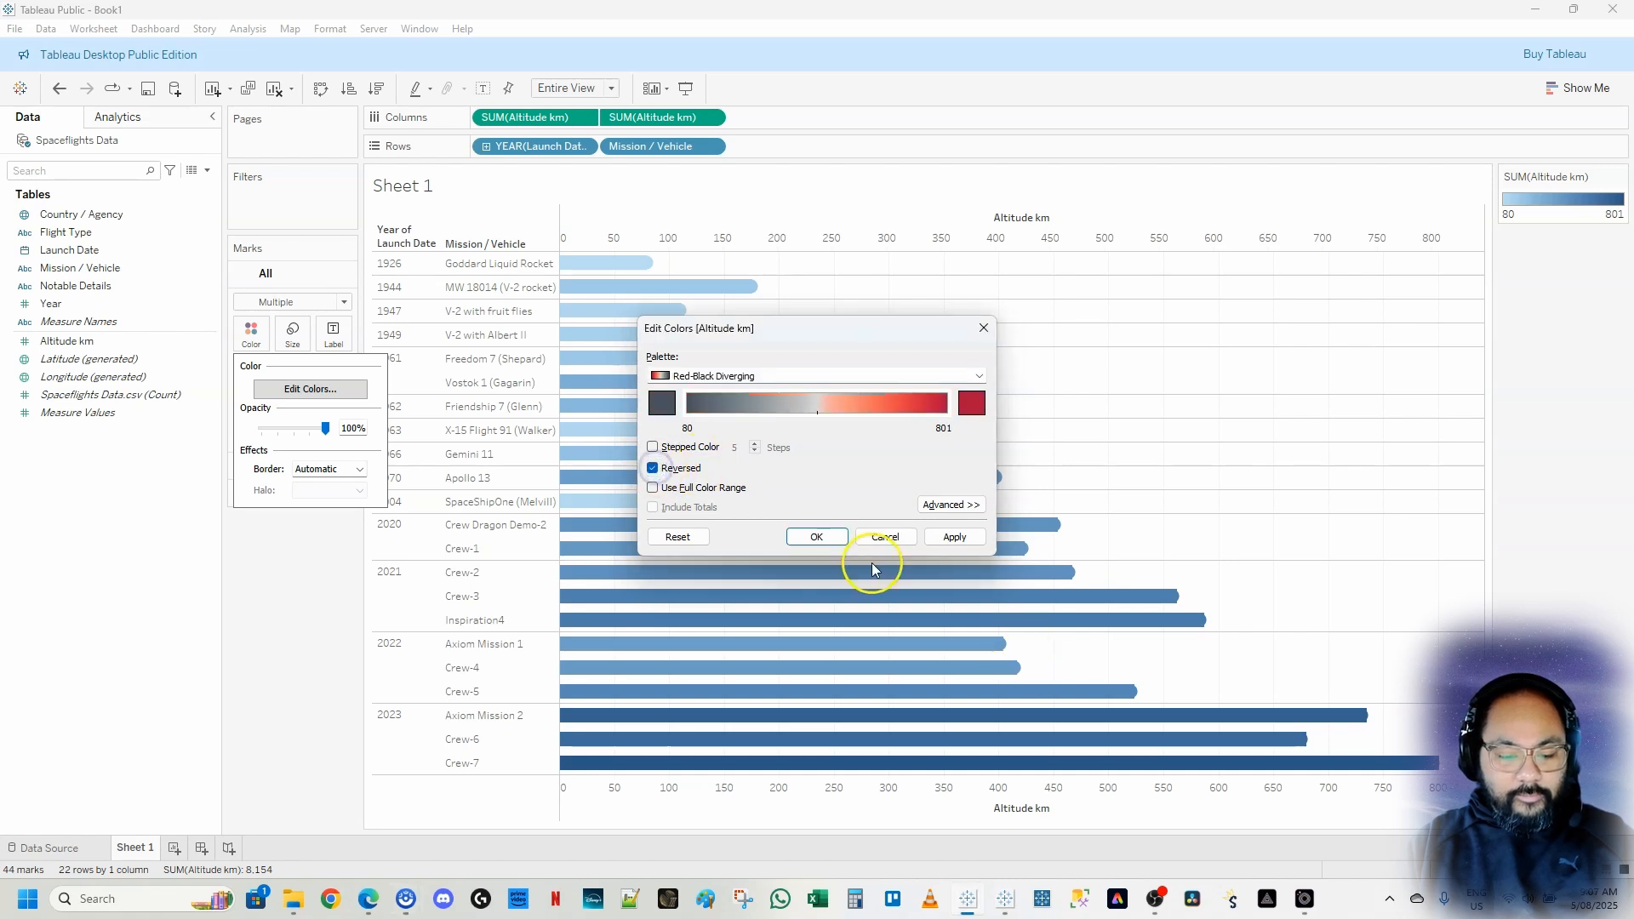
click(954, 537)
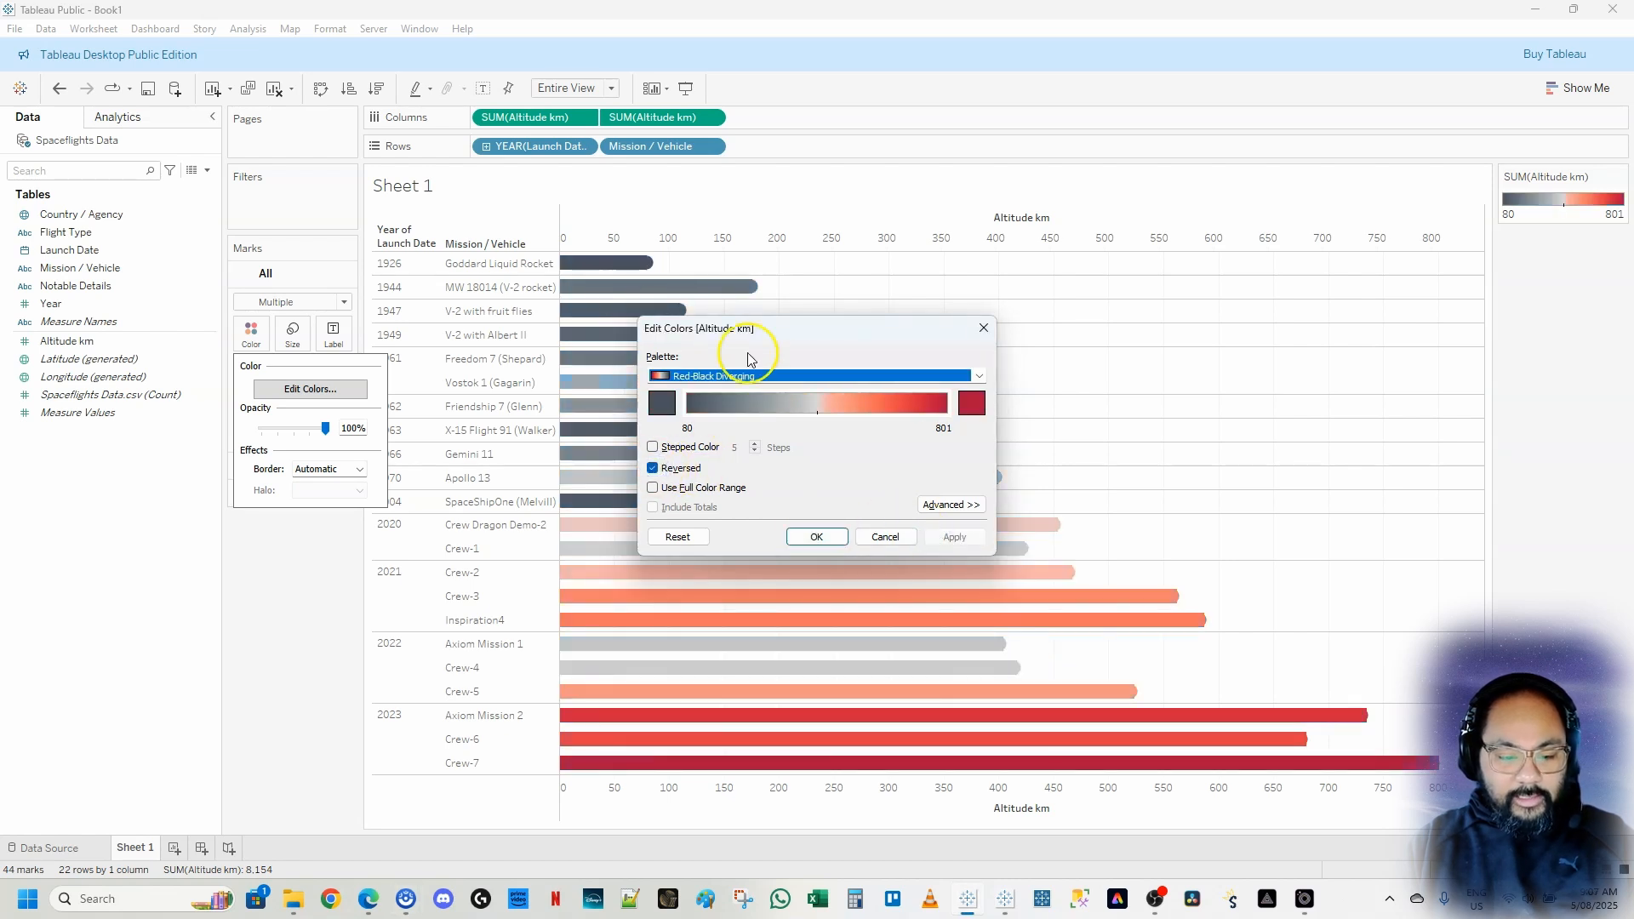
click(816, 537)
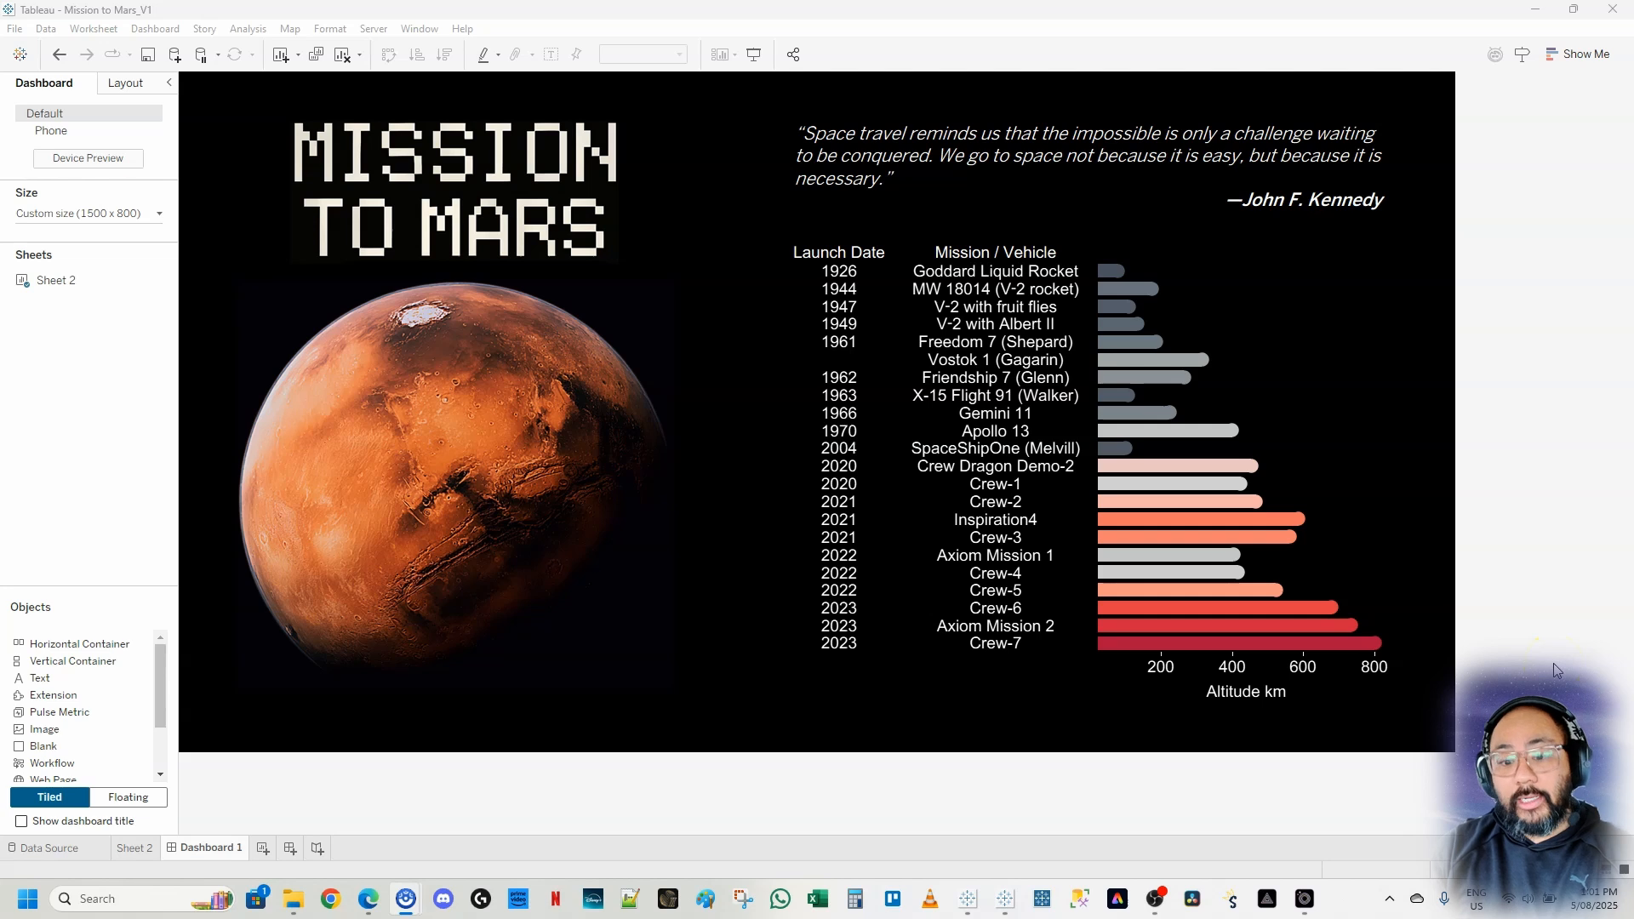
Create a new dashboard and set its size to a fixed 1600 × 900 px
click(1535, 10)
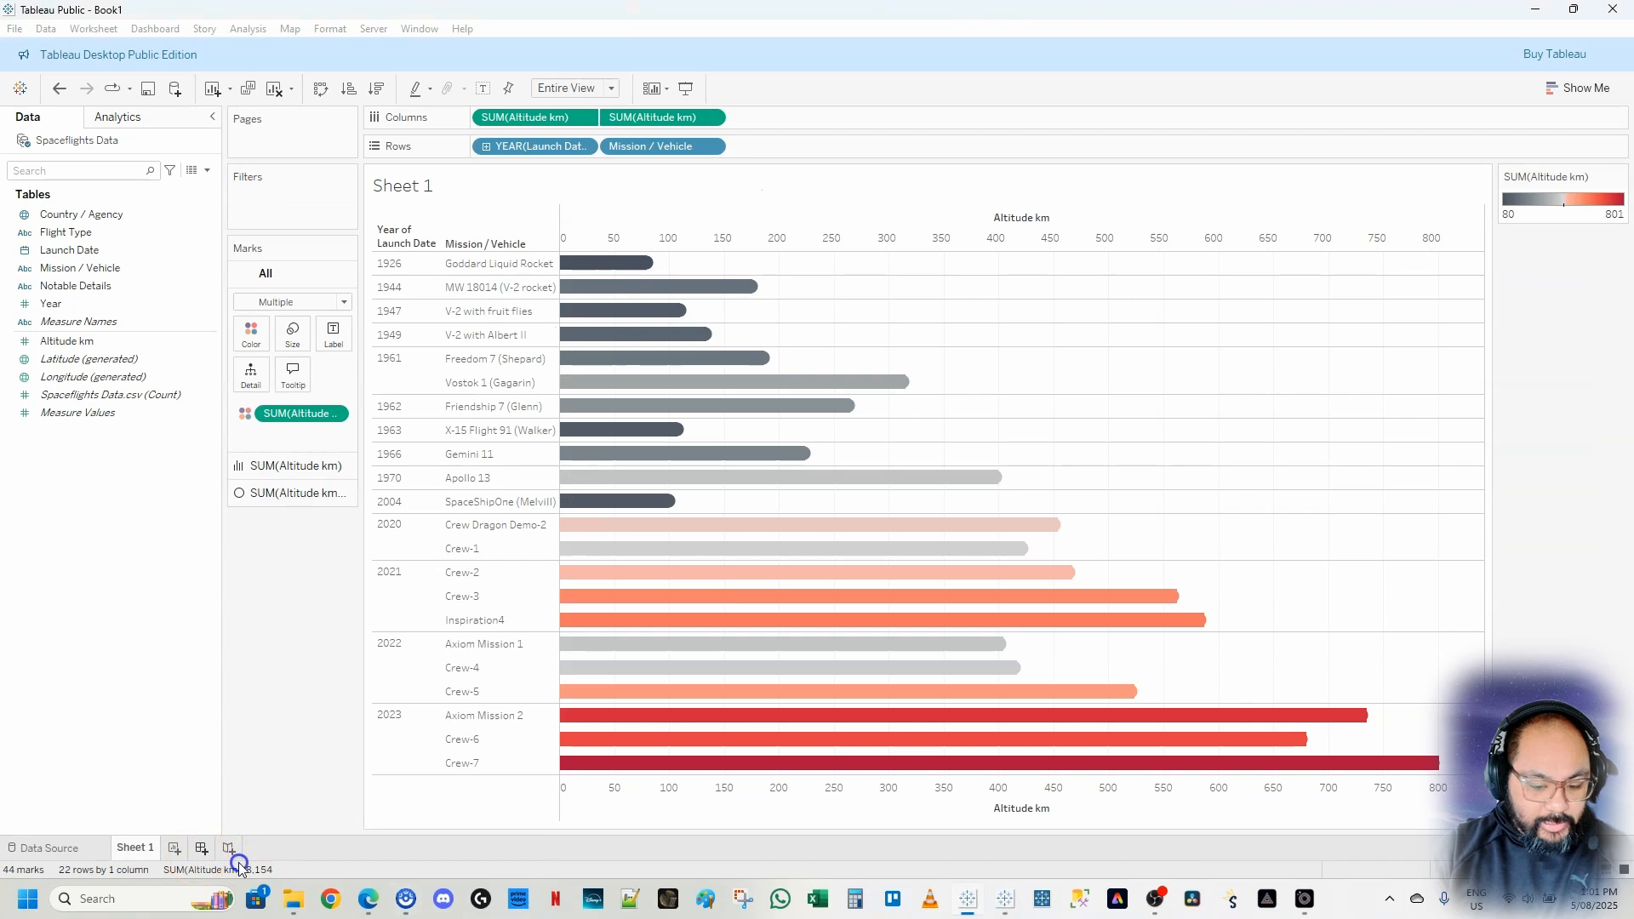
click(228, 849)
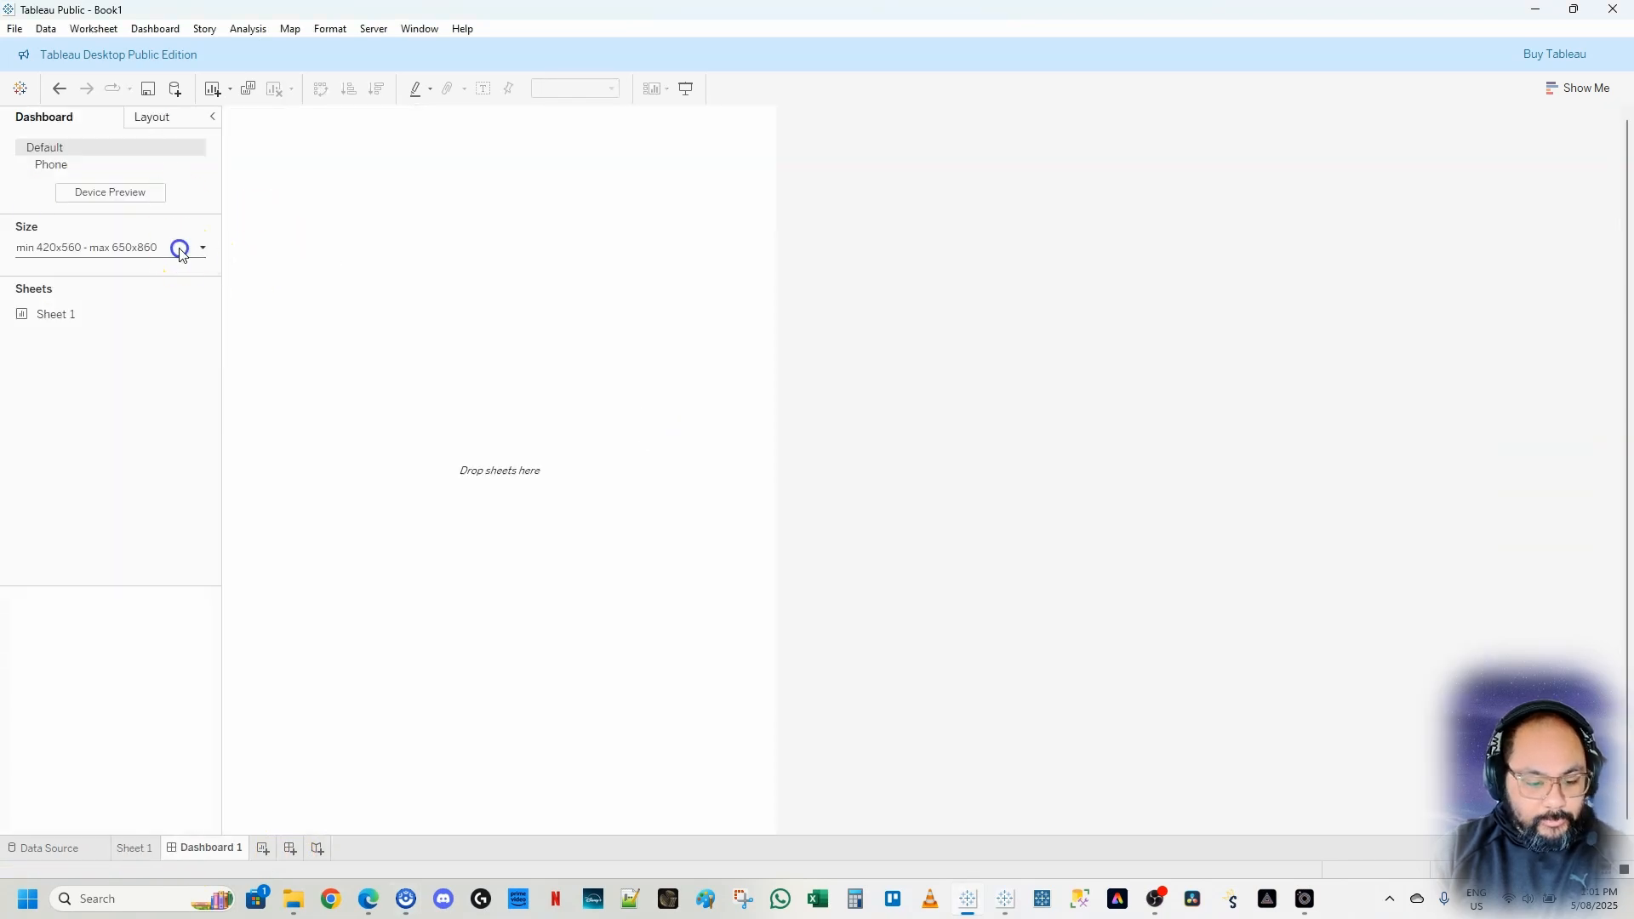
click(180, 249)
click(129, 278)
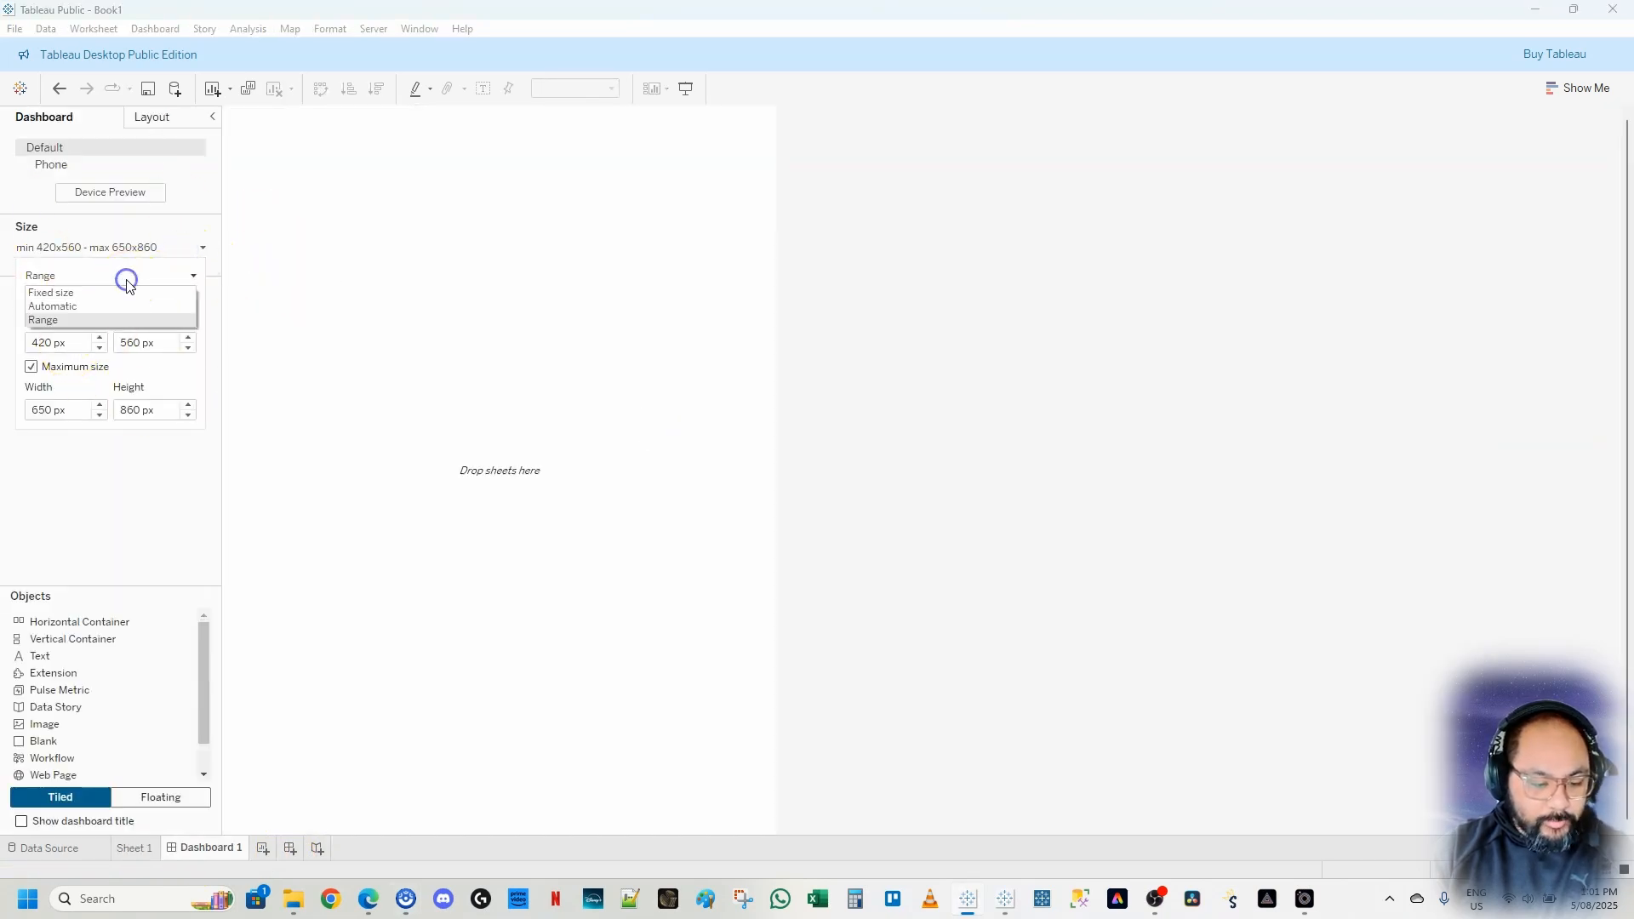
click(101, 298)
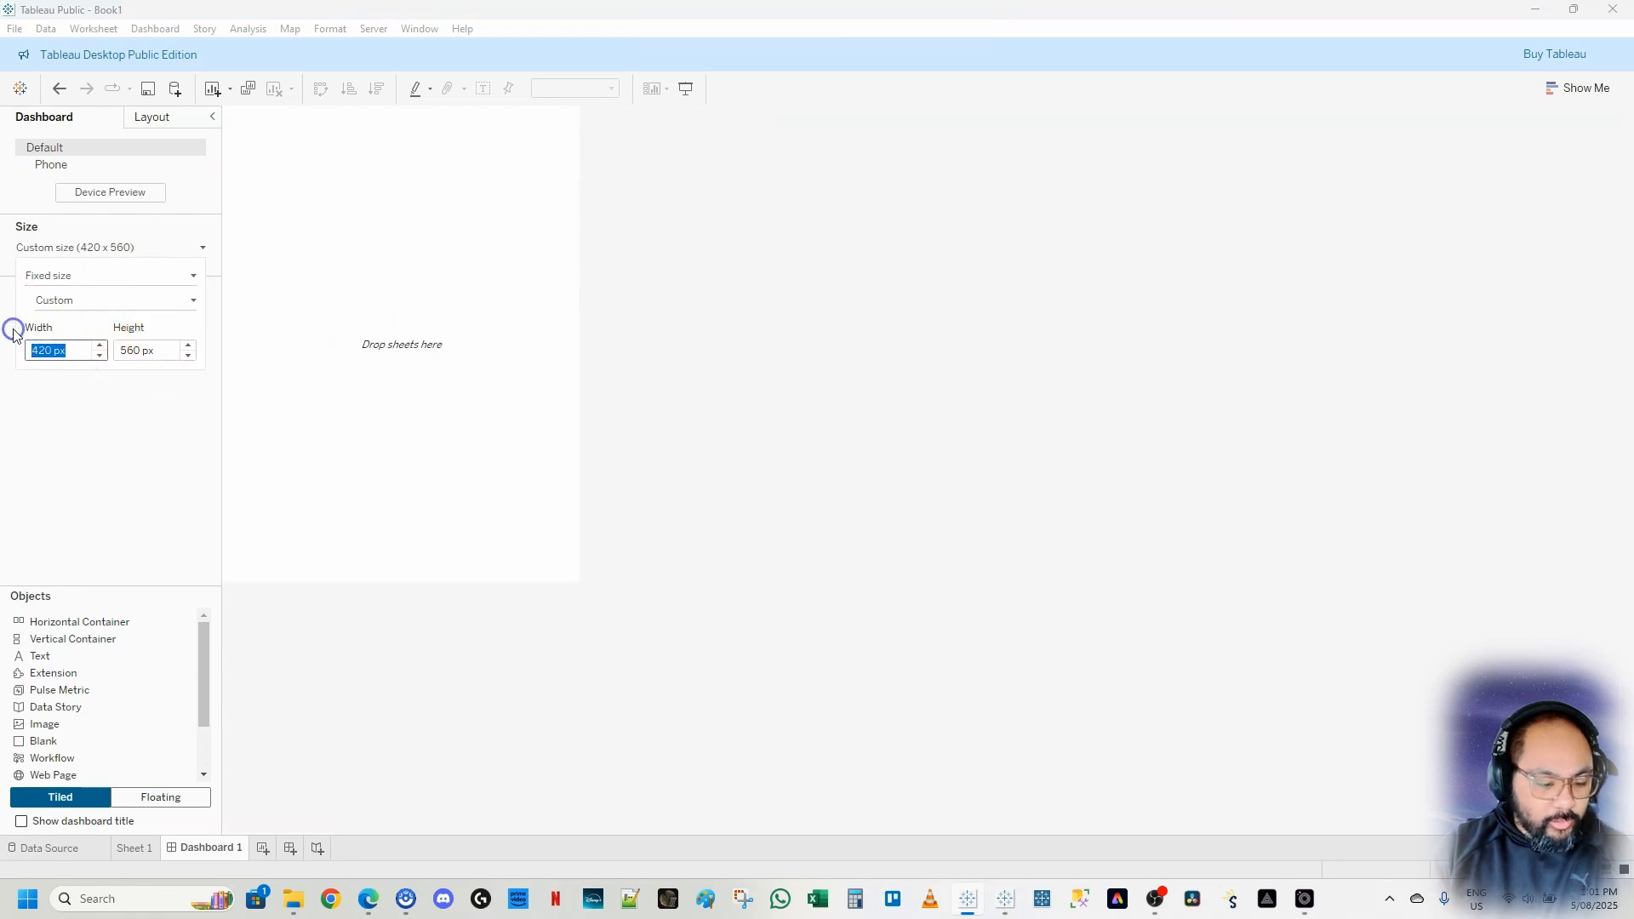
key(Tab)
text(9)
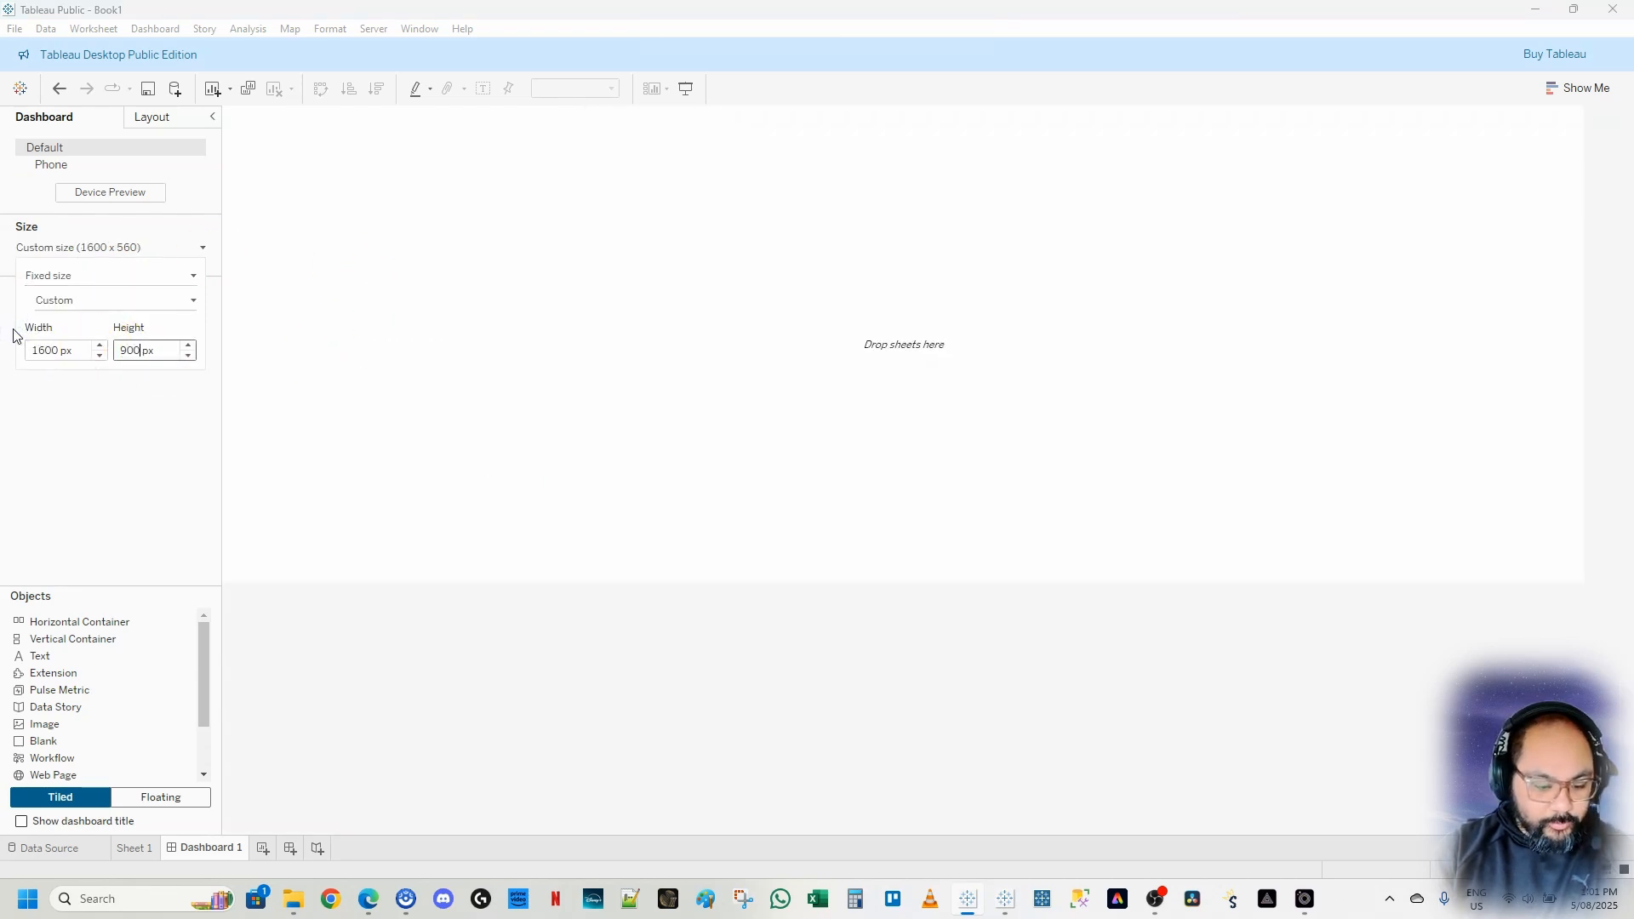
key(Return)
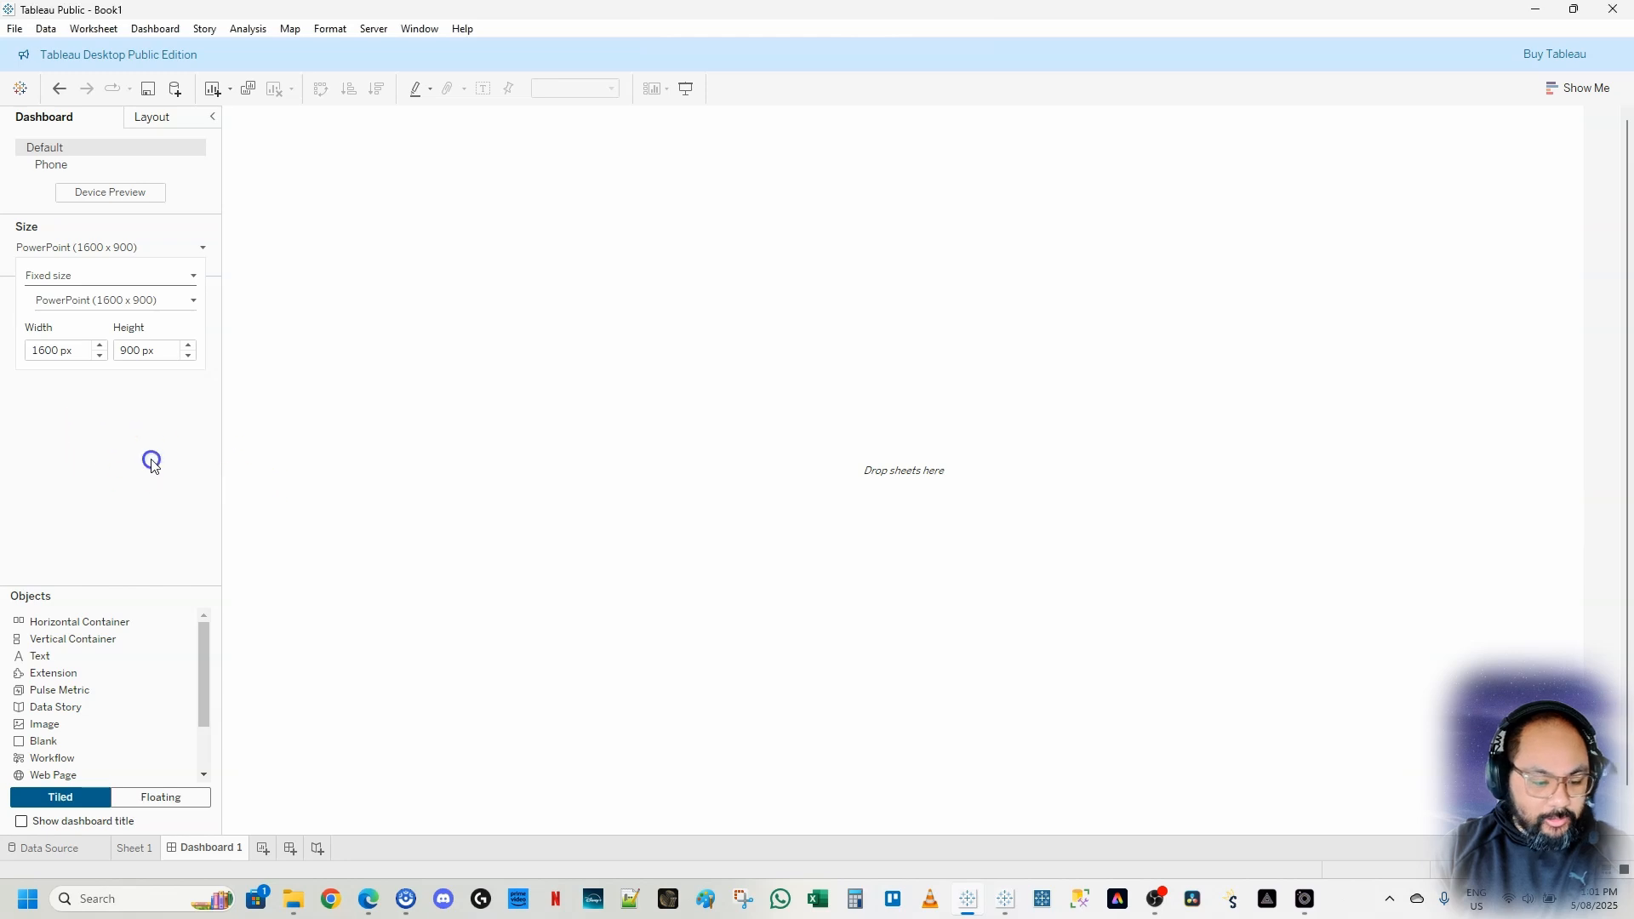
mouse_move(77, 319)
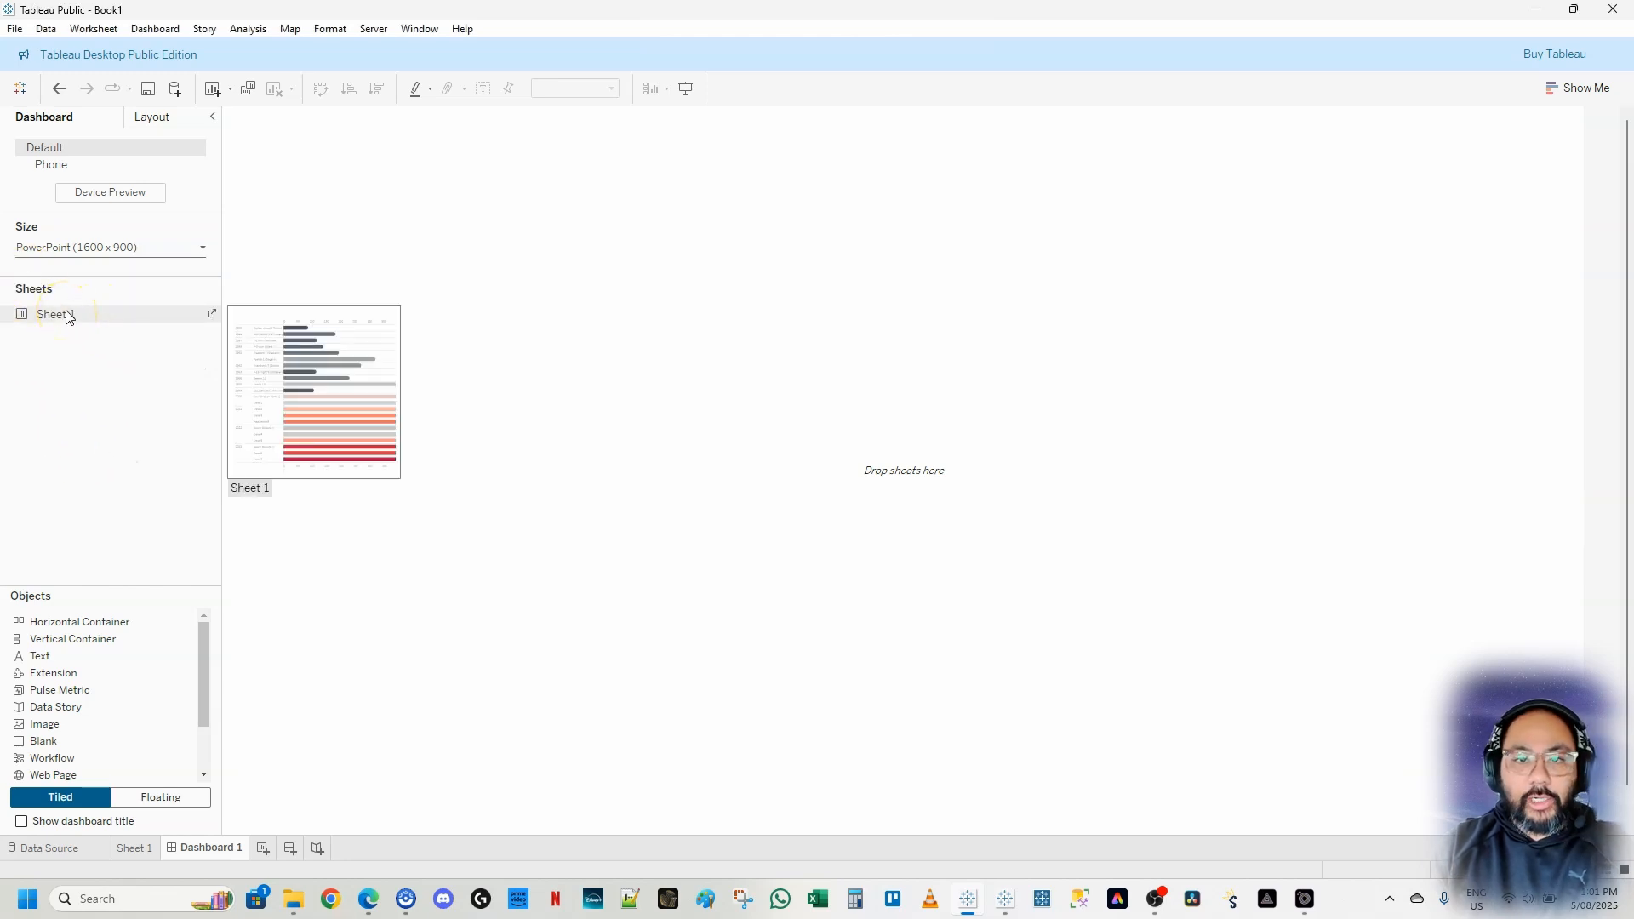
drag(69, 317, 441, 349)
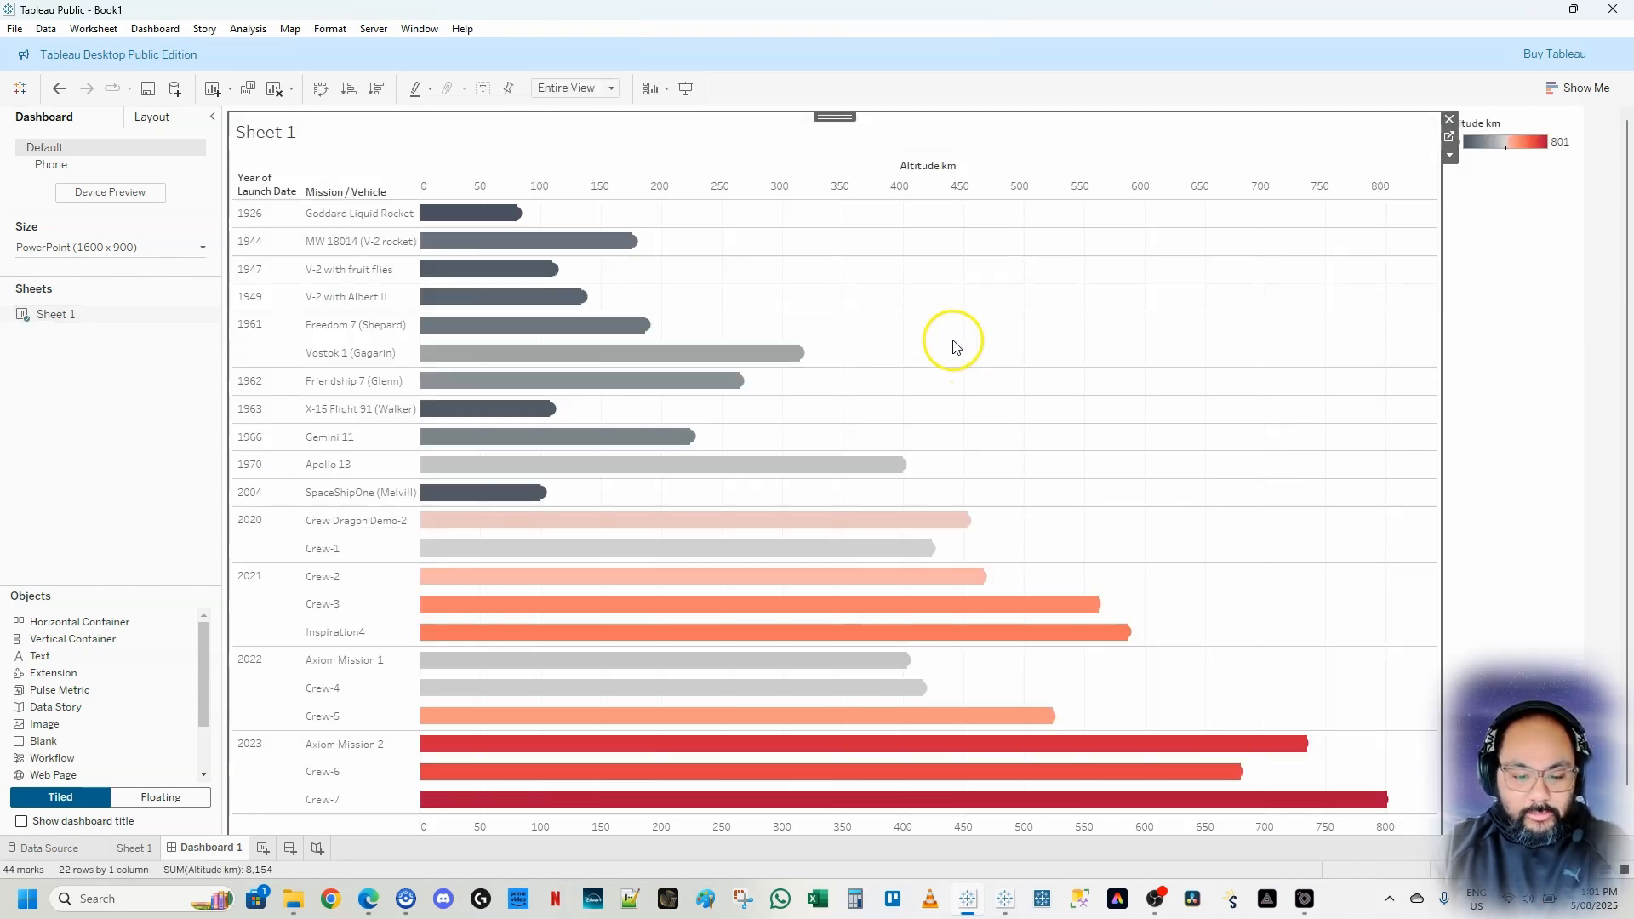
key(ctrl+z)
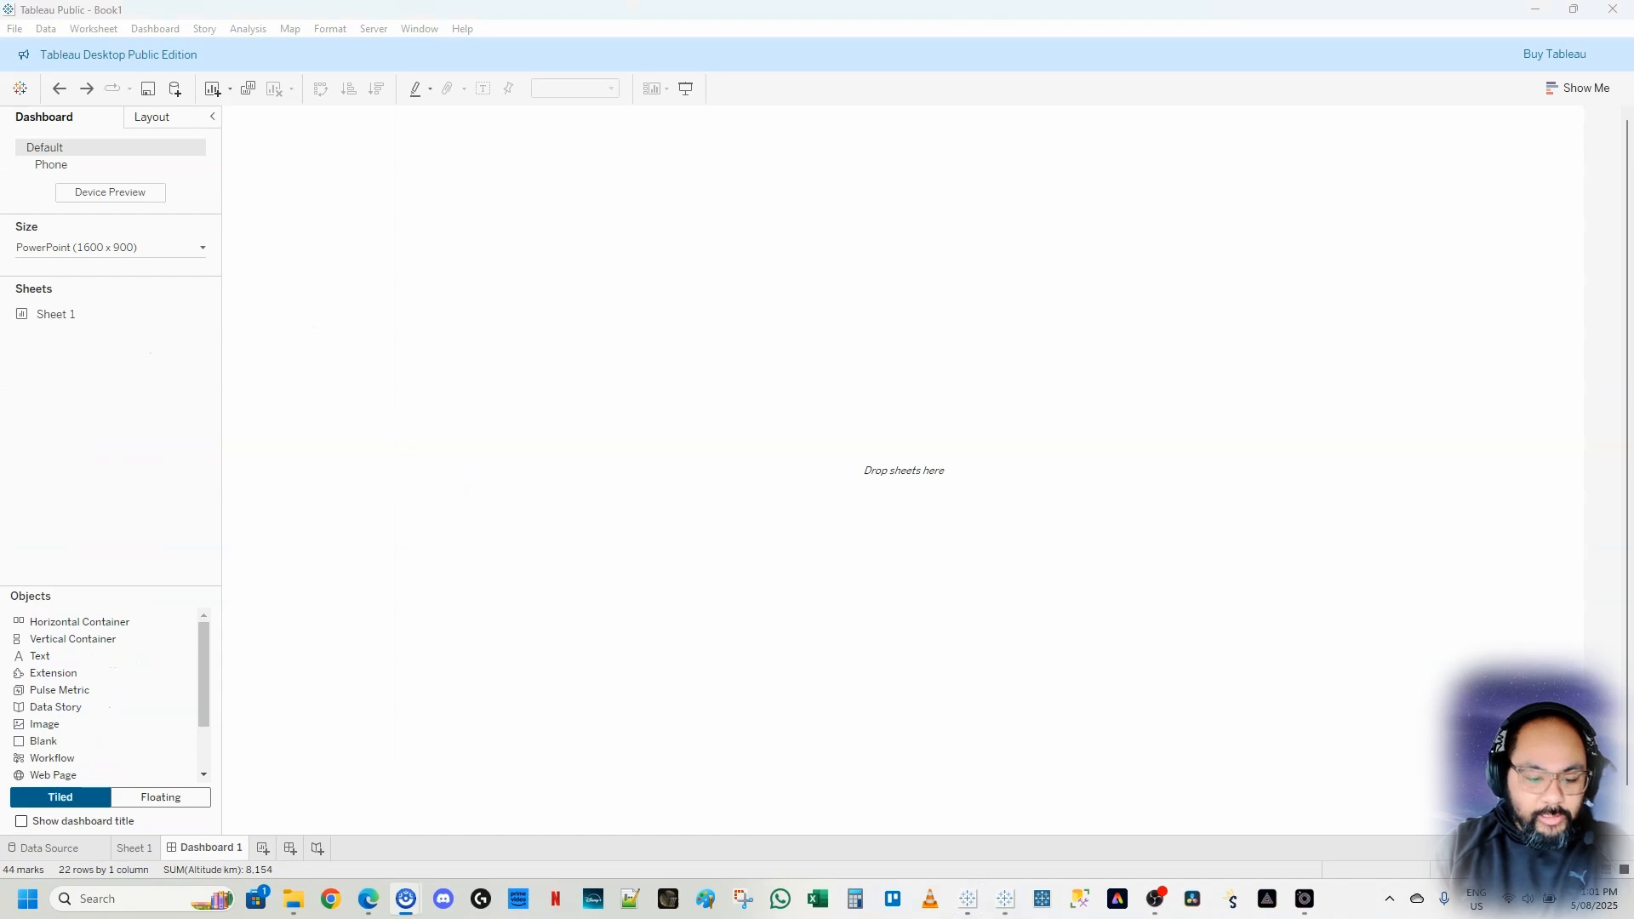
mouse_move(228, 111)
mouse_down()
mouse_move(838, 696)
mouse_move(854, 836)
mouse_move(862, 824)
mouse_up()
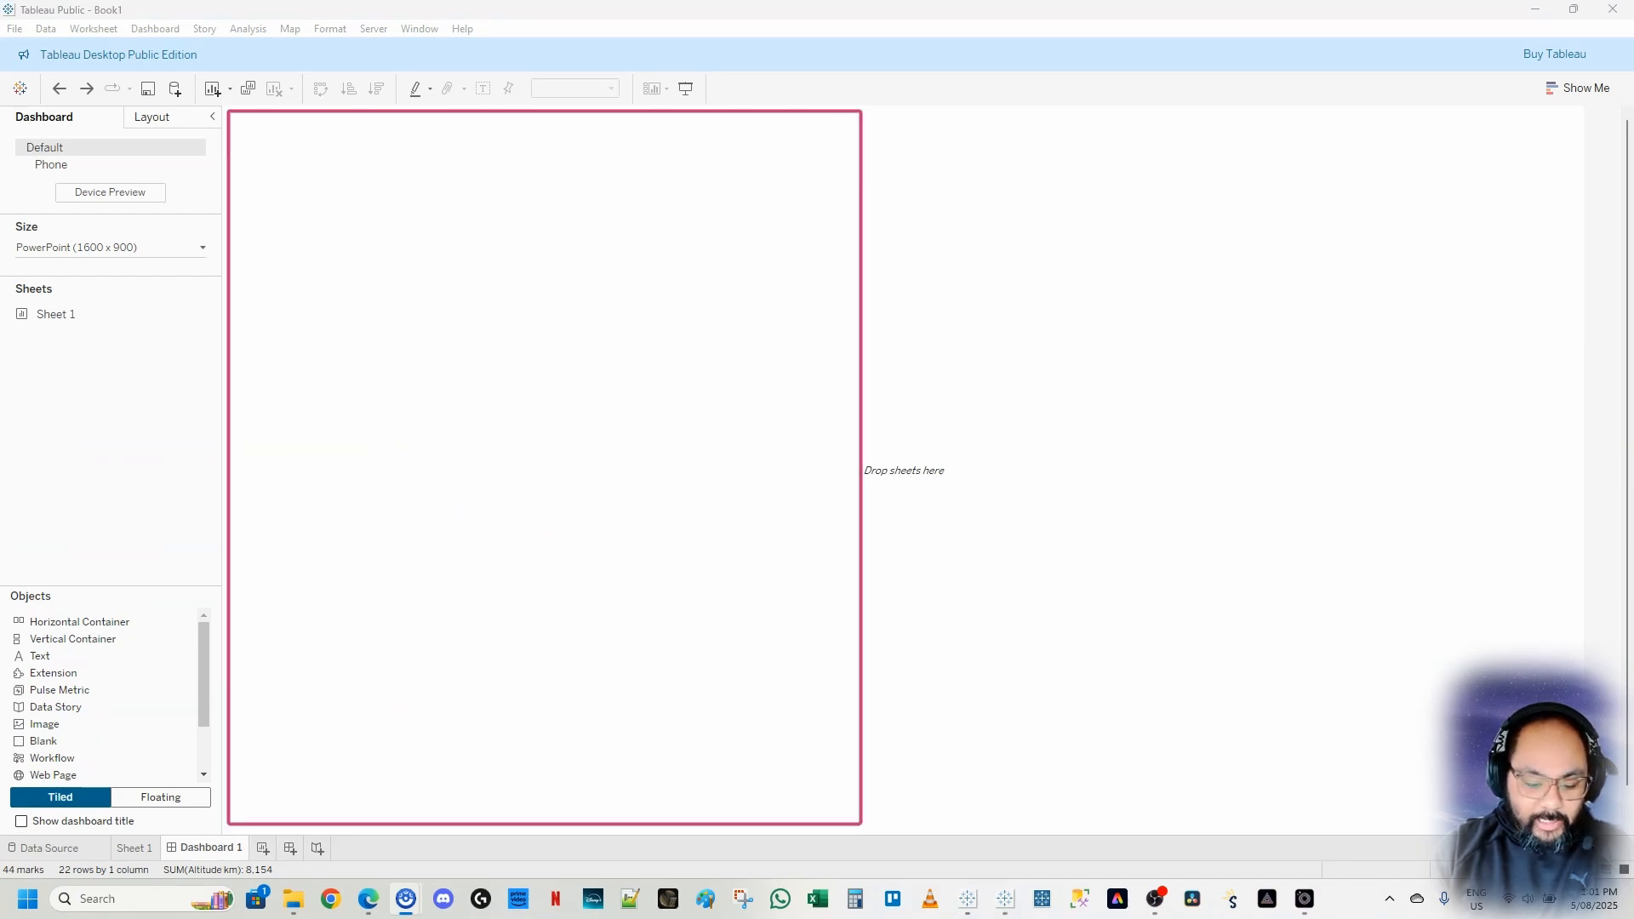
drag(865, 110, 1569, 470)
drag(866, 472, 1231, 820)
drag(1251, 497, 1576, 821)
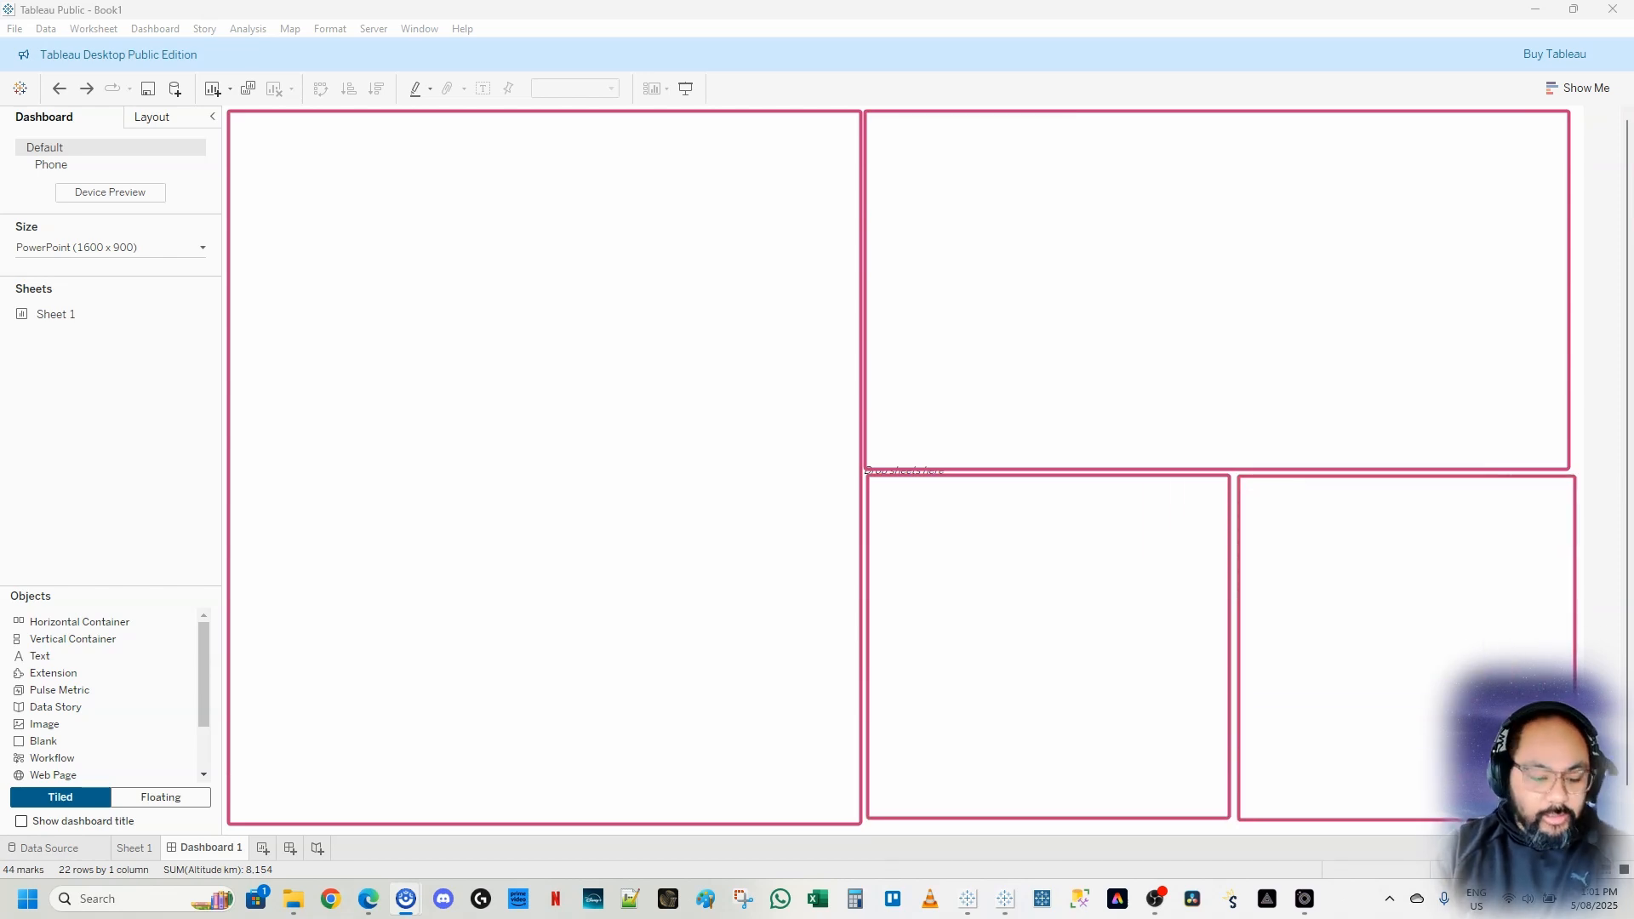
key(Escape)
Add Sheet 1 to the dashboard as a floating object and stretch it taller
click(176, 797)
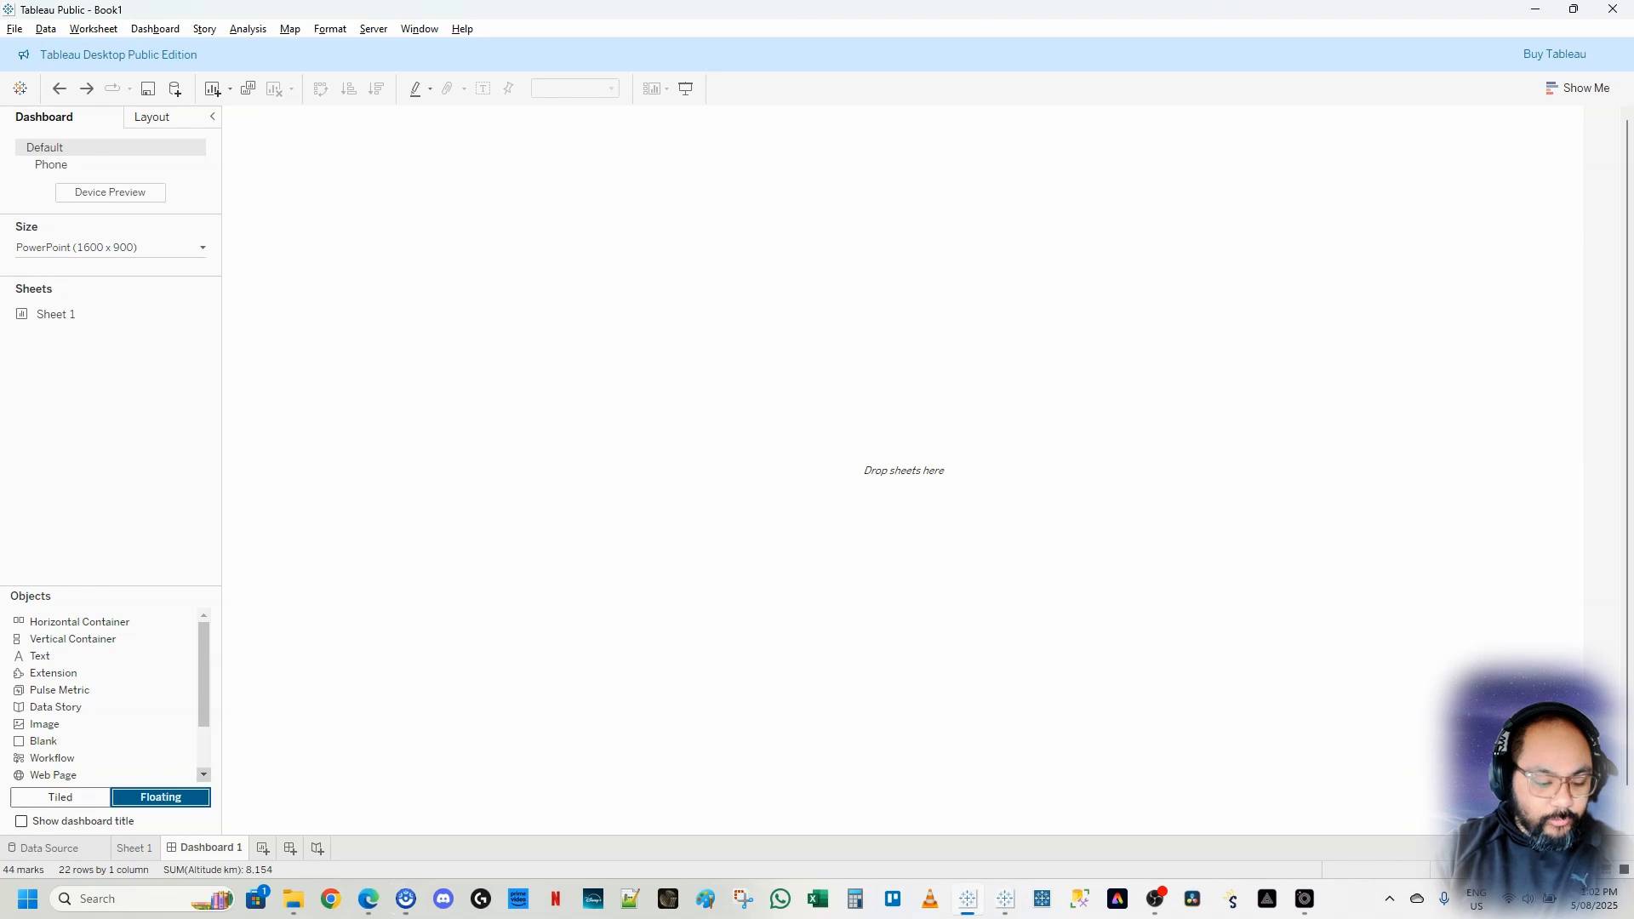
drag(173, 780, 227, 801)
key(Escape)
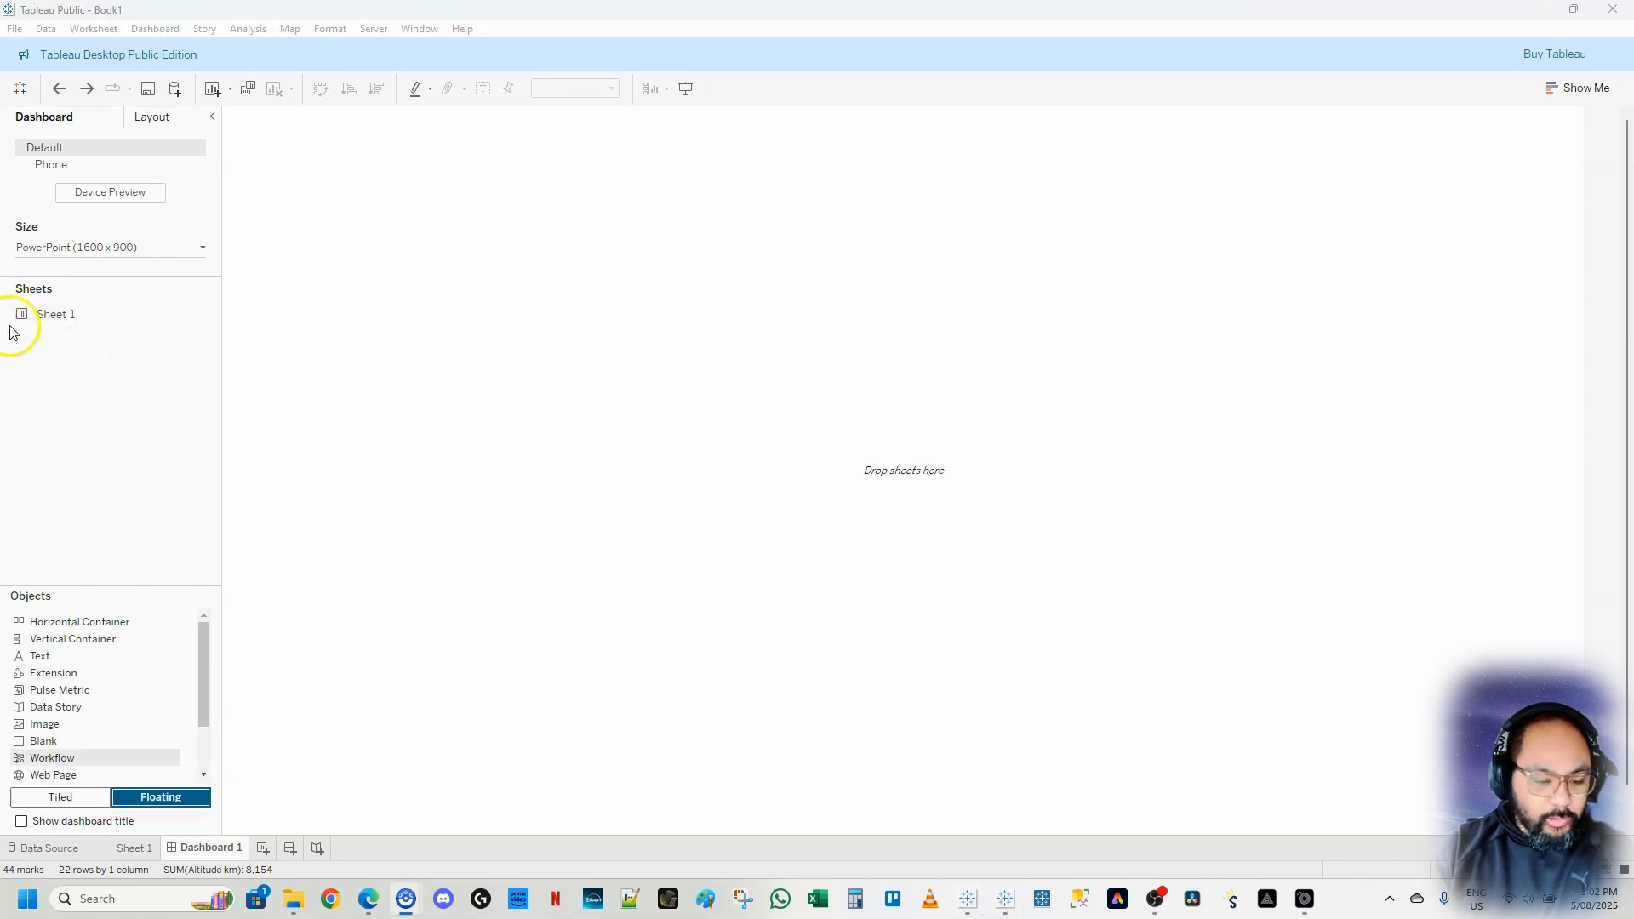
mouse_move(58, 317)
mouse_down()
mouse_move(482, 340)
mouse_move(488, 226)
mouse_move(937, 193)
mouse_move(420, 174)
mouse_up()
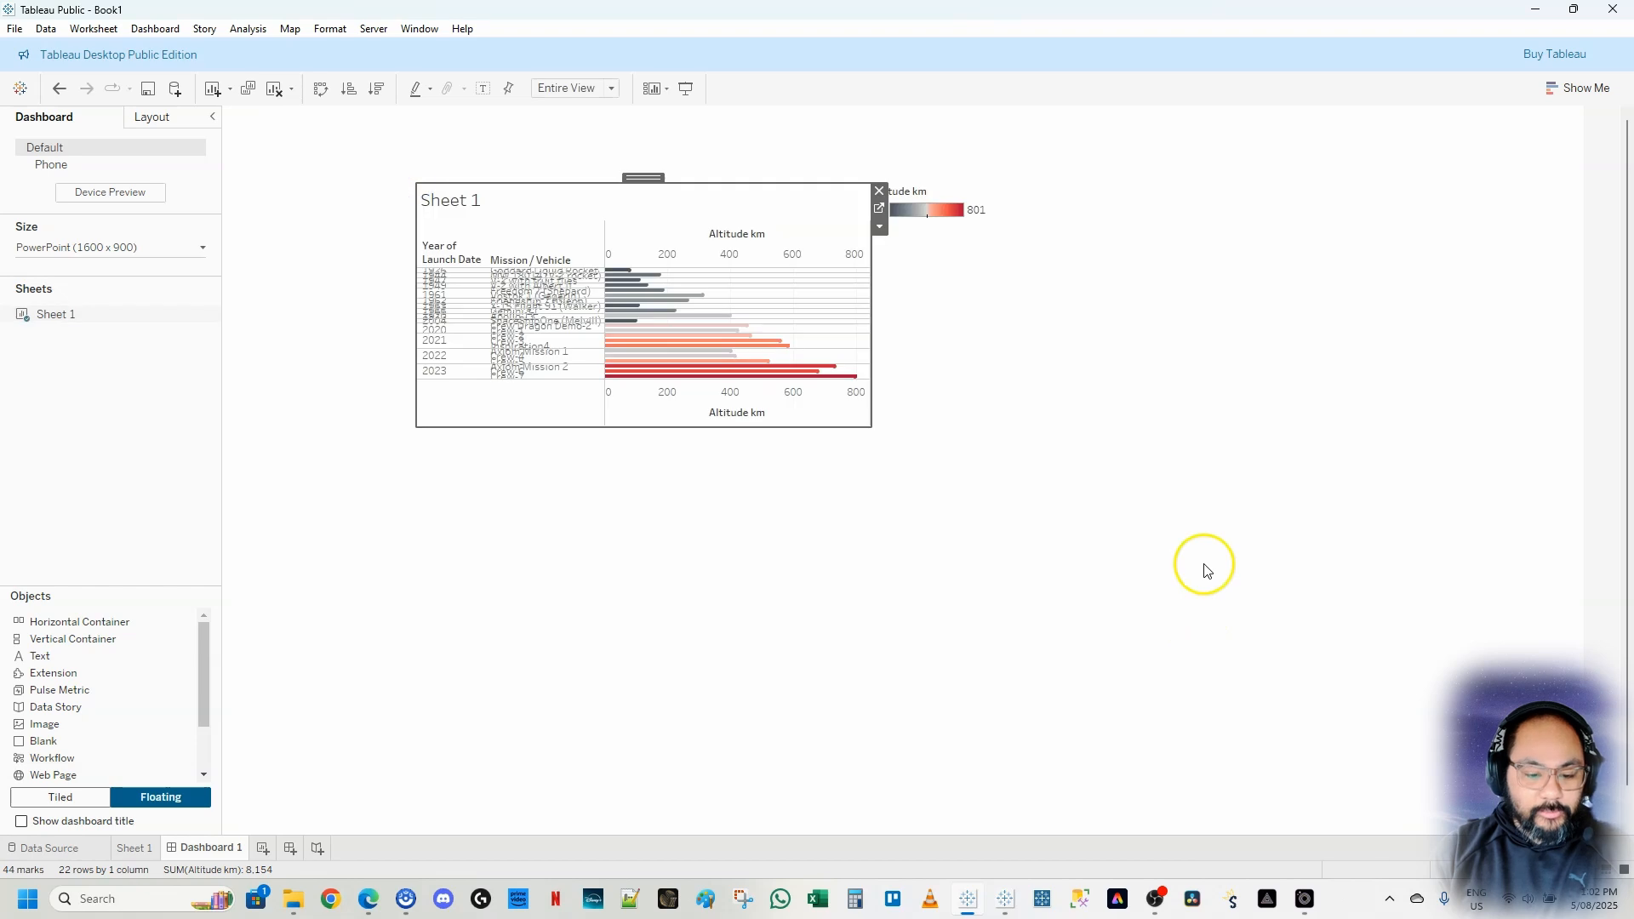
drag(846, 428, 849, 652)
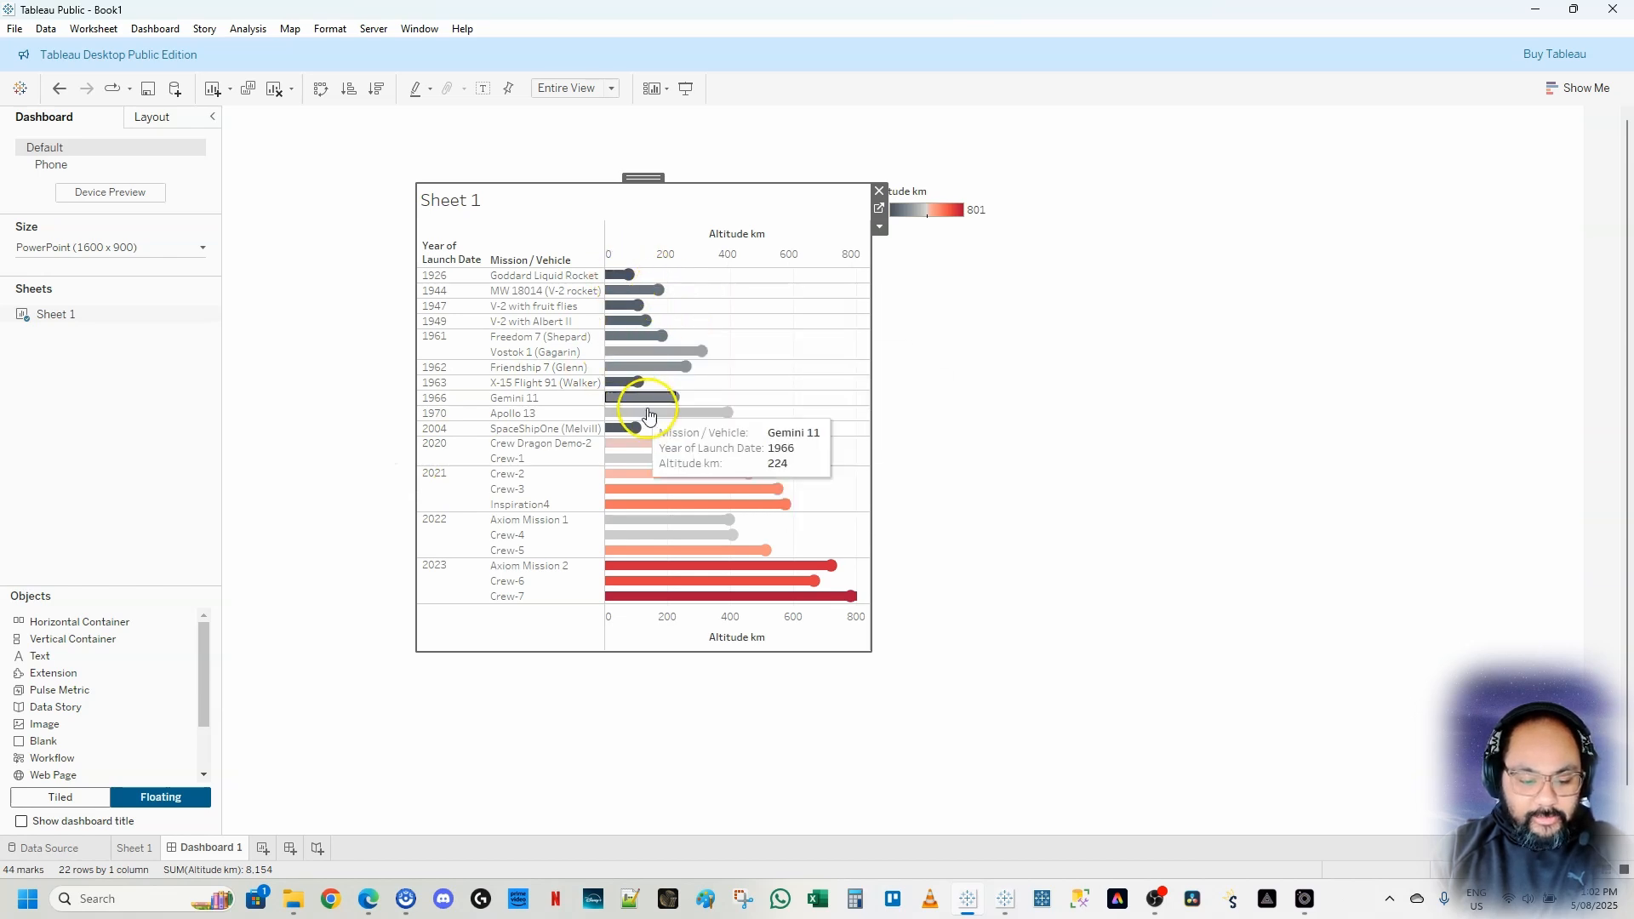
Remove the colour legend and move the chart to the right half of the dashboard
click(911, 208)
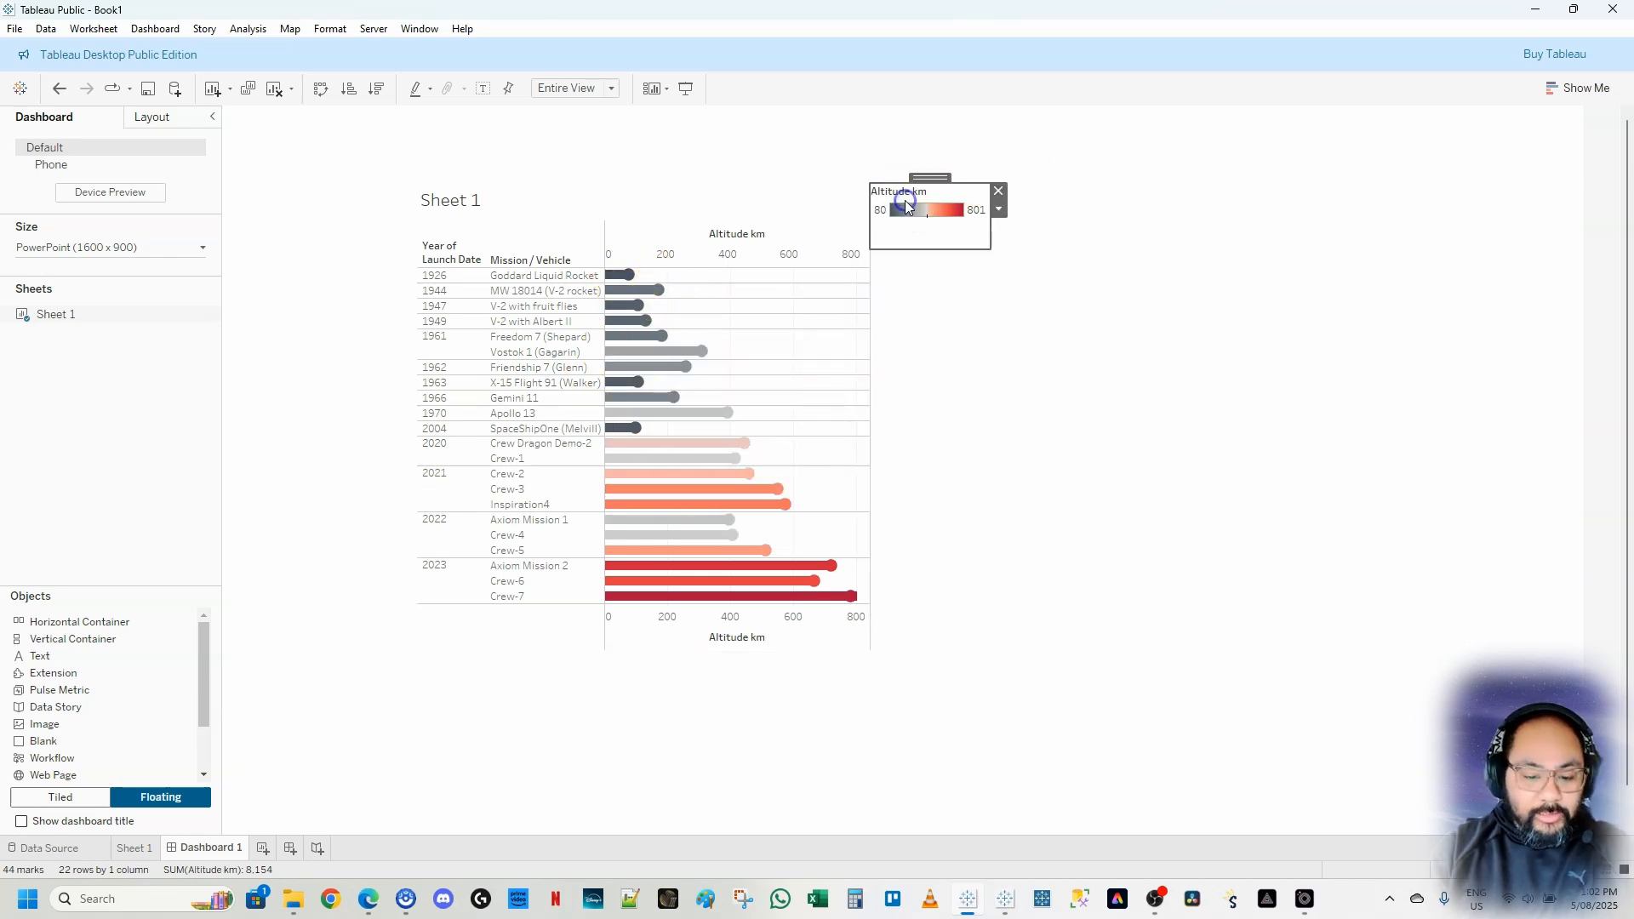
click(998, 191)
click(554, 194)
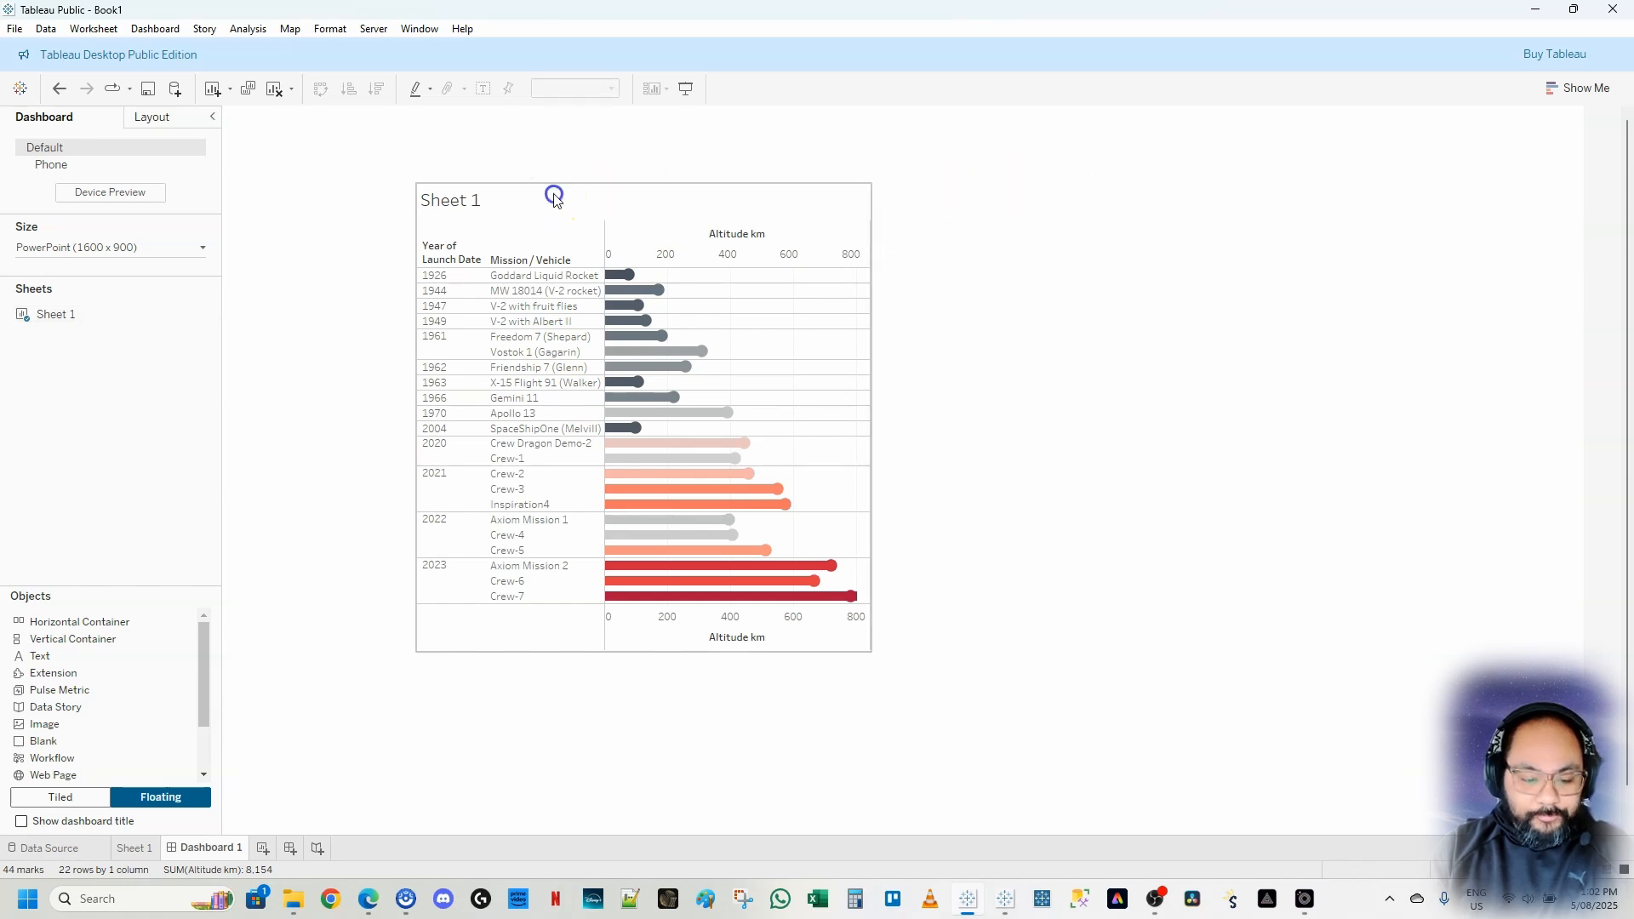
drag(638, 176, 1321, 339)
drag(1101, 350, 954, 308)
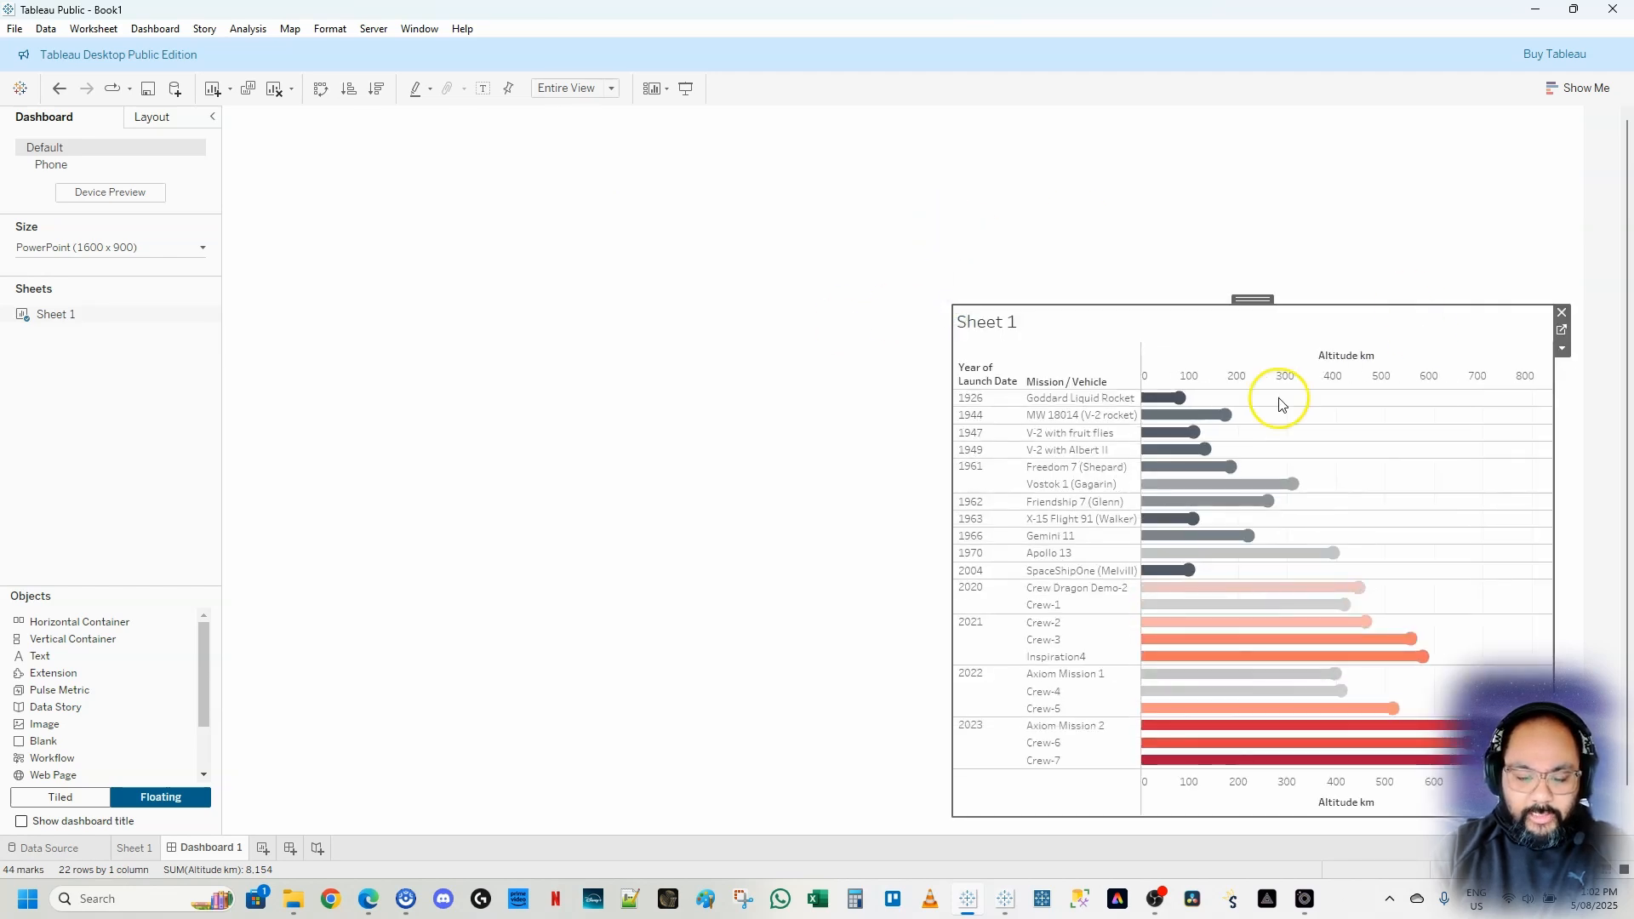
click(790, 593)
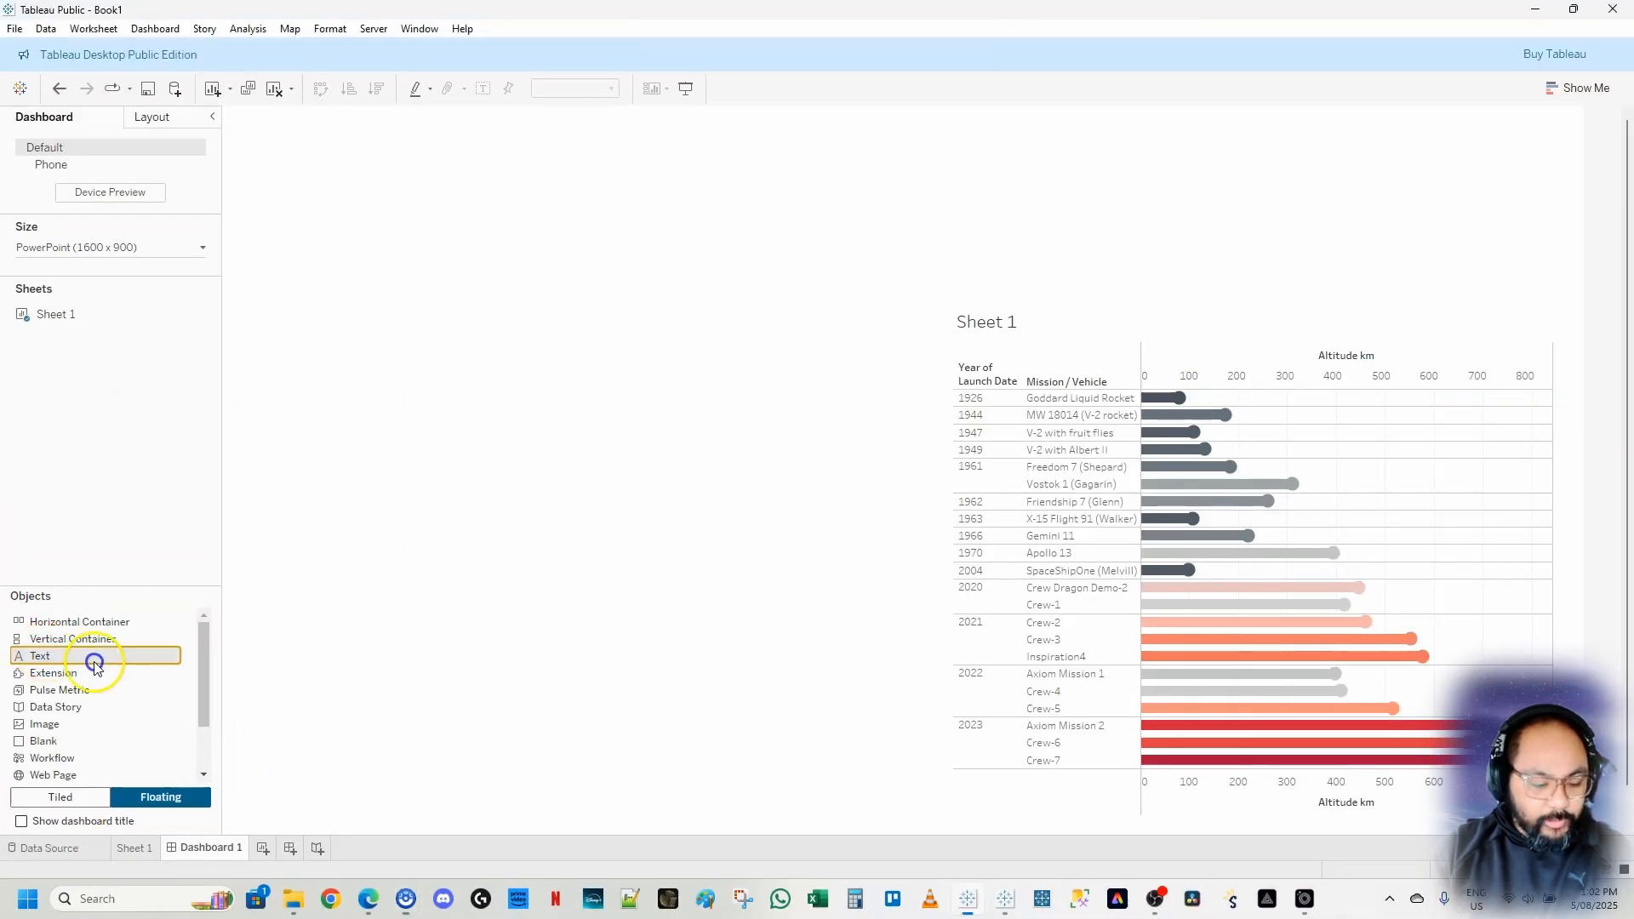
Add a floating Text object and copy the John F. Kennedy space-travel quote from the Text file in the working folder
drag(96, 659, 937, 136)
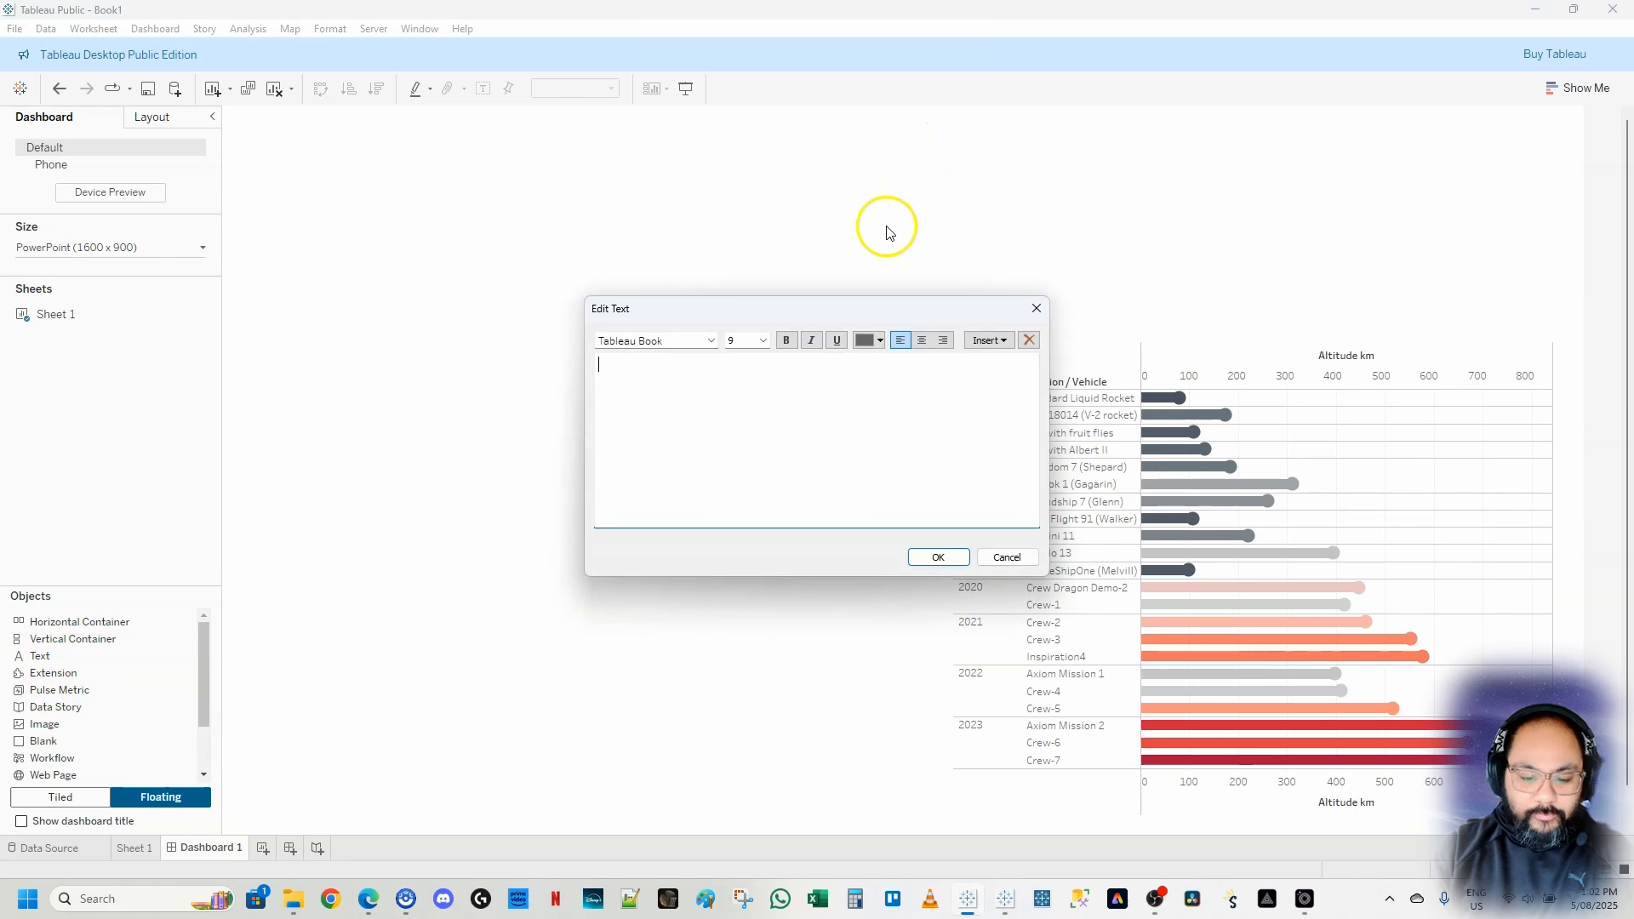
click(290, 909)
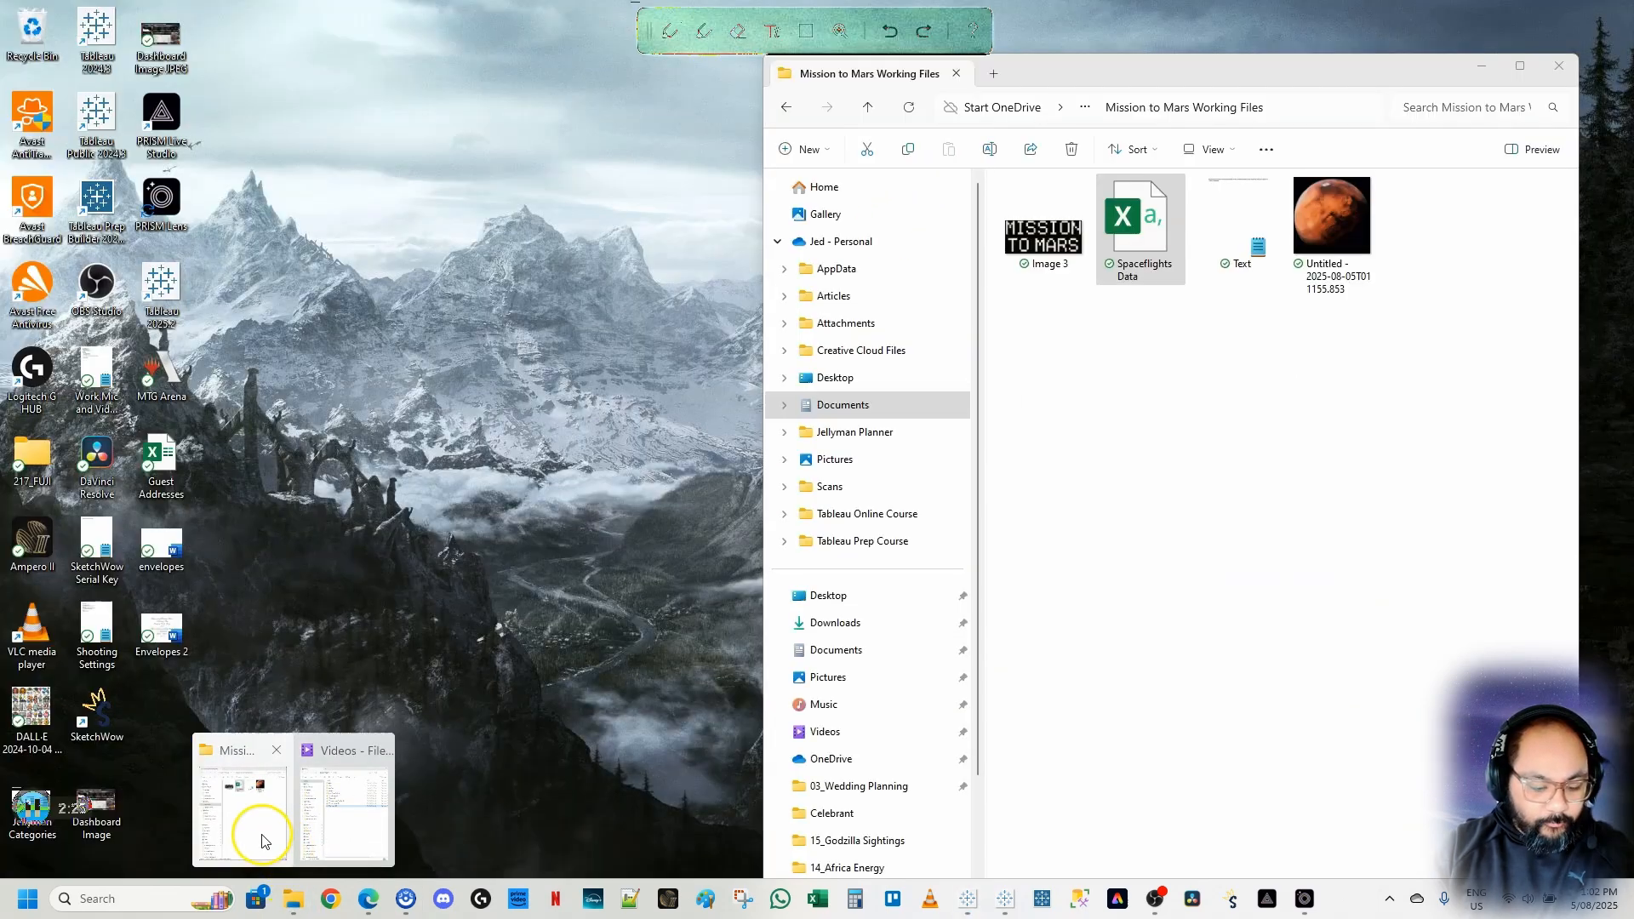
click(262, 834)
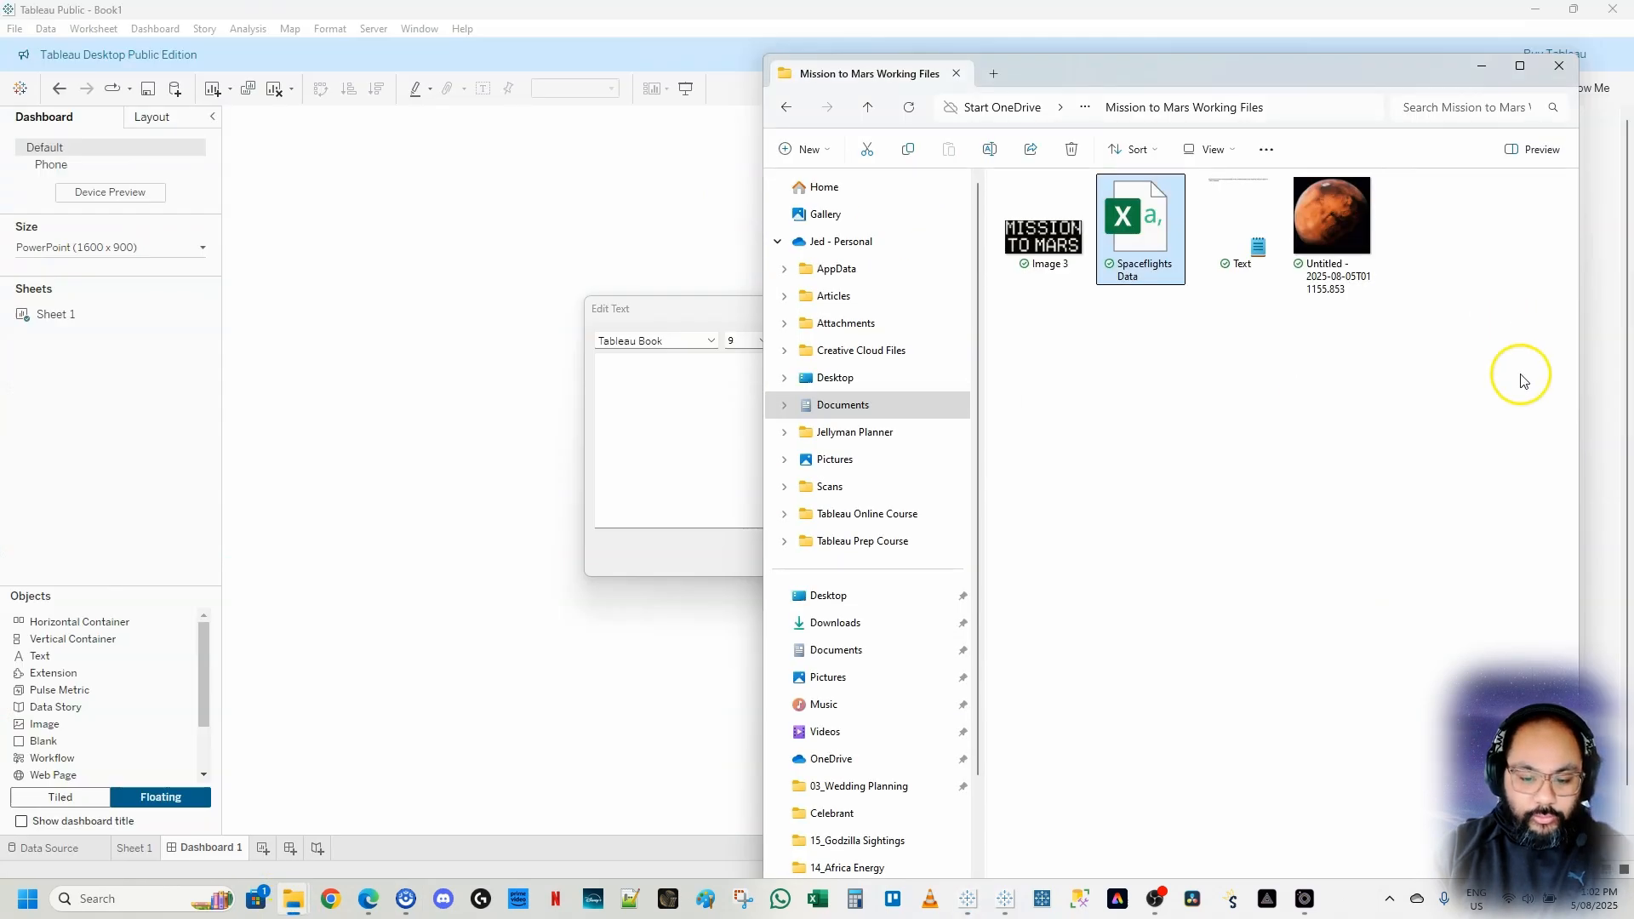
click(1237, 245)
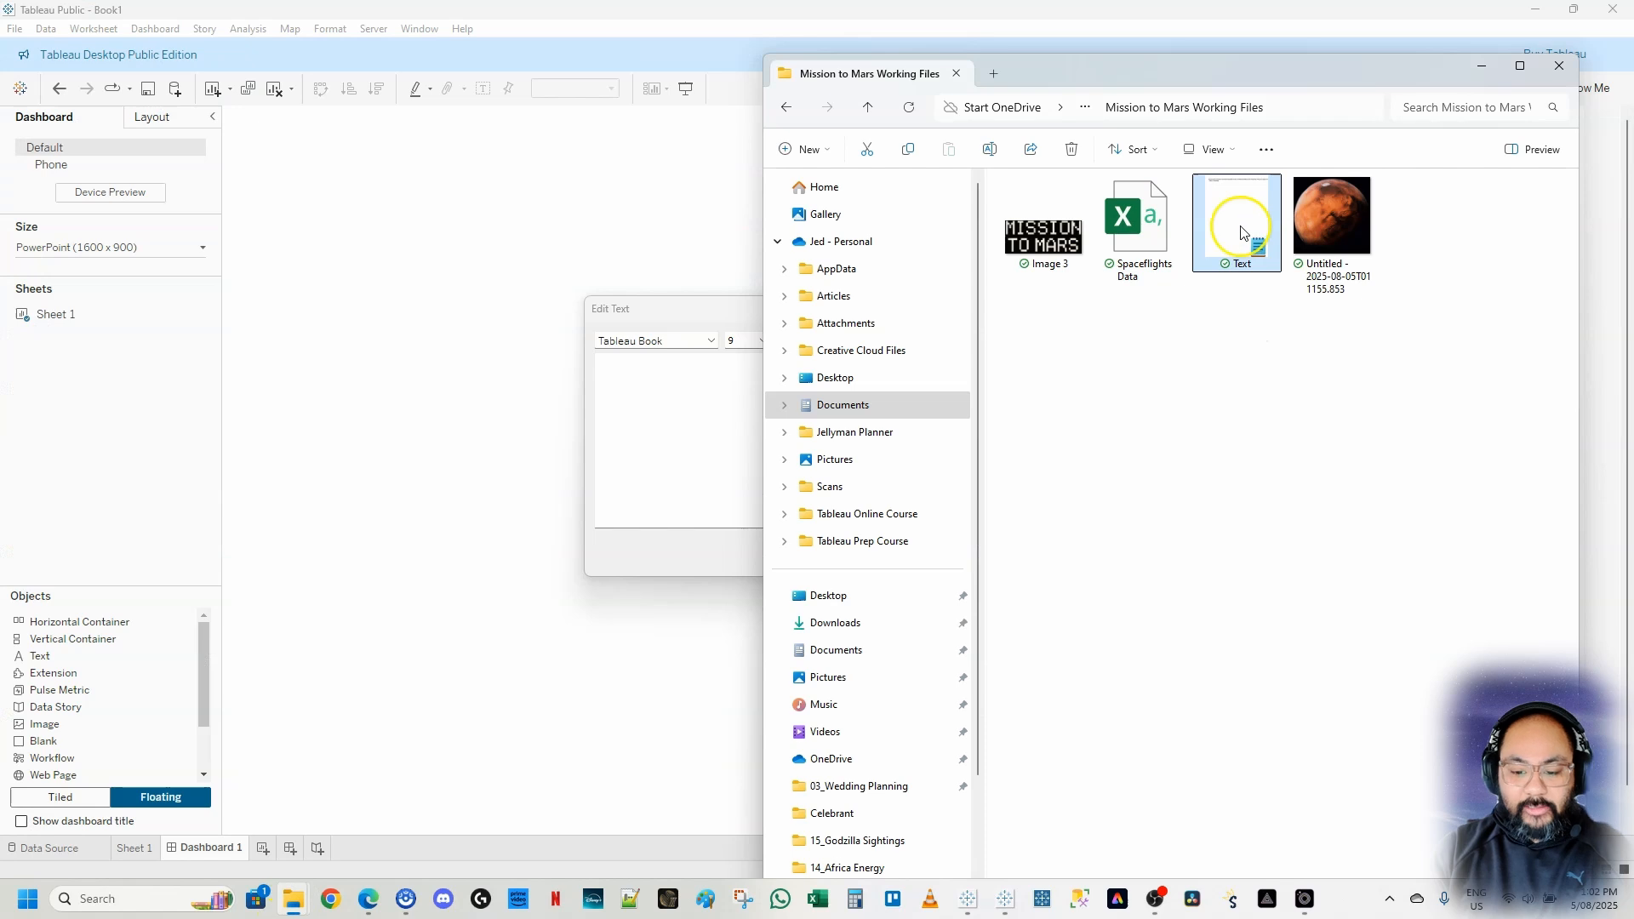
double_click(1237, 217)
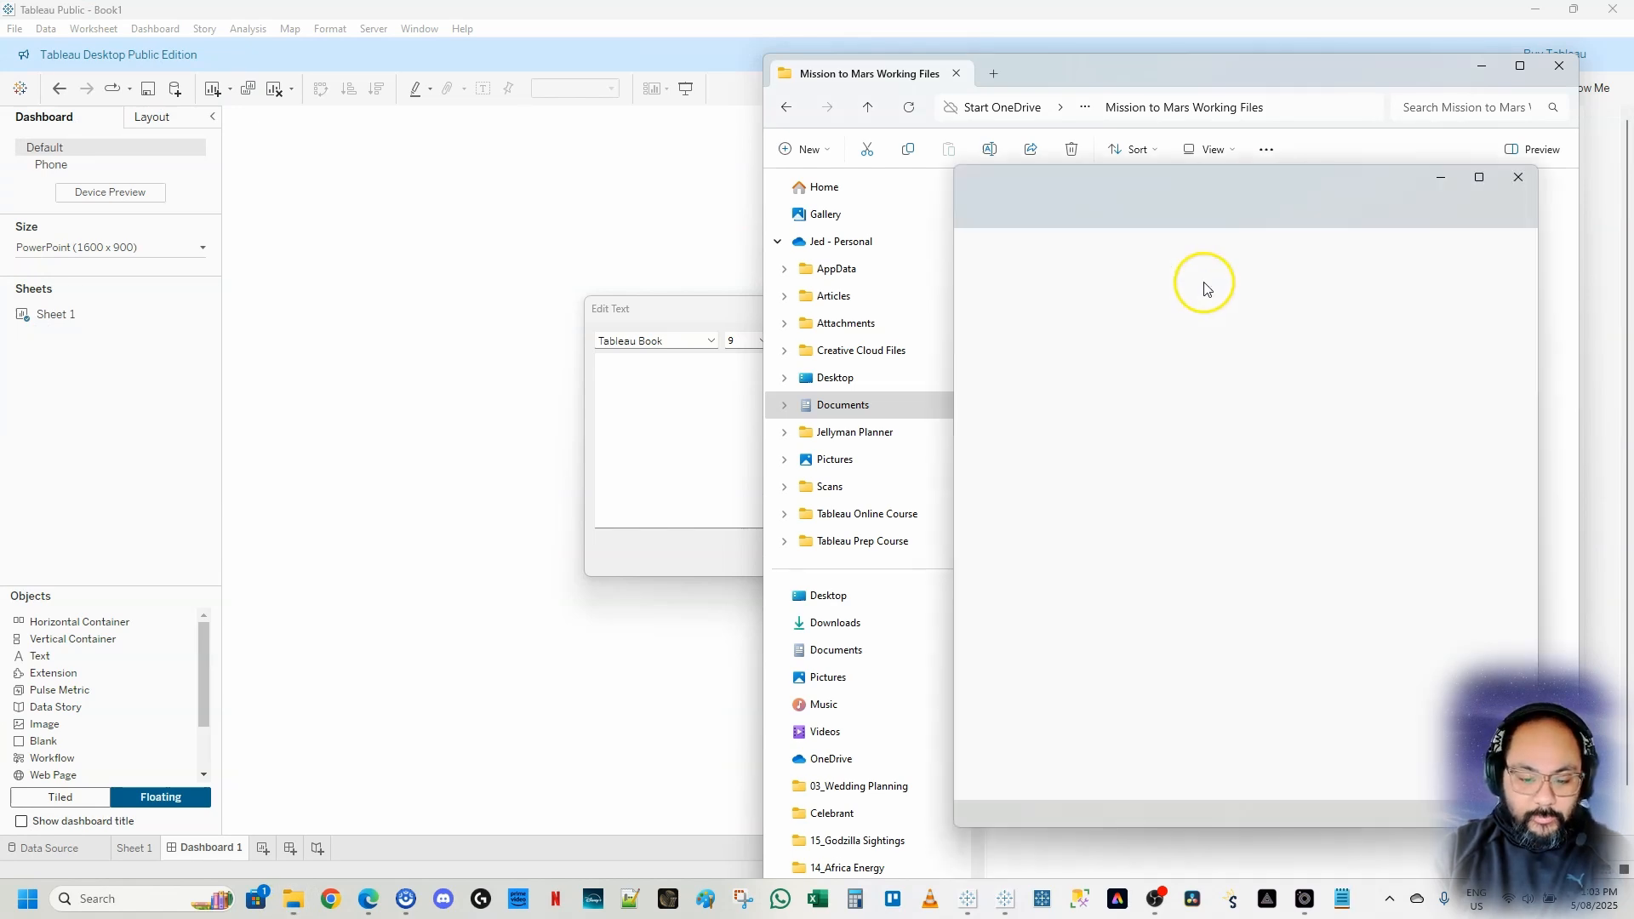
drag(1078, 282, 947, 227)
key(ctrl+c)
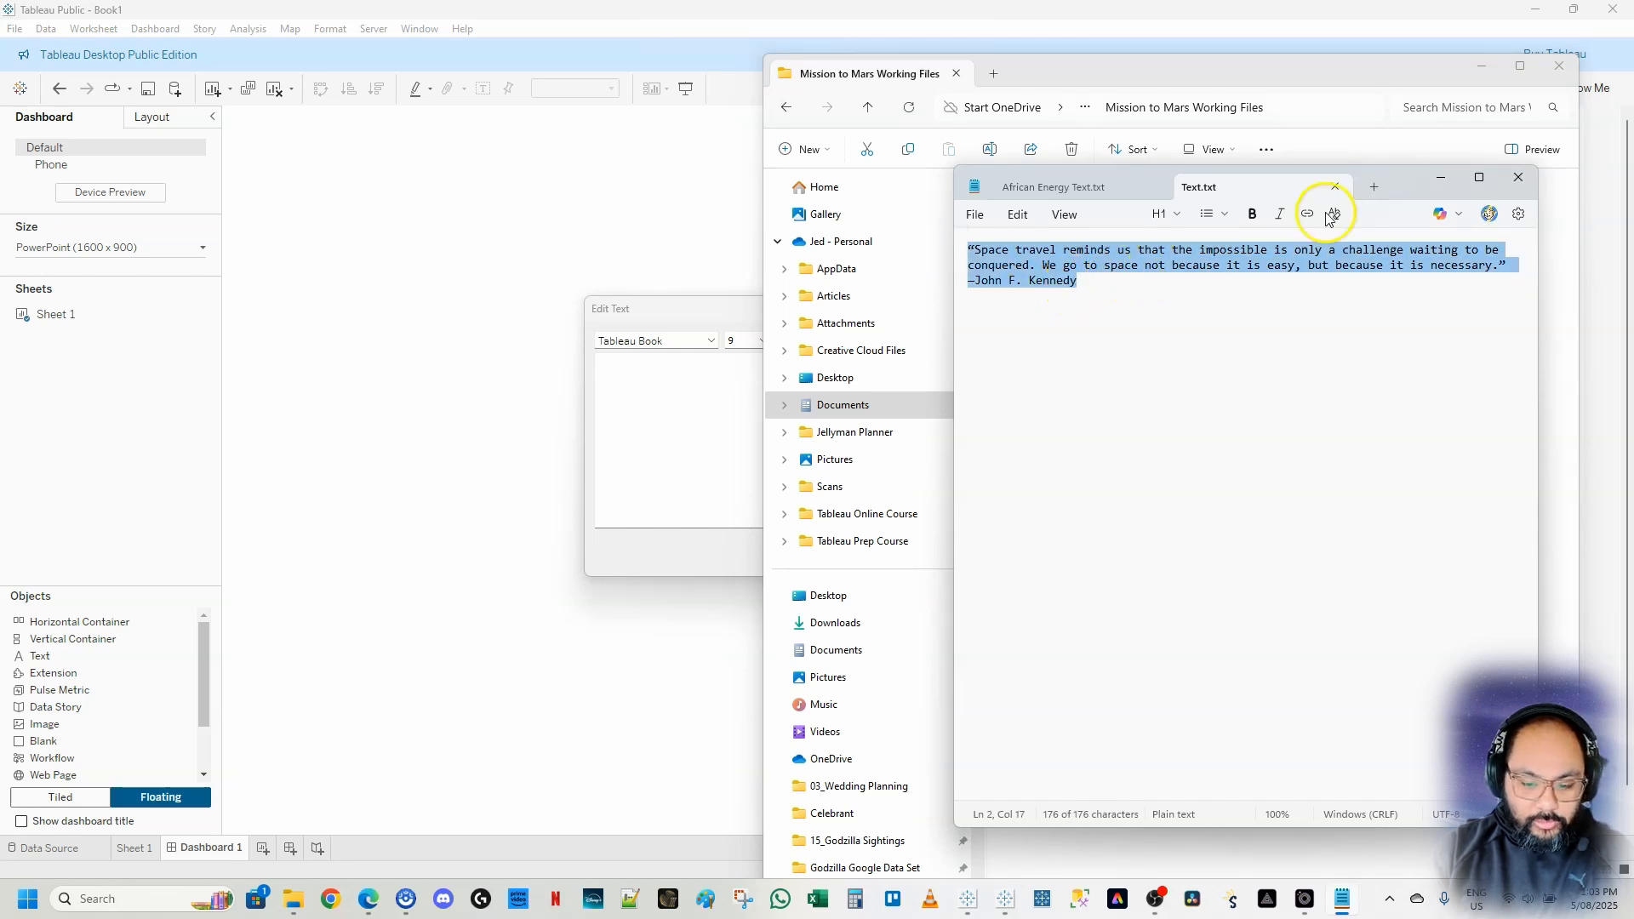
Paste the John F. Kennedy quote into the Text object and confirm the text
click(1440, 177)
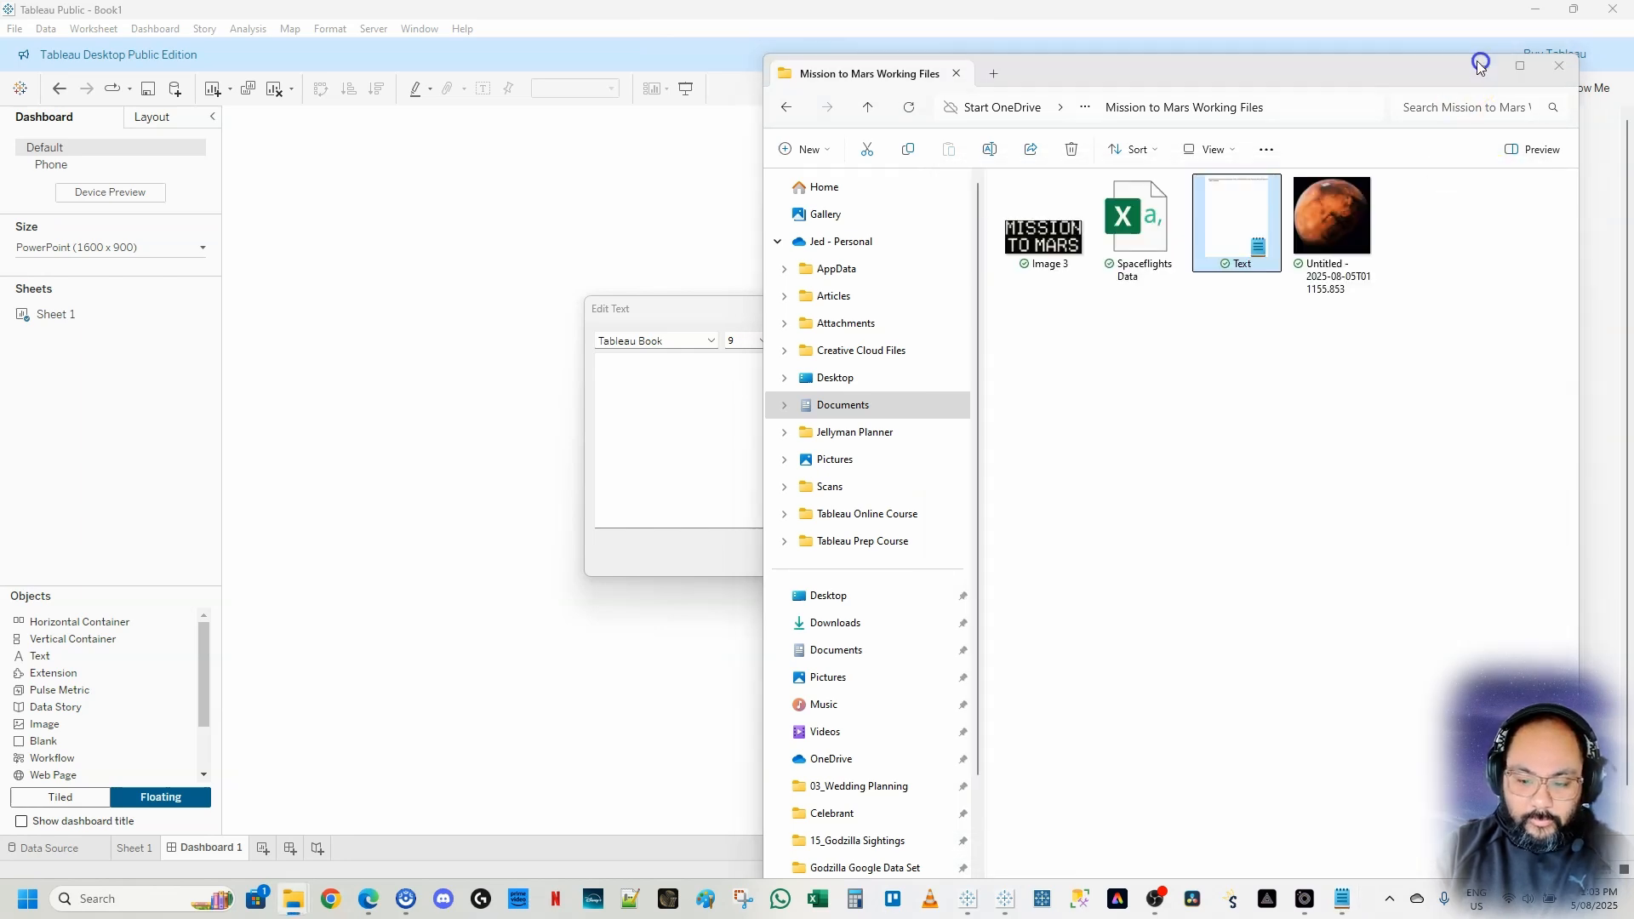
click(1482, 65)
click(671, 389)
key(ctrl+v)
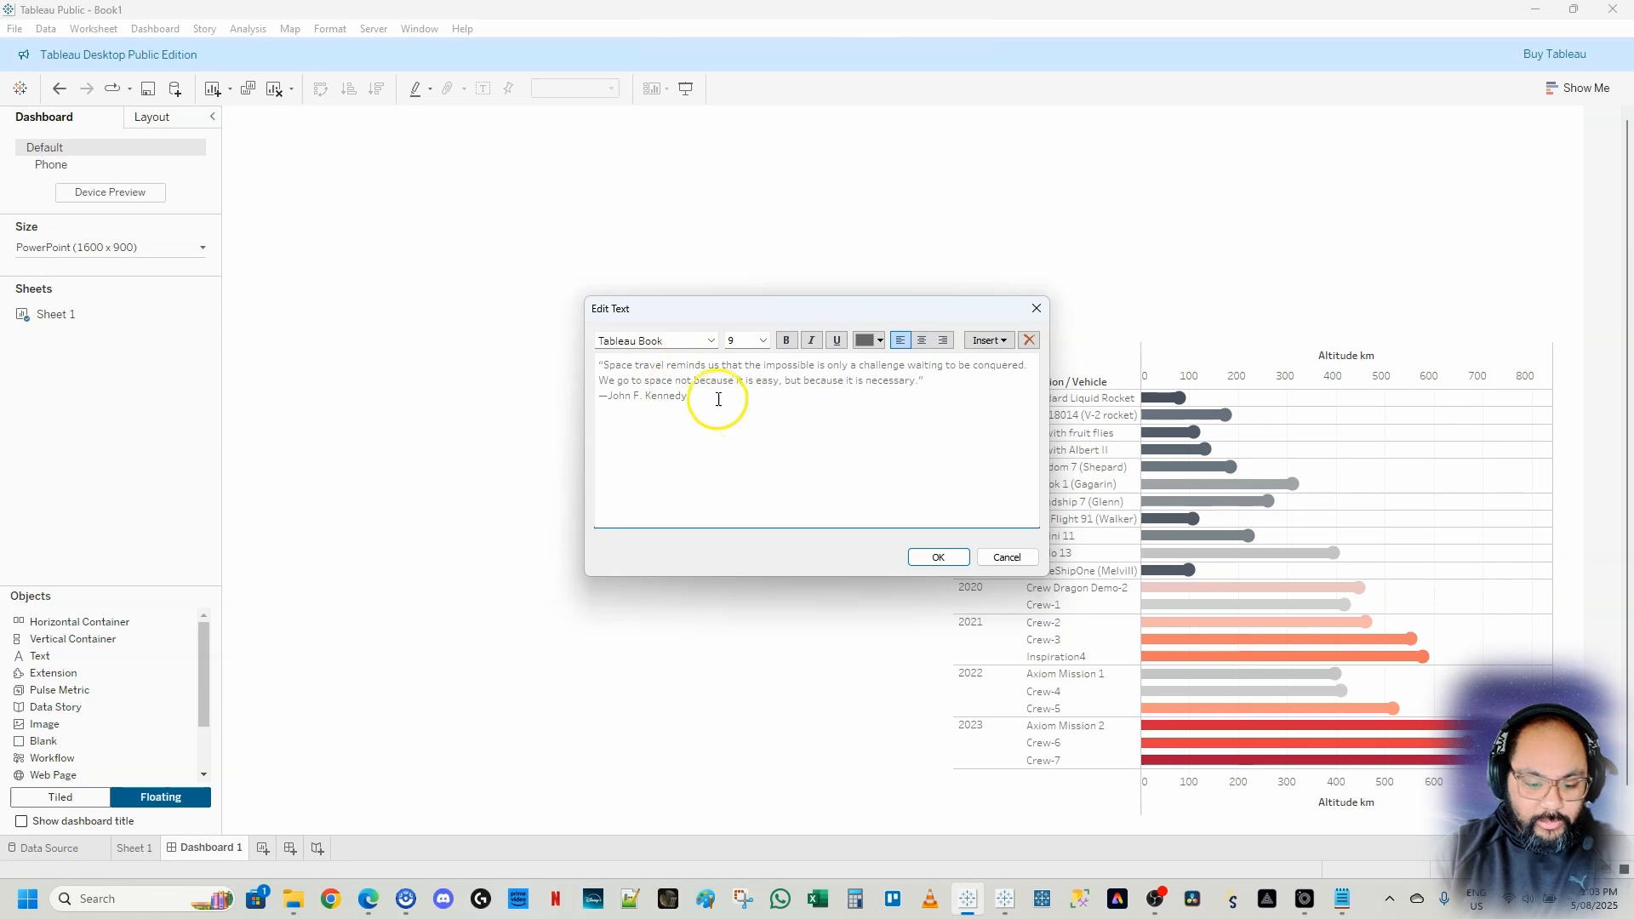
right_click(715, 396)
key(Escape)
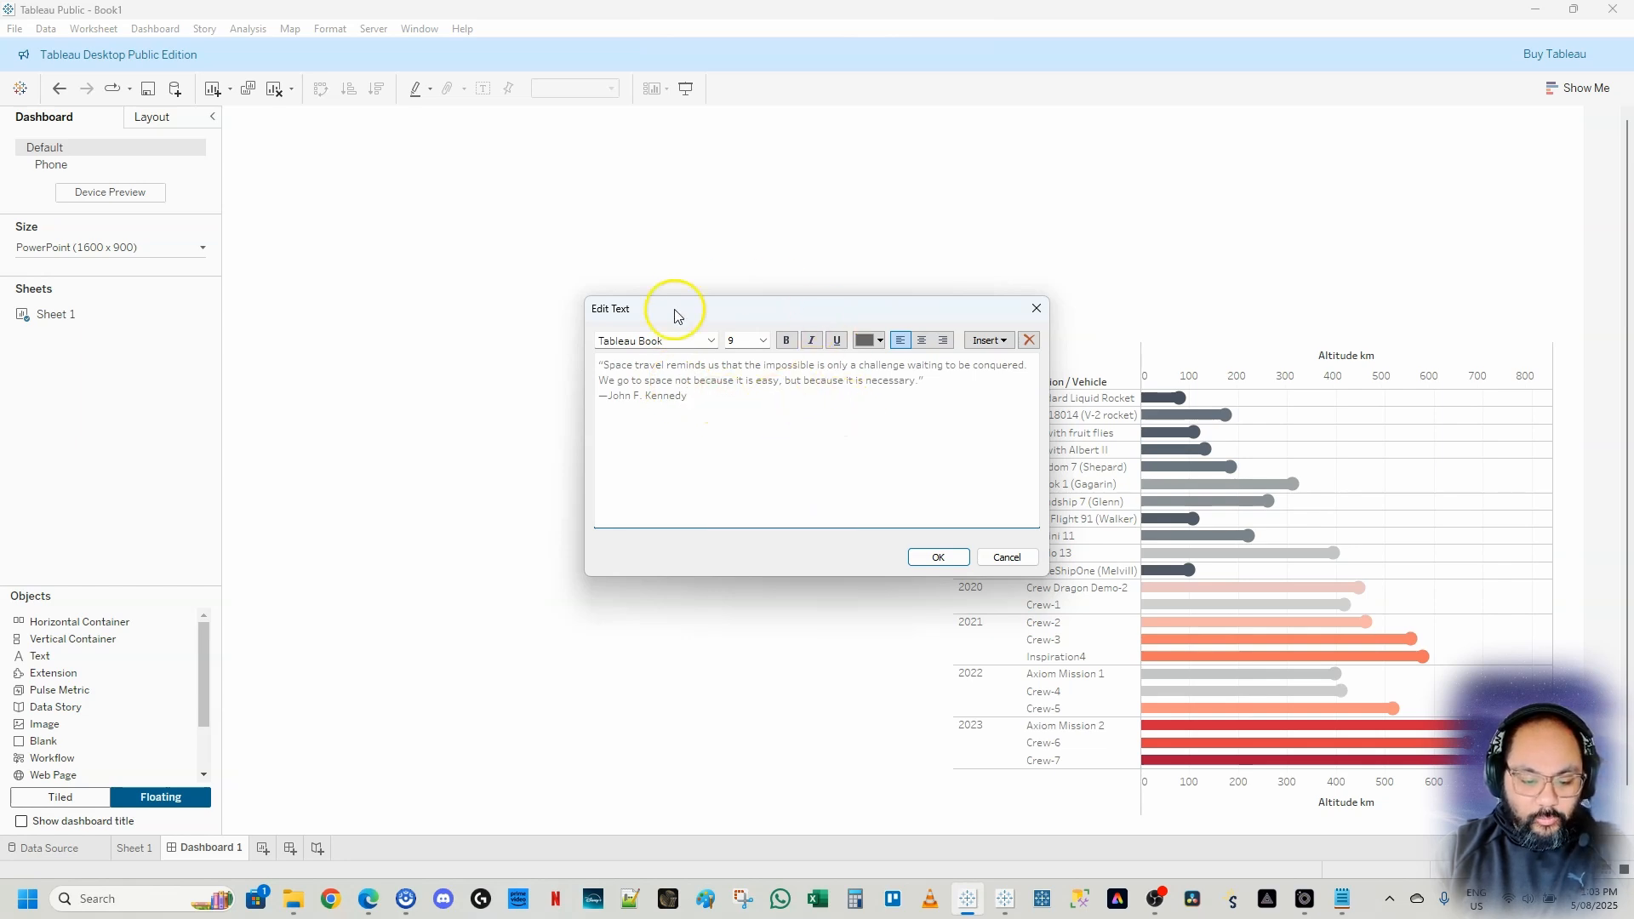
click(939, 557)
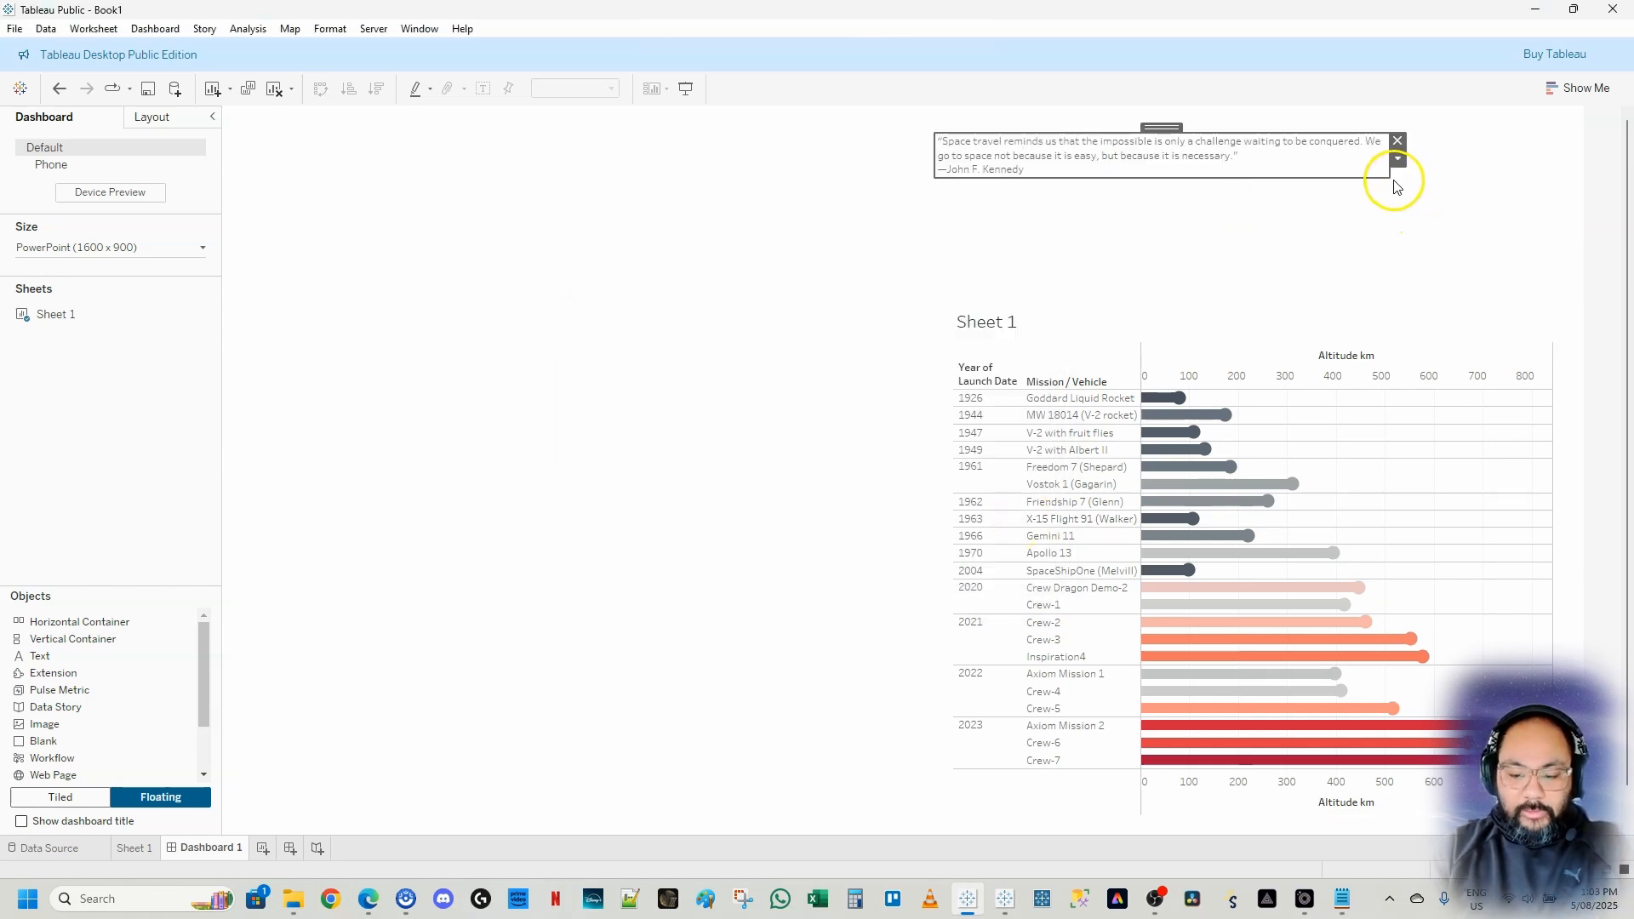
Widen and heighten the quote text box across the right half, and move the chart up beneath it
drag(1394, 178, 1548, 233)
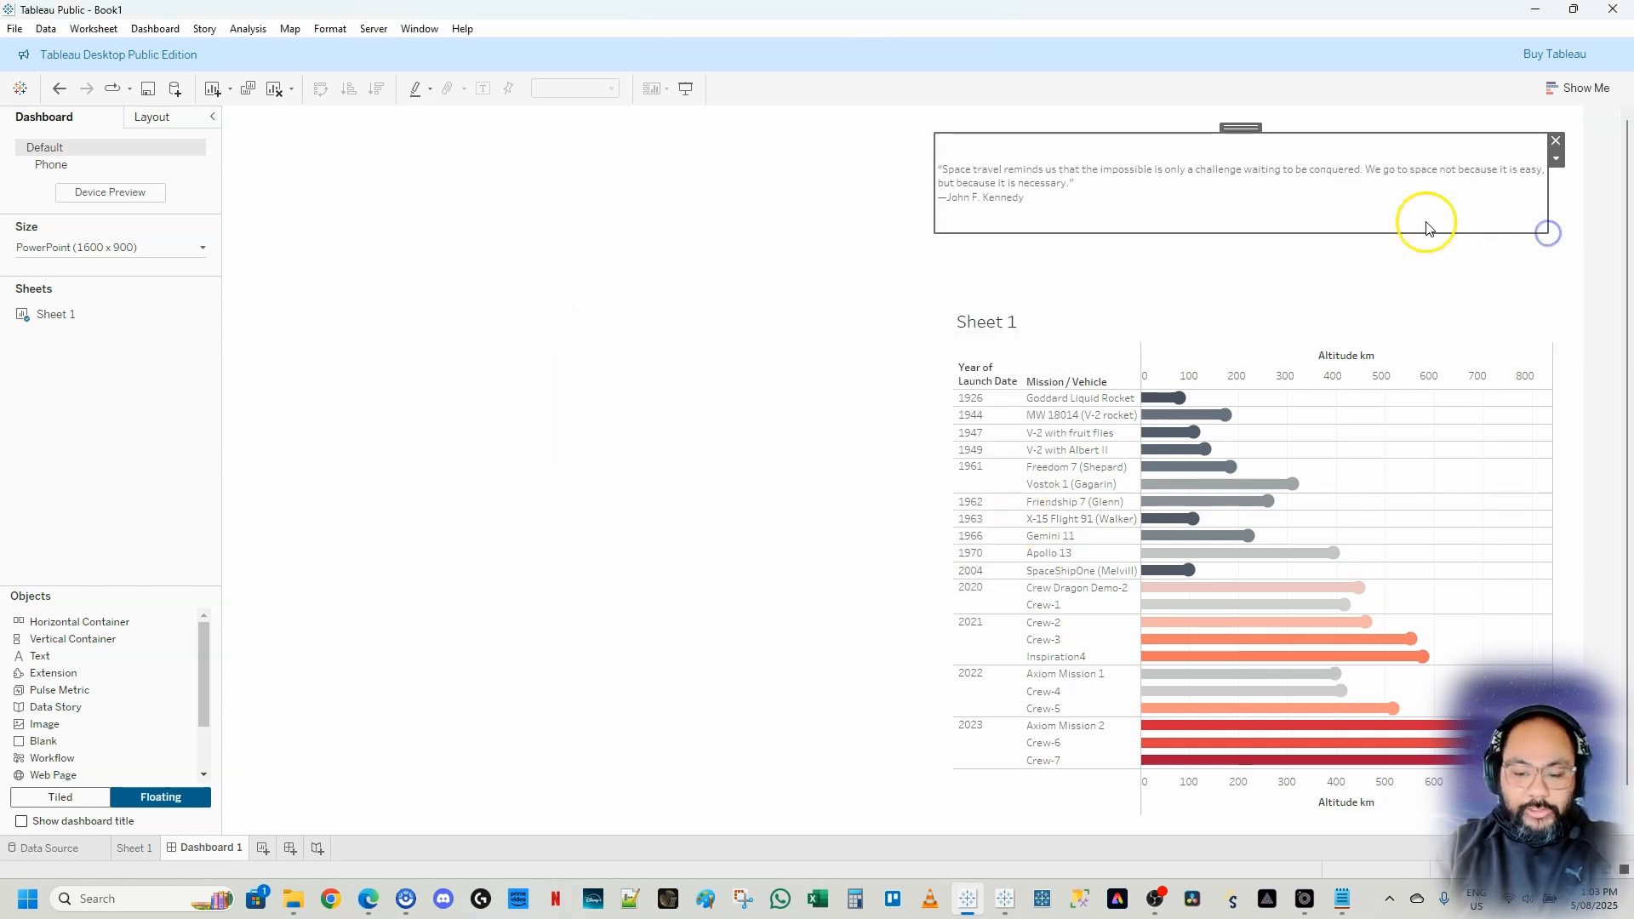
drag(1257, 232, 1259, 244)
click(1203, 317)
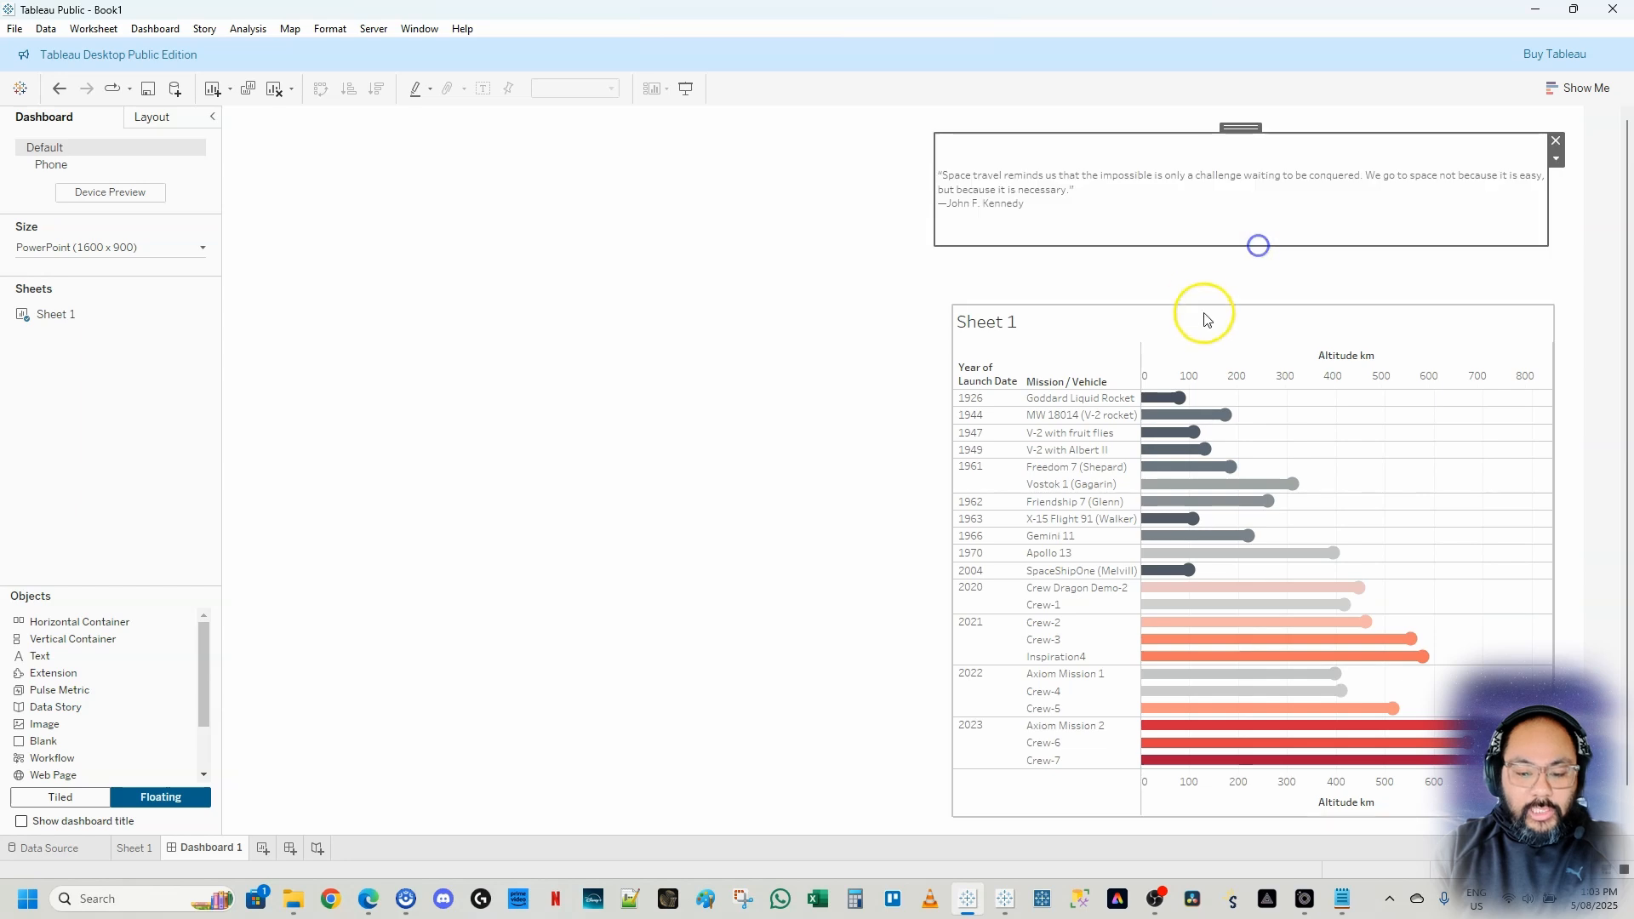
drag(955, 303, 932, 265)
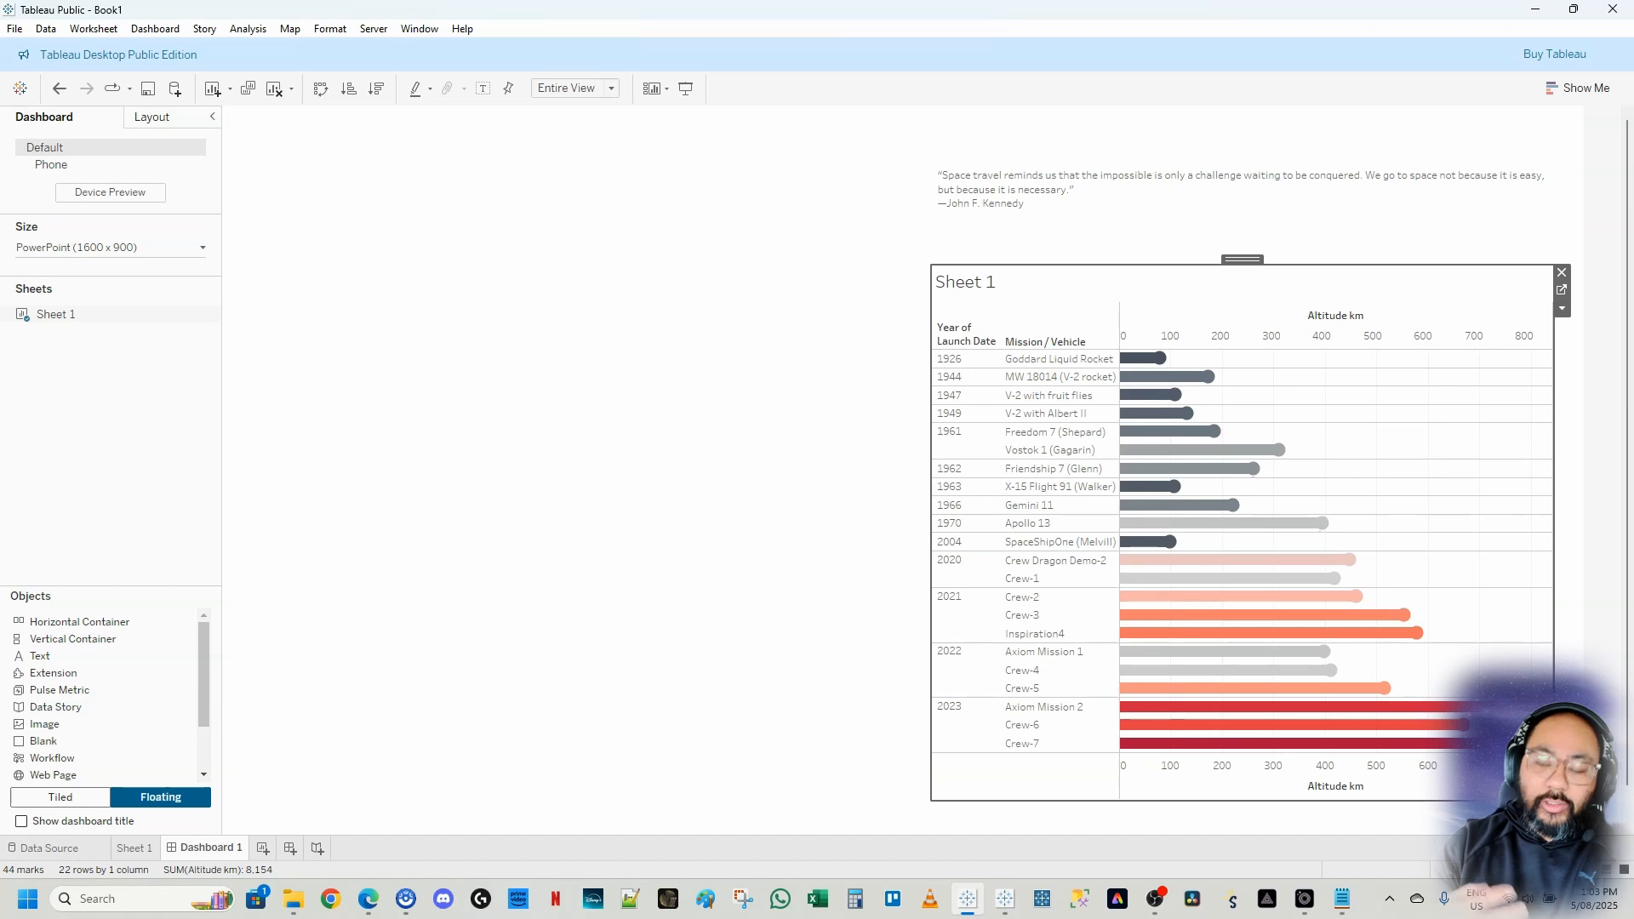
click(700, 532)
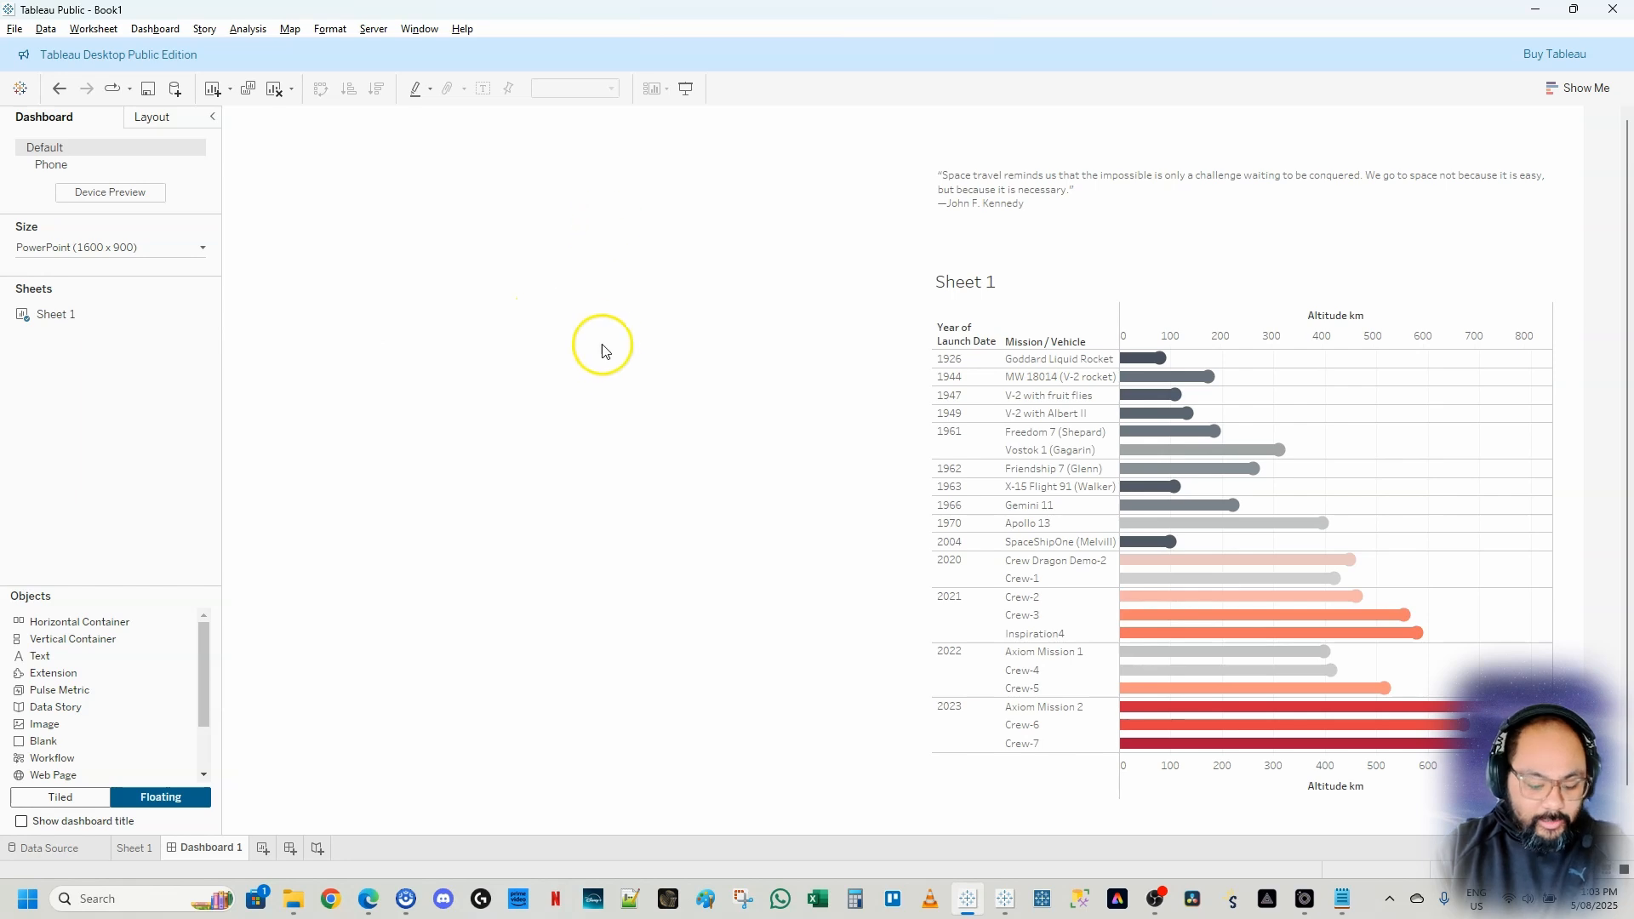
mouse_move(282, 141)
mouse_down()
mouse_move(804, 306)
mouse_move(779, 288)
mouse_up()
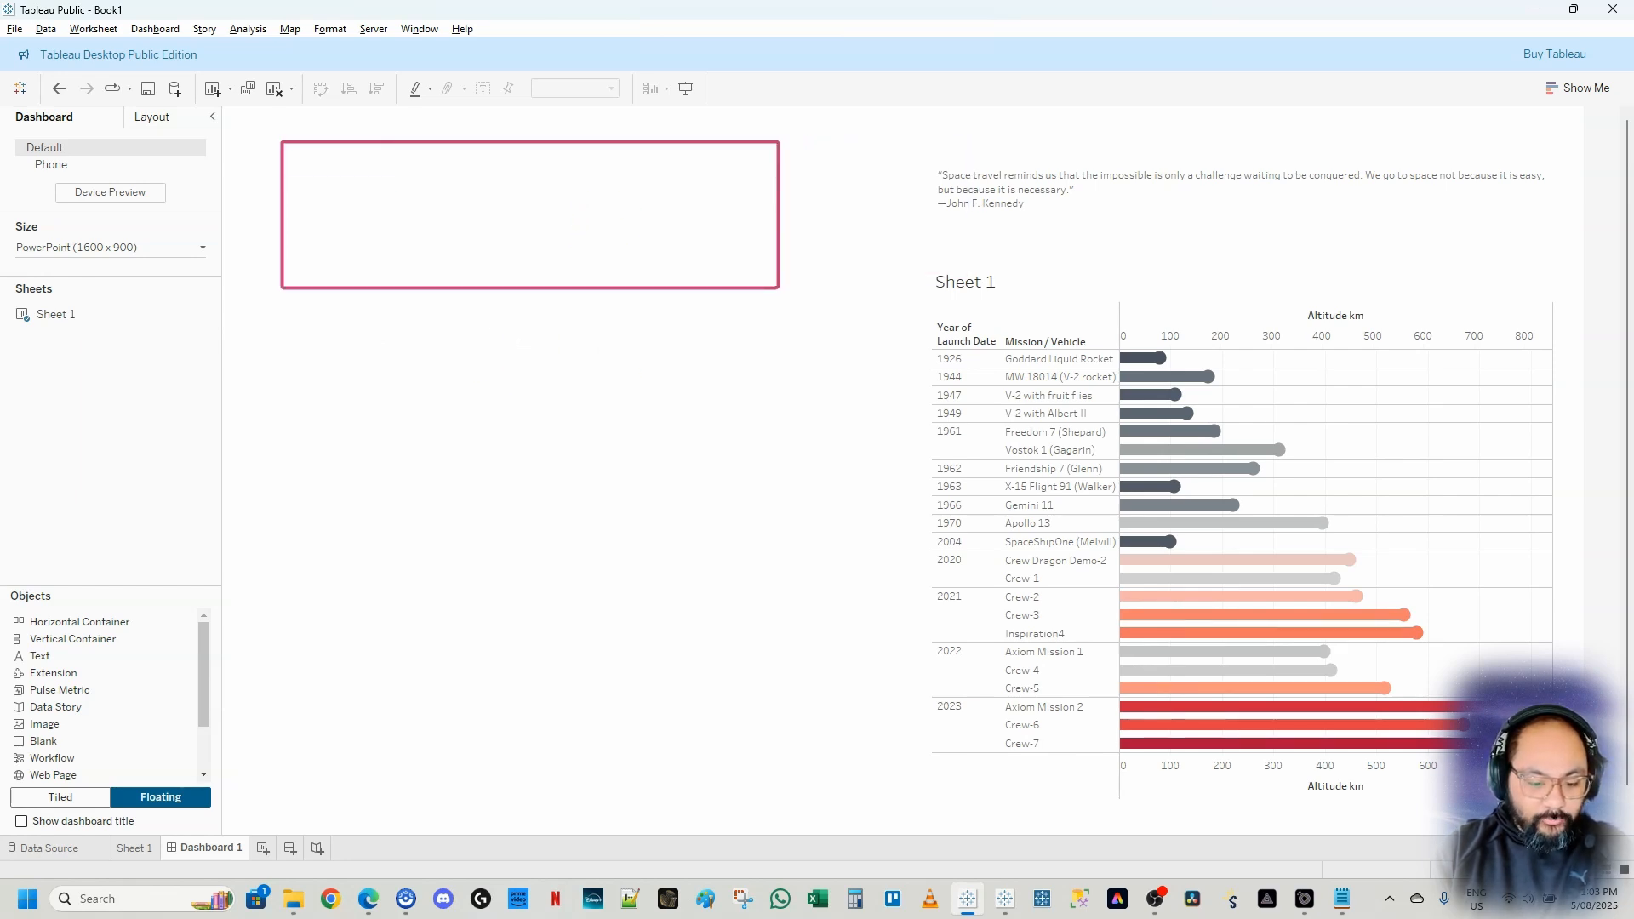
mouse_move(280, 321)
mouse_down()
mouse_move(741, 695)
mouse_move(793, 789)
mouse_up()
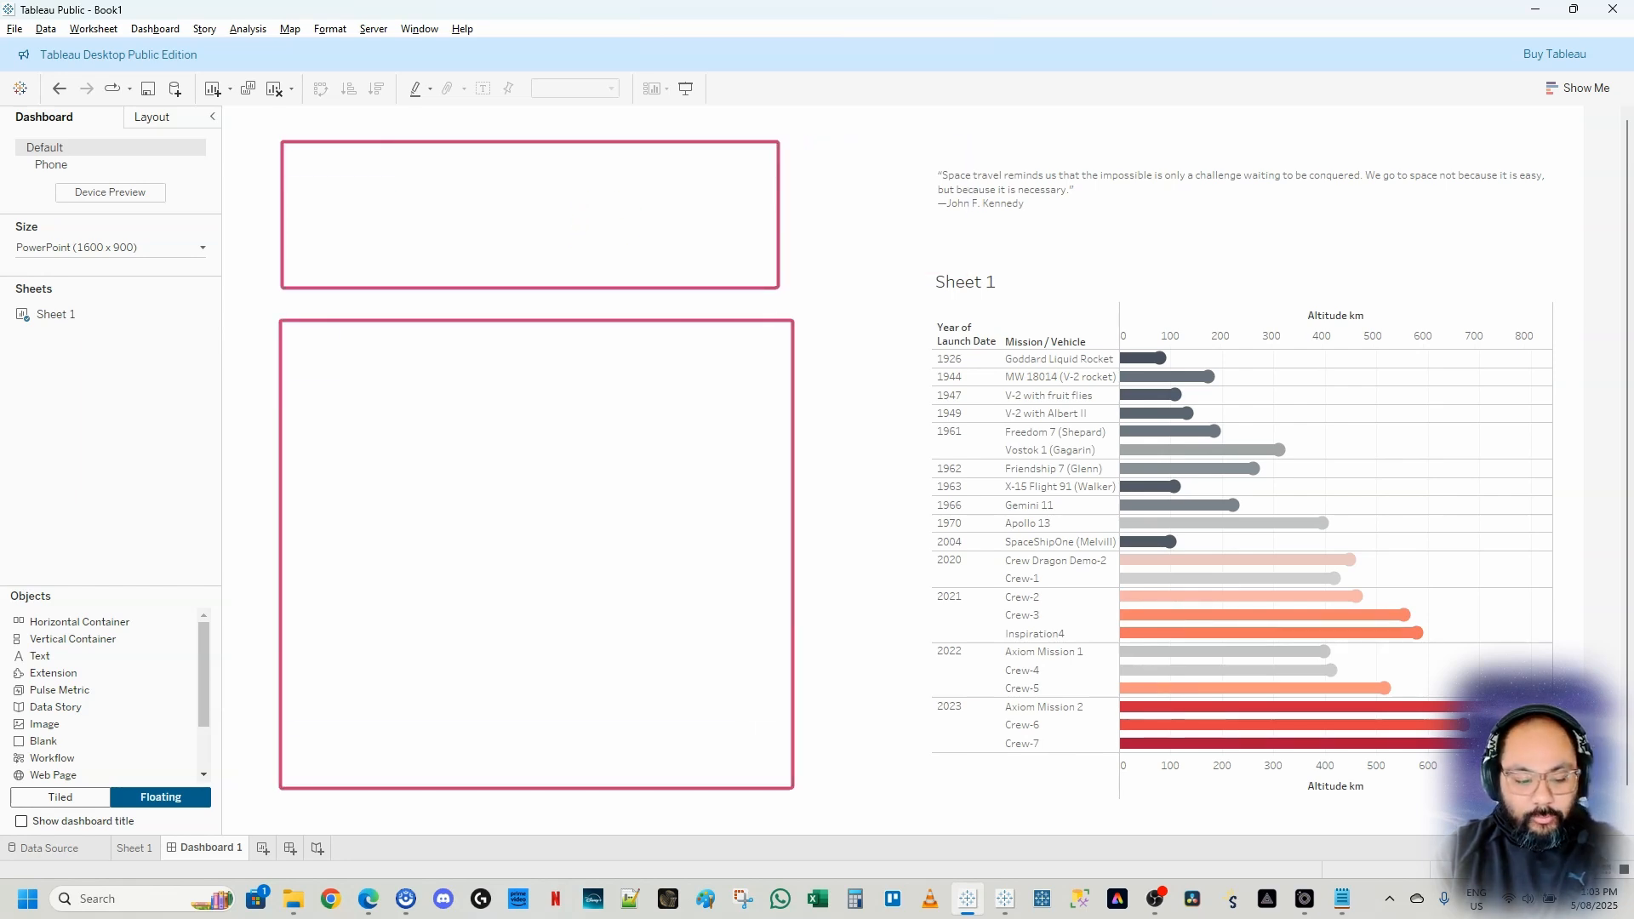
key(Escape)
key(ctrl+2)
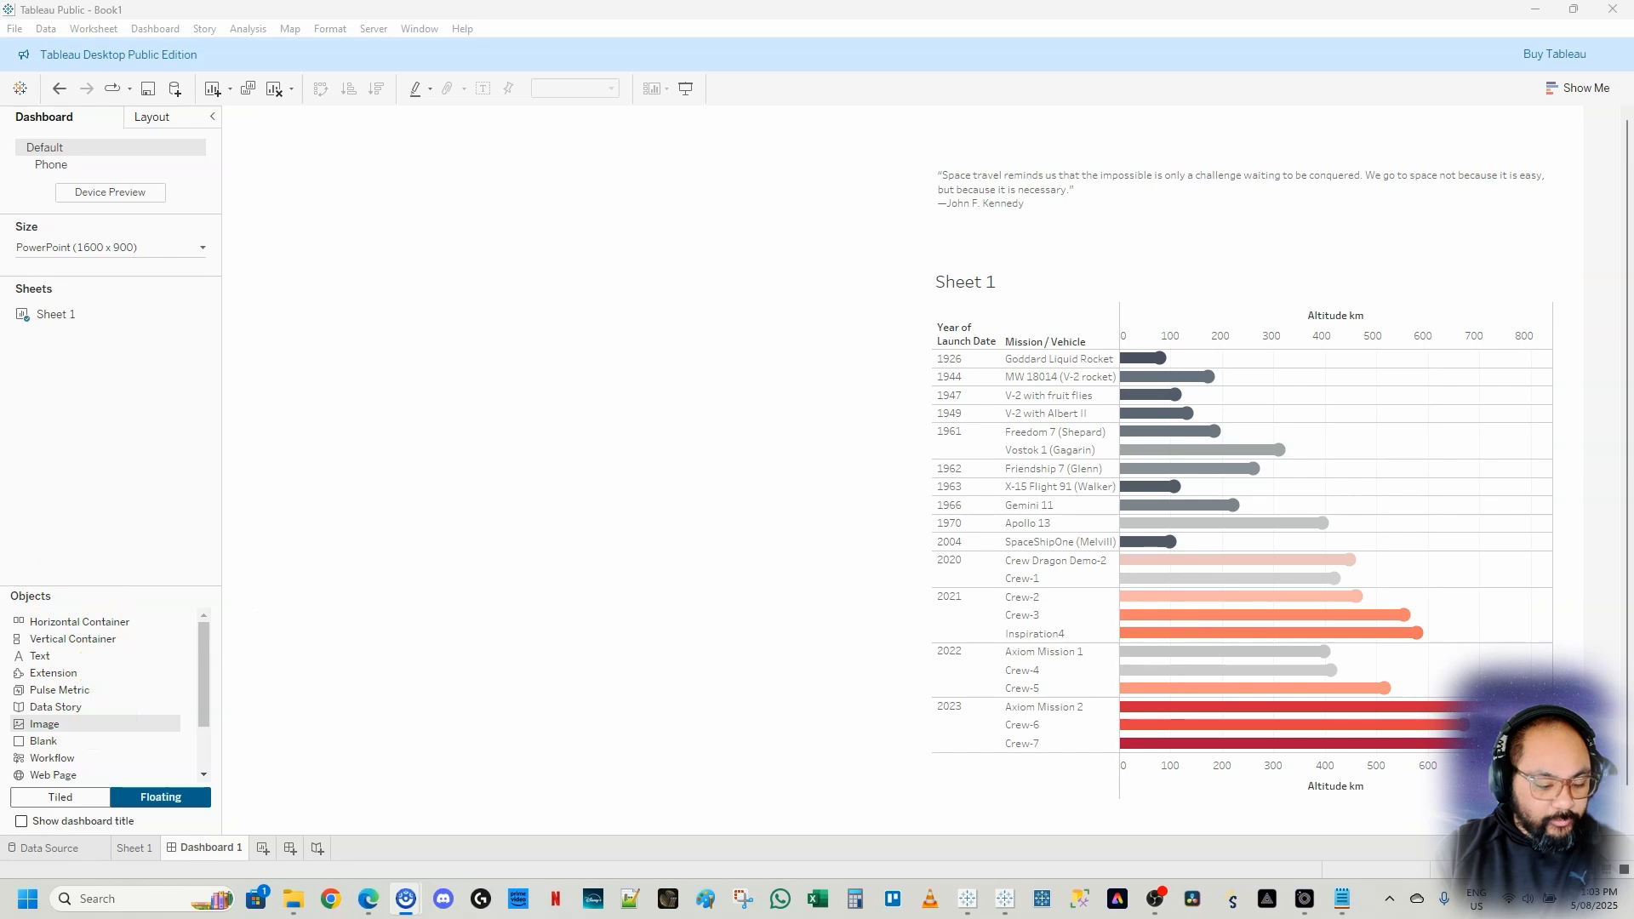
drag(2, 714, 141, 733)
key(Escape)
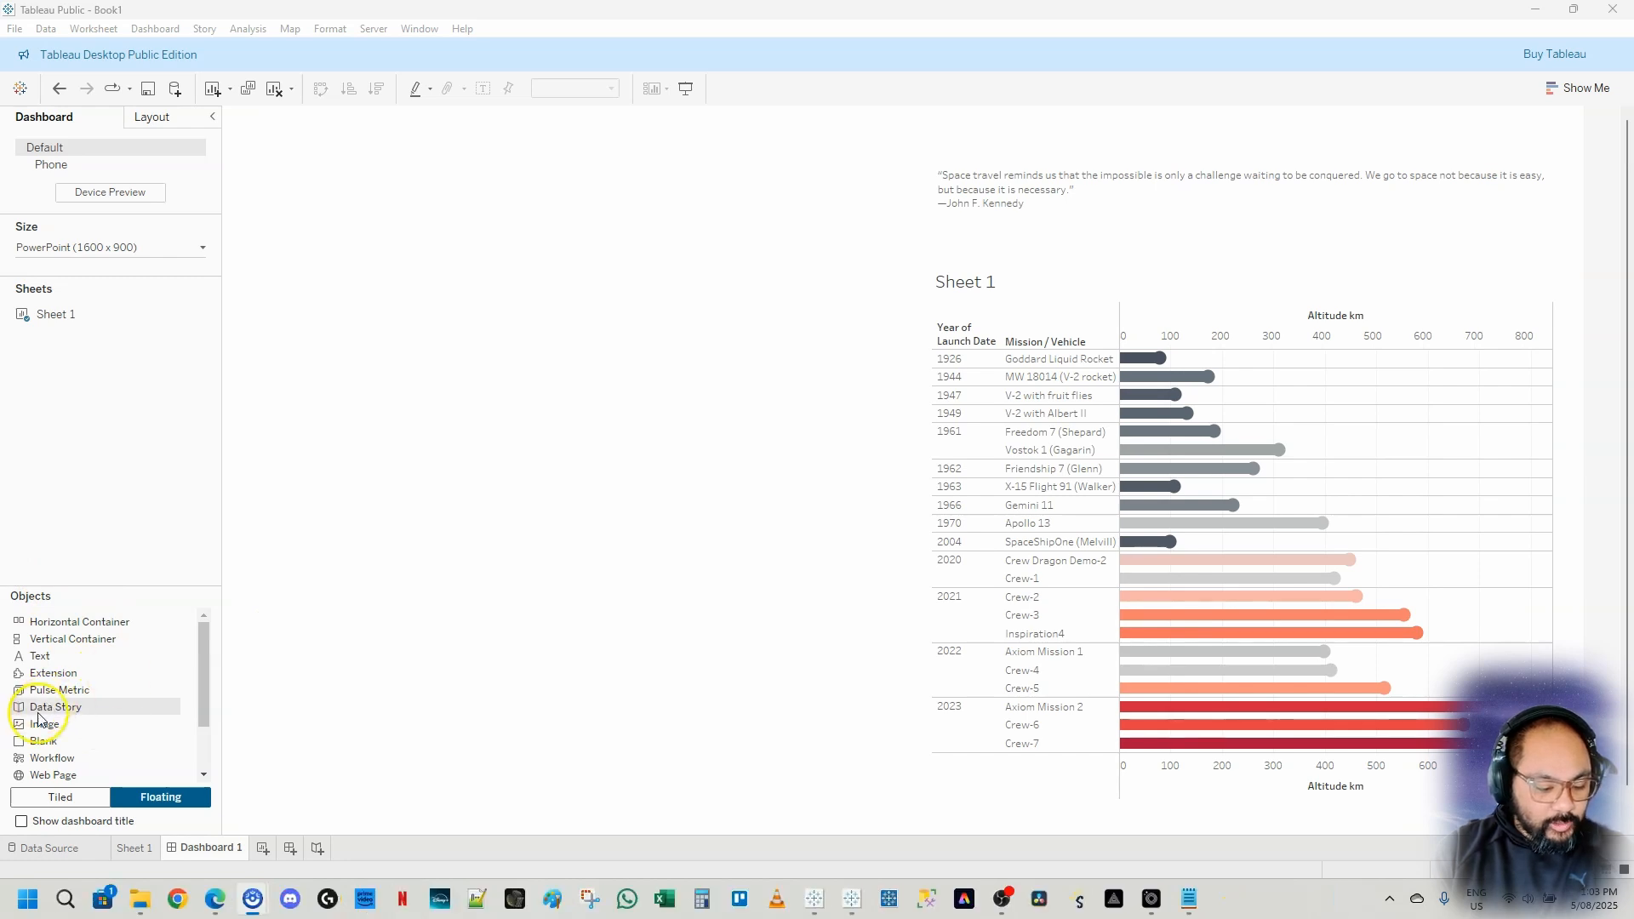
Add a floating Image object on the left and insert the Mars photo from the working folder, fitted and centred
mouse_move(39, 741)
mouse_down()
mouse_move(303, 664)
mouse_move(359, 308)
mouse_move(298, 334)
mouse_up()
click(646, 490)
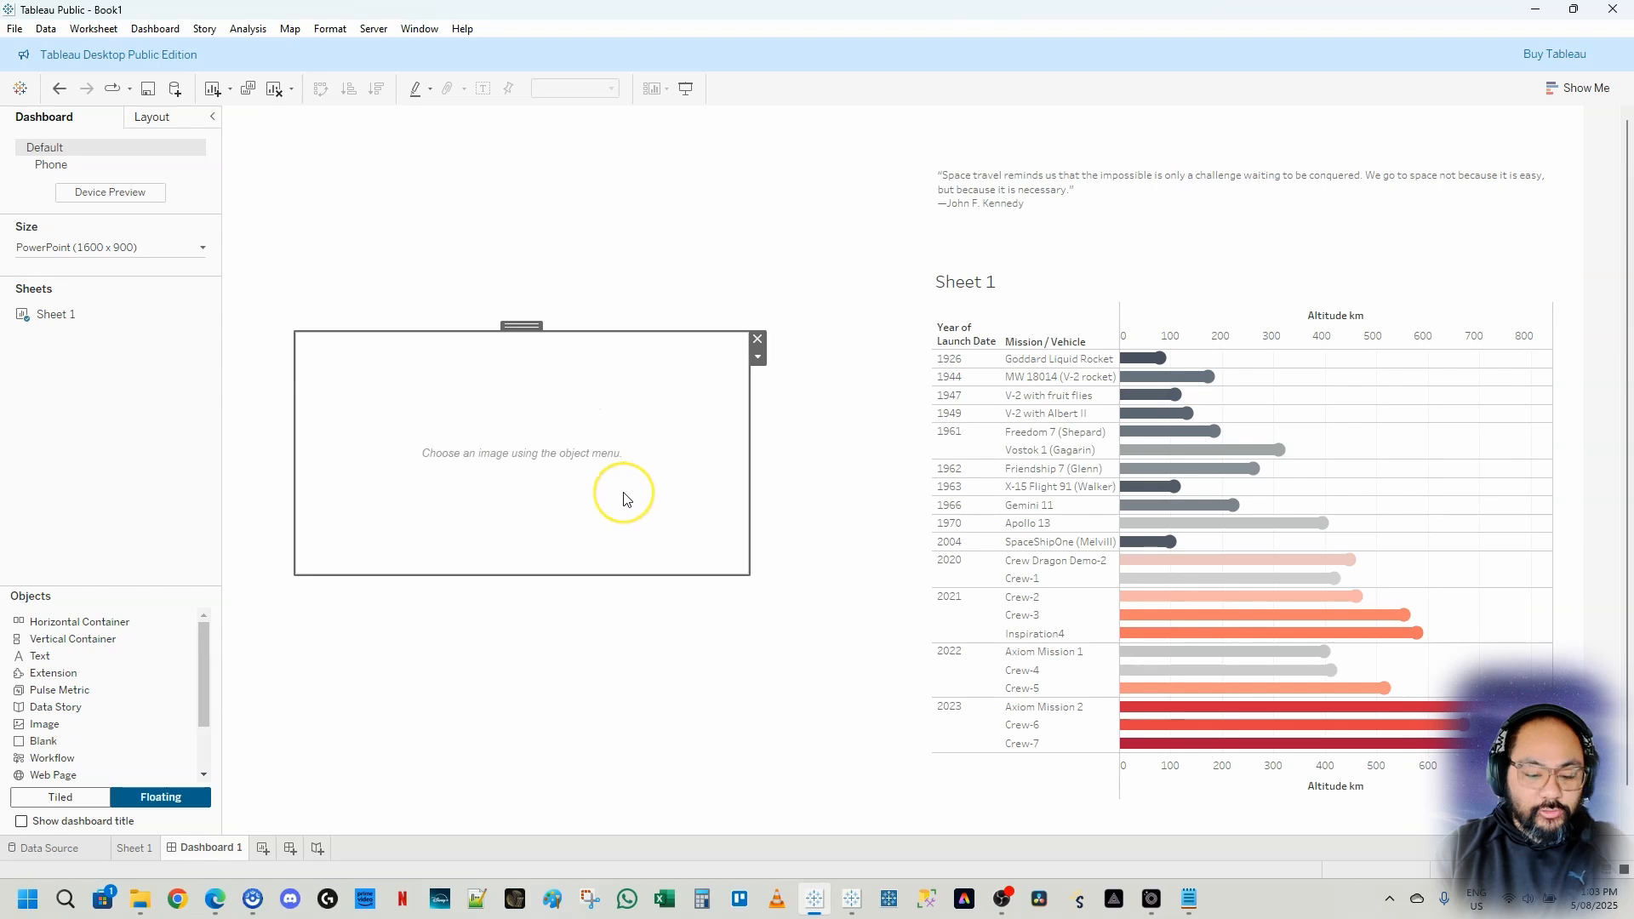
double_click(626, 500)
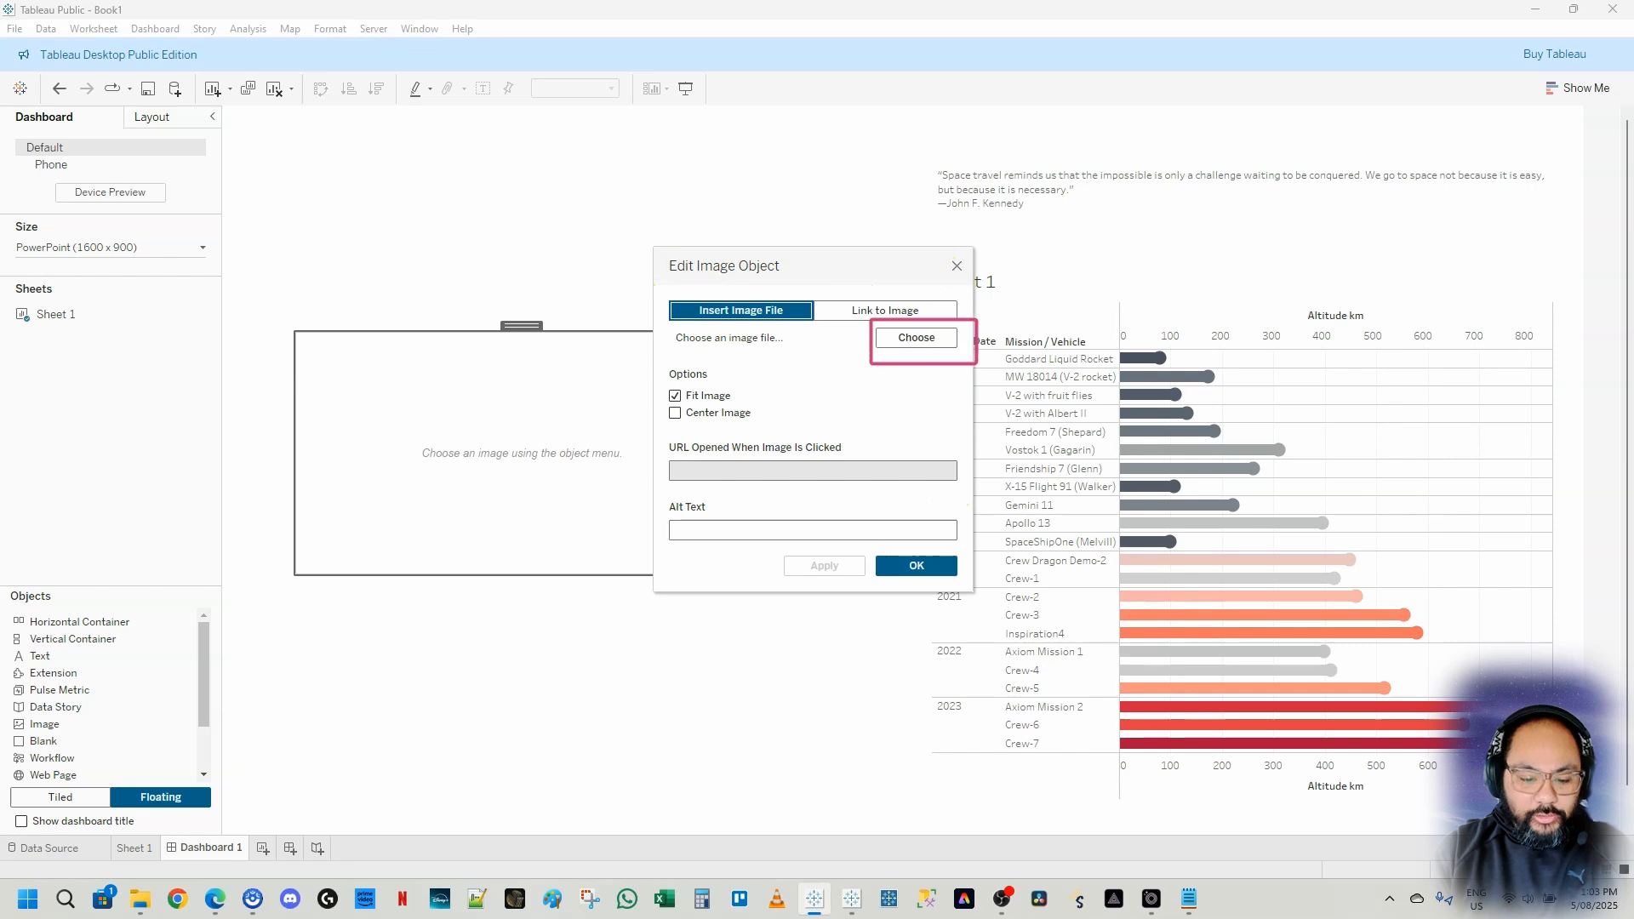
click(913, 338)
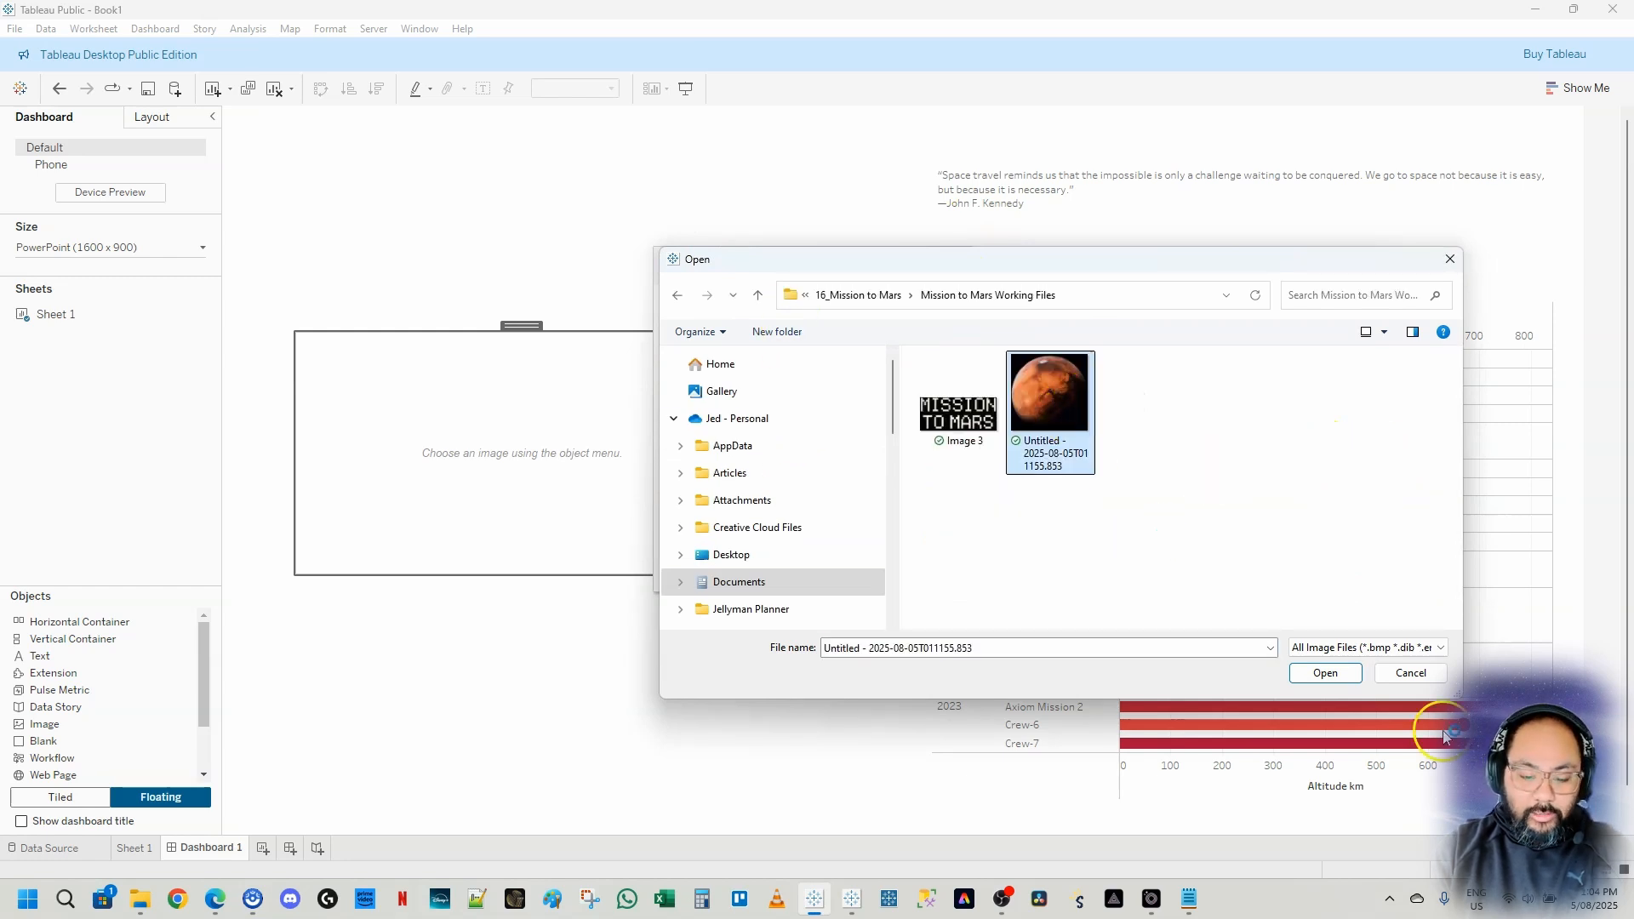
click(1347, 674)
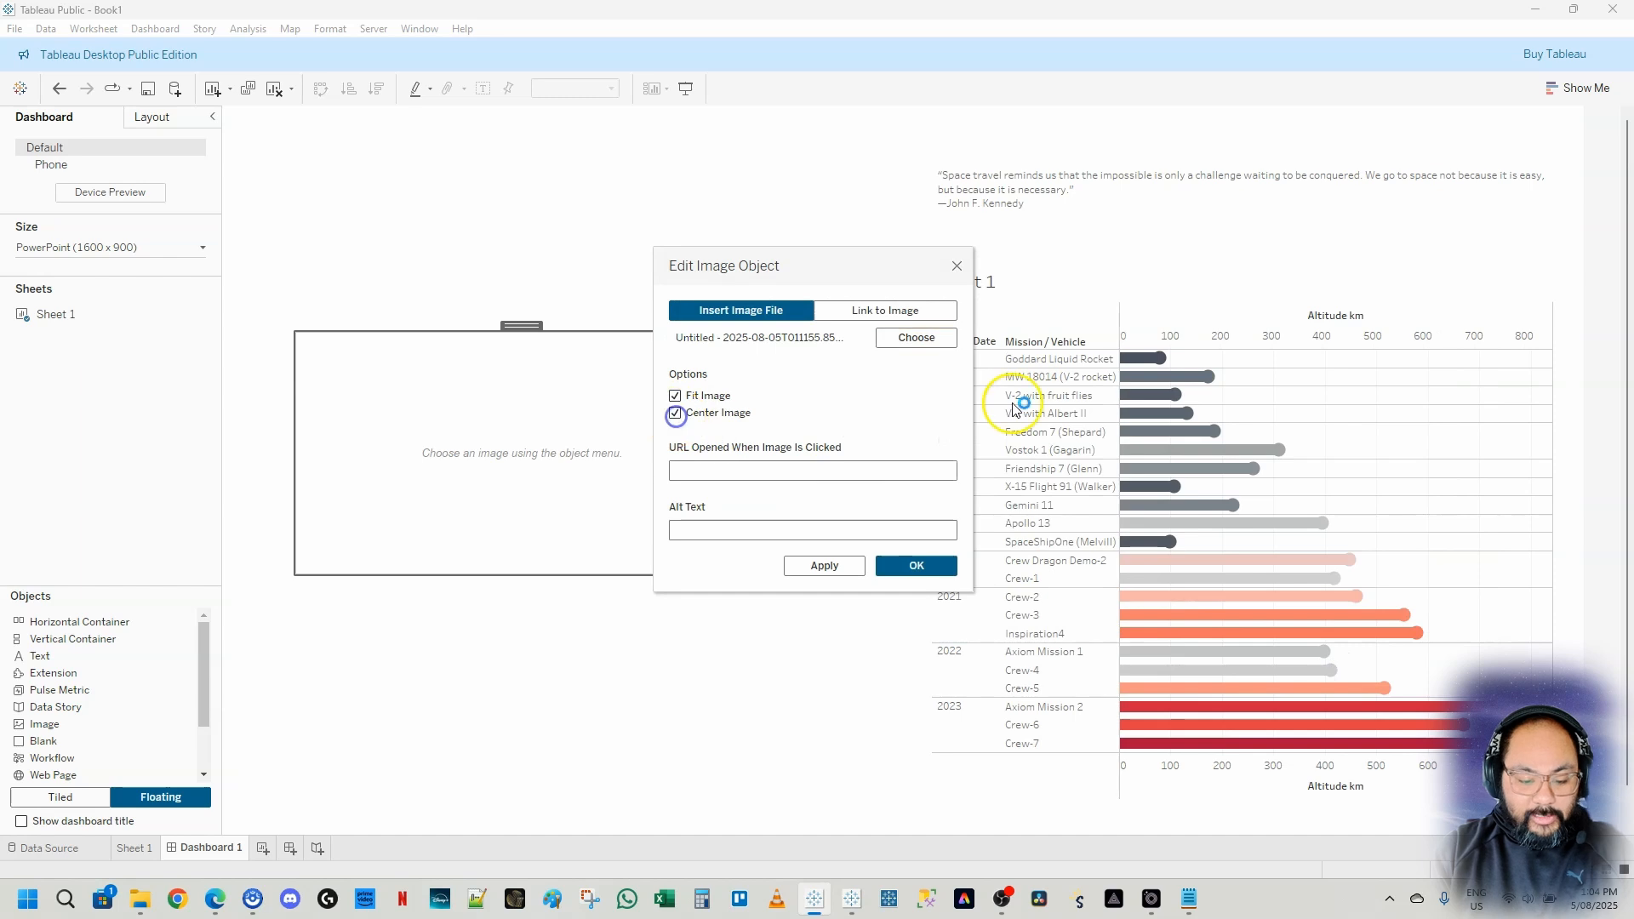
click(927, 567)
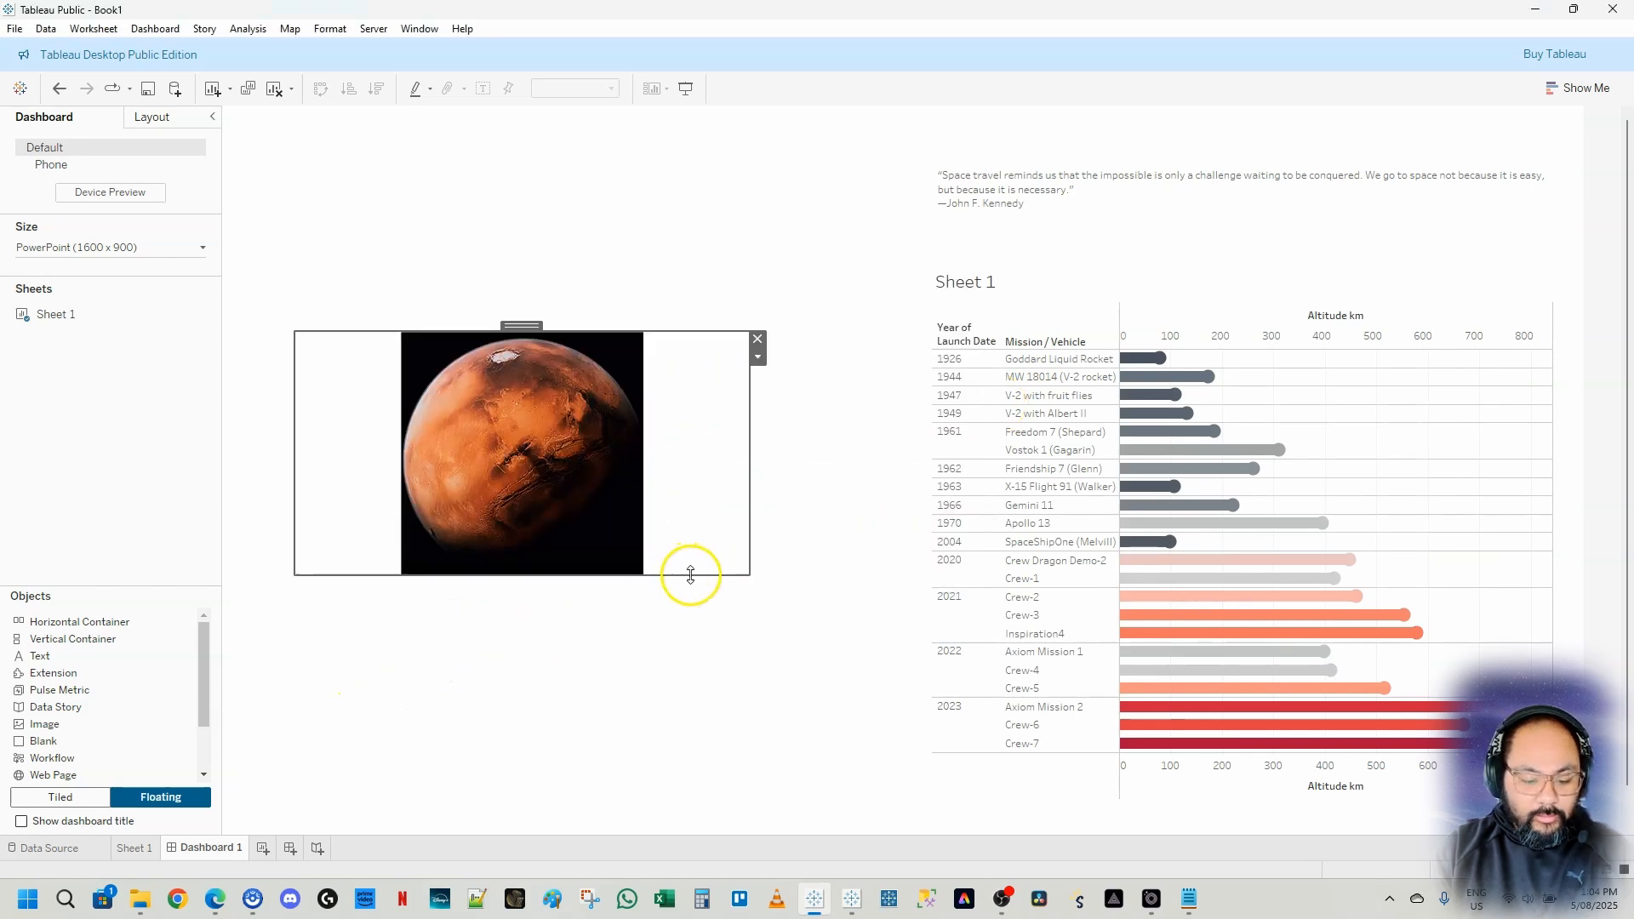
Enlarge the Mars image to fill the lower left of the dashboard
drag(690, 575, 696, 800)
drag(755, 559, 833, 572)
drag(564, 322, 569, 328)
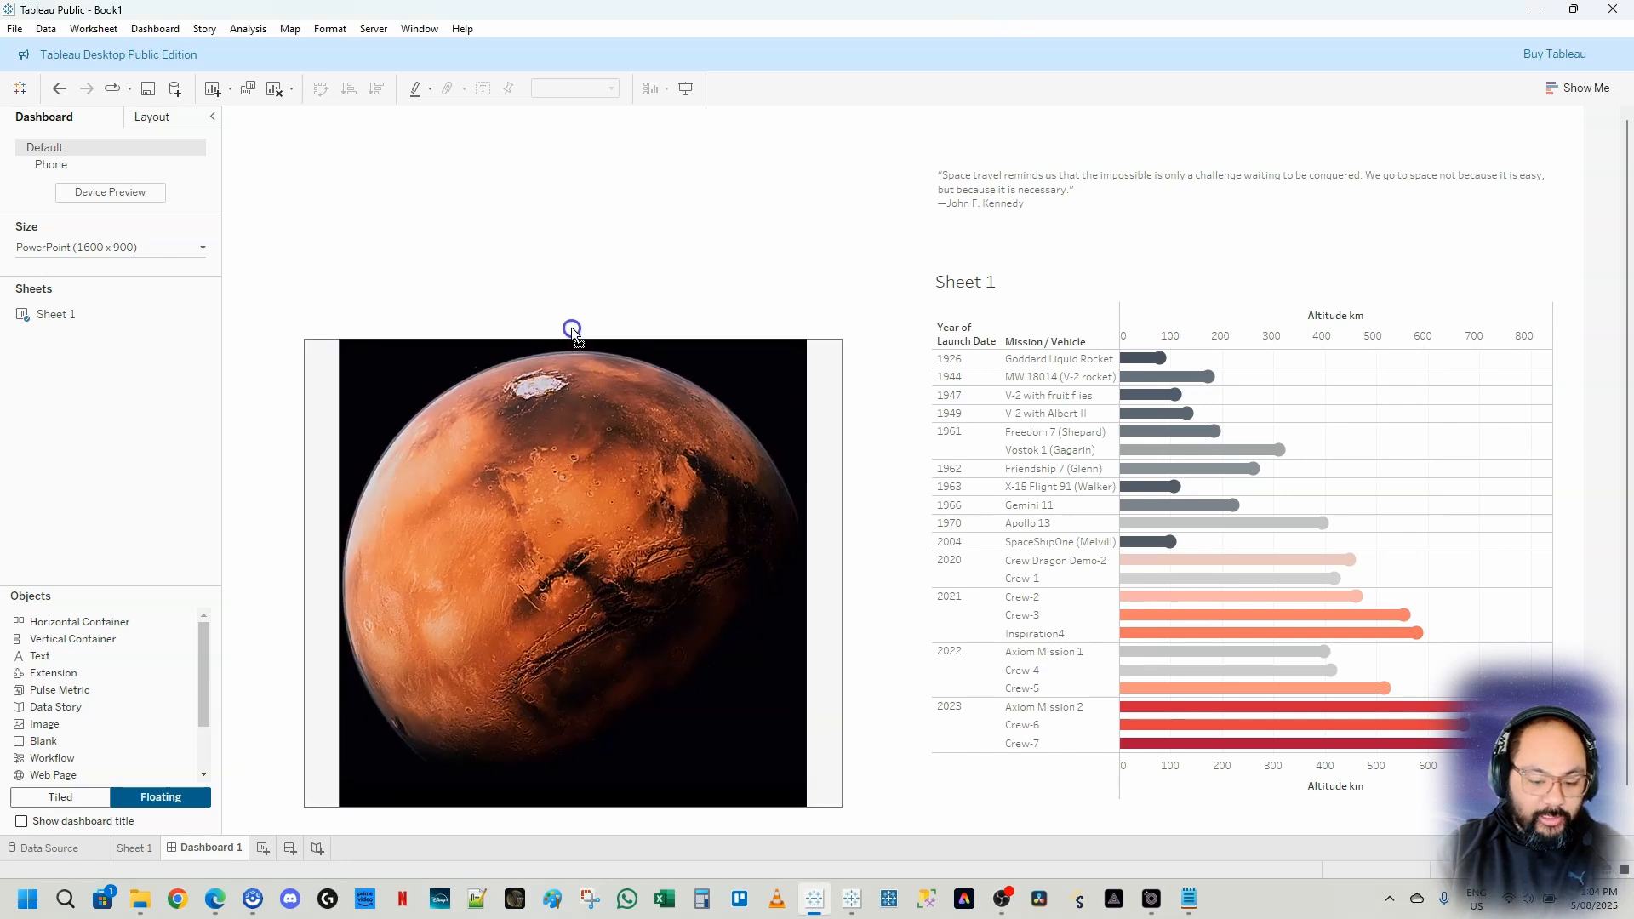
click(621, 281)
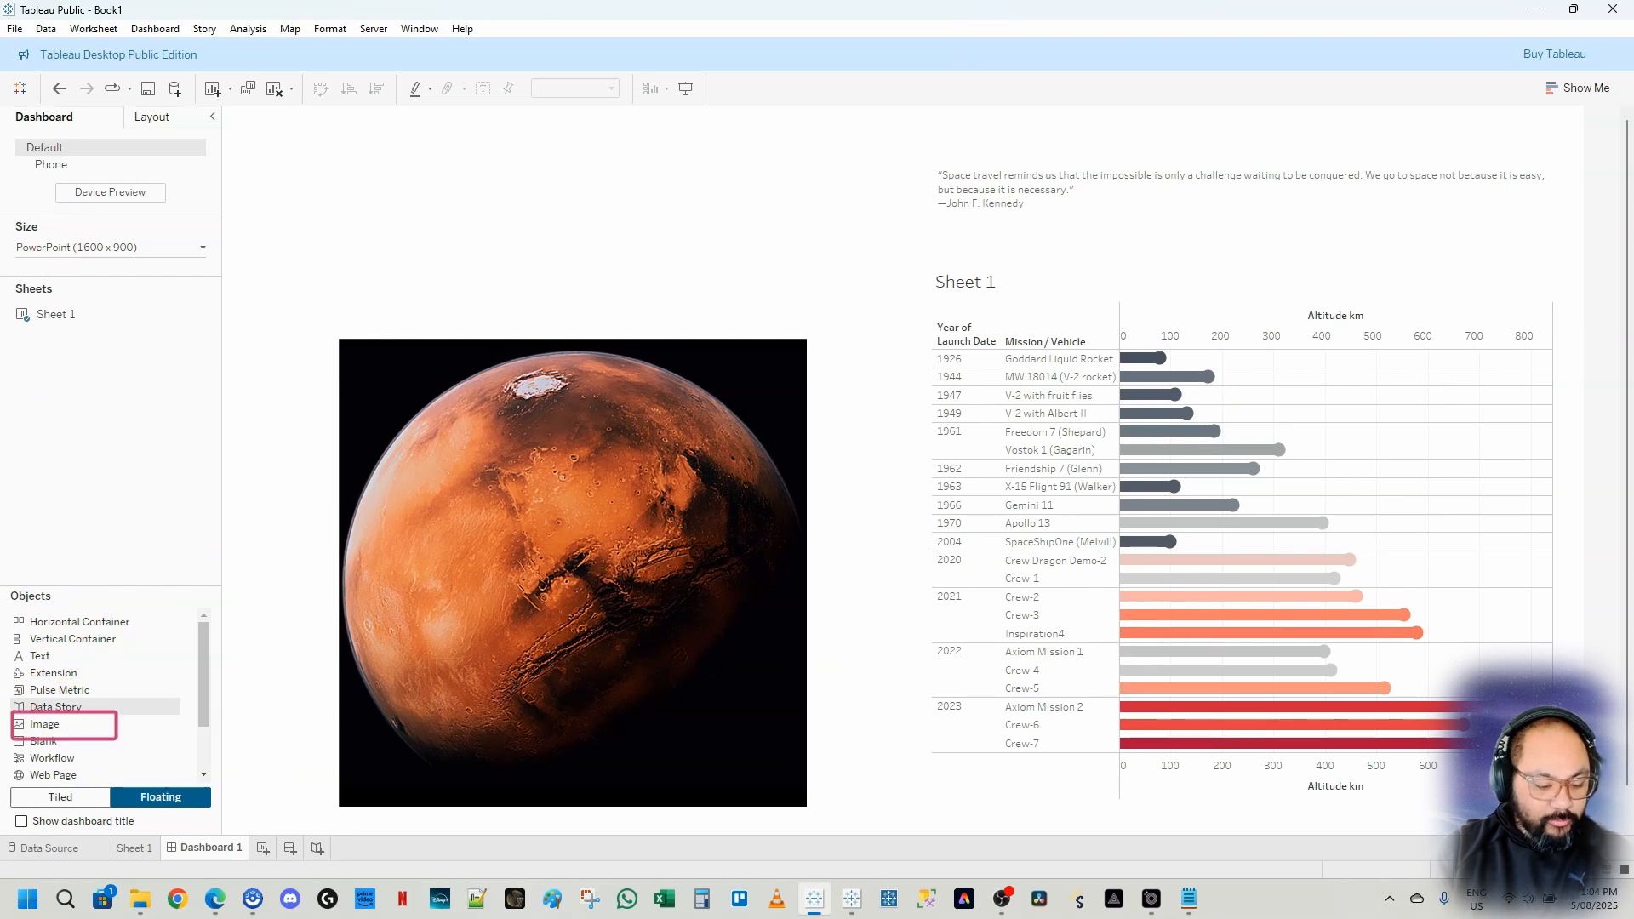
Add another floating Image object at the top left and insert Image 3, the Mission to Mars title graphic, fitted and centred
key(Escape)
drag(35, 734, 349, 125)
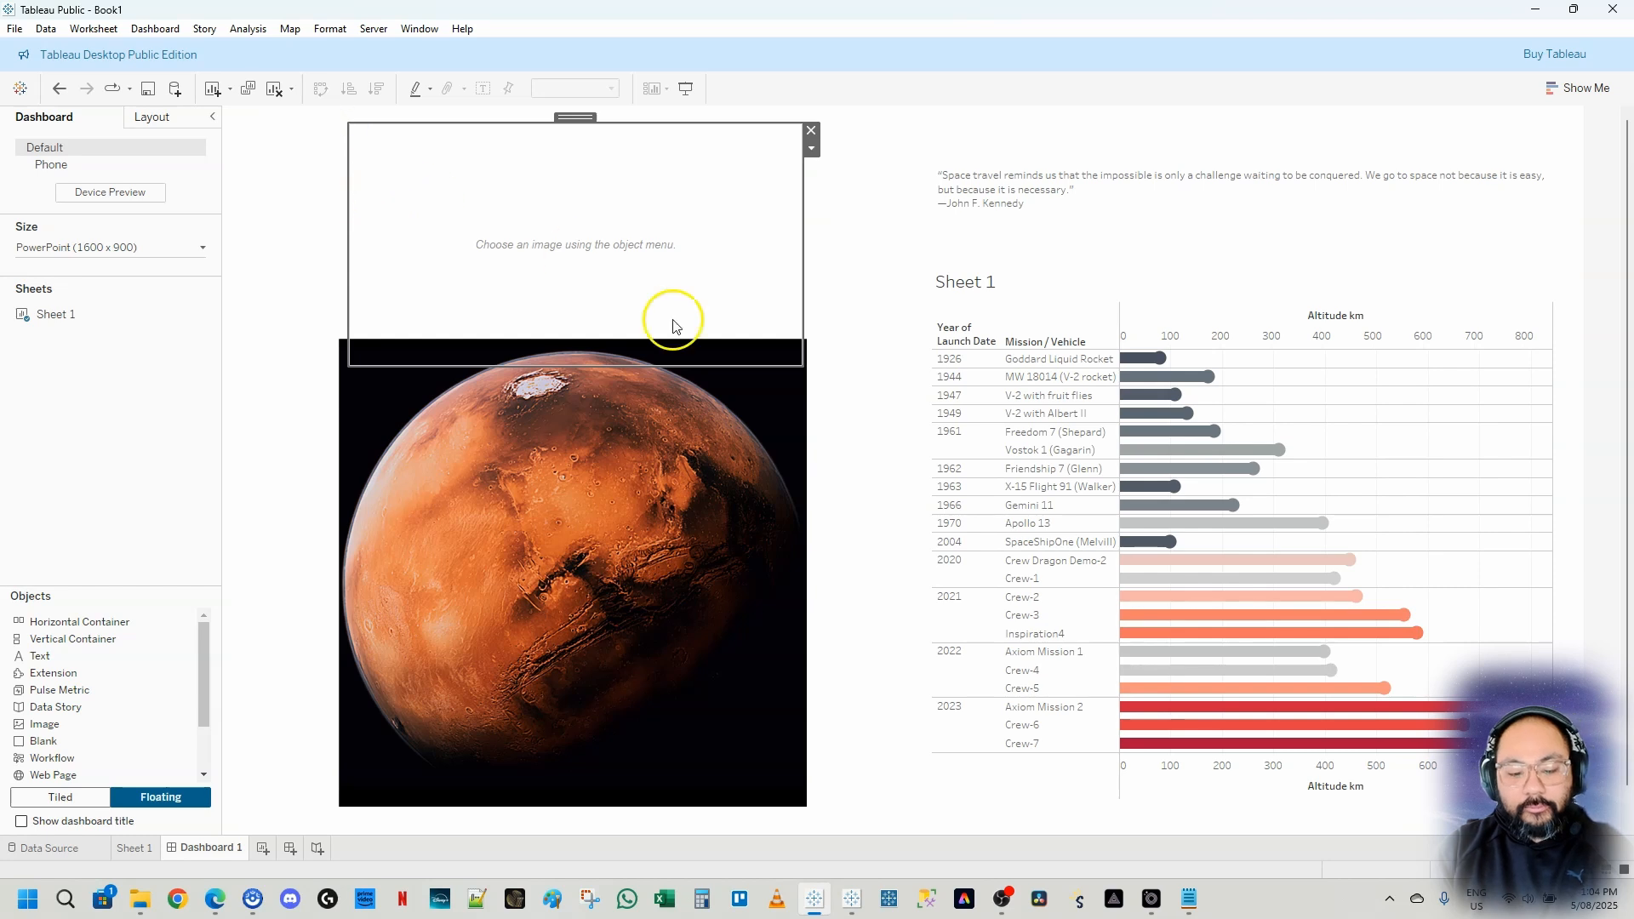
click(934, 339)
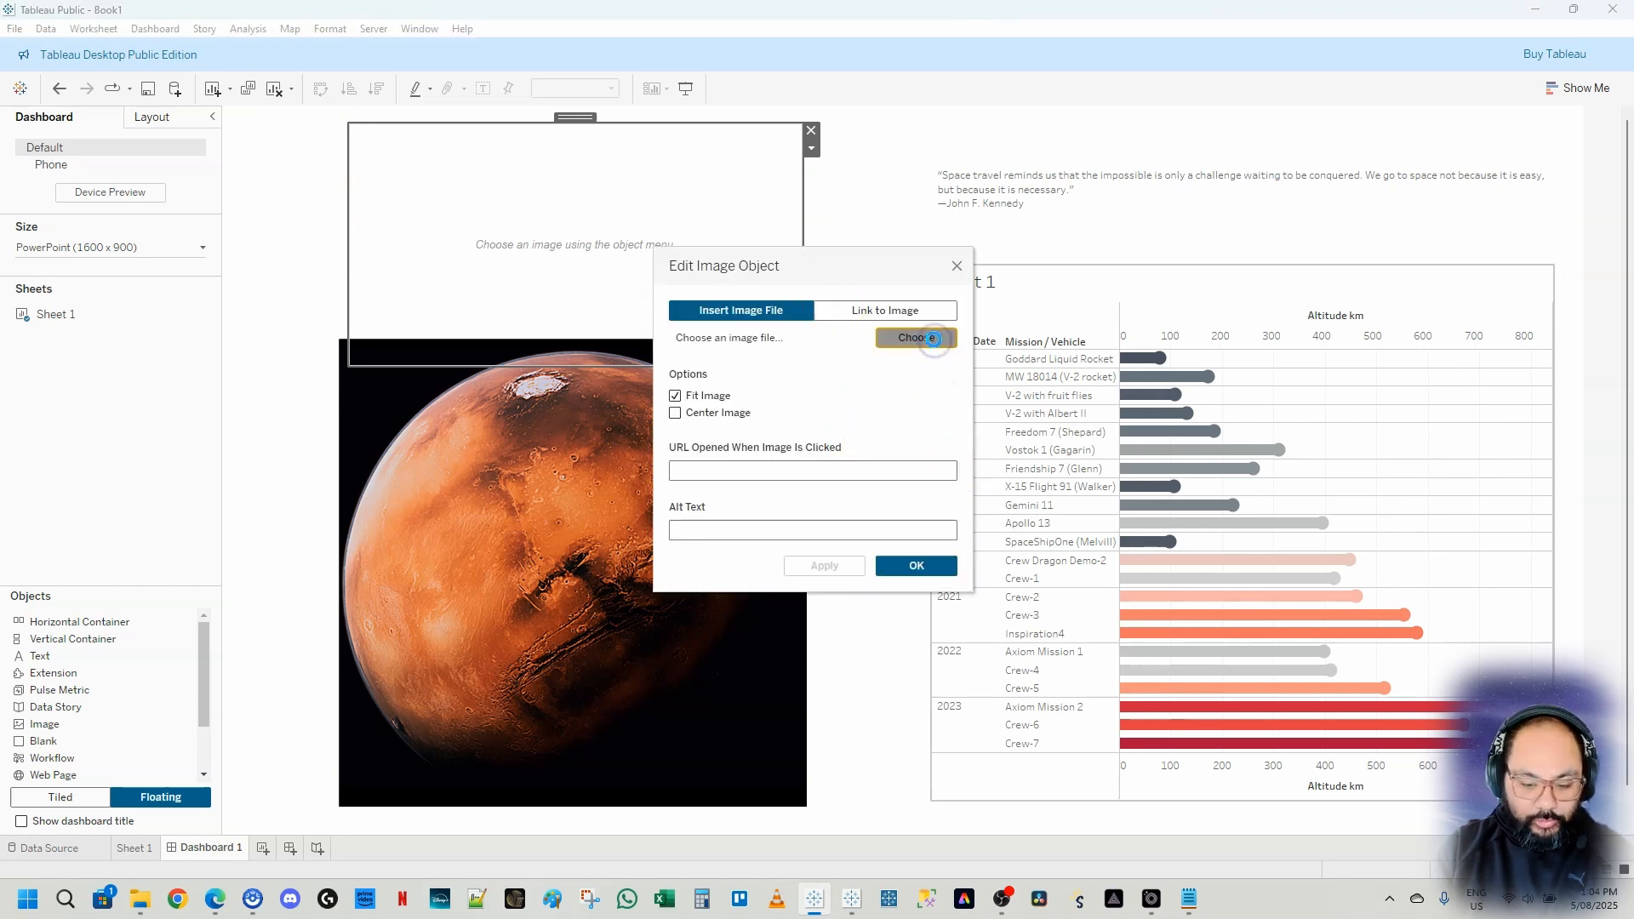
click(957, 416)
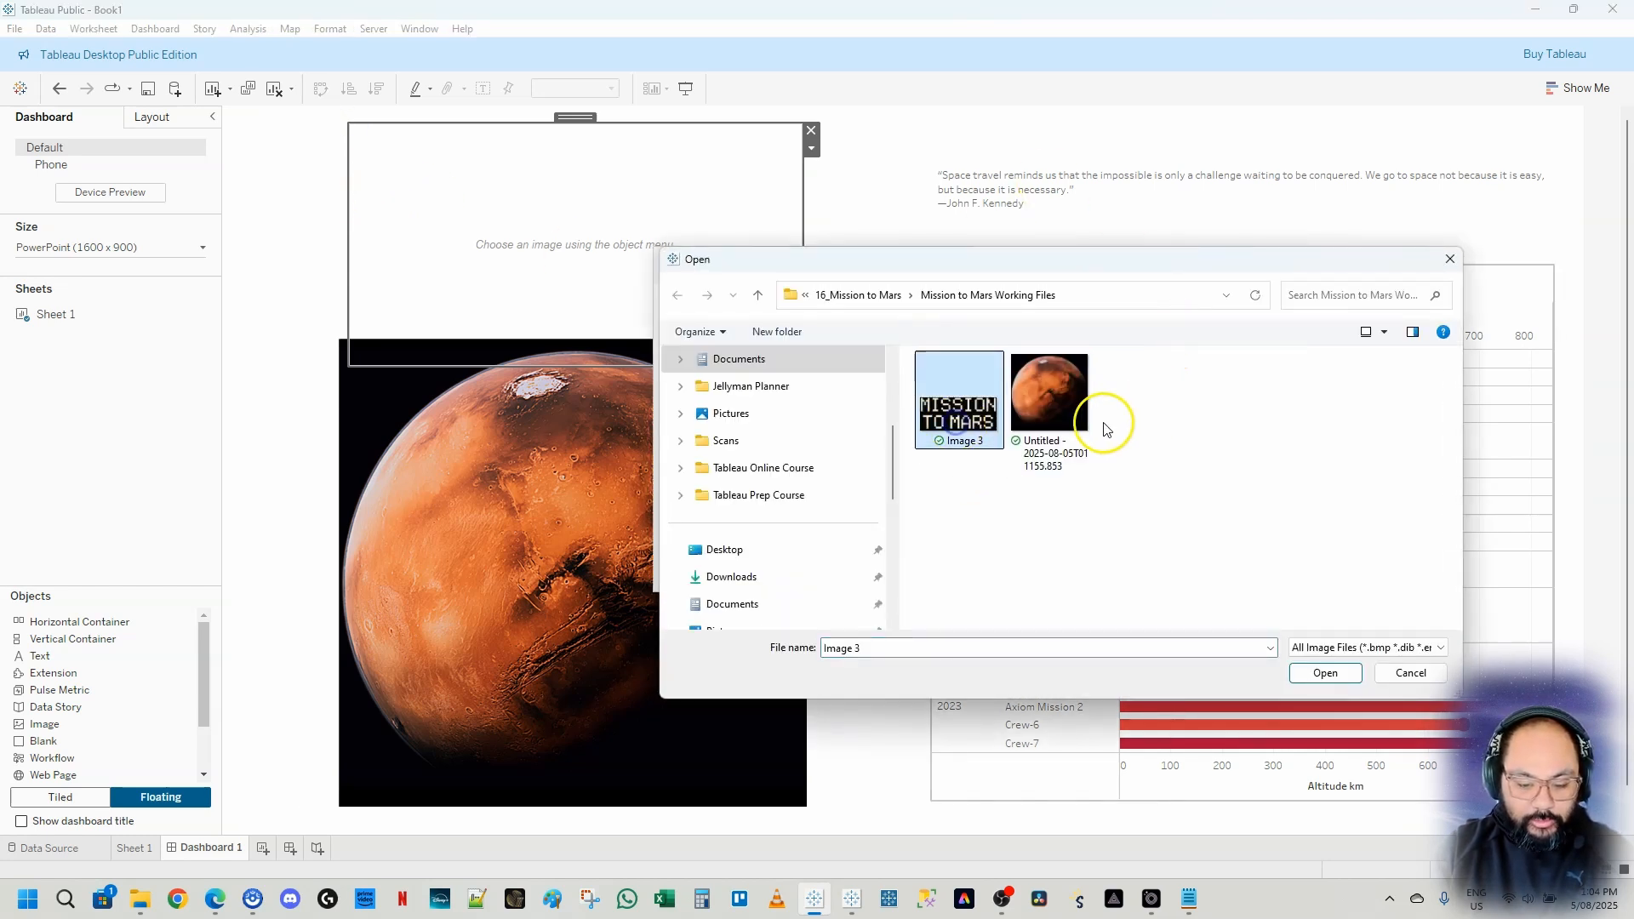
click(1326, 673)
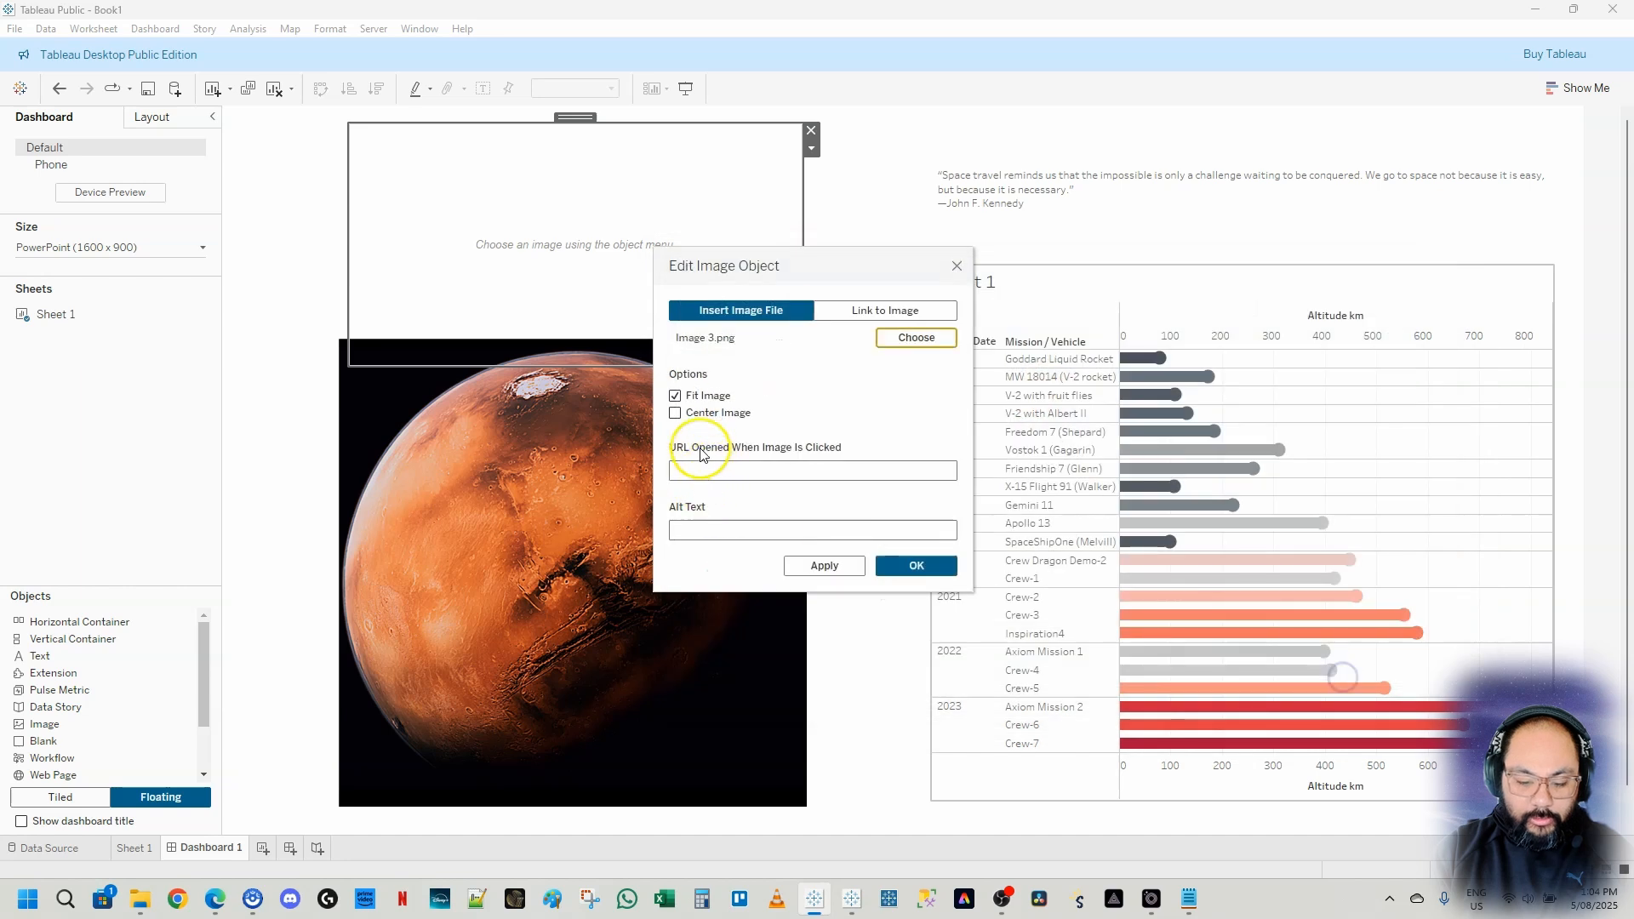
click(675, 397)
click(932, 566)
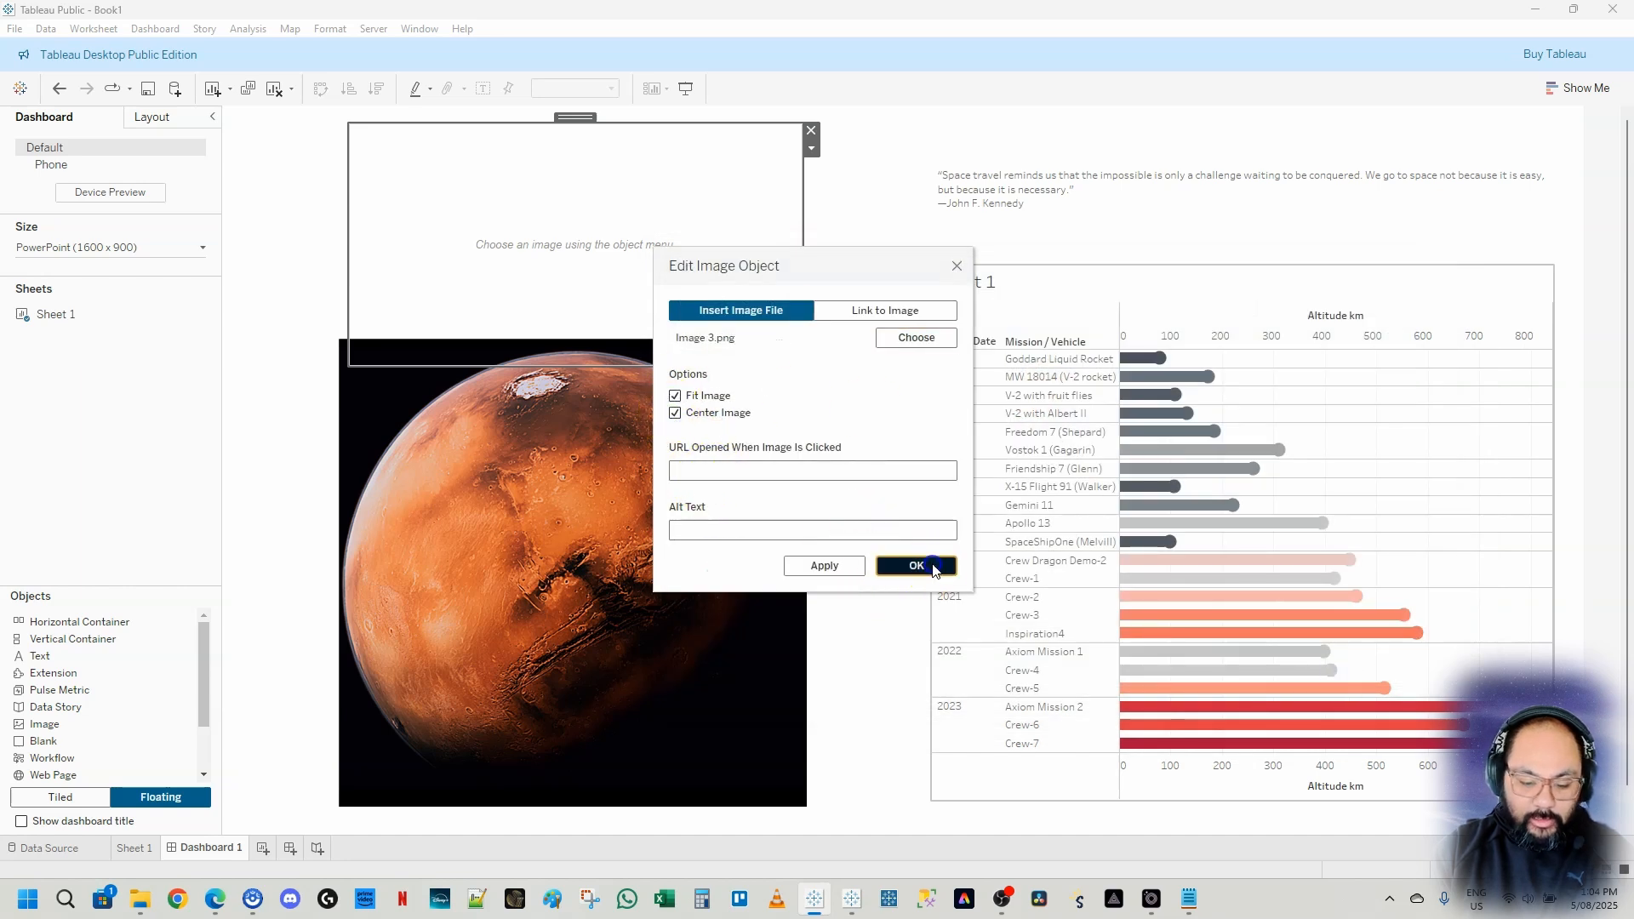
Move the Mission to Mars title image up to the top-left corner
drag(625, 345, 621, 303)
drag(574, 121, 572, 126)
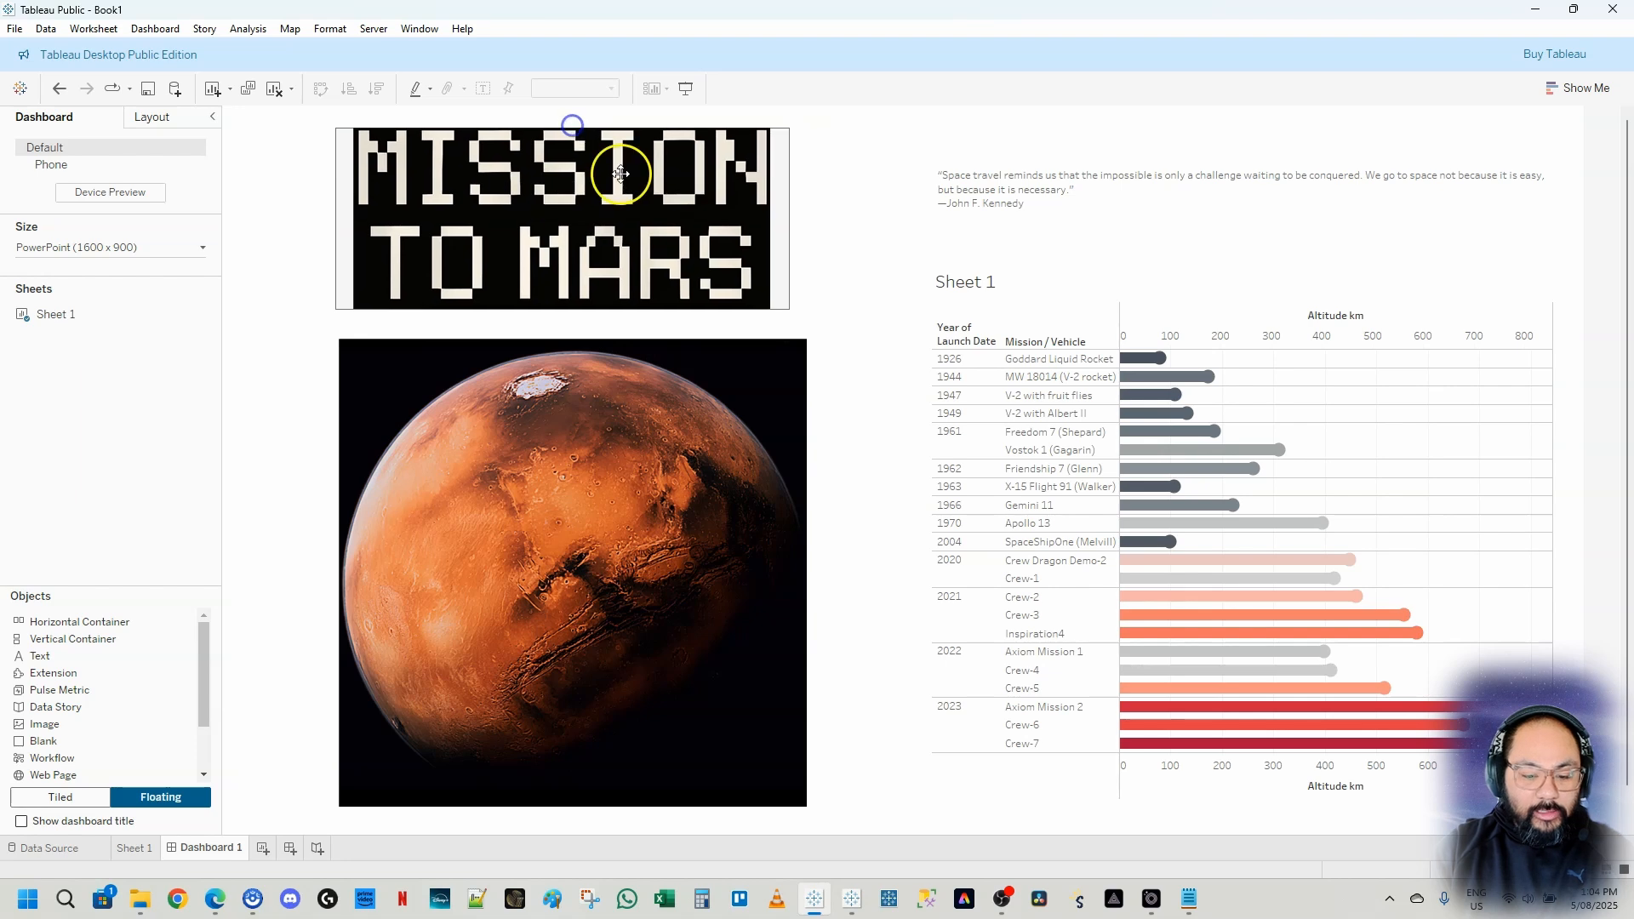
click(831, 257)
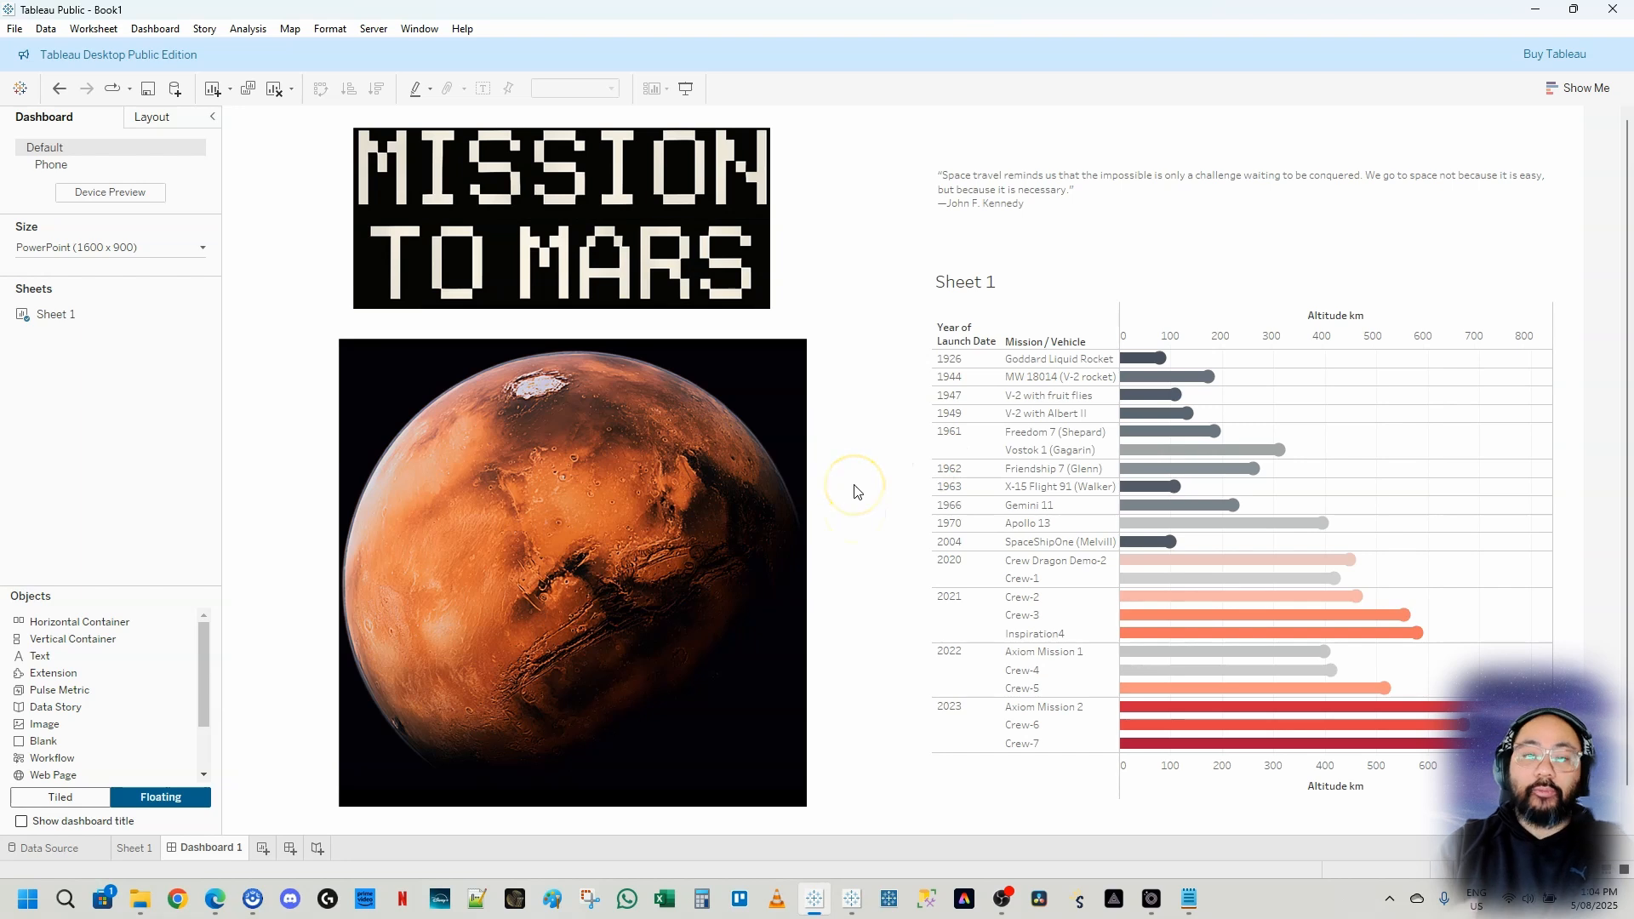
click(831, 208)
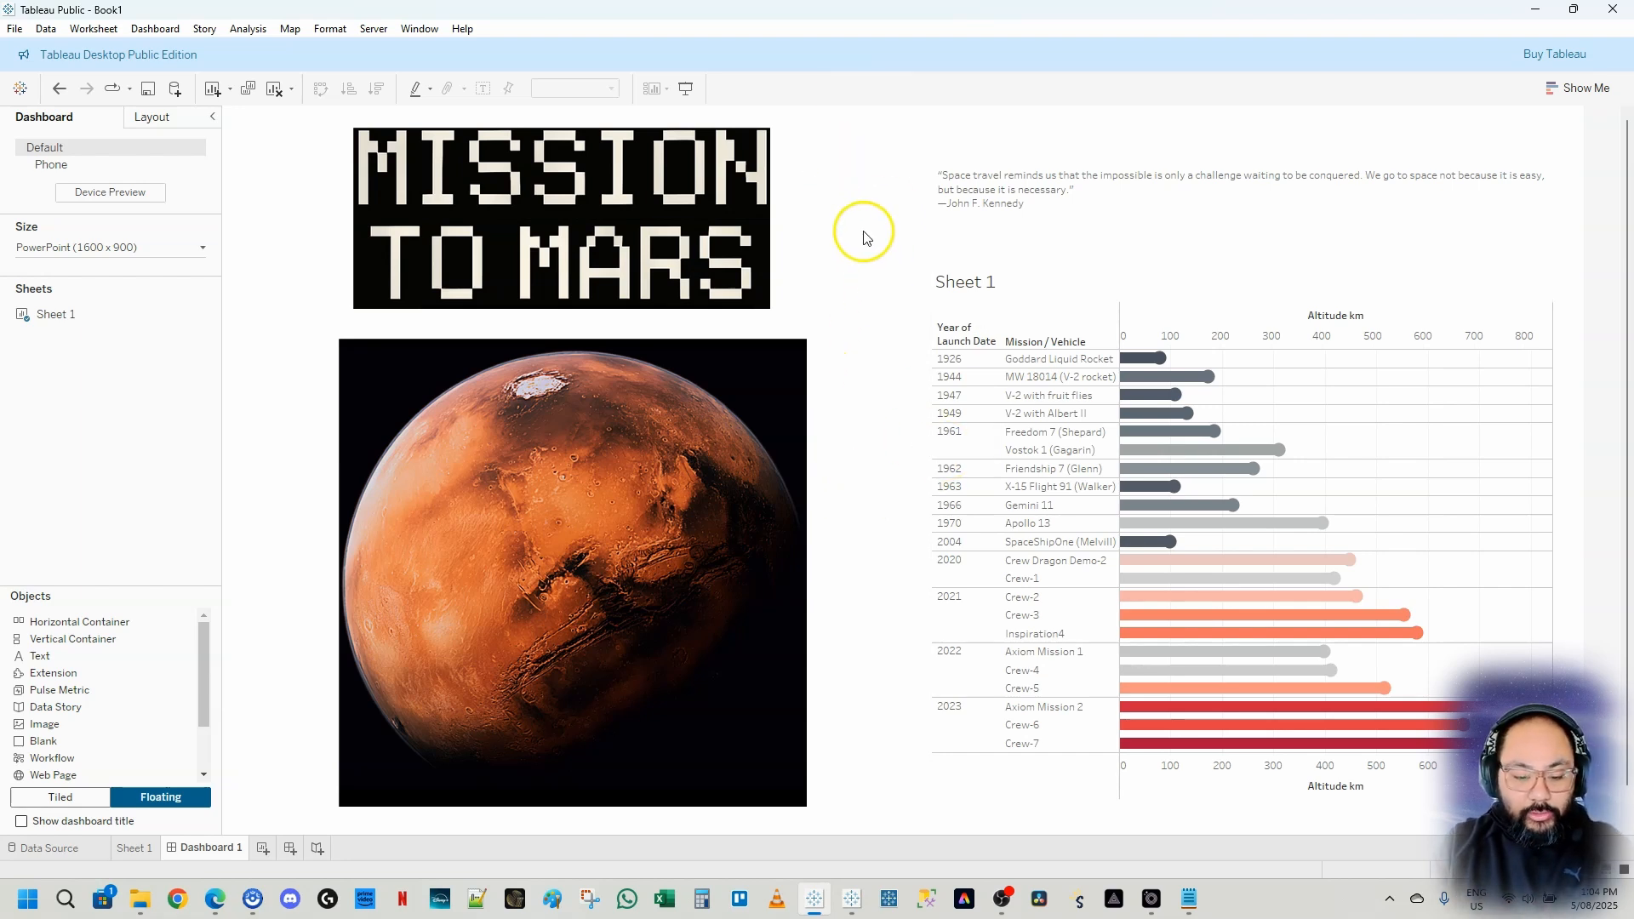
click(802, 364)
click(54, 145)
click(504, 457)
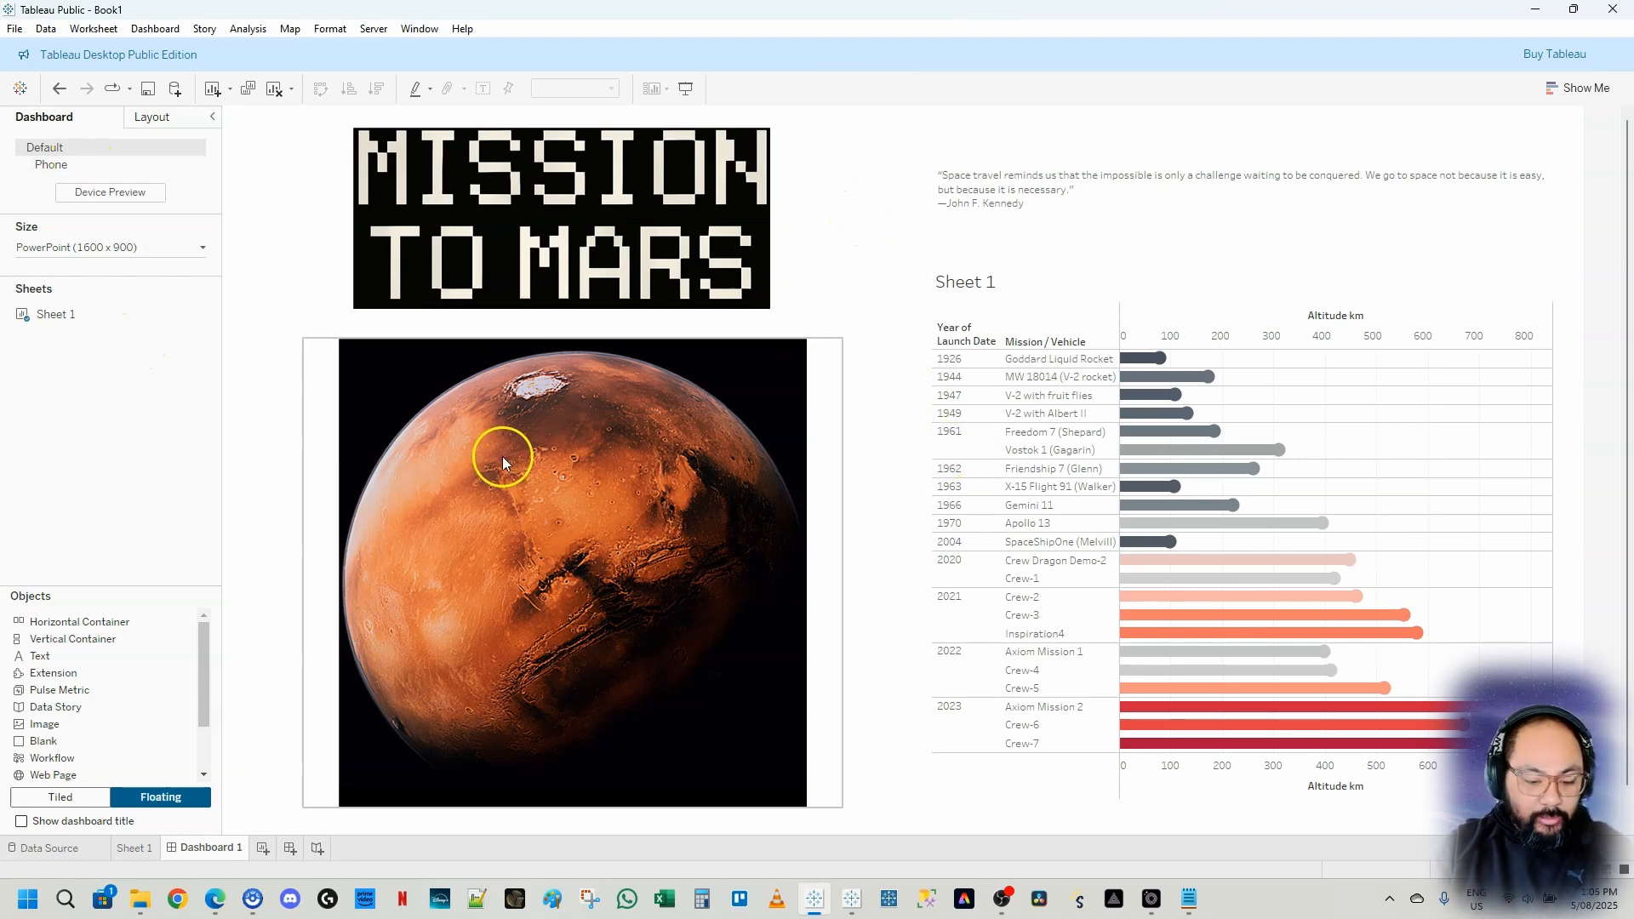
click(753, 349)
click(819, 194)
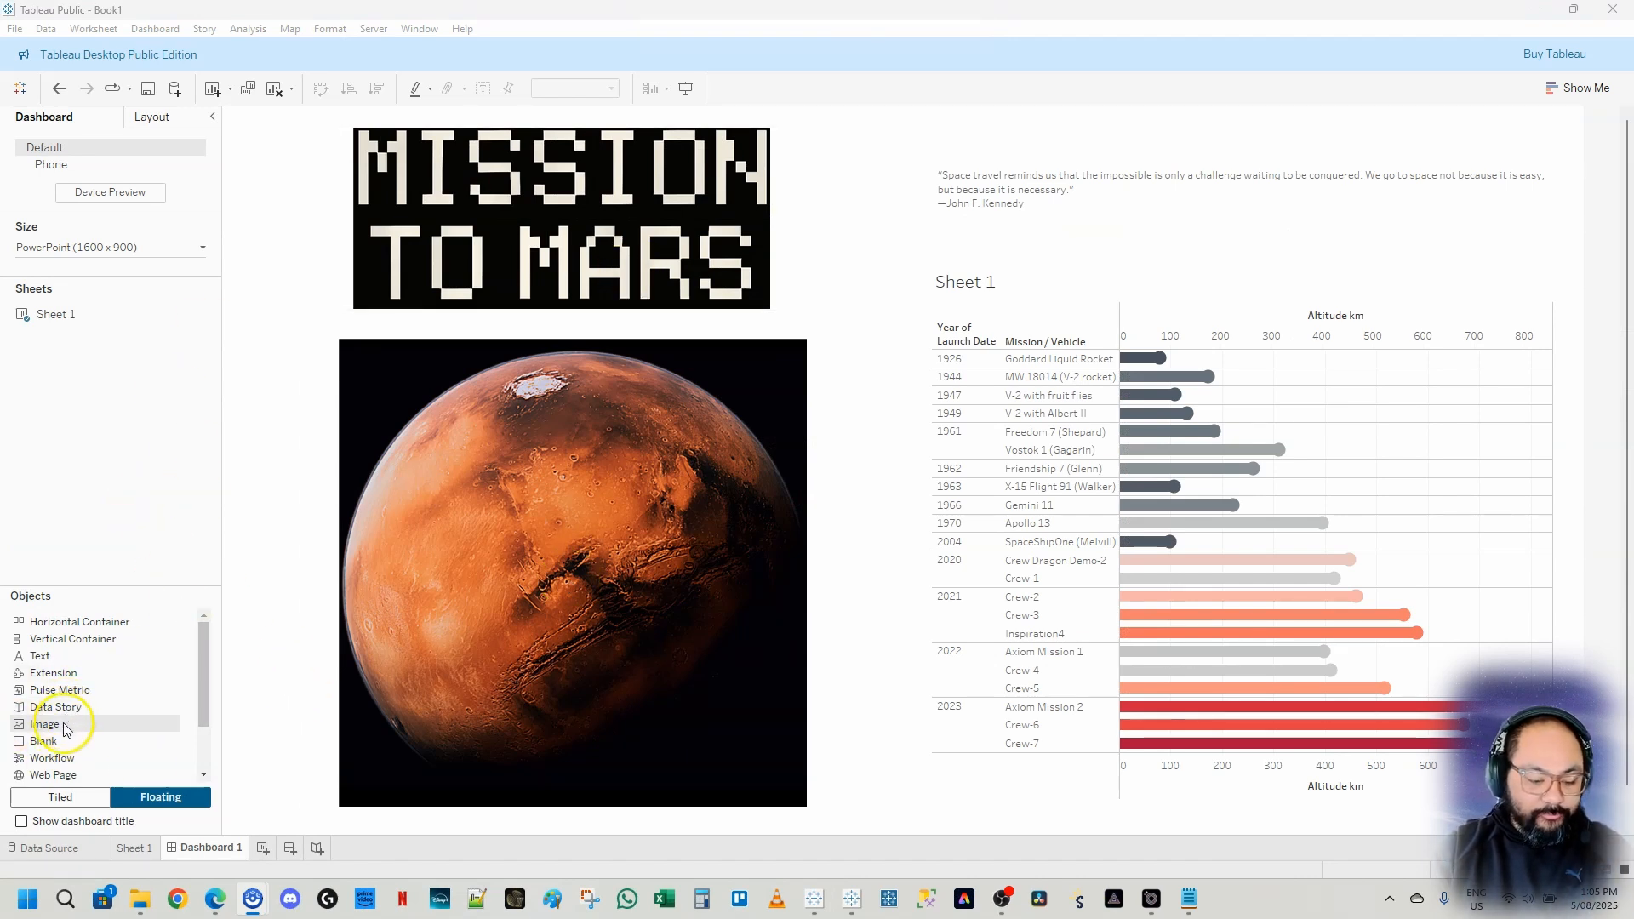
drag(61, 724, 373, 233)
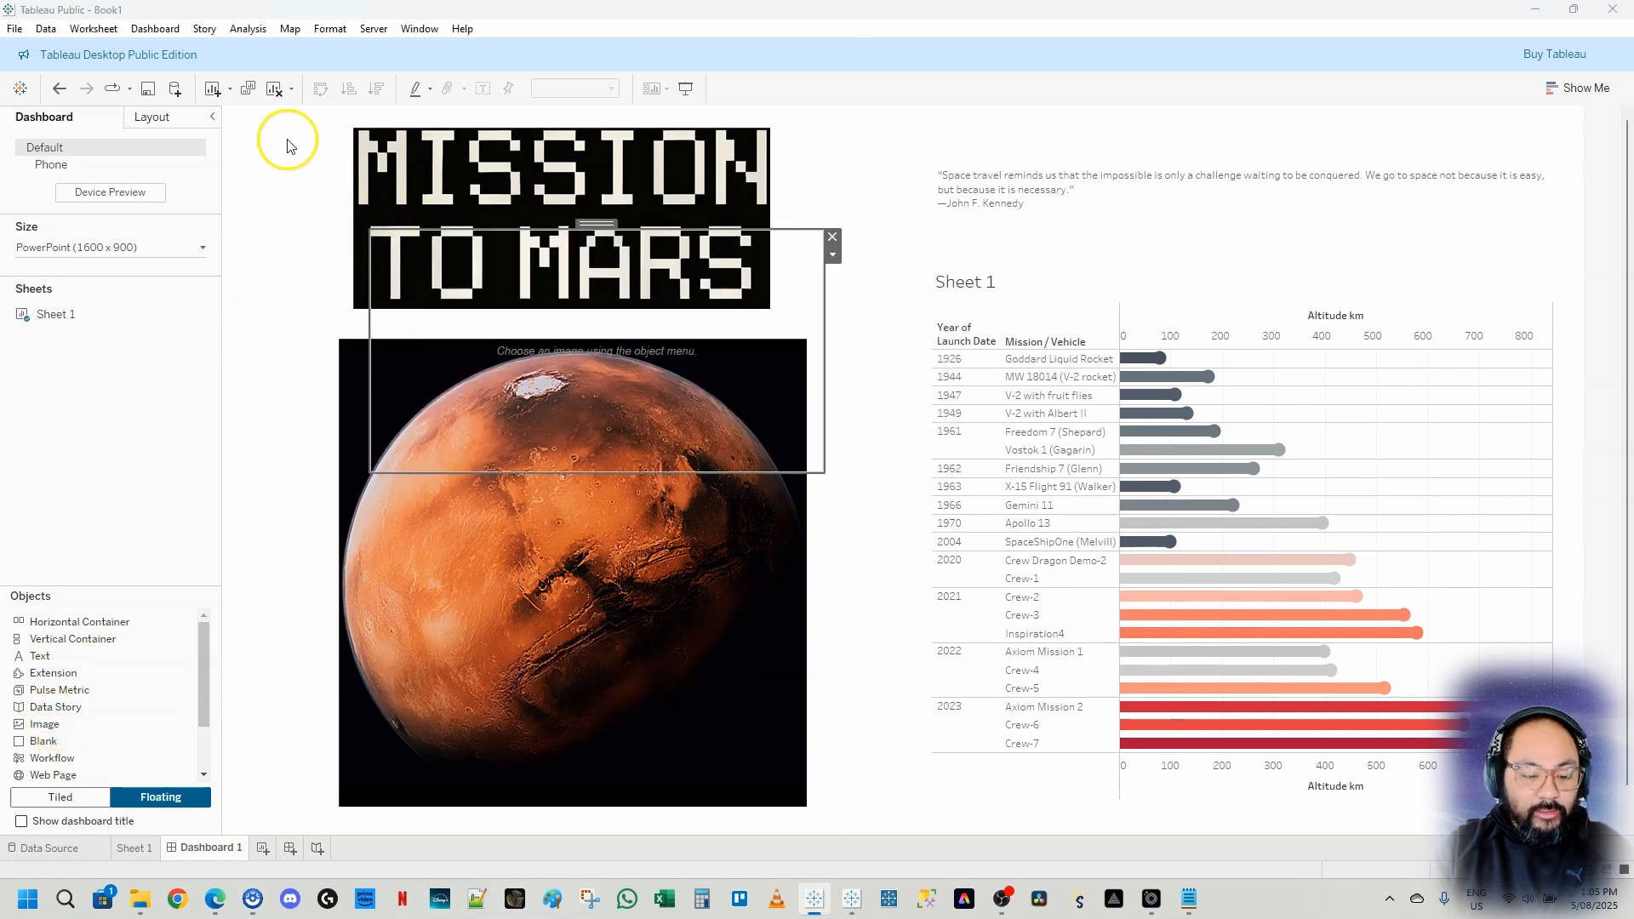
click(957, 268)
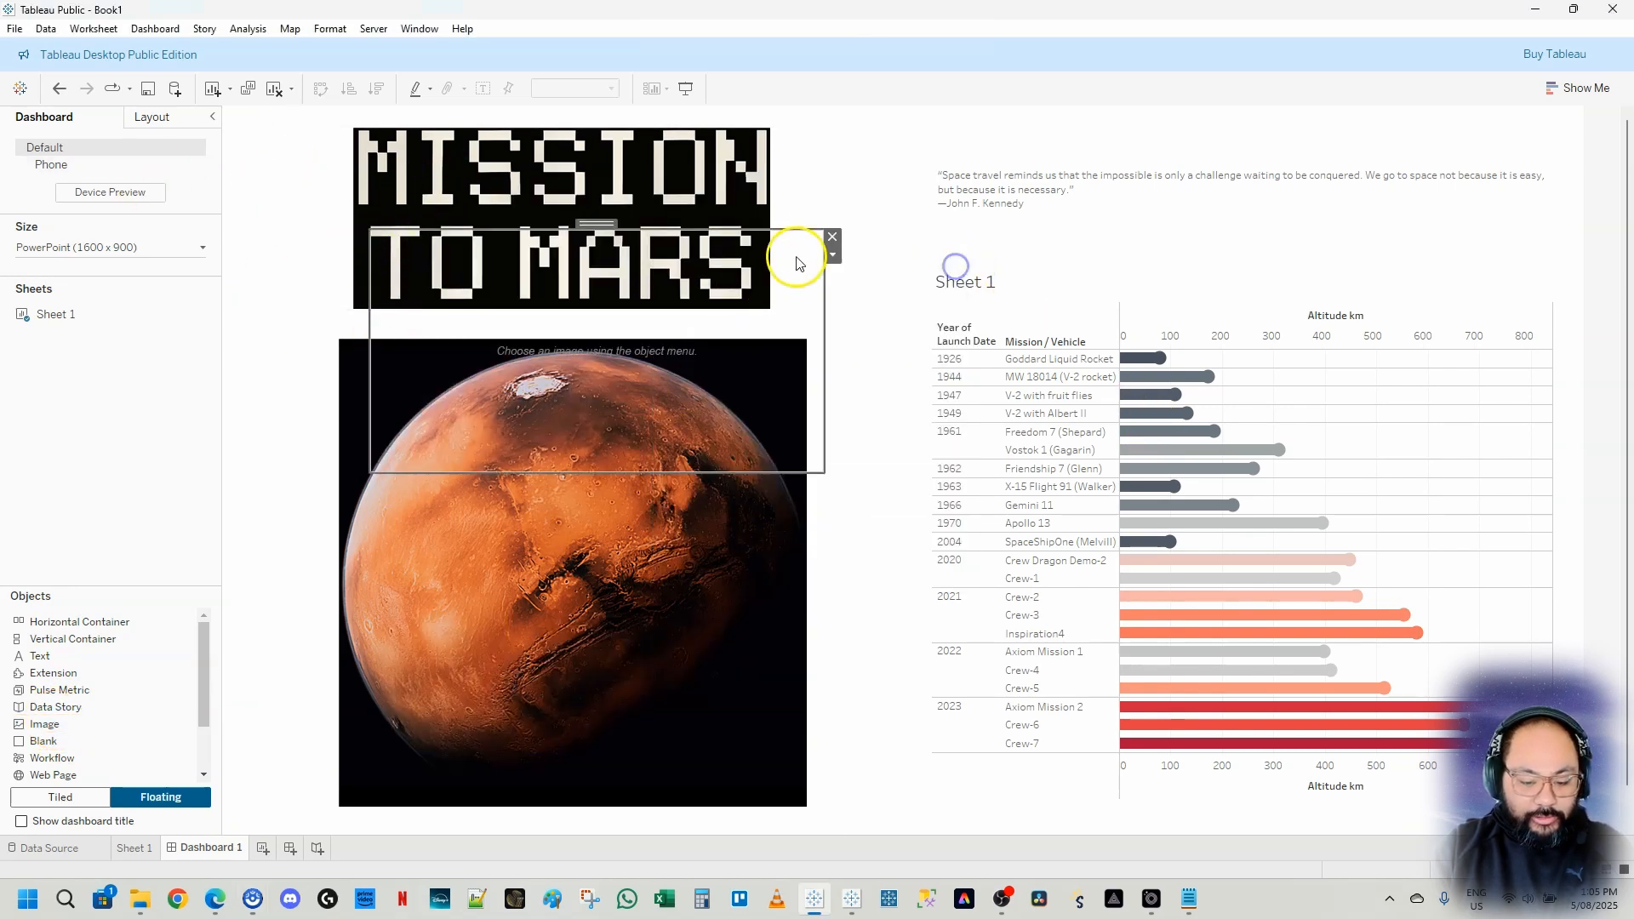
click(832, 241)
Try adding a floating Blank object with a black background over the top-left of the dashboard, then delete it
drag(44, 724, 584, 361)
click(164, 116)
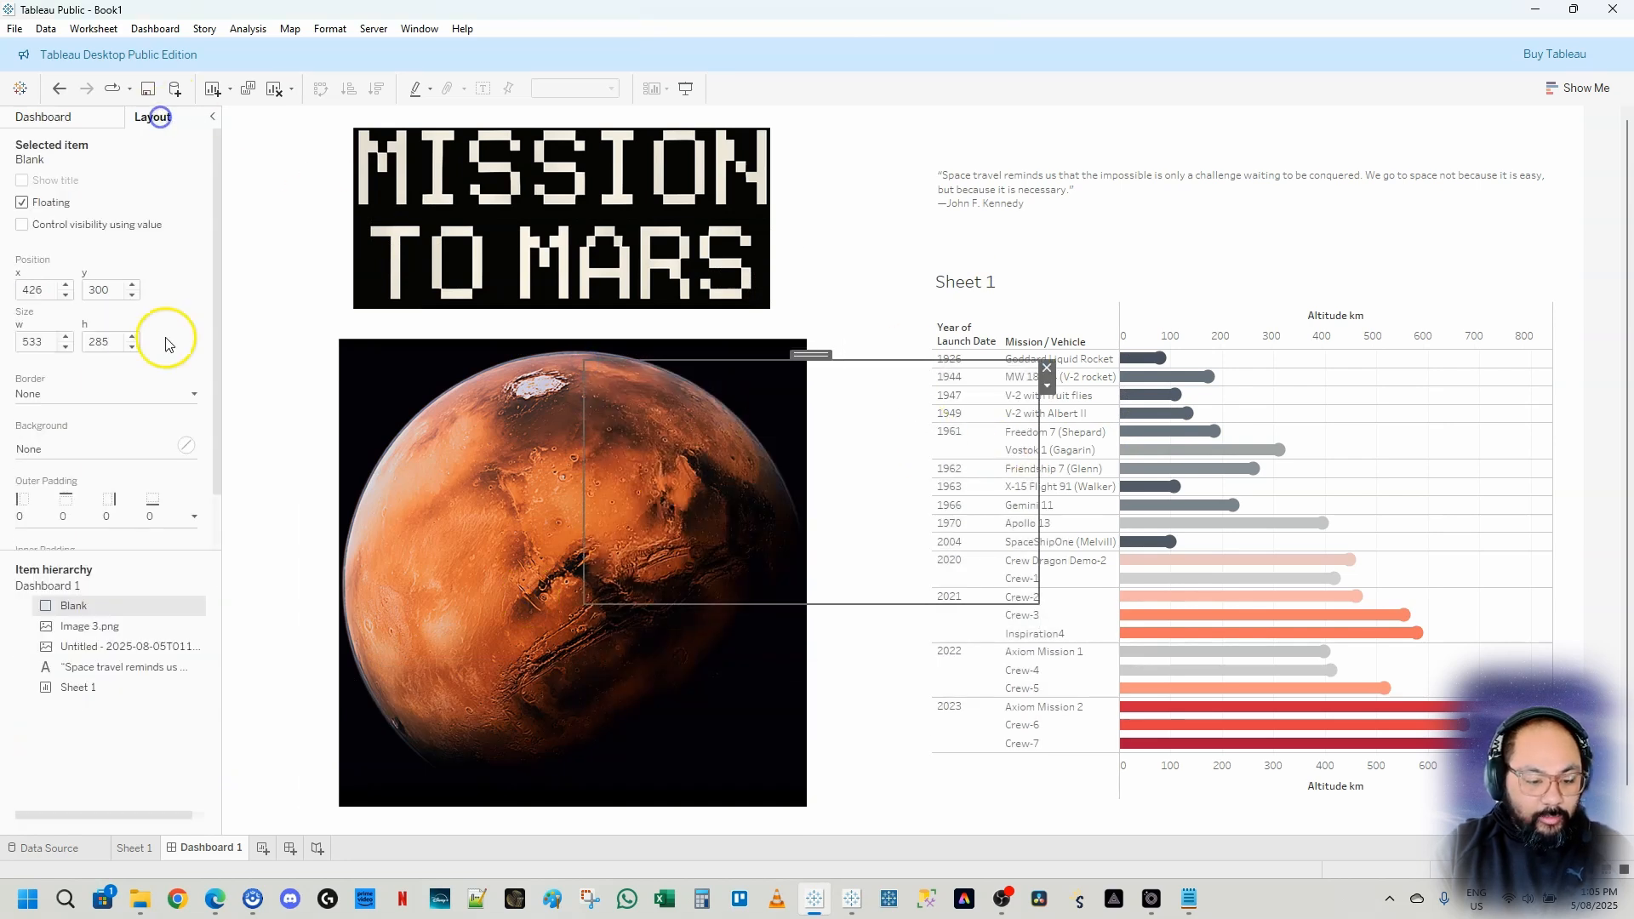
click(59, 449)
click(34, 506)
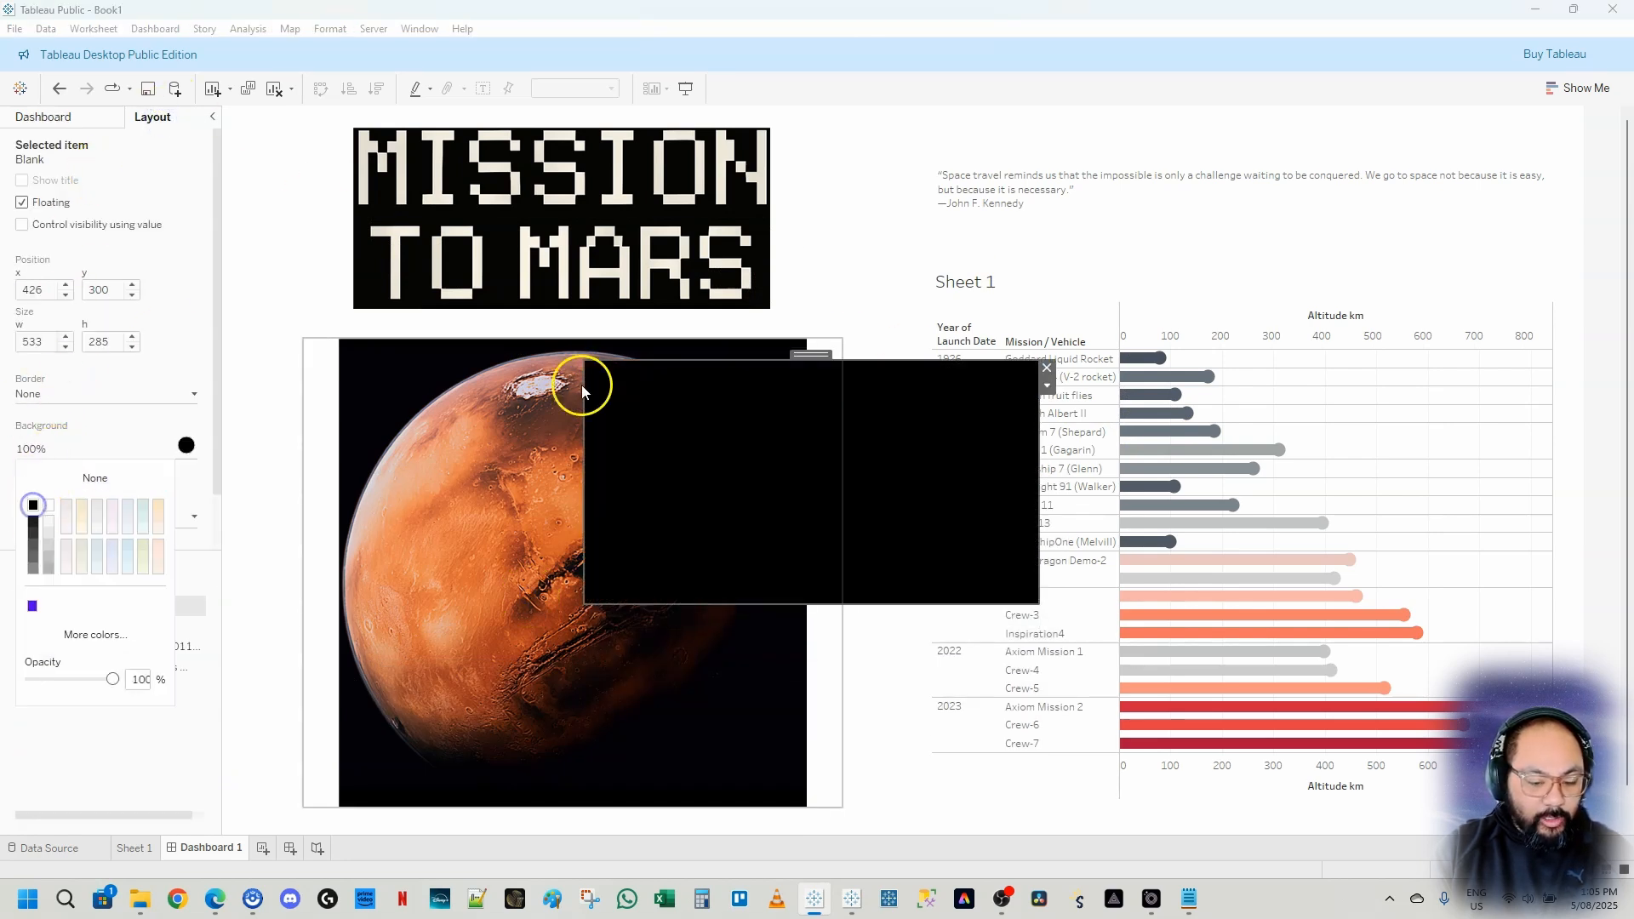
drag(584, 363, 228, 107)
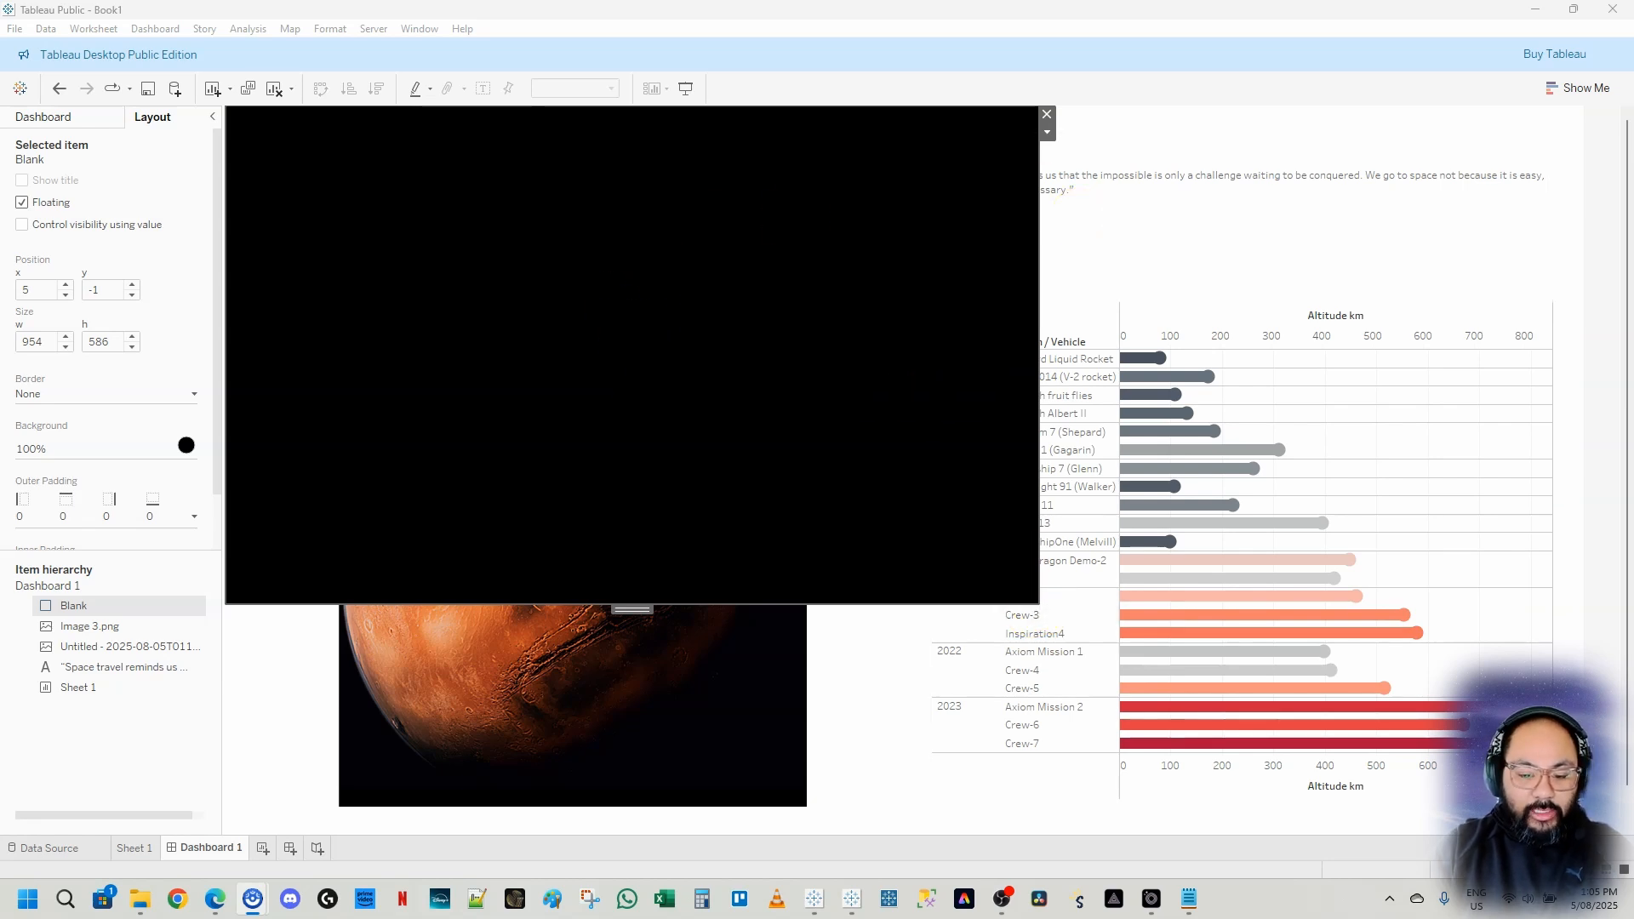
key(Delete)
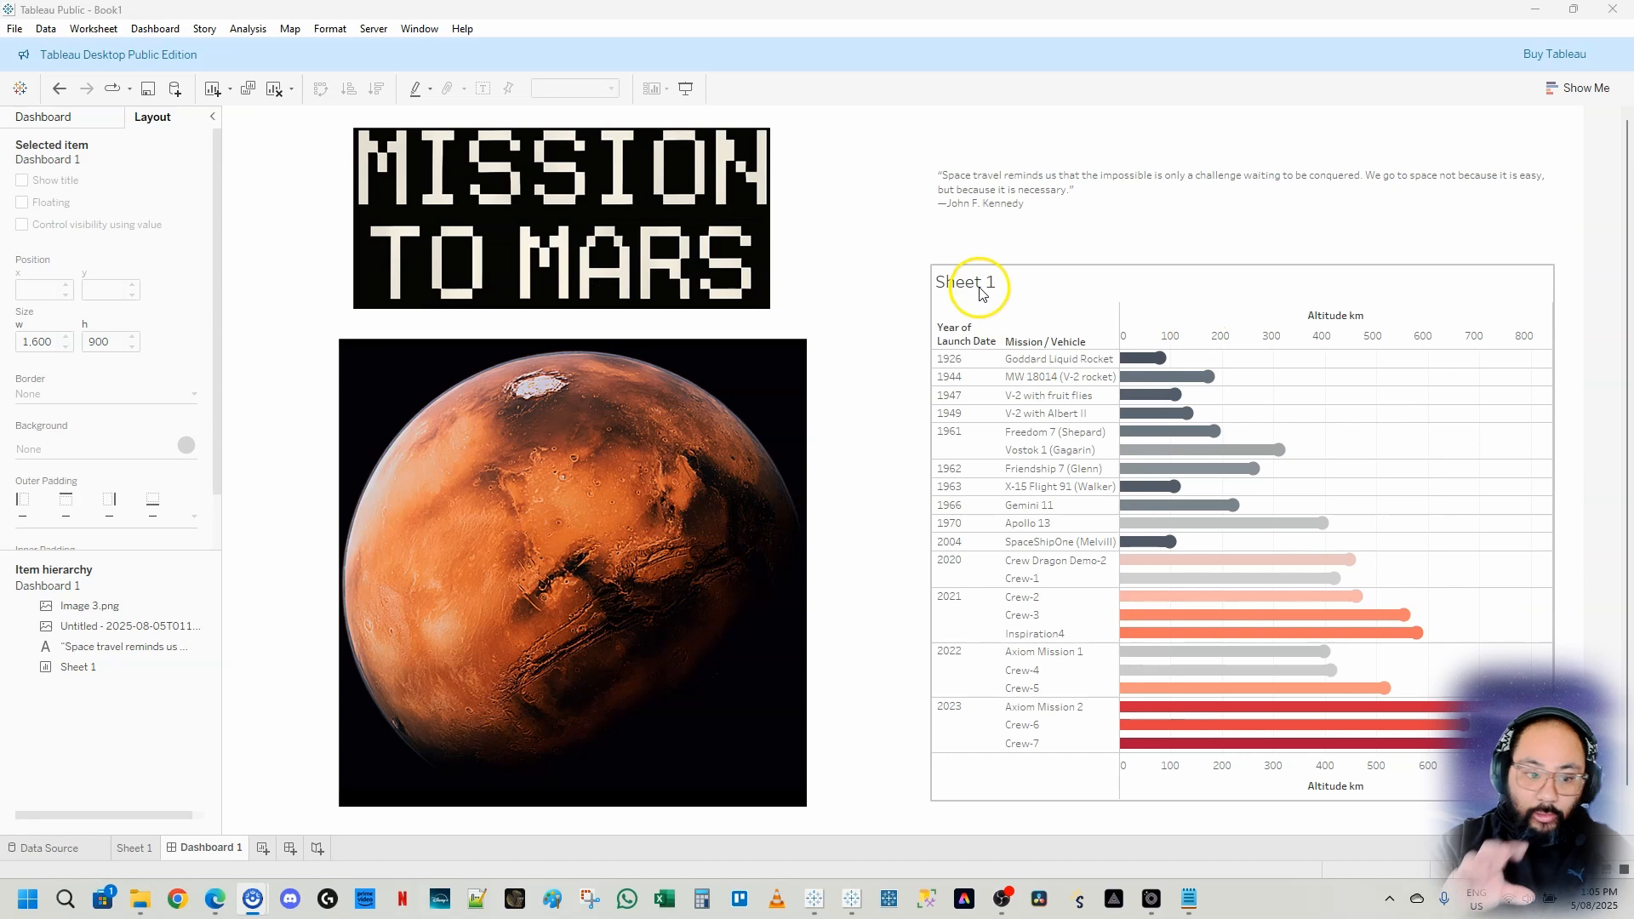
Add a tiled Blank object filling the dashboard and give it a black background
click(75, 115)
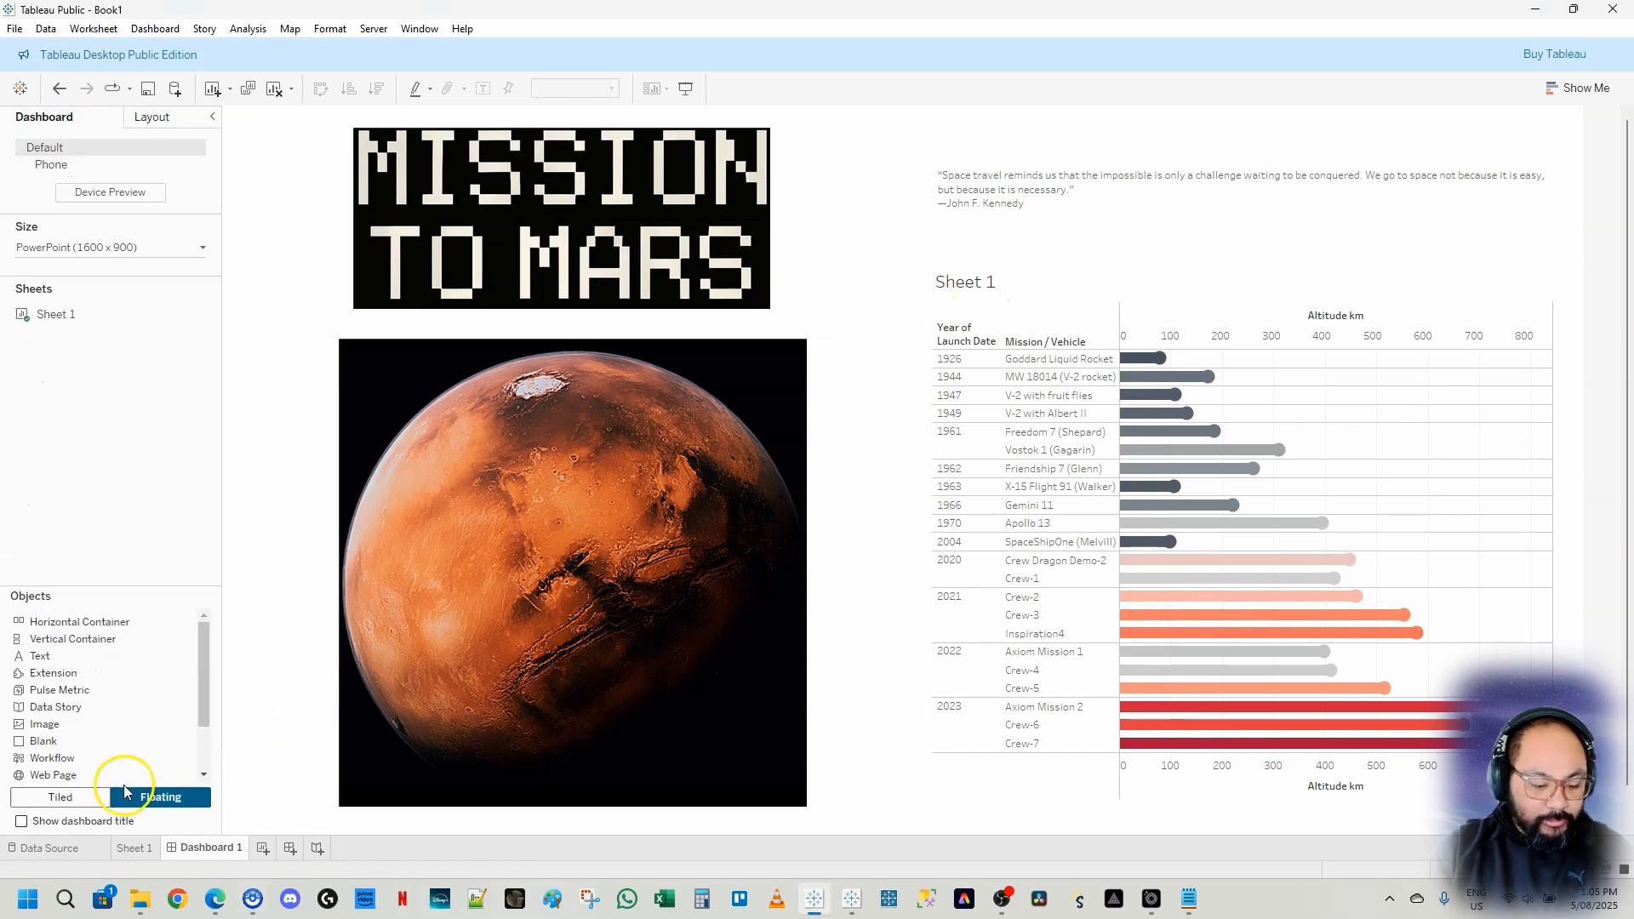
click(62, 797)
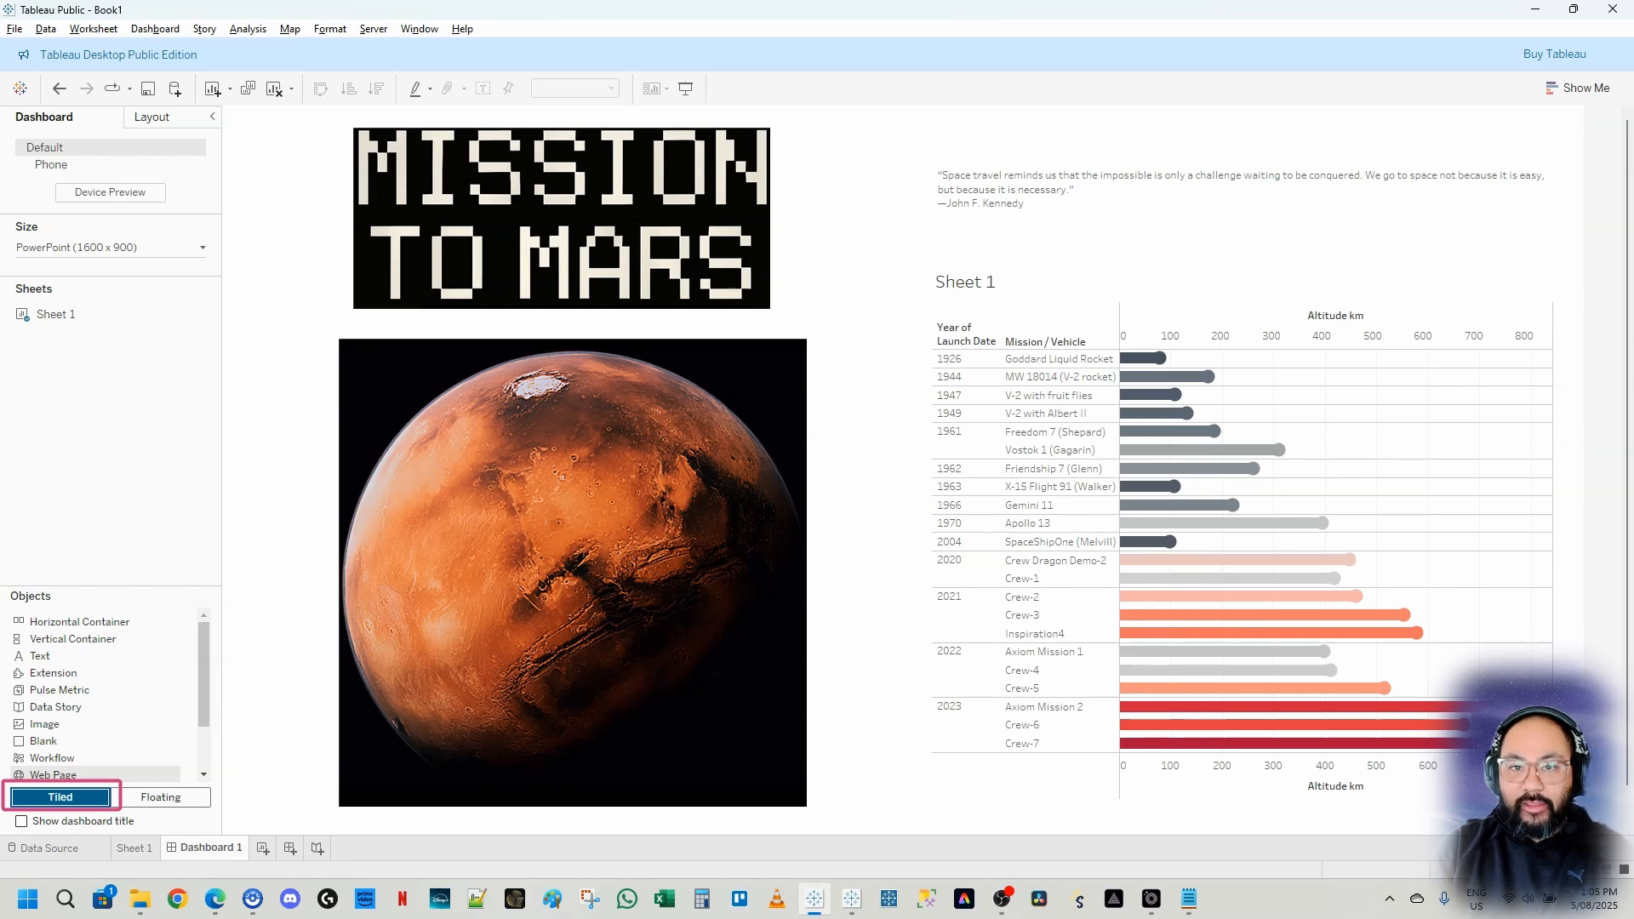
drag(51, 743, 82, 733)
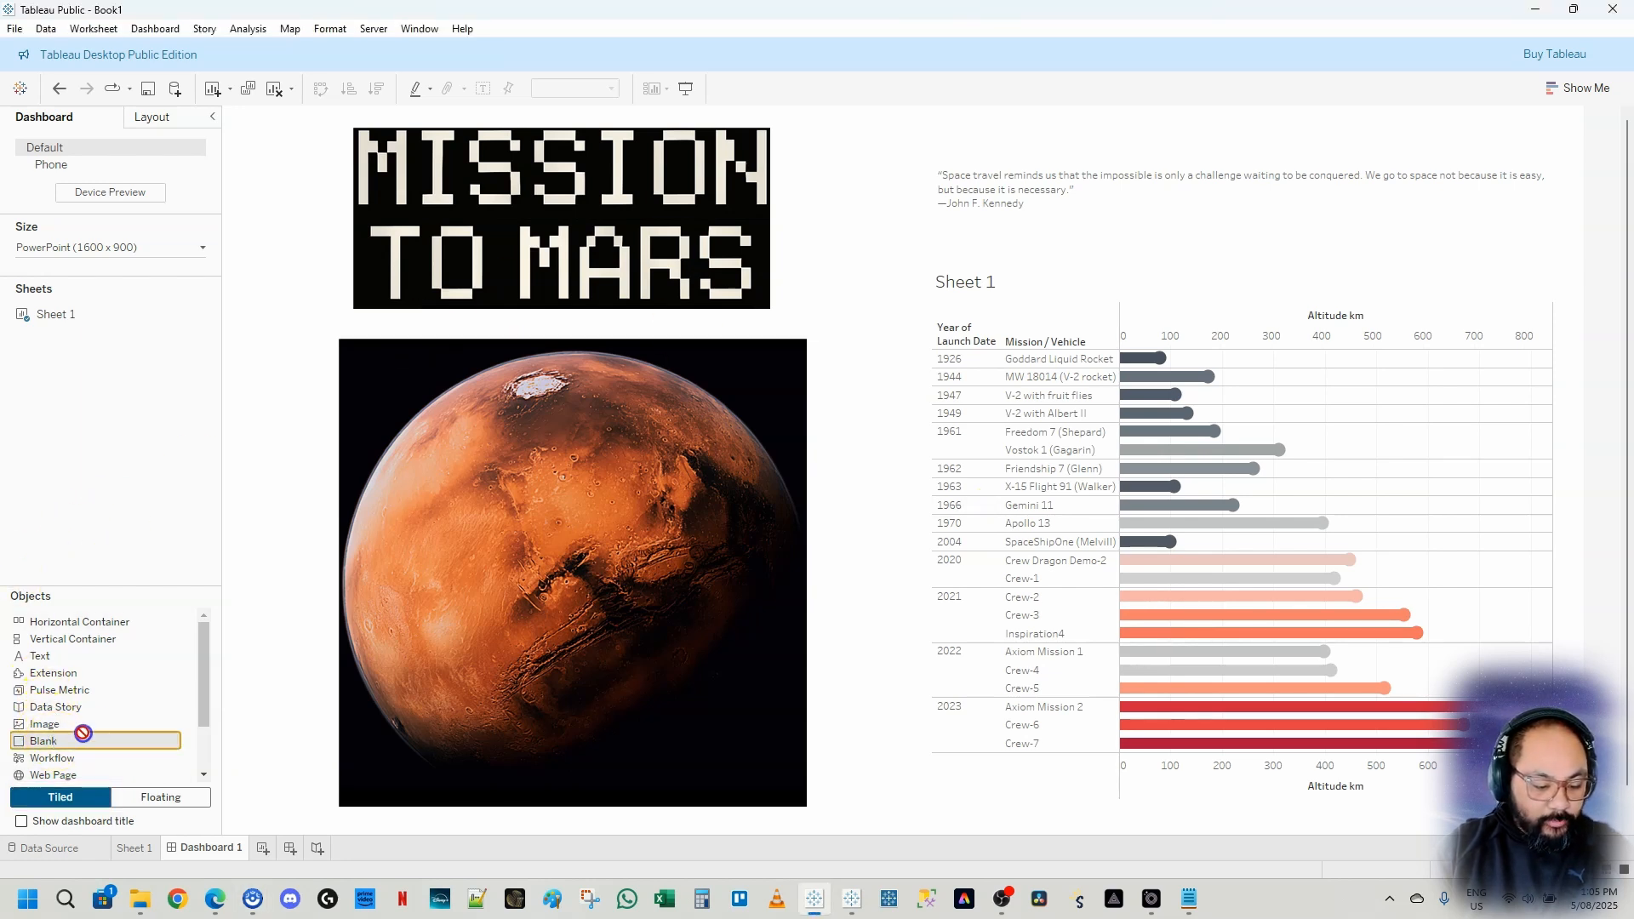
drag(182, 648, 264, 564)
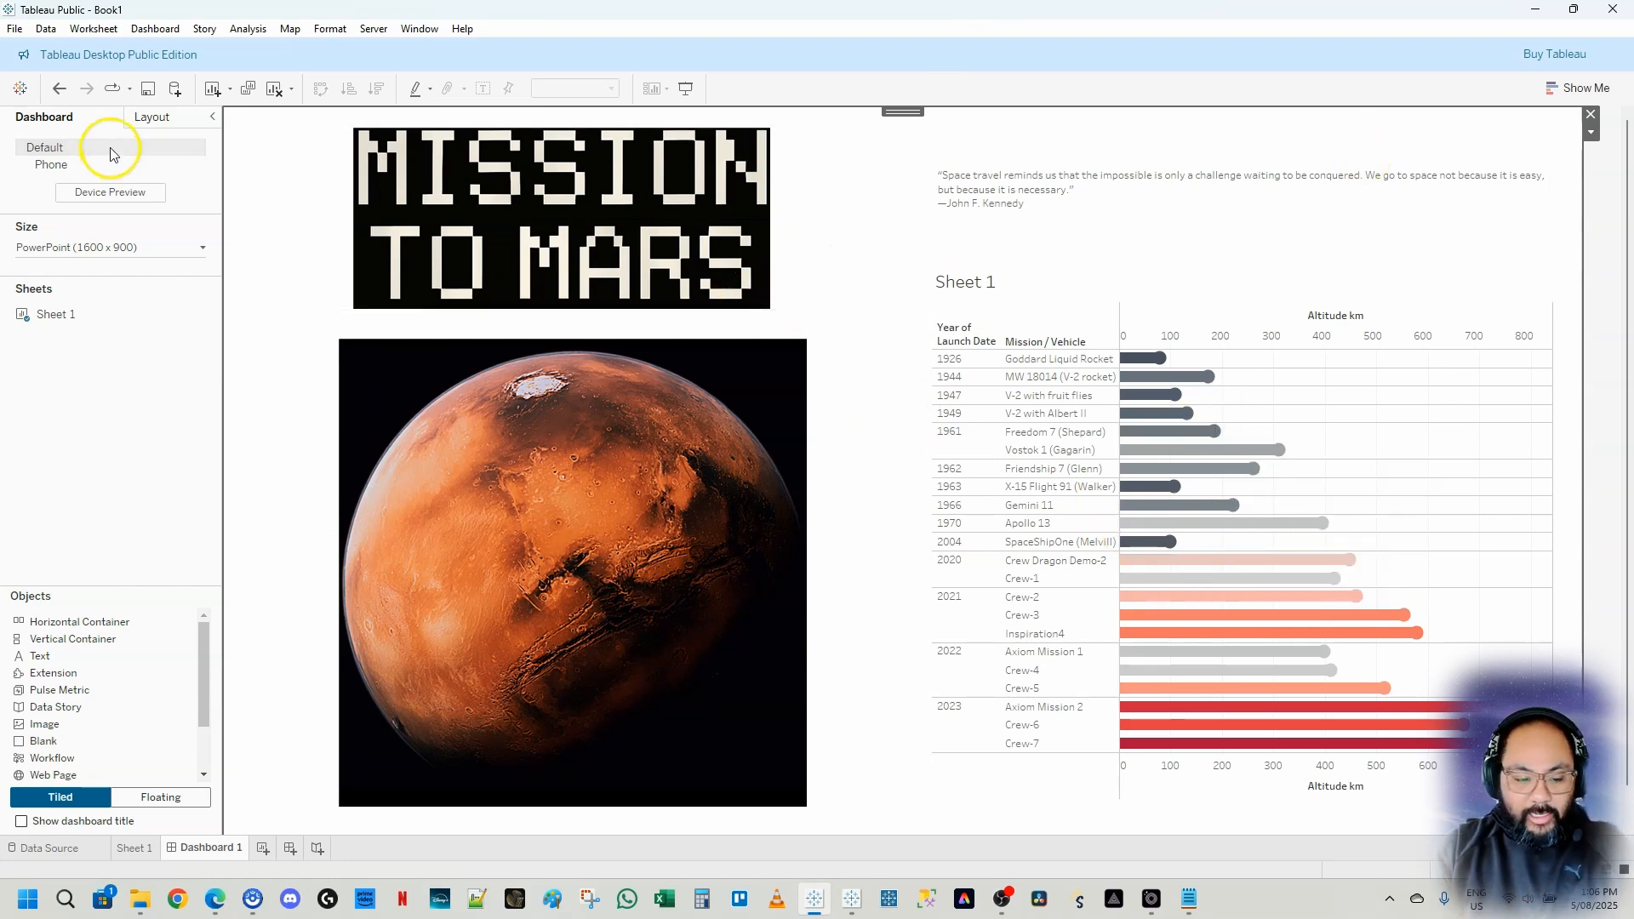
click(153, 119)
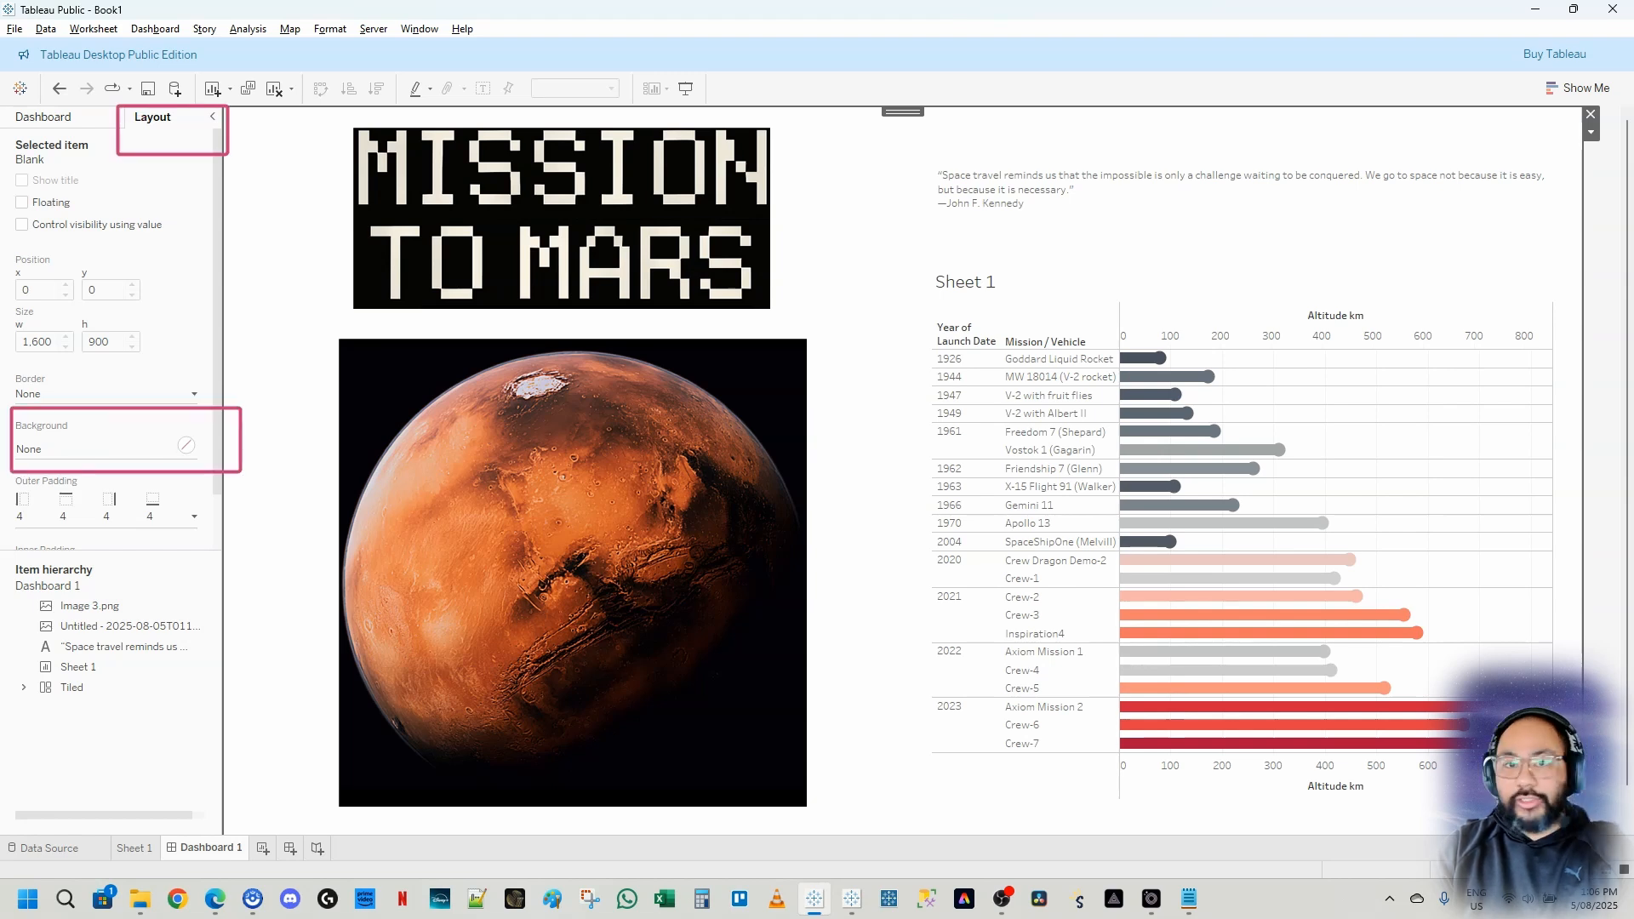
click(39, 447)
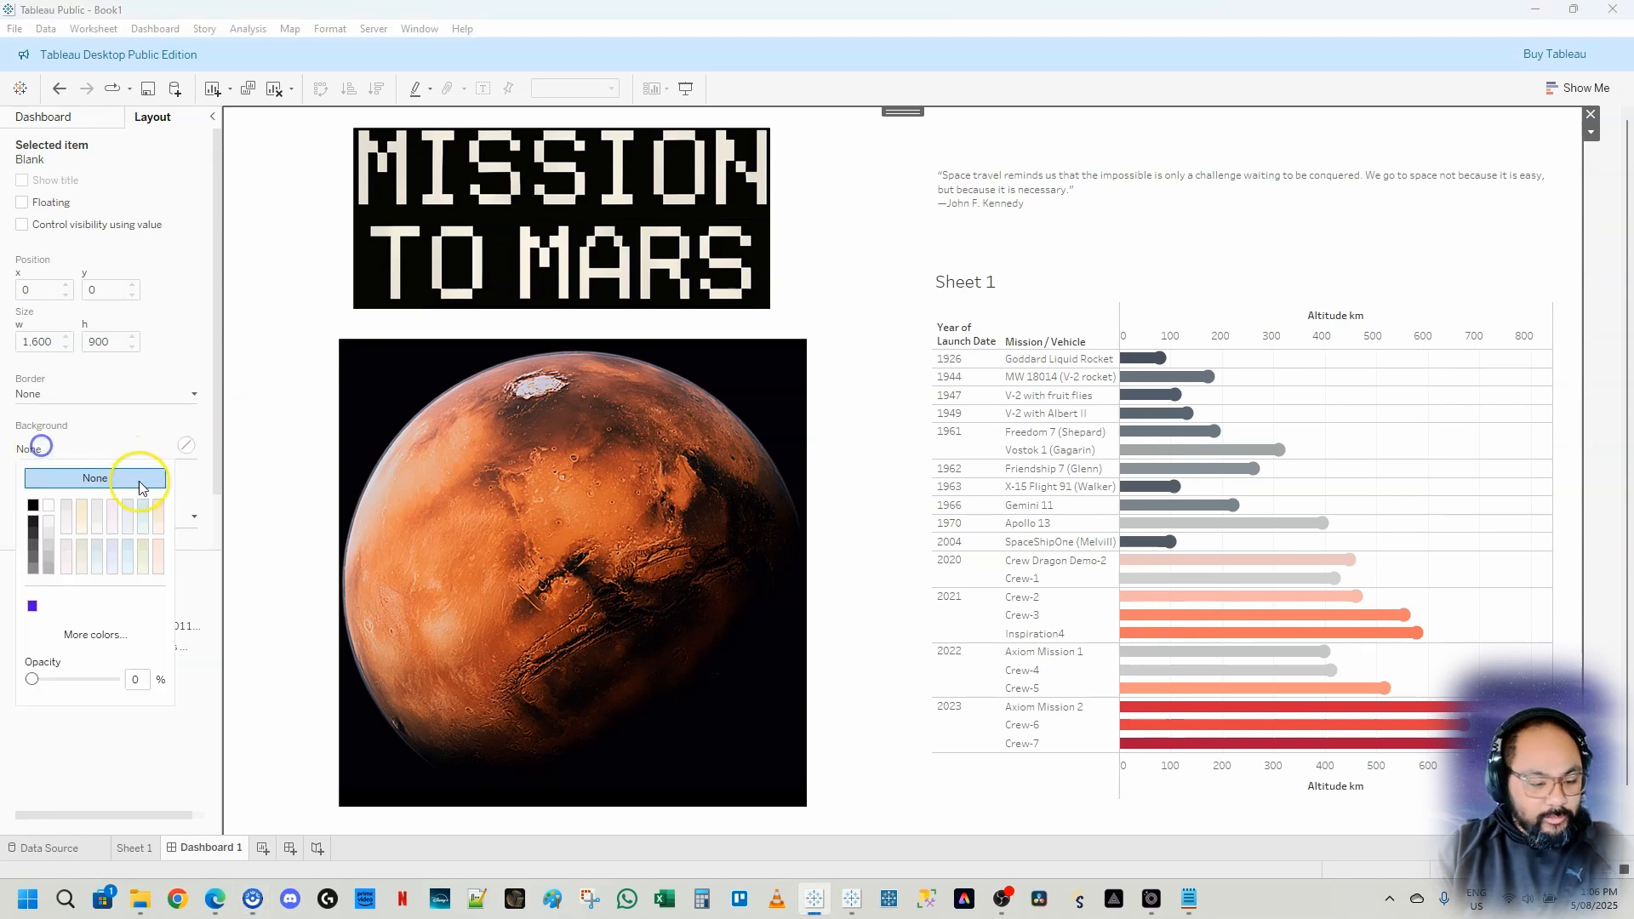
click(34, 506)
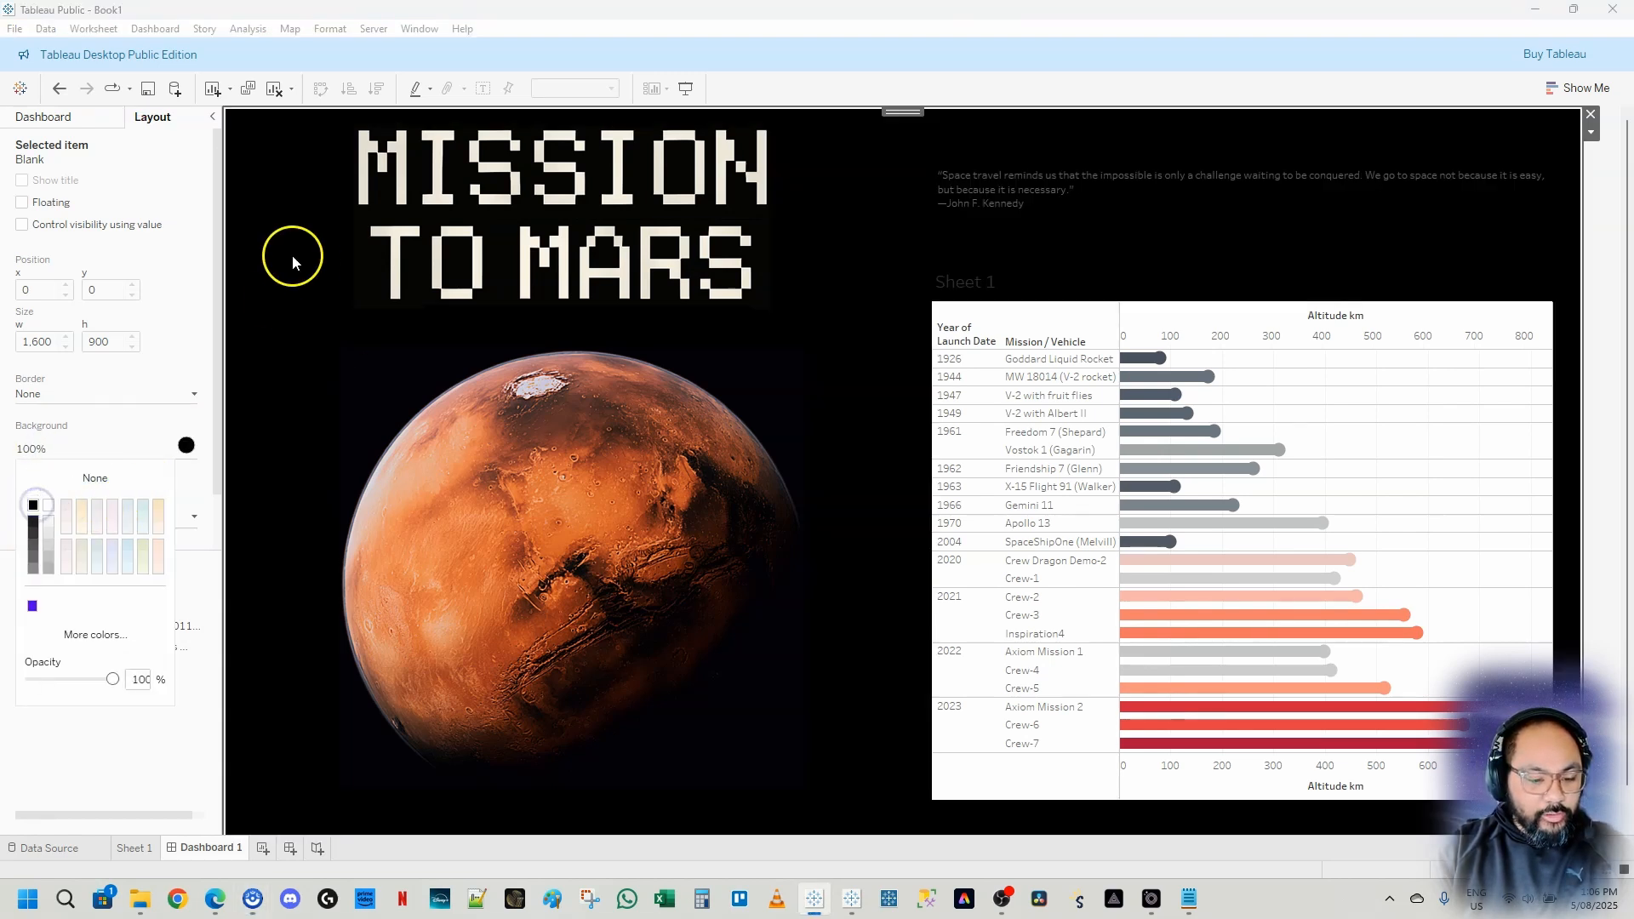
click(1597, 247)
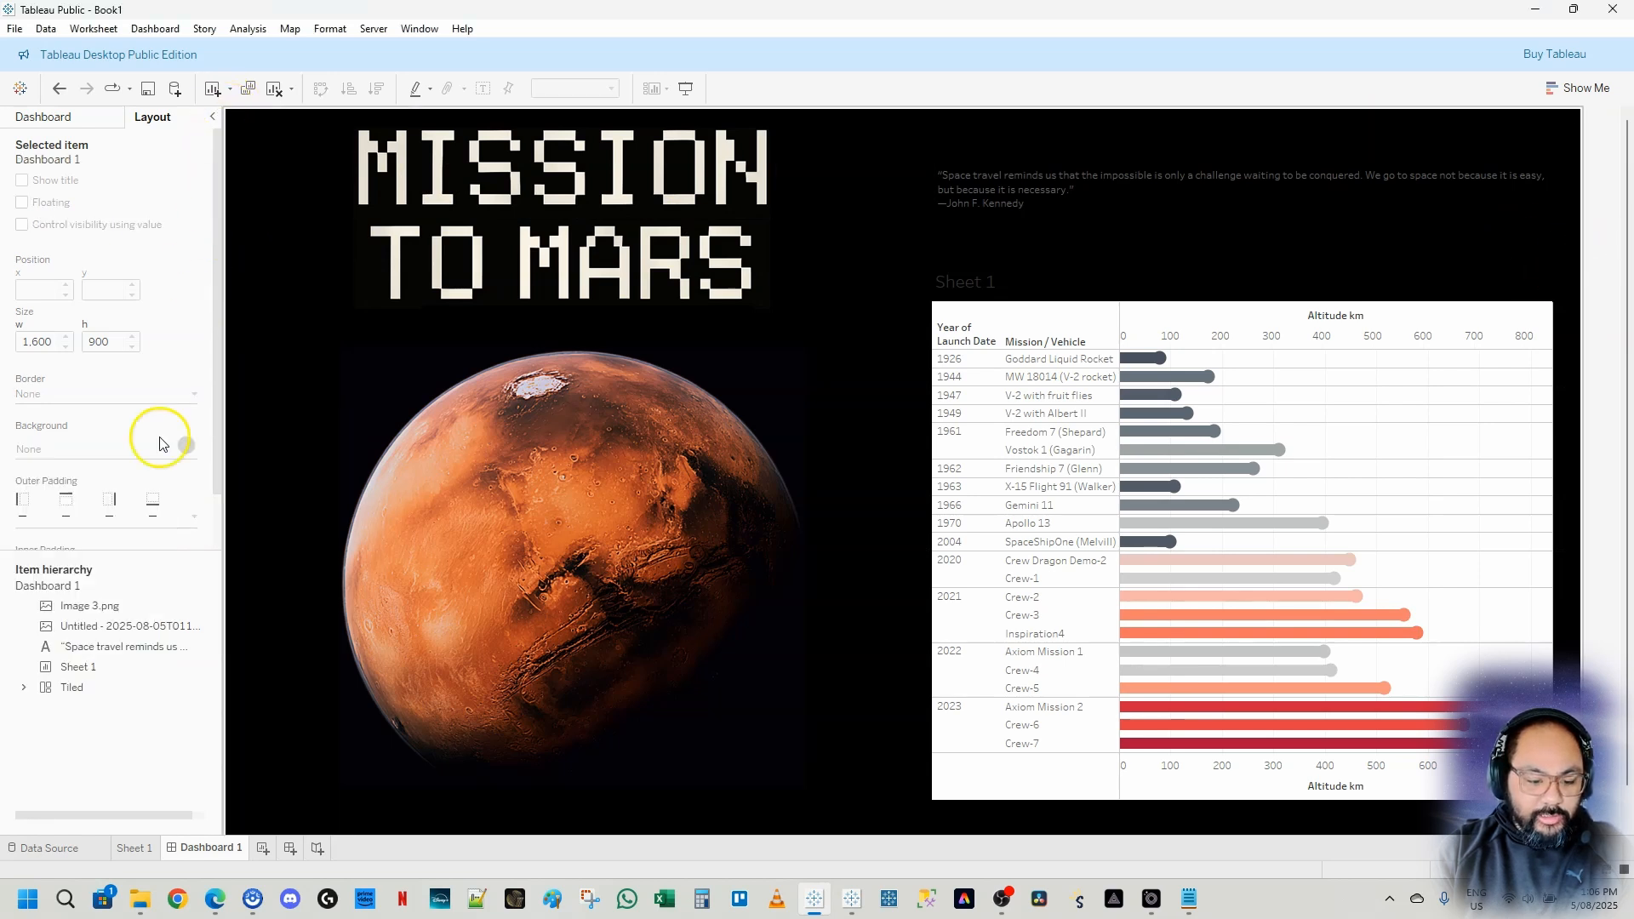
Set the black Blank background's outer padding to 0 on all sides
drag(94, 568, 103, 663)
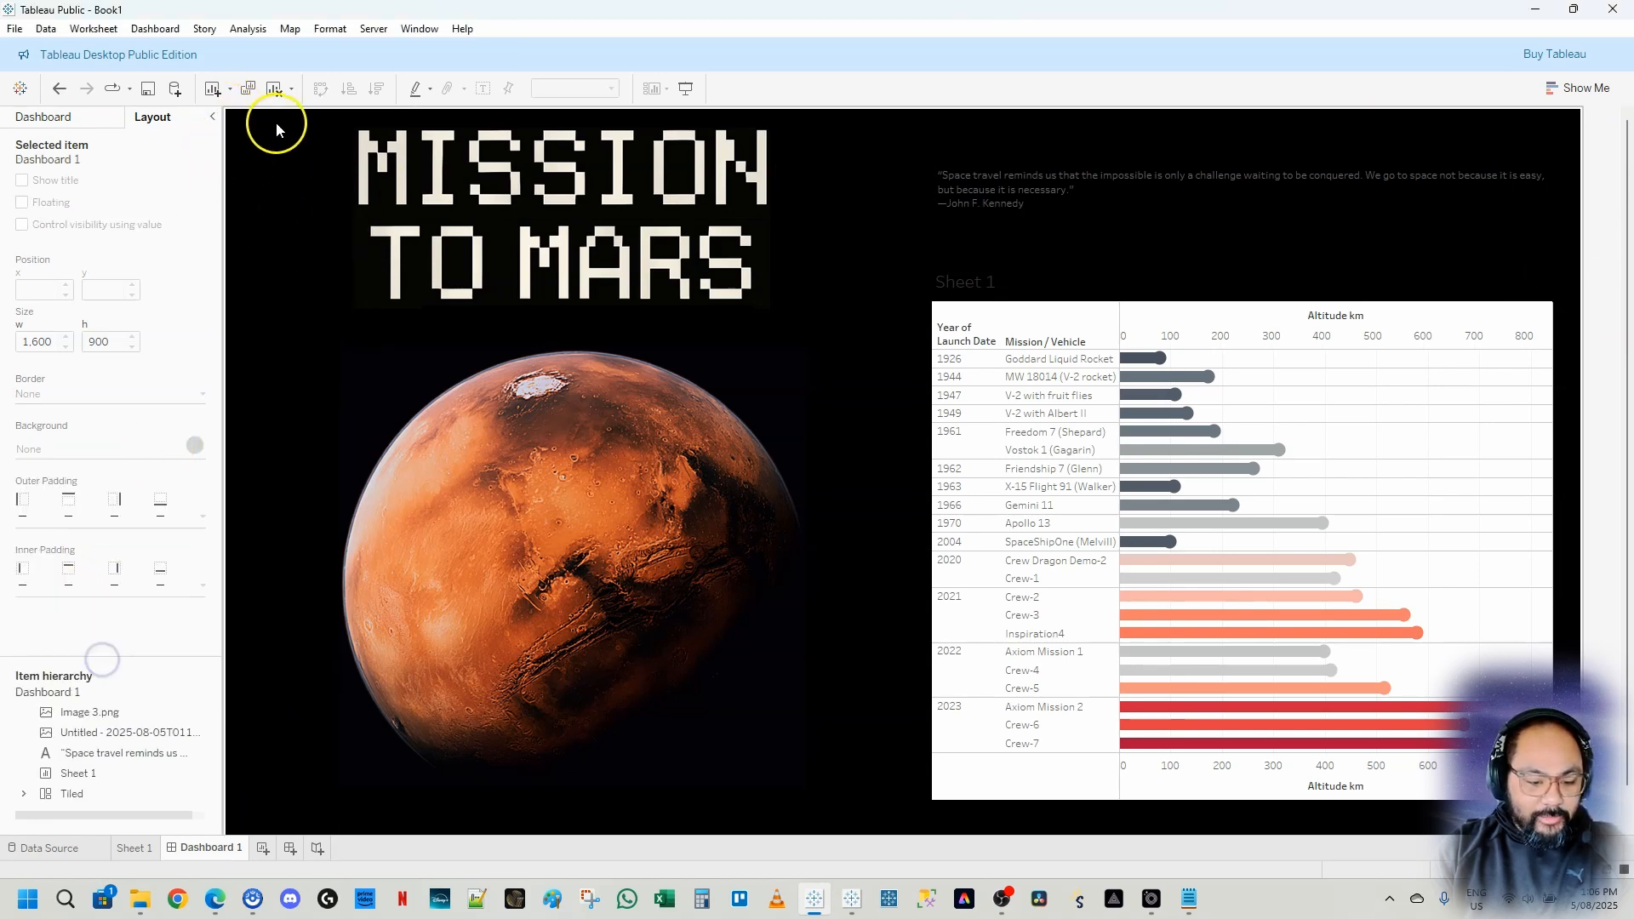
click(618, 284)
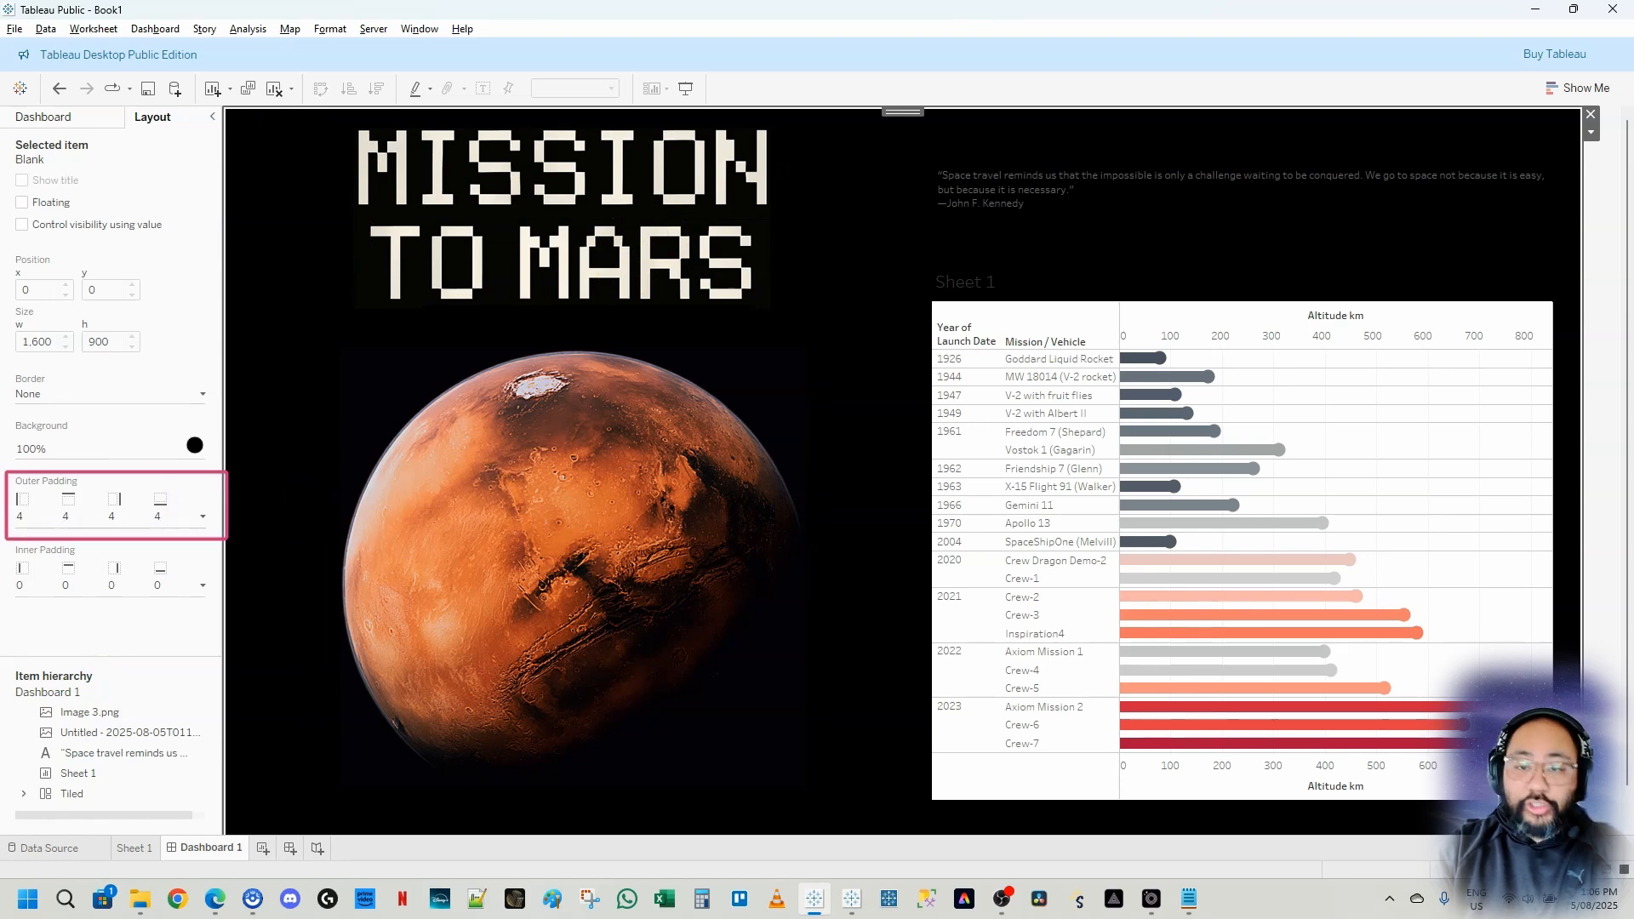
click(147, 514)
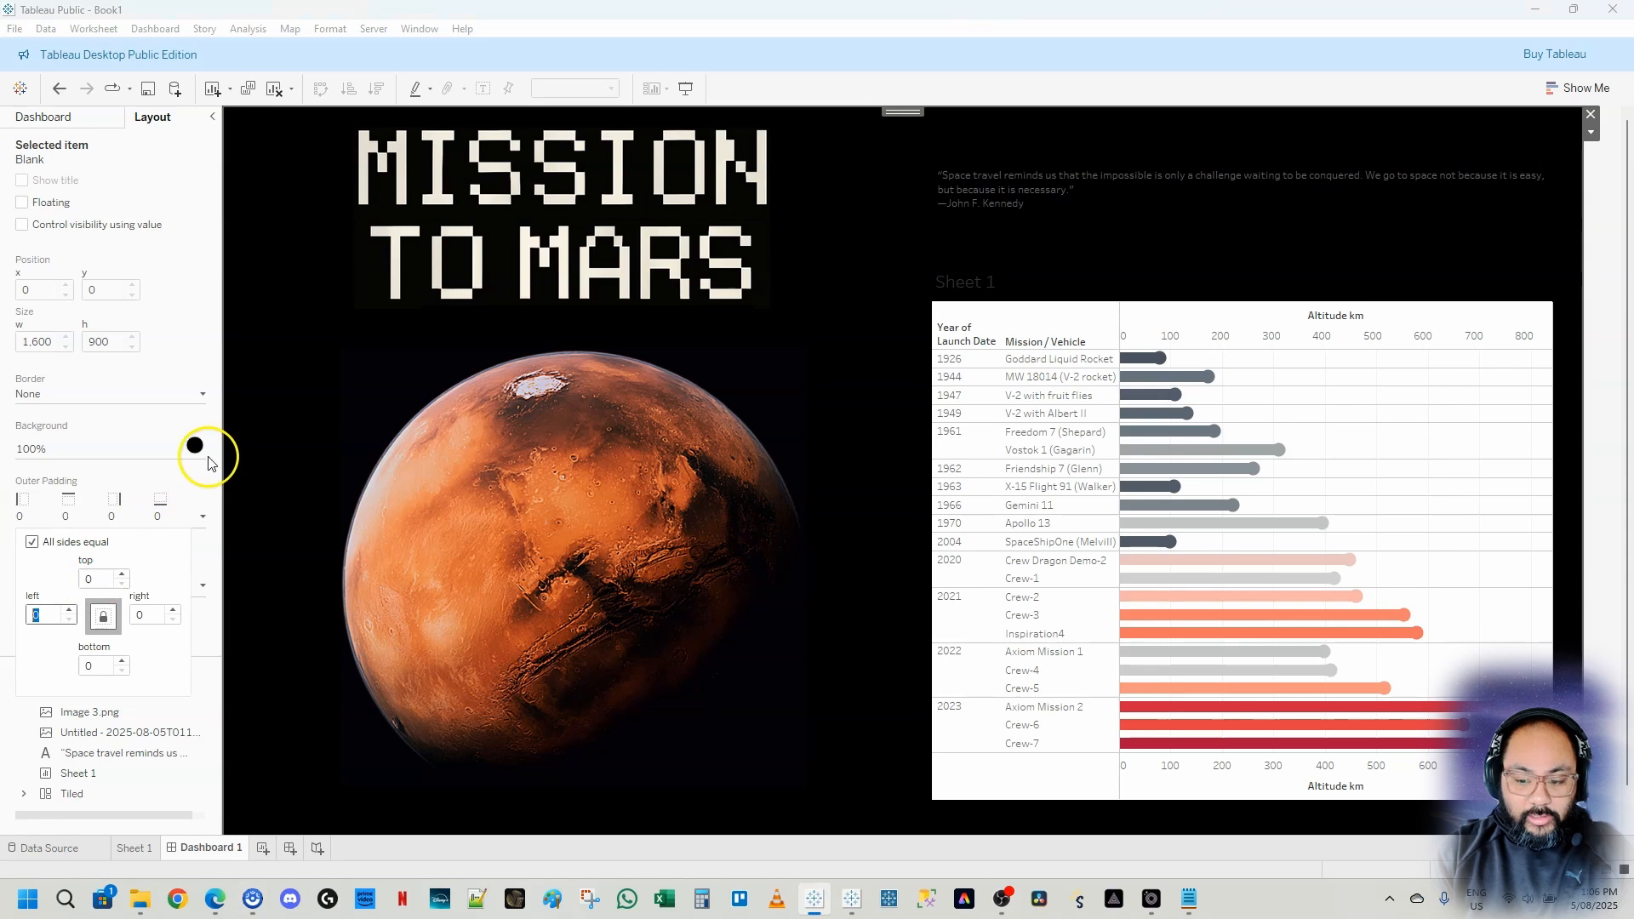
click(1608, 387)
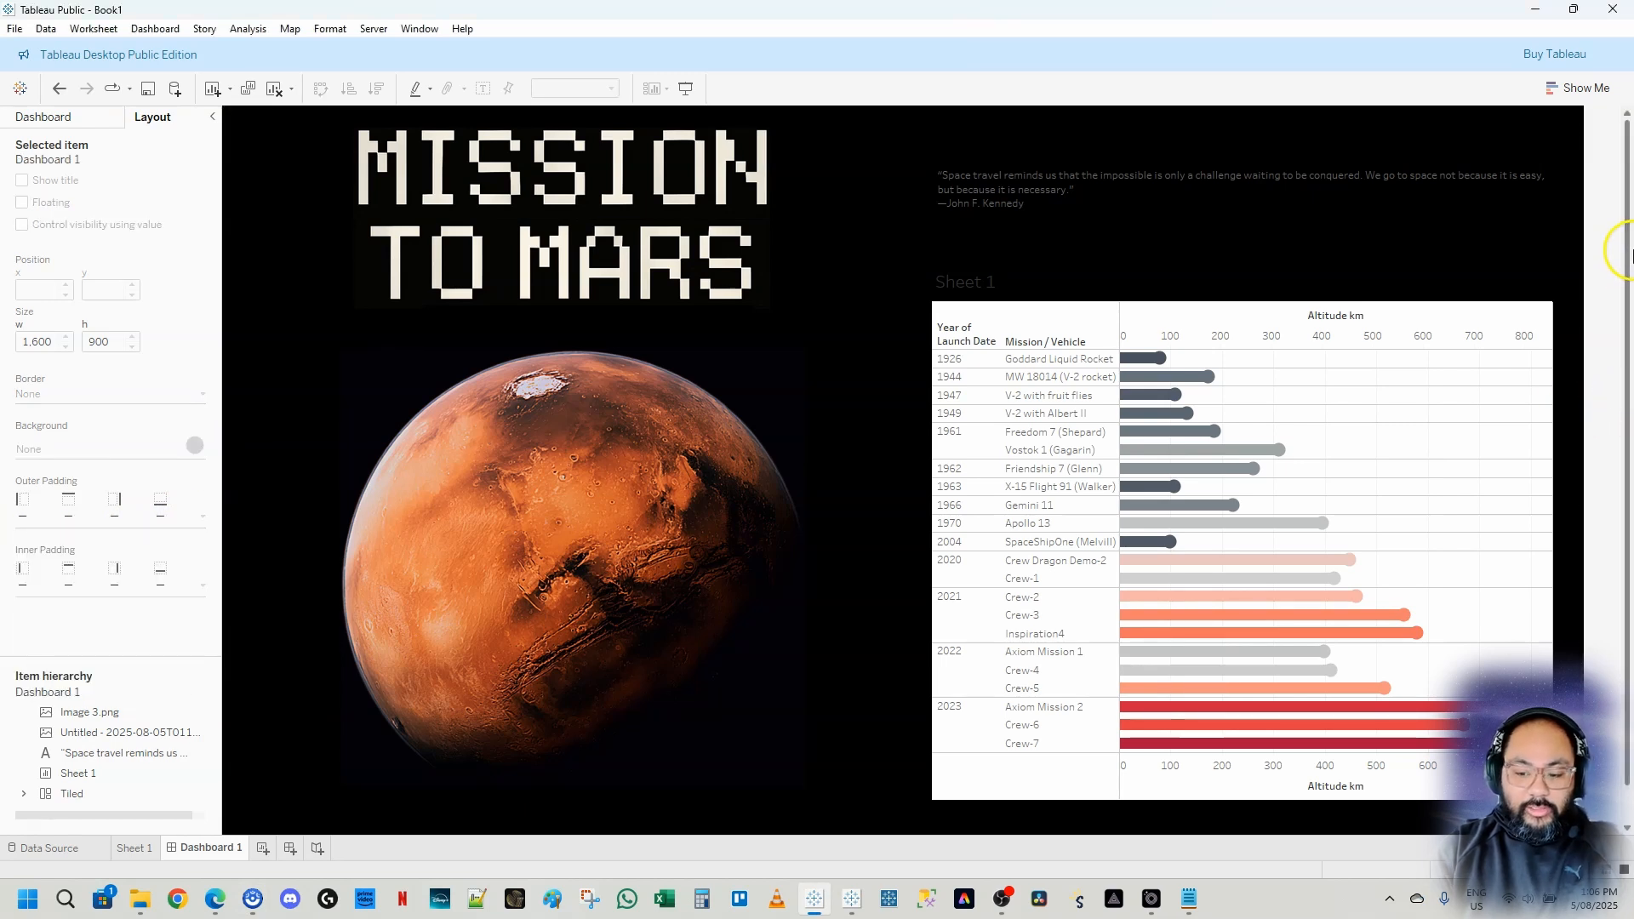
mouse_move(1628, 248)
mouse_down()
mouse_move(1627, 383)
mouse_move(1630, 229)
mouse_up()
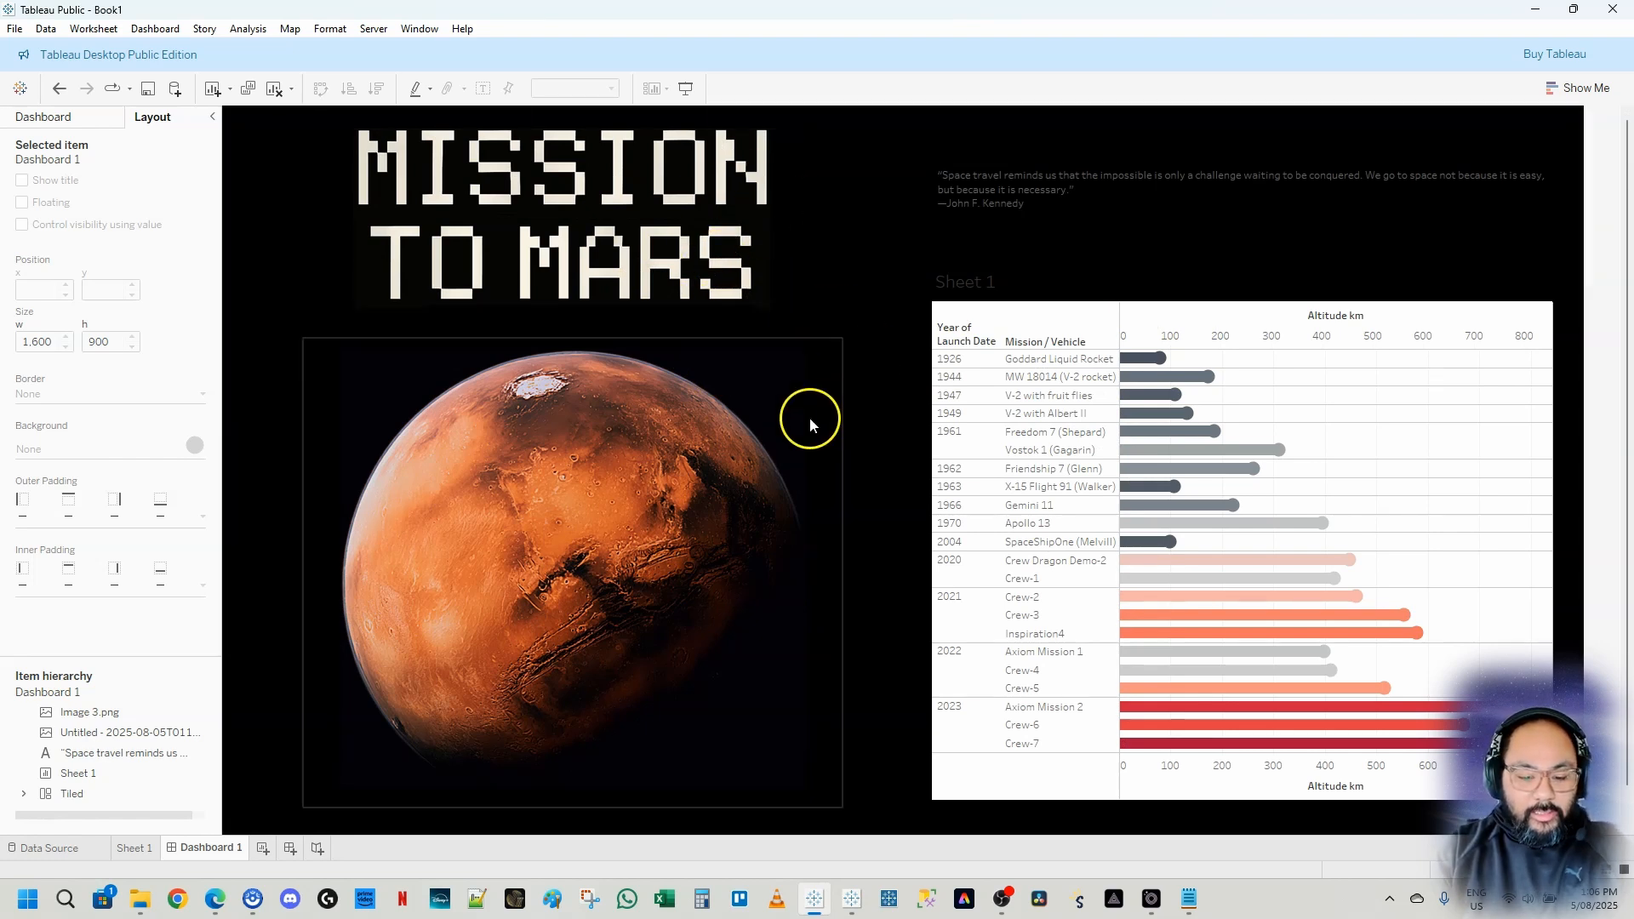
click(769, 353)
click(866, 540)
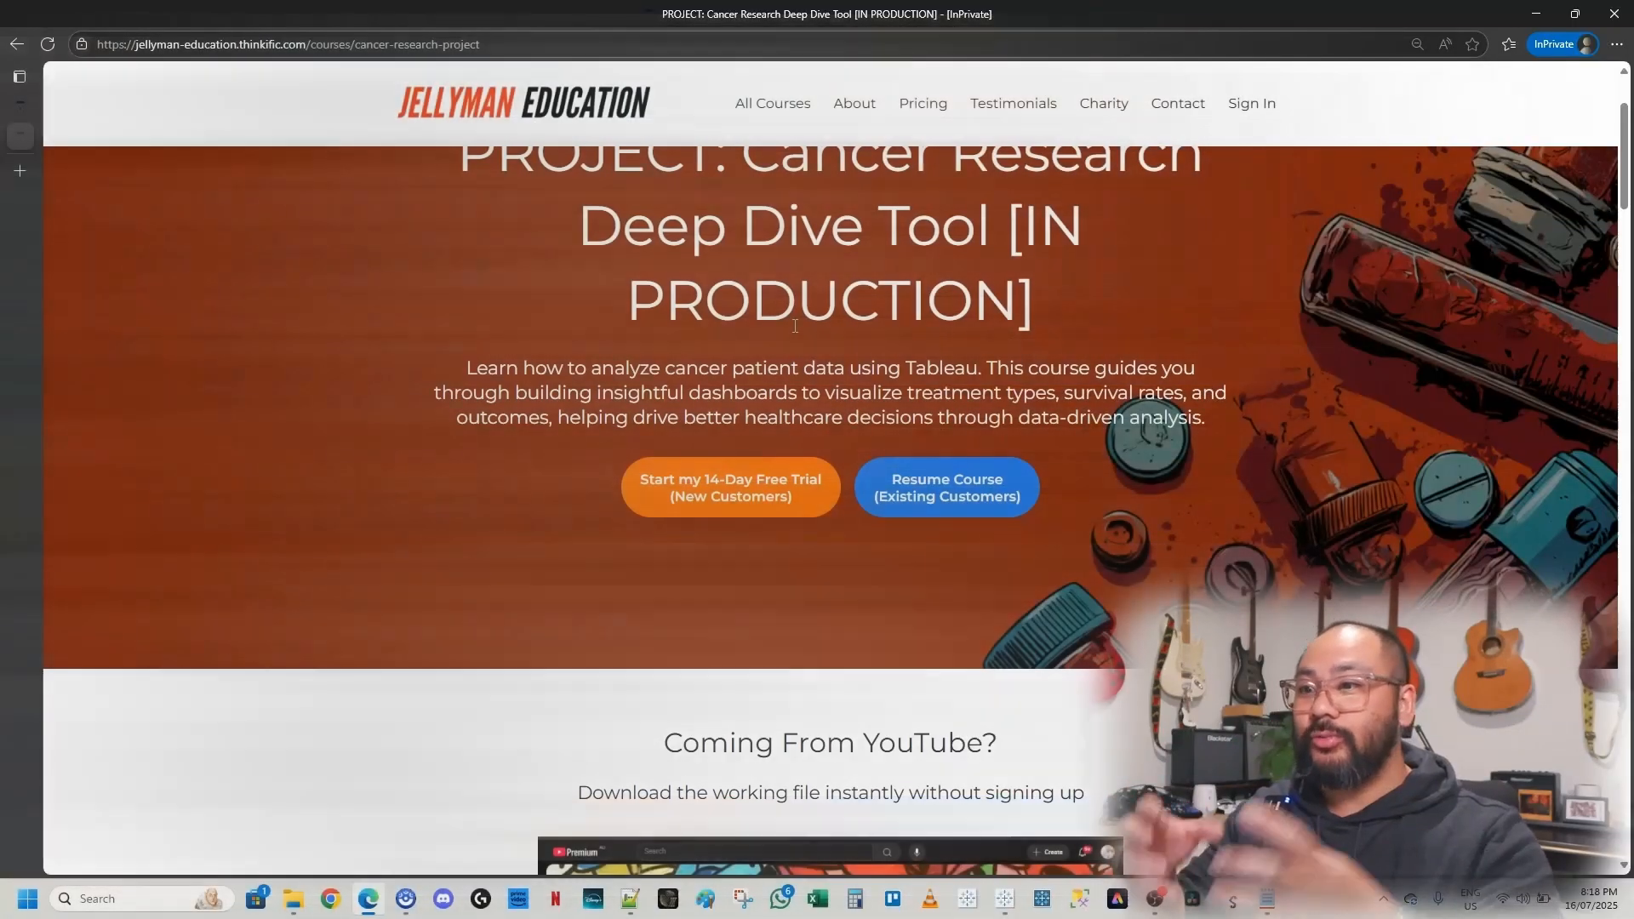
scroll(949, 391, down, 7)
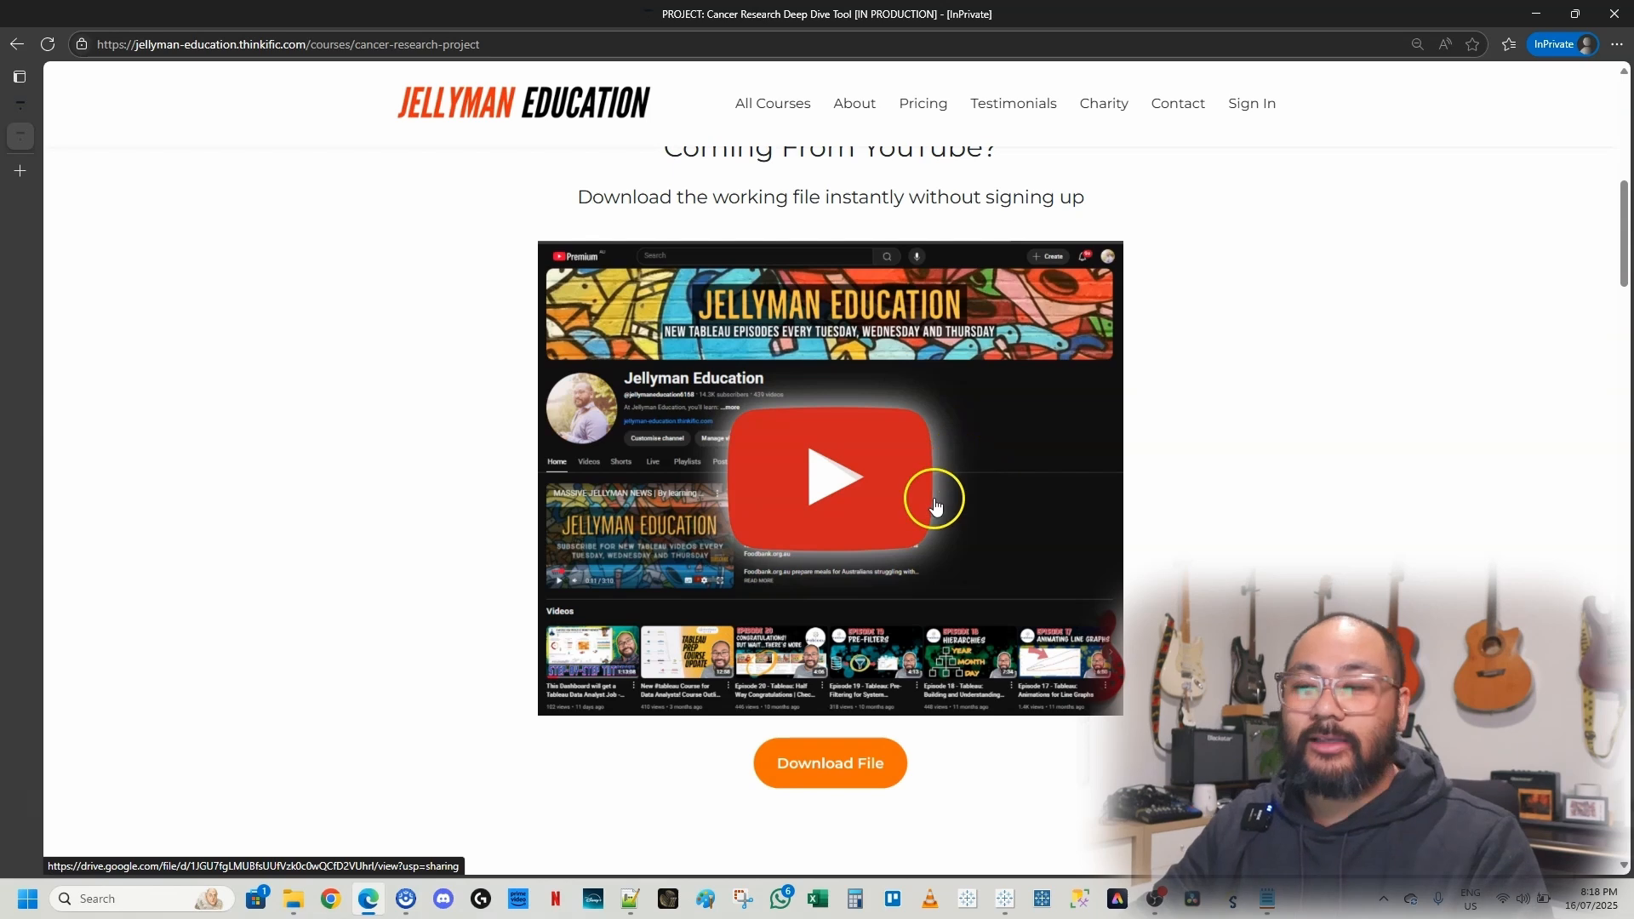
scroll(934, 505, down, 11)
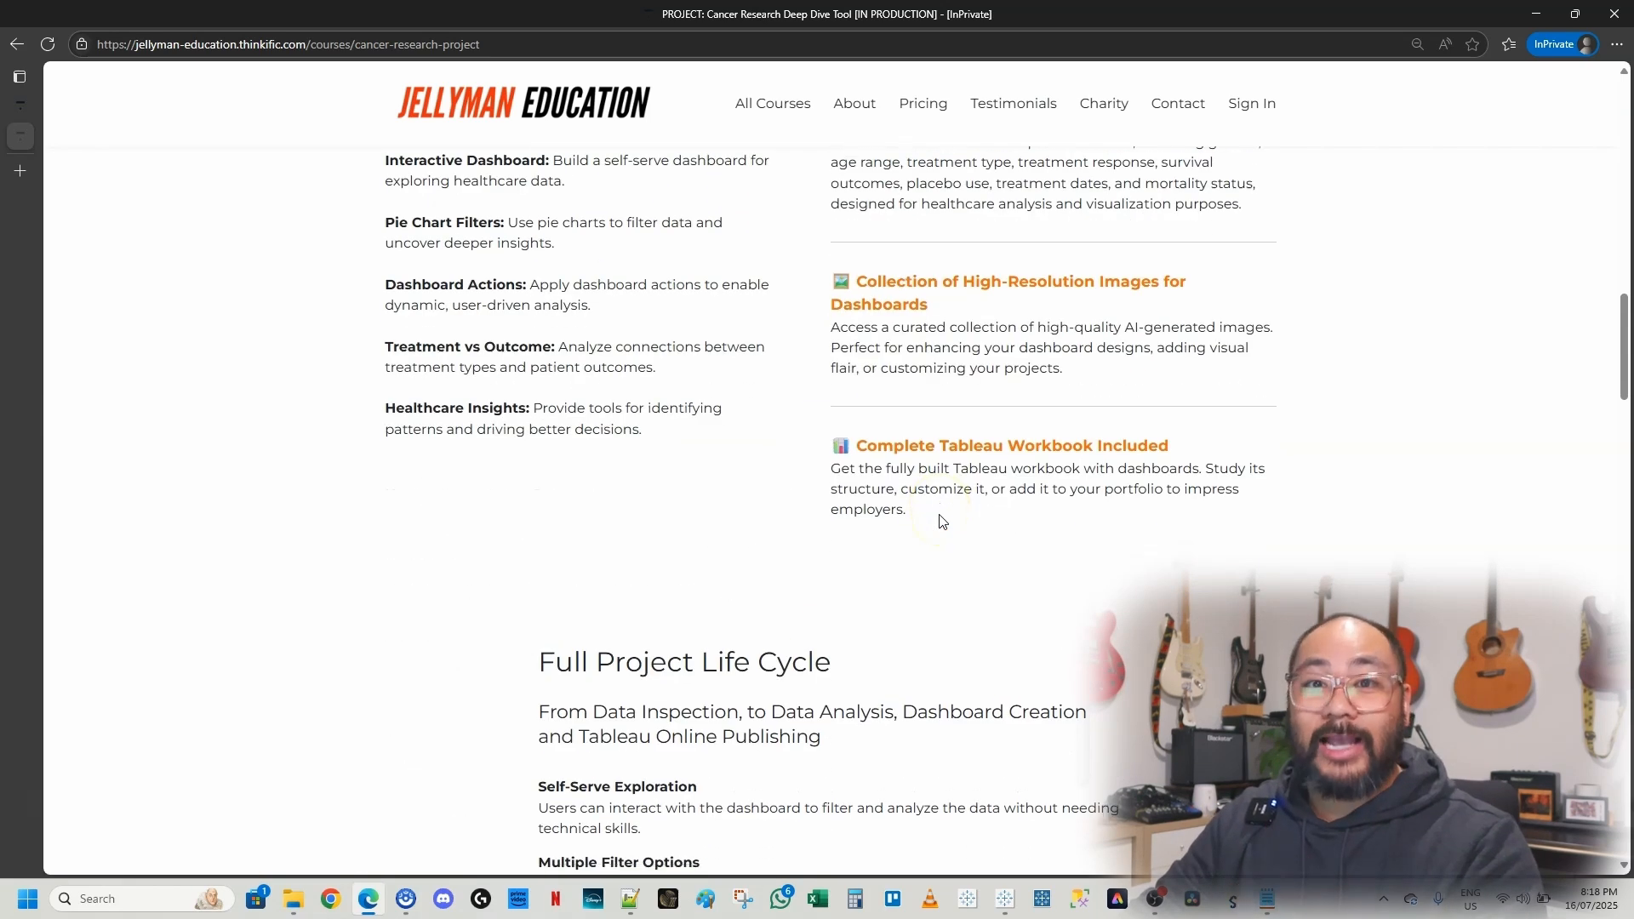
scroll(942, 521, down, 20)
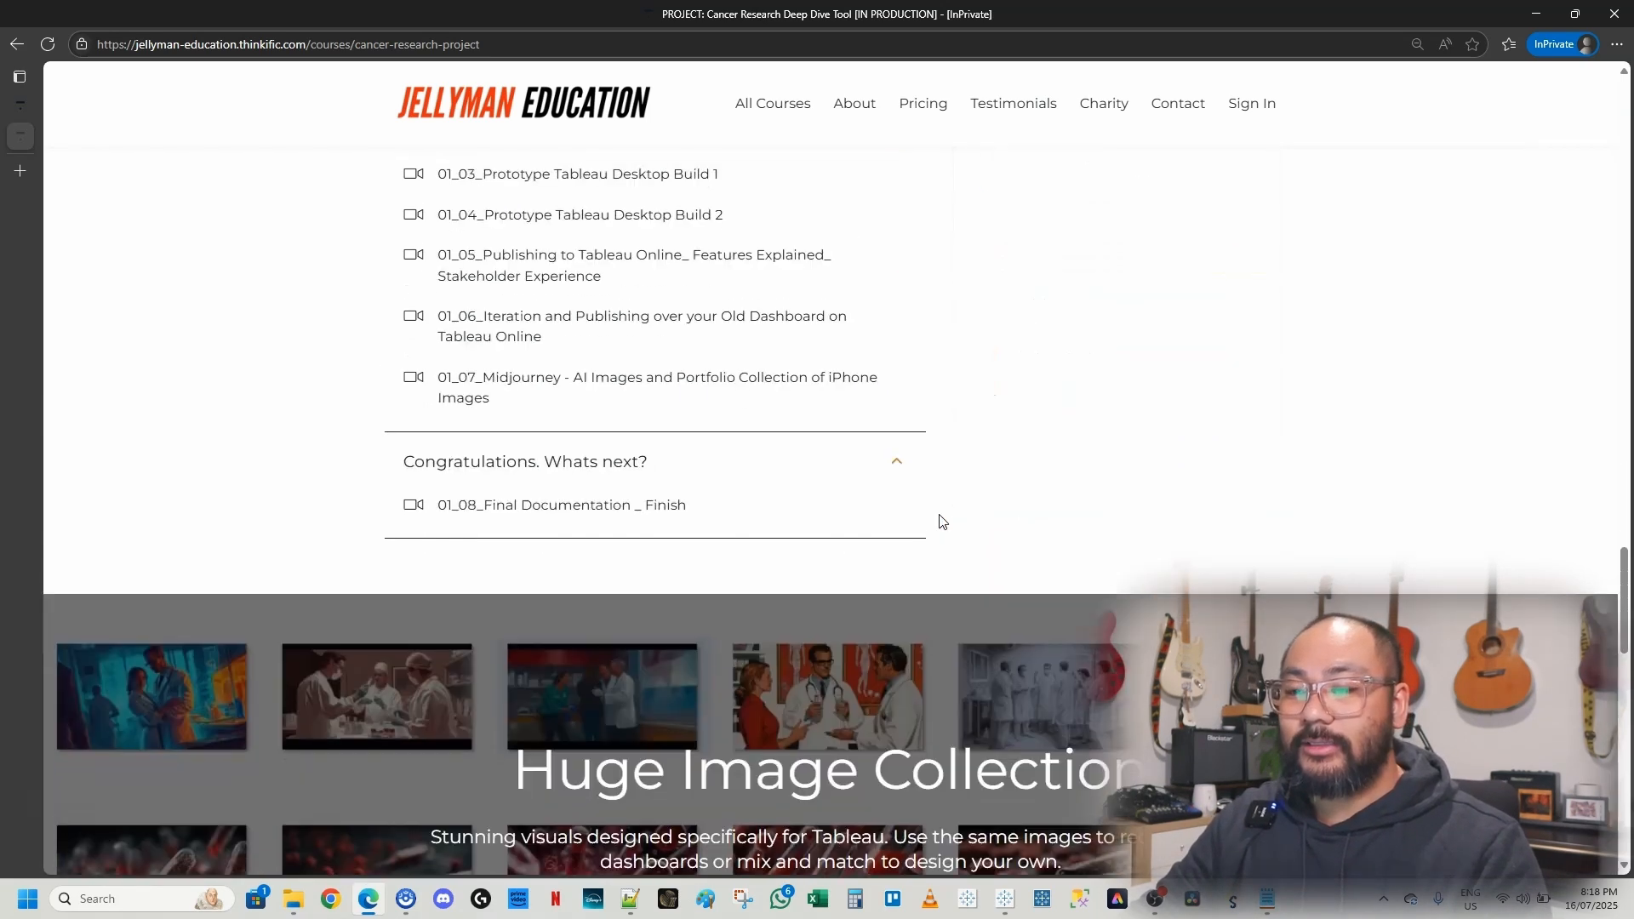
scroll(942, 521, down, 5)
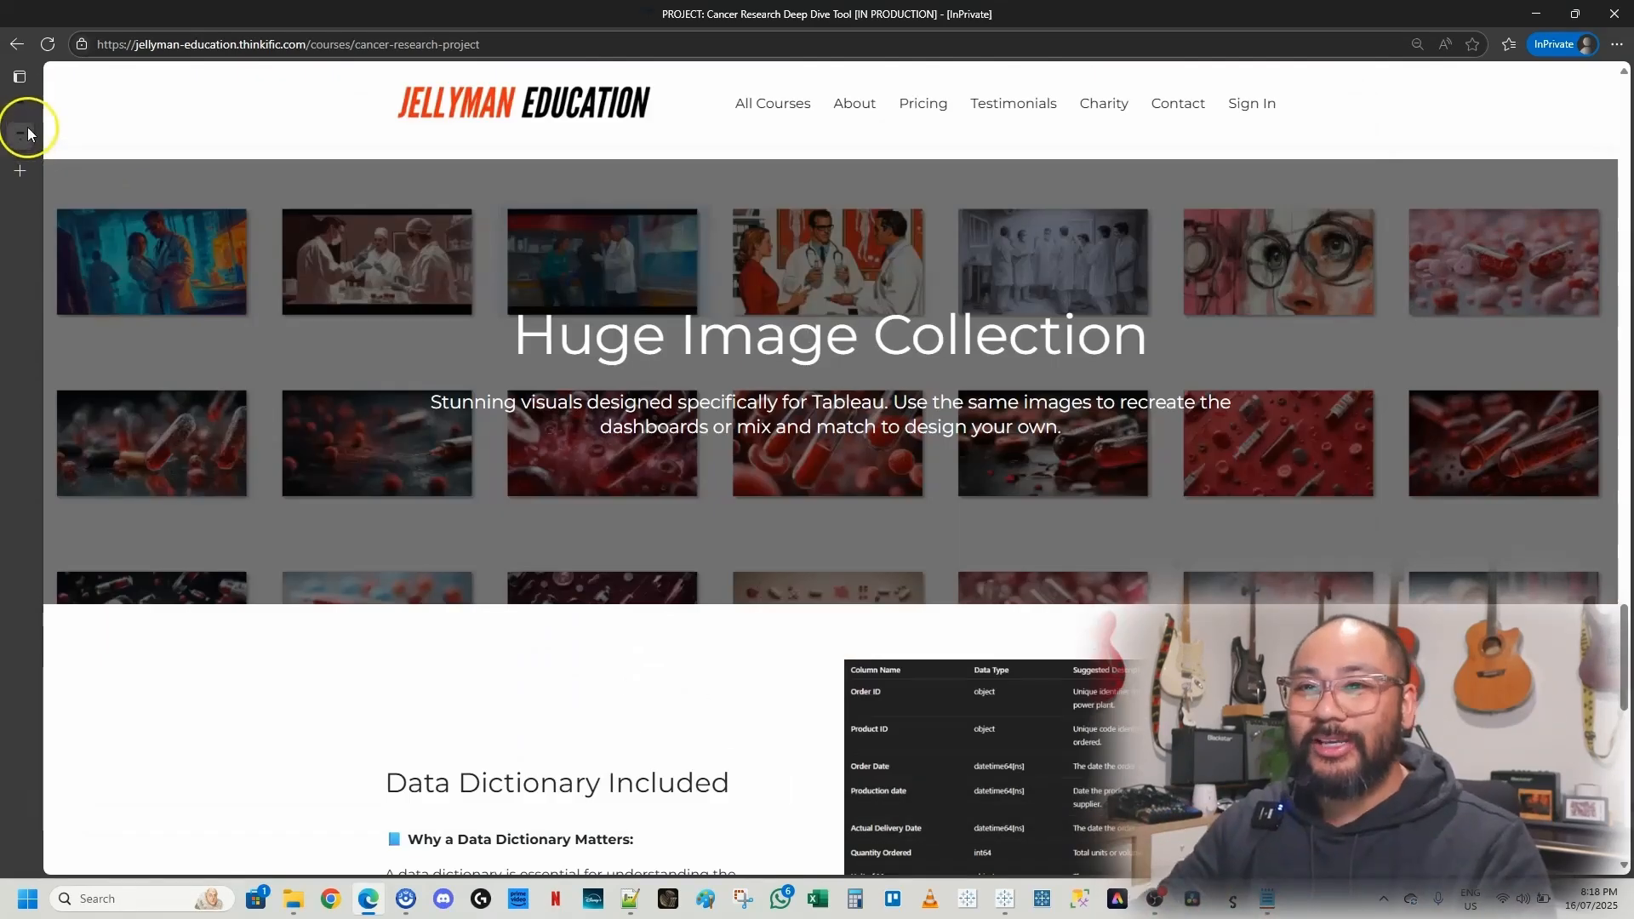
click(28, 134)
scroll(1004, 374, down, 8)
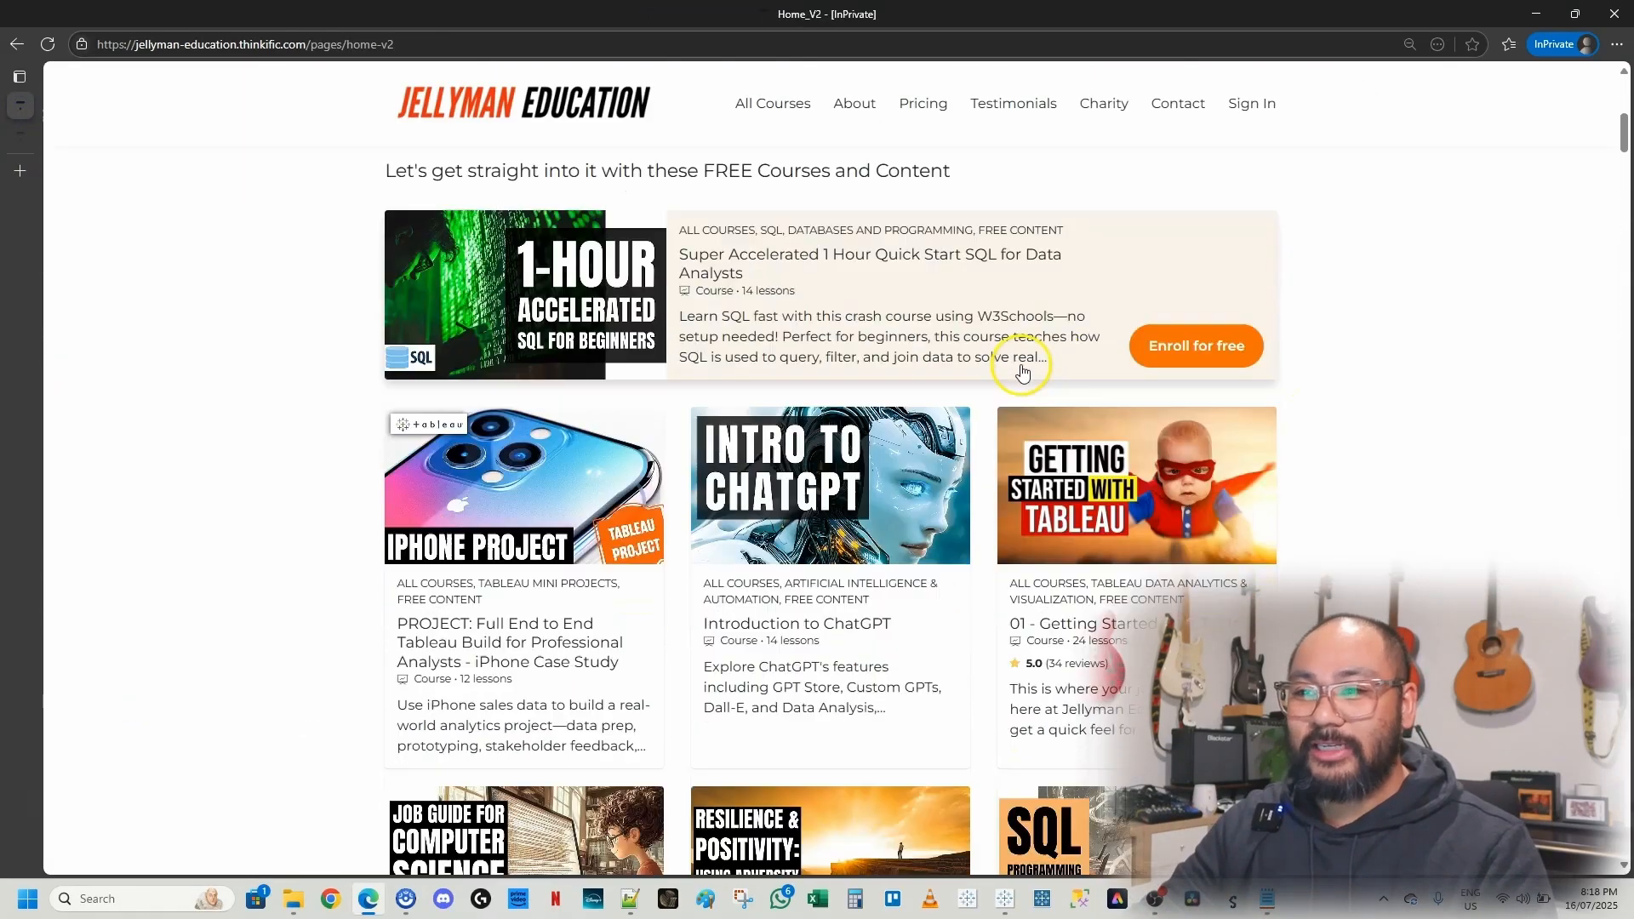
scroll(1024, 374, down, 4)
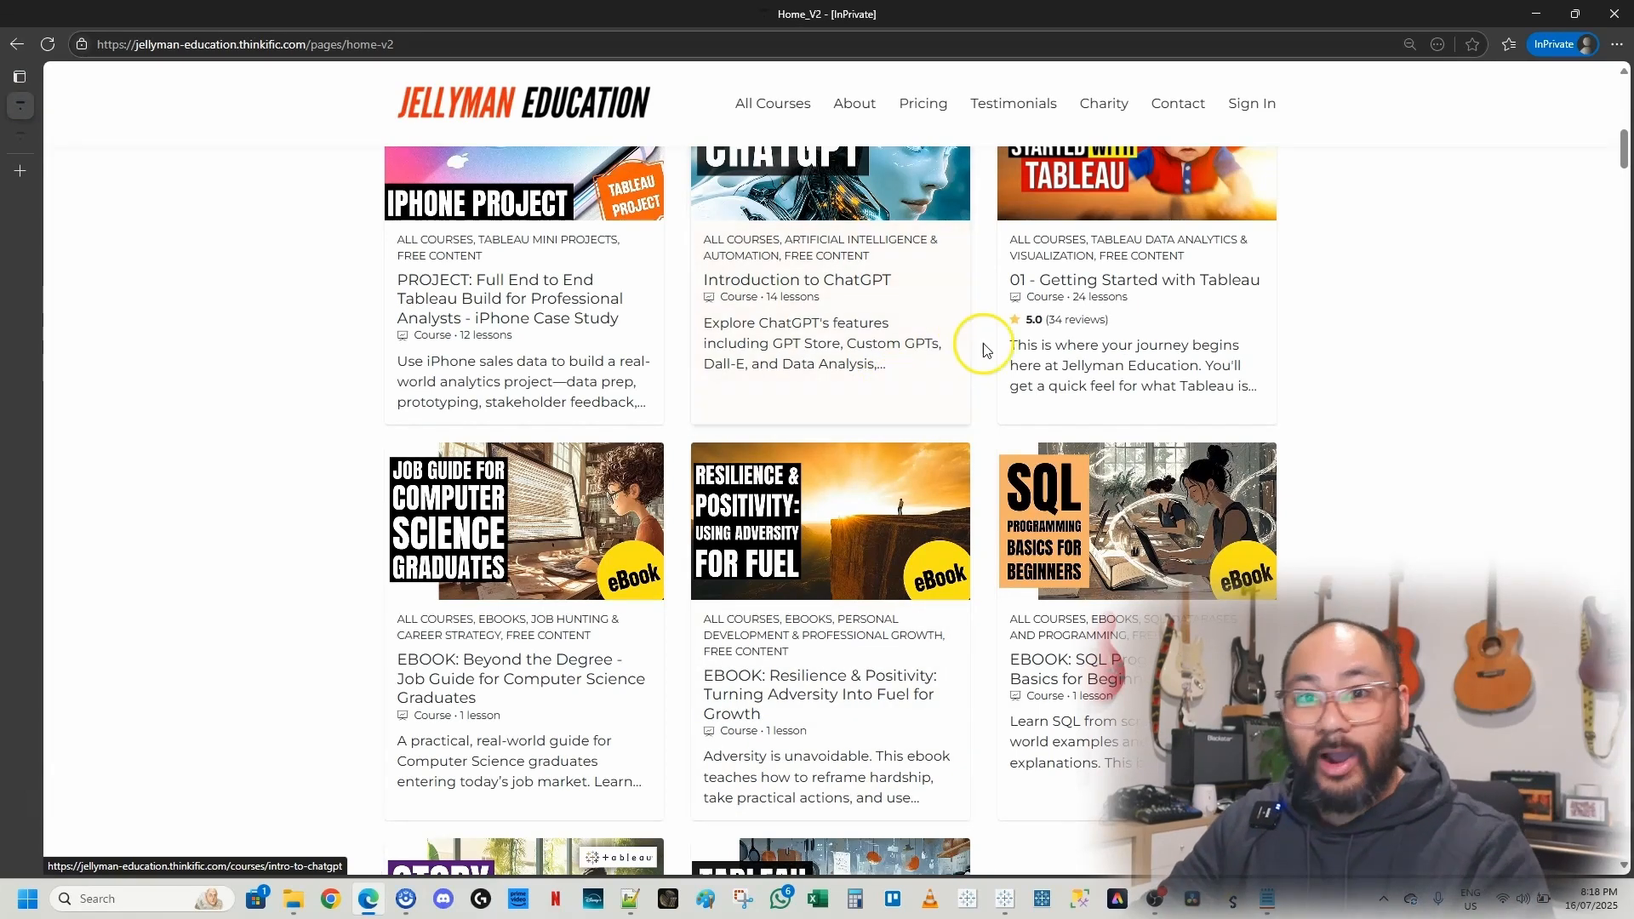
scroll(1286, 366, down, 2)
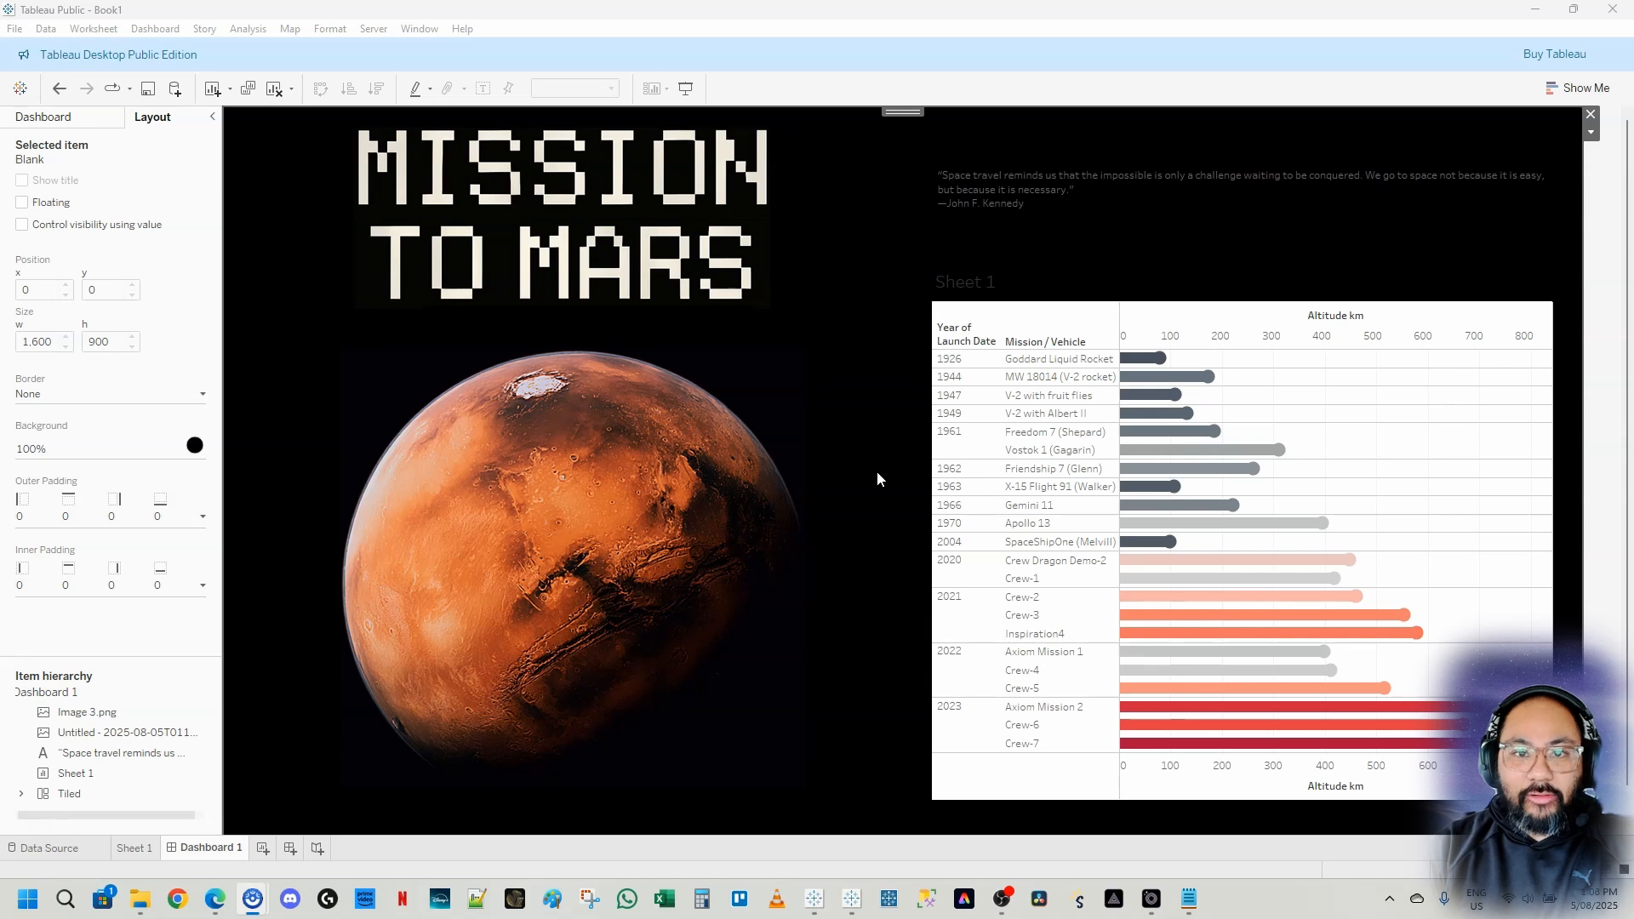
Move the Mars image up and enlarge it so it sits just below the title
click(722, 416)
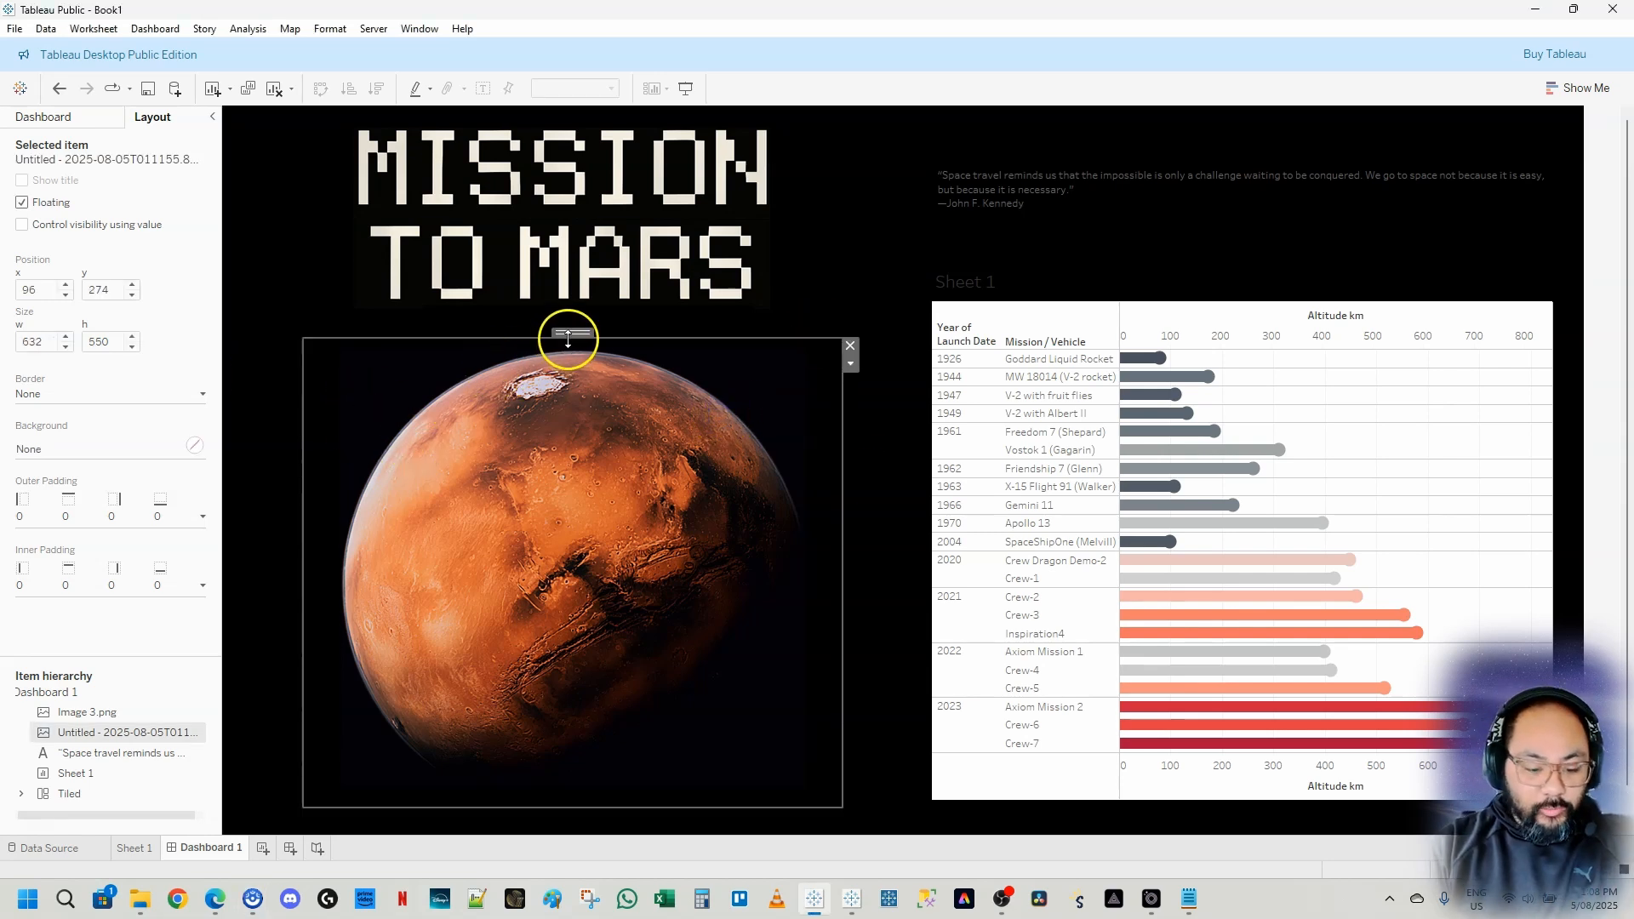
drag(574, 331, 640, 355)
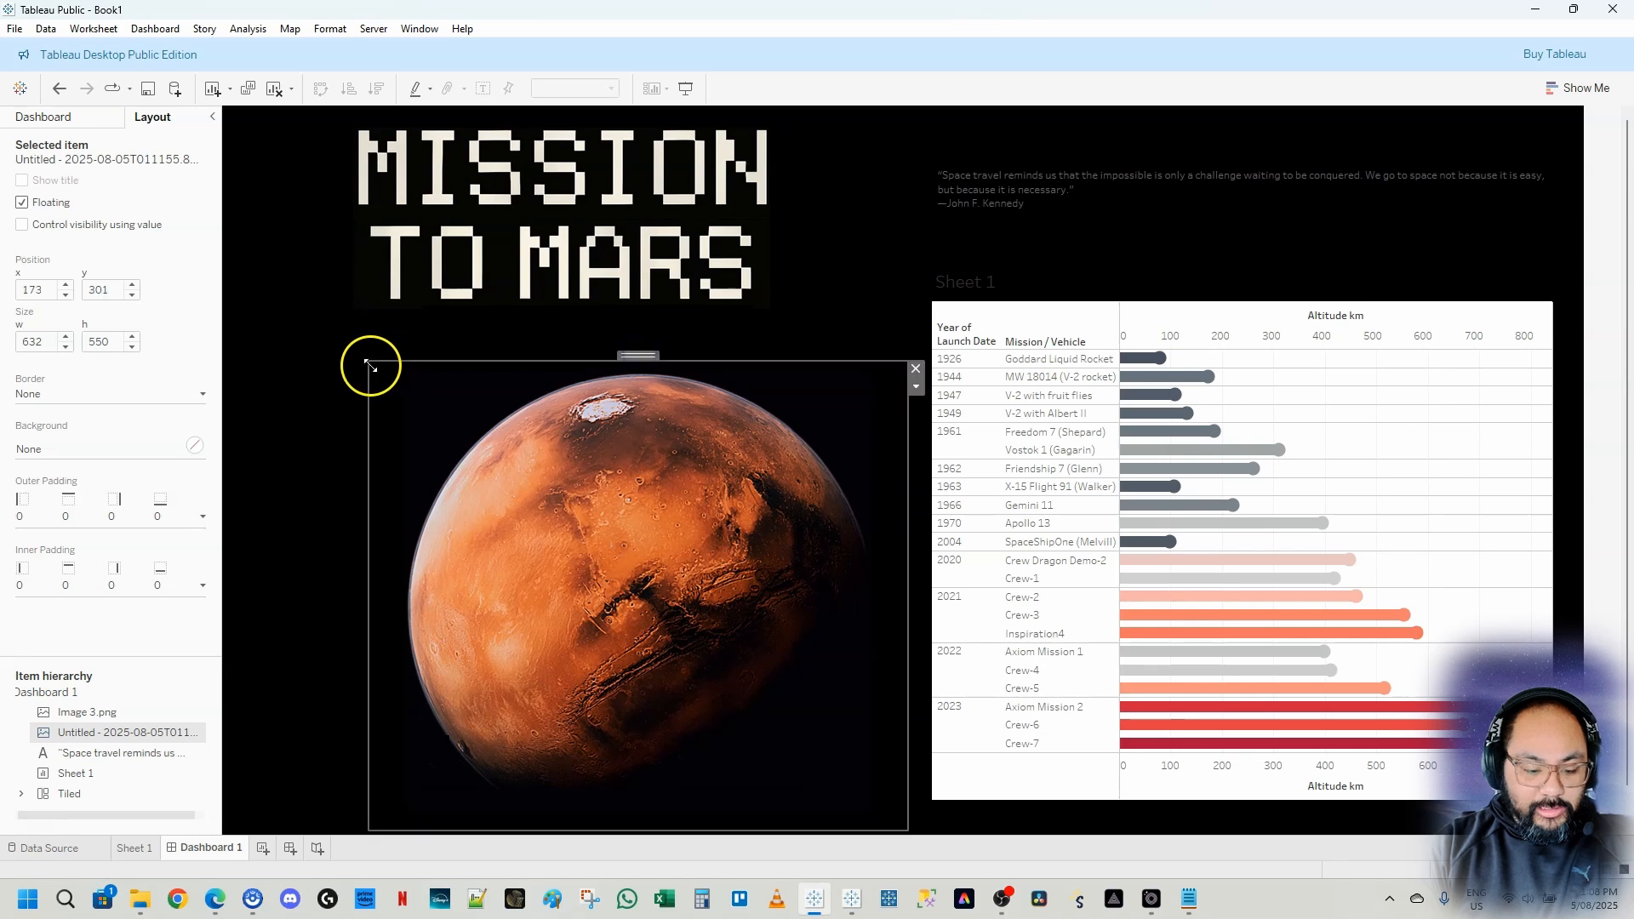
drag(367, 362, 236, 250)
Enlarge the Mission to Mars title image slightly to about 550 by 223
click(634, 185)
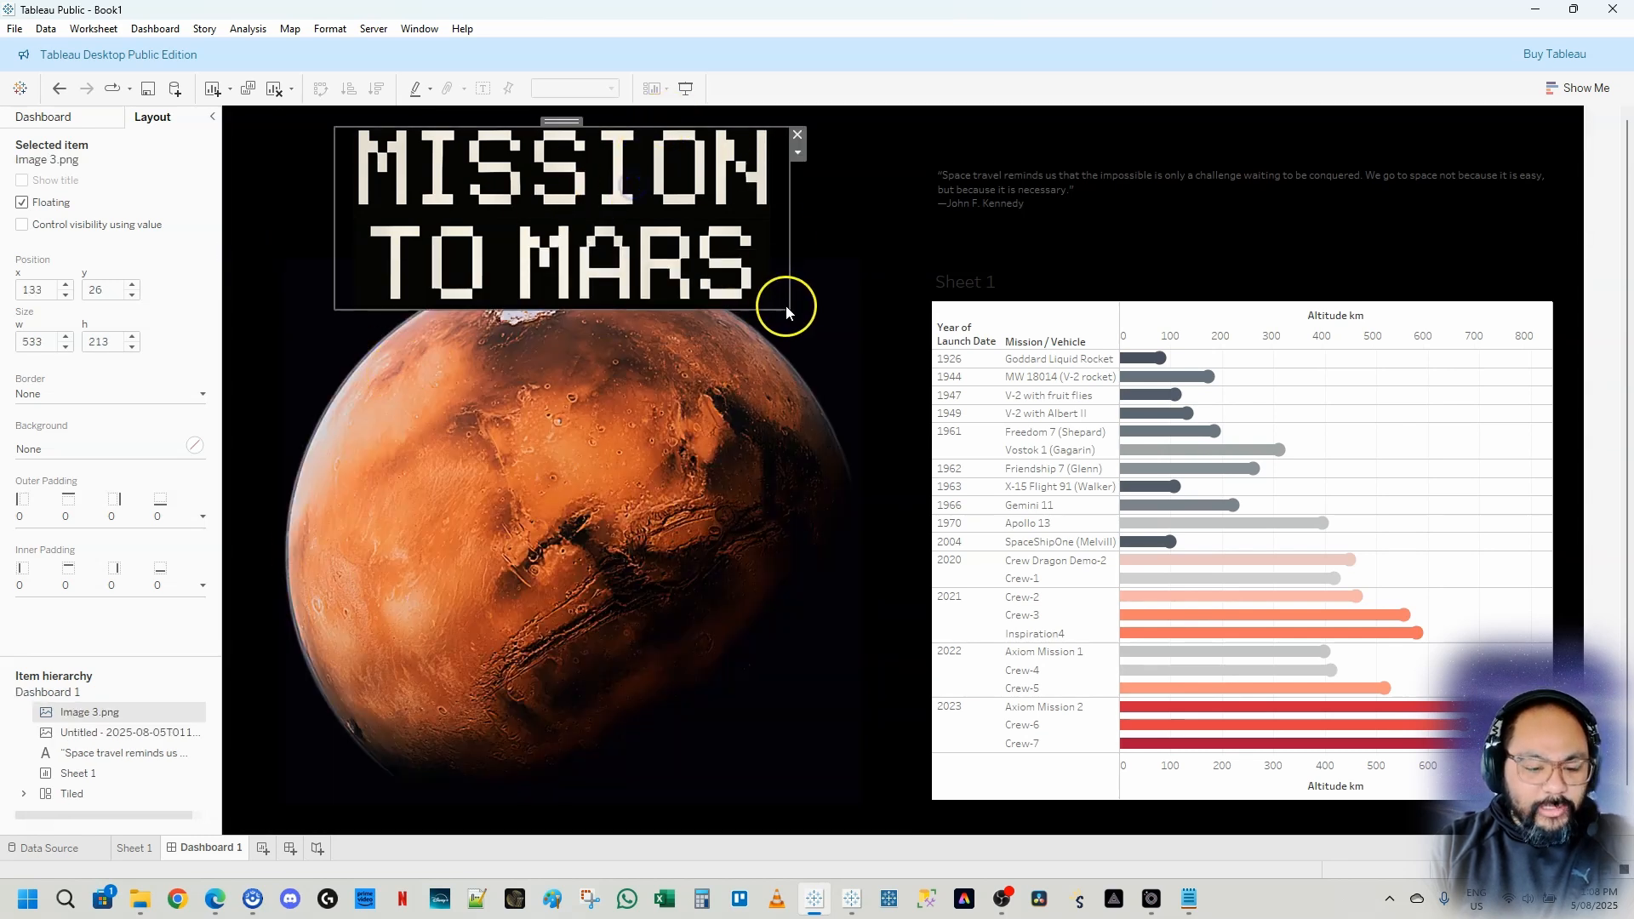
mouse_move(785, 305)
mouse_down()
mouse_move(749, 252)
mouse_move(804, 317)
mouse_up()
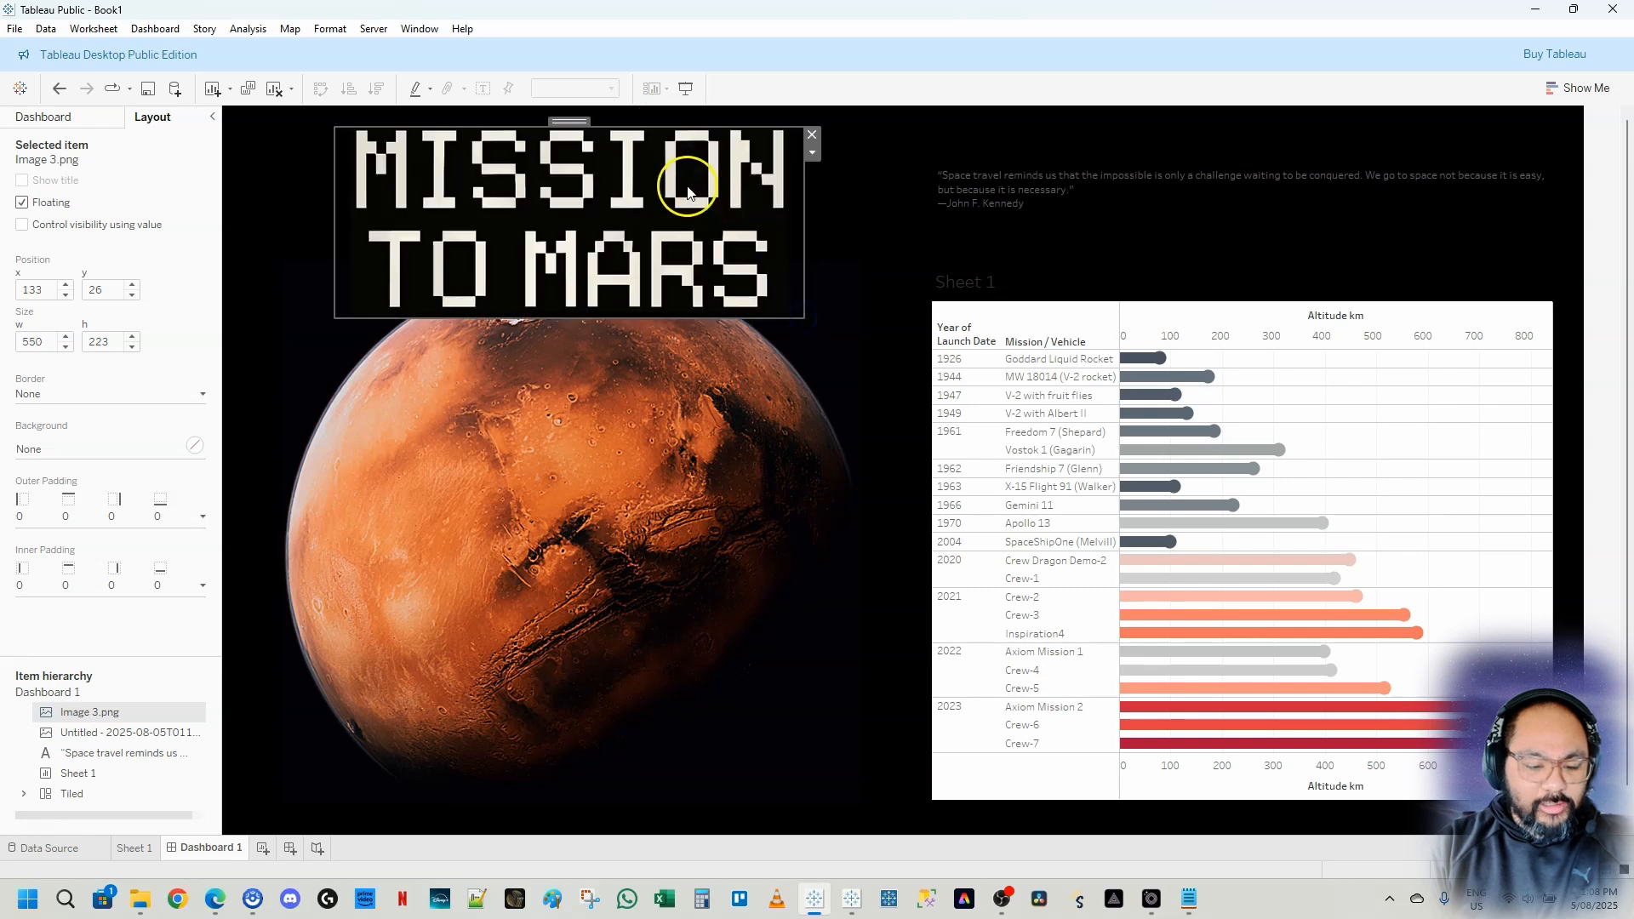
click(885, 243)
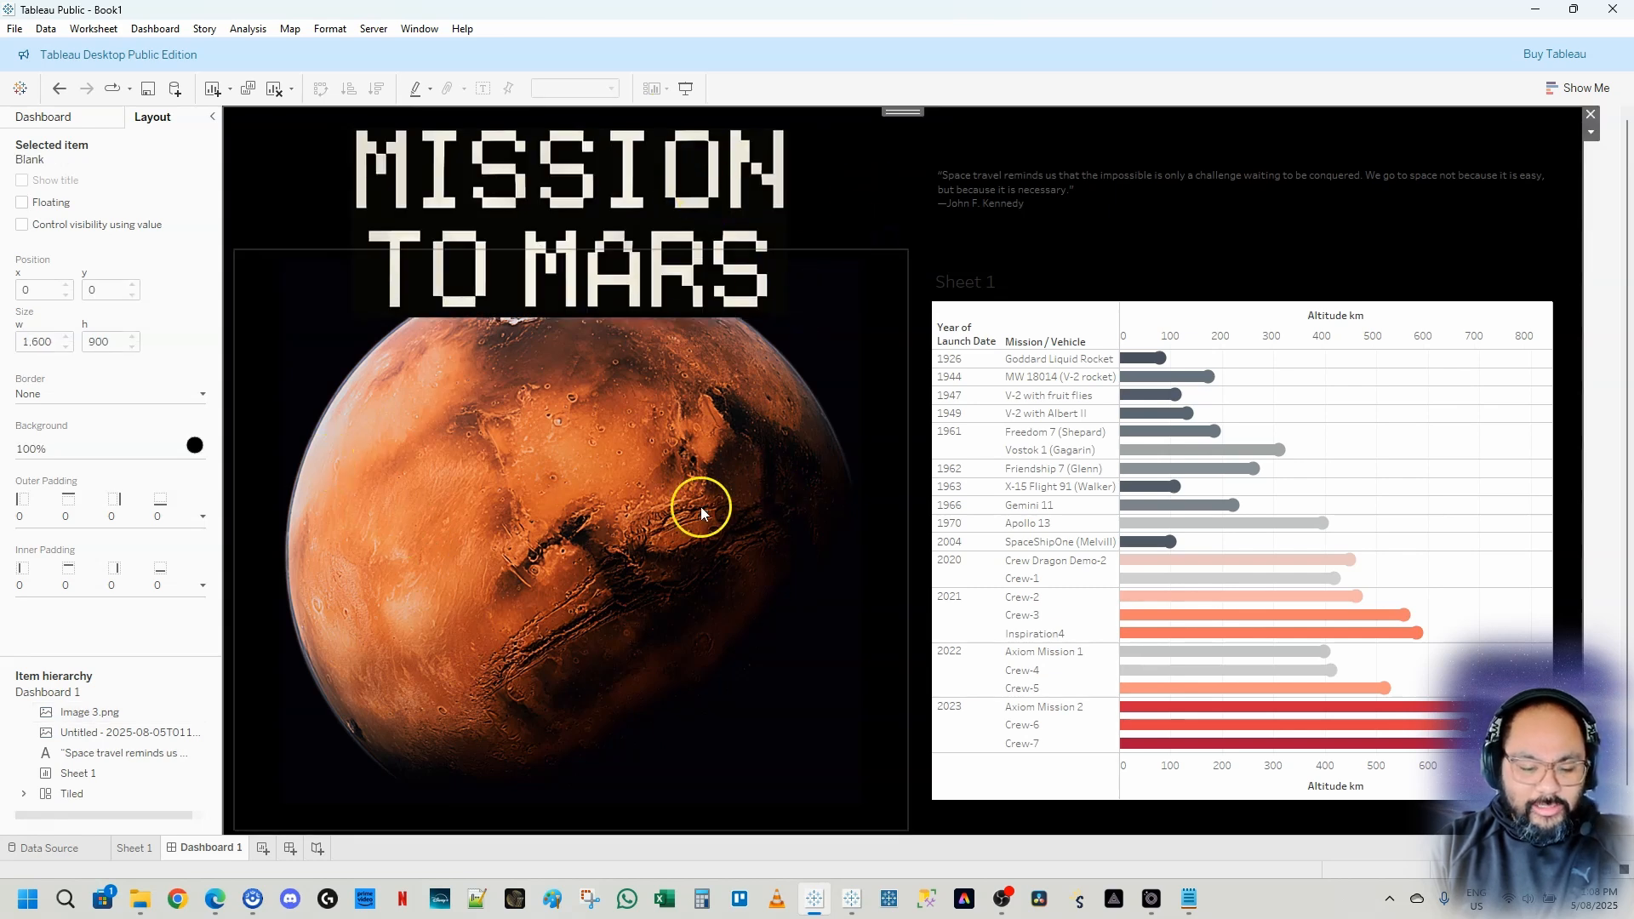
Format the whole Kennedy quote text as white and bold with a larger font size
click(1093, 184)
double_click(1093, 186)
key(ctrl+a)
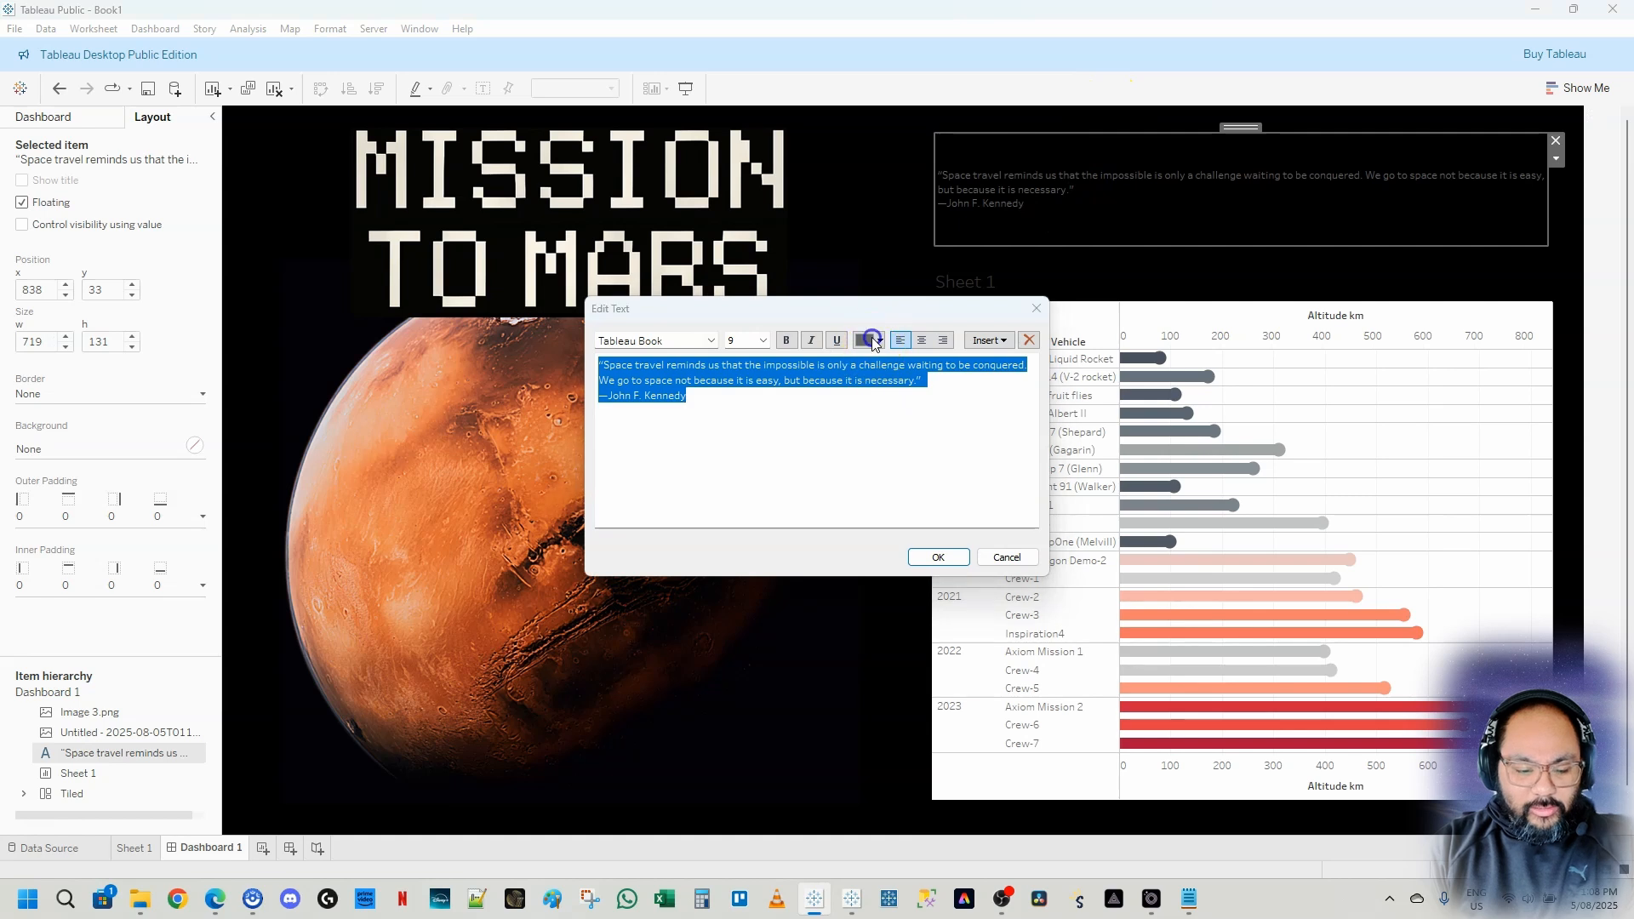
click(880, 341)
click(881, 359)
click(786, 340)
click(763, 340)
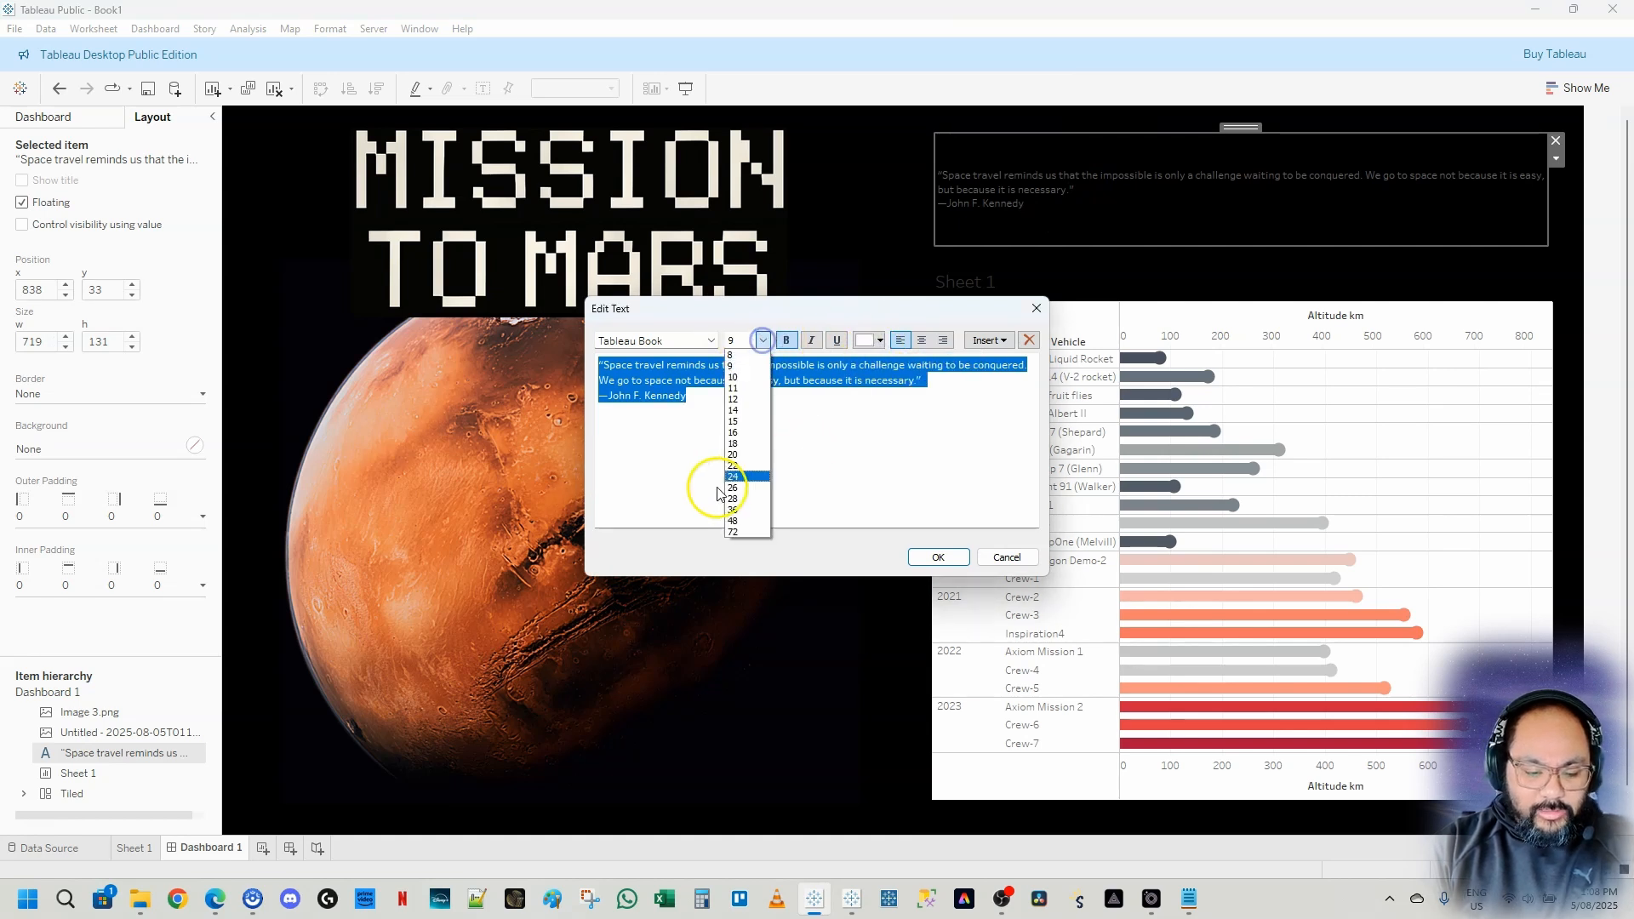
click(753, 493)
click(939, 556)
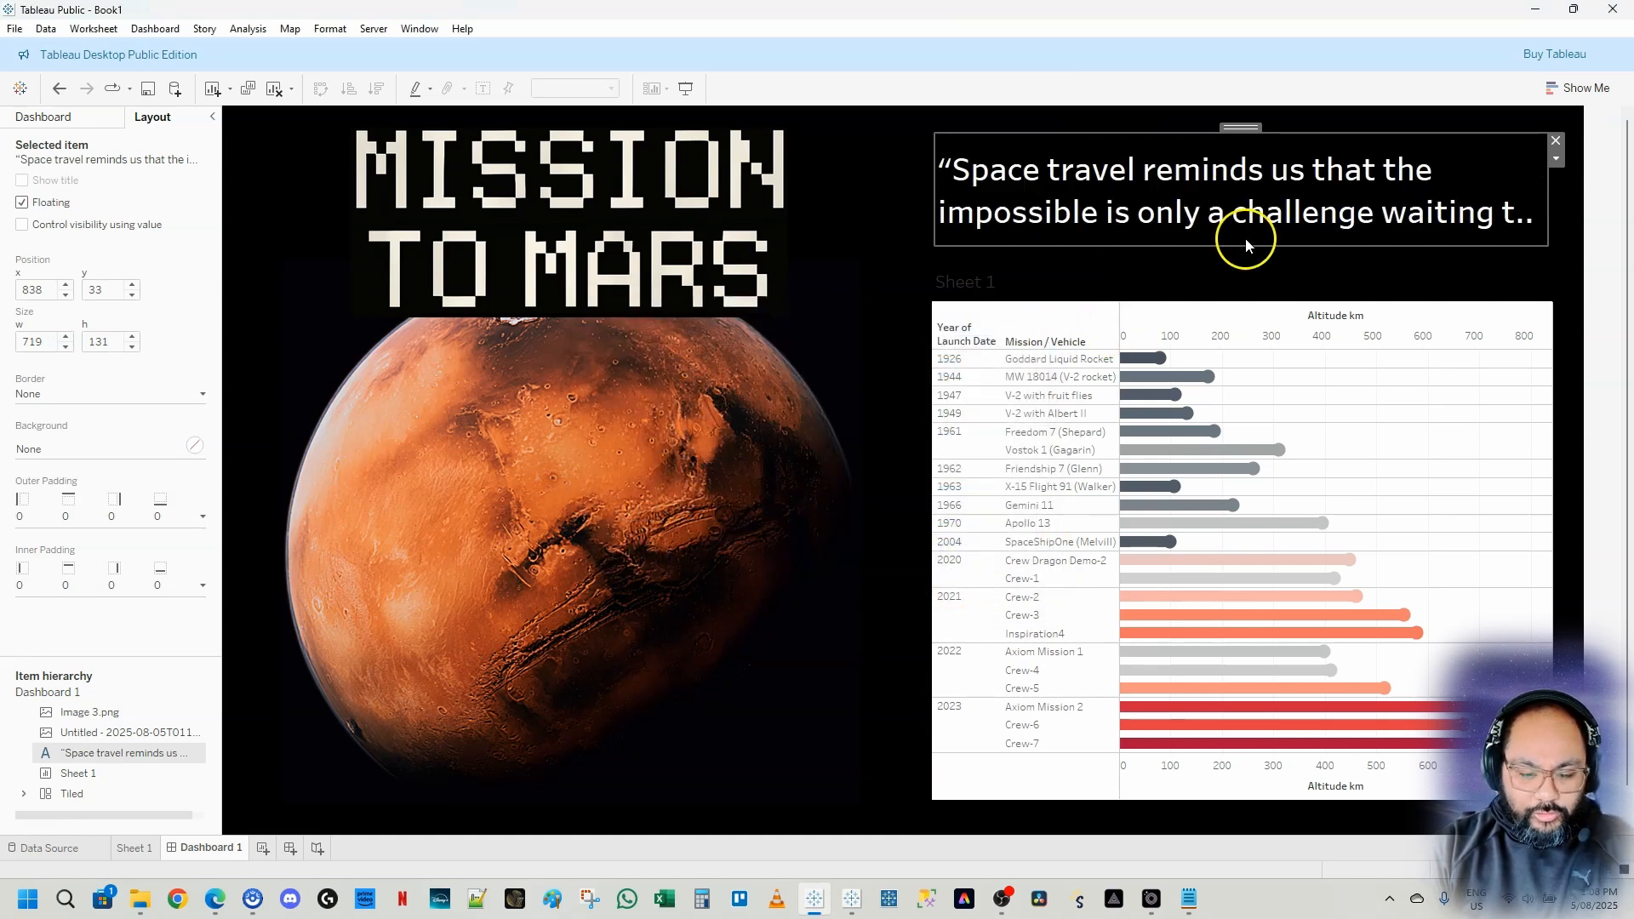
Set the Kennedy quote's font size to 20
double_click(1213, 201)
key(ctrl+a)
click(743, 340)
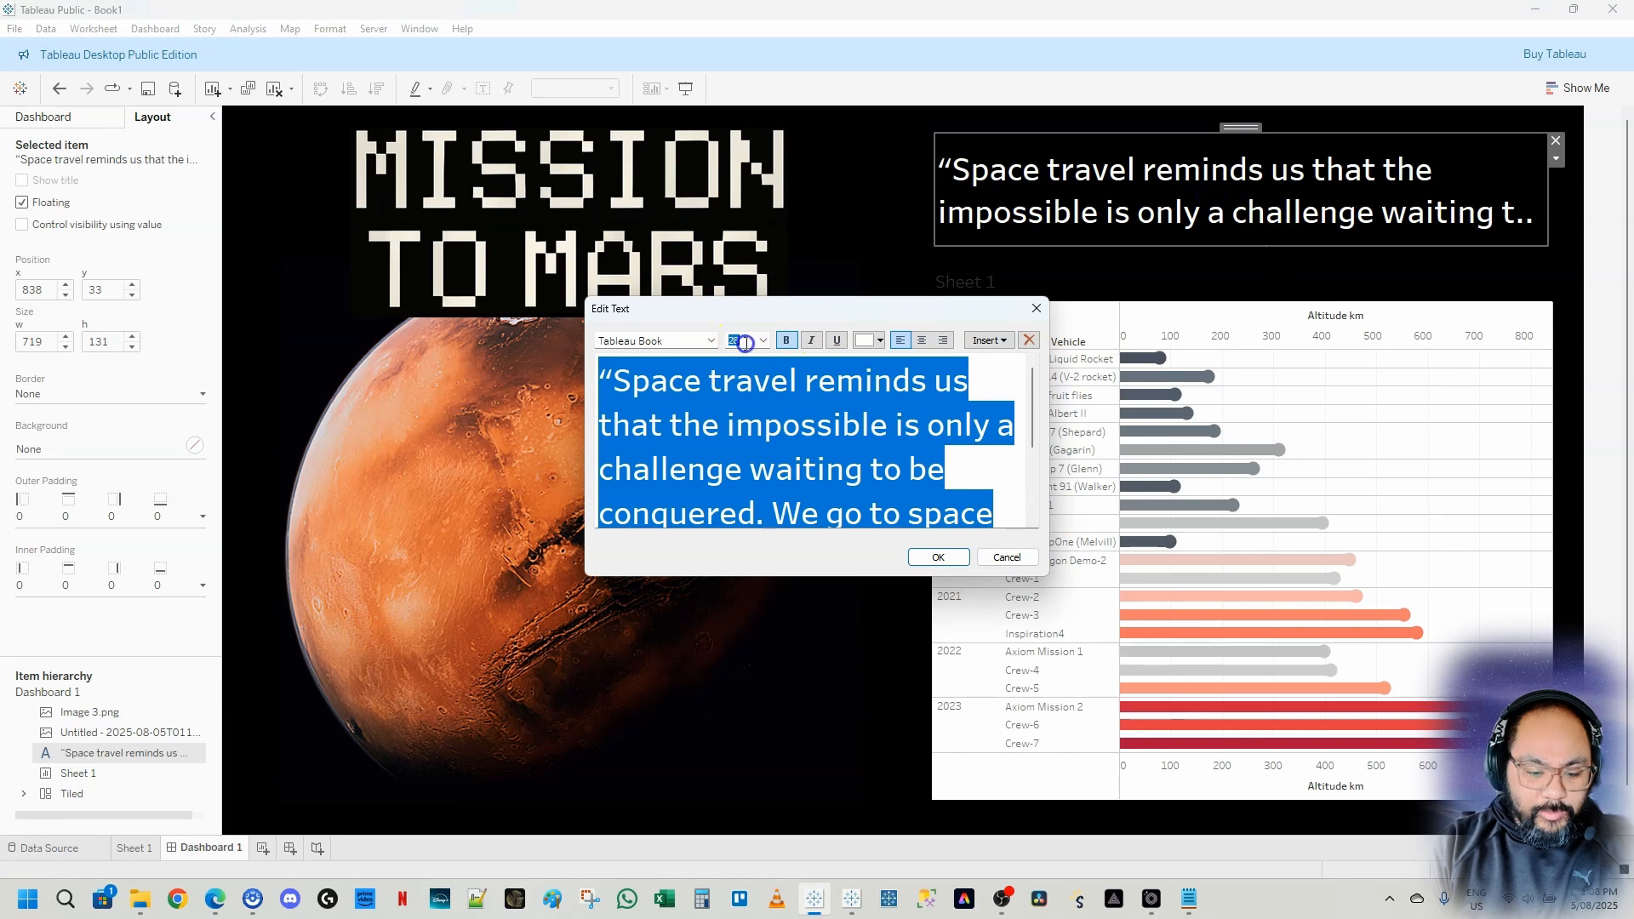
click(743, 341)
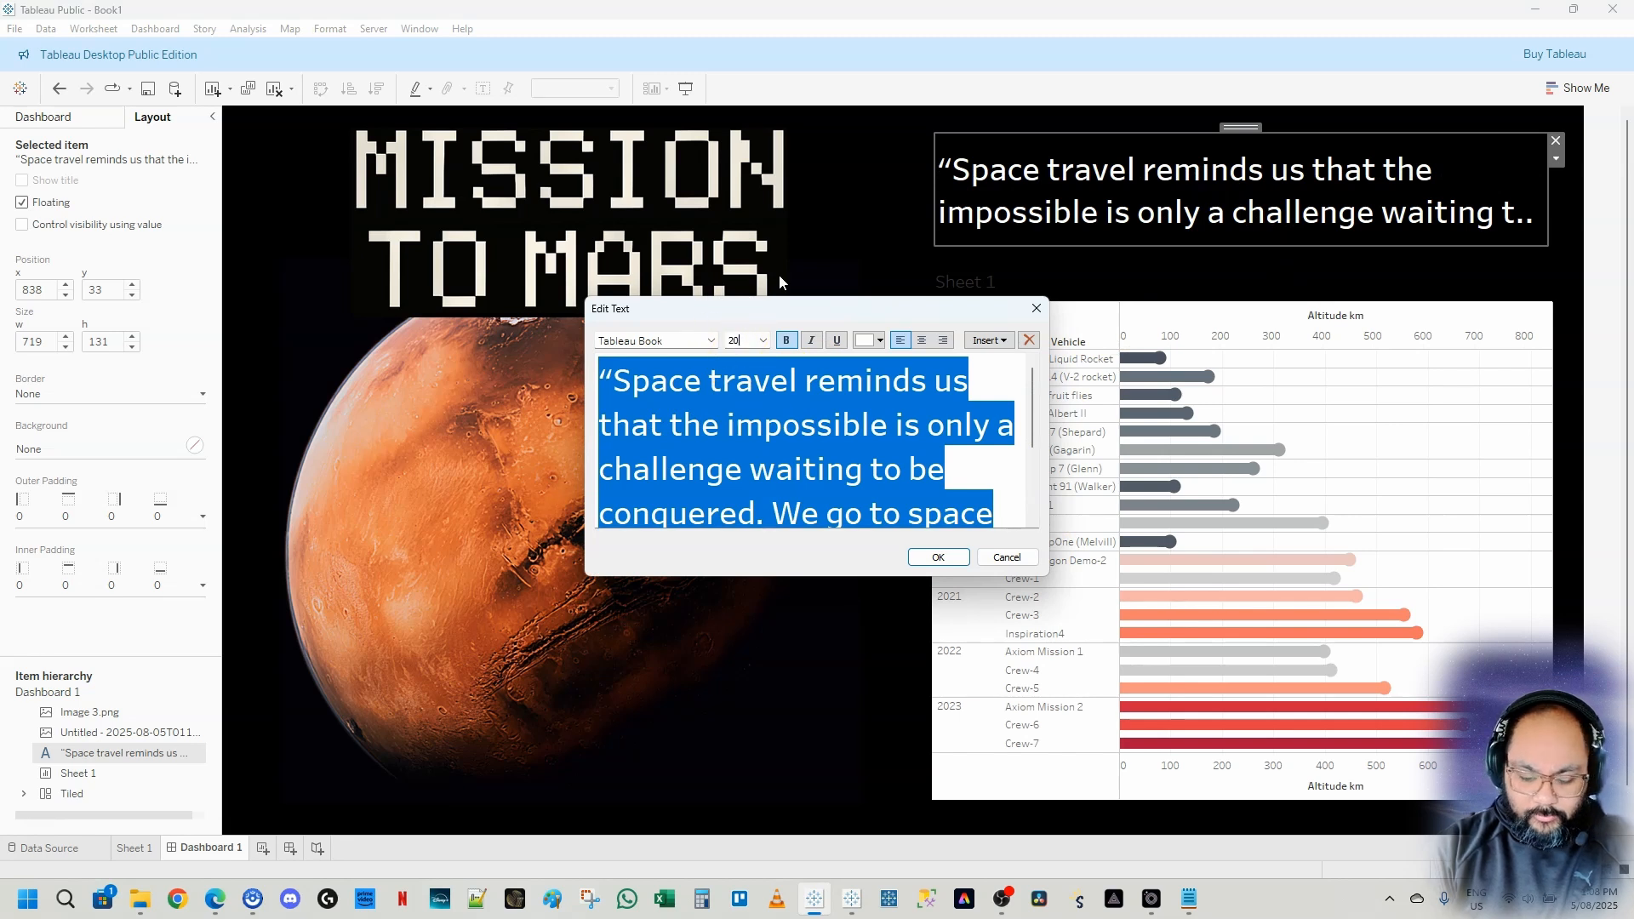
text(20)
click(933, 559)
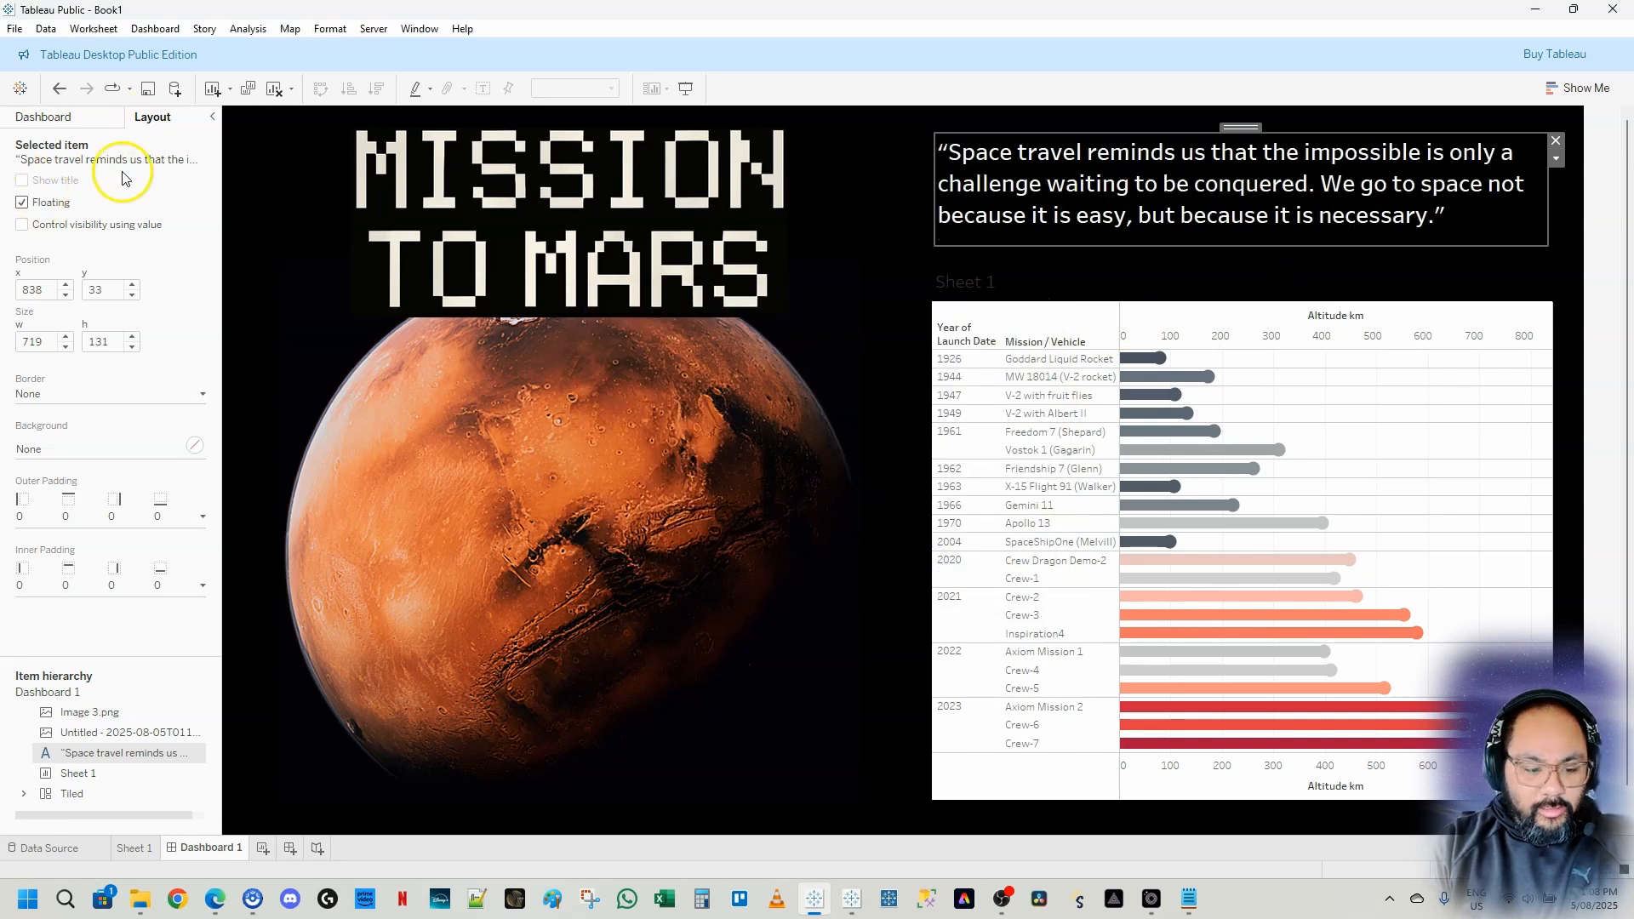
Add a solid light-coloured border around the quote text box
click(53, 396)
click(58, 448)
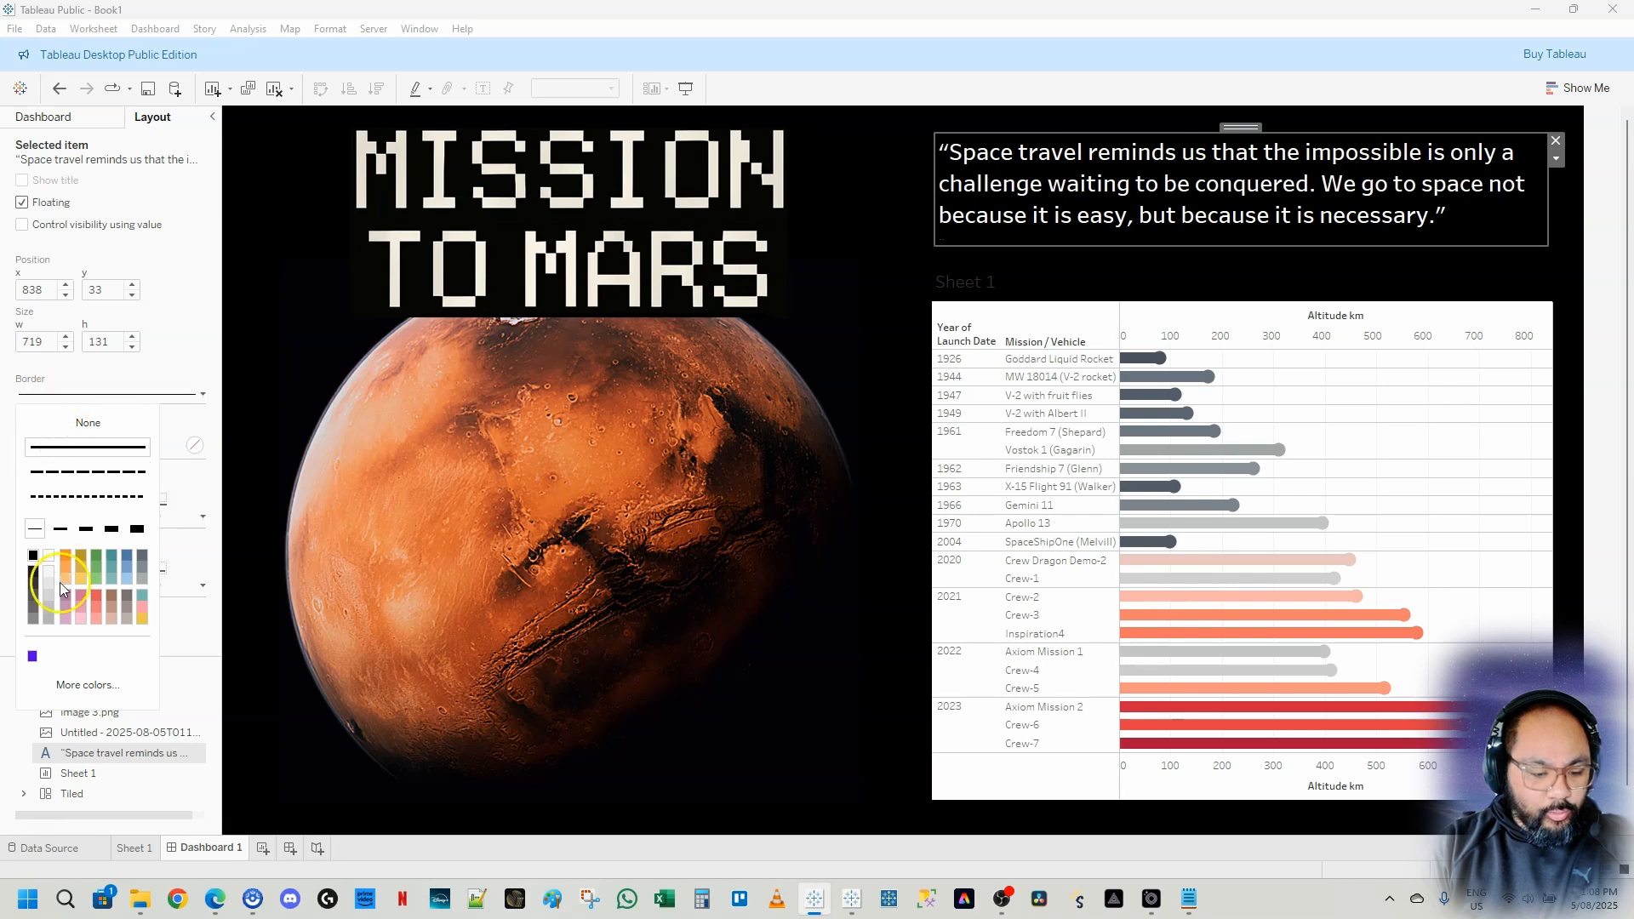
click(48, 556)
Give the chart sheet a white background and a solid border
click(1129, 274)
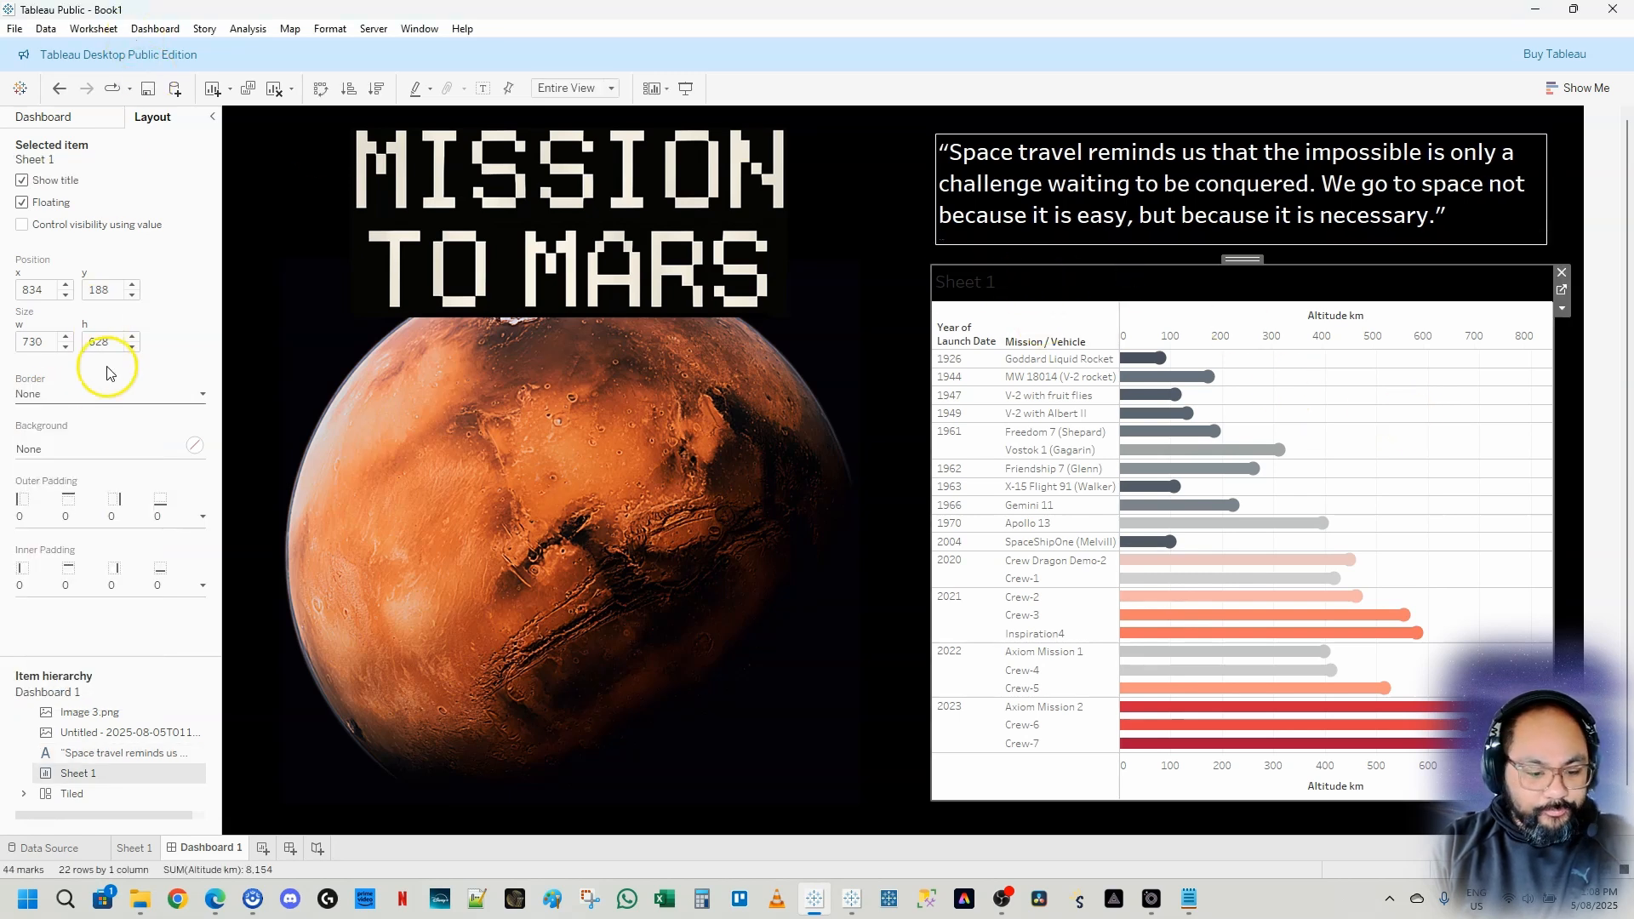
click(58, 440)
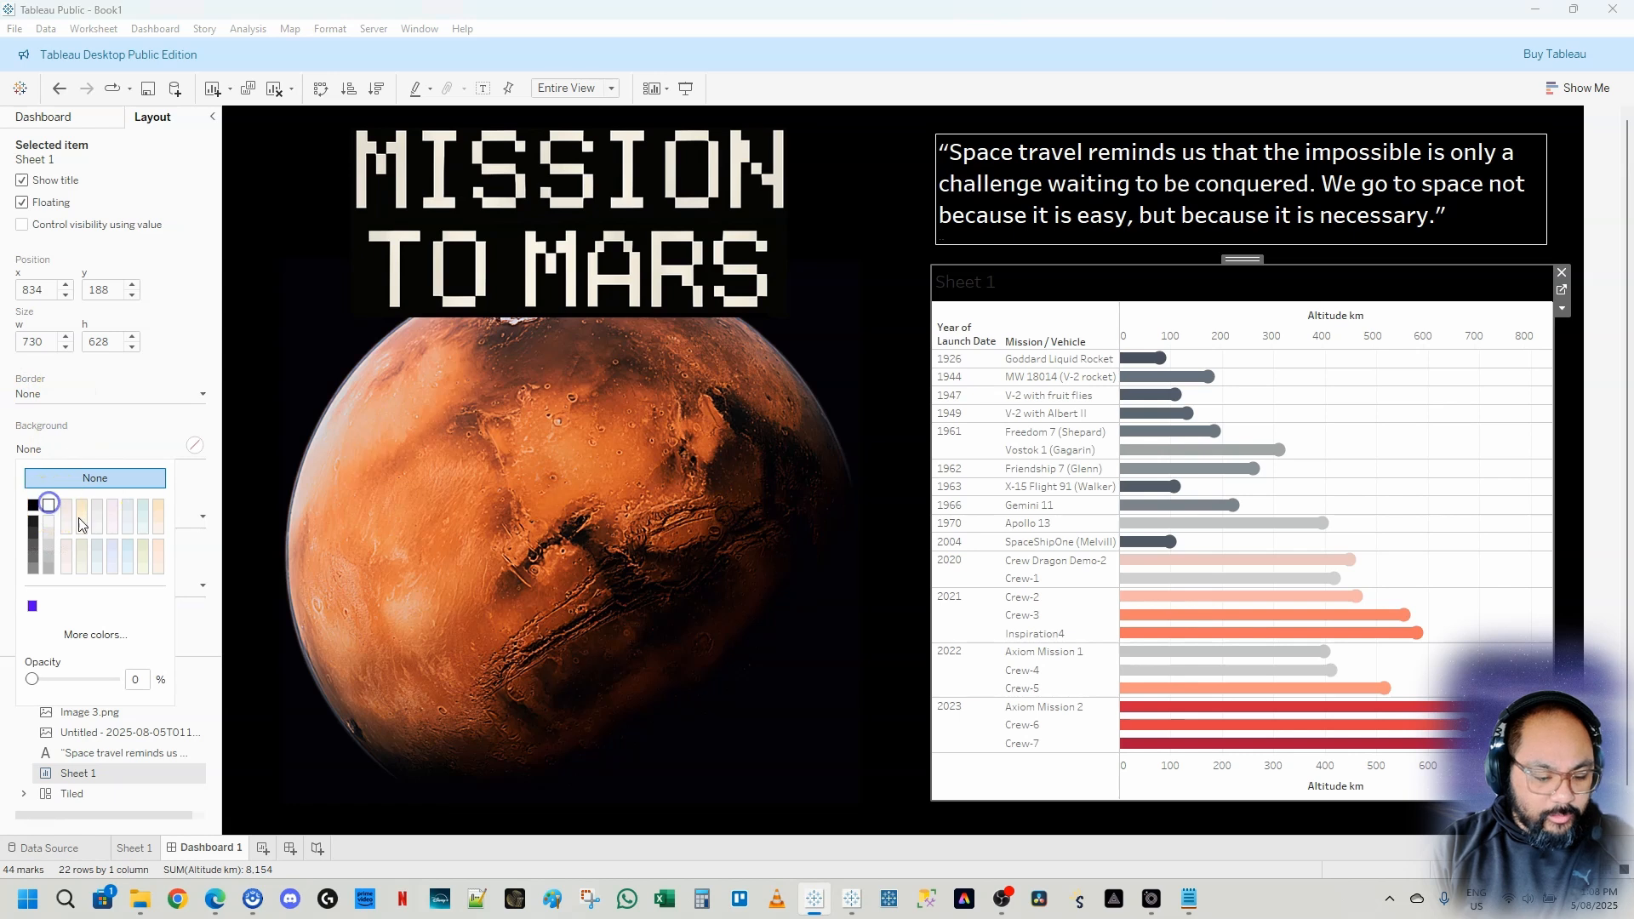
click(48, 505)
click(103, 395)
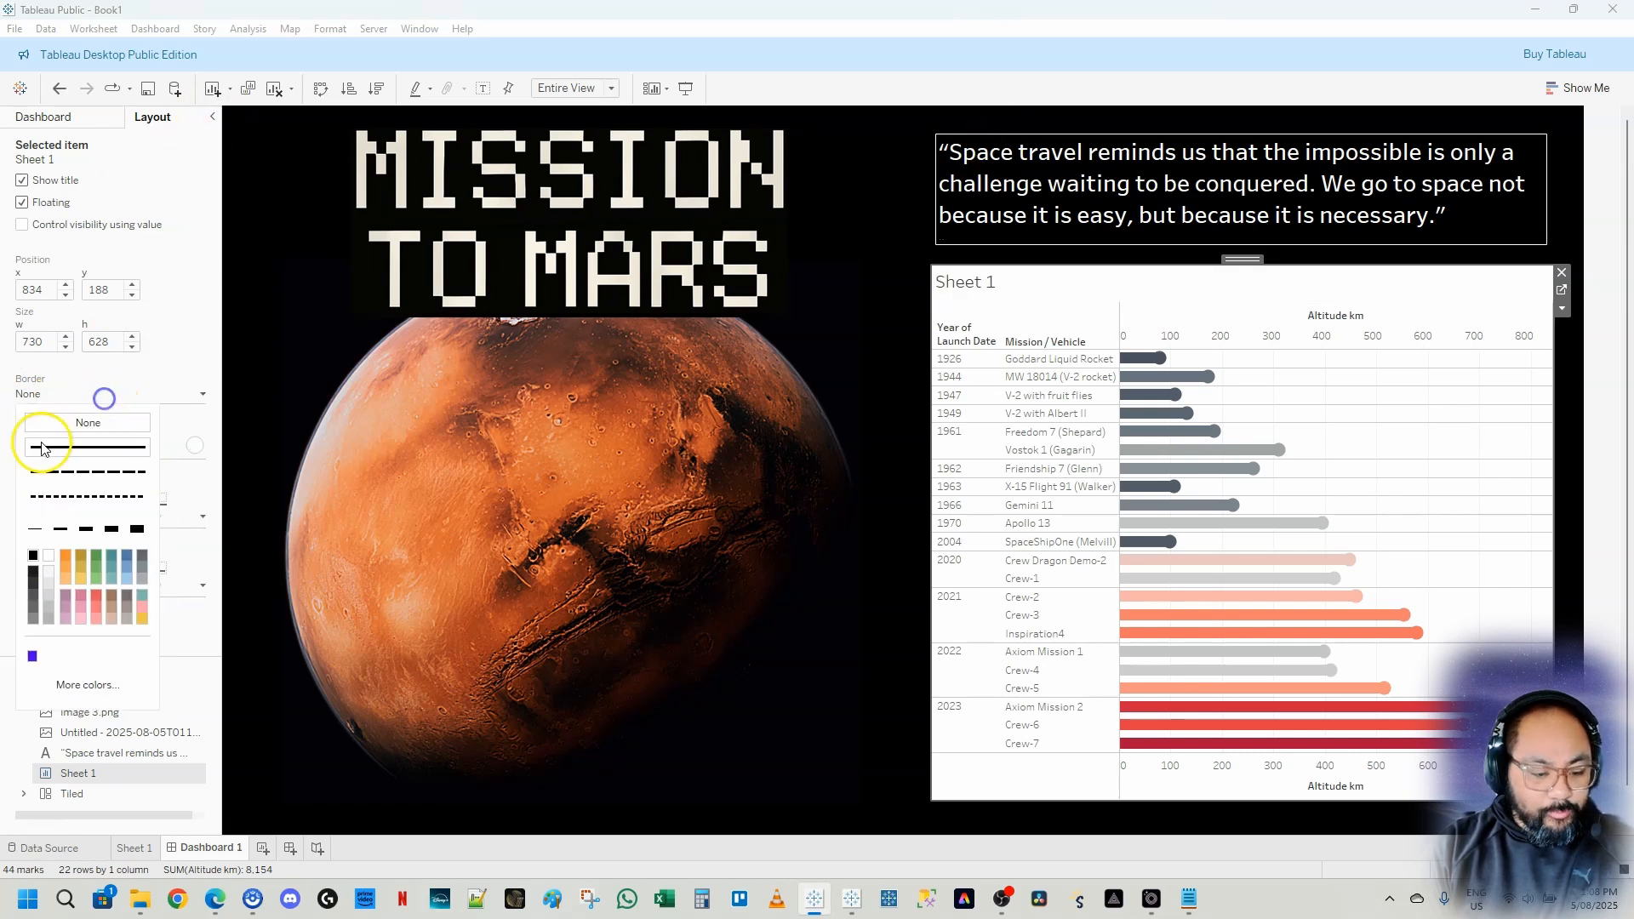
click(42, 448)
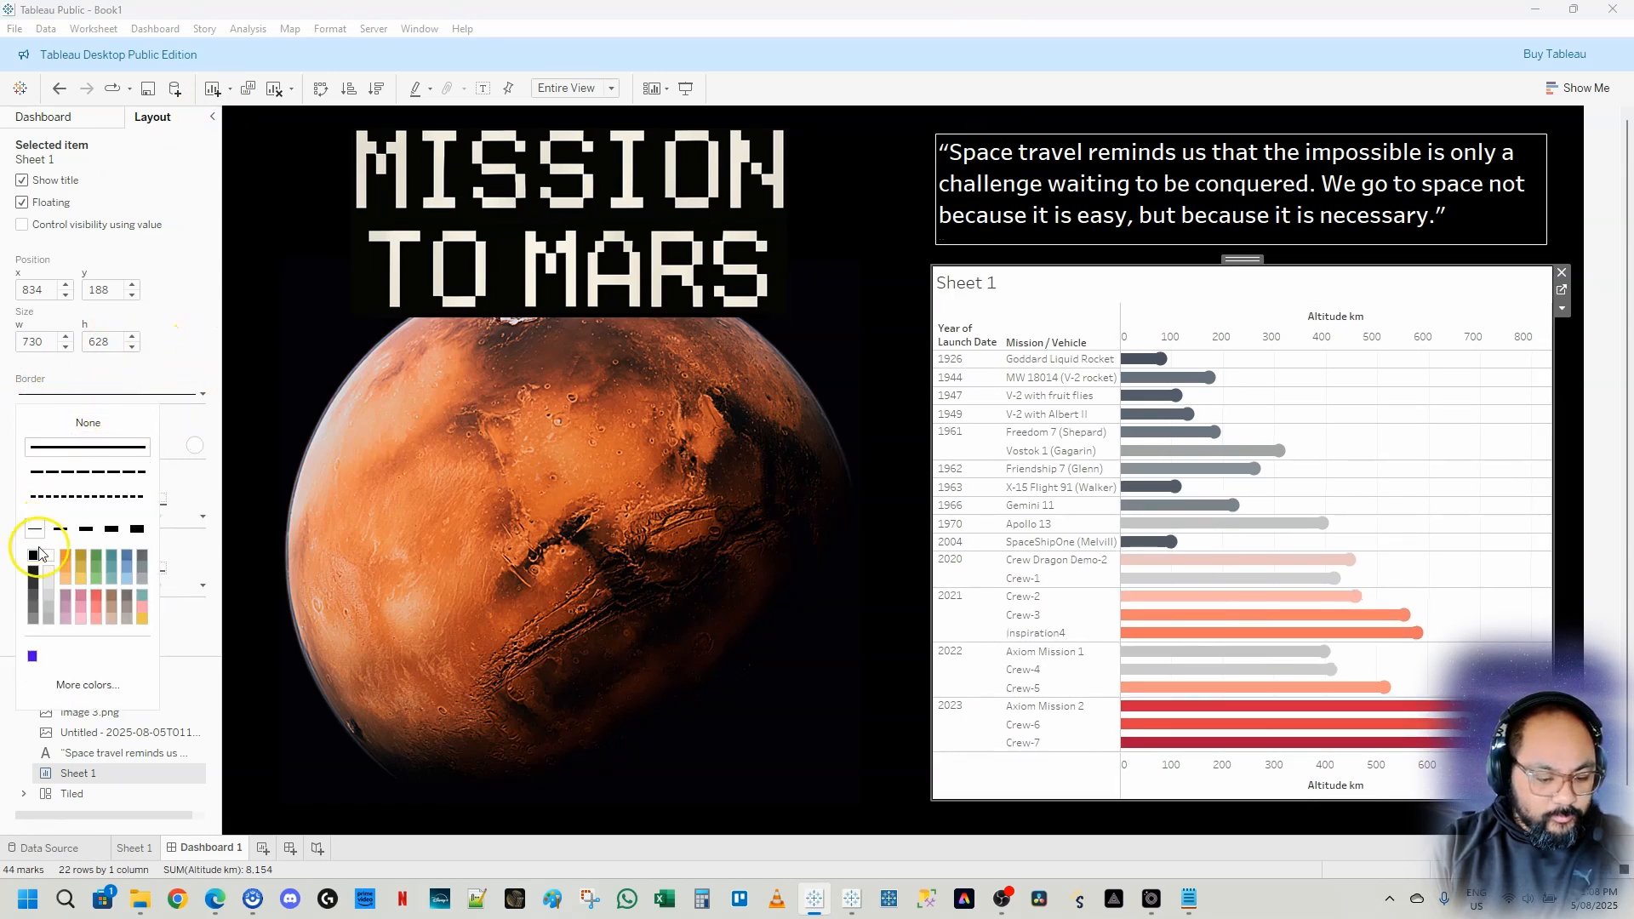
click(1575, 461)
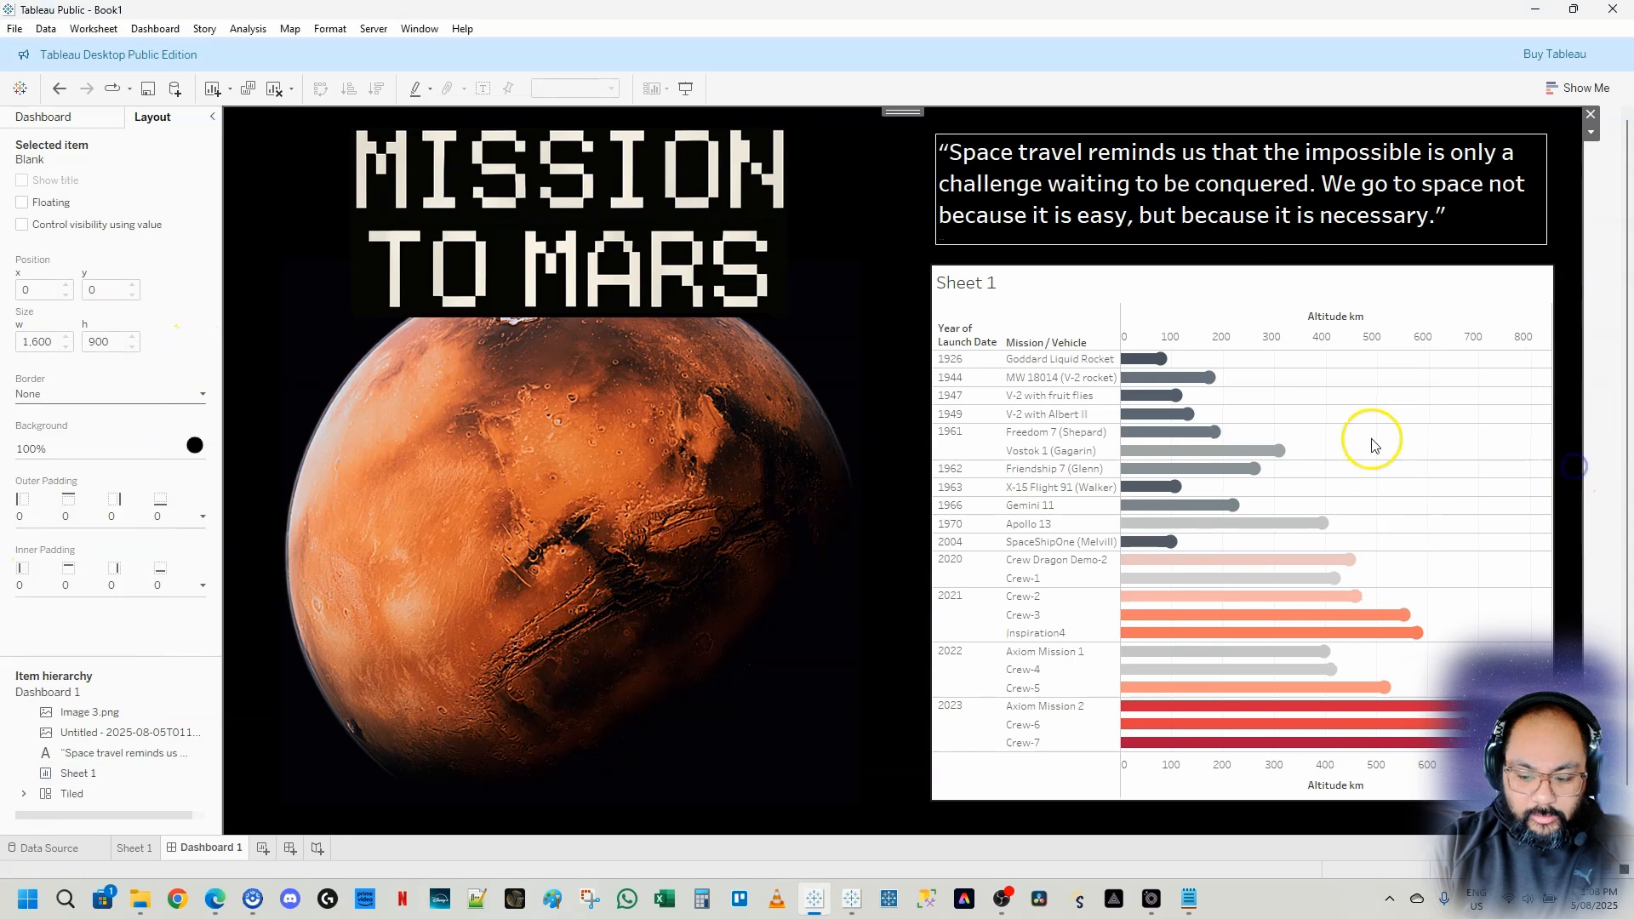
click(1447, 282)
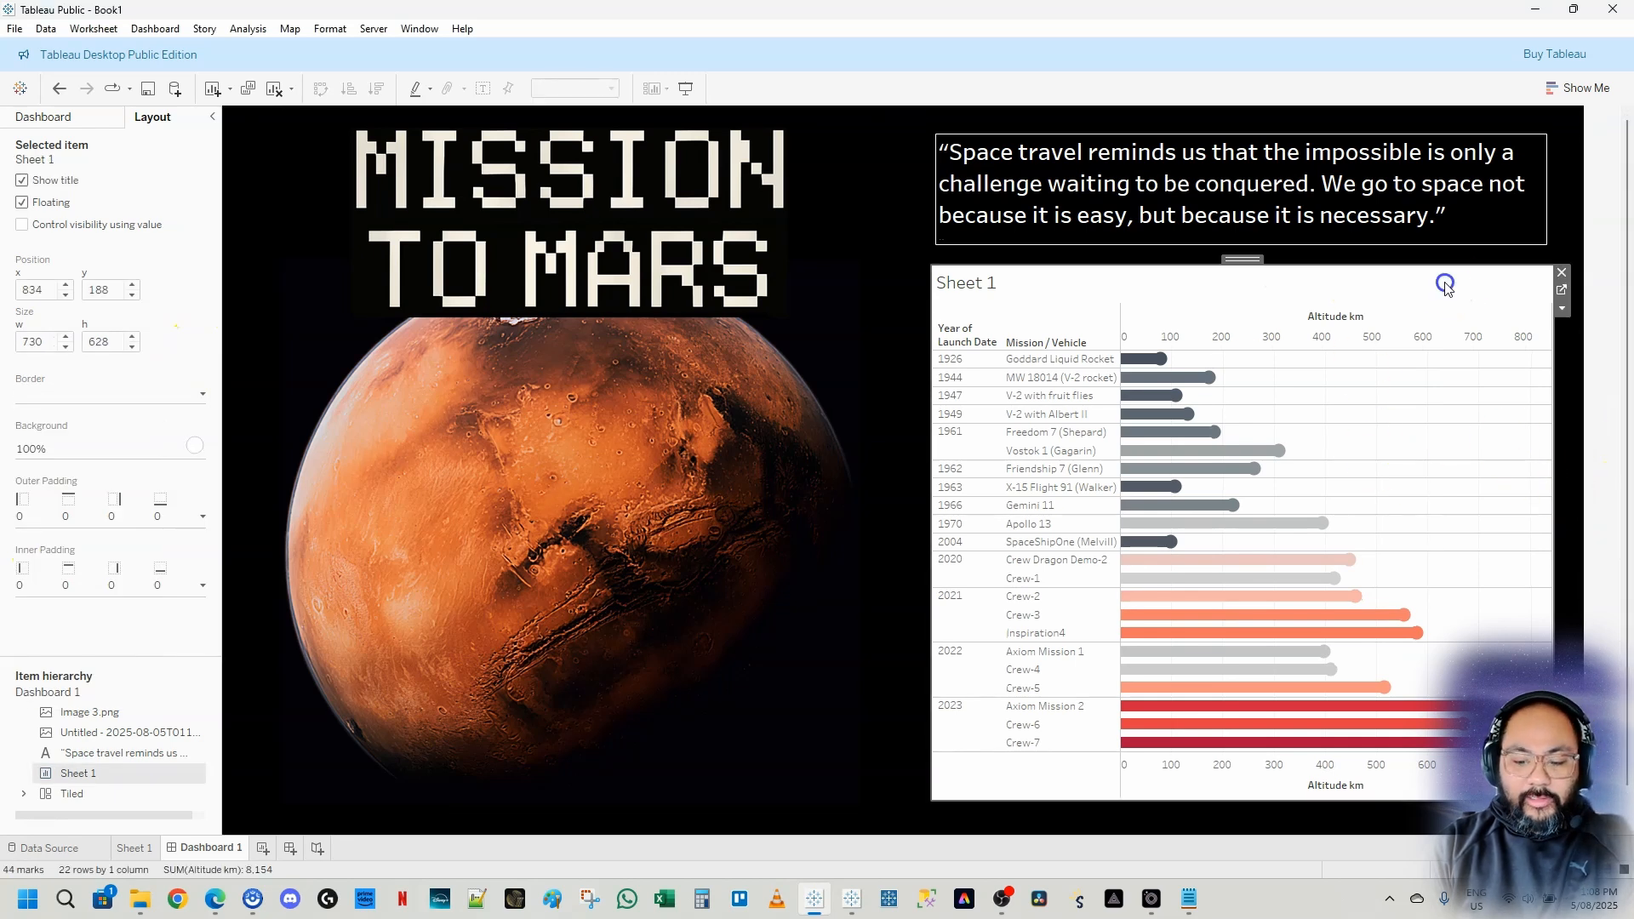
click(1626, 483)
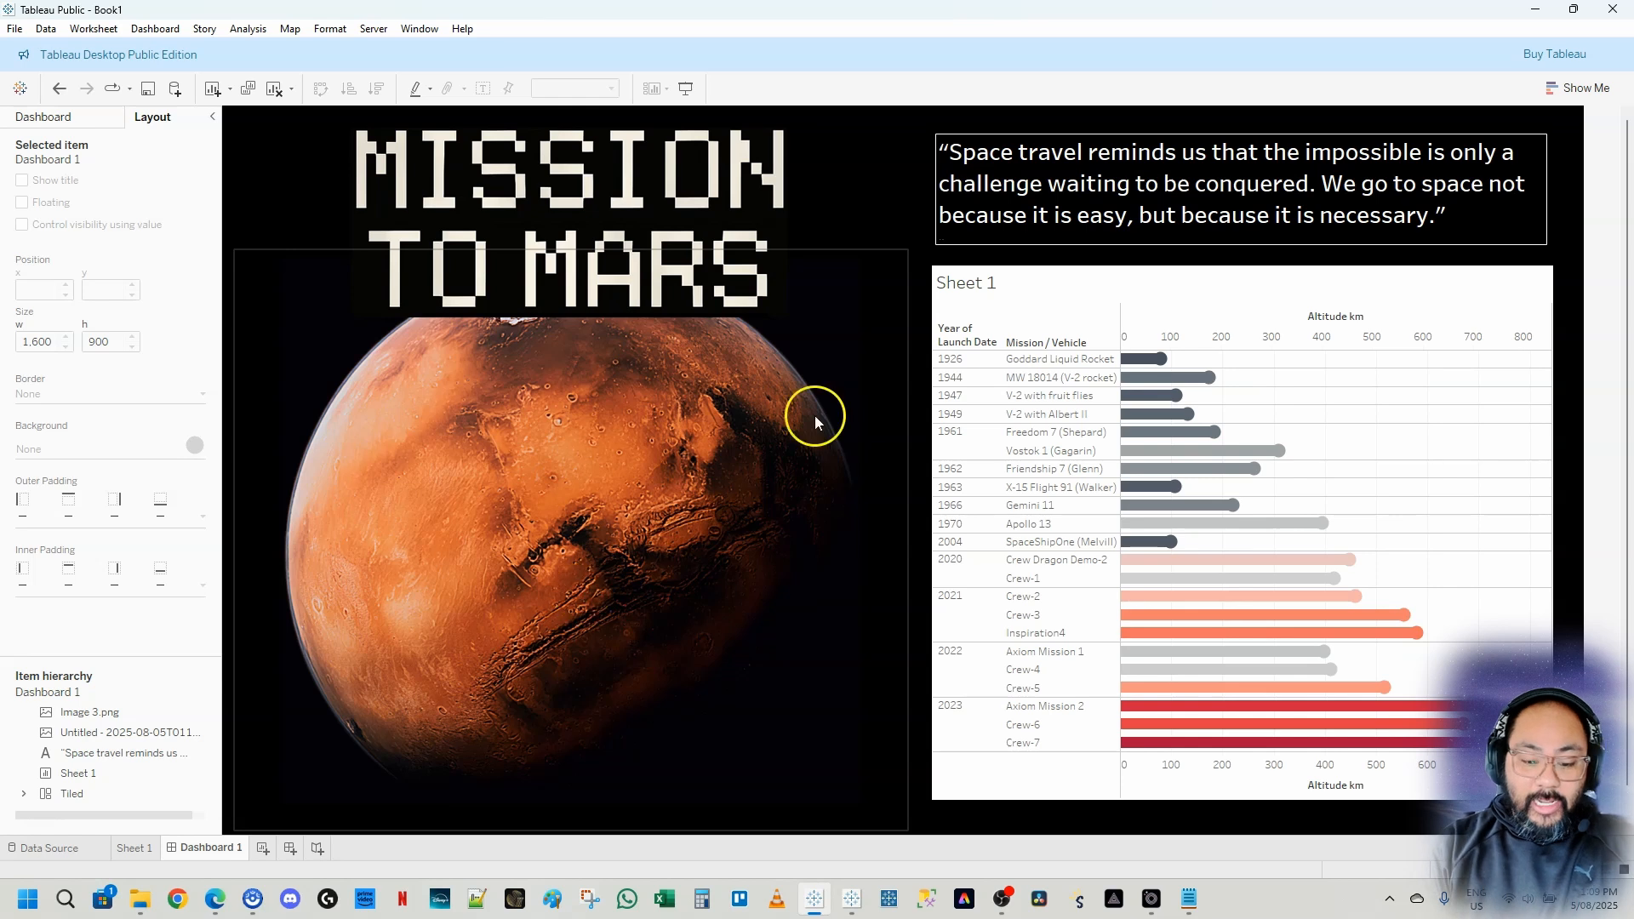
Undo the recent formatting changes to the chart sheet, the quote text and the dashboard images
click(983, 423)
key(ctrl+z)
click(1602, 530)
key(ctrl+z)
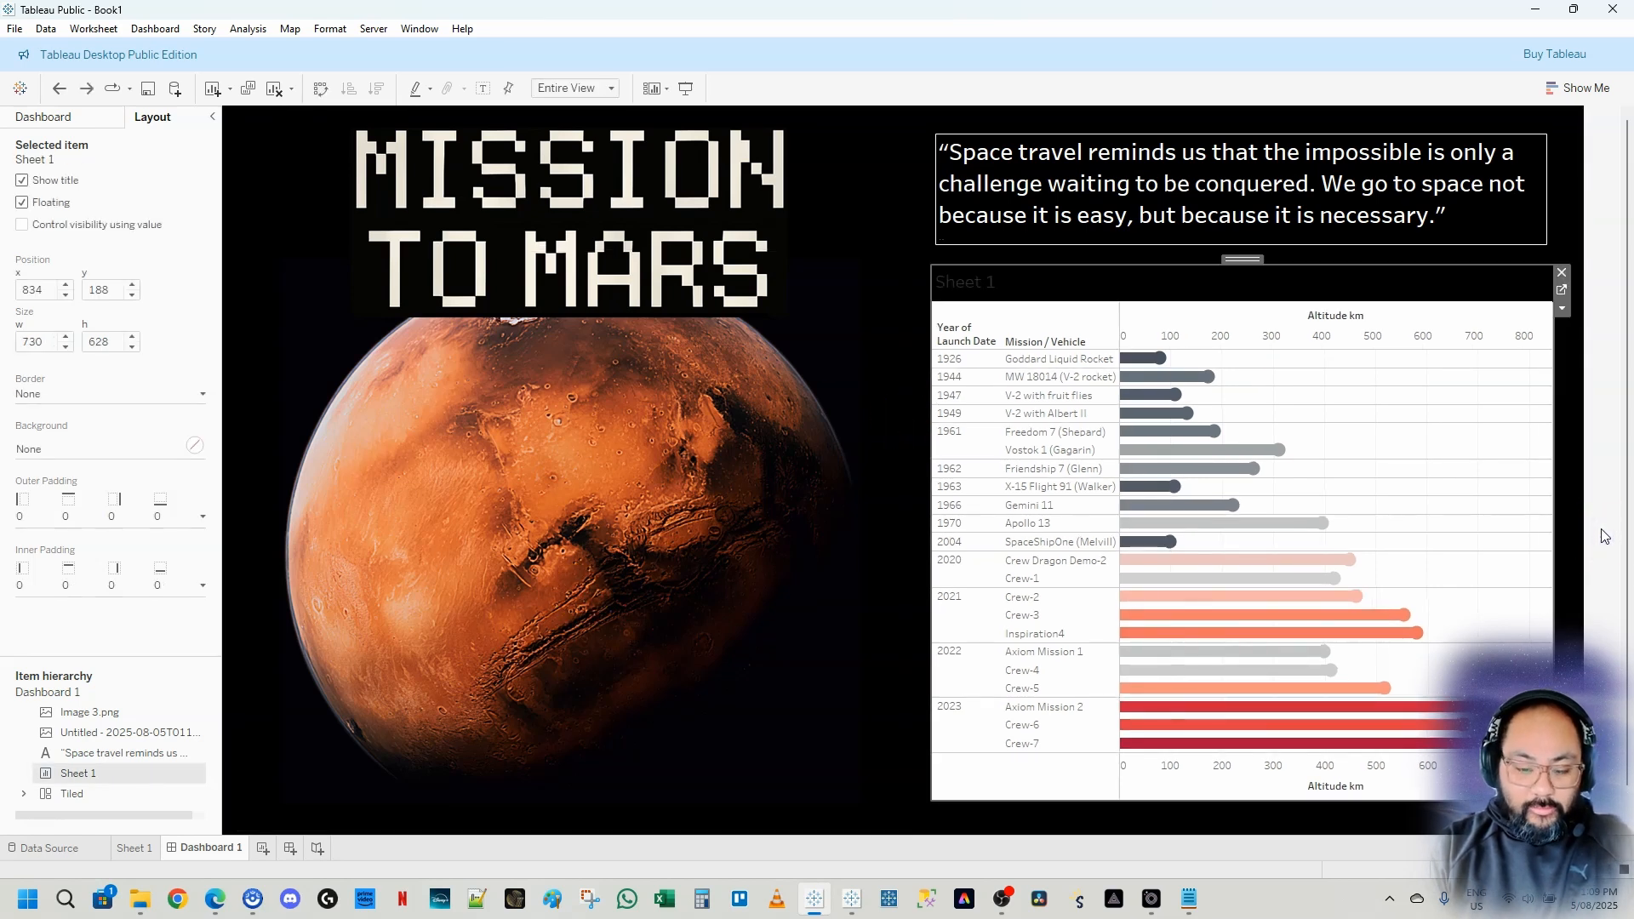
key(ctrl+z)
key(ctrl+z)
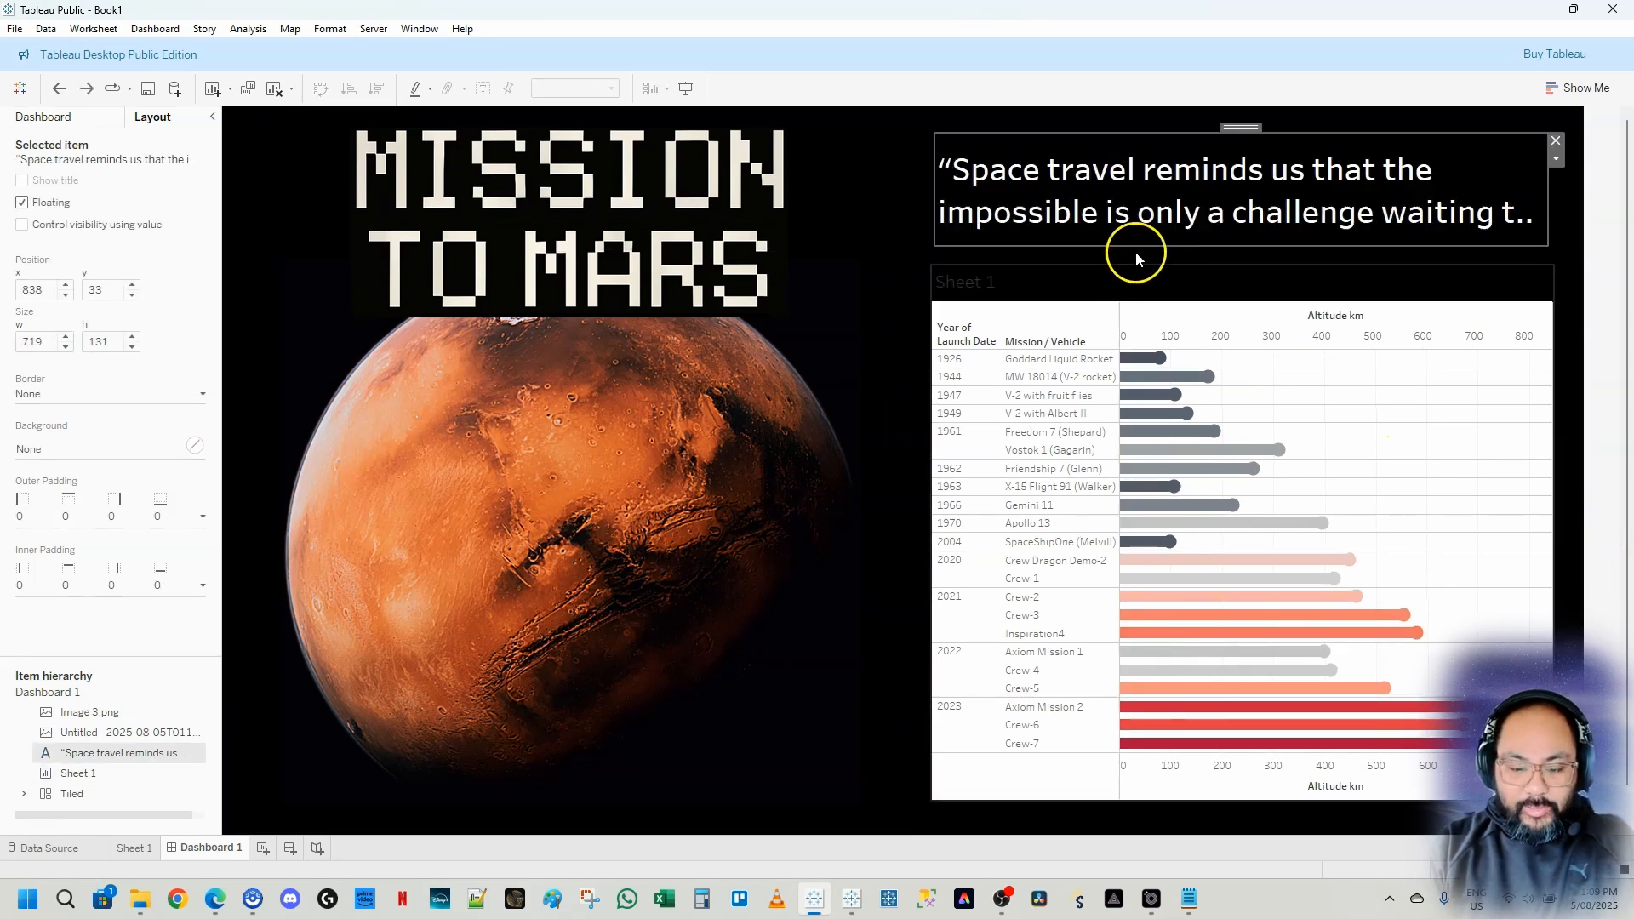
key(ctrl+z)
key(ctrl+z)
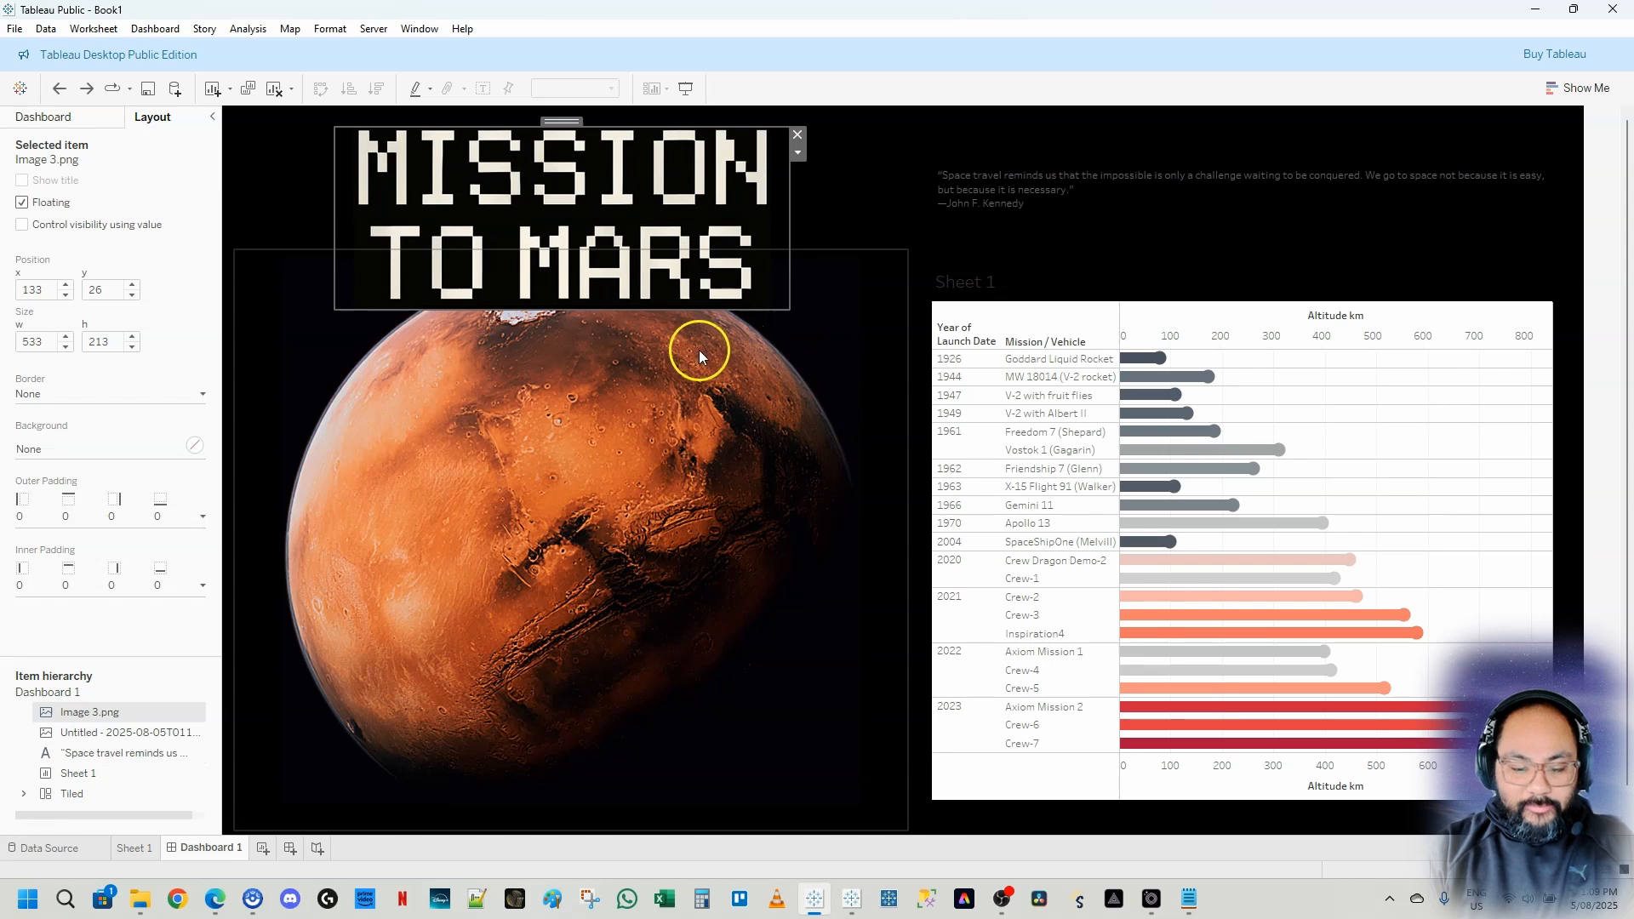
key(ctrl+z)
key(ctrl+z)
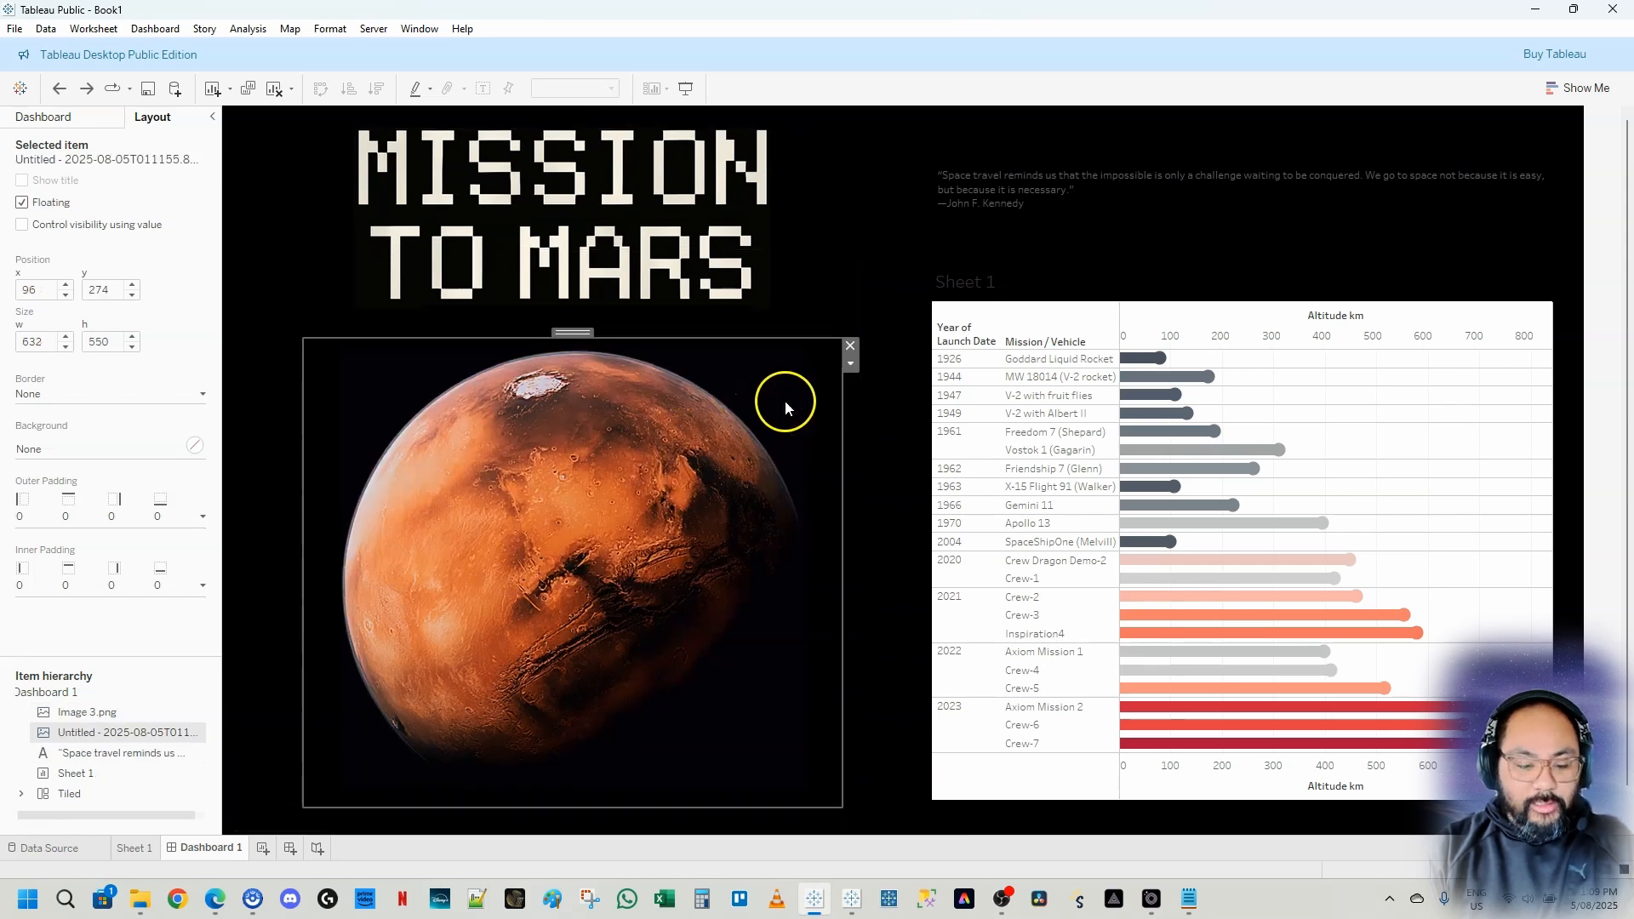
click(886, 517)
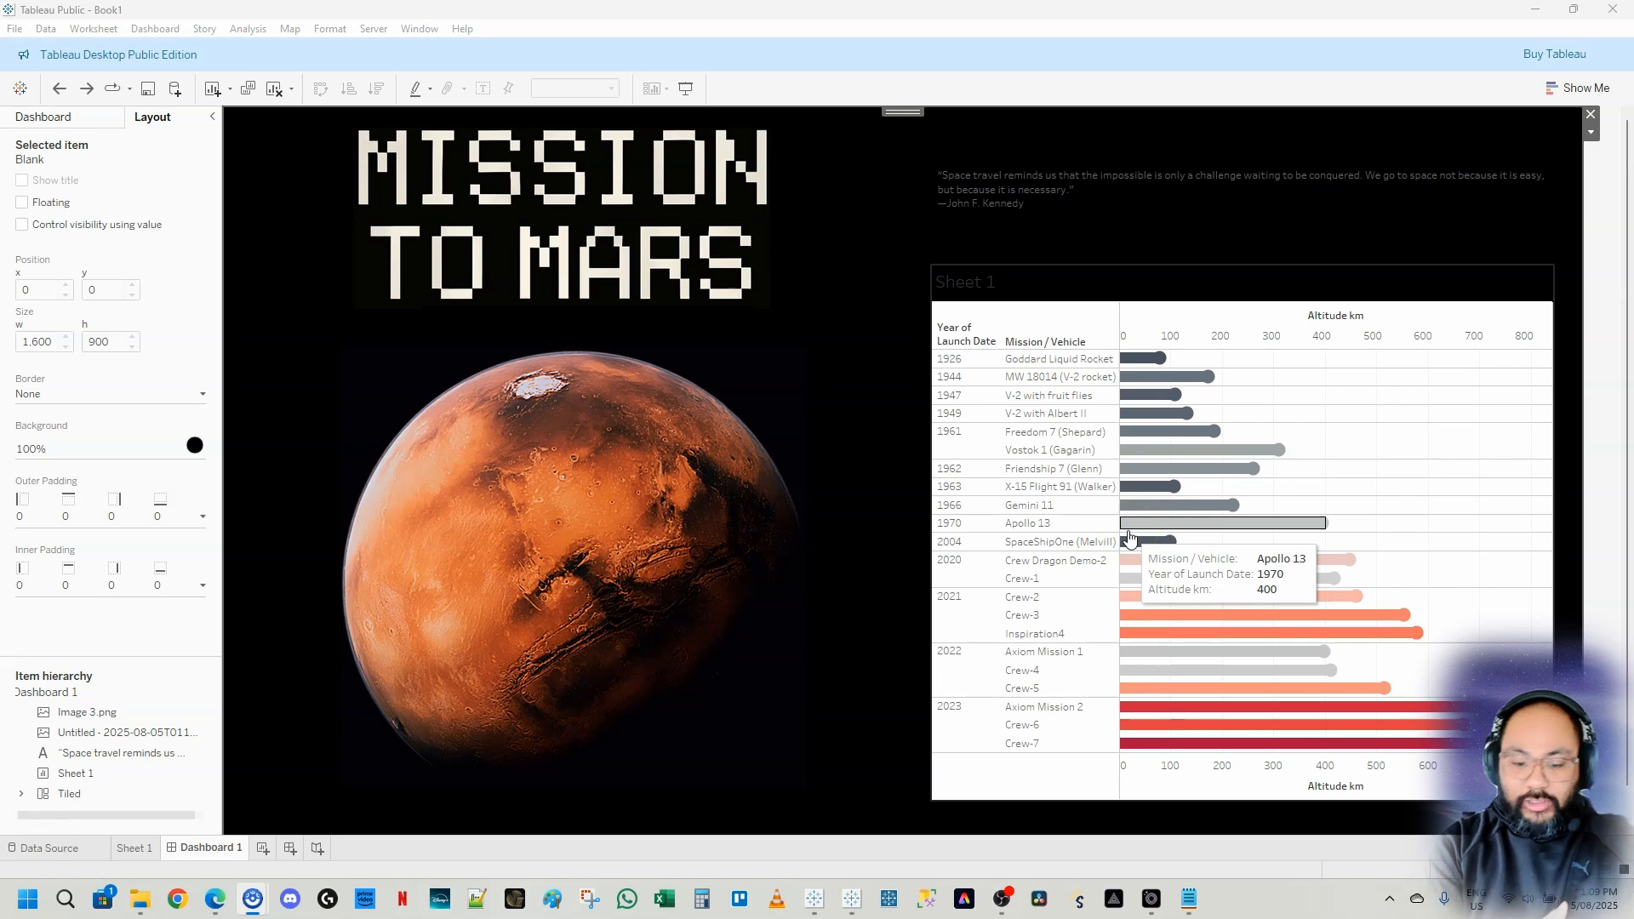
Set the chart worksheet's background shading to None
click(1135, 331)
mouse_move(1165, 364)
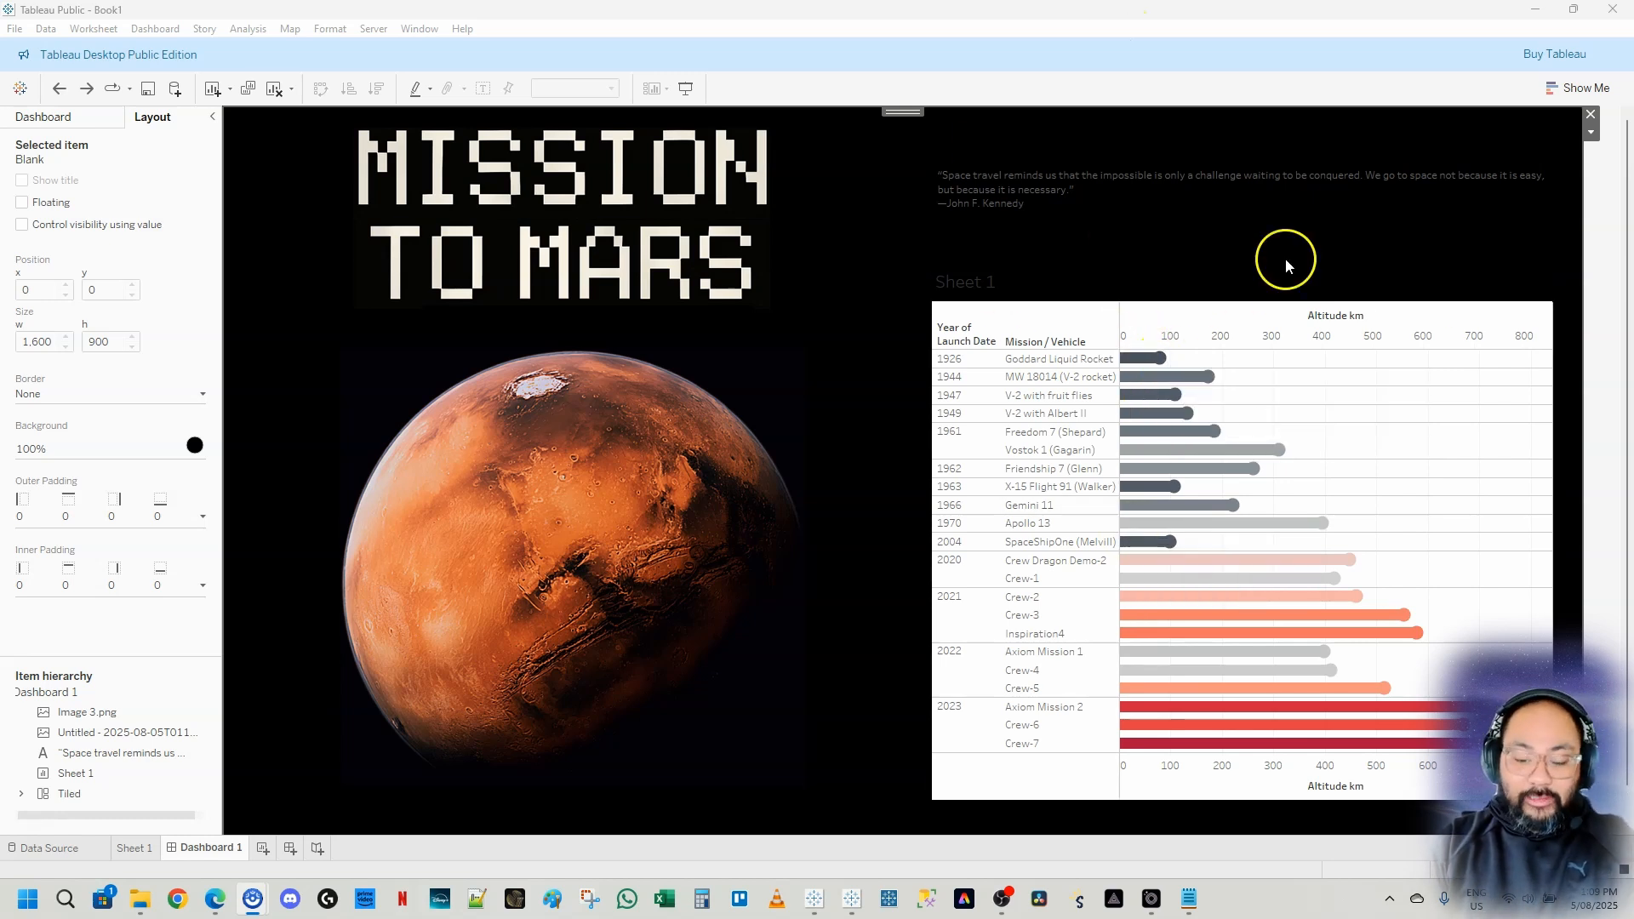
mouse_move(1283, 457)
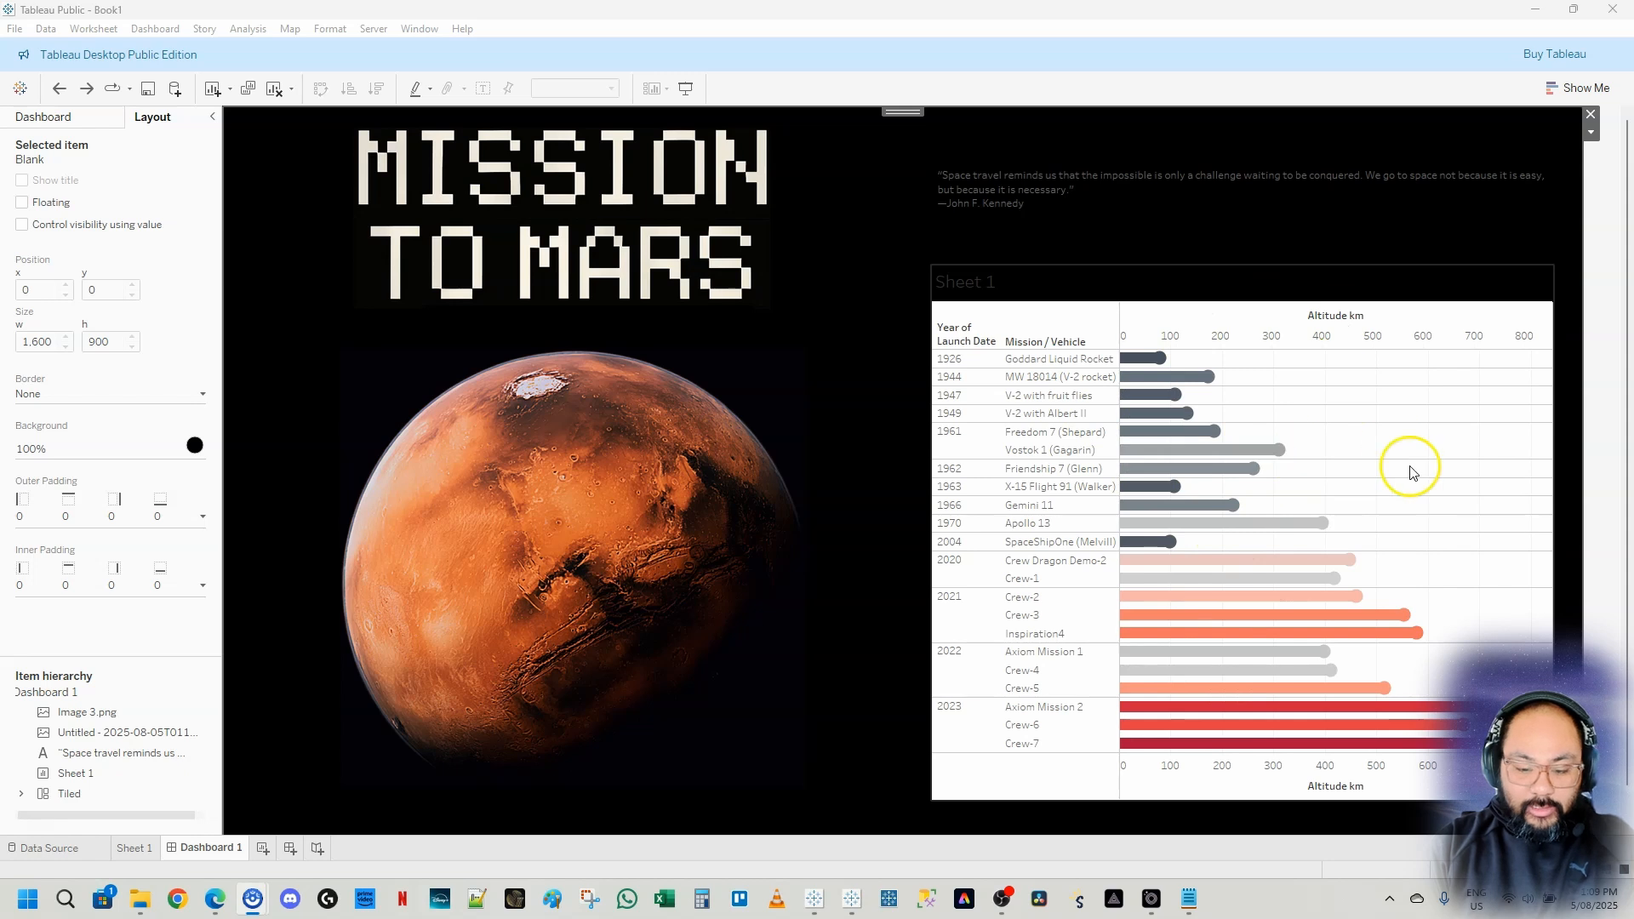
right_click(1344, 445)
click(1400, 503)
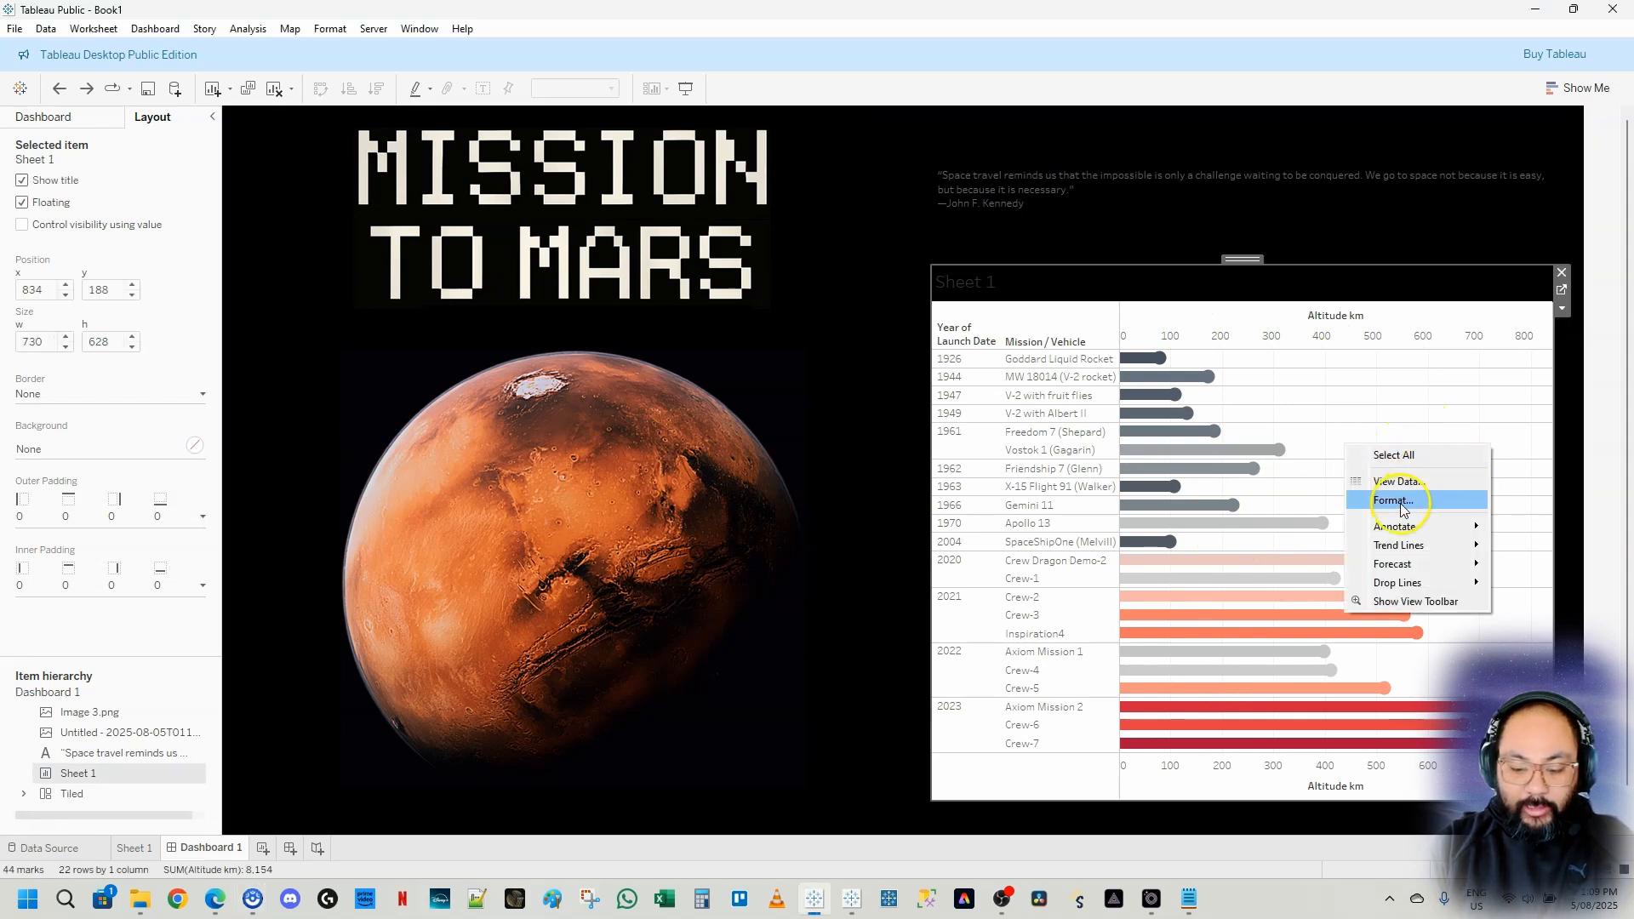
click(65, 147)
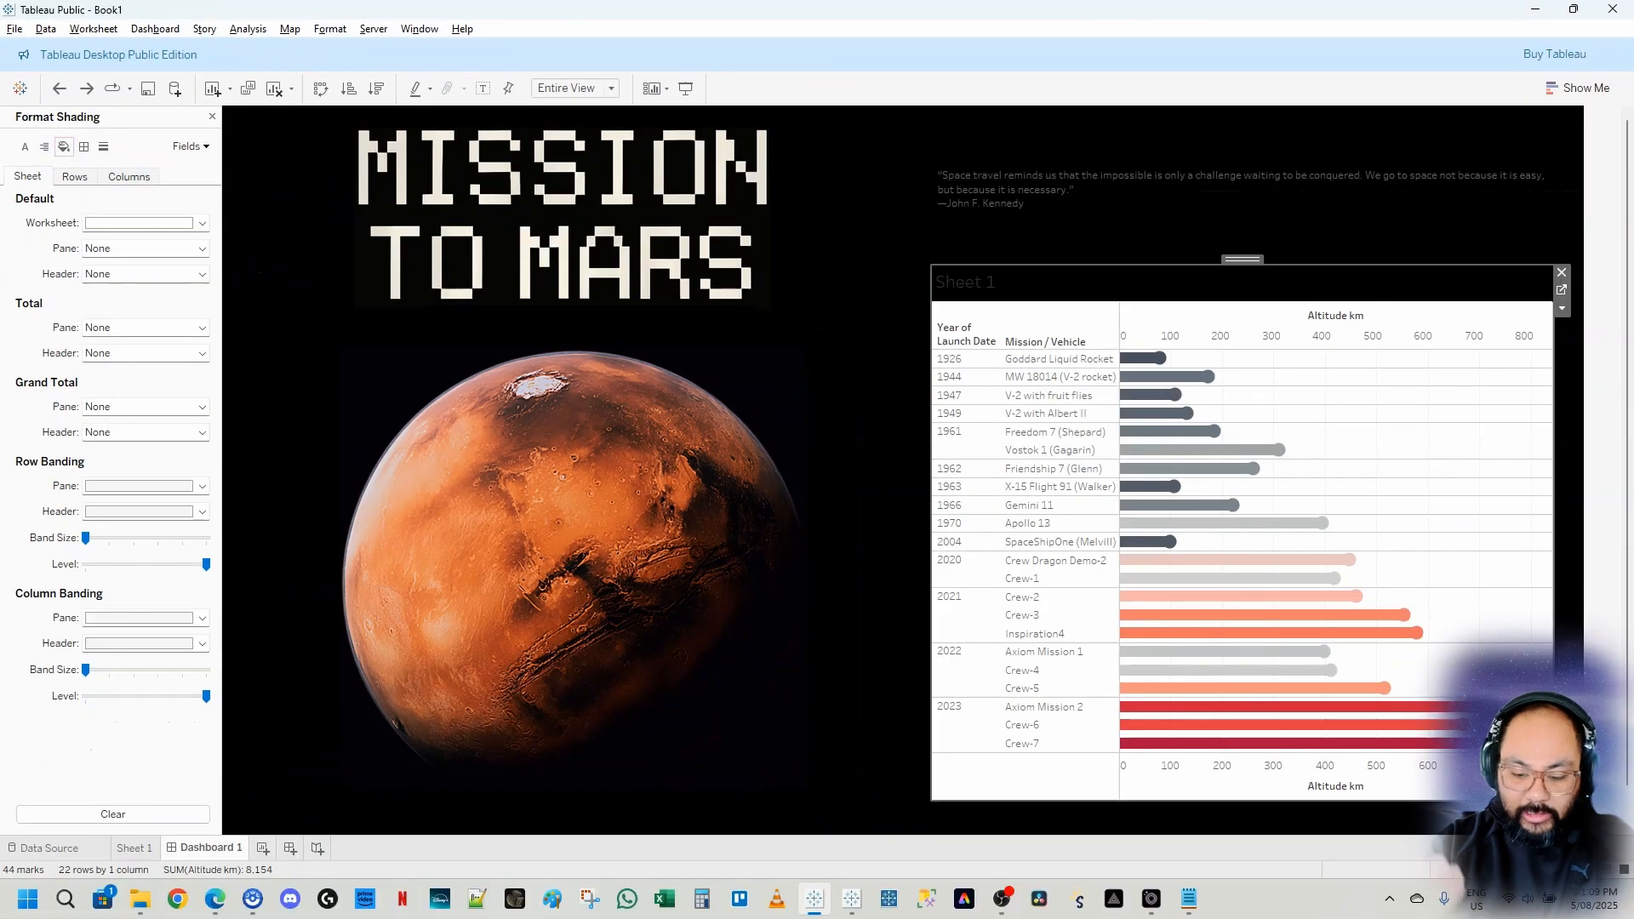
click(203, 224)
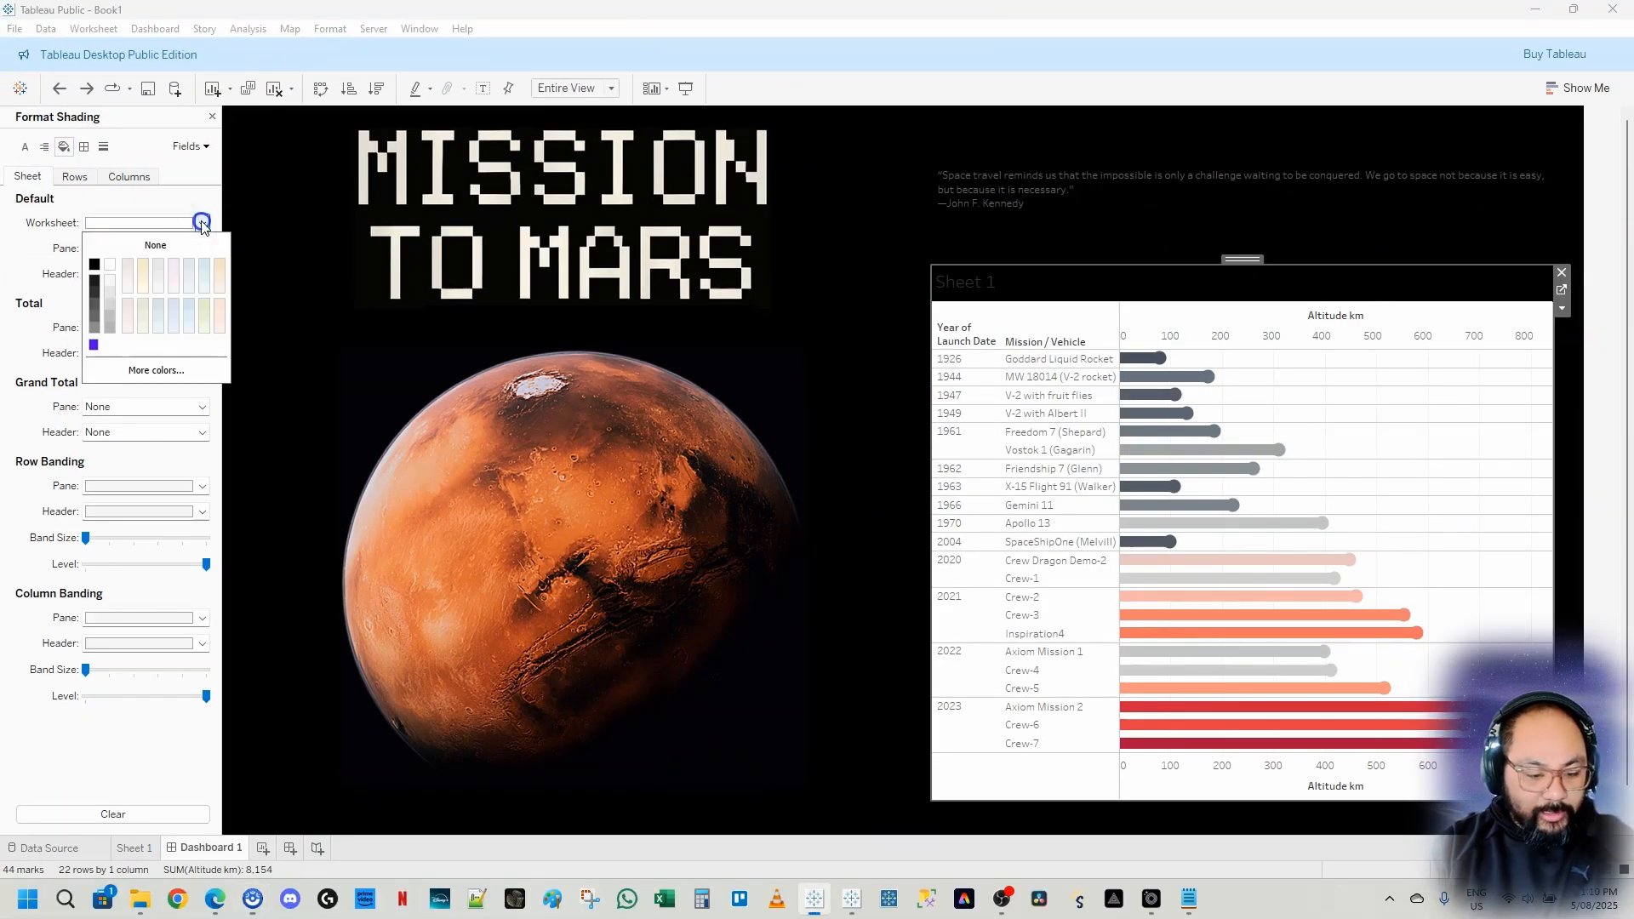
click(159, 244)
click(1599, 449)
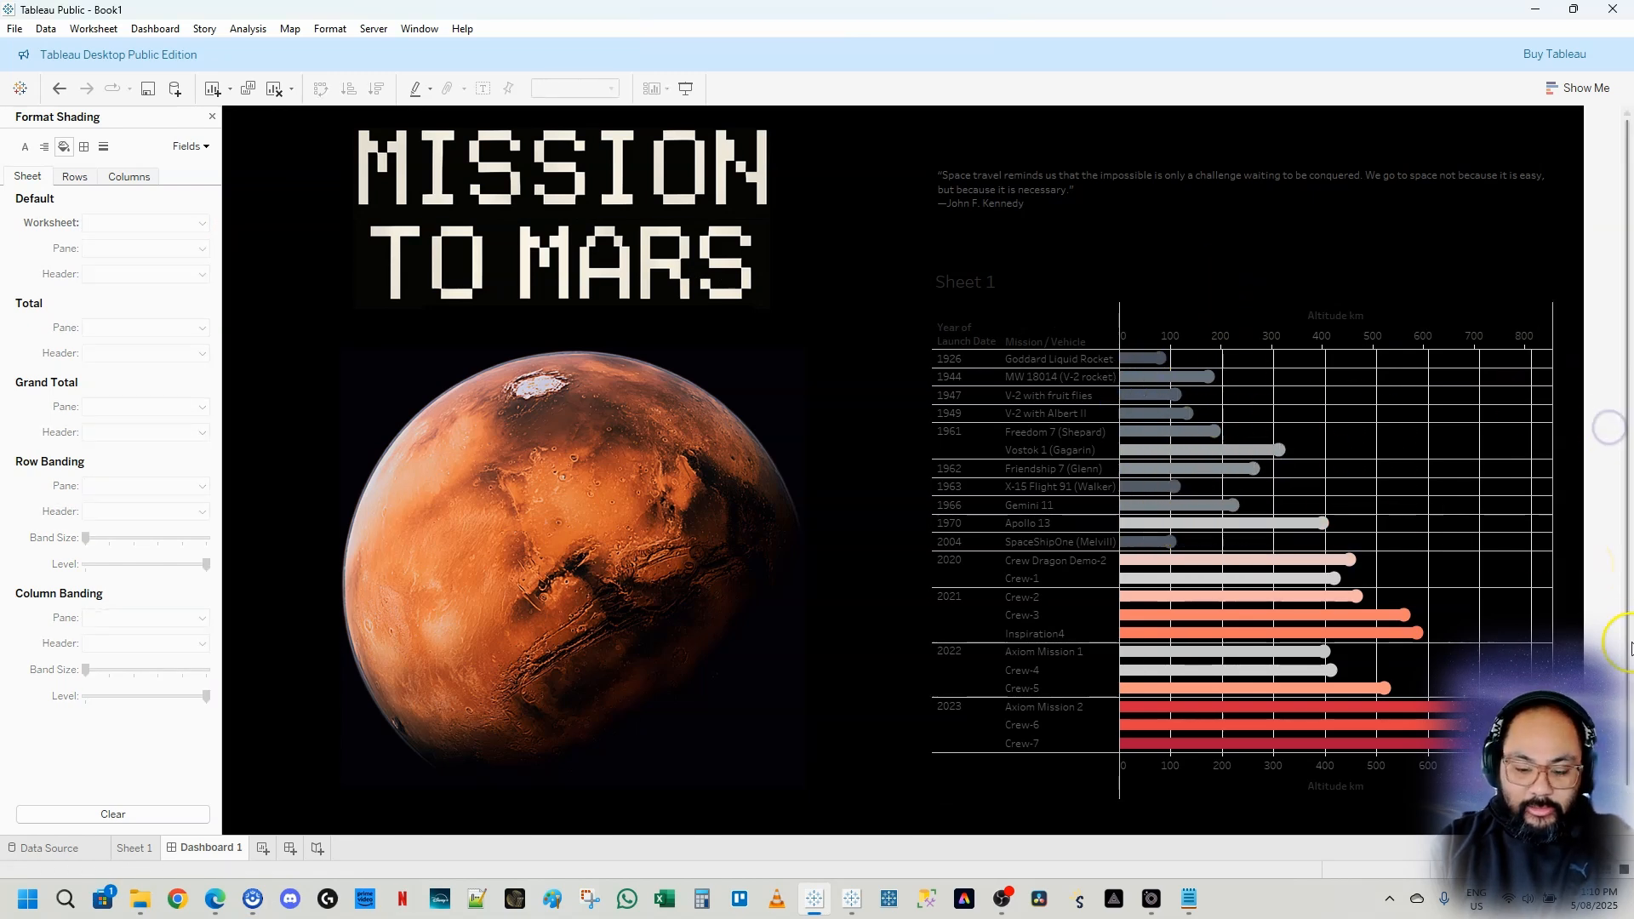
Set the workbook's default font colour for all text to white
click(332, 31)
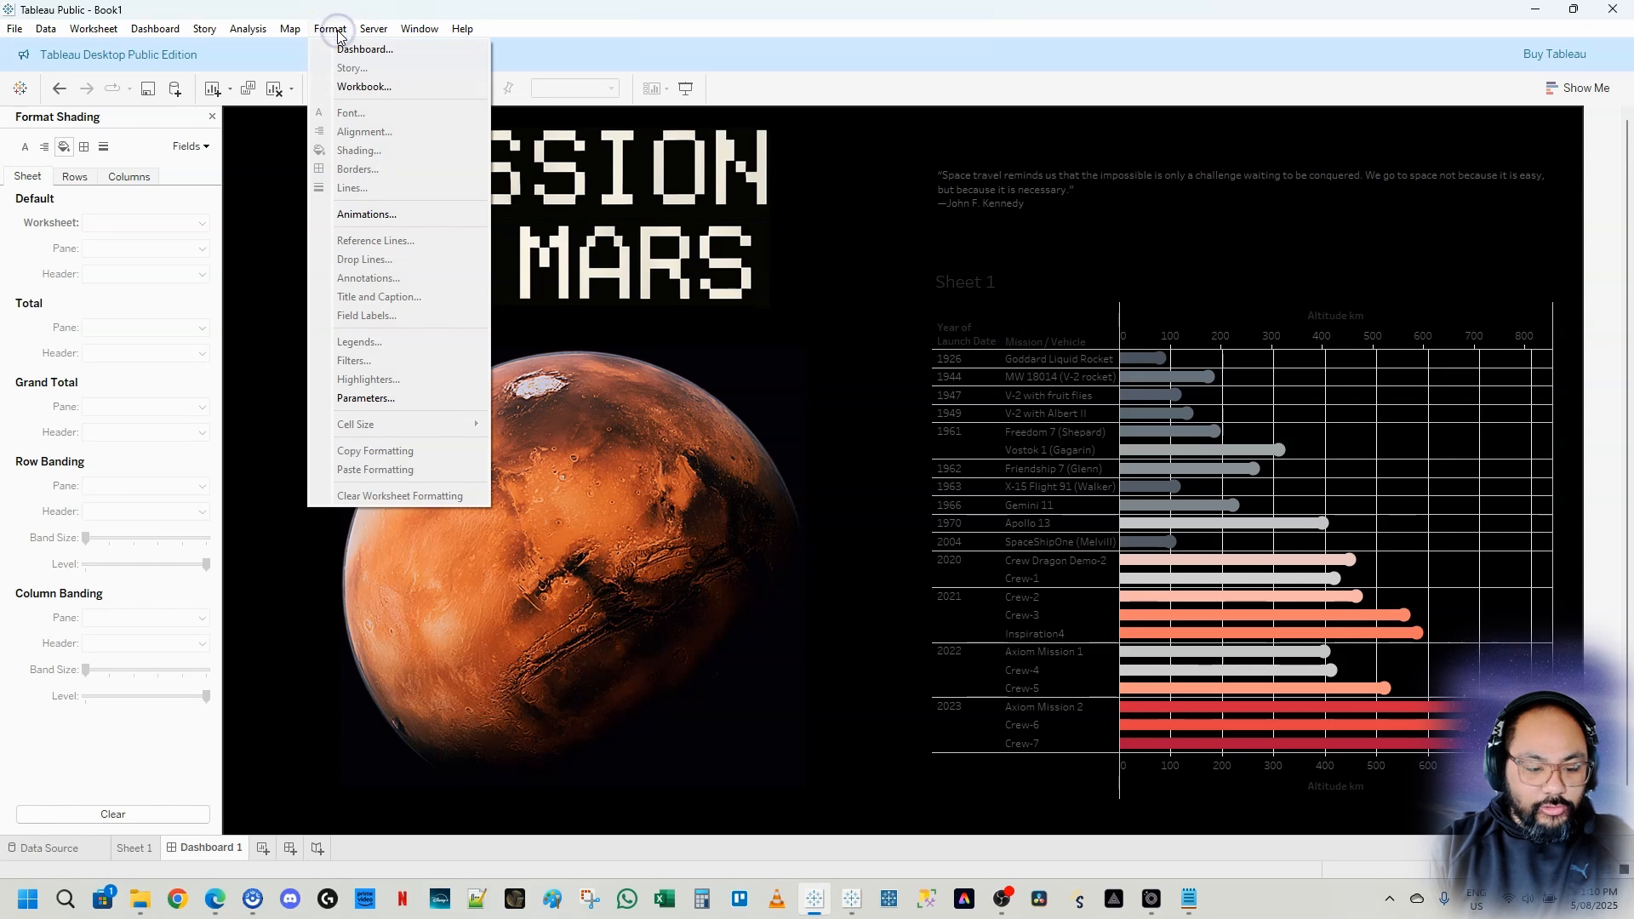
click(337, 89)
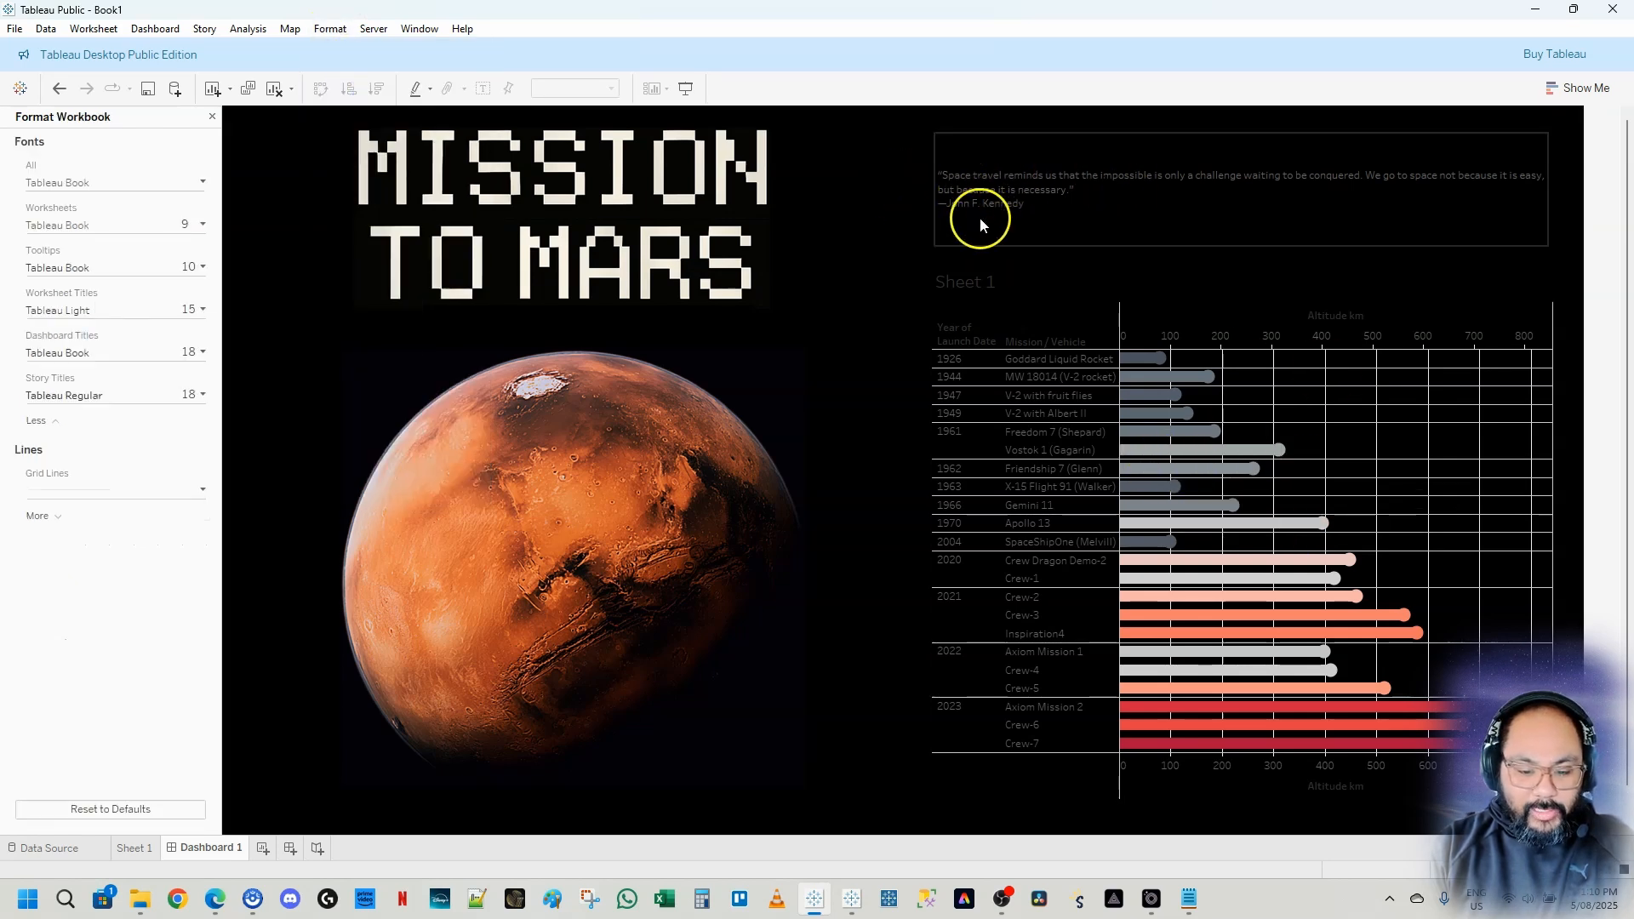
click(109, 186)
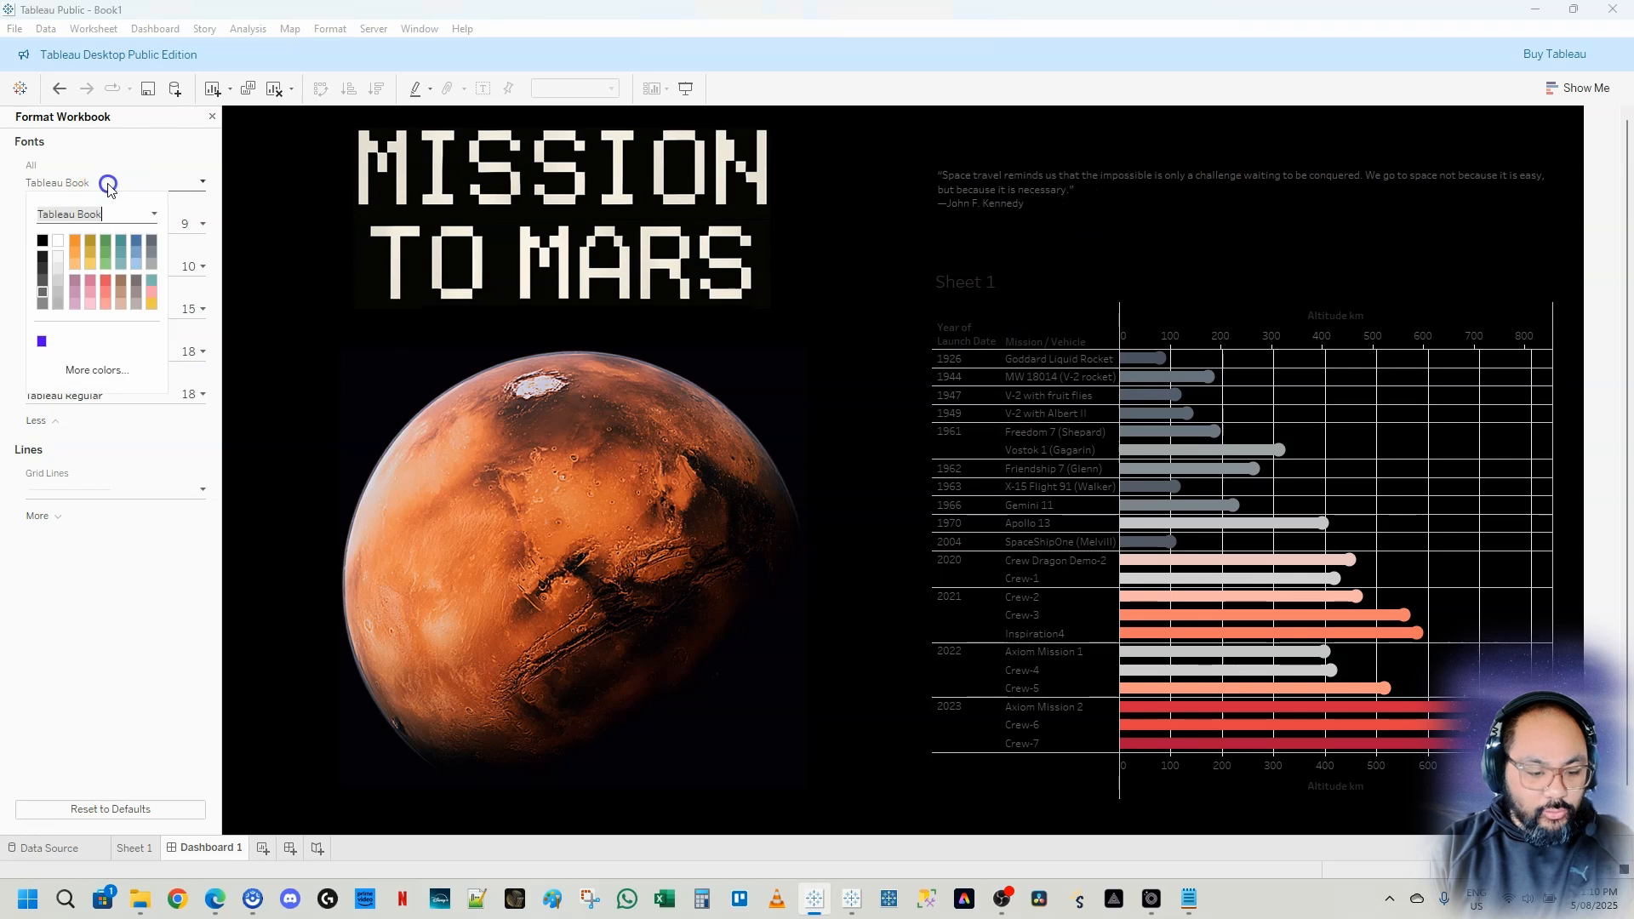
click(60, 241)
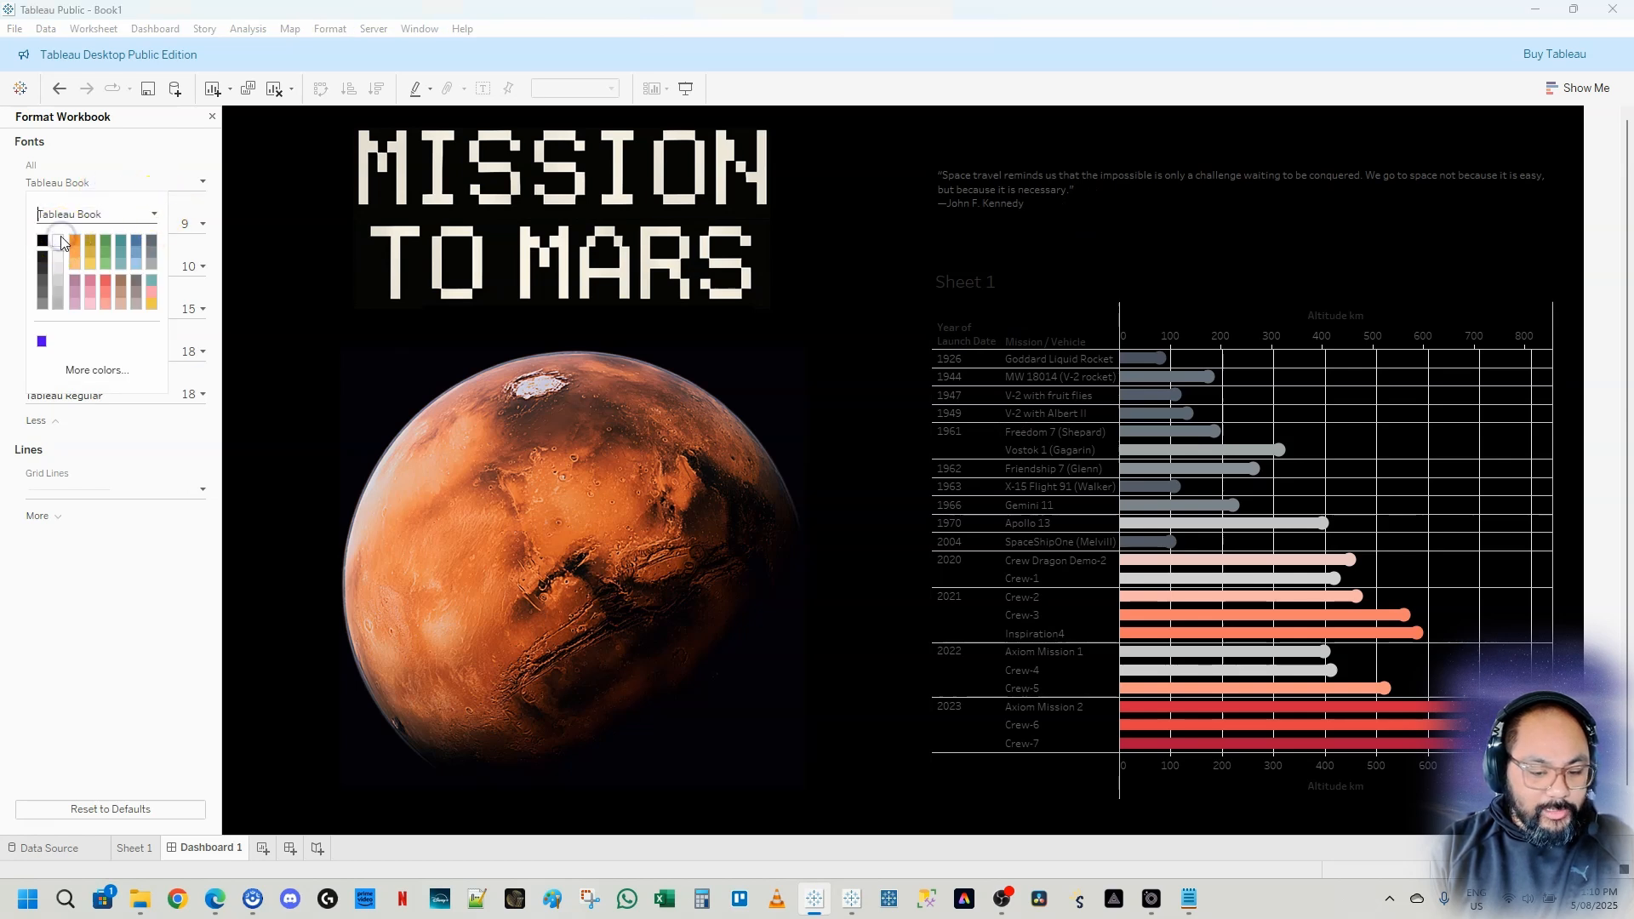
click(1590, 256)
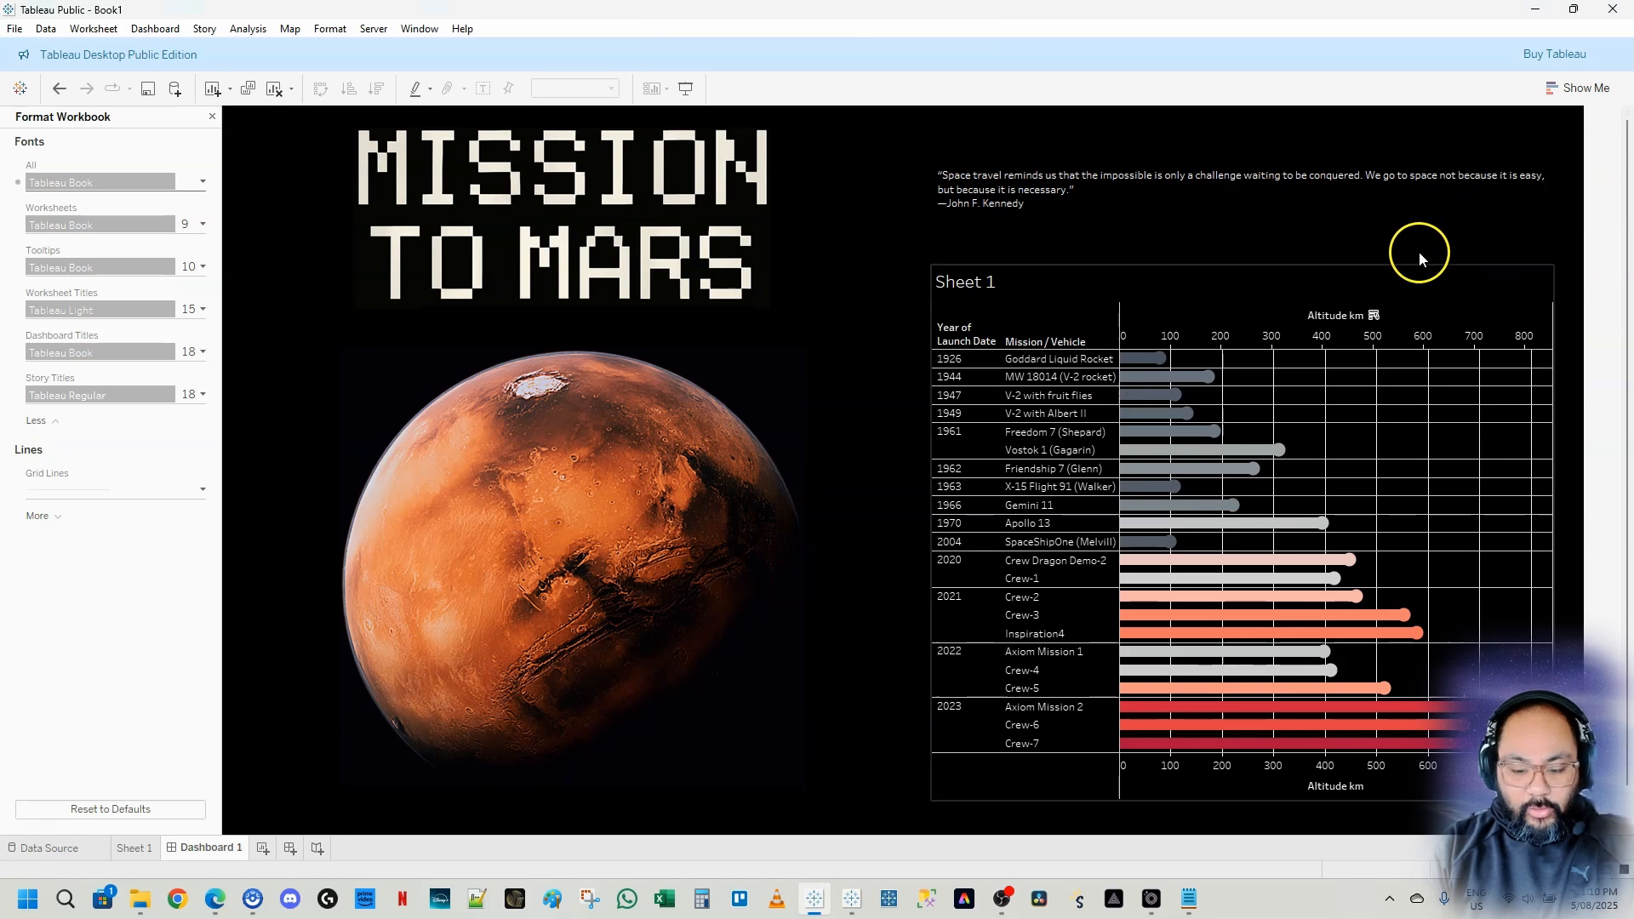
click(212, 116)
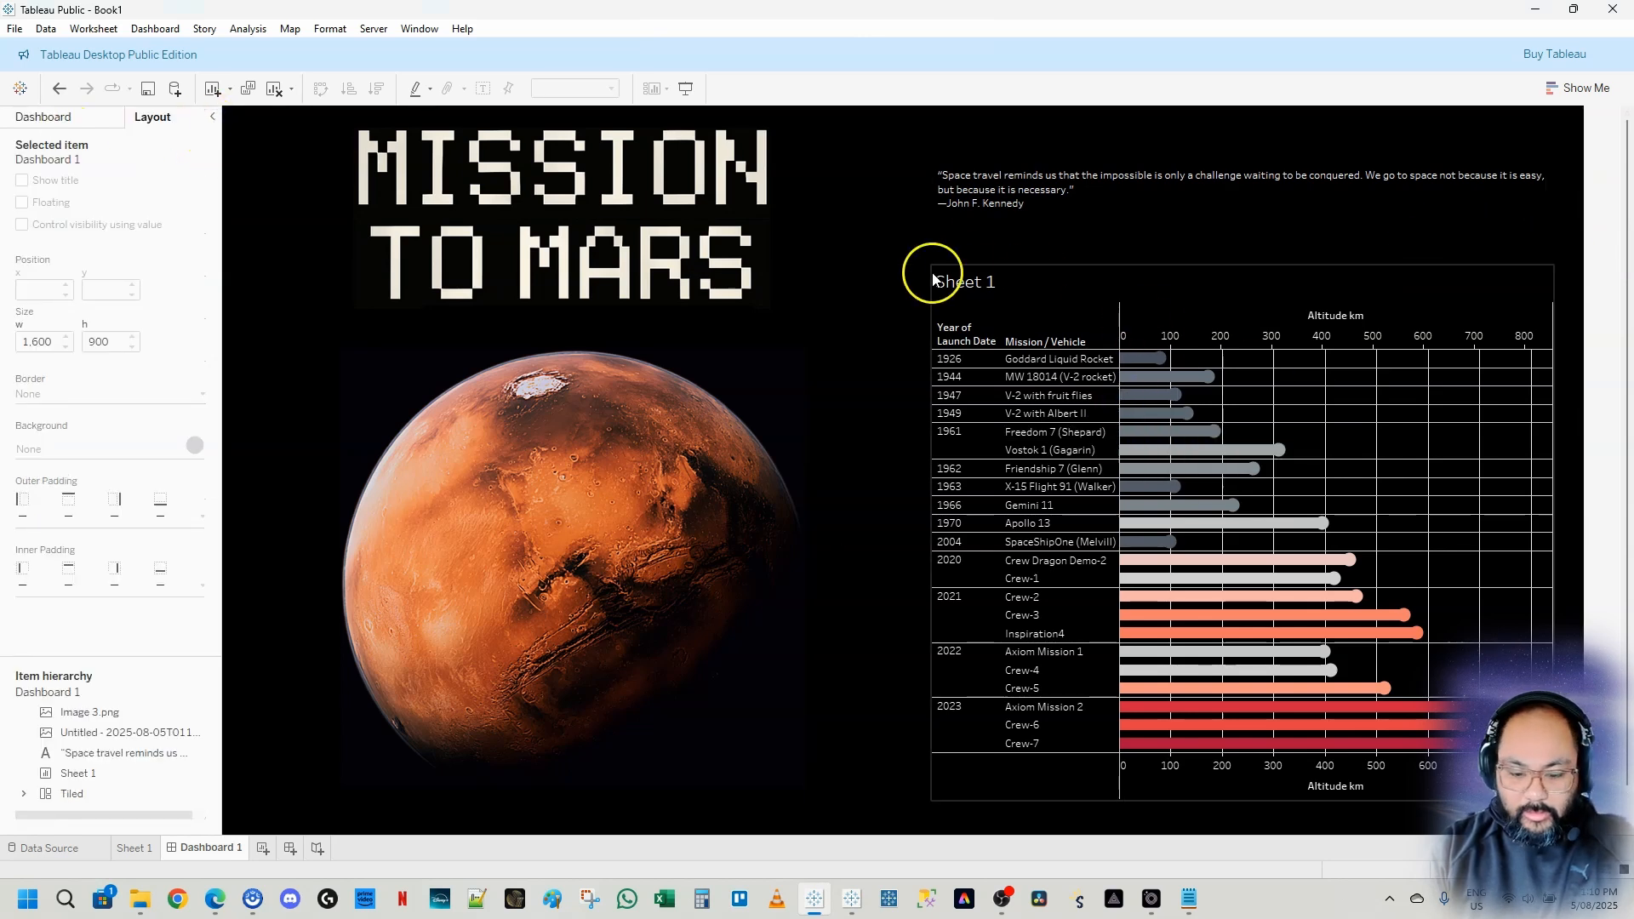
Hide the chart's sheet title and its top Altitude km axis header
click(971, 282)
right_click(1001, 281)
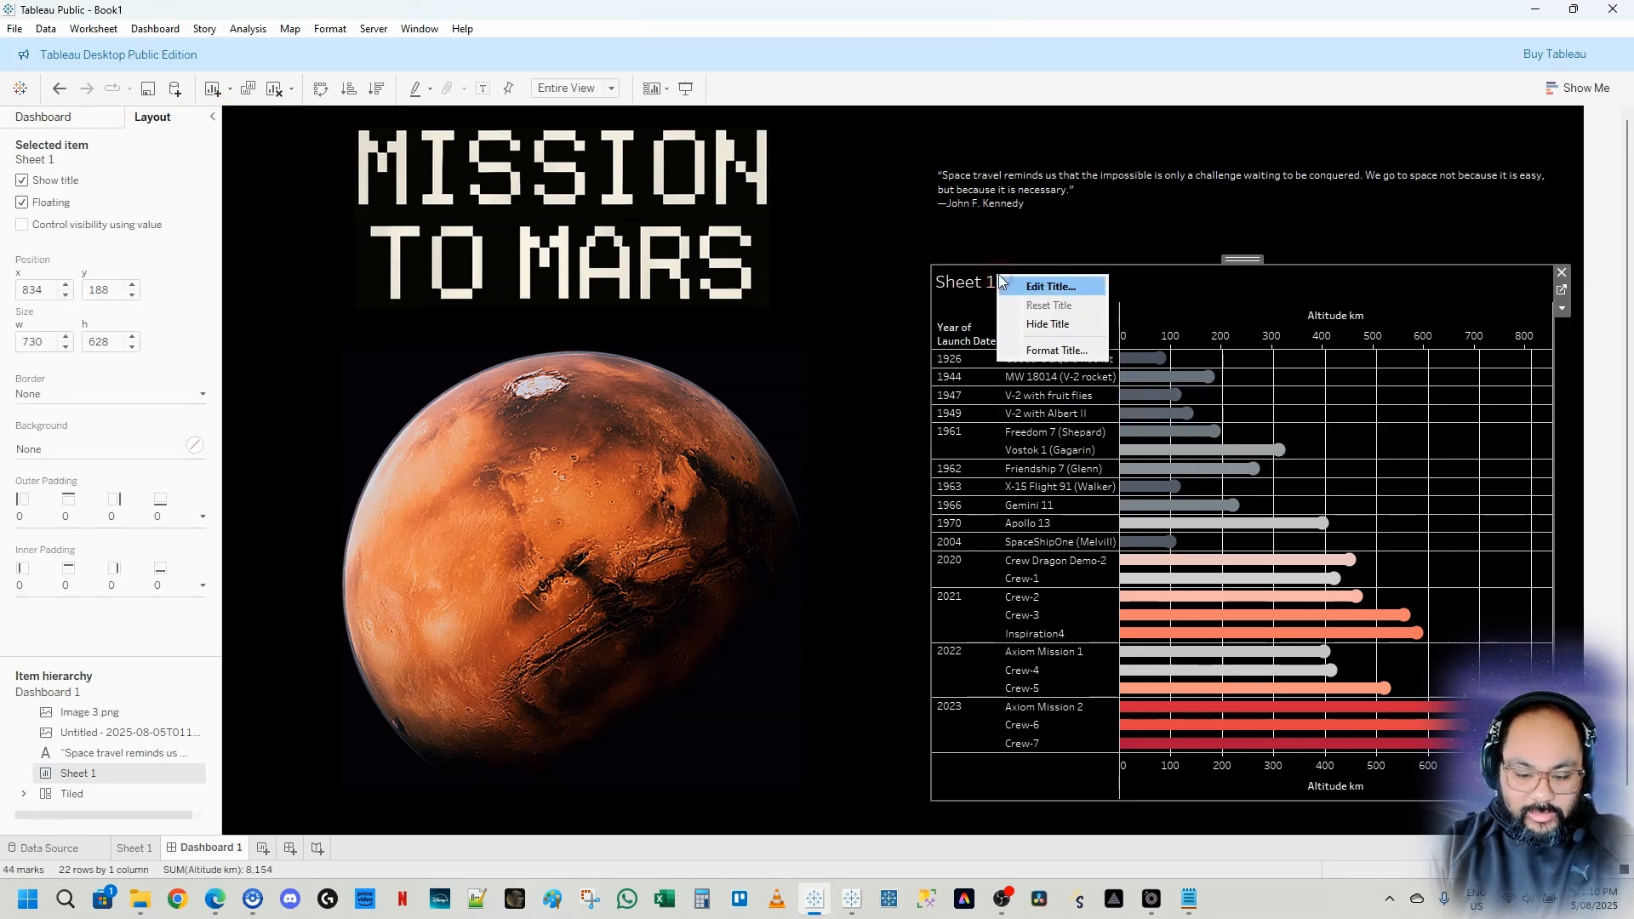
click(1063, 334)
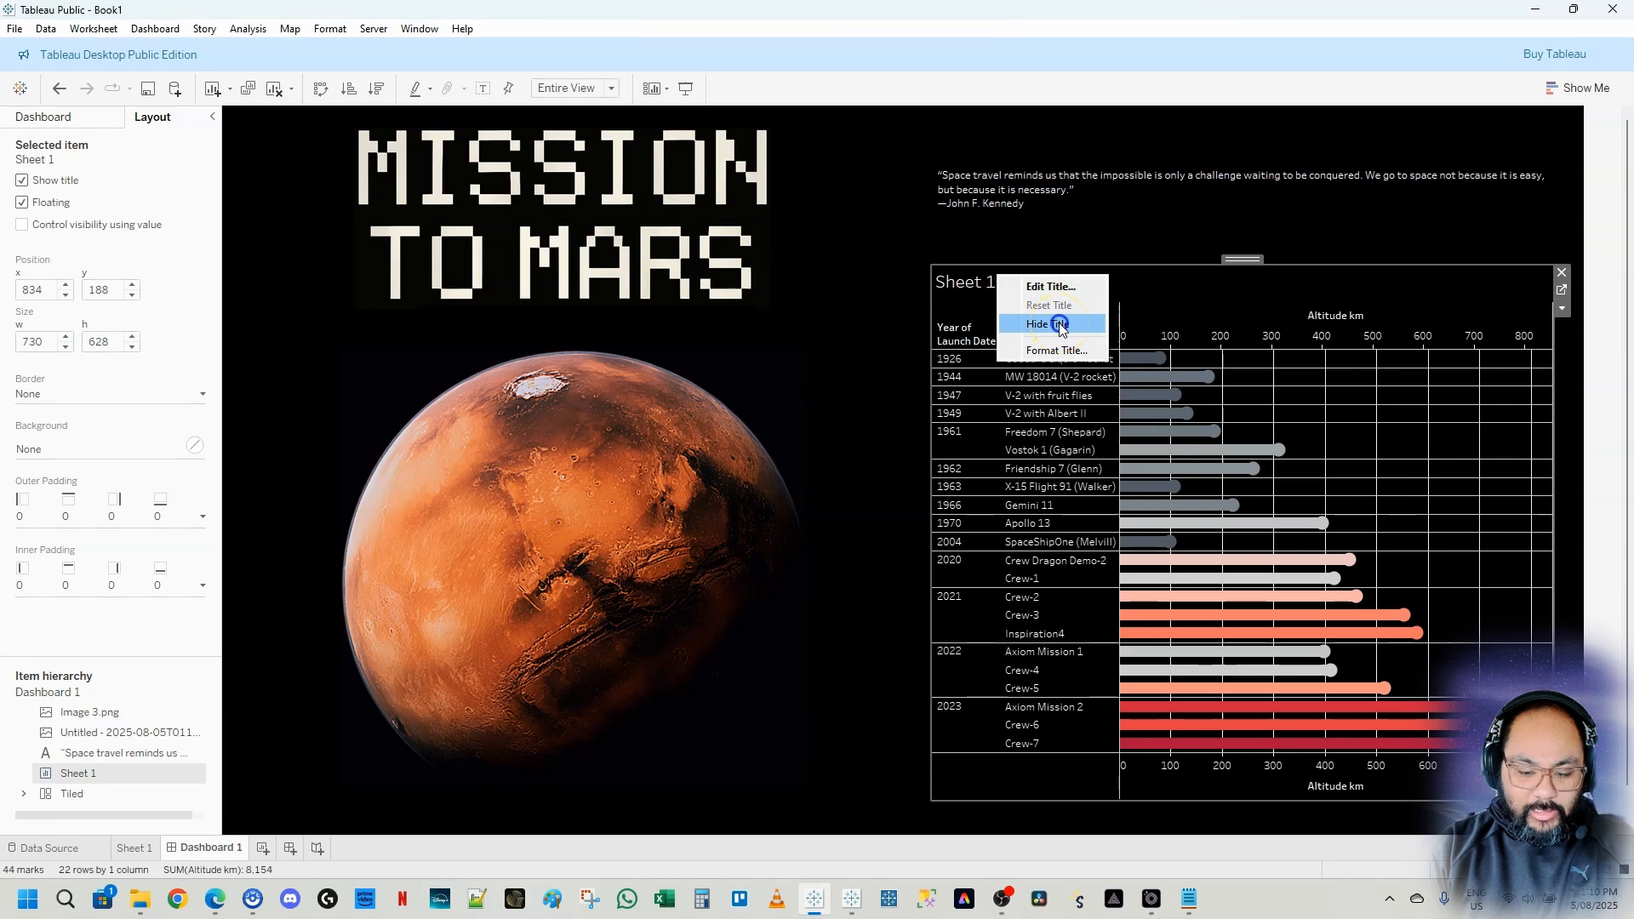
right_click(1321, 299)
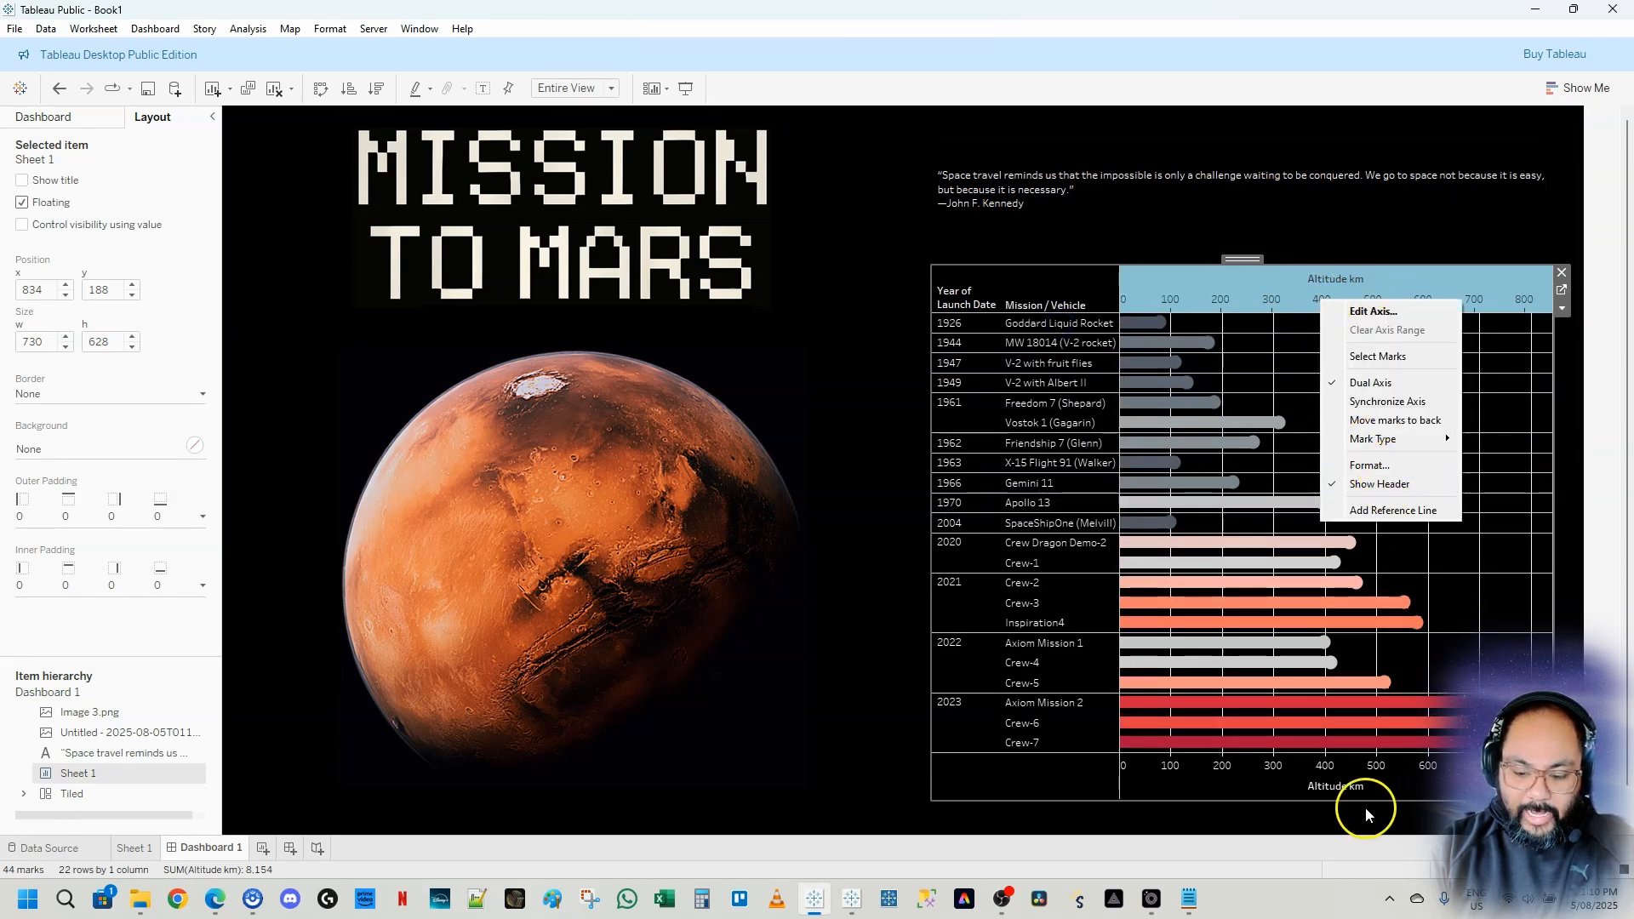
click(1388, 484)
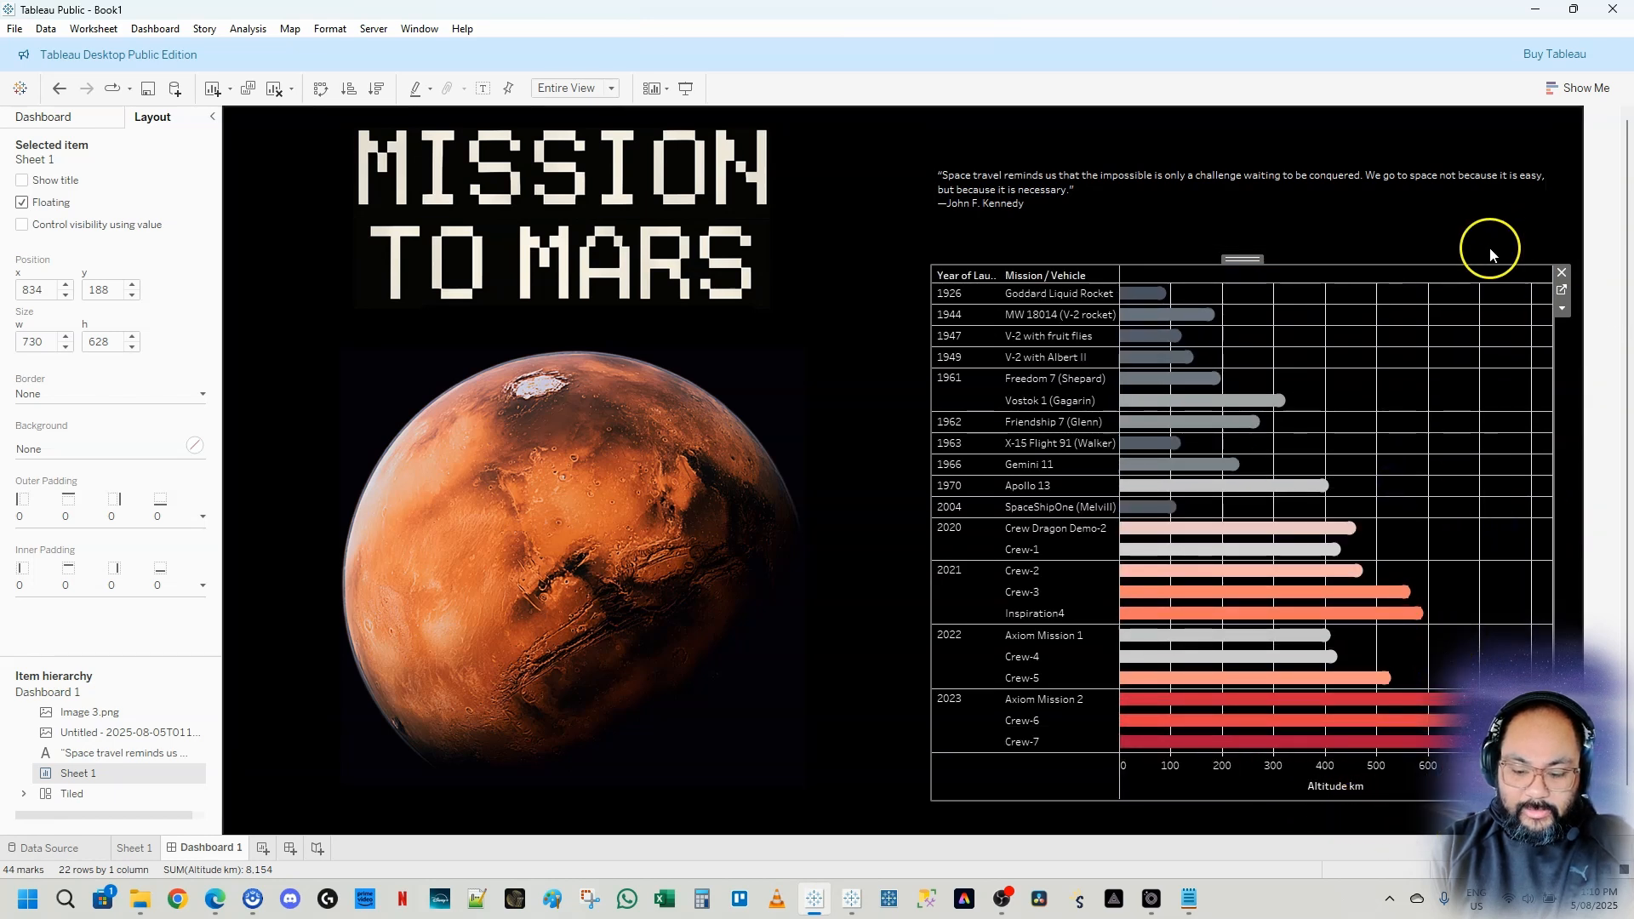
Set the chart's column divider and row divider pane borders to None
right_click(1388, 395)
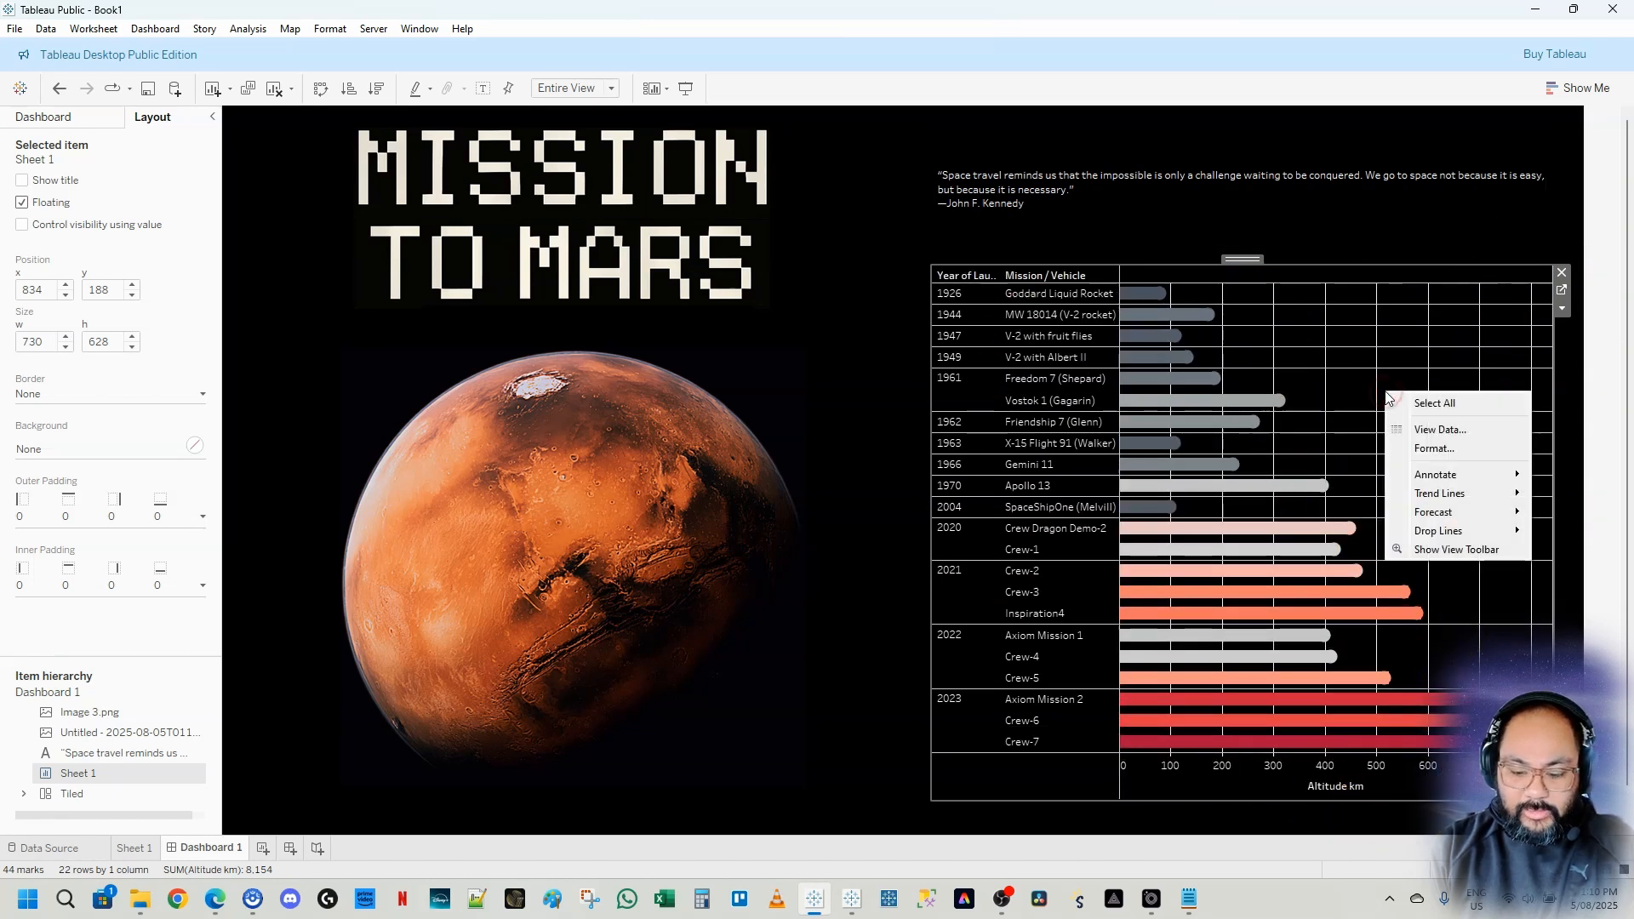
click(1452, 449)
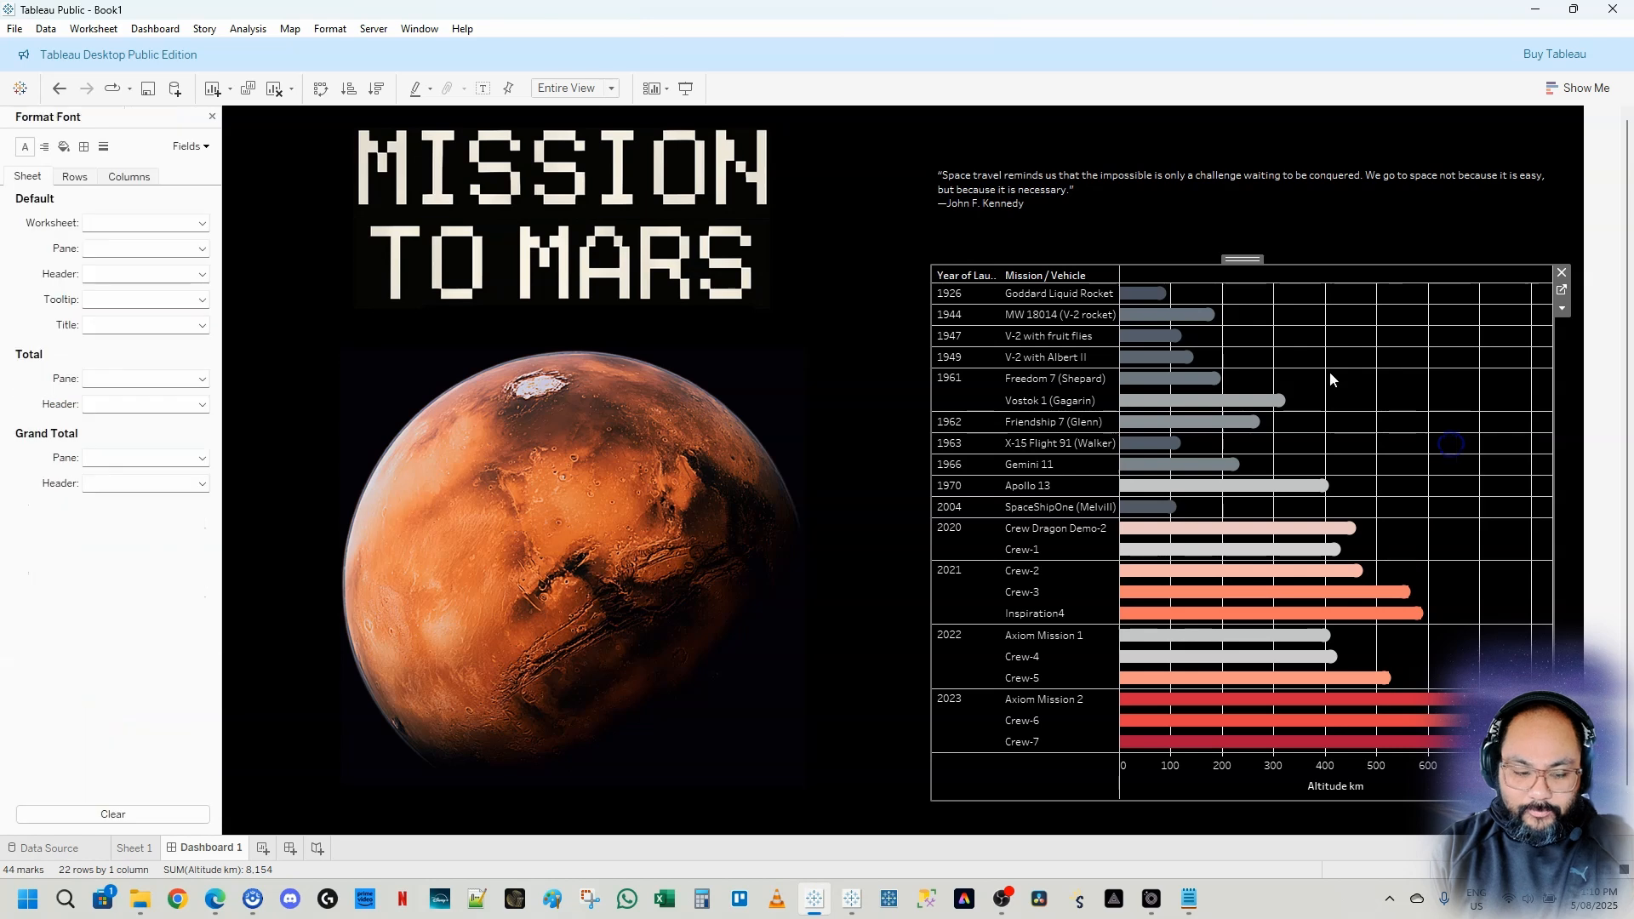
click(83, 147)
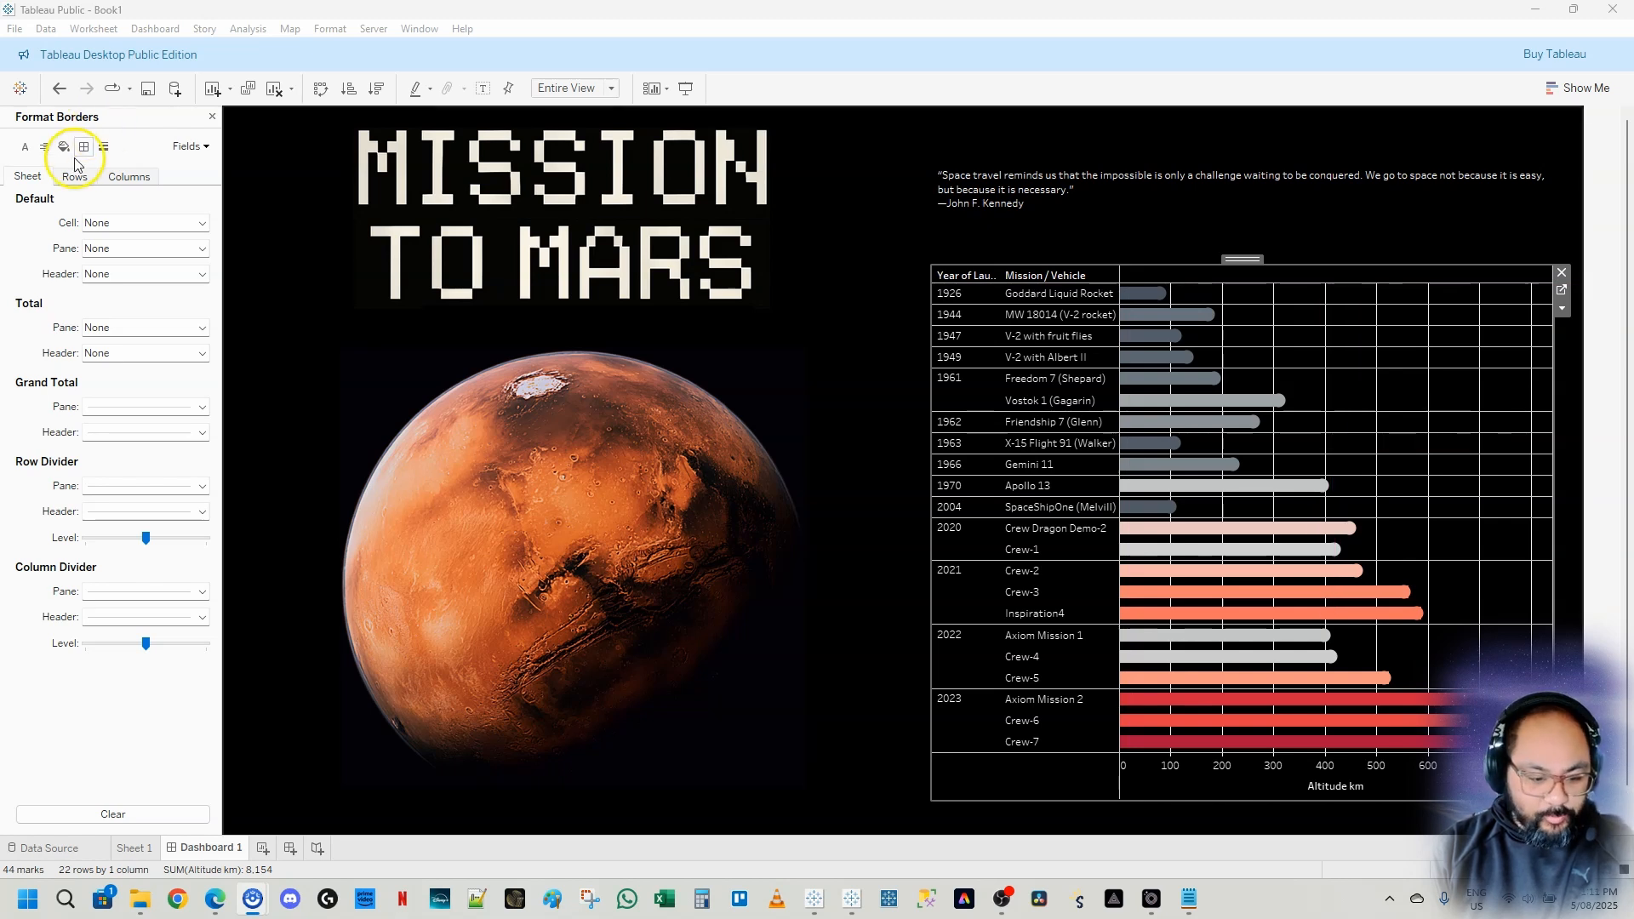
click(134, 592)
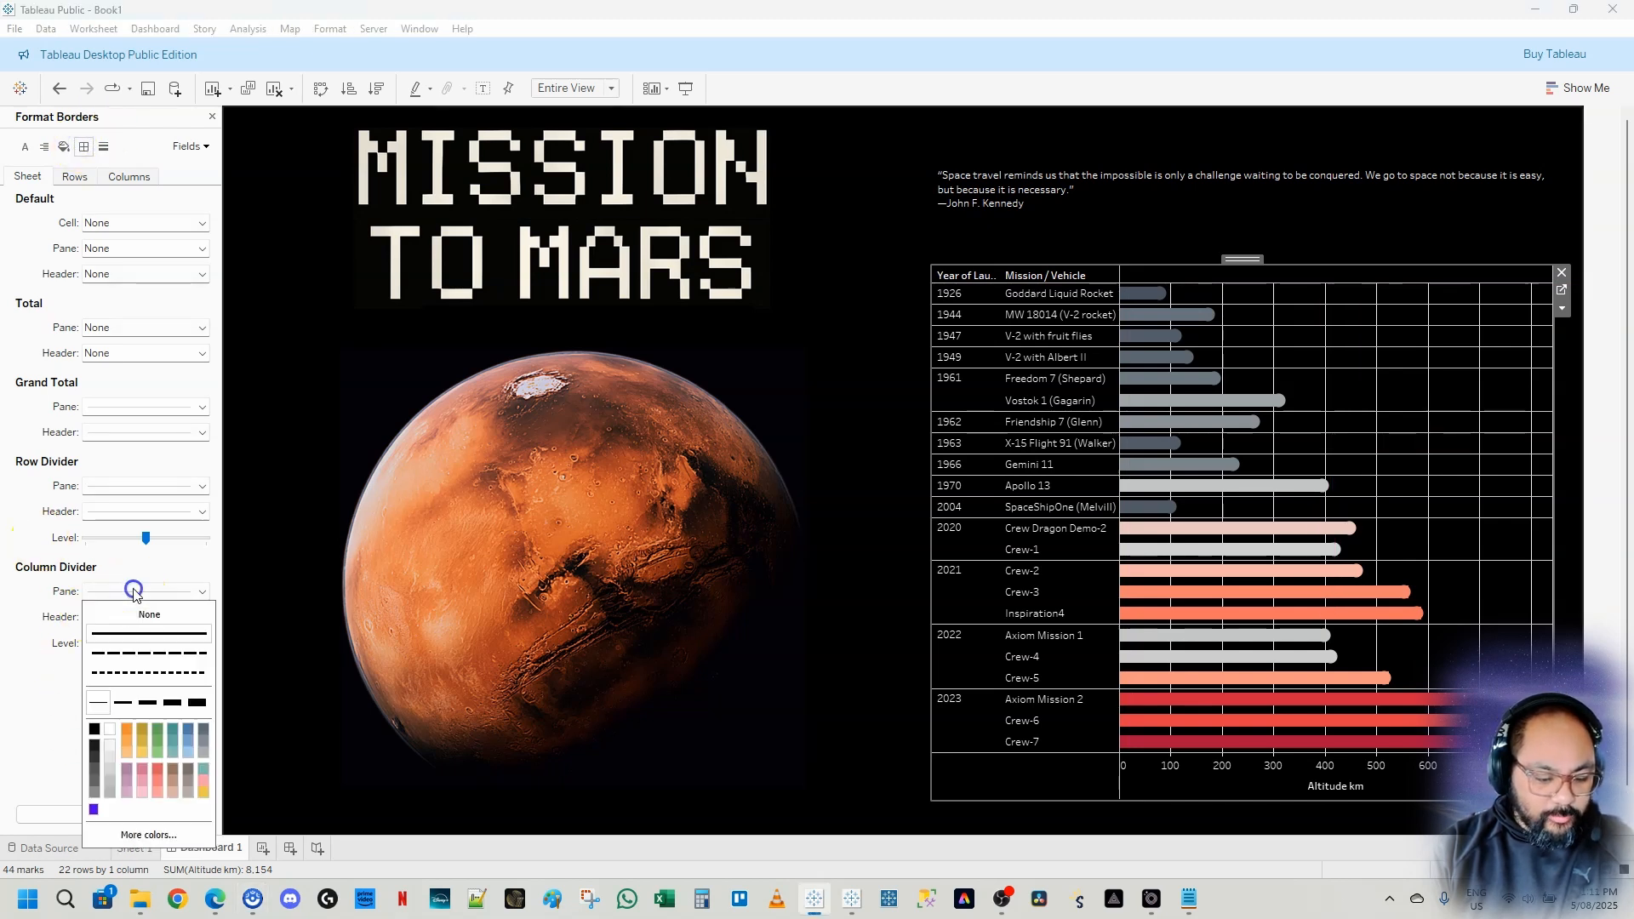
click(126, 618)
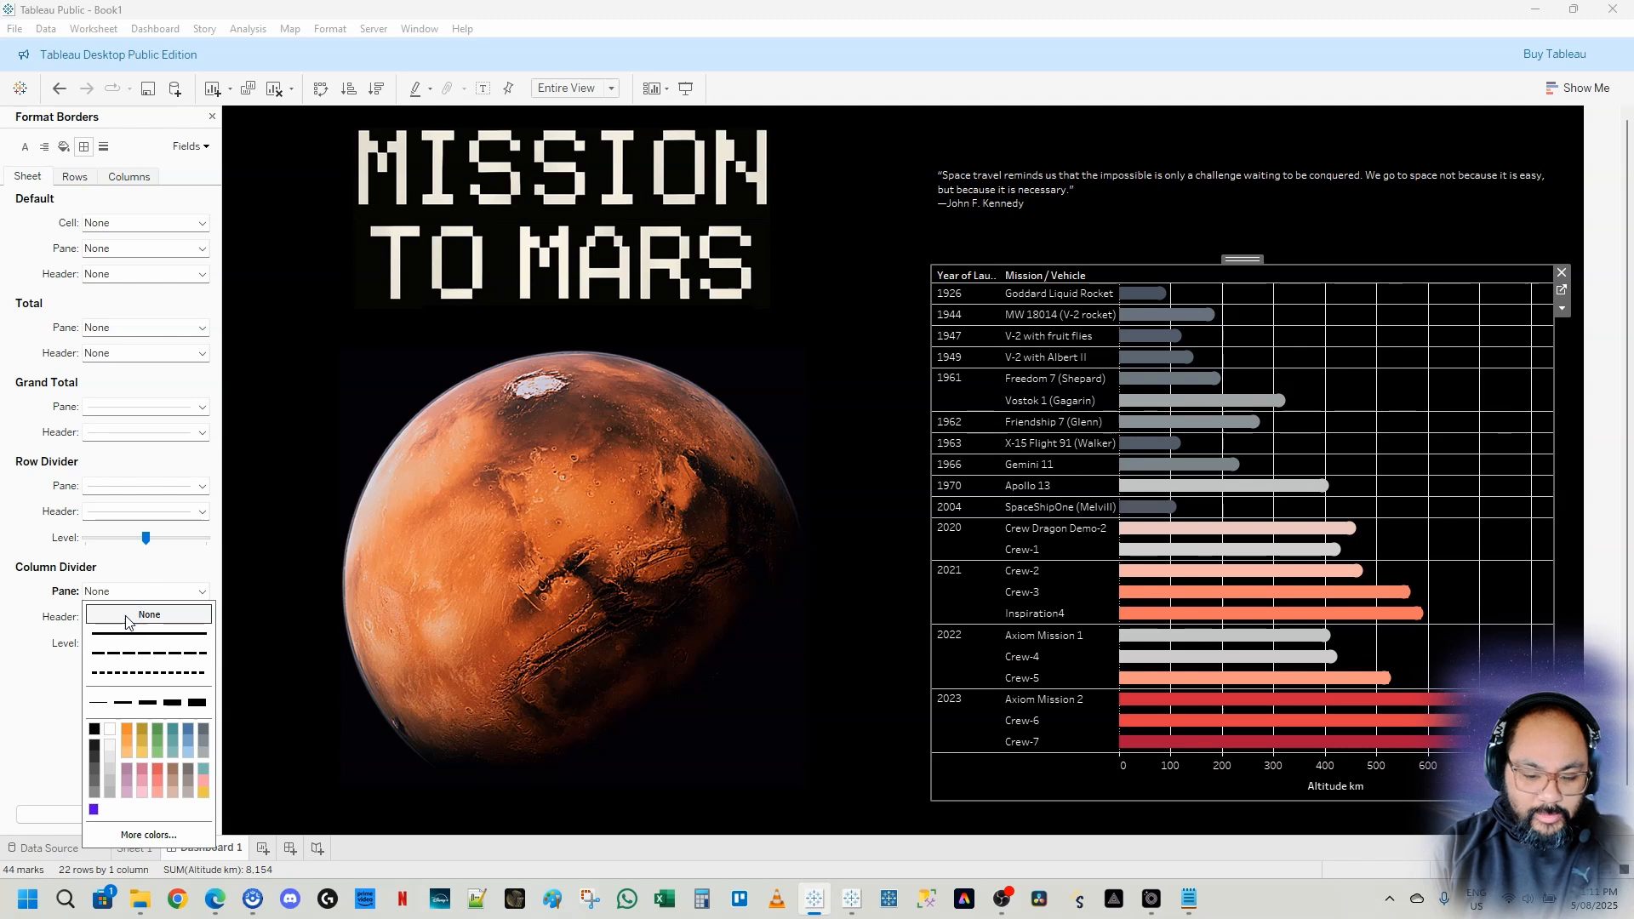
click(146, 486)
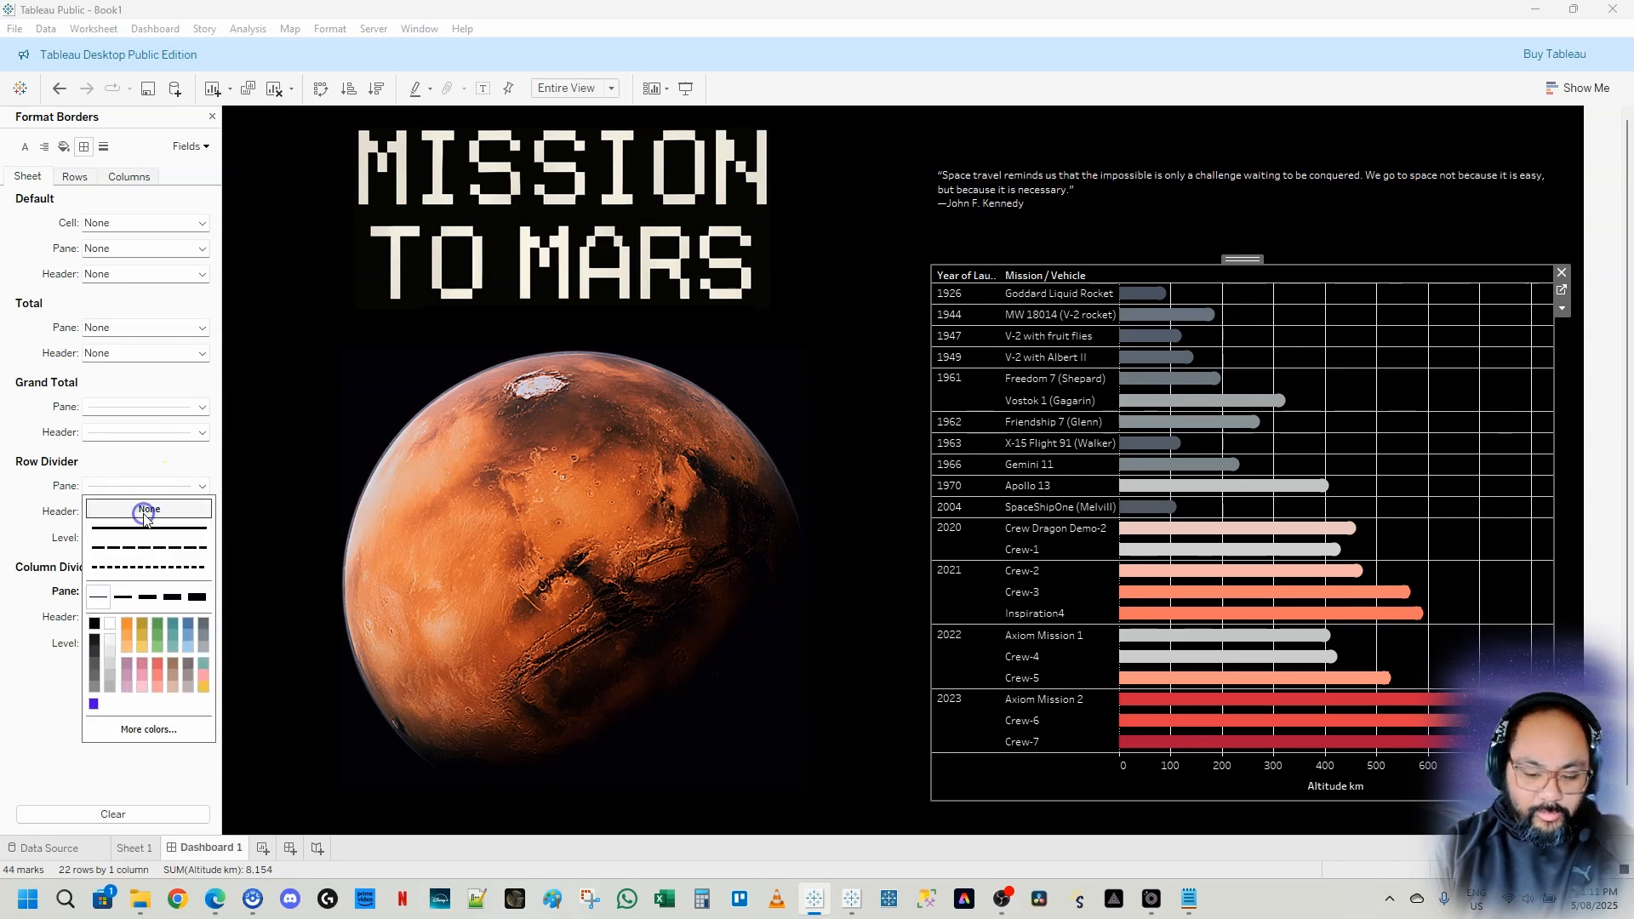
click(146, 510)
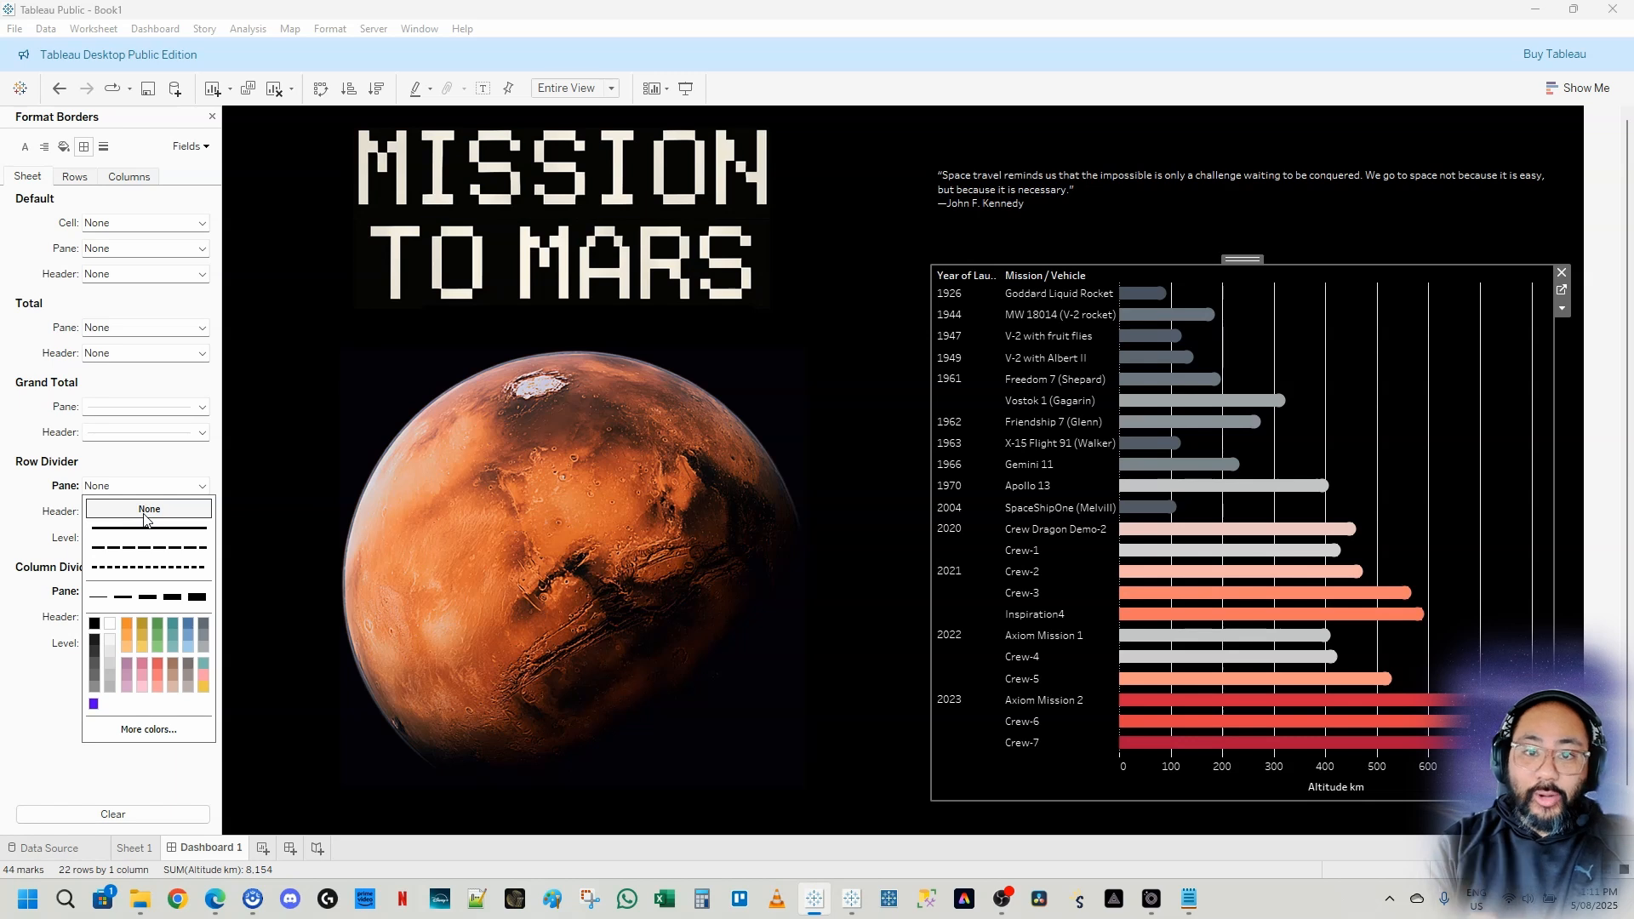
Set the chart sheet's zero lines to None
click(164, 462)
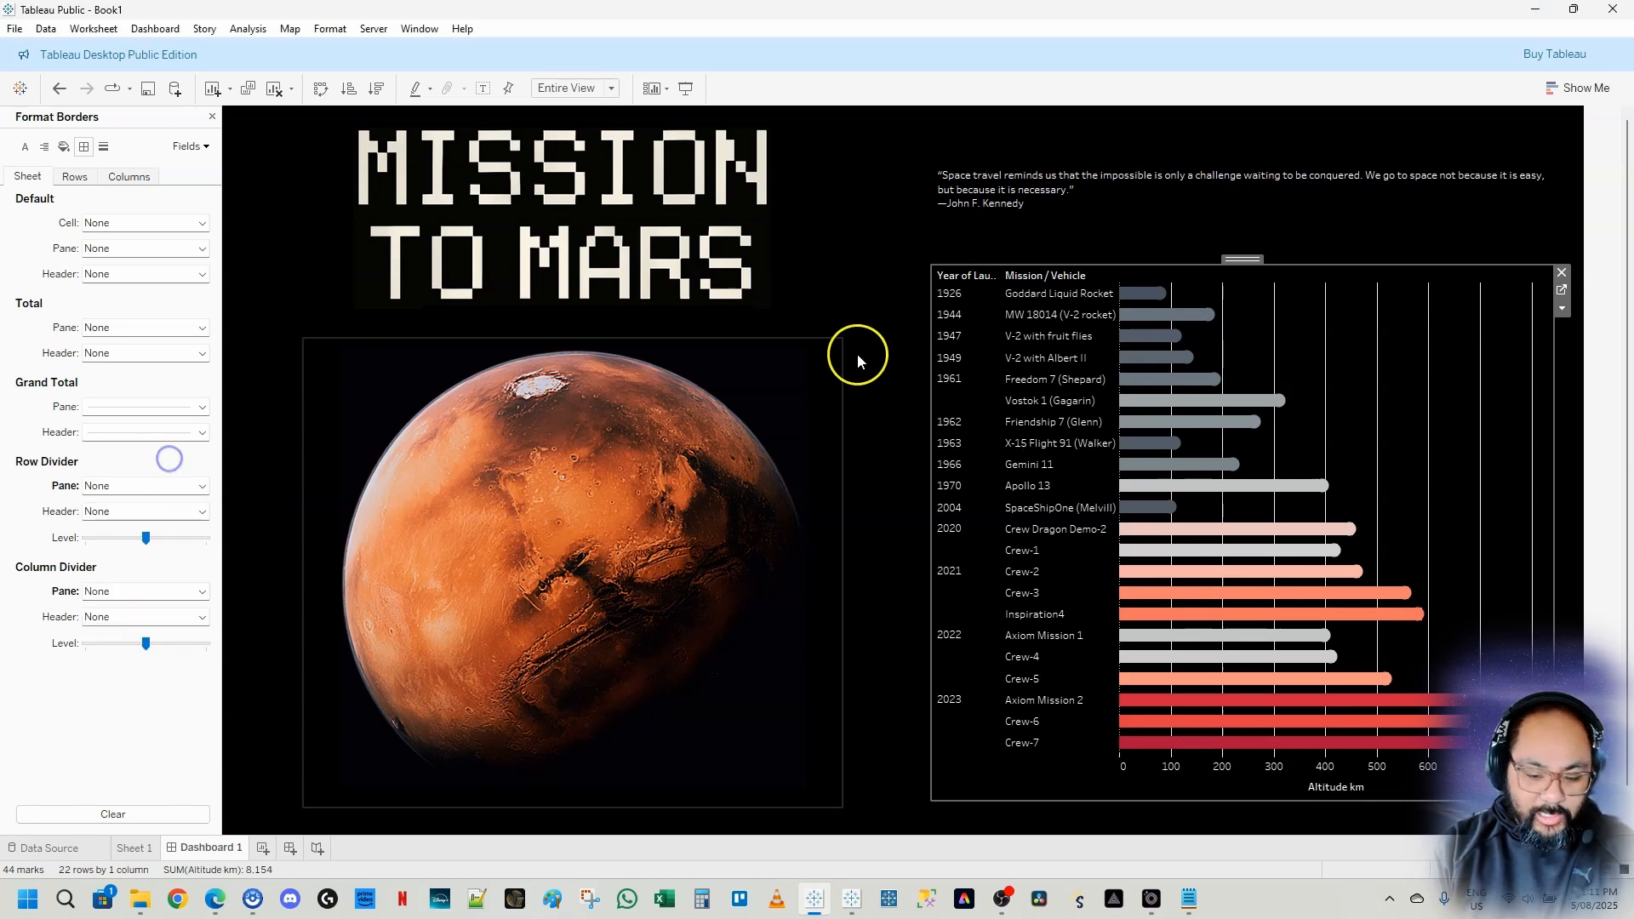
click(106, 151)
key(Caps_Lock)
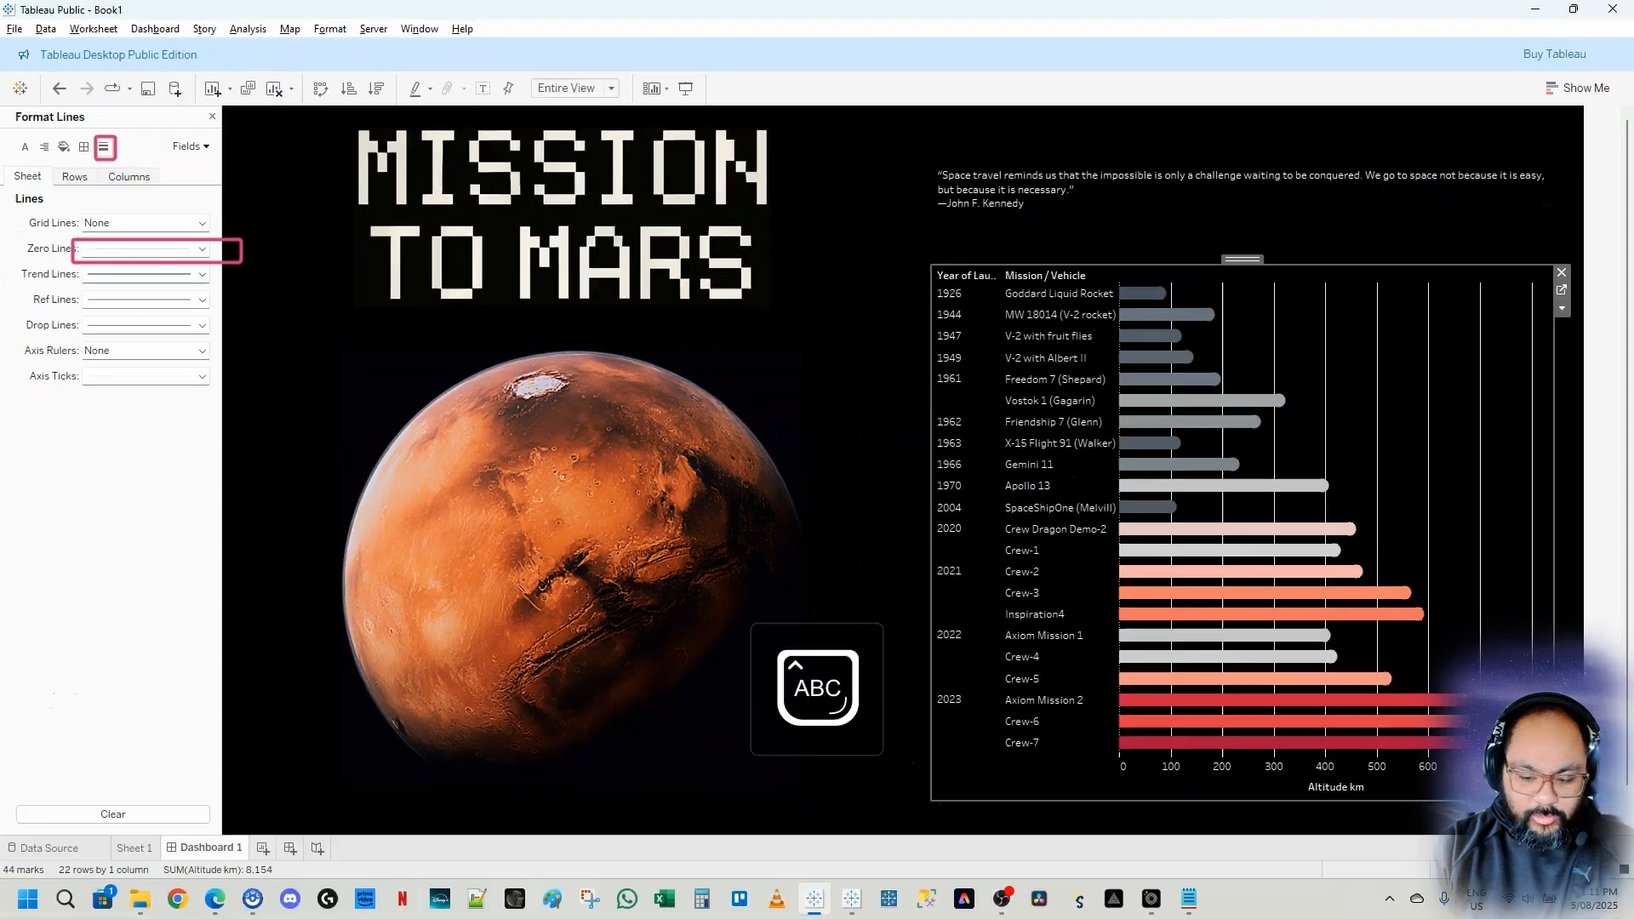
click(154, 248)
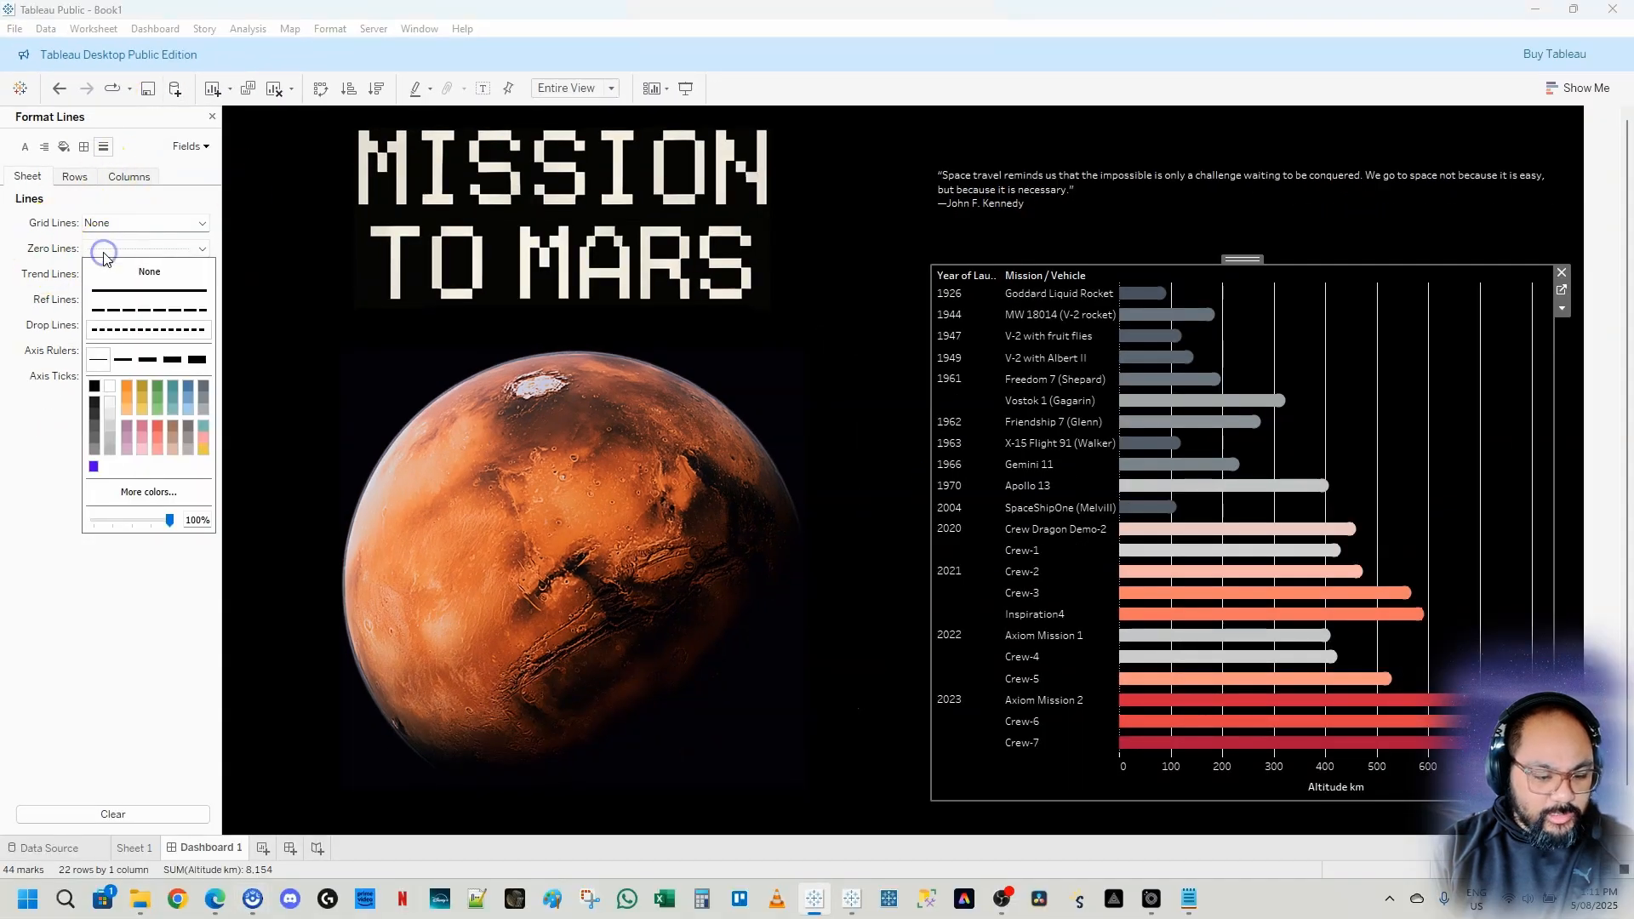
click(164, 269)
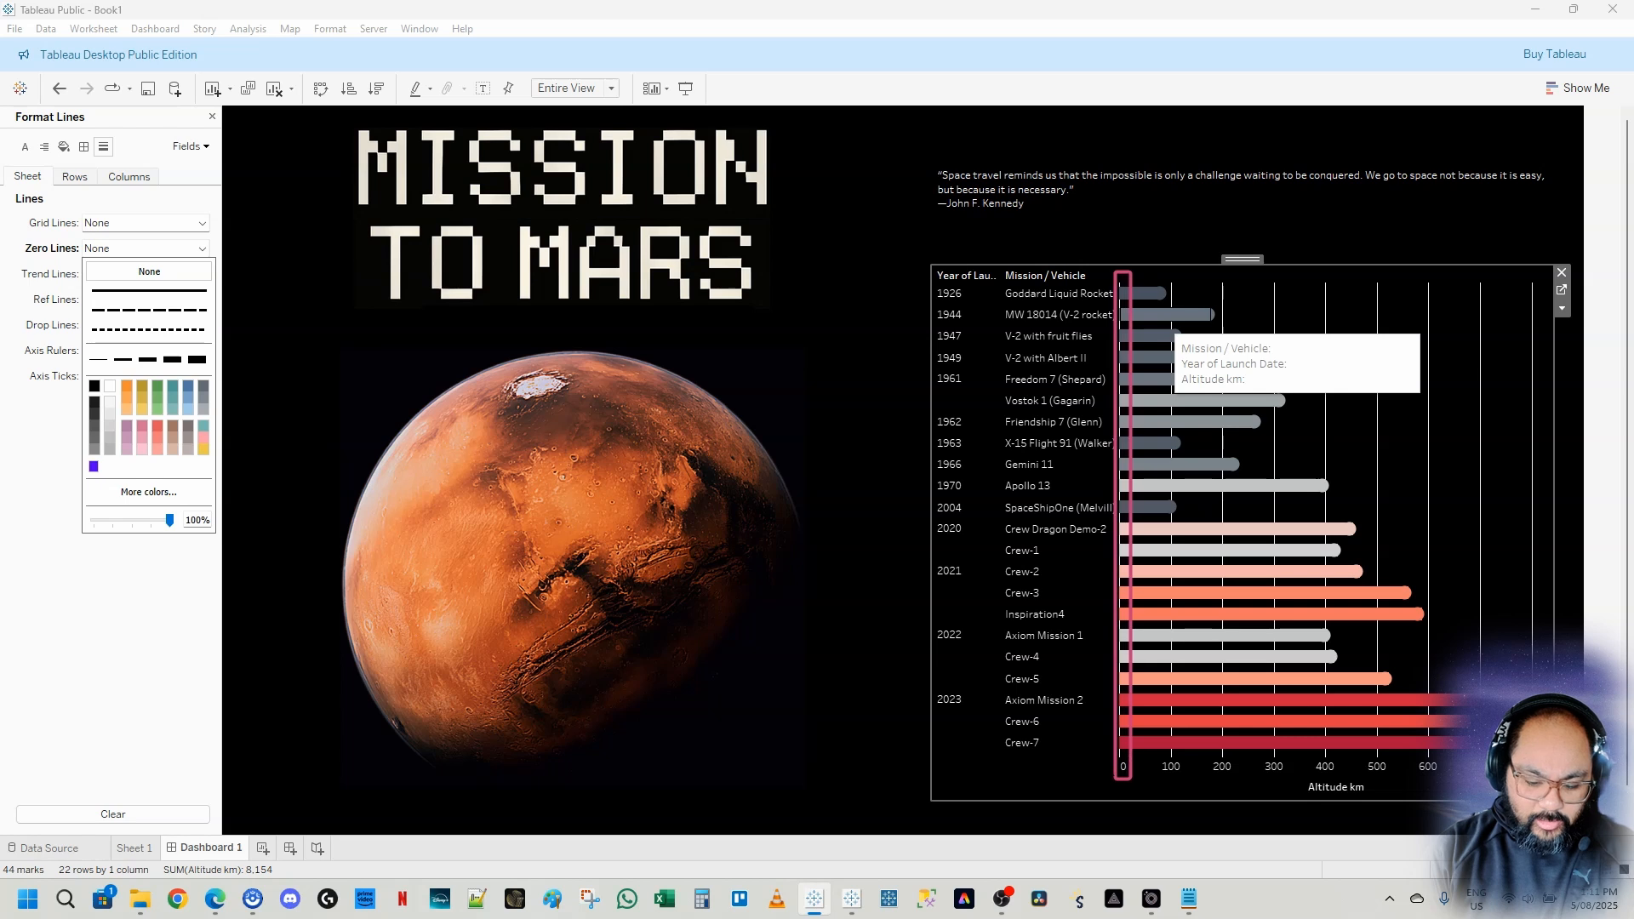
click(254, 226)
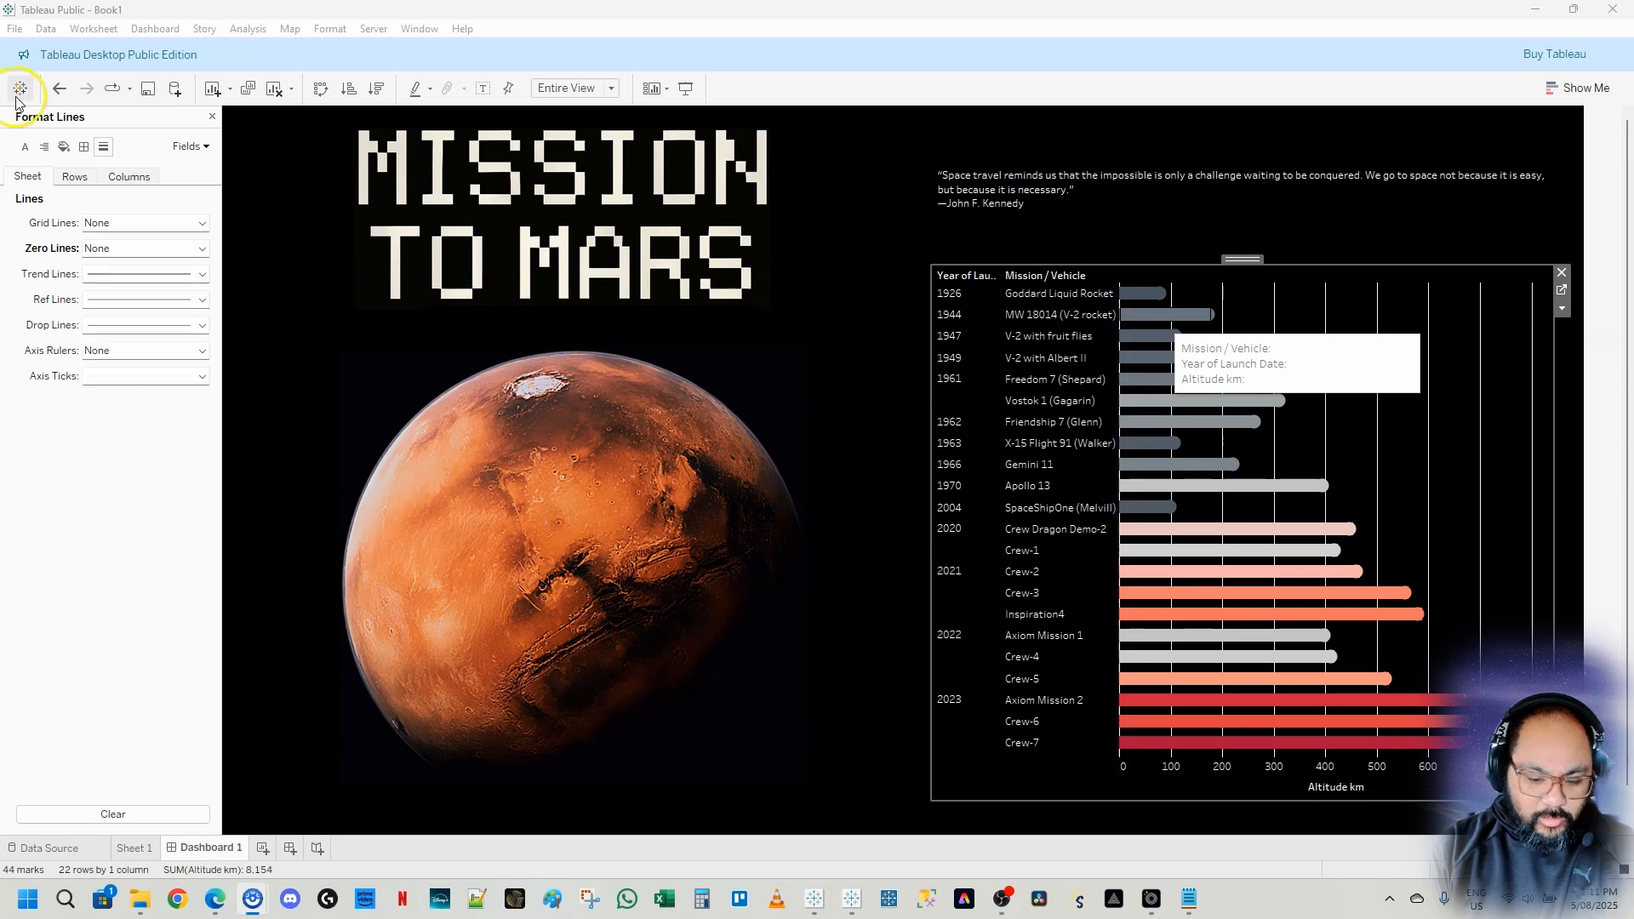
Set the chart's column grid lines to None
click(119, 176)
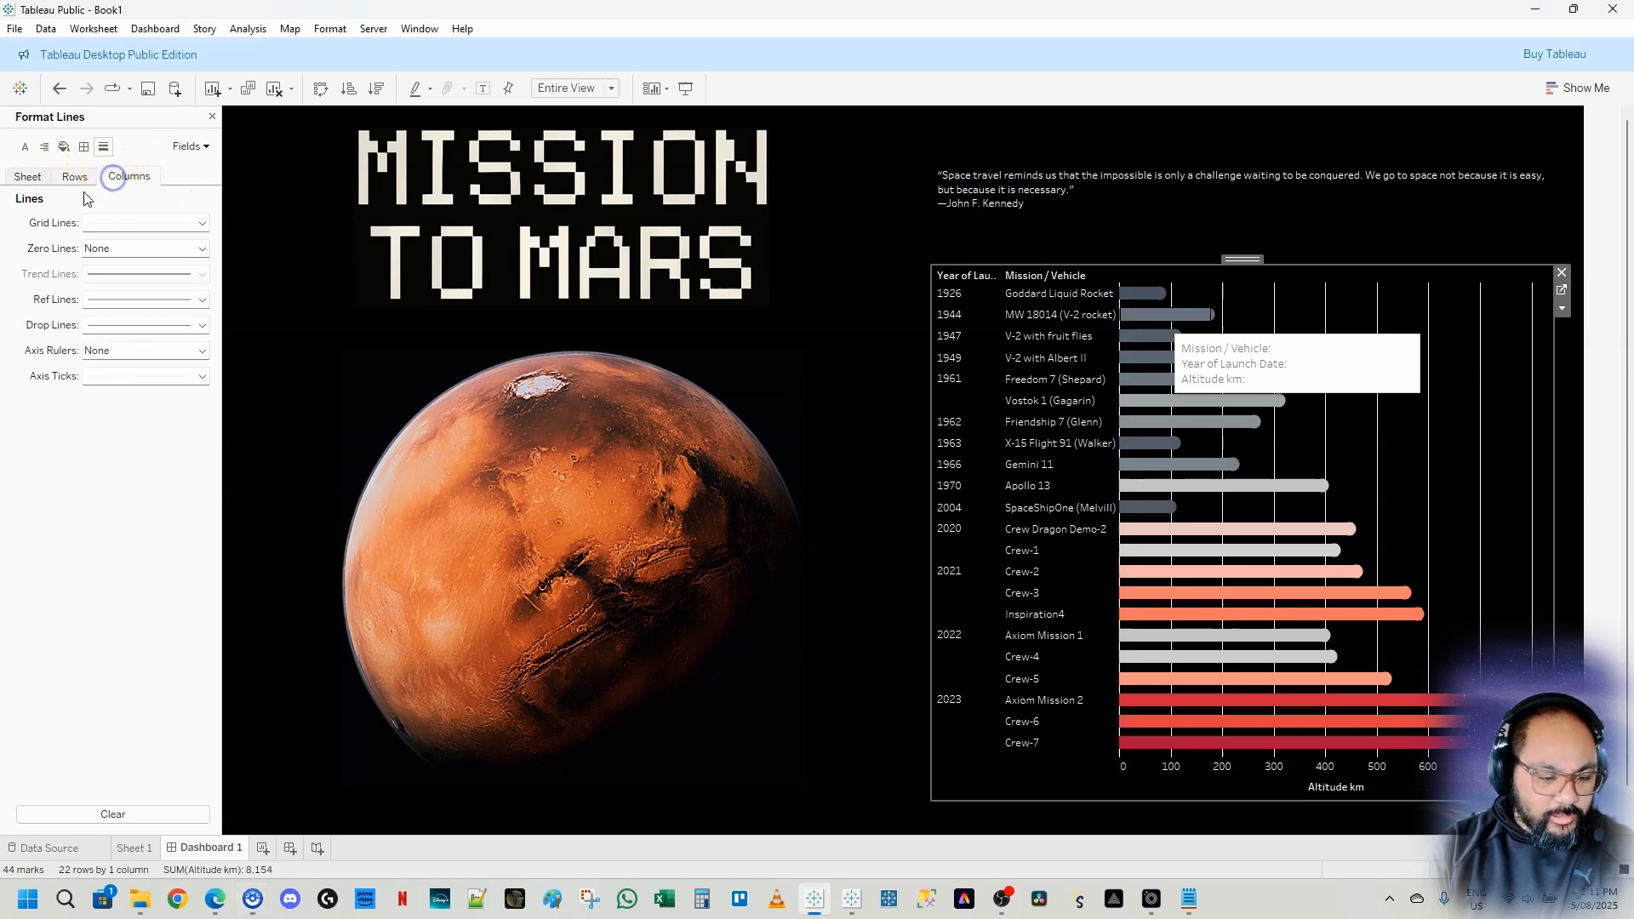
click(137, 220)
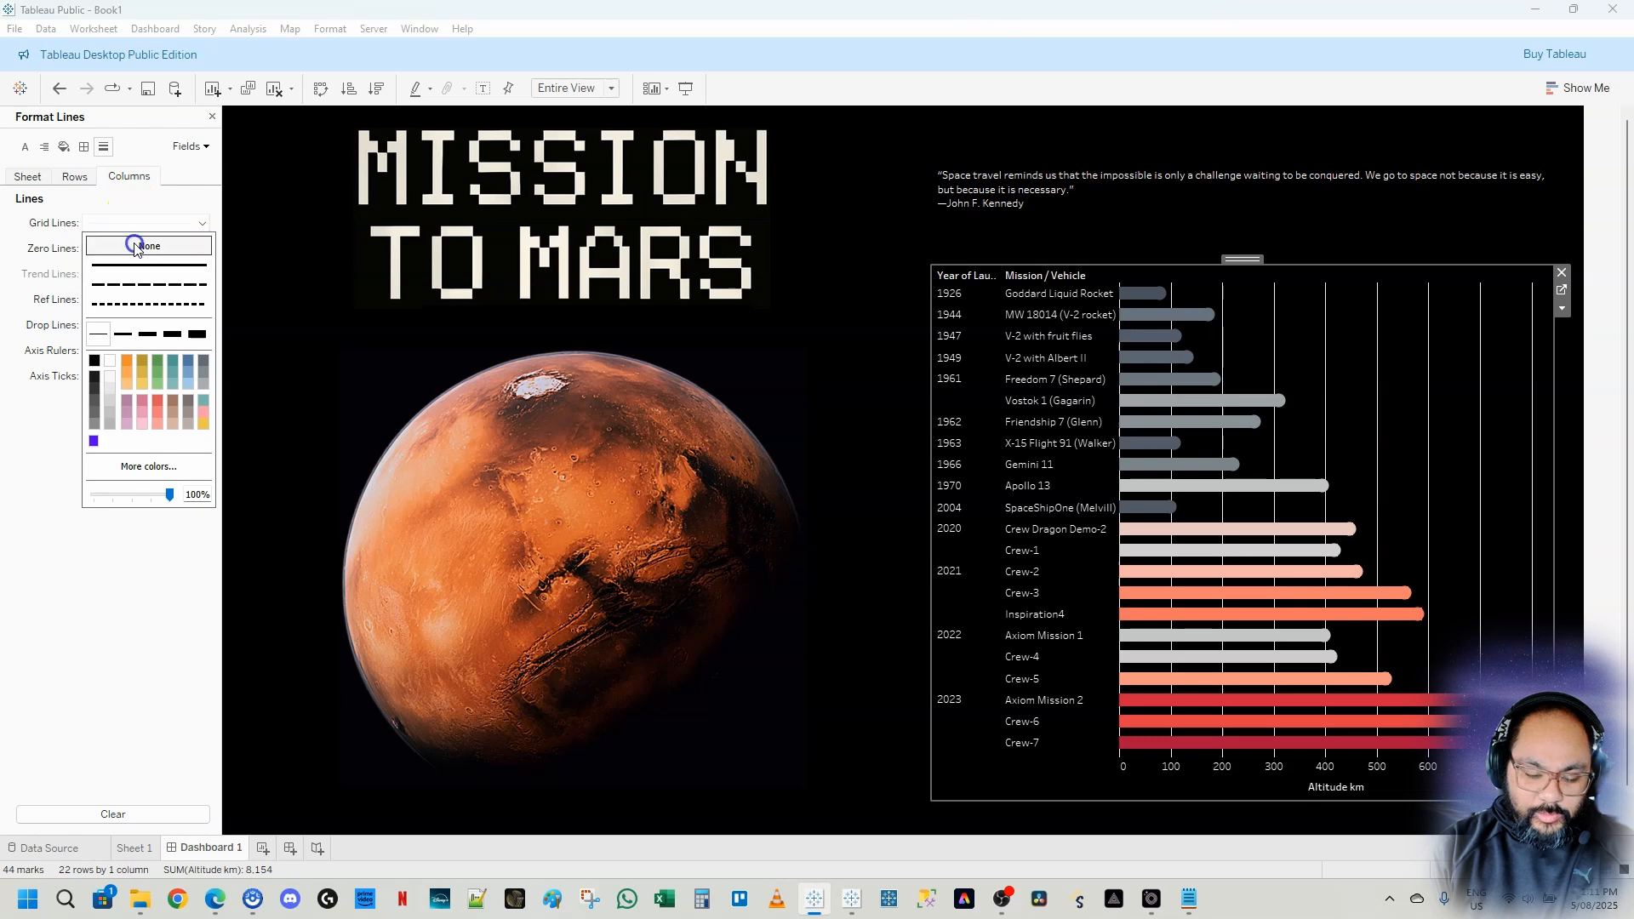
click(136, 246)
click(165, 574)
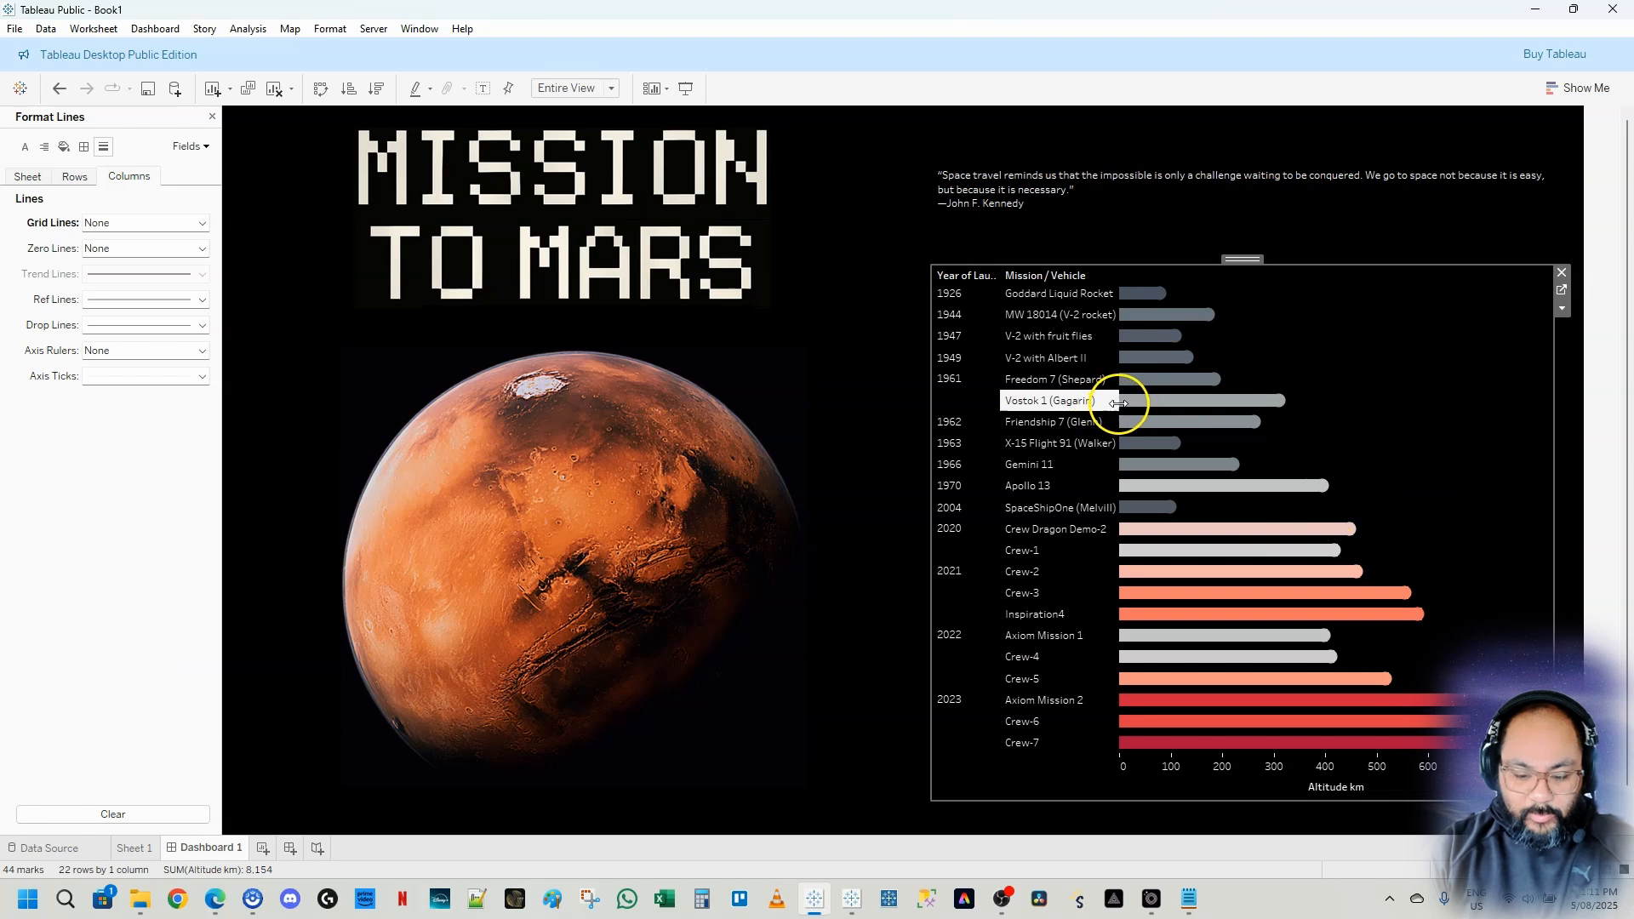
Widen the Mission / Vehicle and Year of Launch Date columns of the chart
drag(1118, 403, 1147, 415)
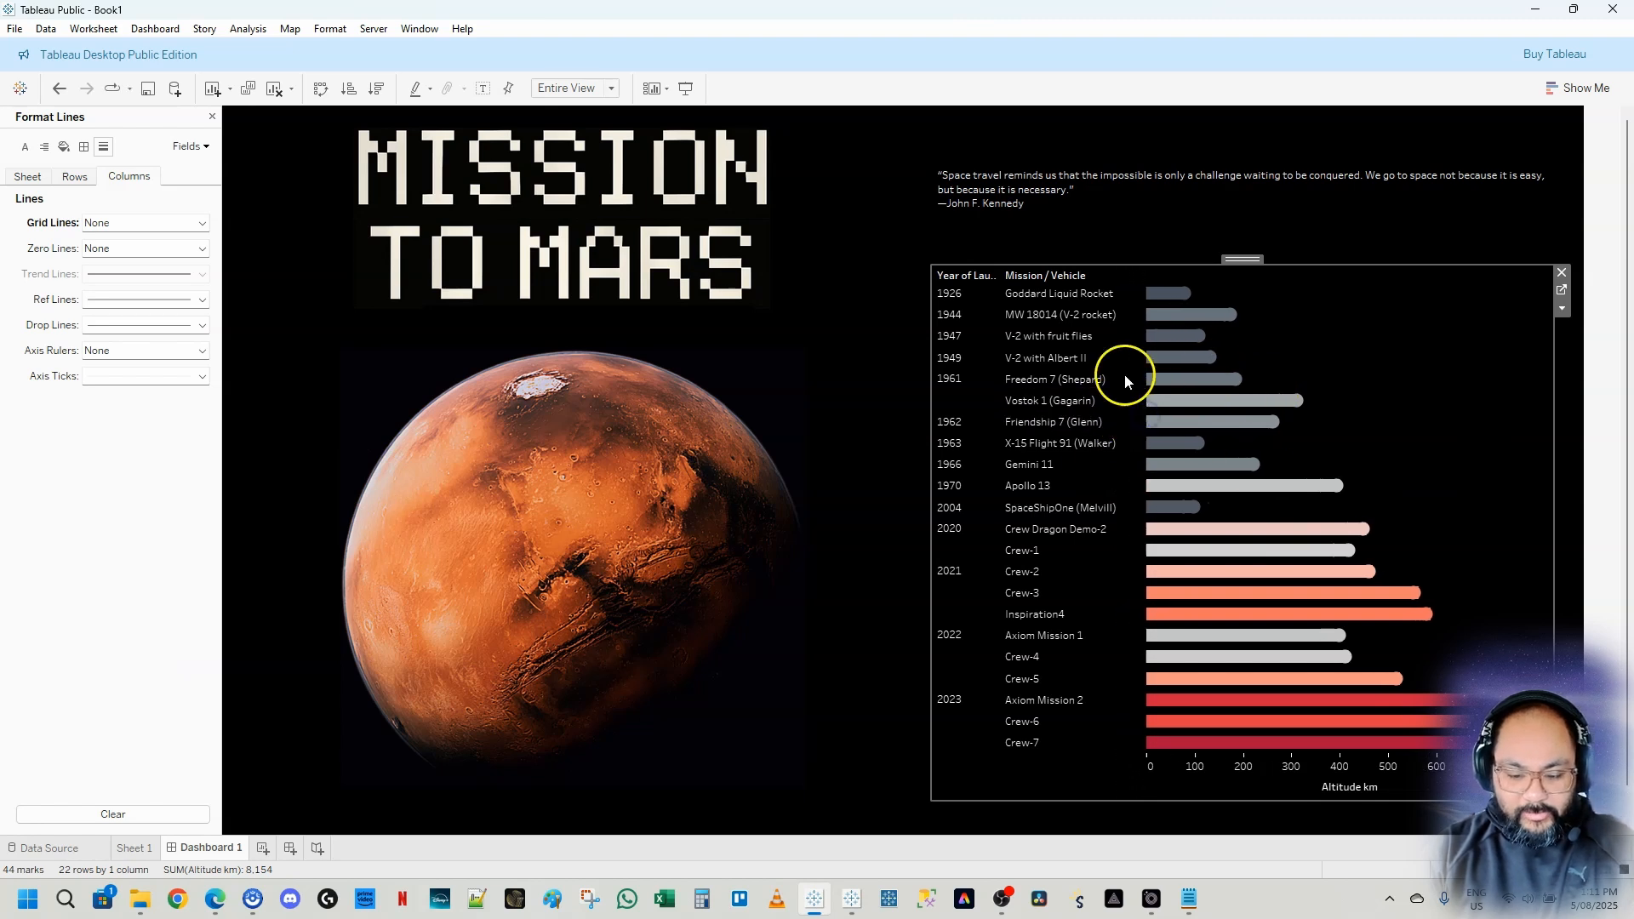
drag(996, 398, 1026, 408)
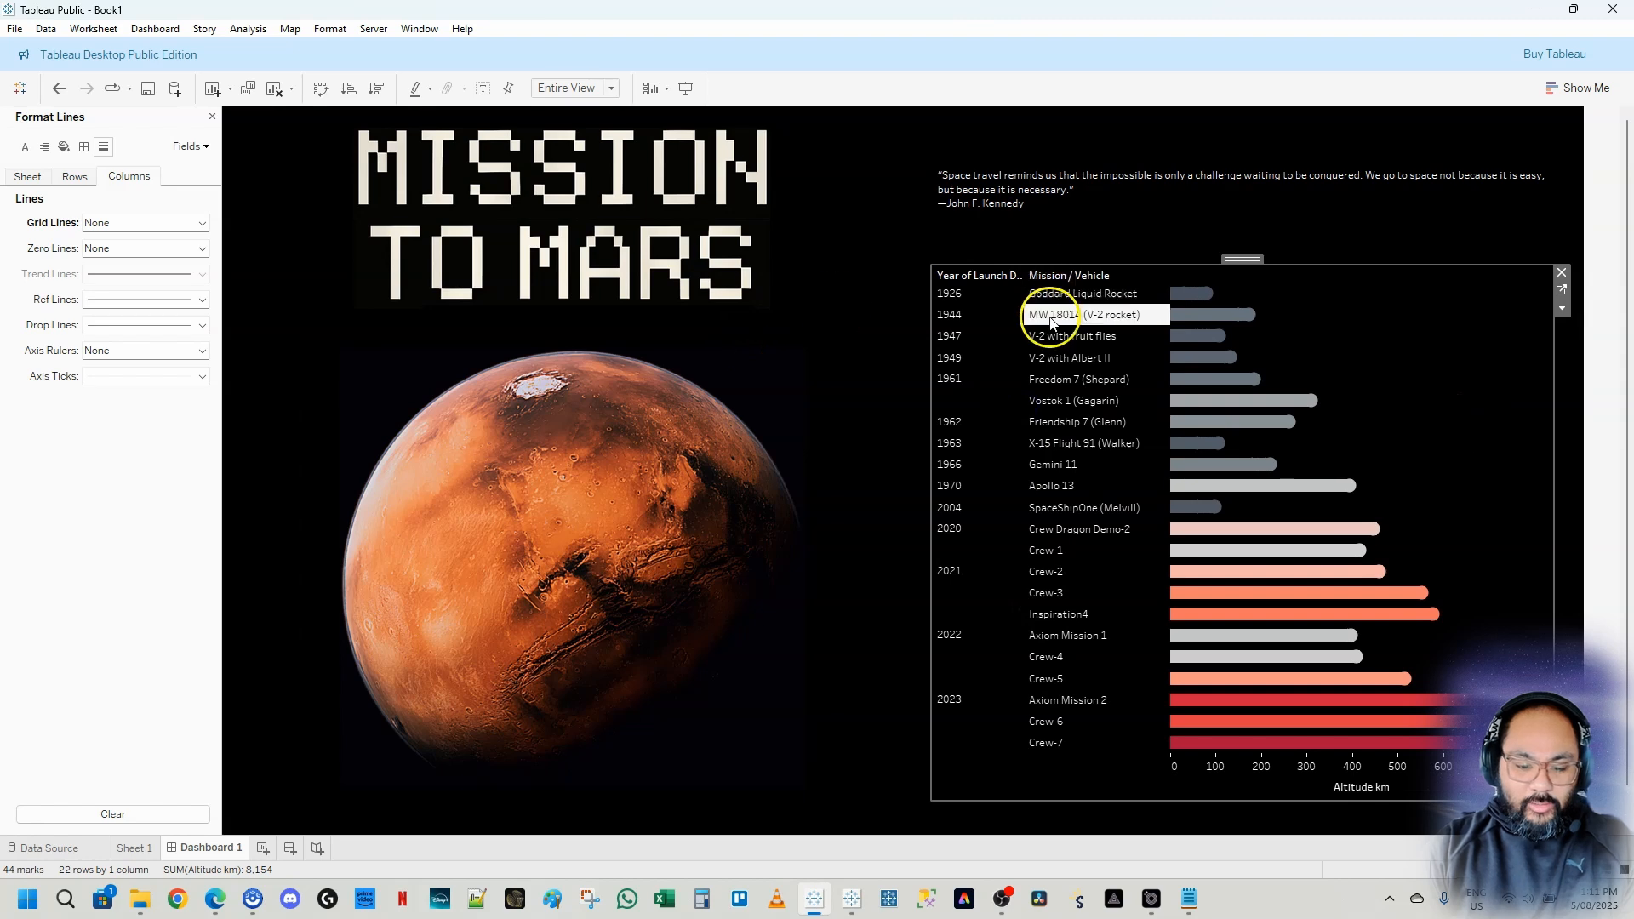
Set the workbook's worksheet font size to 11
click(330, 29)
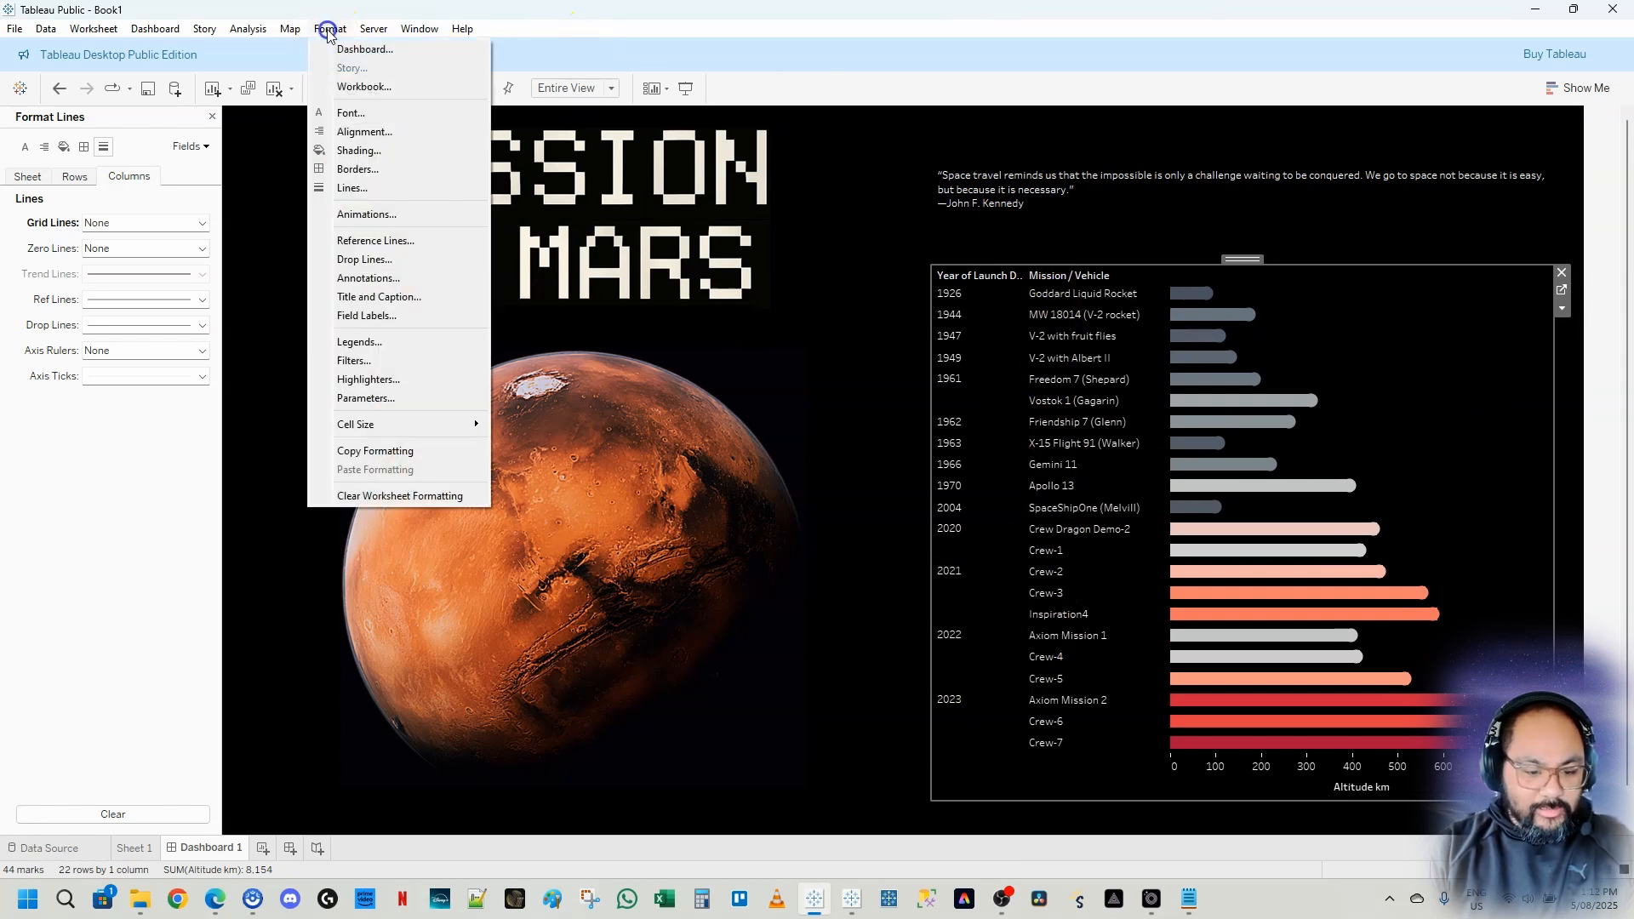
click(356, 87)
click(121, 181)
click(128, 182)
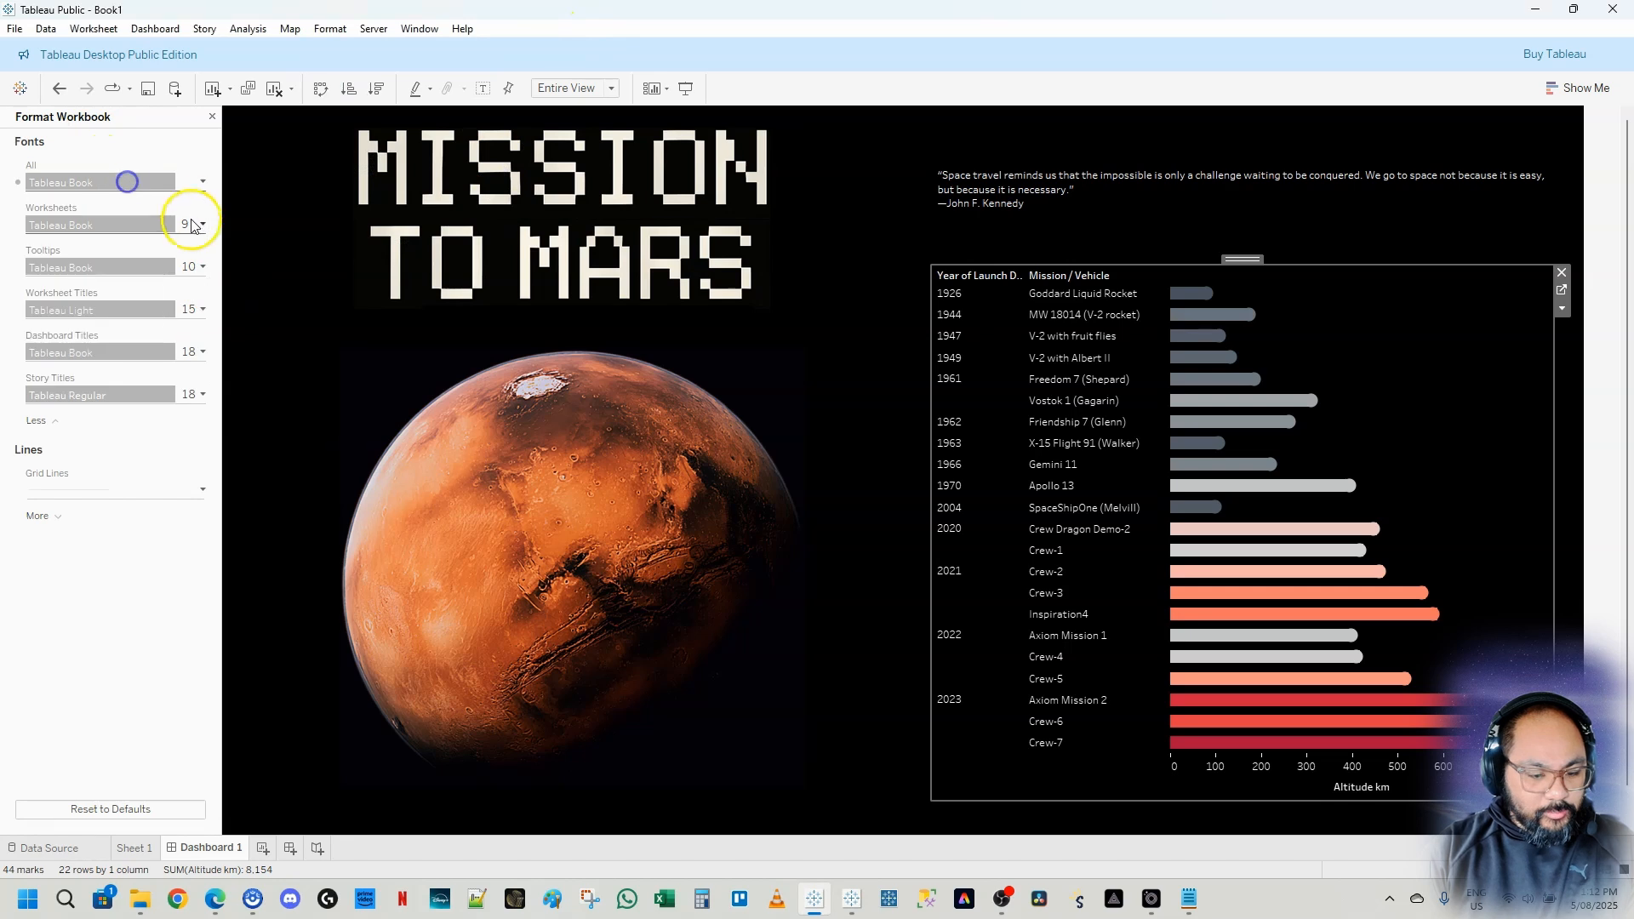
click(192, 225)
click(69, 339)
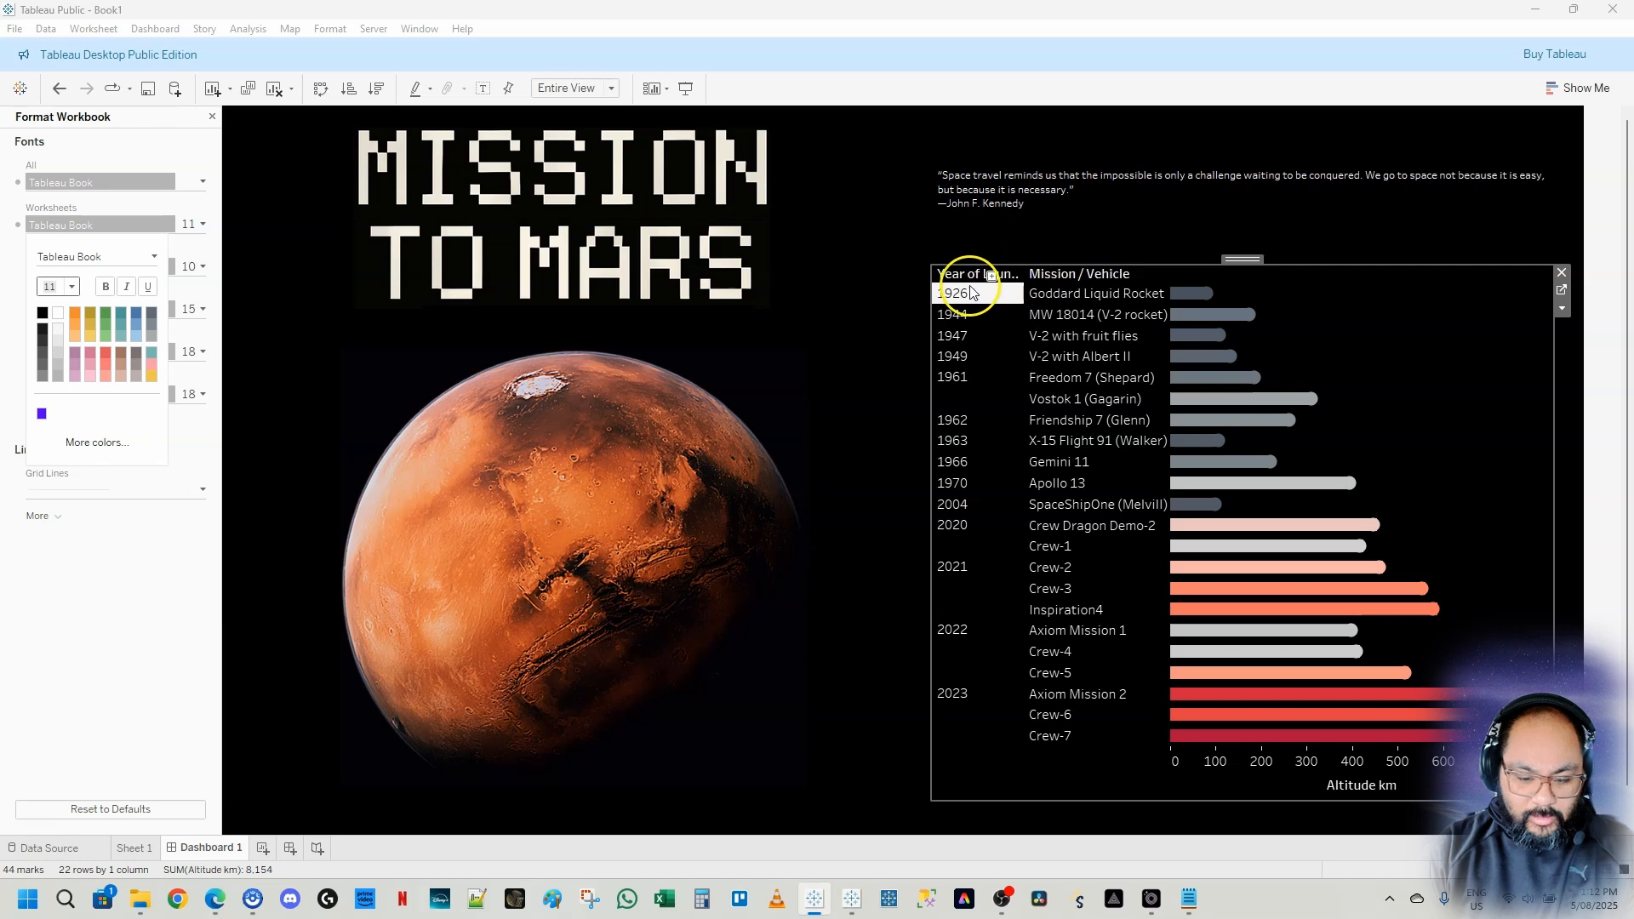
Increase the chart's header row height so Year of Launch Date wraps onto two lines
drag(969, 281, 979, 299)
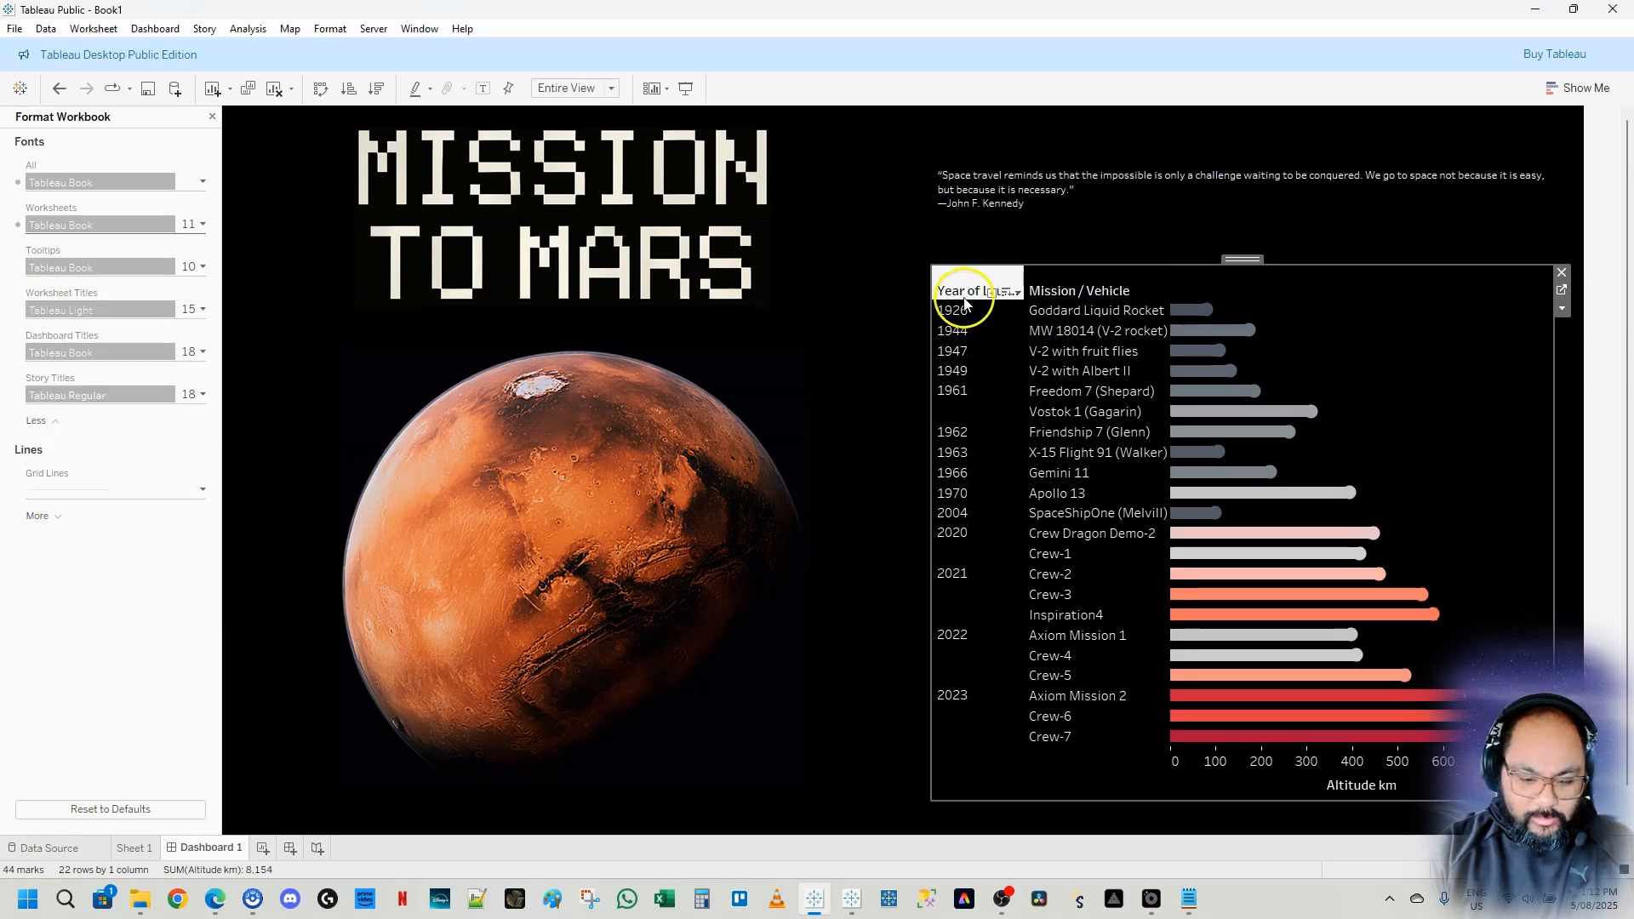
drag(964, 300, 967, 309)
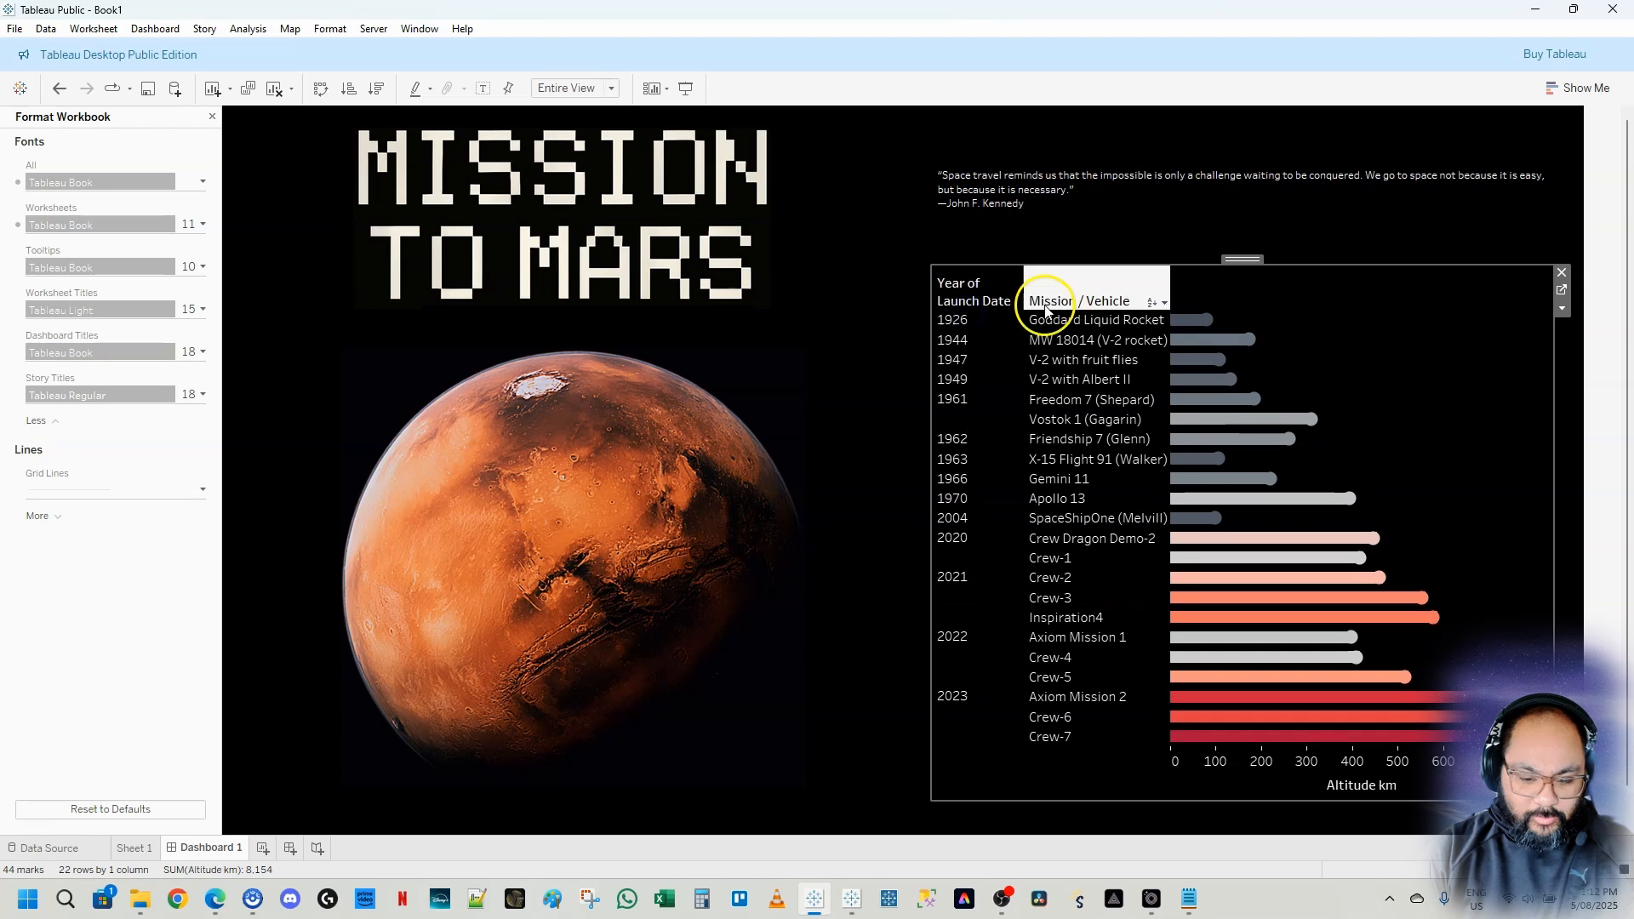
Center-align the chart's default pane and header text, and widen the Mission / Vehicle column
right_click(969, 327)
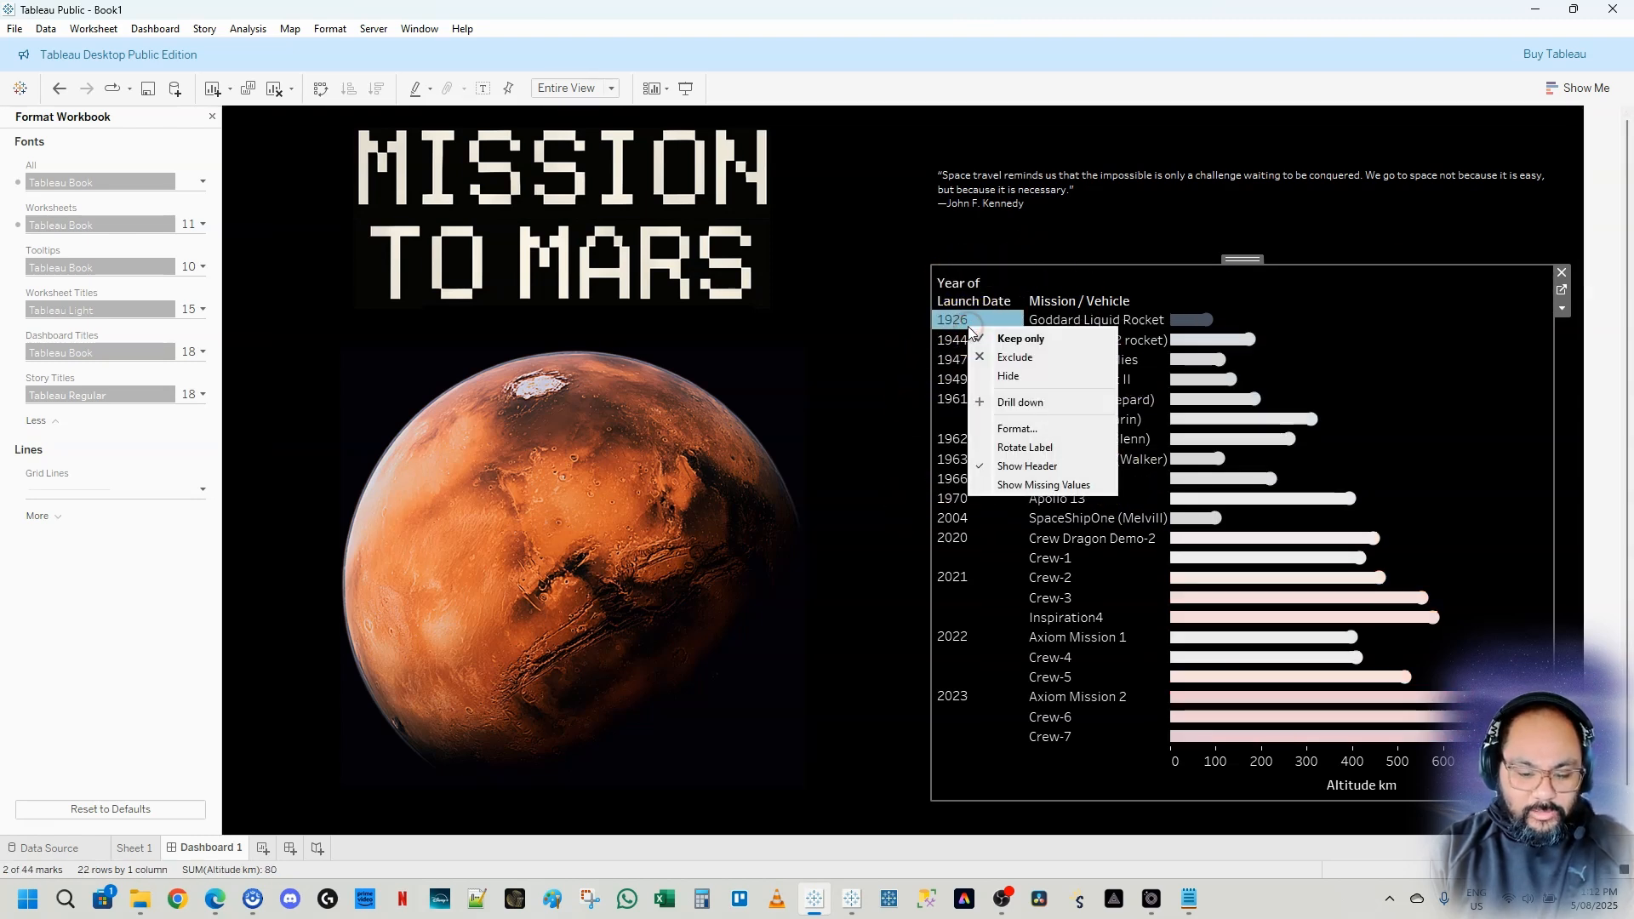
click(1035, 428)
click(44, 147)
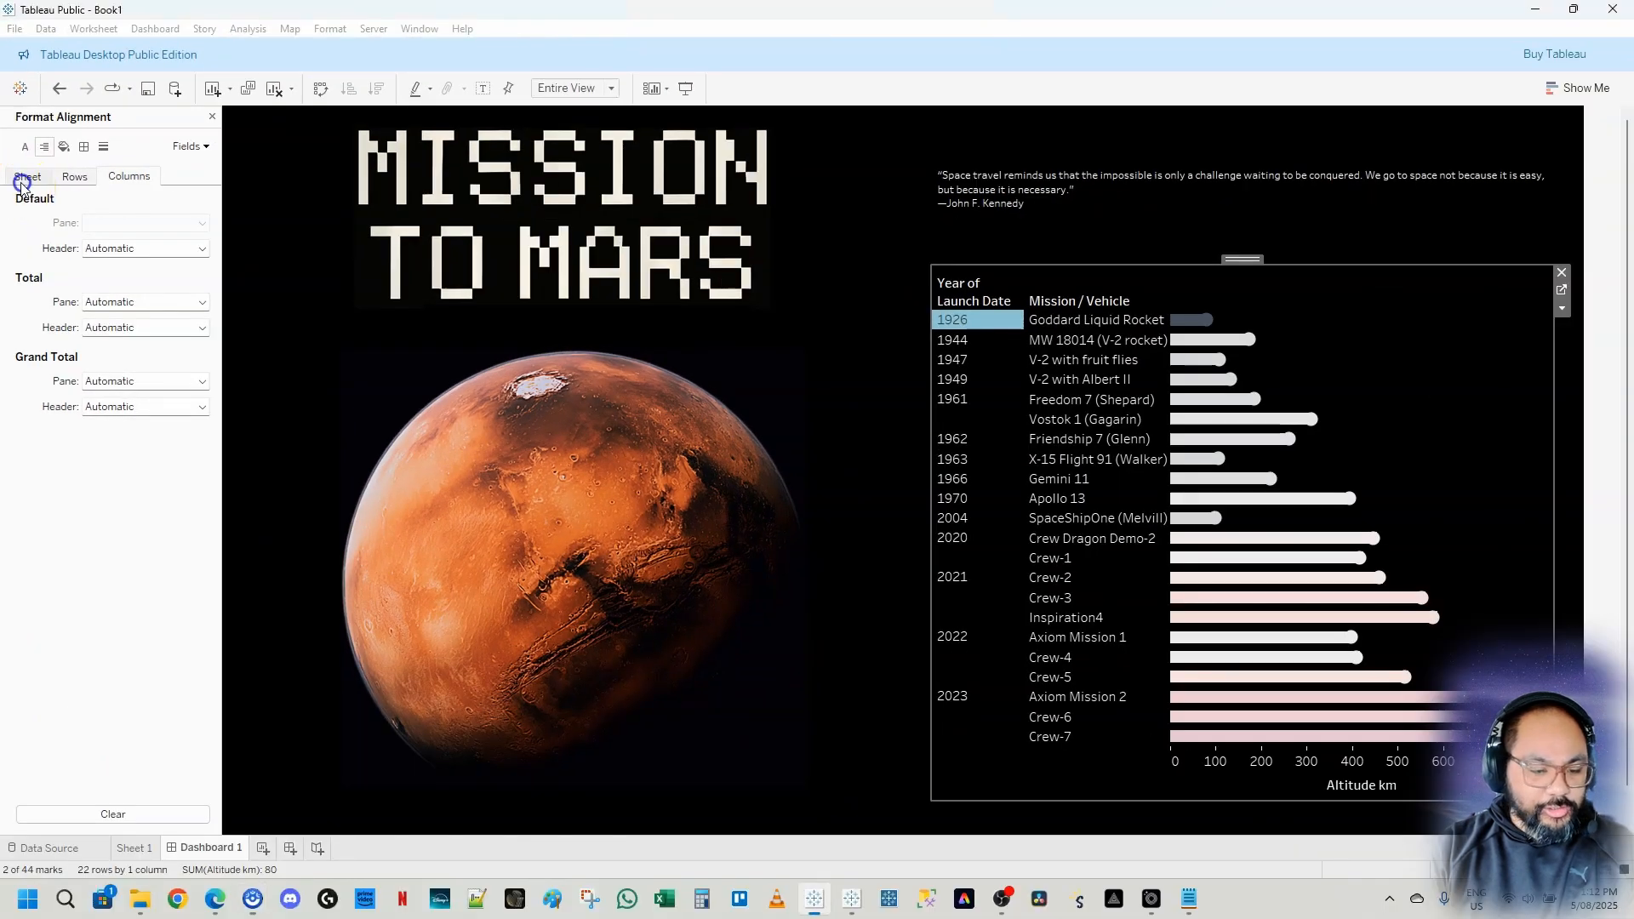
click(27, 176)
click(131, 223)
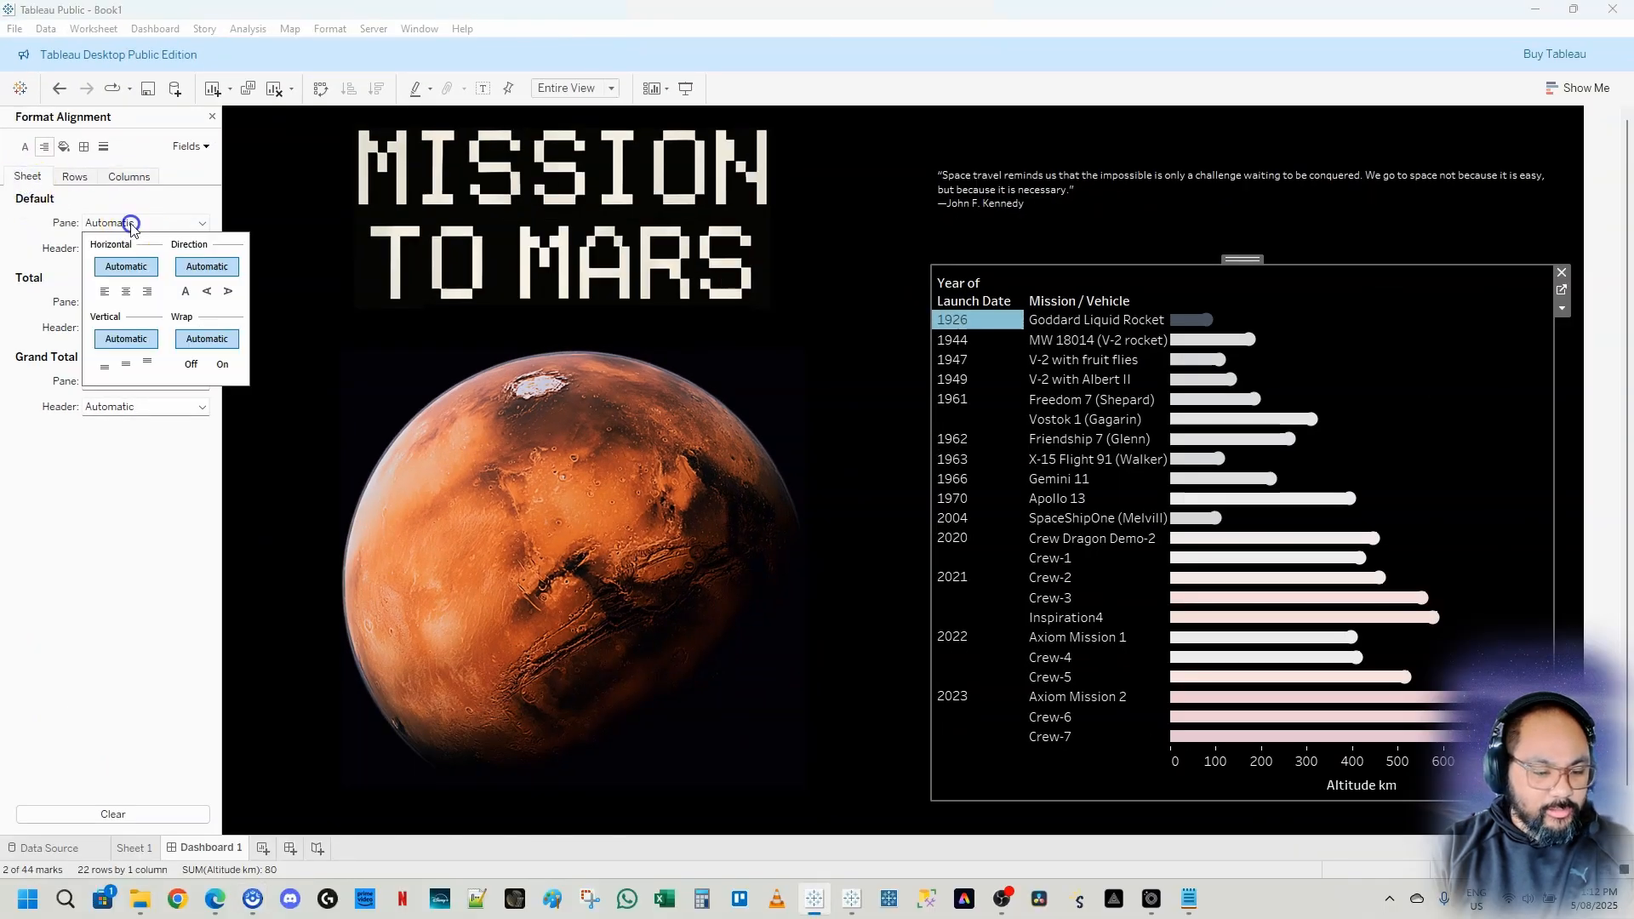
click(126, 292)
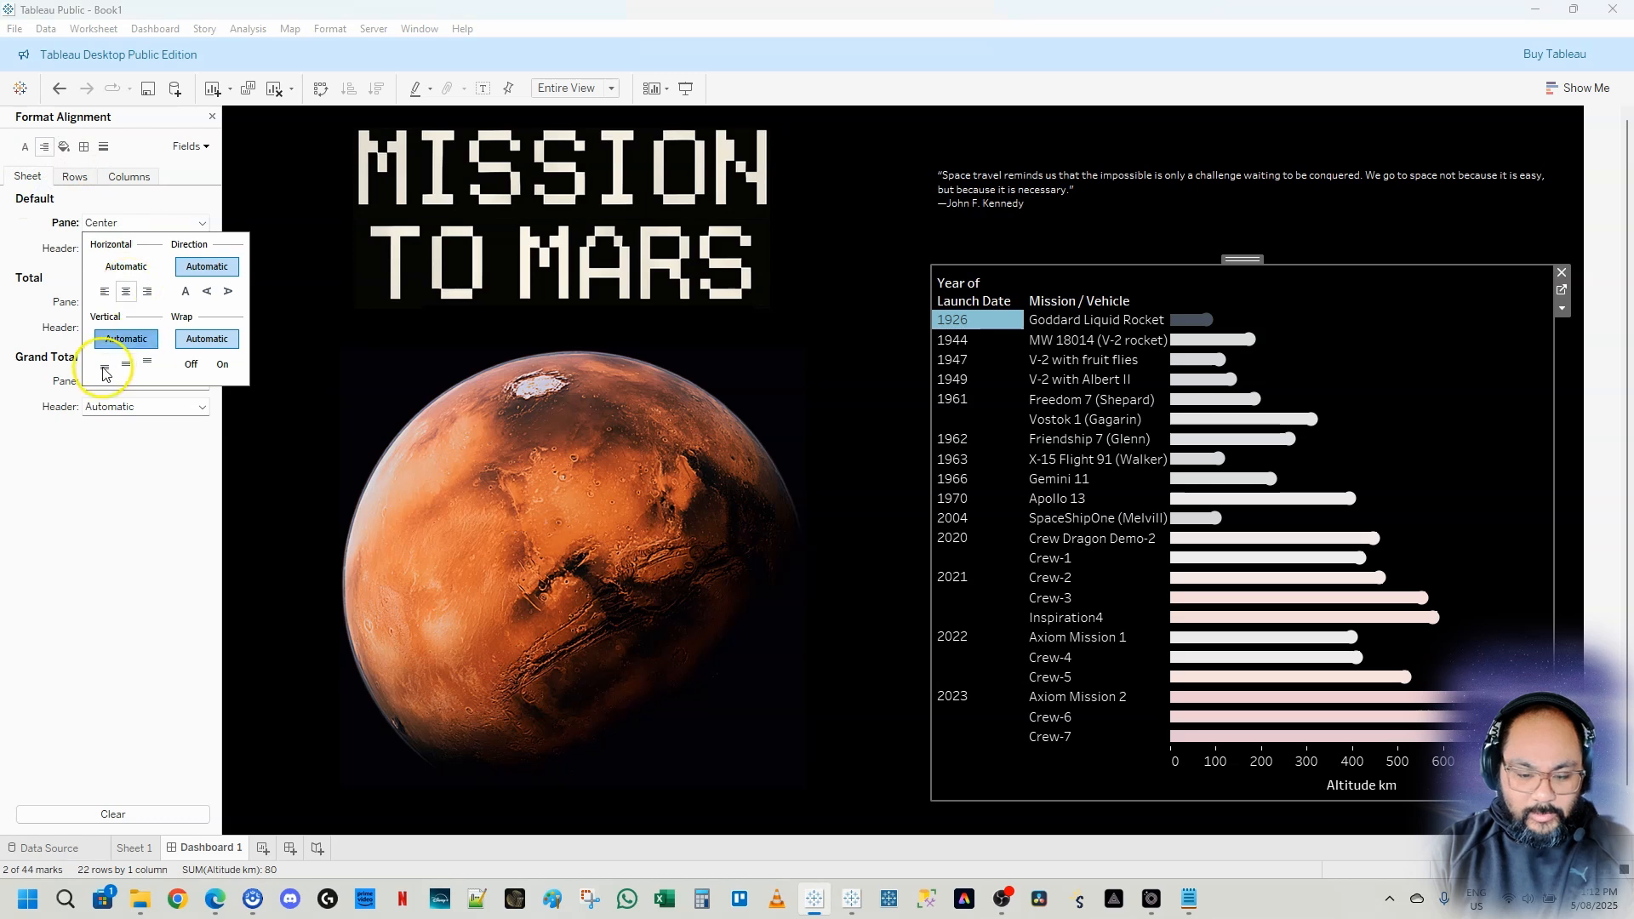
click(37, 521)
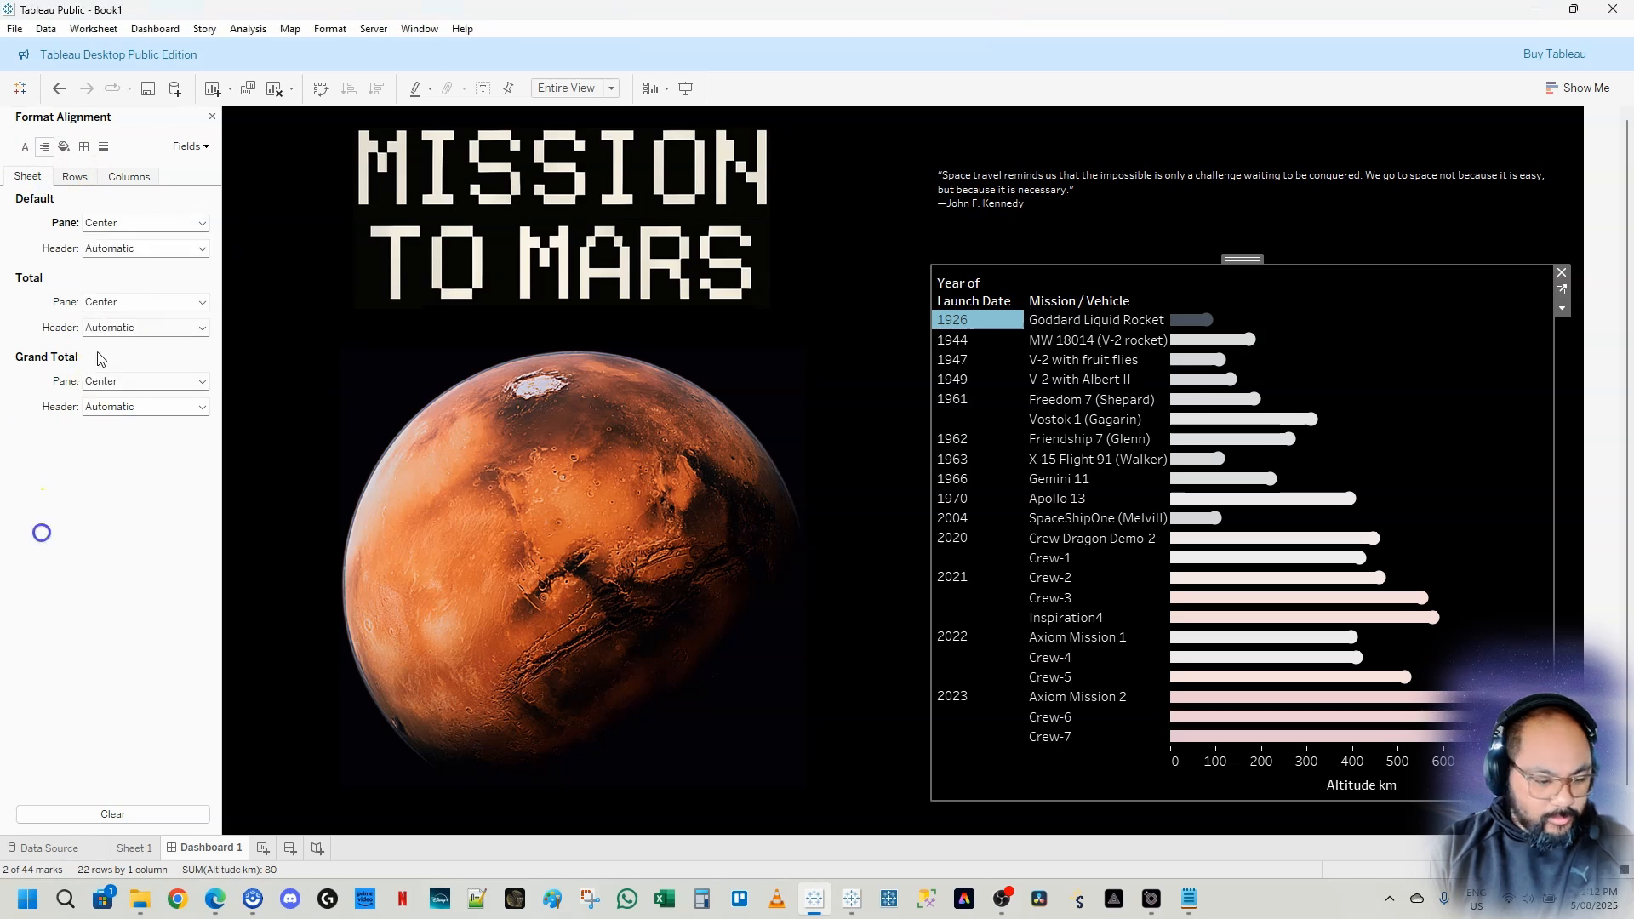
click(132, 249)
click(127, 318)
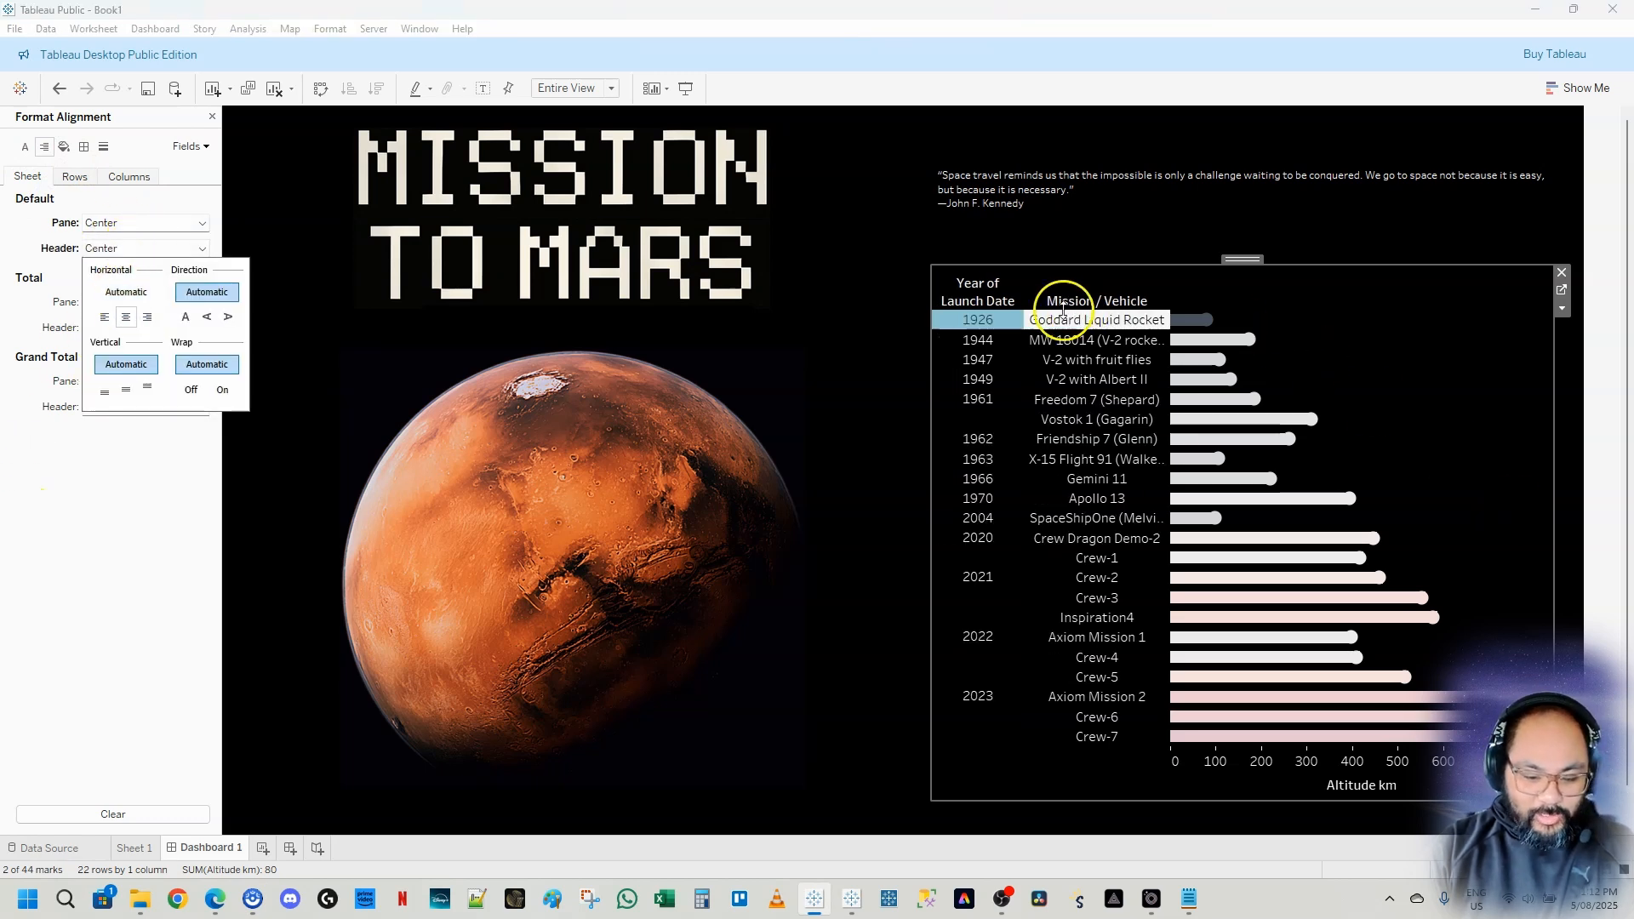
click(977, 321)
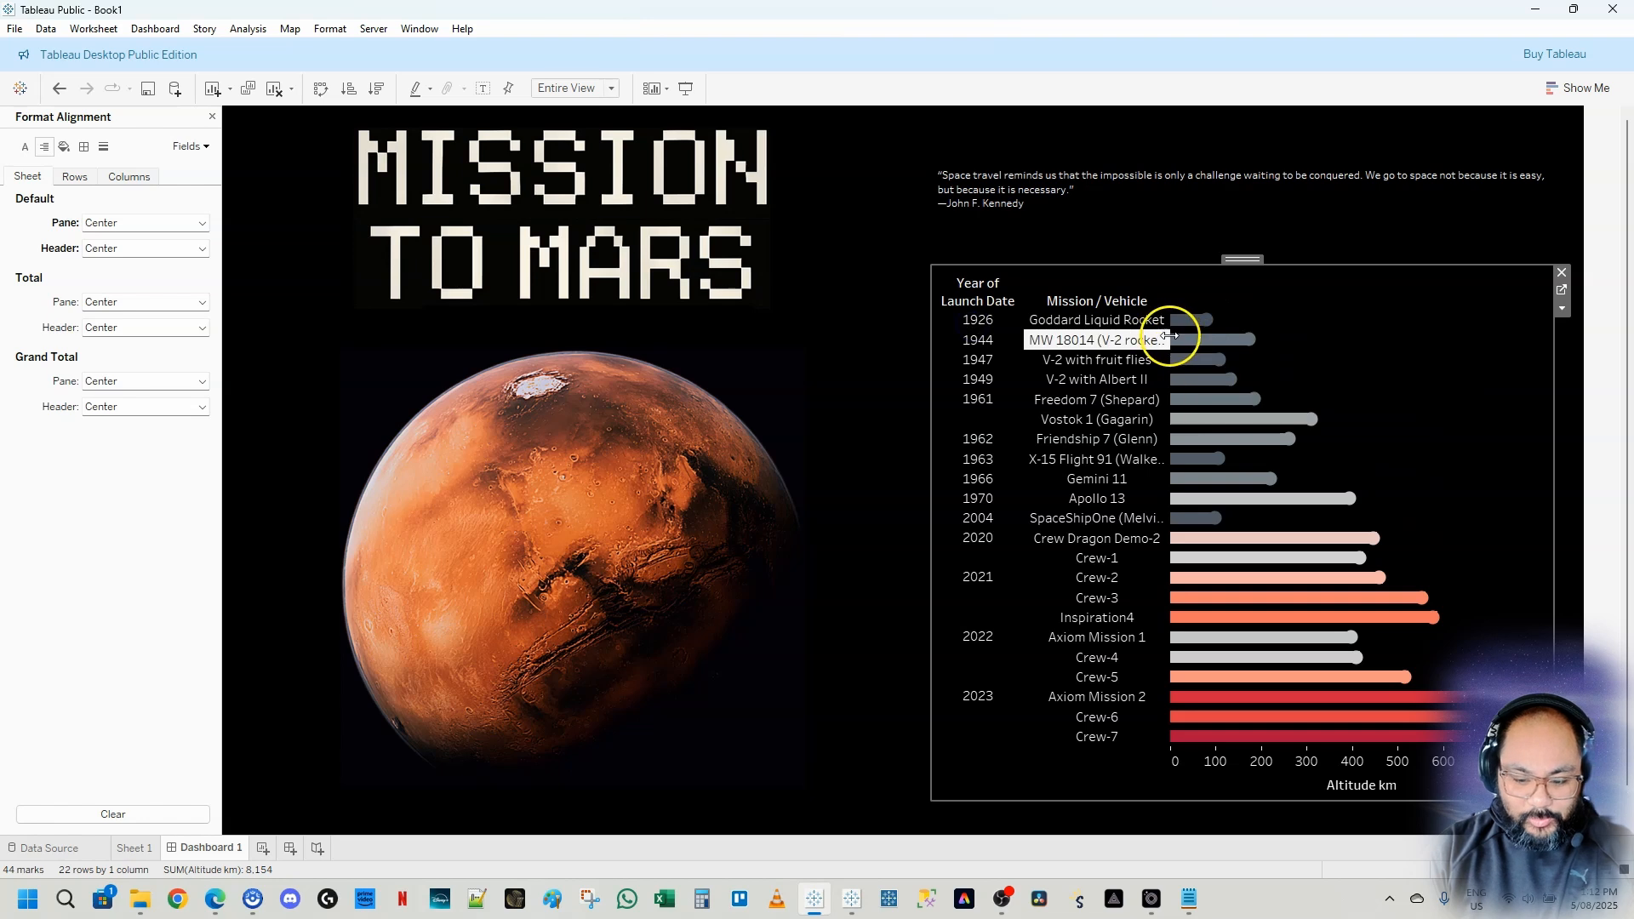
drag(1170, 338, 1195, 345)
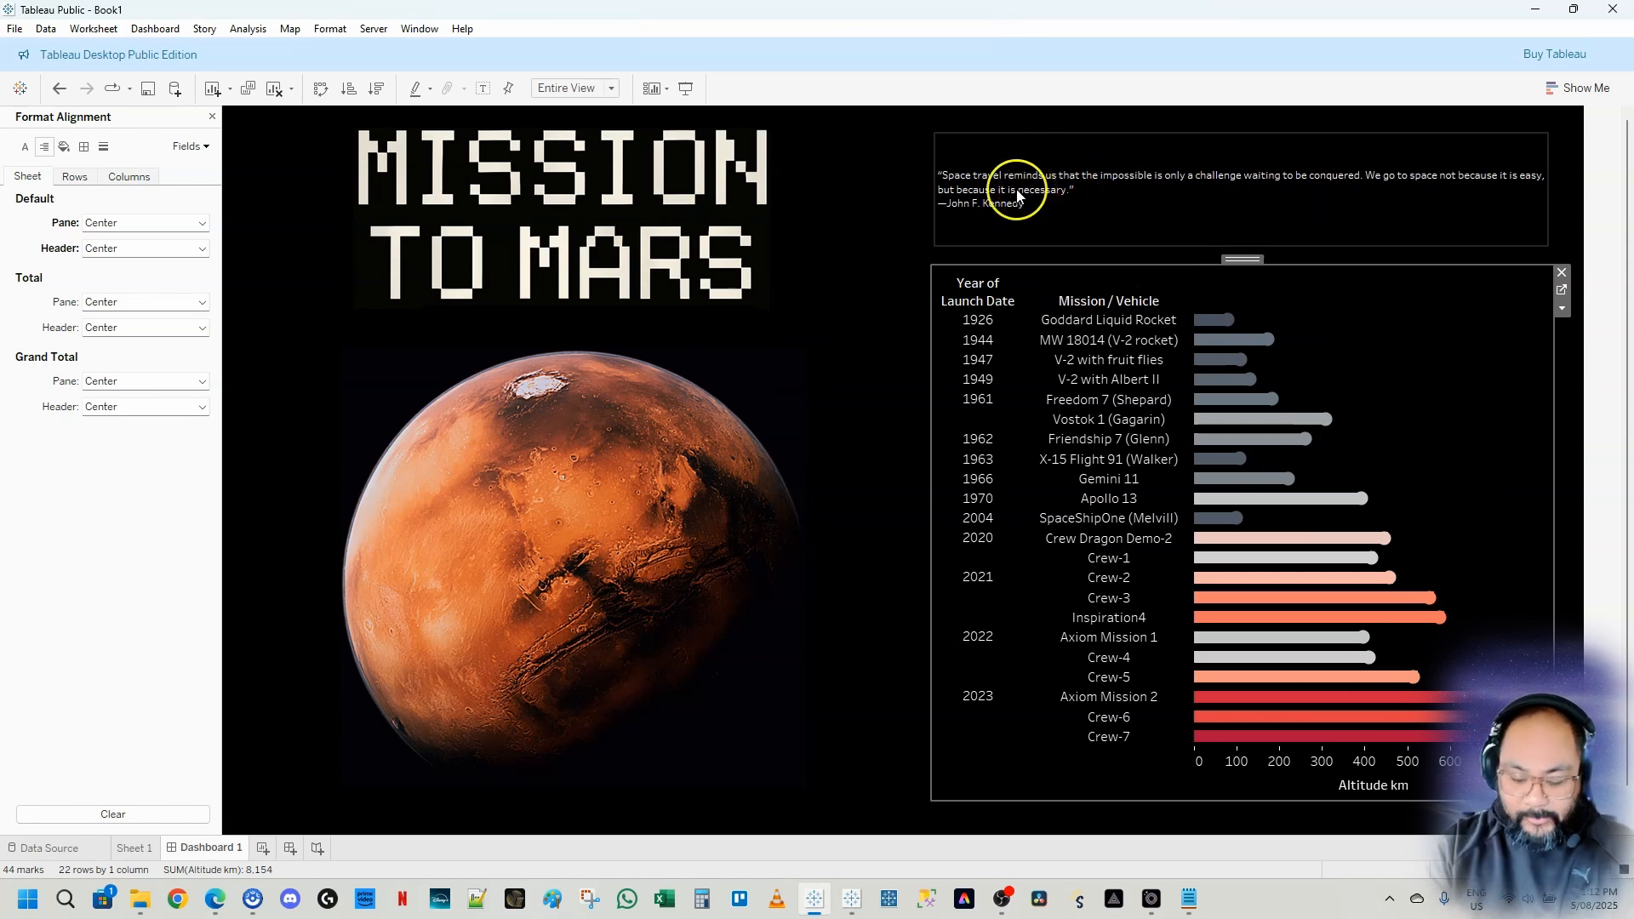
Open the Kennedy quote text for editing and set all of it to size 15
click(1107, 203)
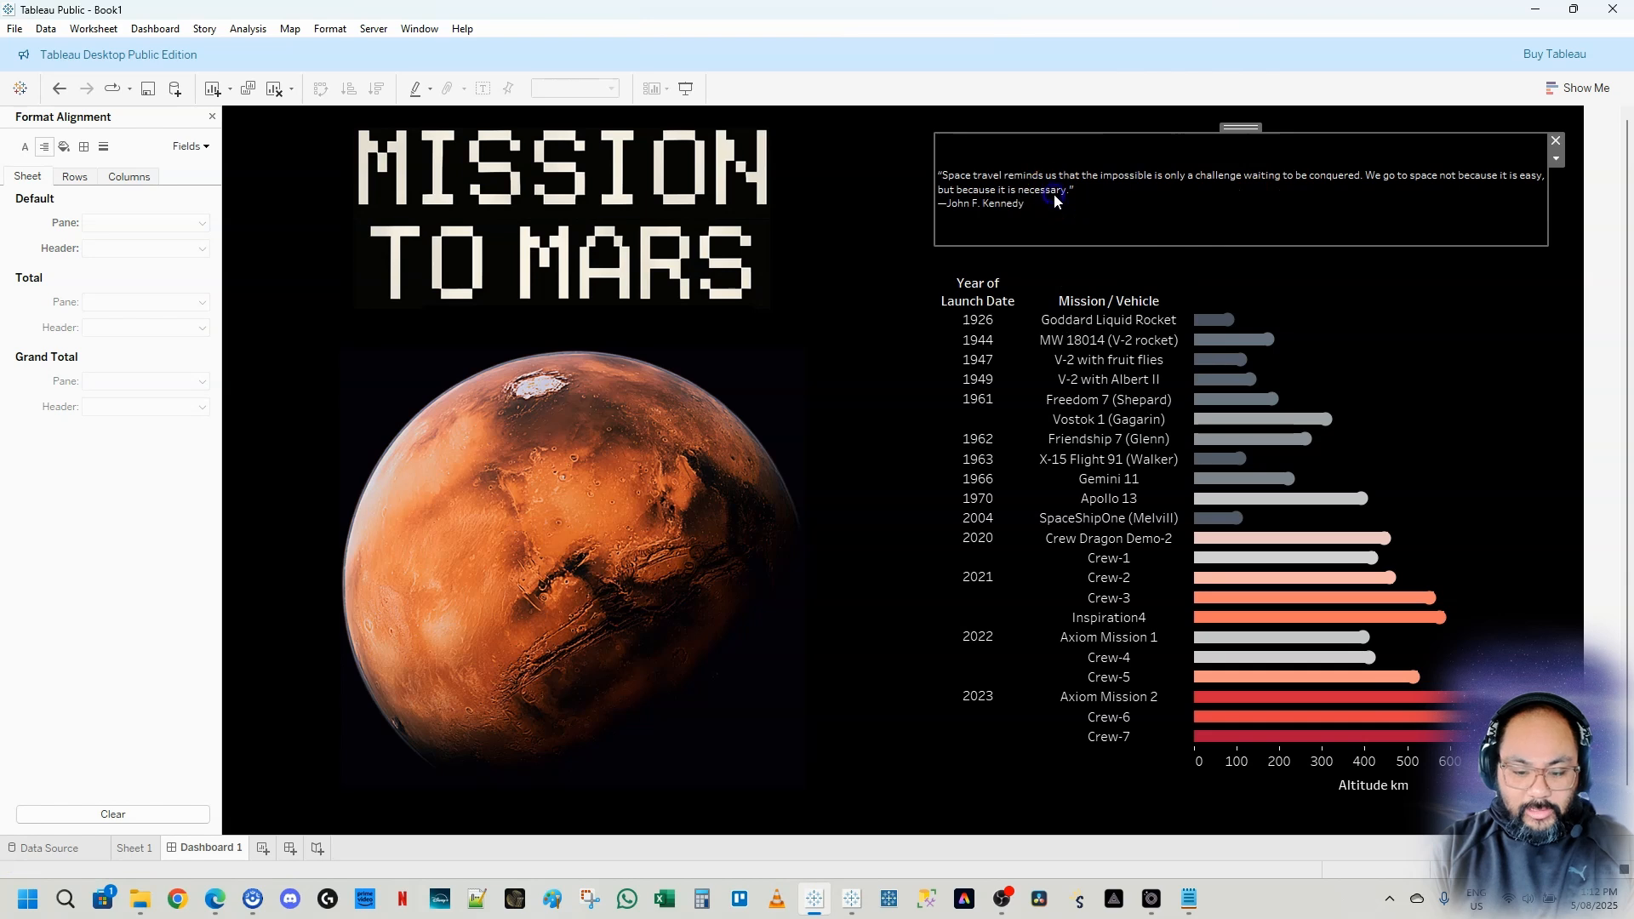
double_click(1054, 194)
key(ctrl+a)
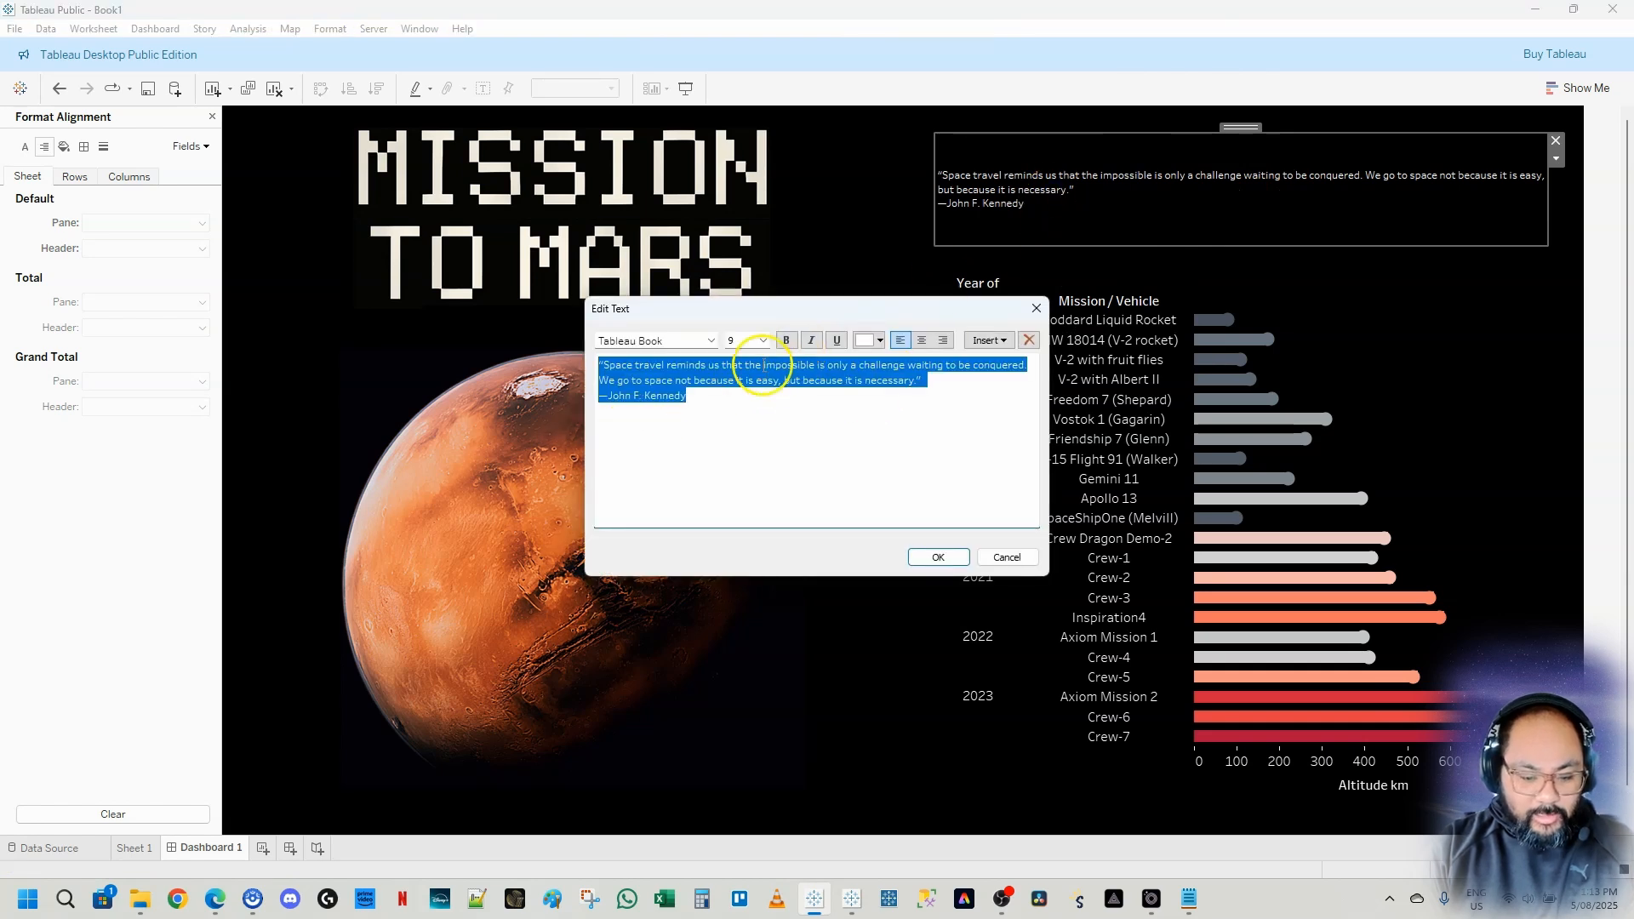
click(762, 341)
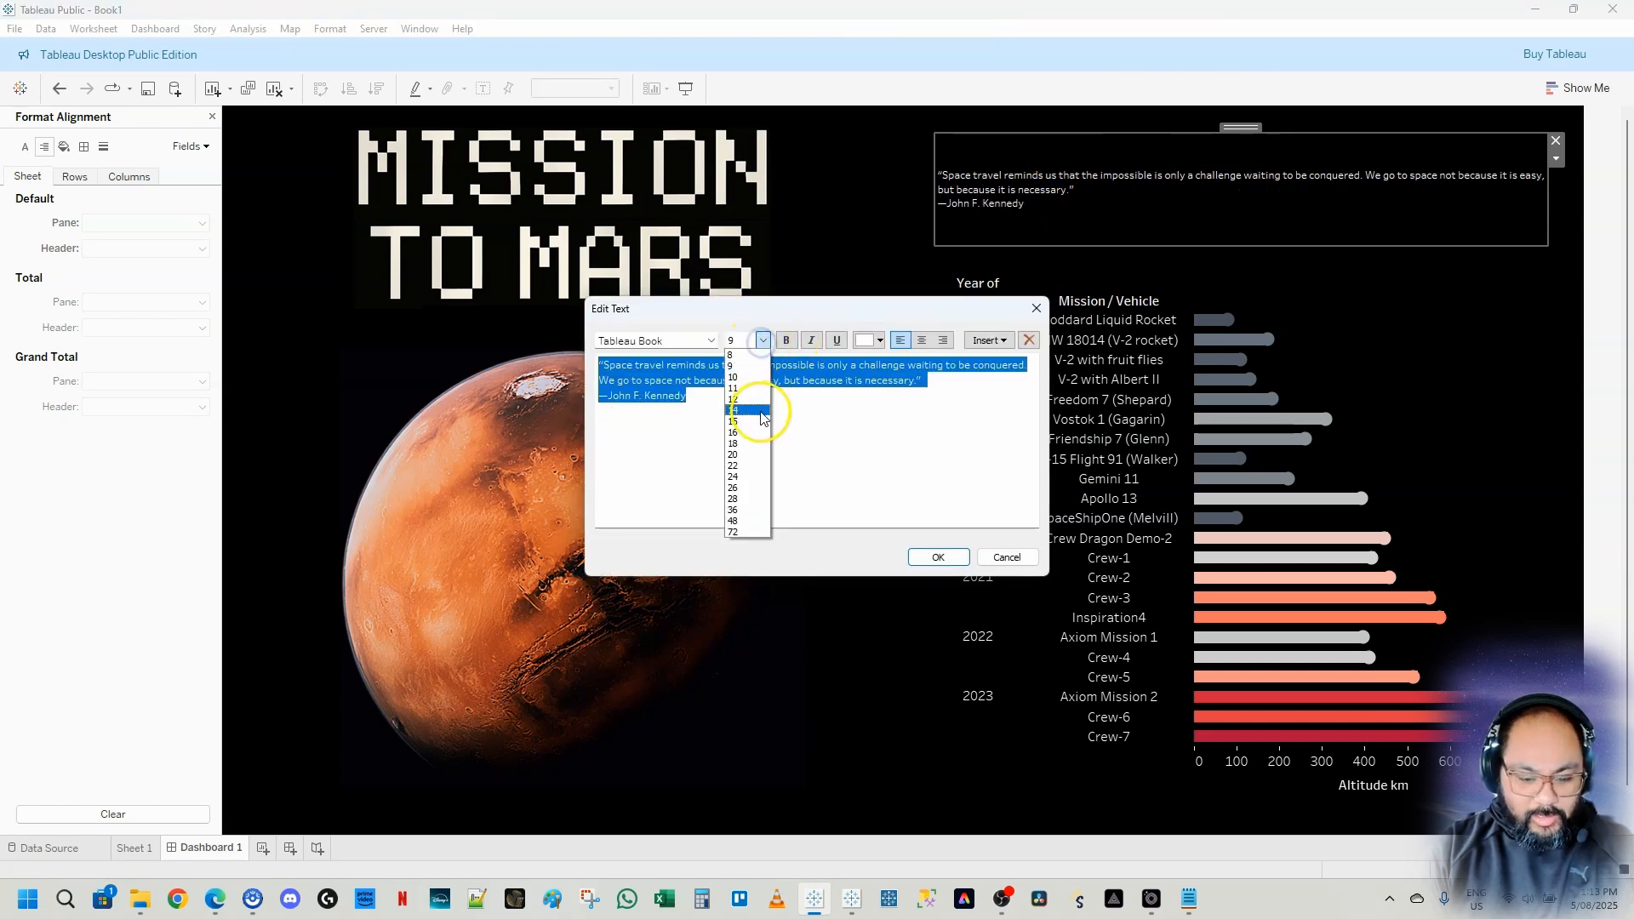
click(752, 422)
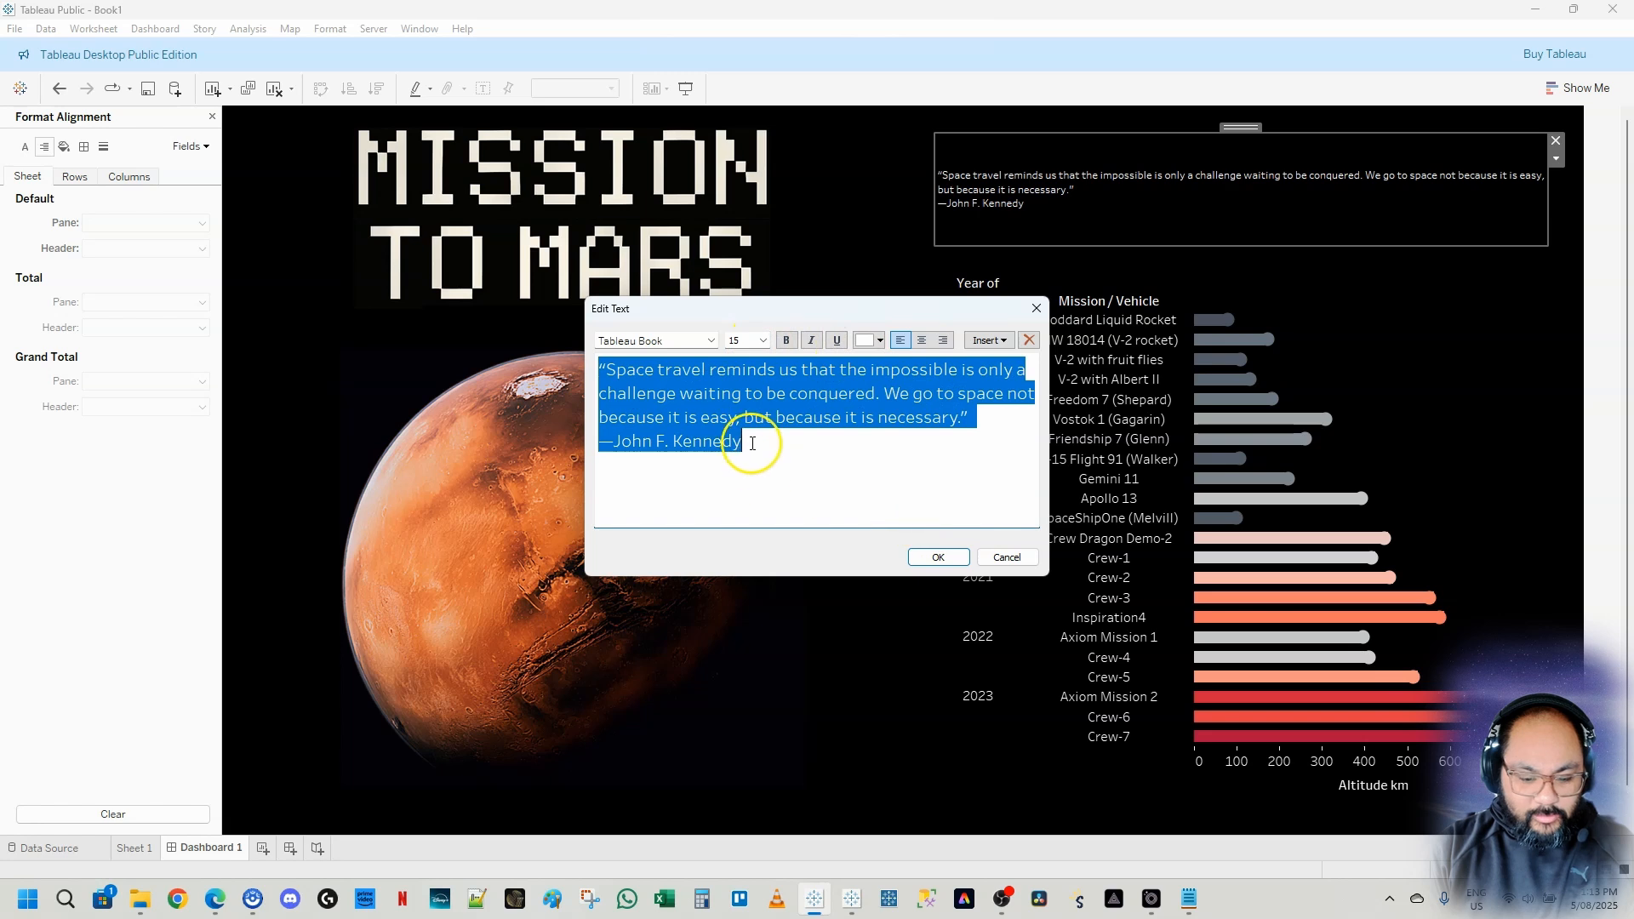
Set the quote text colour to black
click(881, 341)
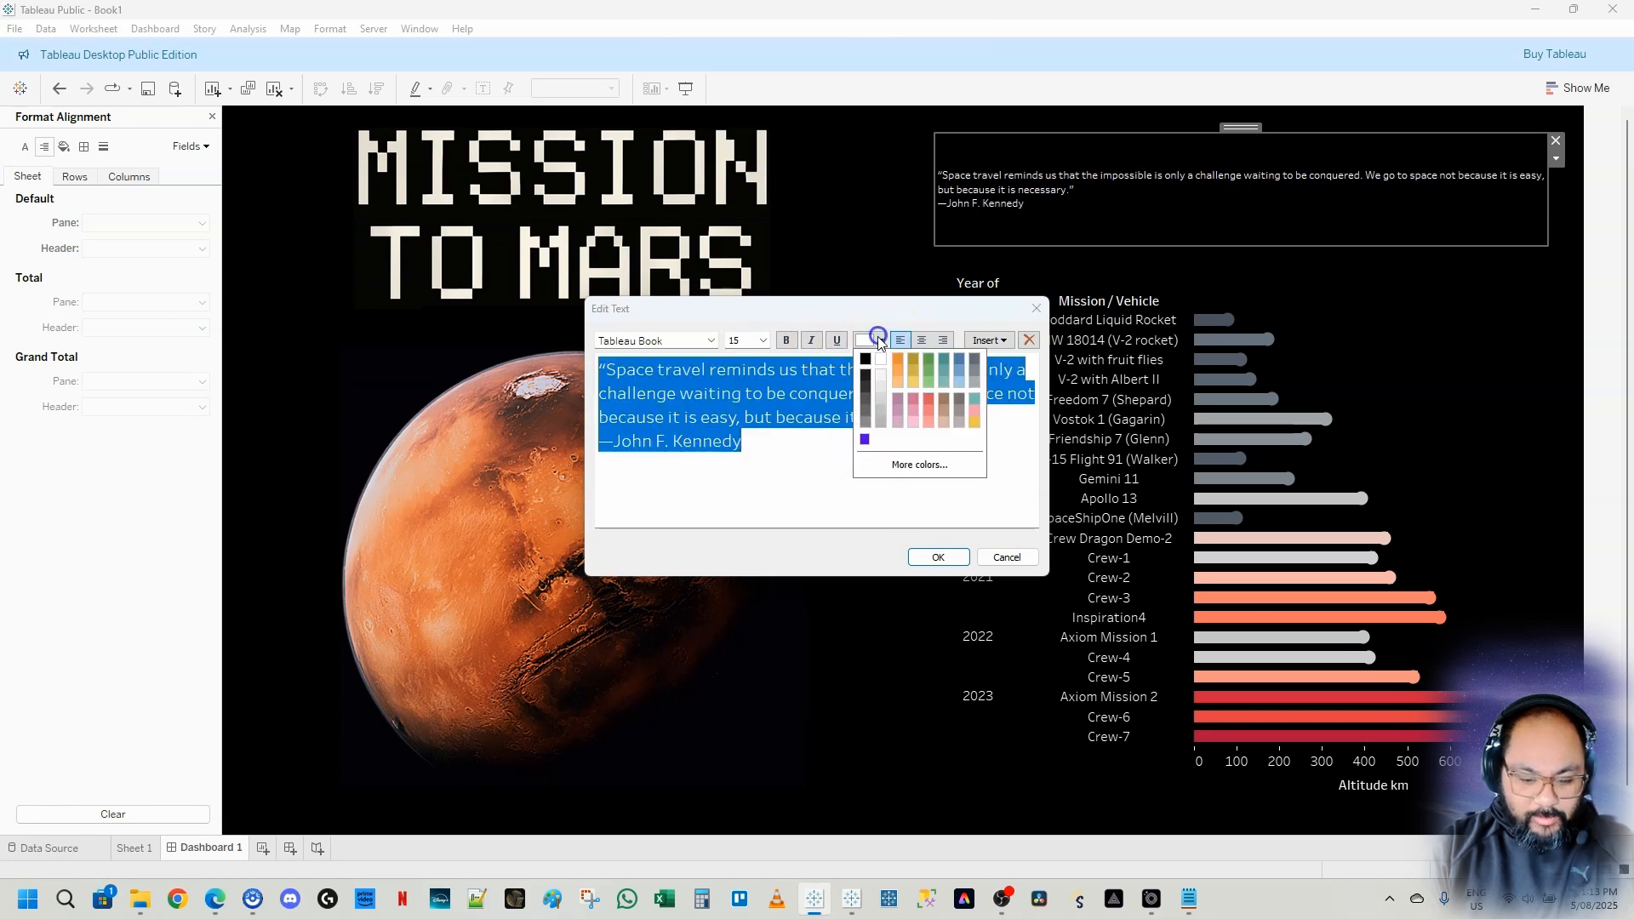
click(872, 357)
click(834, 462)
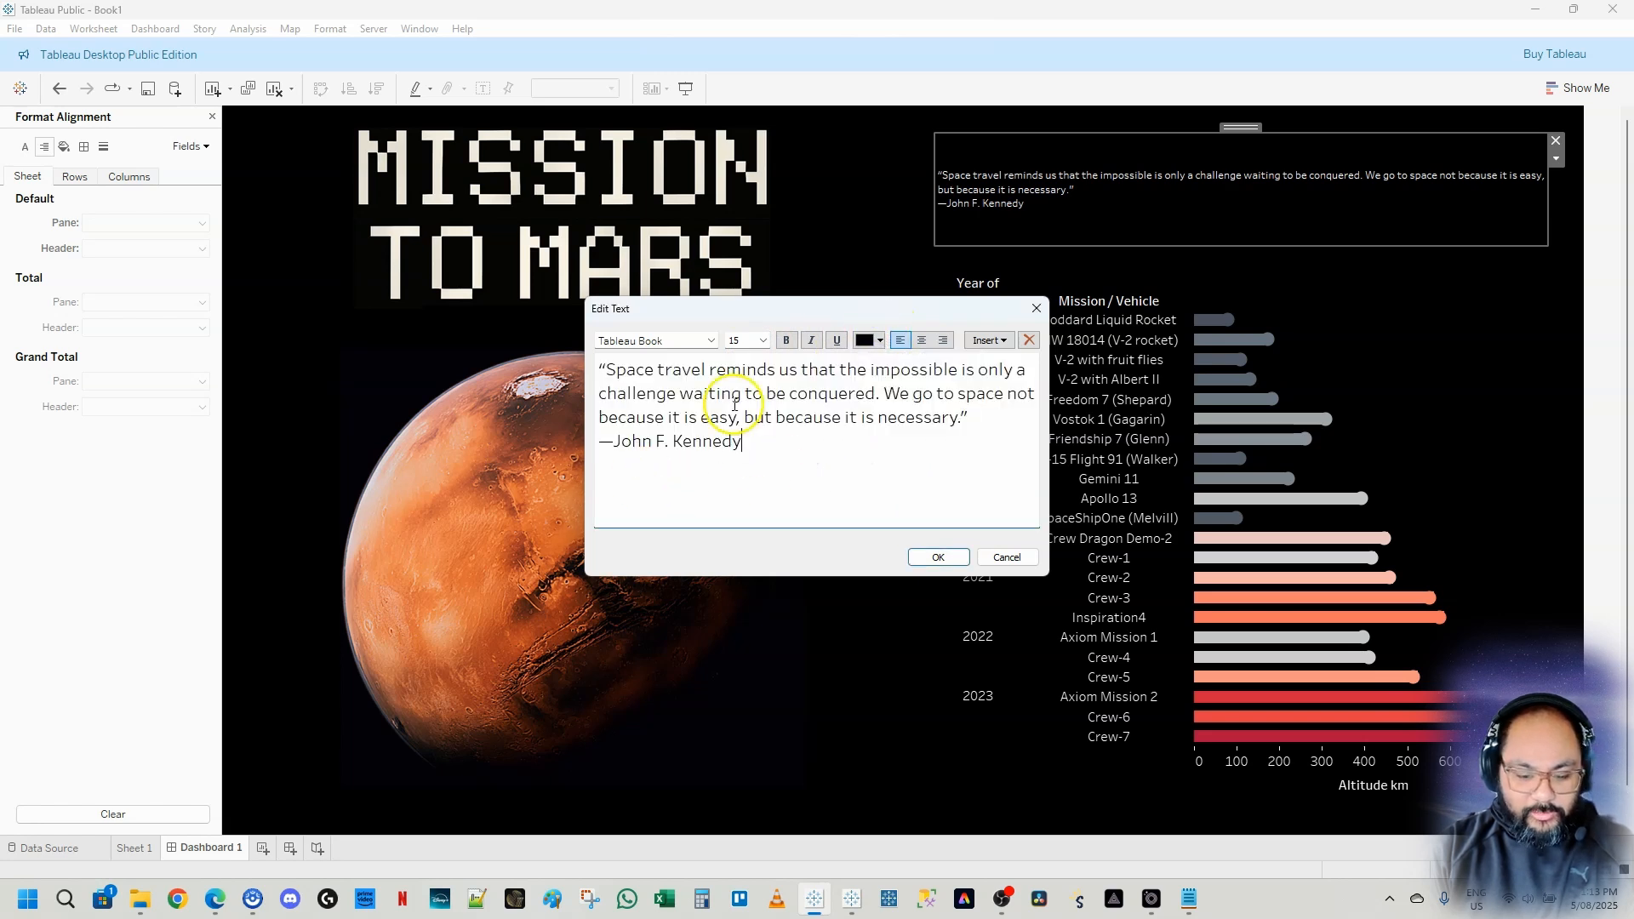
Right-align the John F. Kennedy attribution line
drag(973, 419, 505, 357)
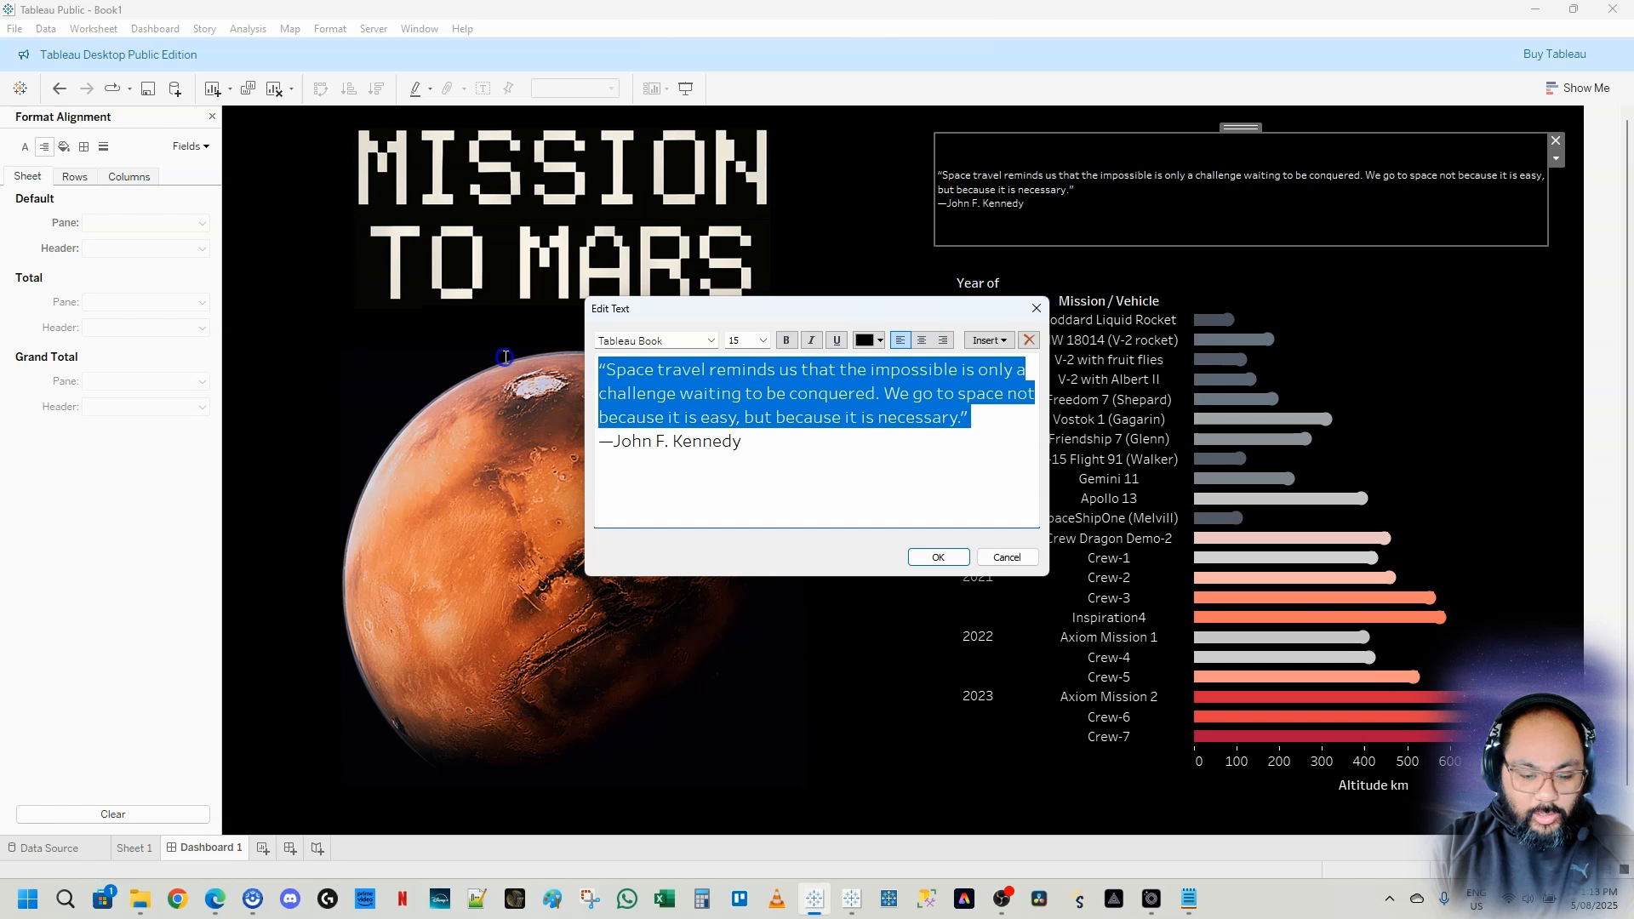
triple_click(696, 434)
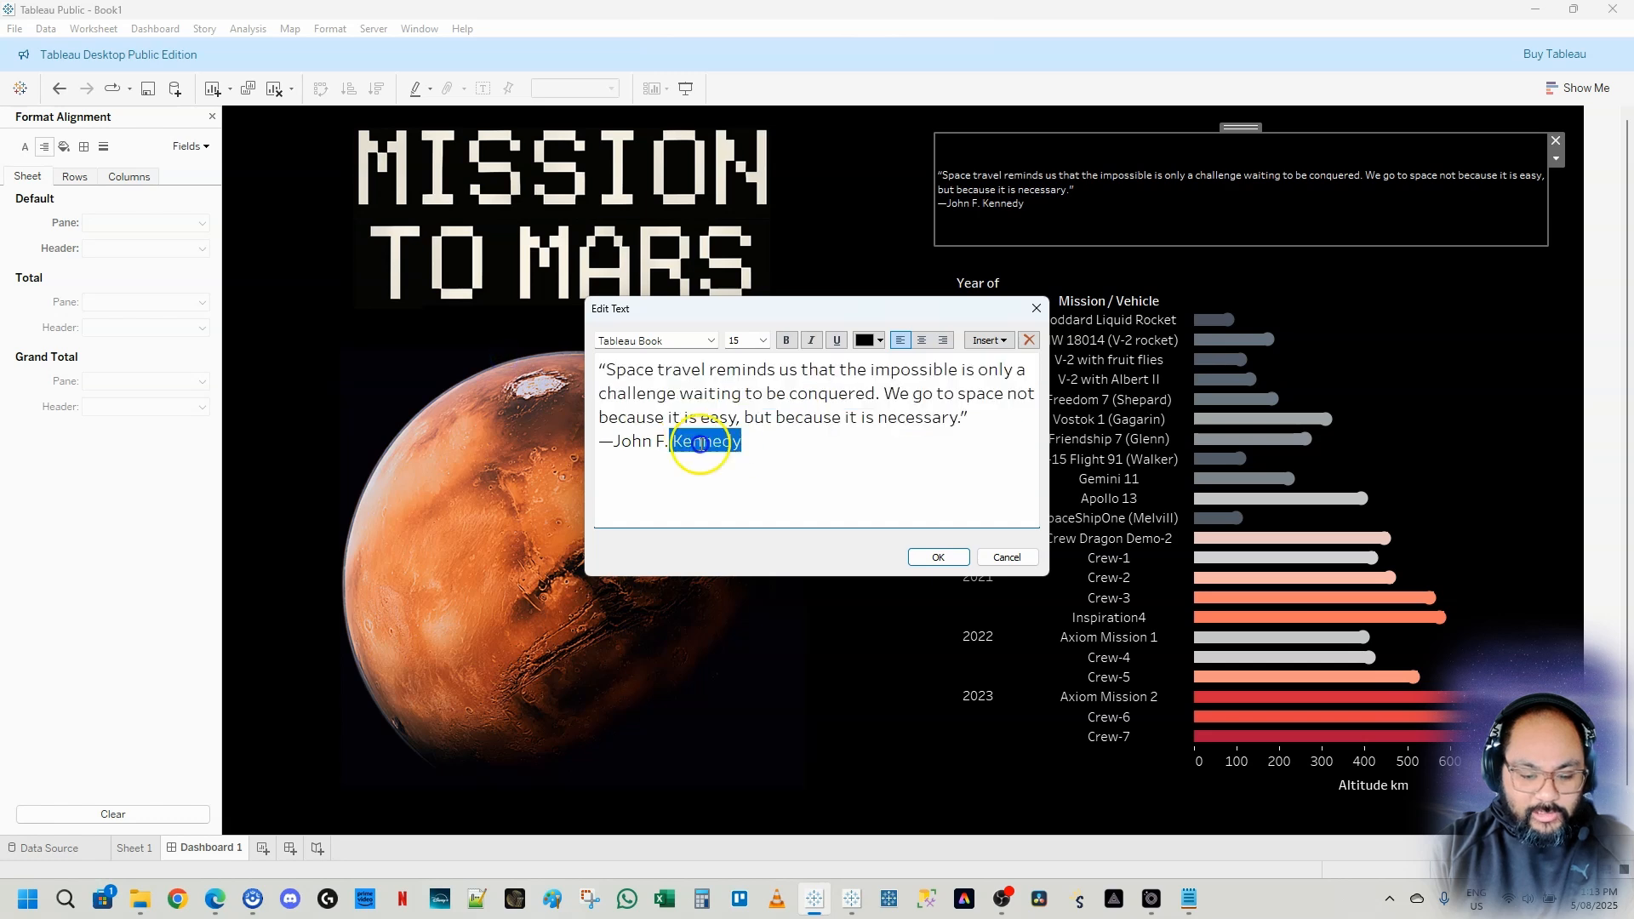
click(943, 340)
Italicise the whole quote, set its colour to white, and confirm the edit
key(ctrl+a)
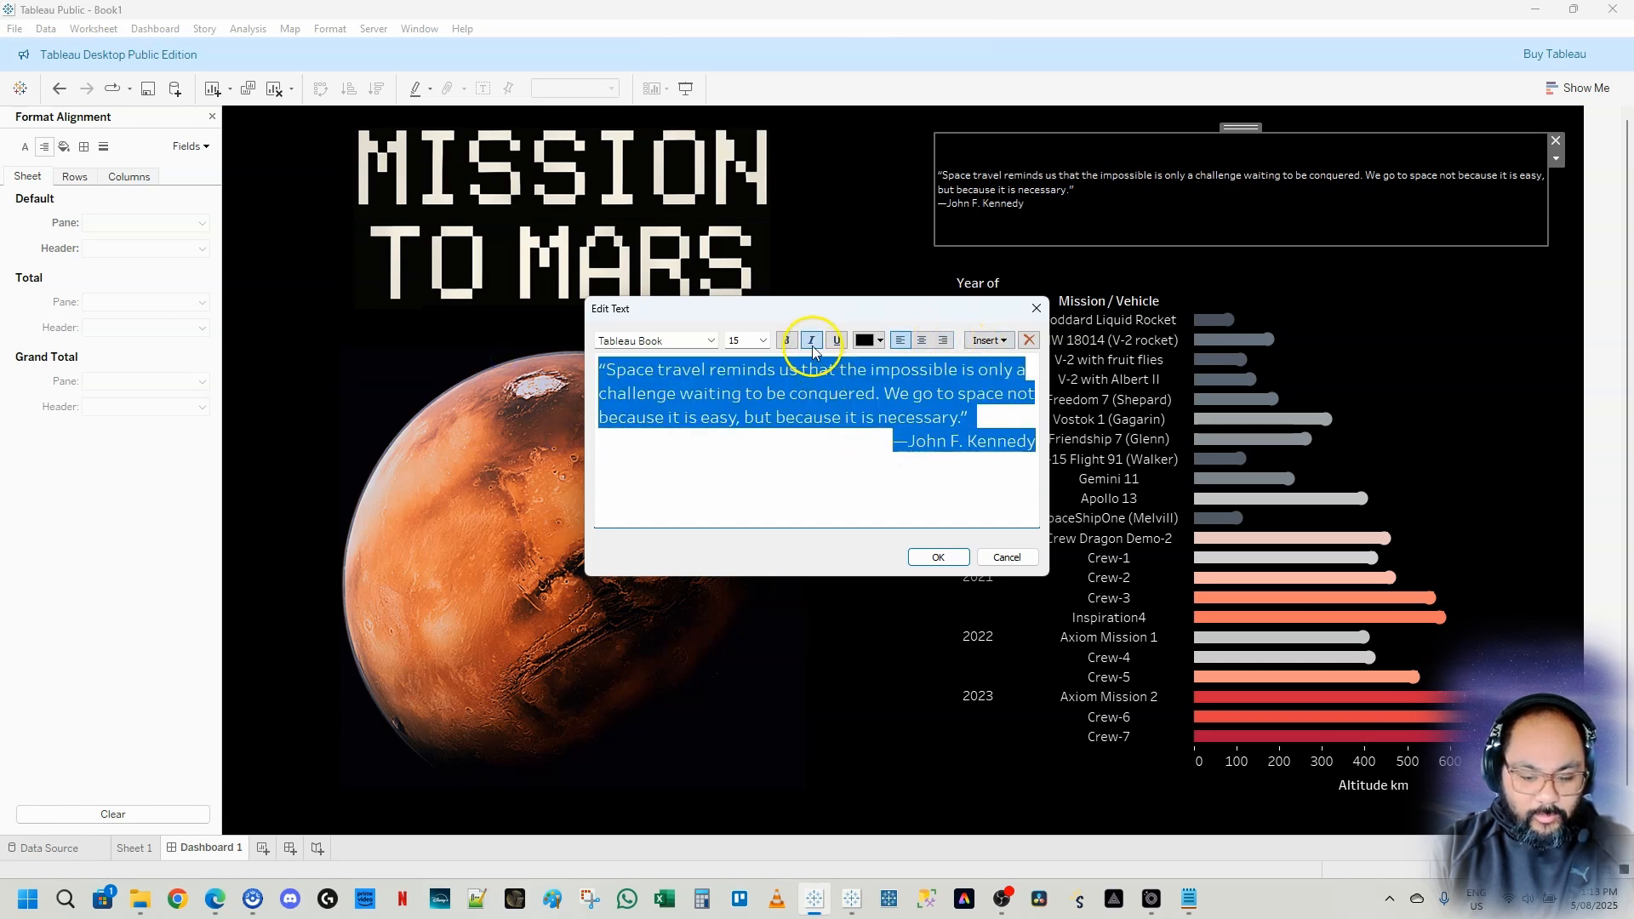
click(812, 342)
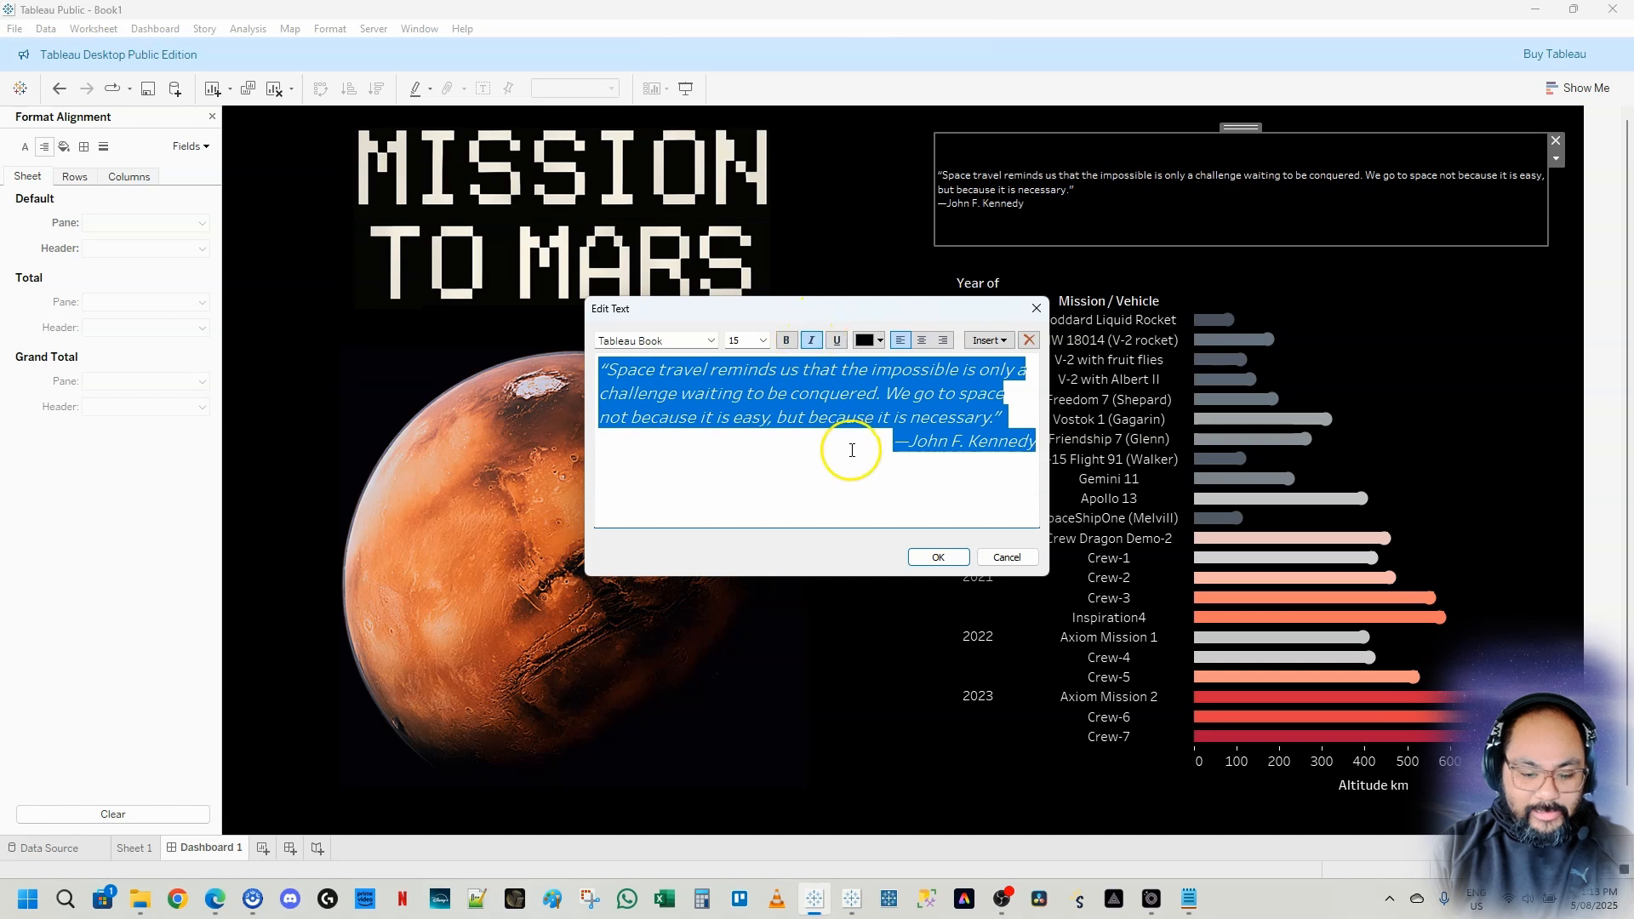
click(882, 341)
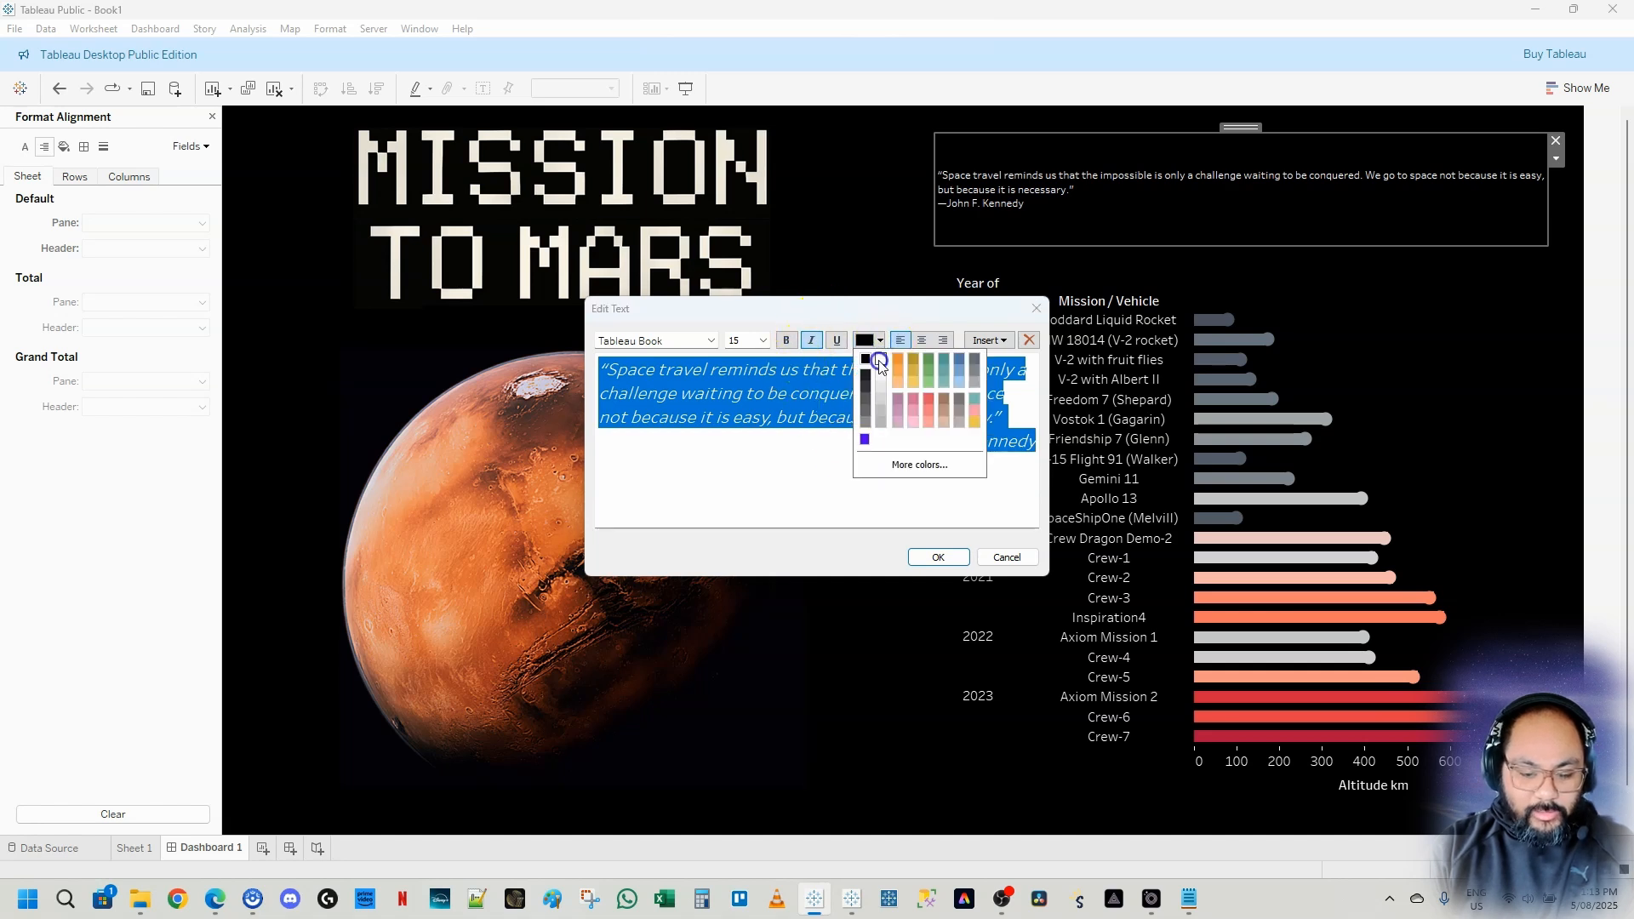
click(879, 362)
click(800, 472)
click(961, 562)
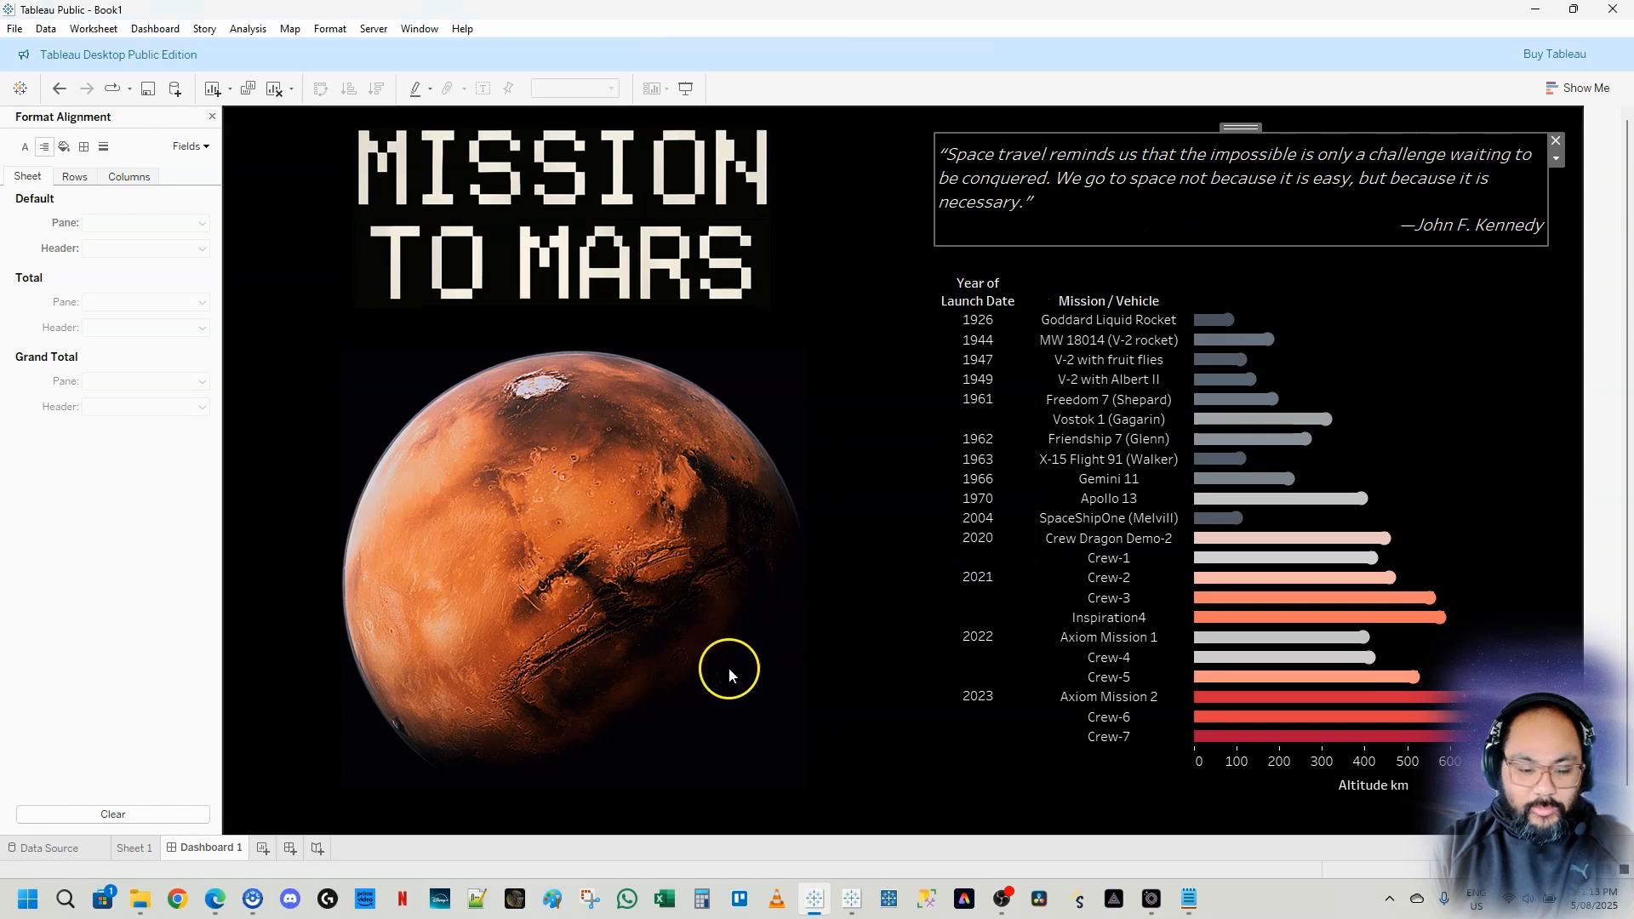
Deselect the quote, close the alignment formatting pane and return to the dashboard objects pane
click(1594, 619)
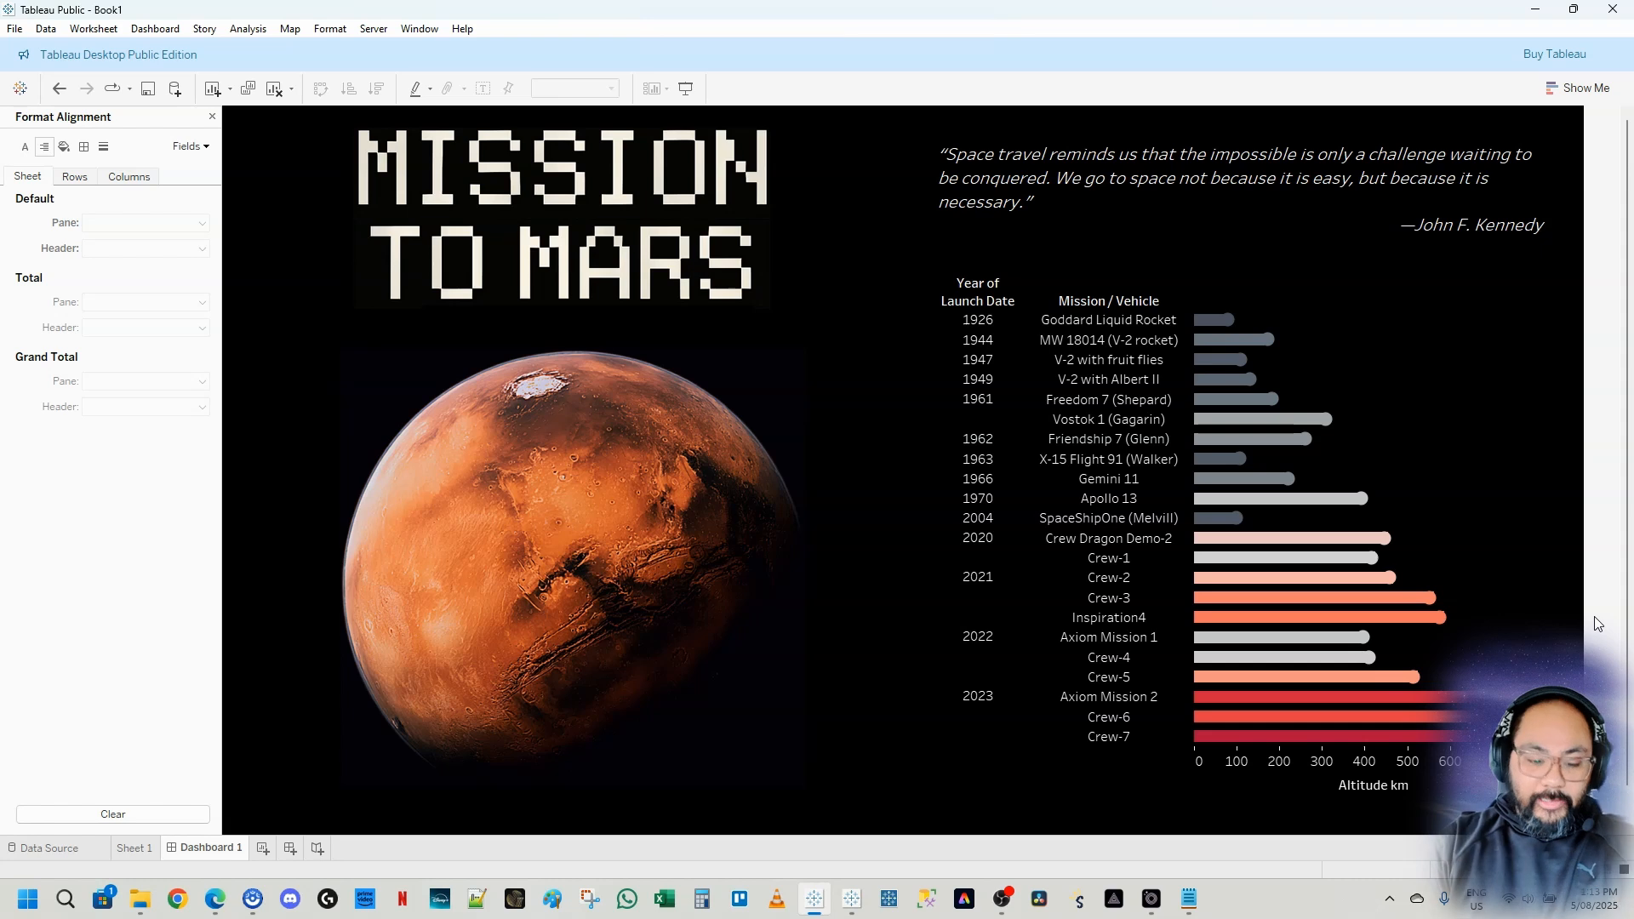
click(1446, 720)
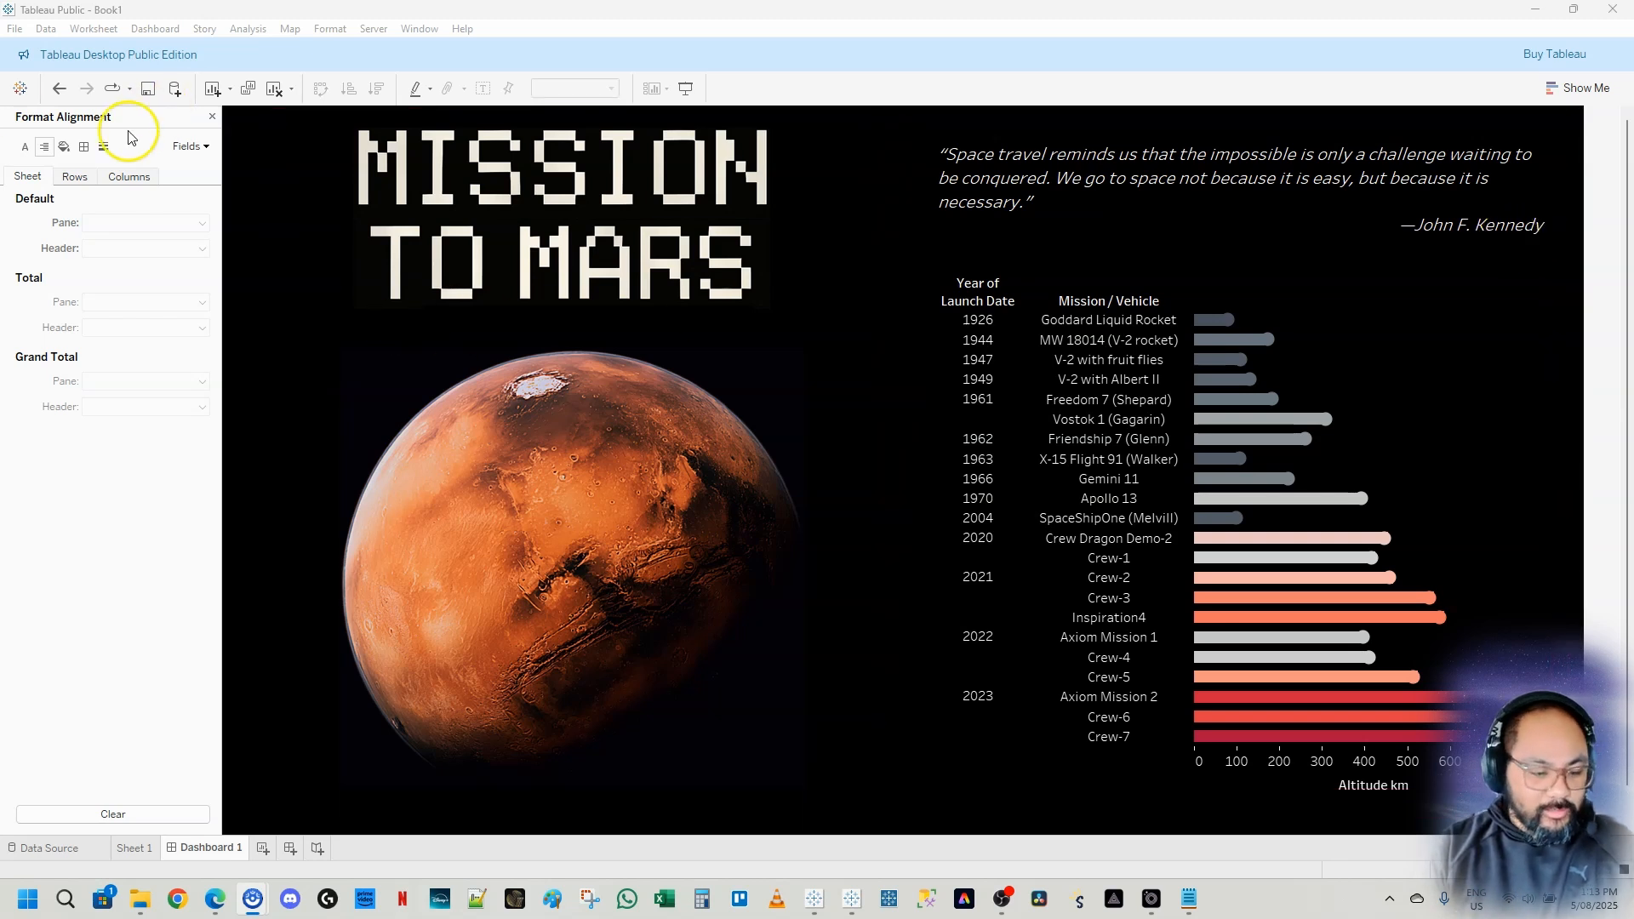
click(211, 117)
click(81, 117)
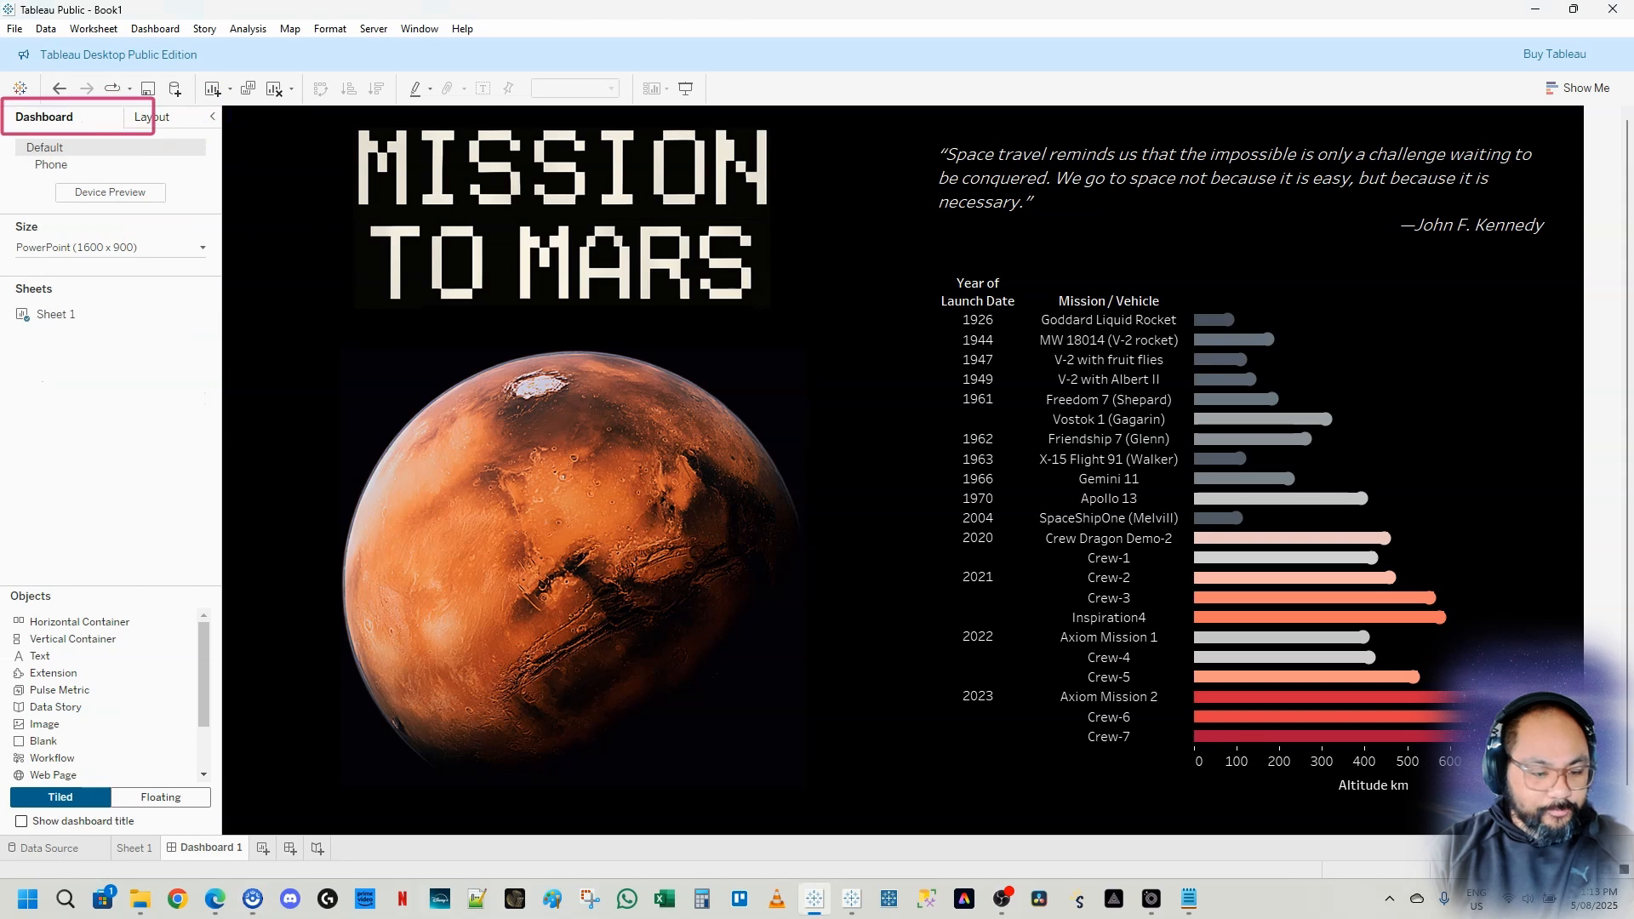
key(ctrl+2)
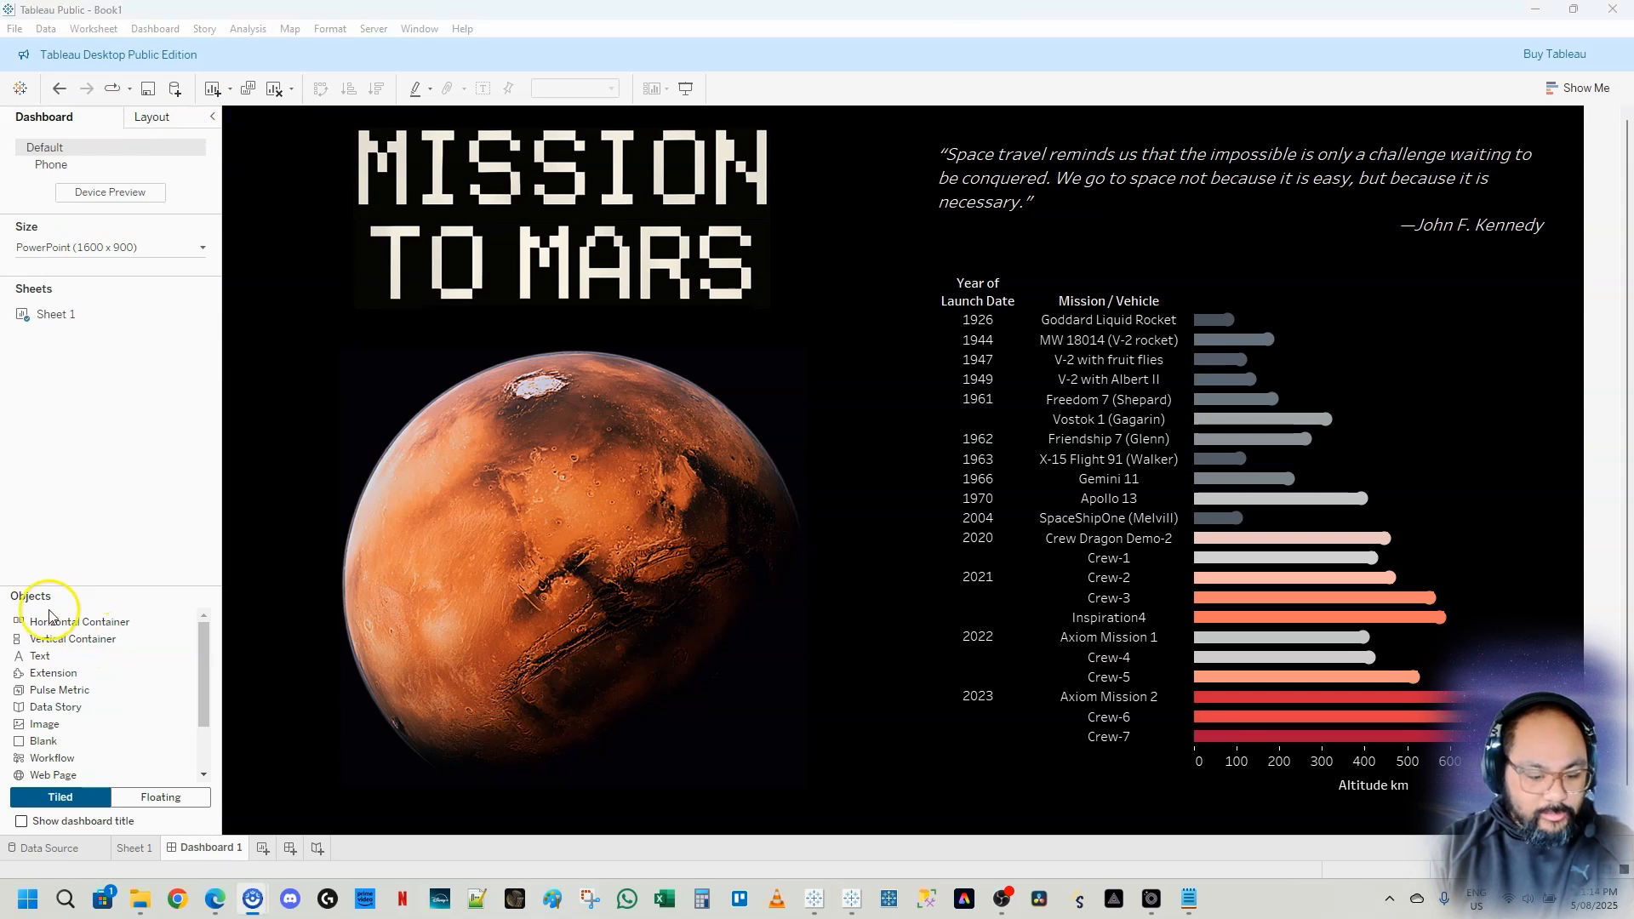
drag(5, 628, 156, 653)
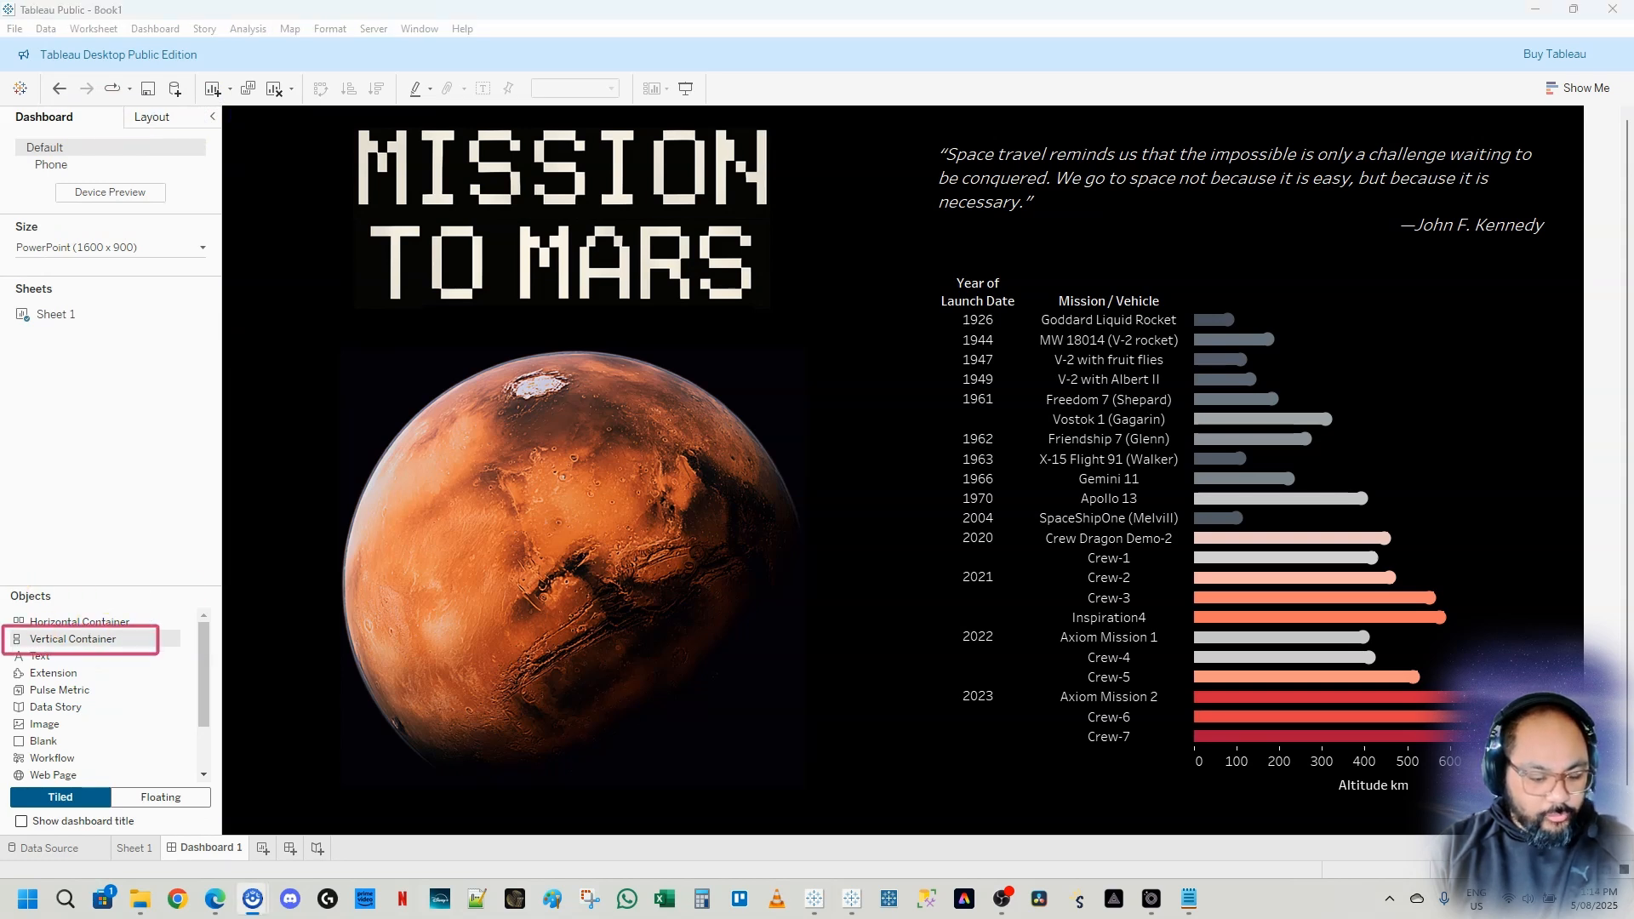
mouse_move(331, 209)
mouse_down()
mouse_move(696, 626)
mouse_move(751, 667)
mouse_up()
drag(993, 232, 1370, 598)
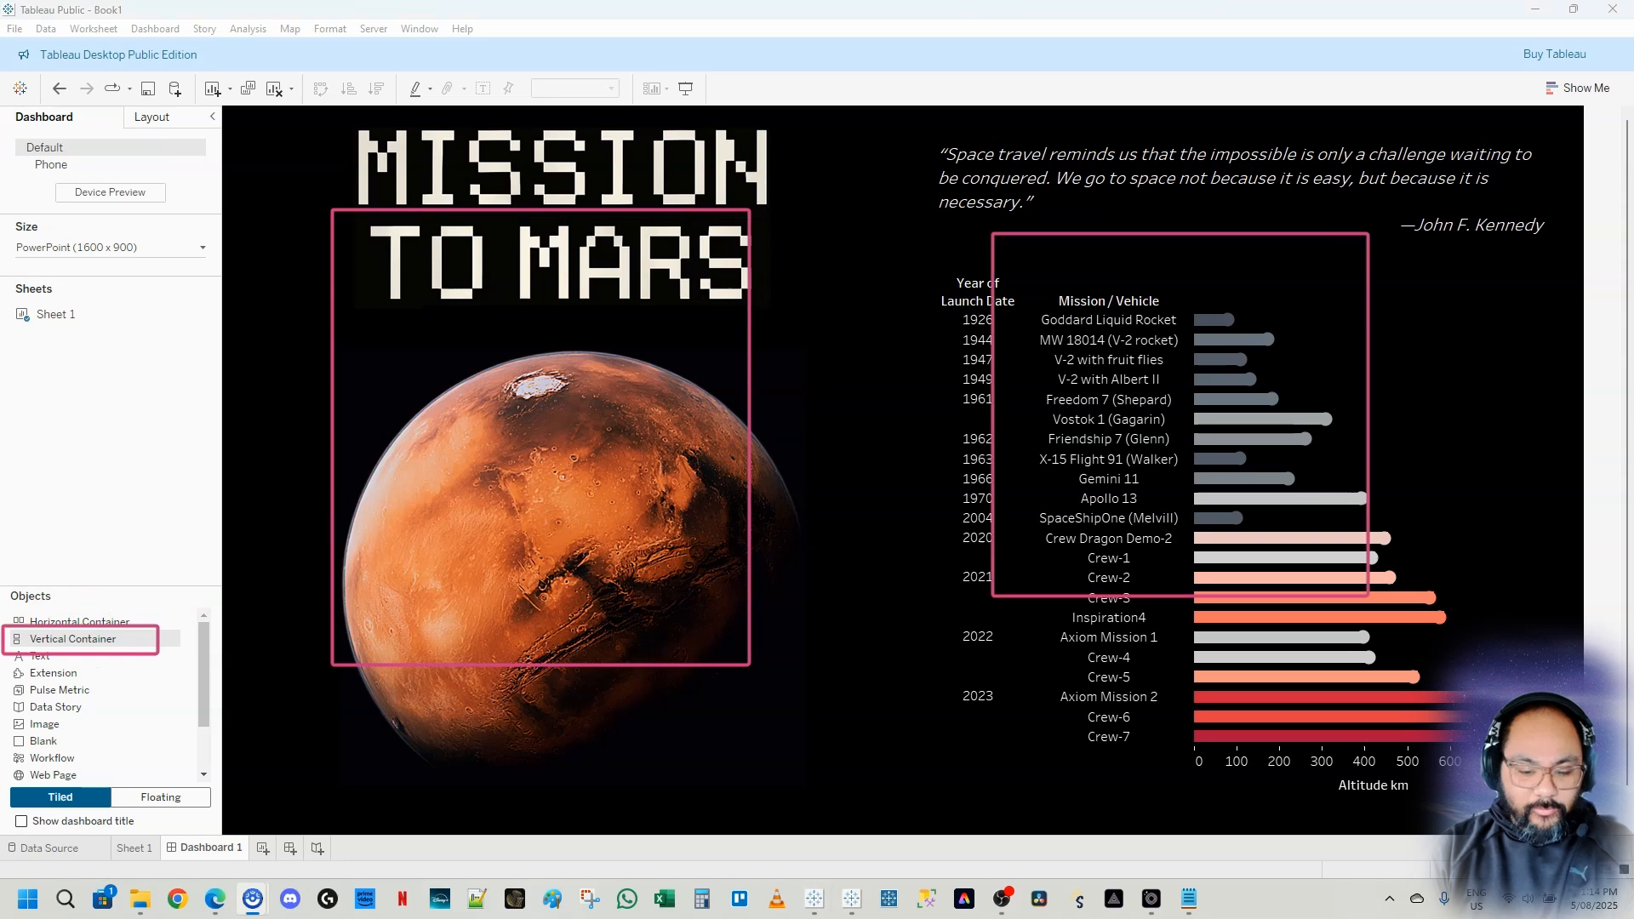
key(Escape)
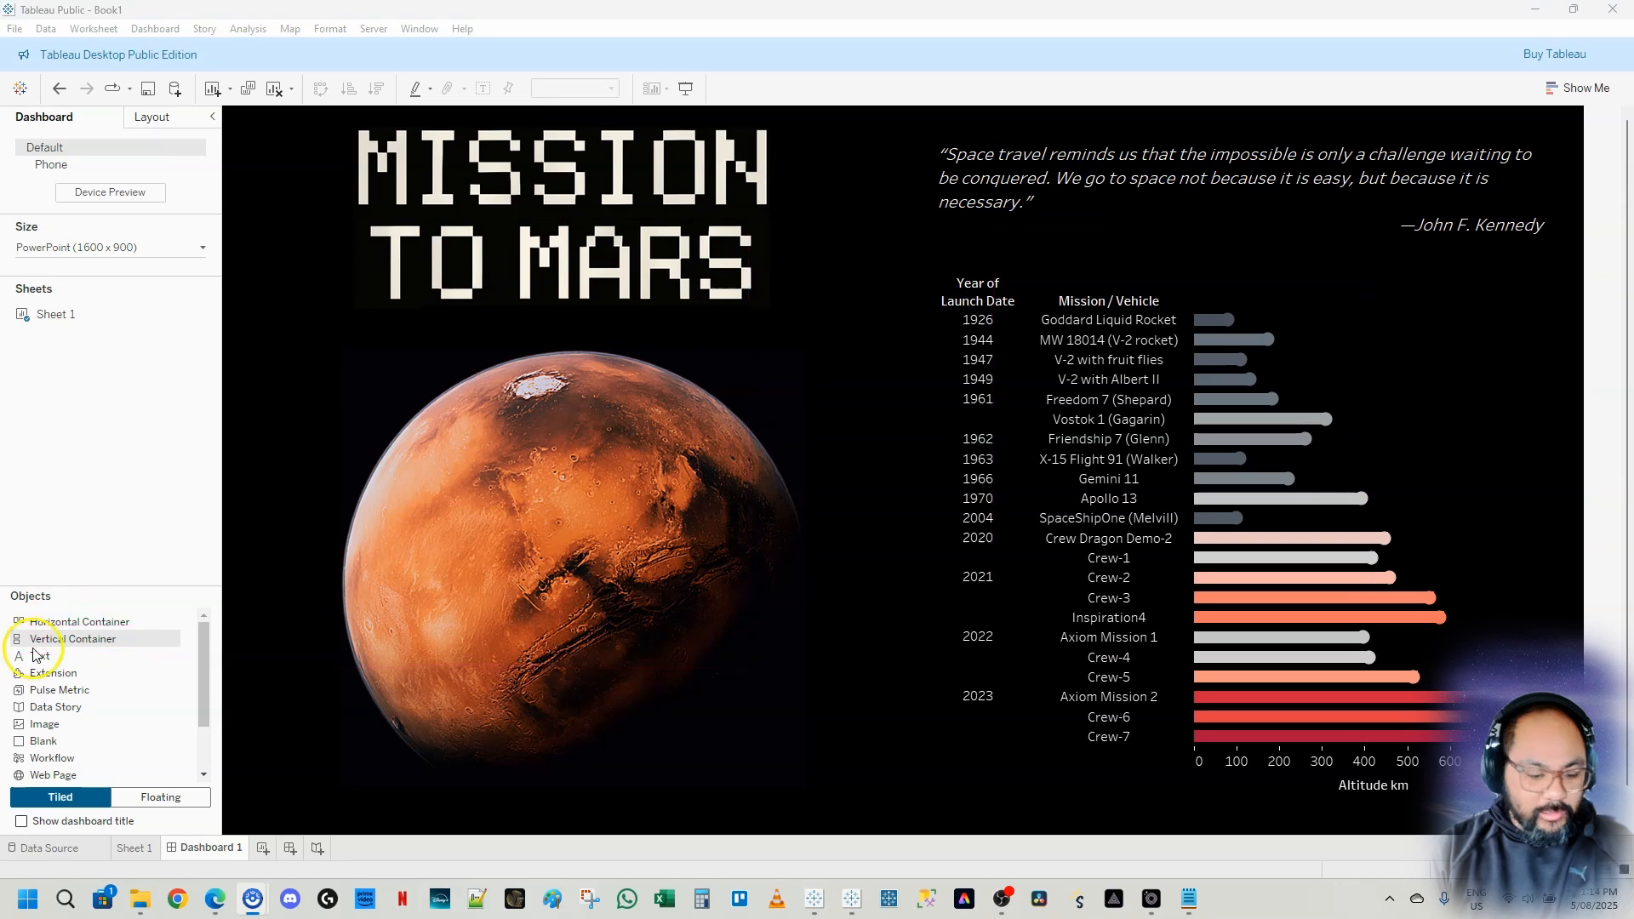
Switch new objects to floating and add two floating vertical containers to the dashboard
click(201, 801)
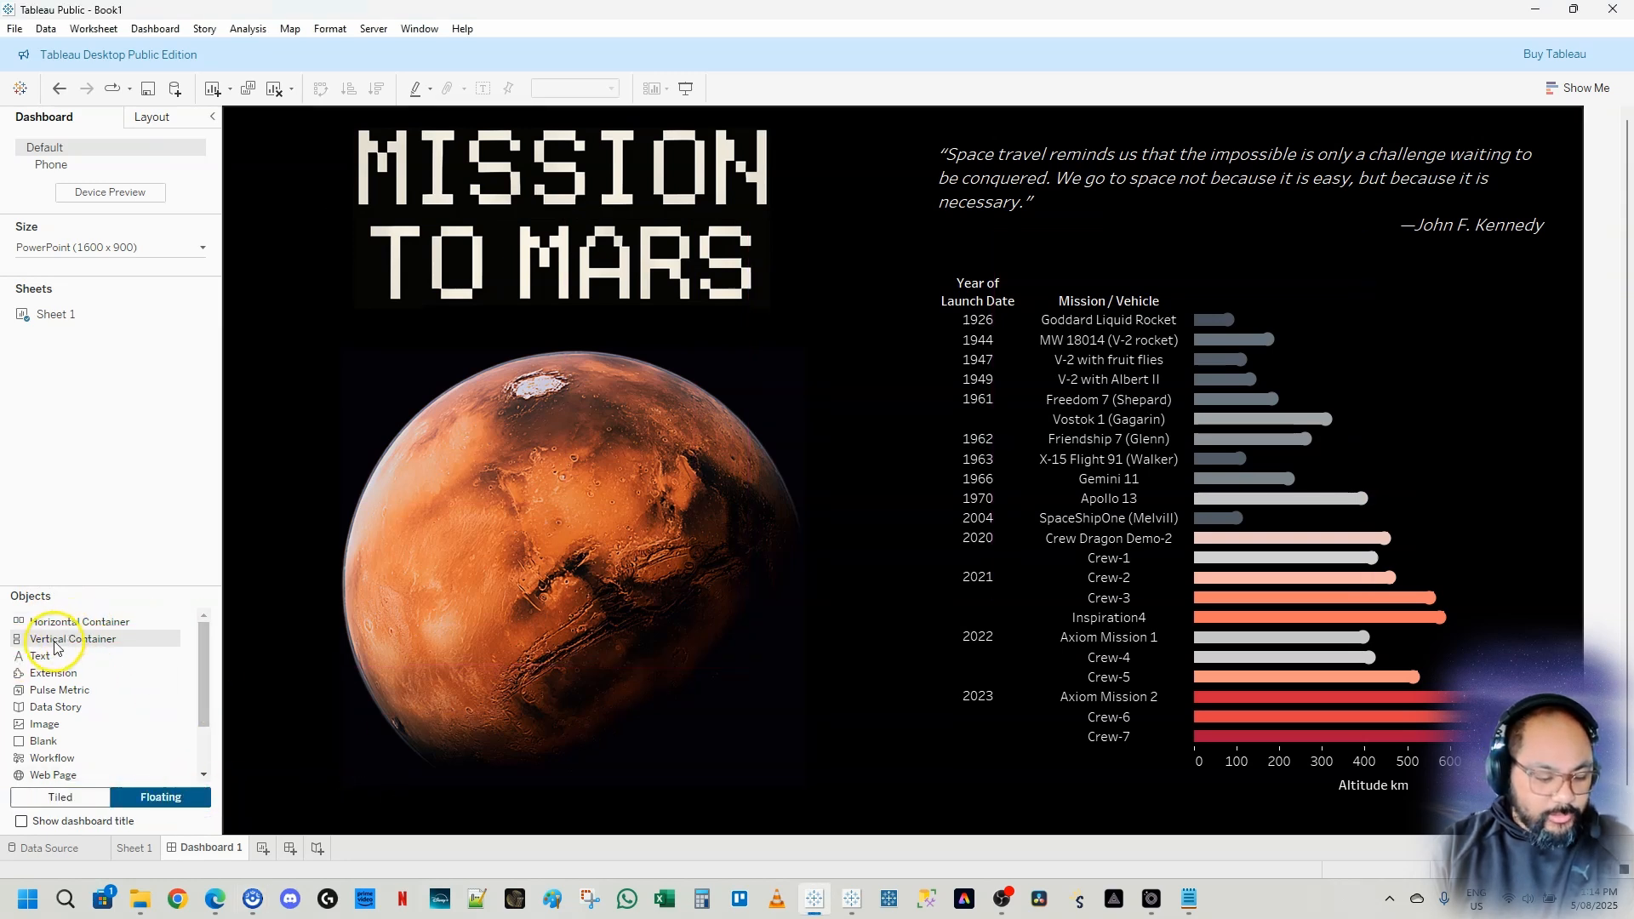
drag(55, 648, 463, 330)
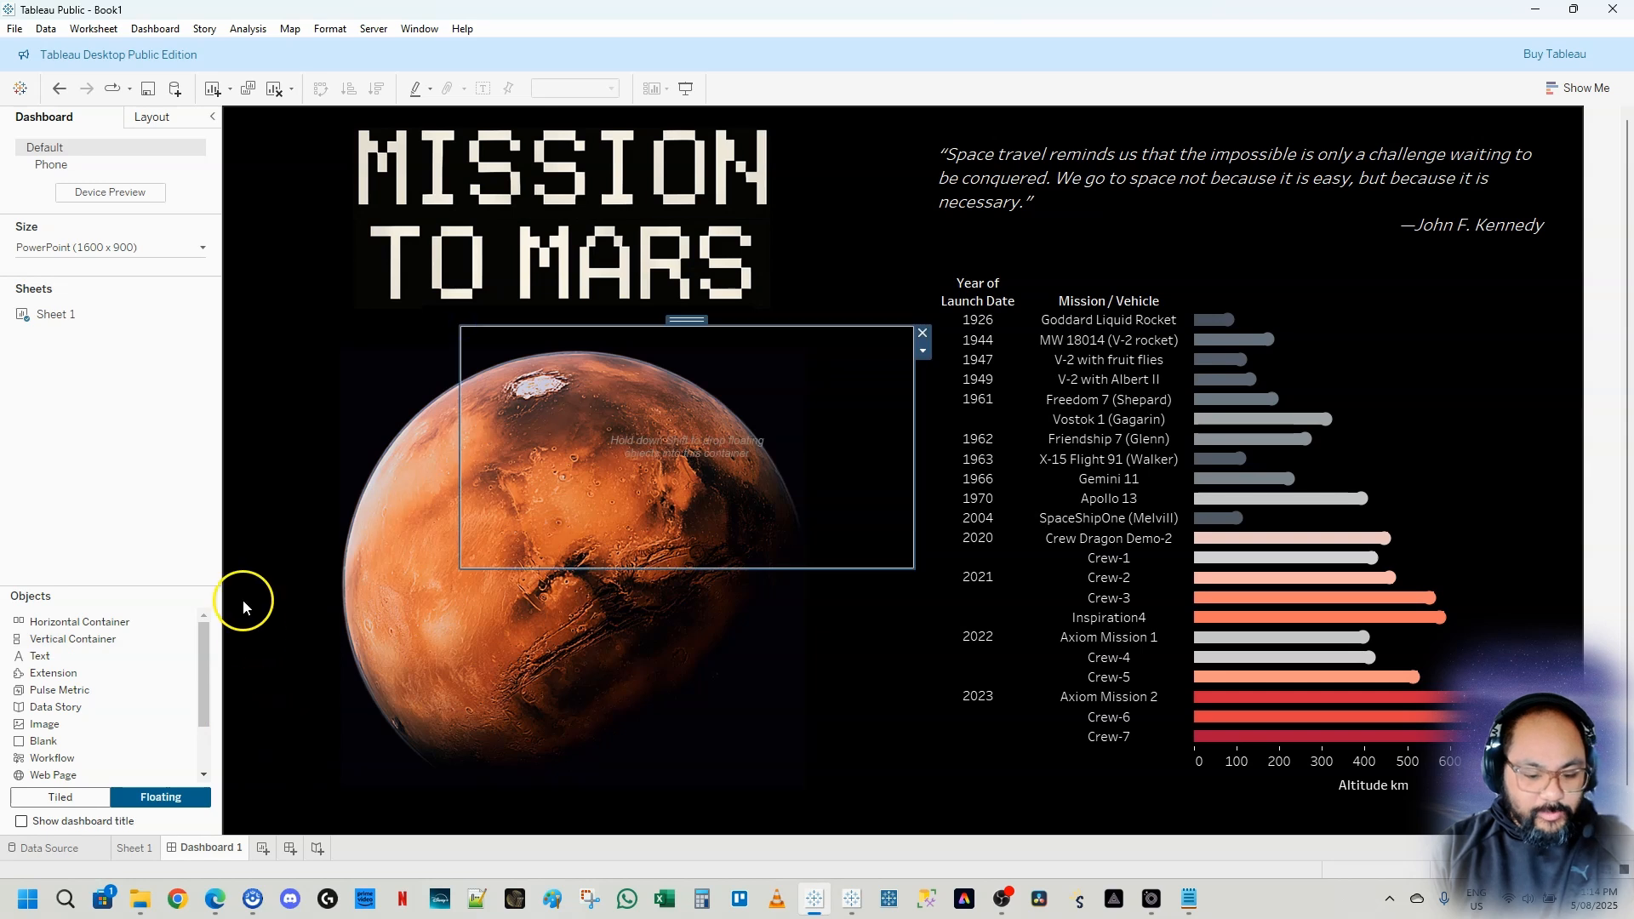
drag(40, 657, 1072, 346)
click(717, 349)
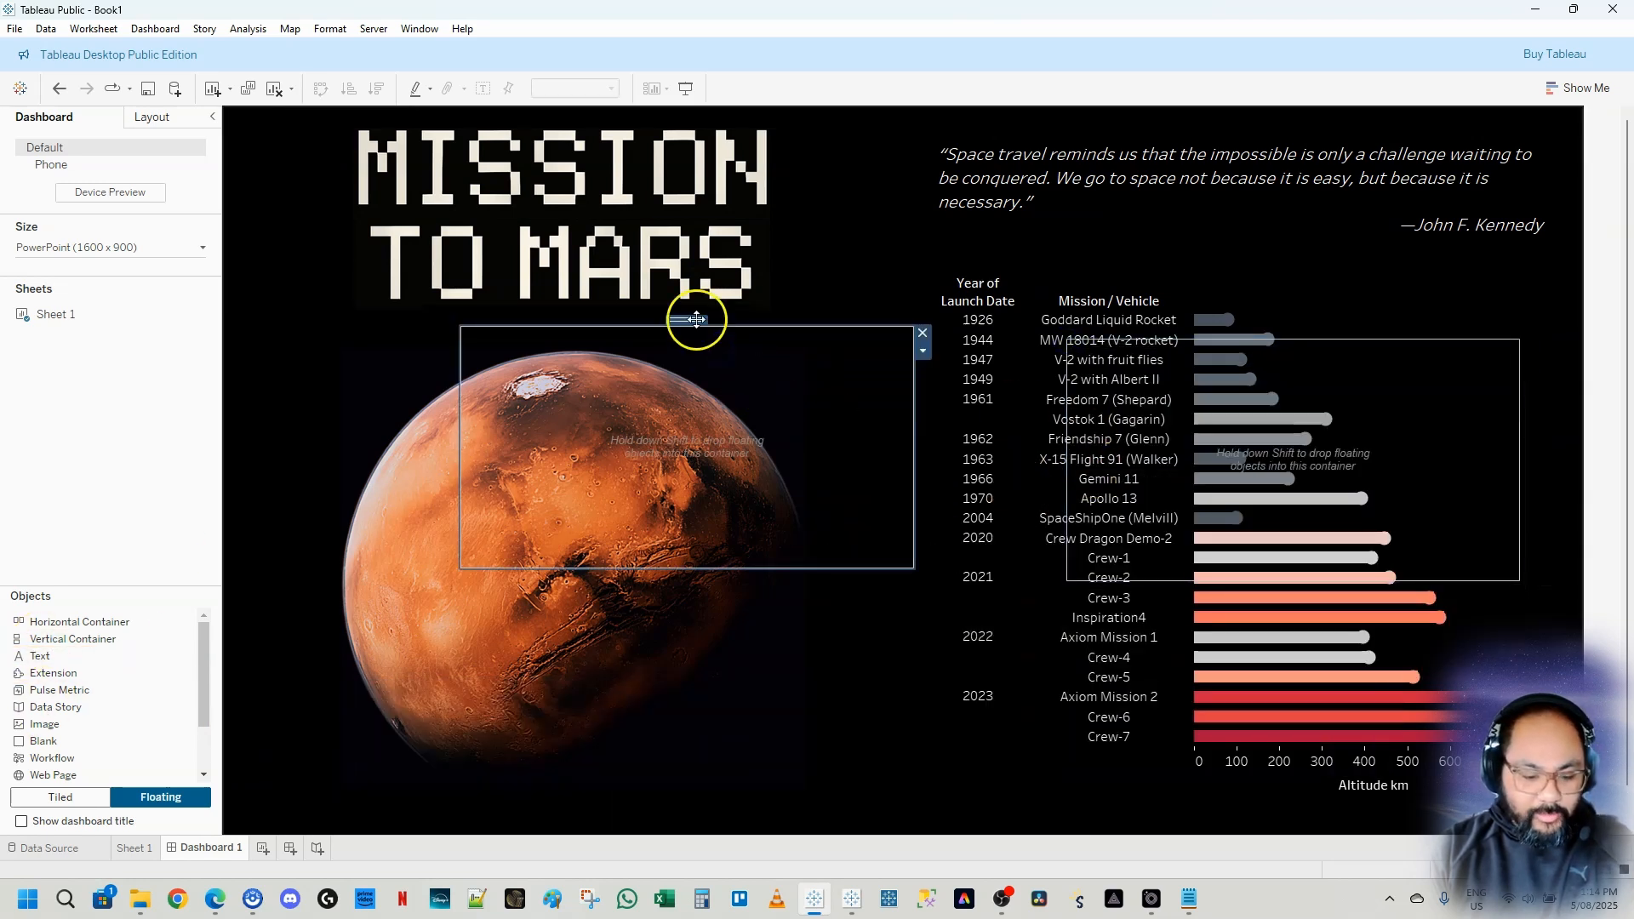
drag(696, 319, 950, 295)
Move the Mission to Mars title graphic and the Mars image into the first vertical container
click(555, 265)
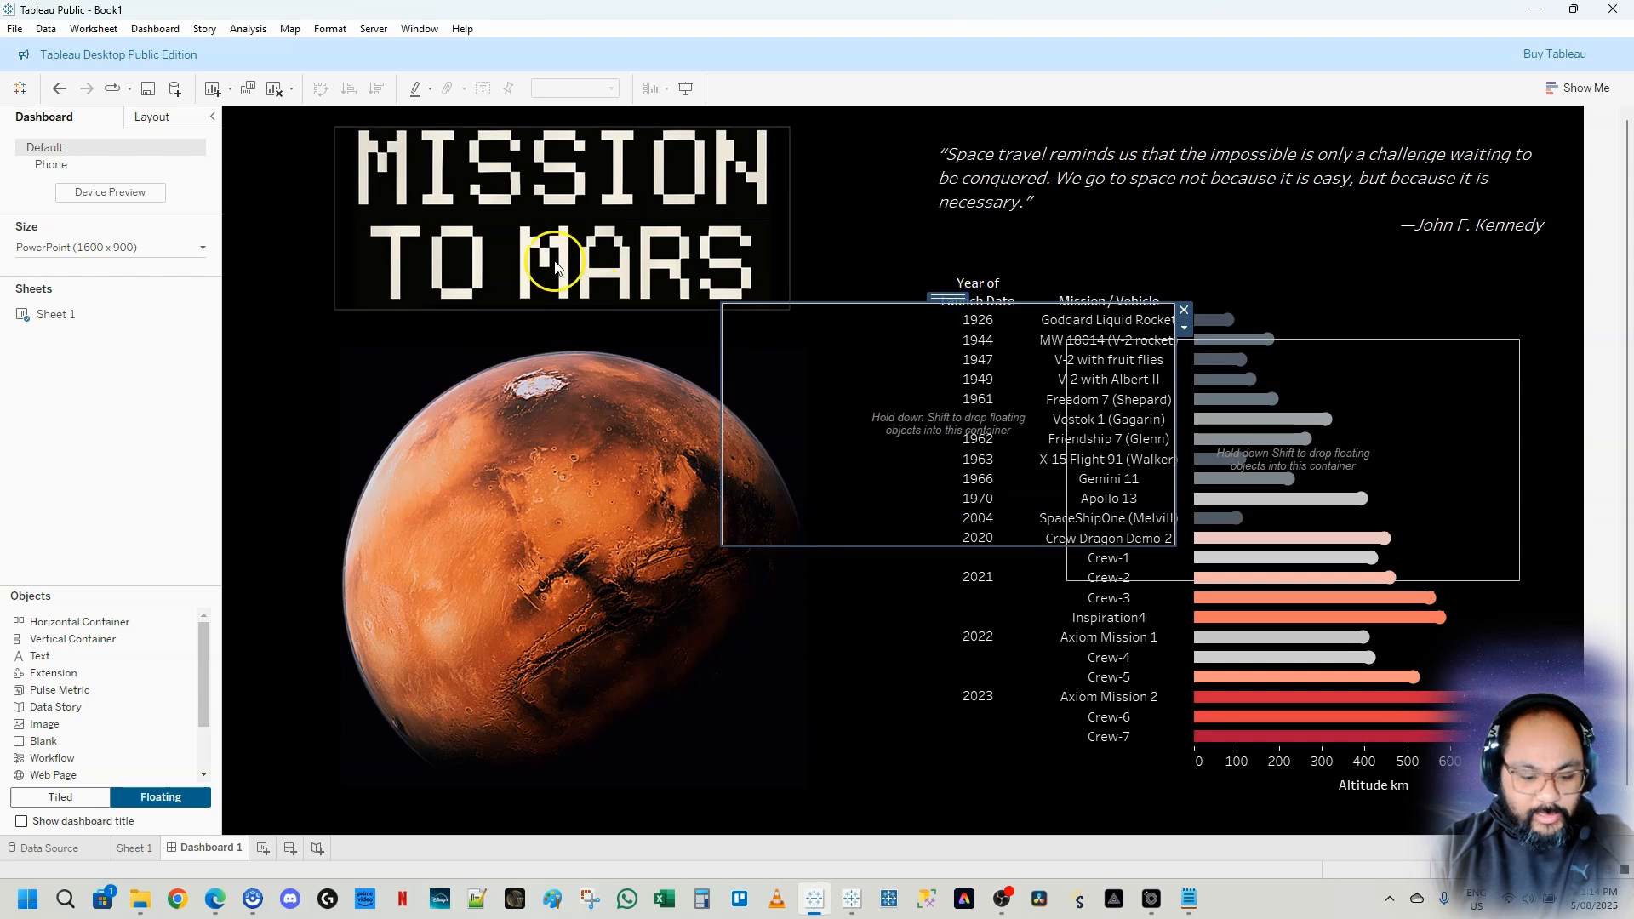
click(542, 190)
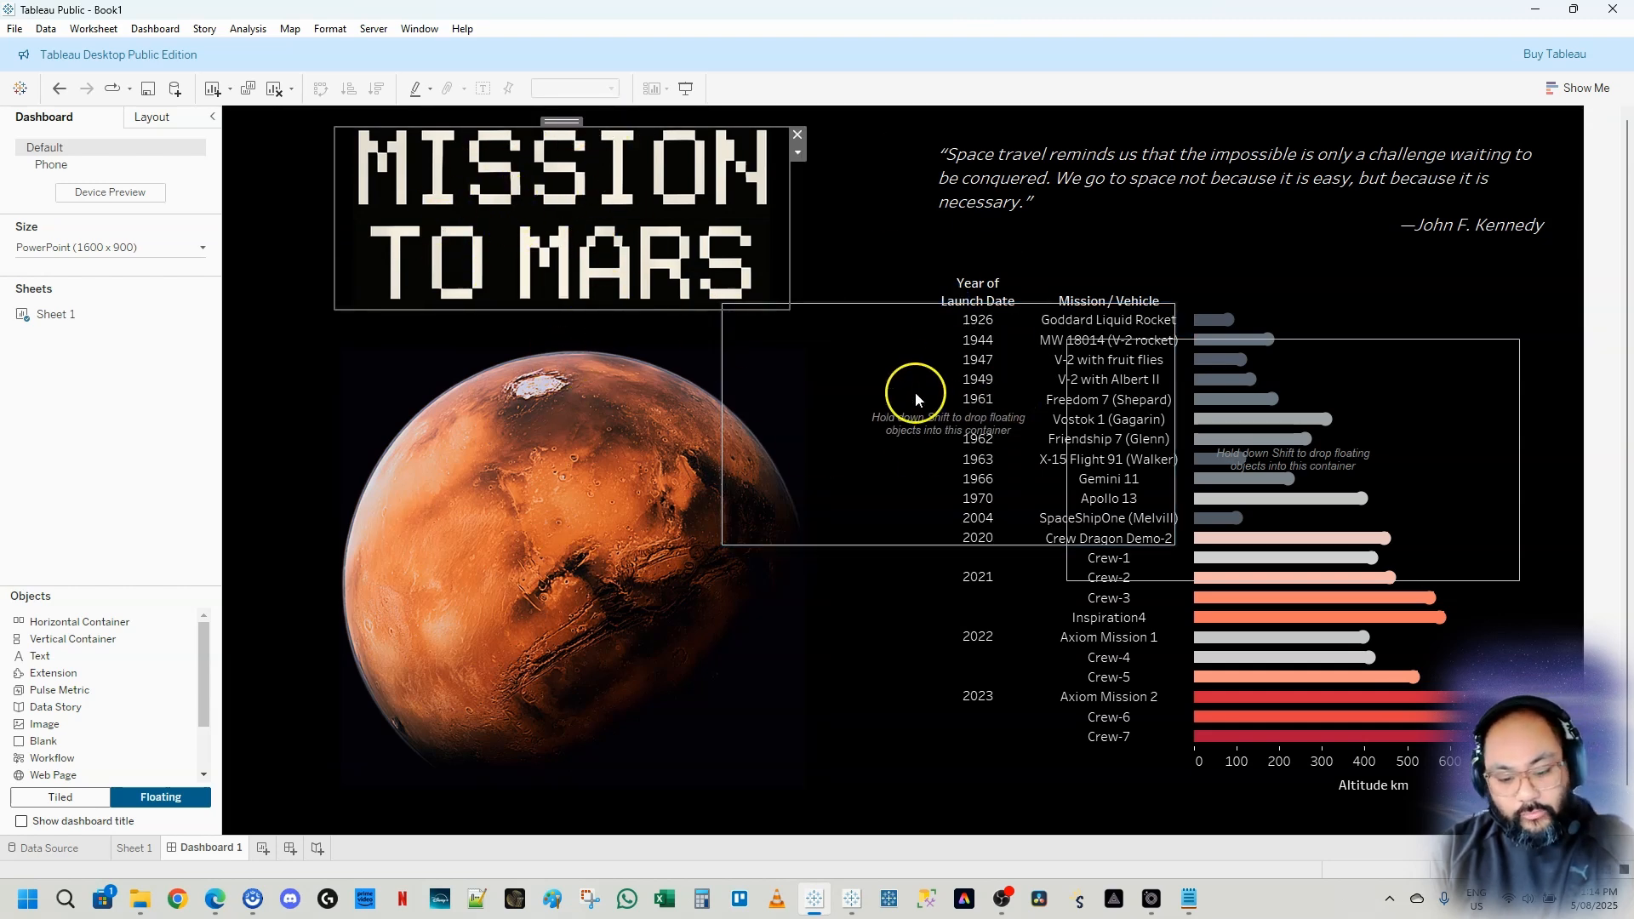
drag(573, 122, 578, 151)
drag(1051, 242, 888, 391)
click(632, 412)
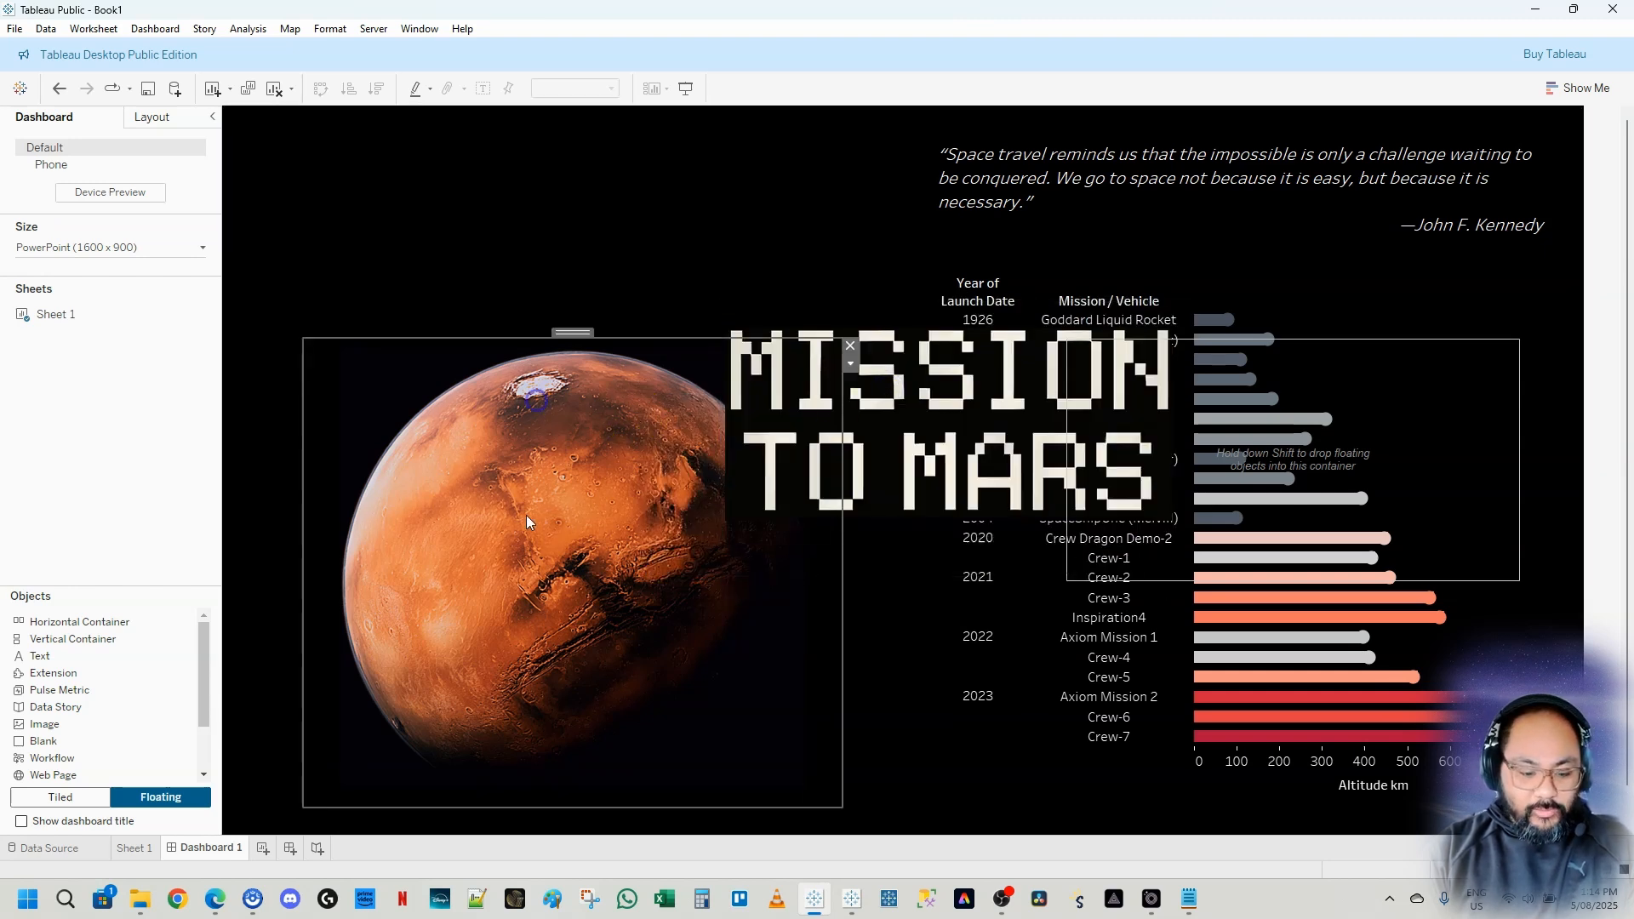
drag(578, 333, 922, 514)
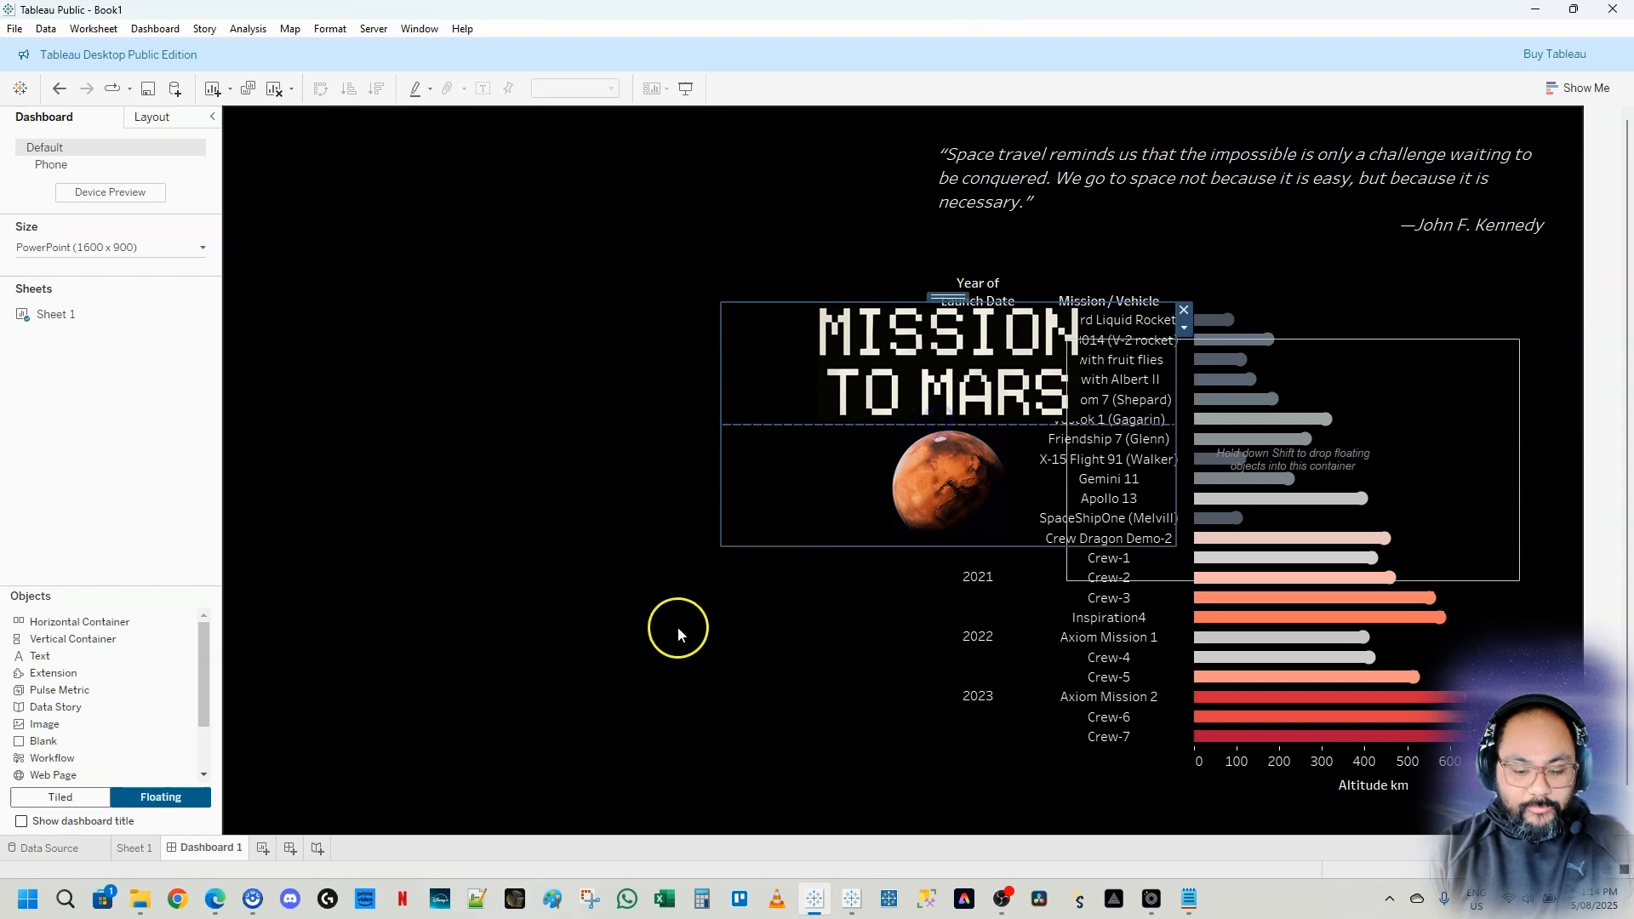
Reposition the title-and-image container towards the left side of the dashboard
click(949, 300)
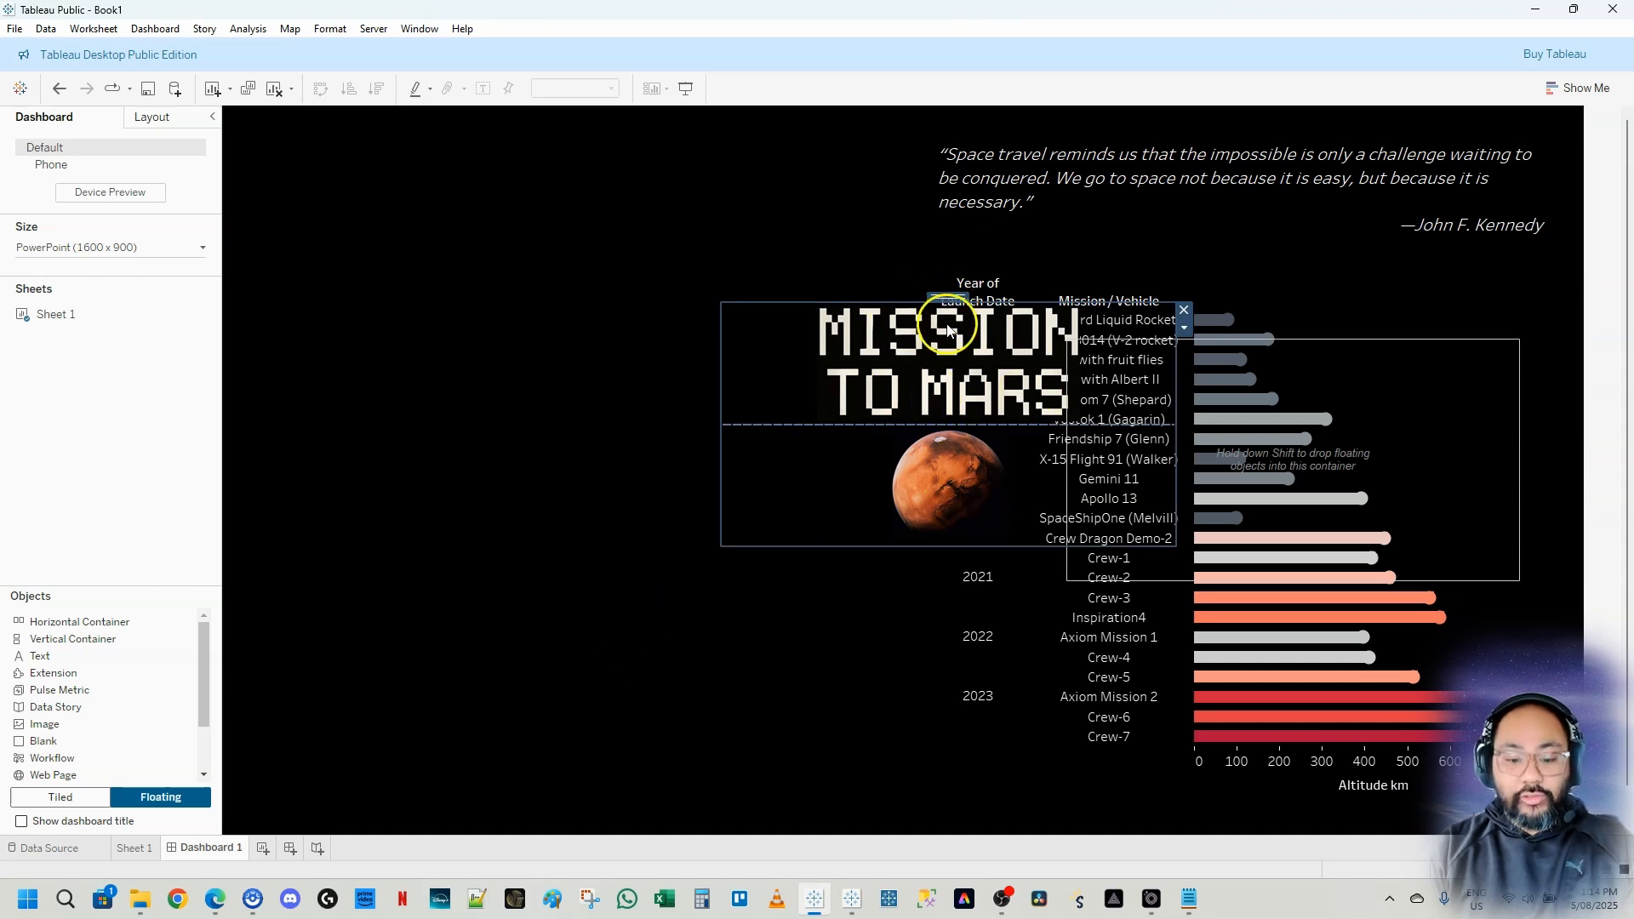
drag(948, 292, 567, 266)
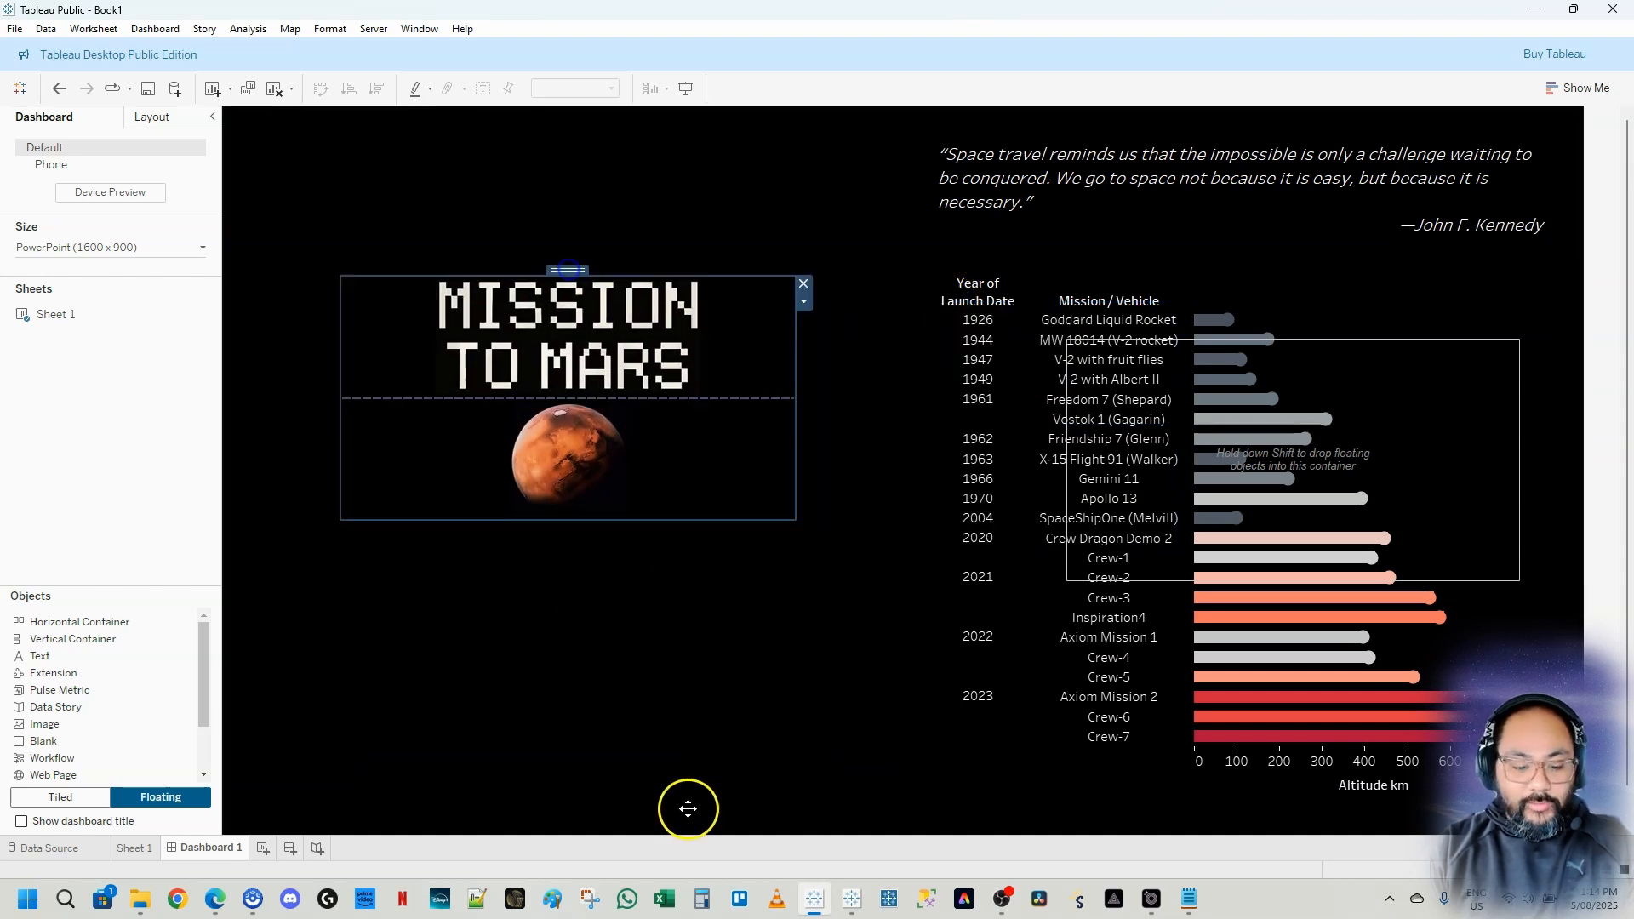
click(657, 628)
Place the bar chart and Kennedy quote into the second vertical container and position it on the right
click(1357, 395)
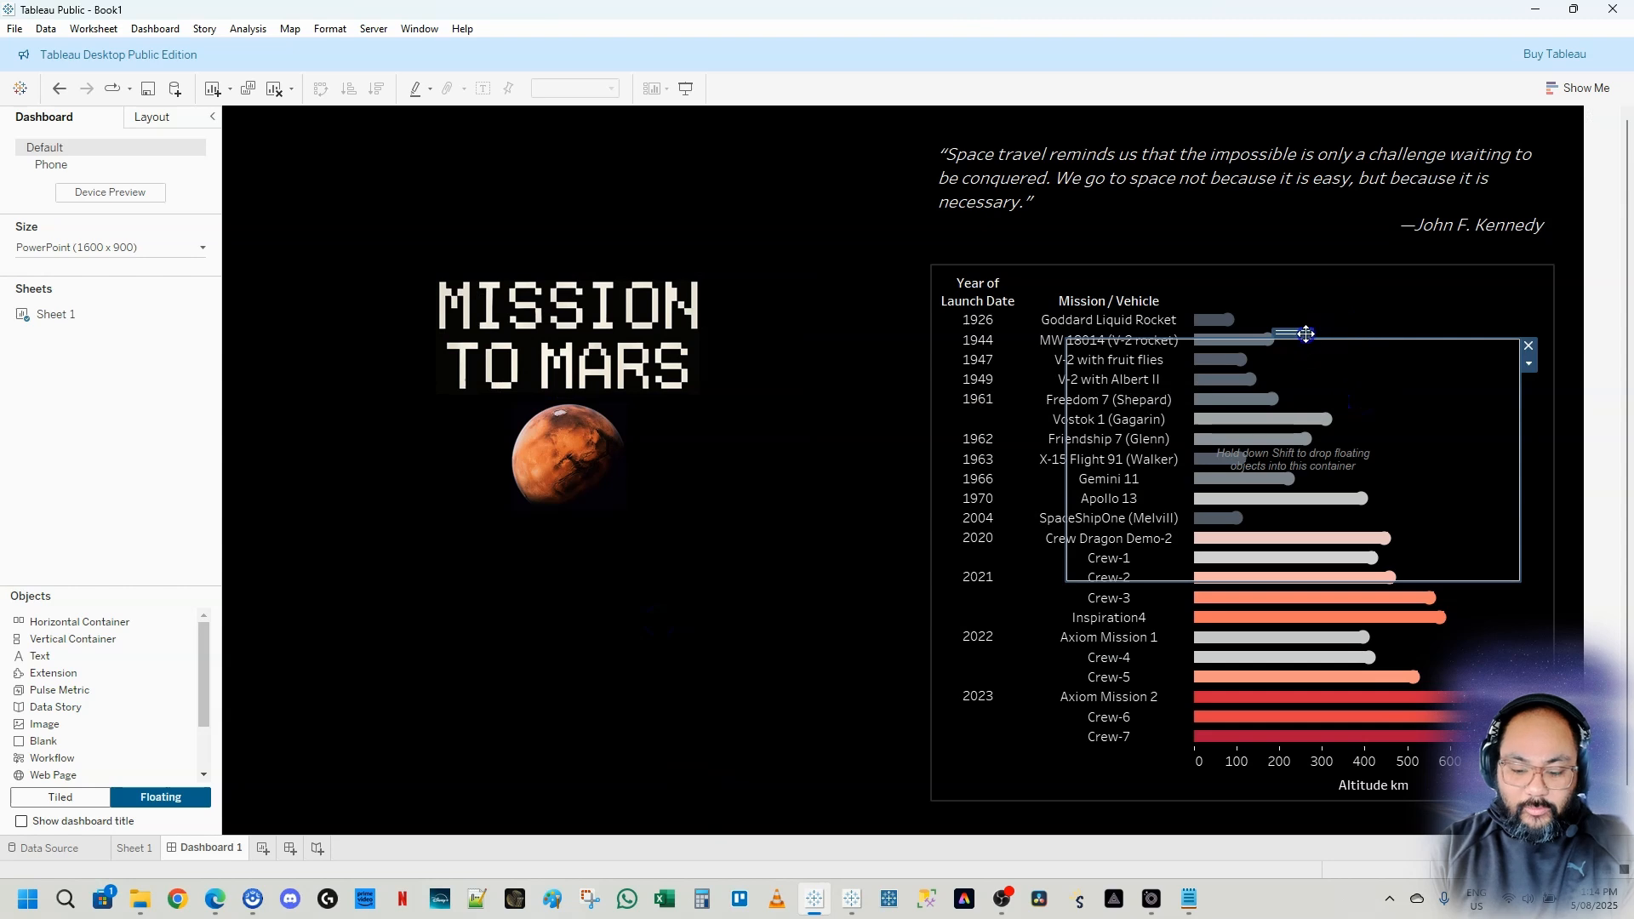
drag(1307, 333, 711, 460)
click(1408, 347)
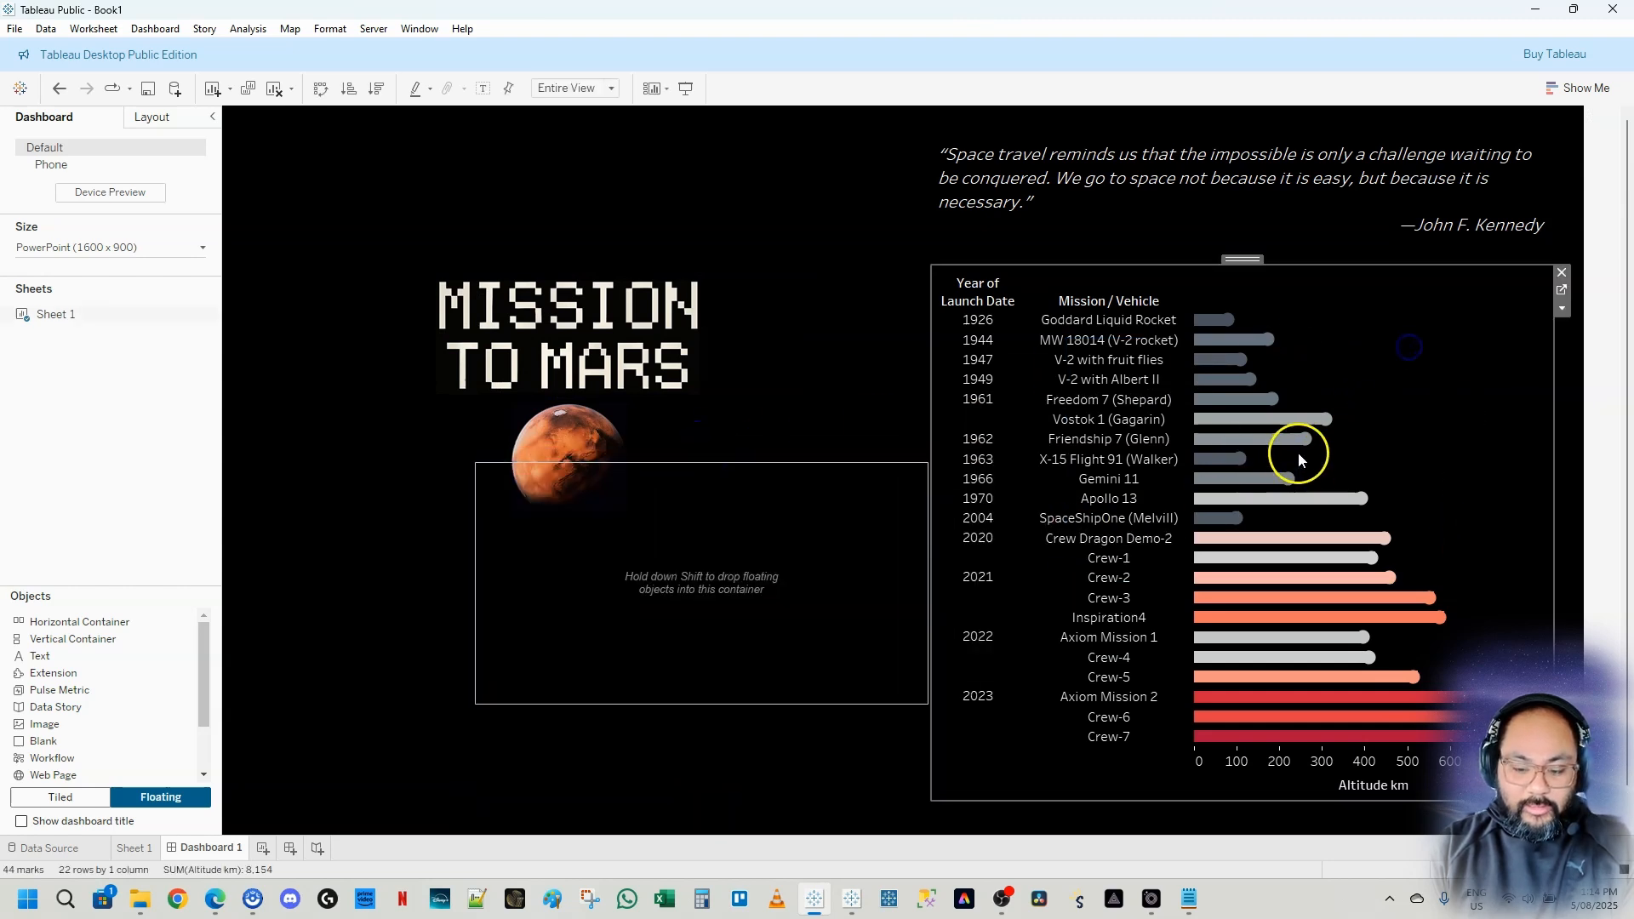
drag(1257, 259, 791, 566)
click(1138, 182)
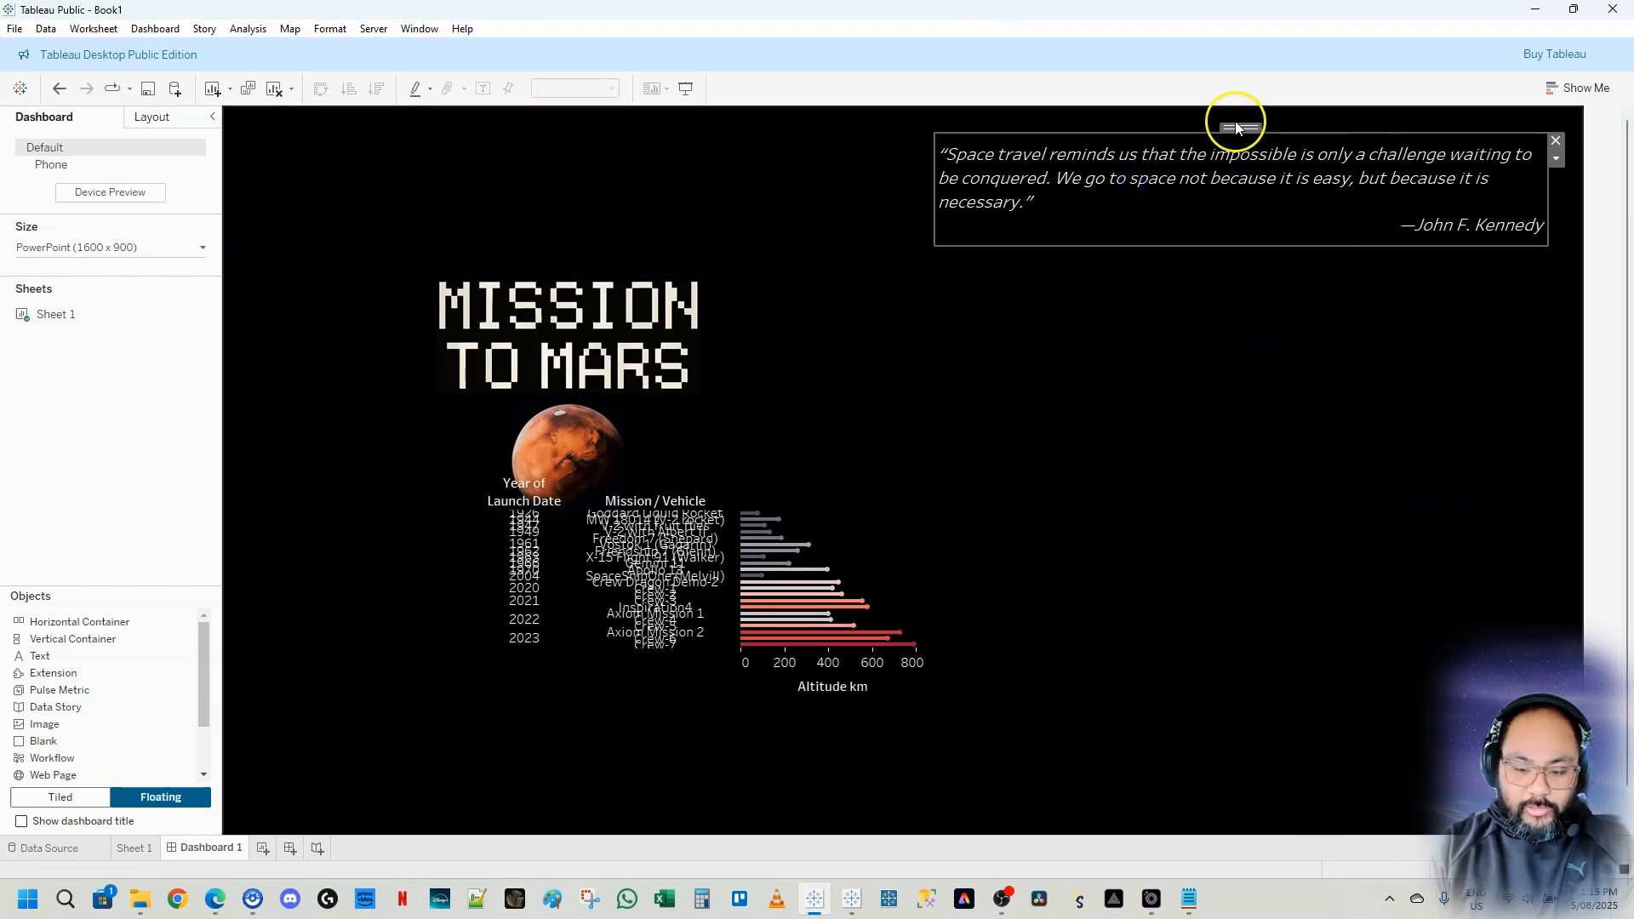
drag(1239, 129, 748, 521)
drag(960, 516, 948, 503)
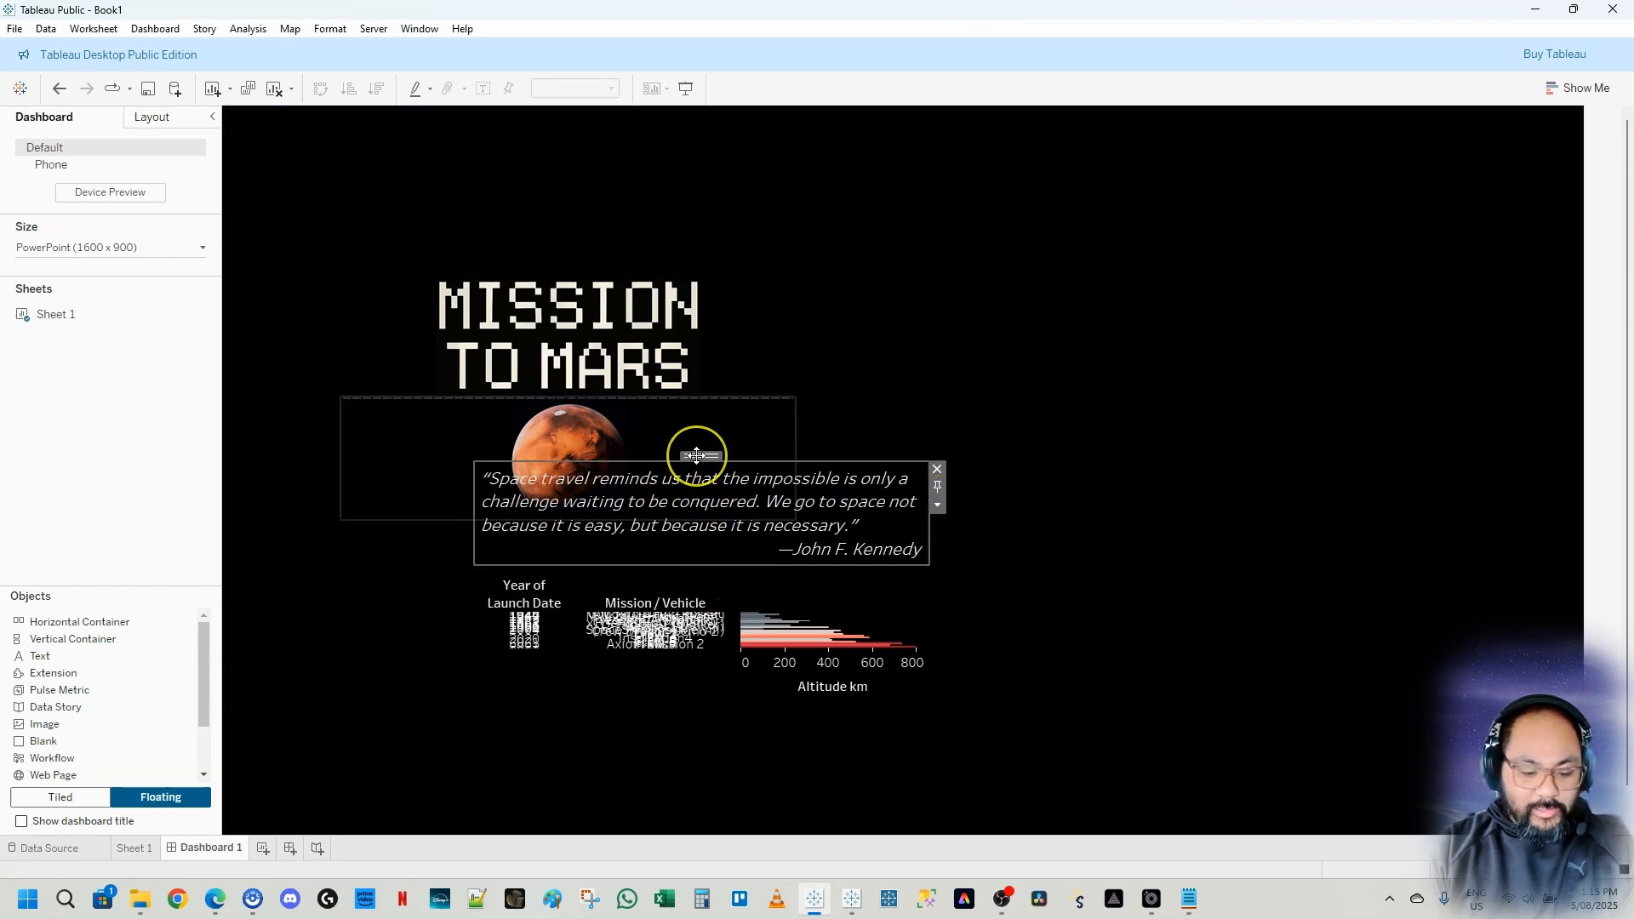
click(732, 517)
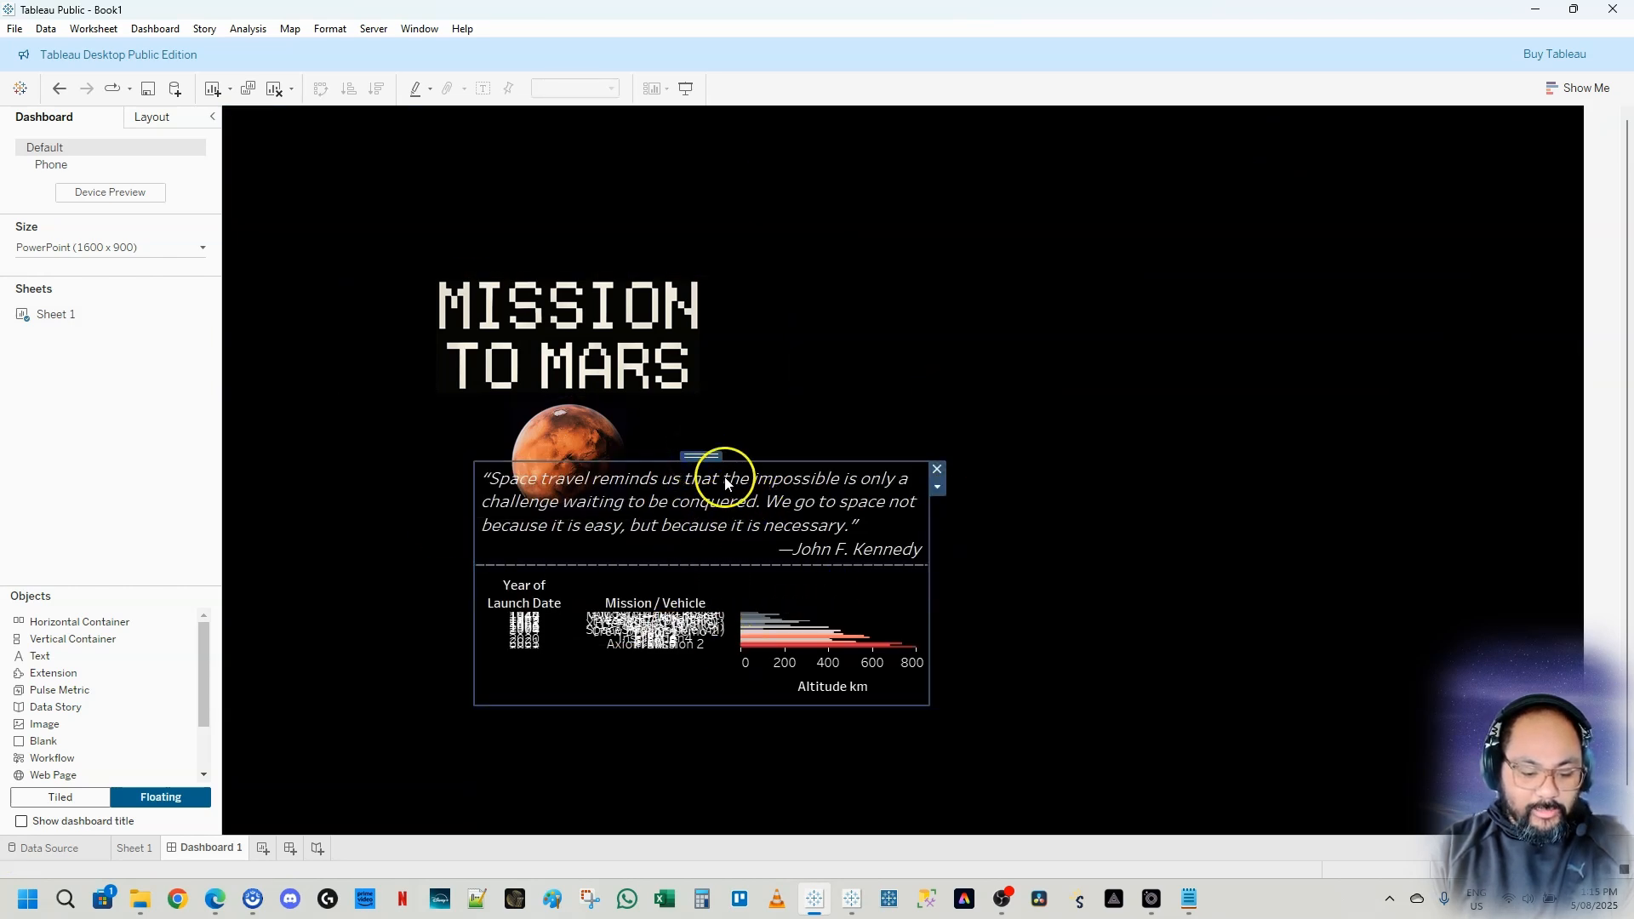
drag(702, 457, 1196, 325)
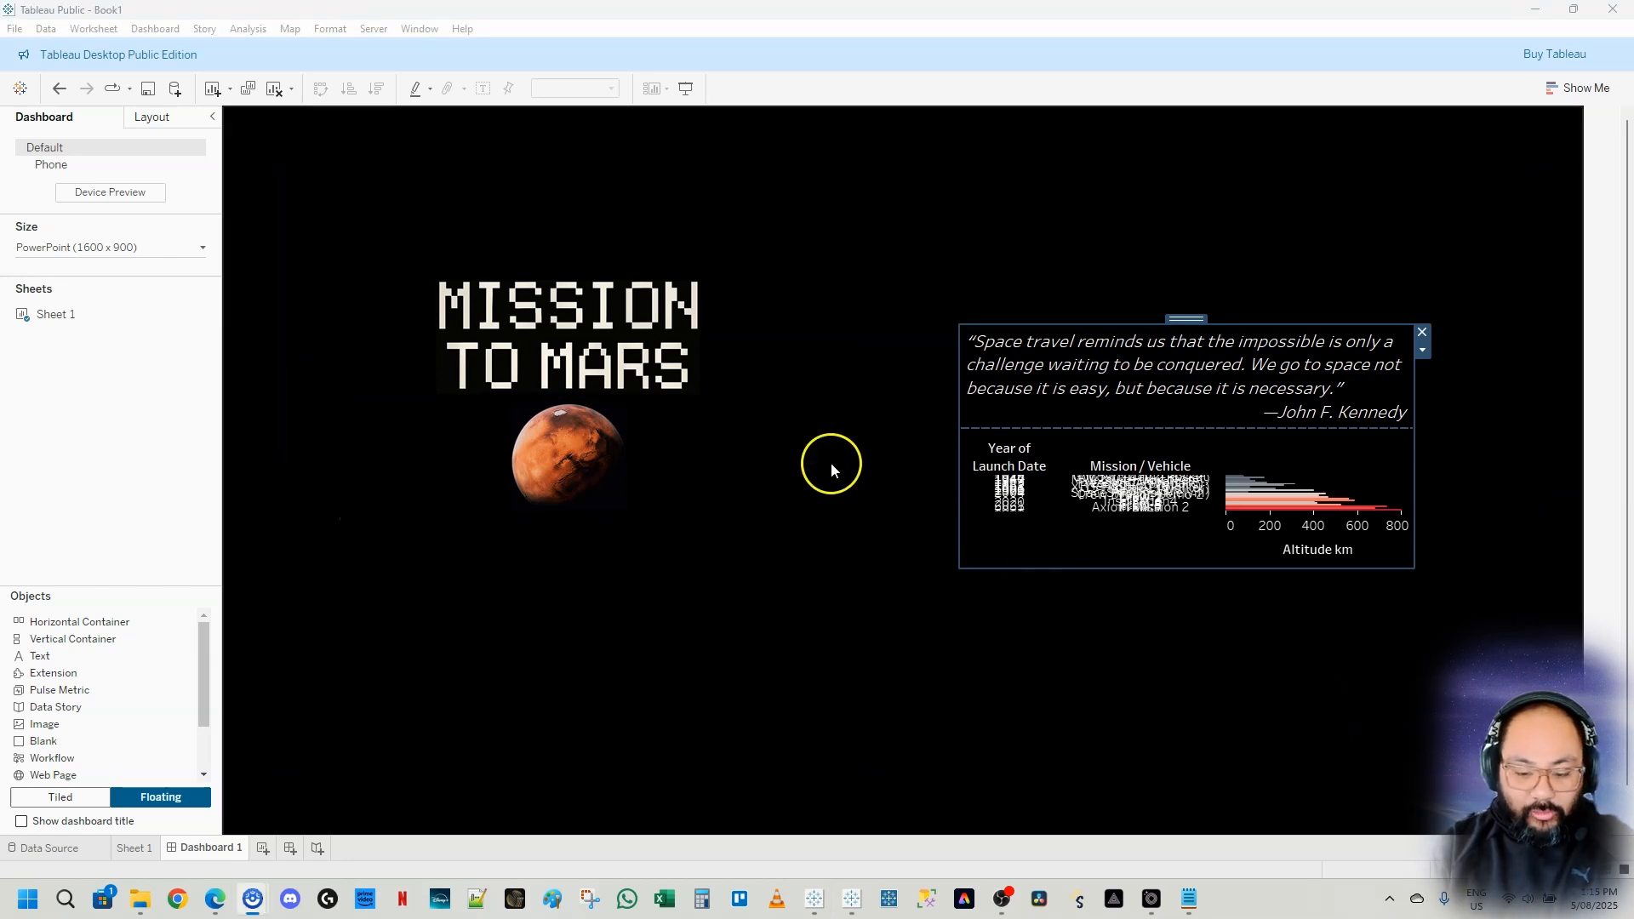
Add a floating horizontal container and move the title-and-image container into it
click(909, 596)
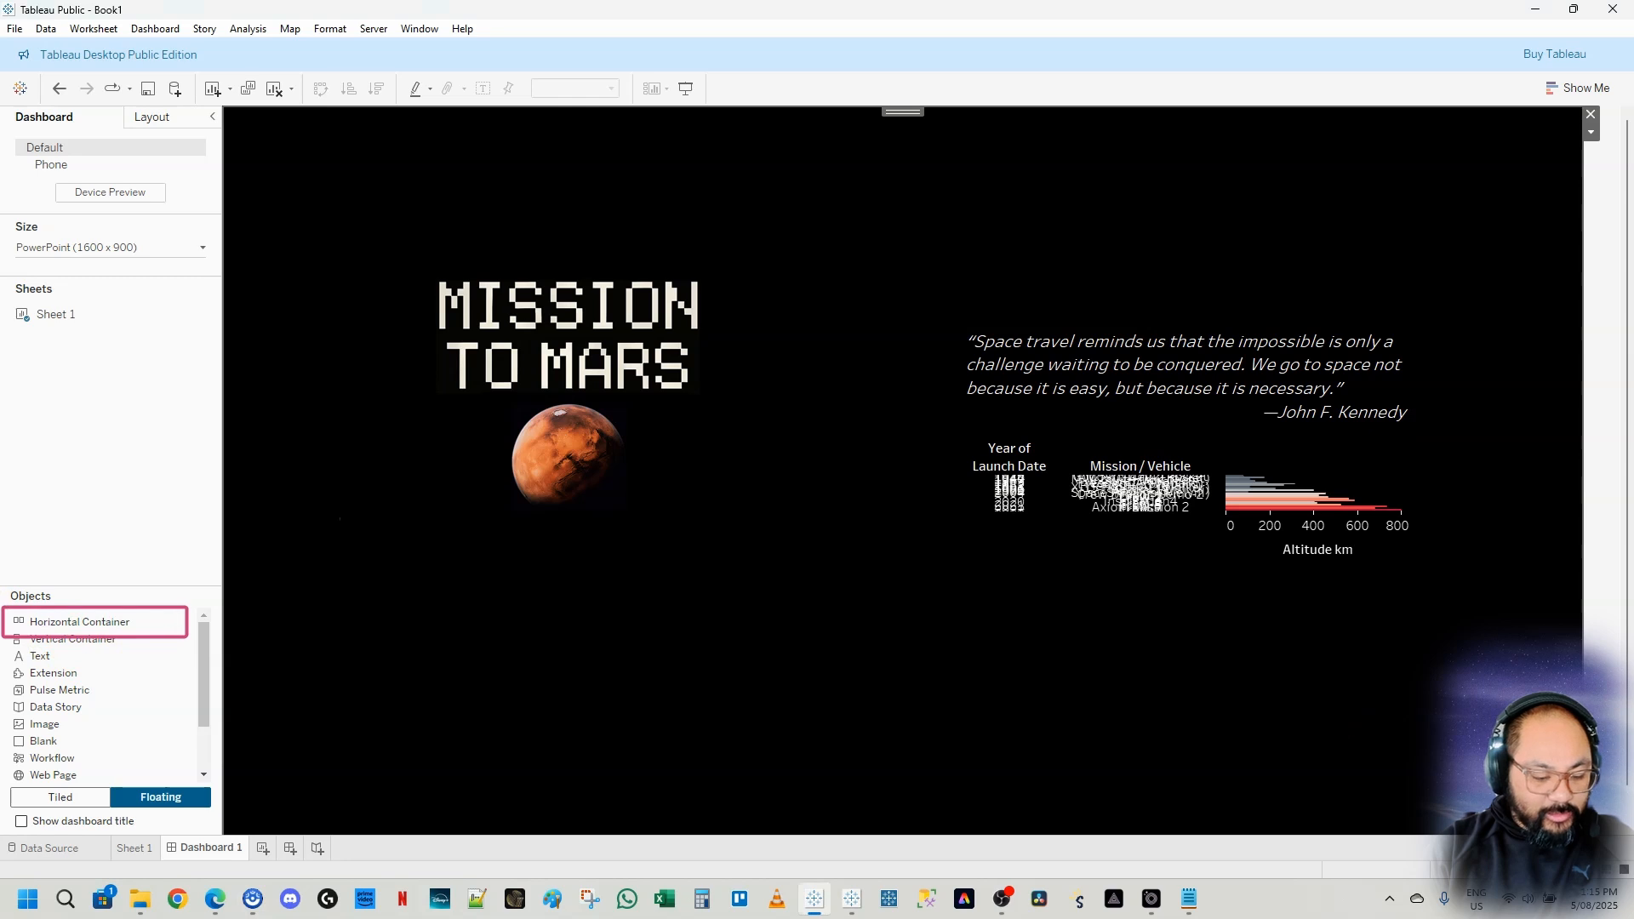
drag(51, 621, 611, 538)
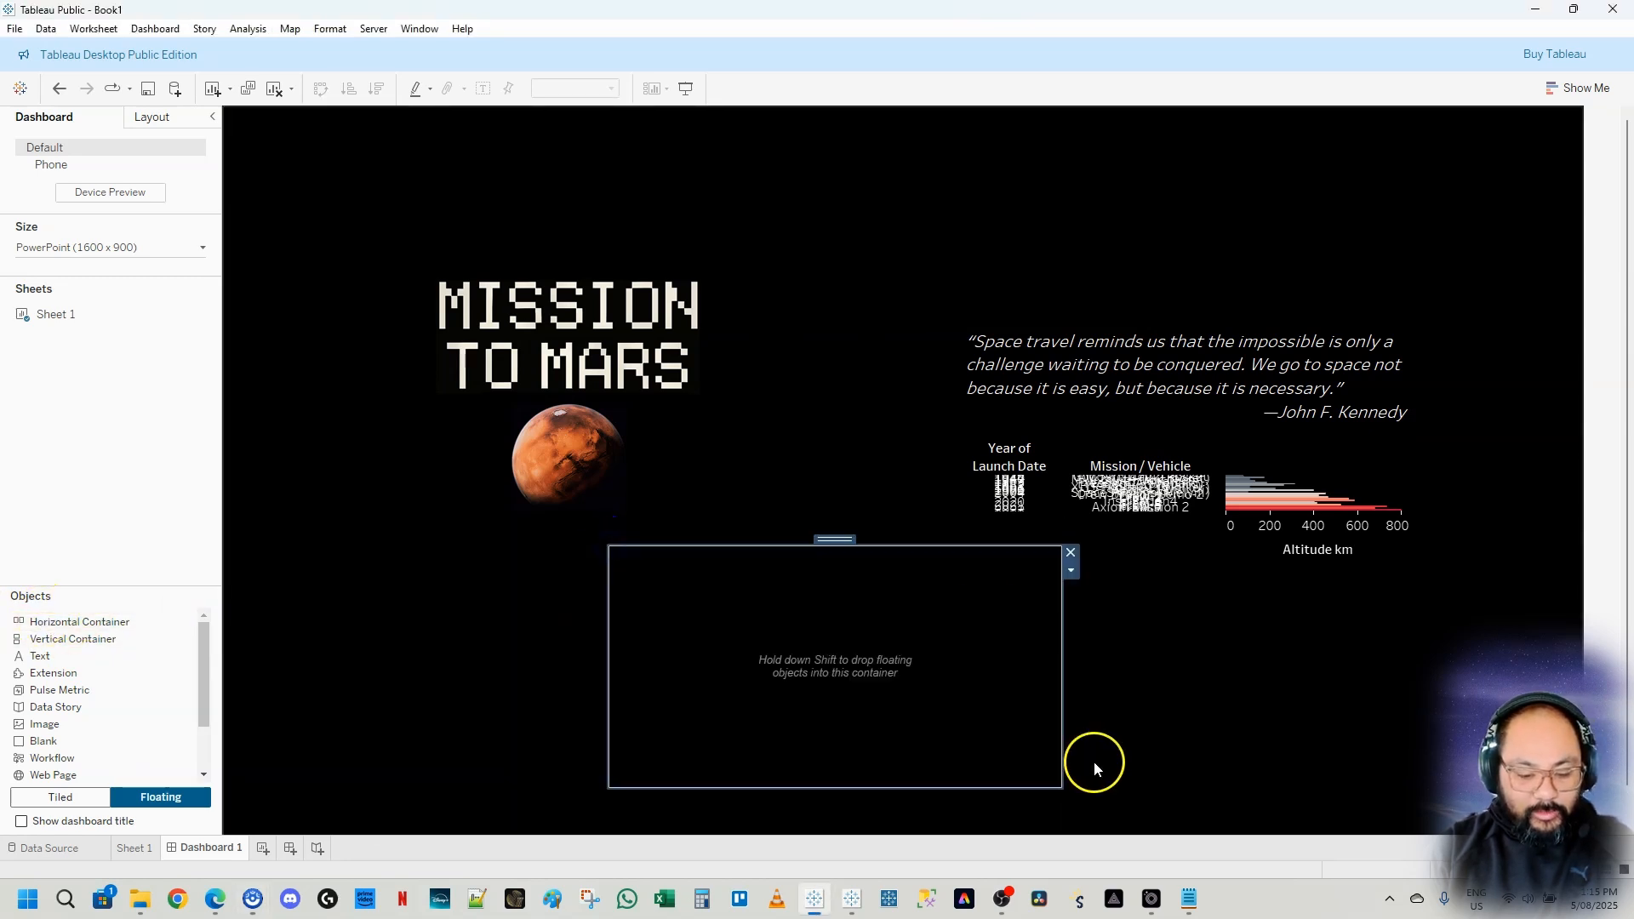
click(493, 296)
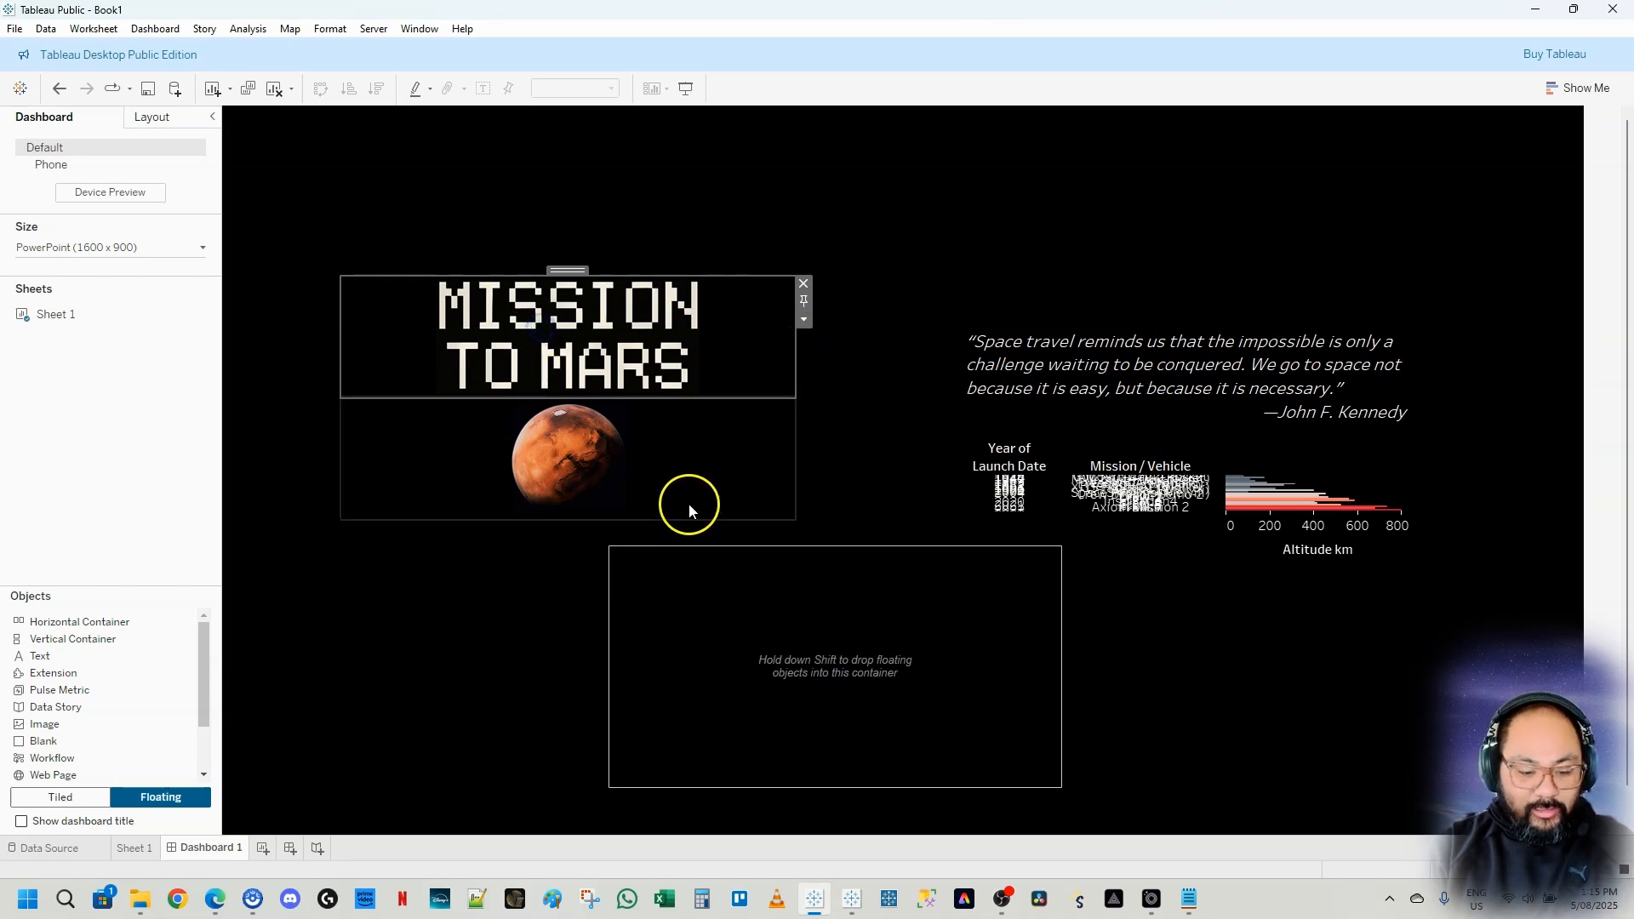
double_click(567, 271)
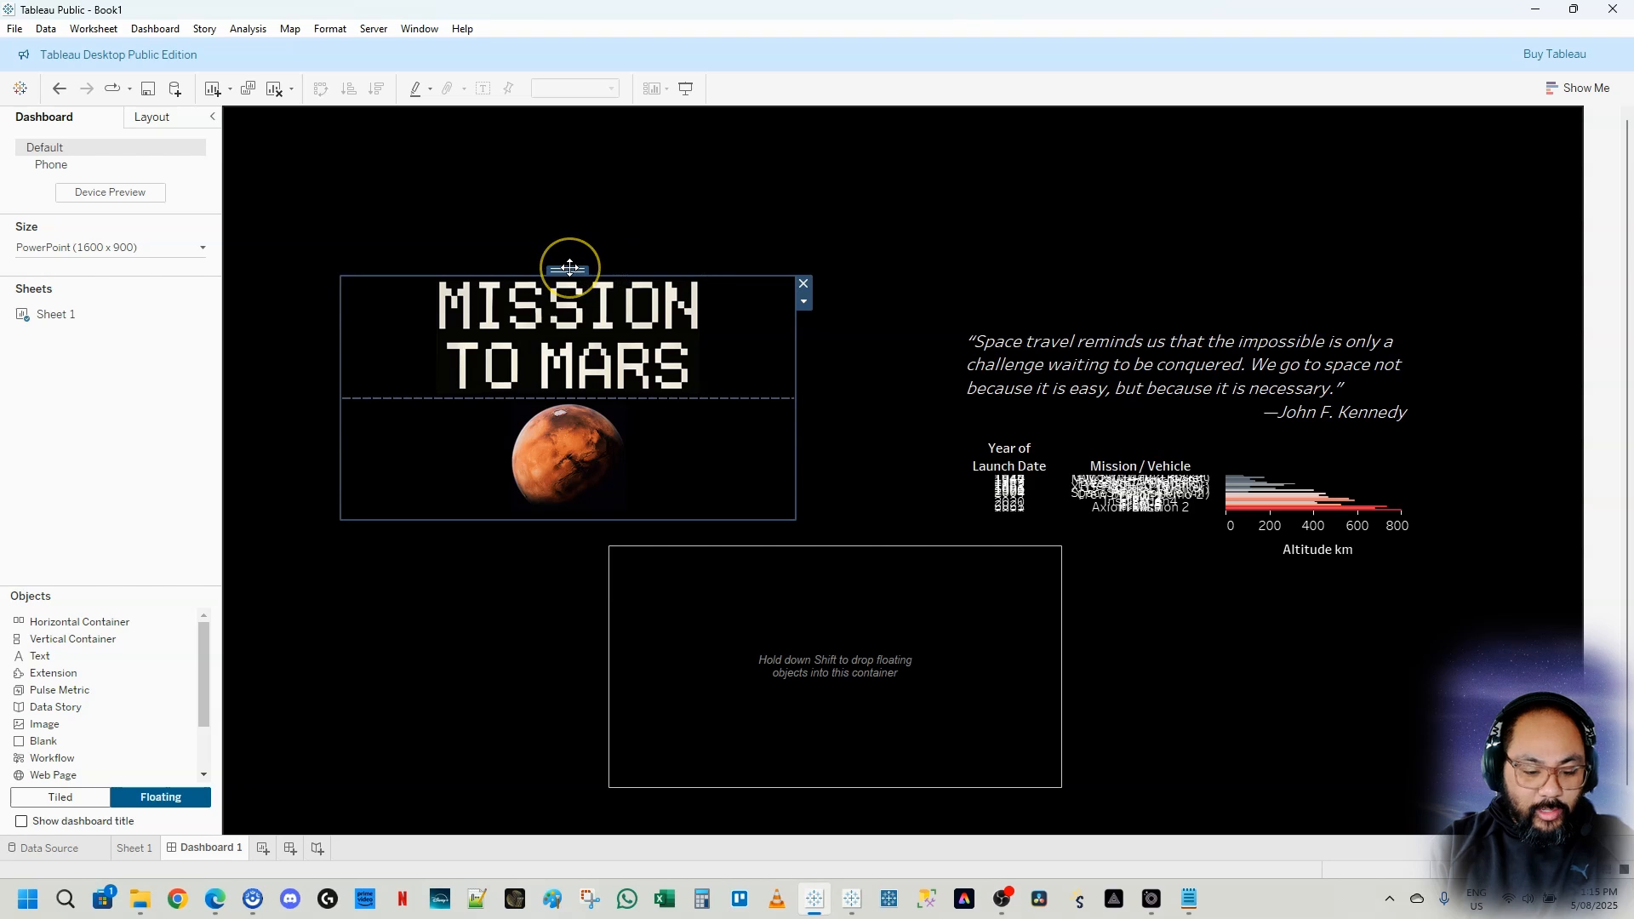
drag(570, 268, 821, 615)
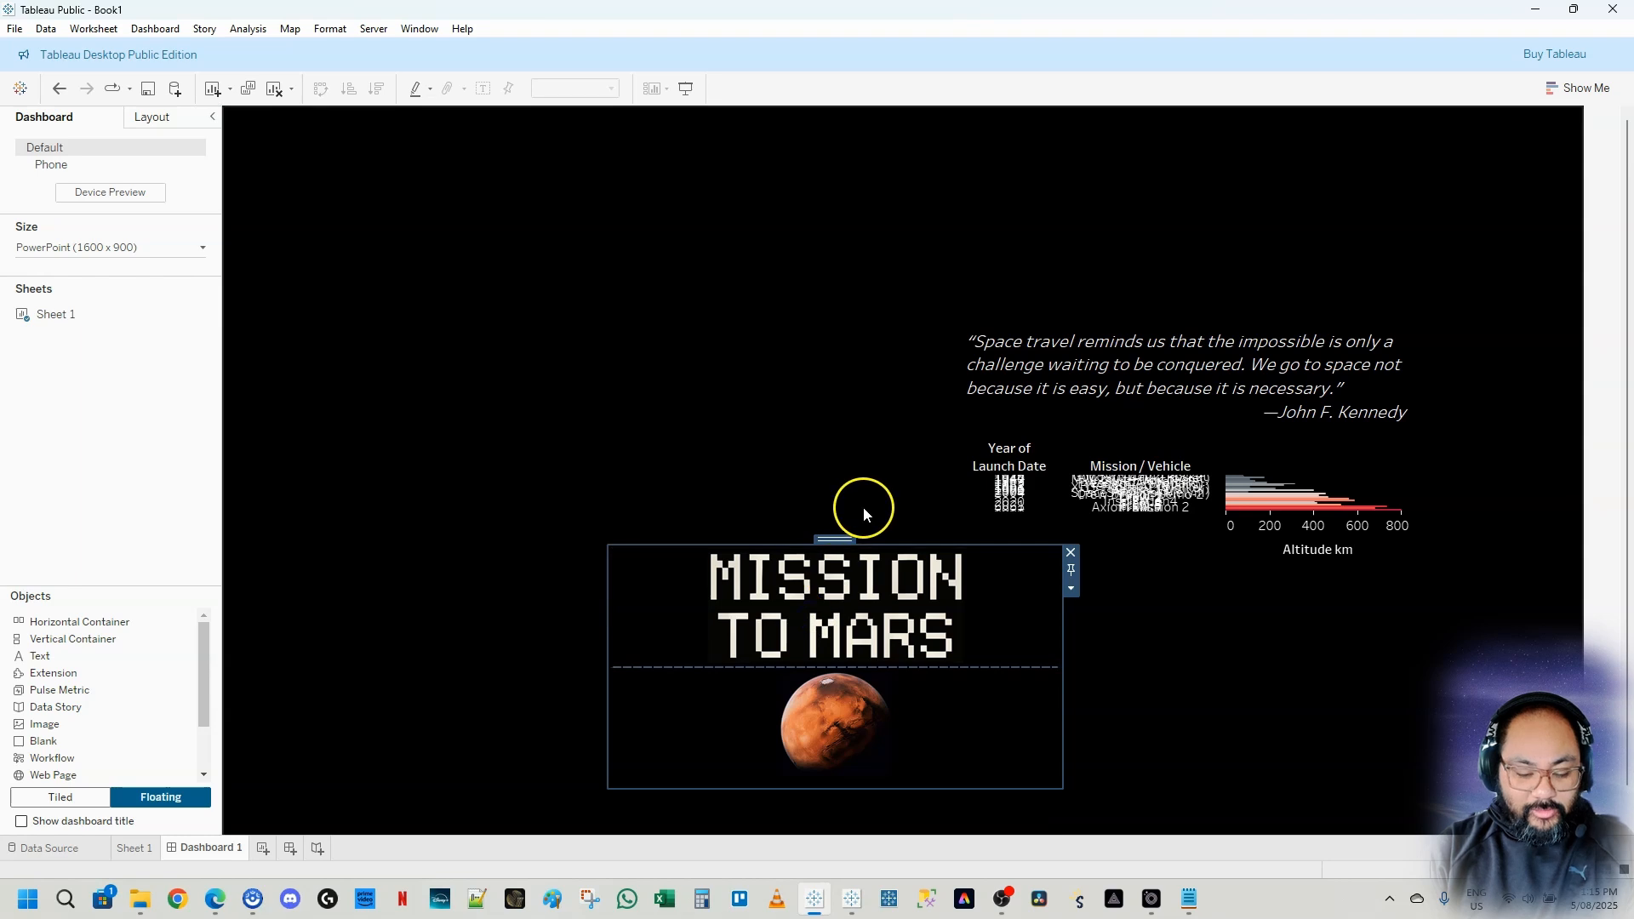
Move the quote-and-chart container into the horizontal container, undoing a misplaced drop
click(1141, 349)
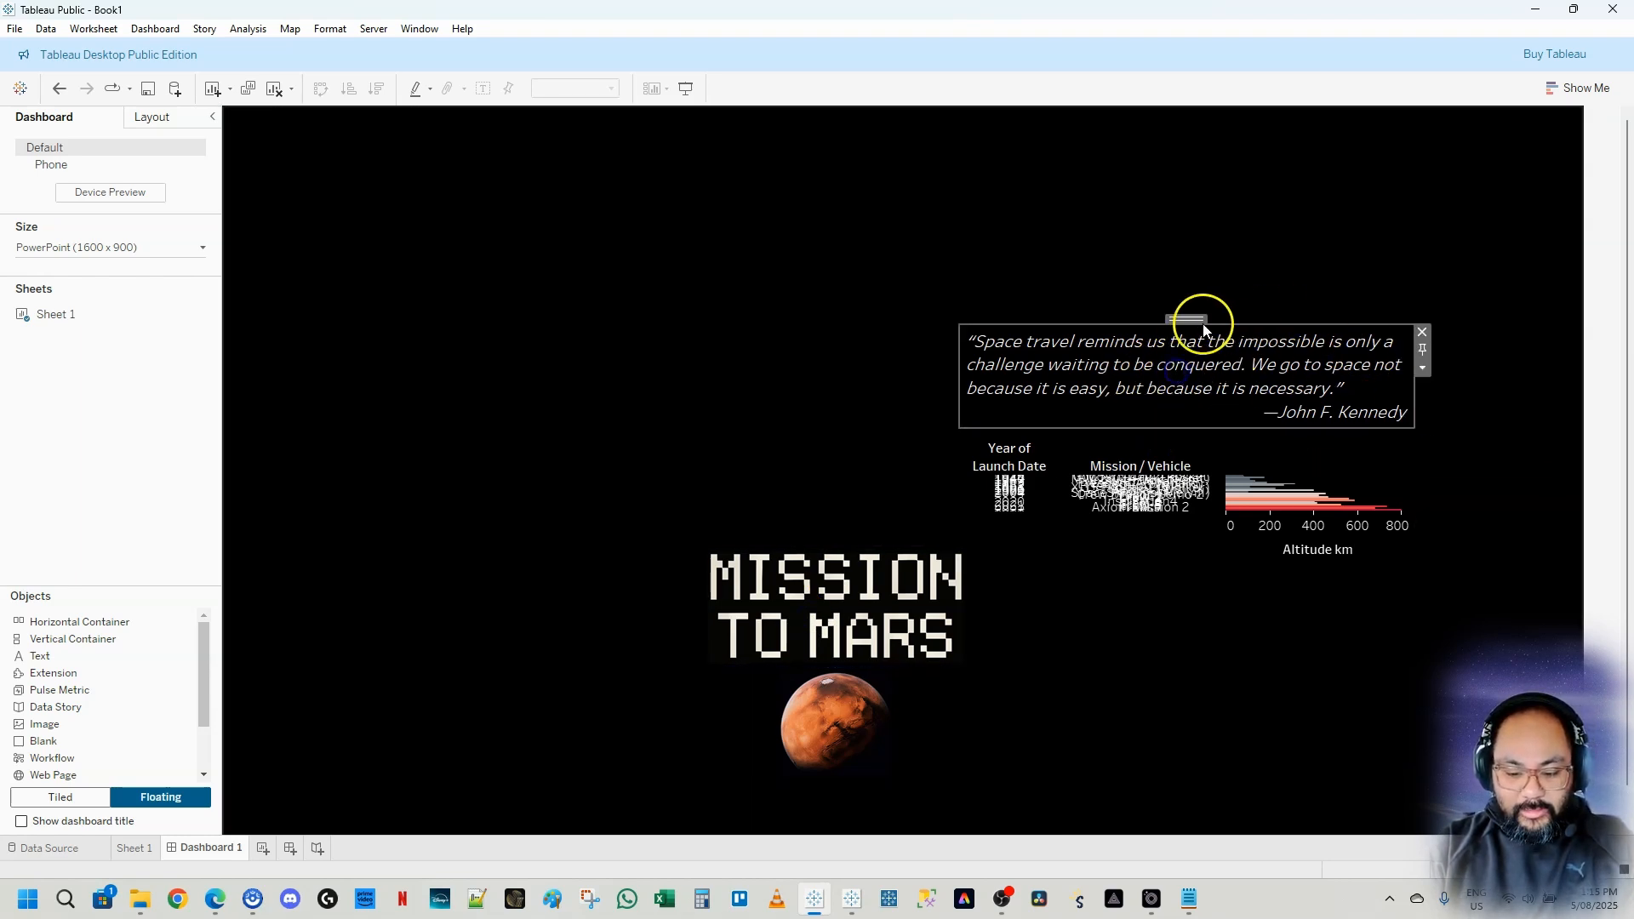
mouse_move(1195, 317)
mouse_down()
mouse_move(1204, 358)
mouse_move(1078, 585)
mouse_move(967, 652)
mouse_move(1059, 627)
mouse_up()
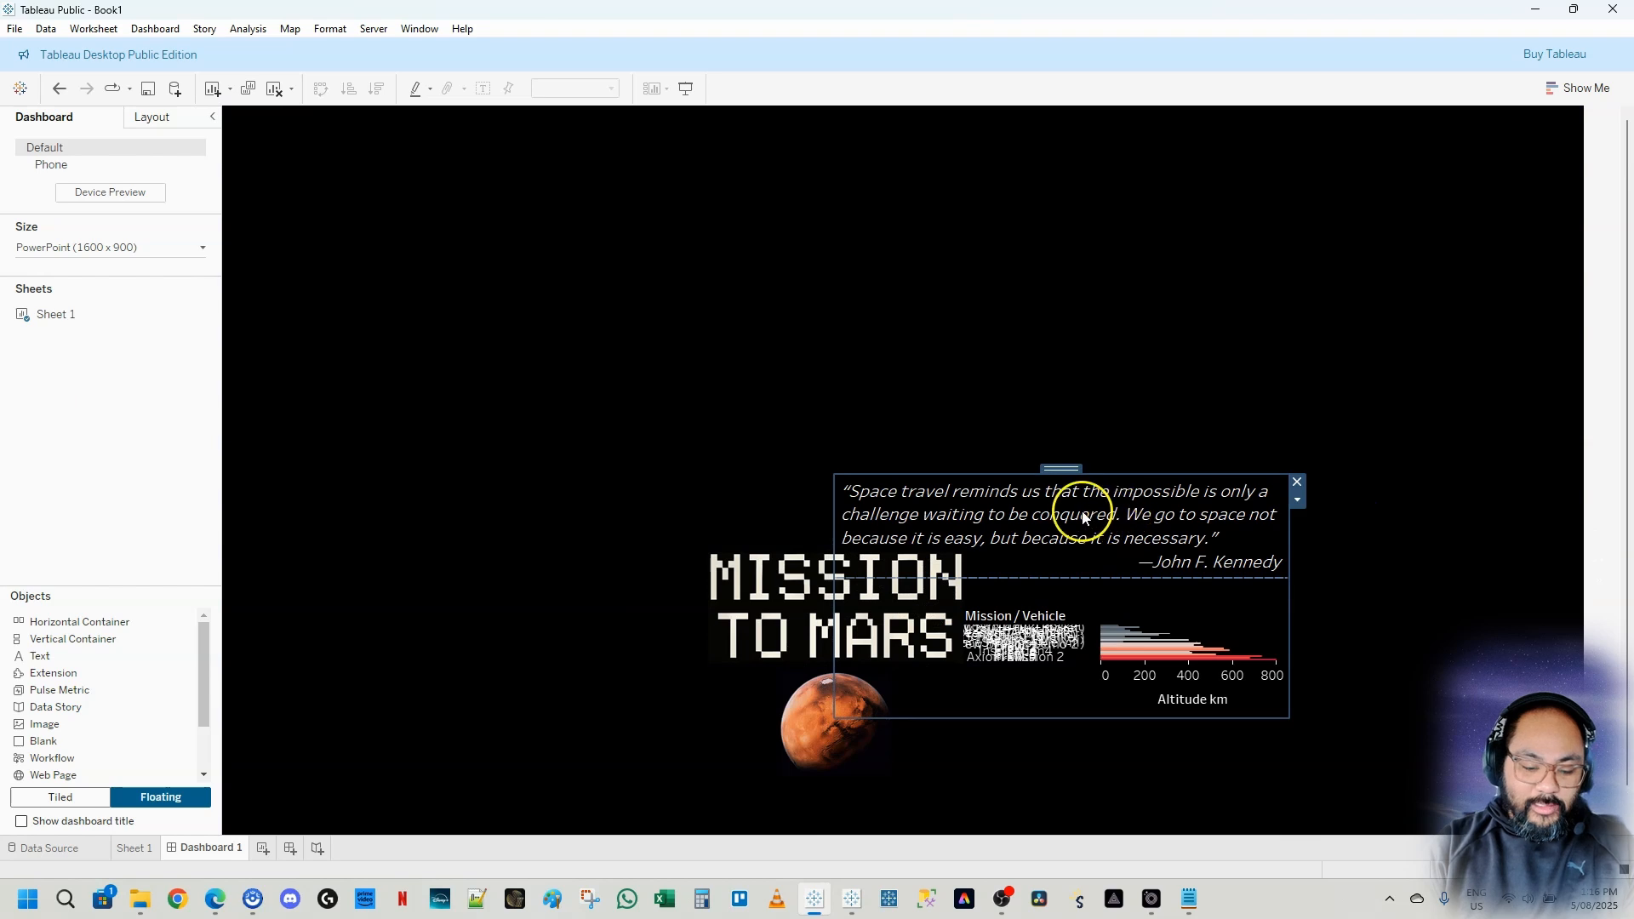
drag(1067, 468, 1330, 180)
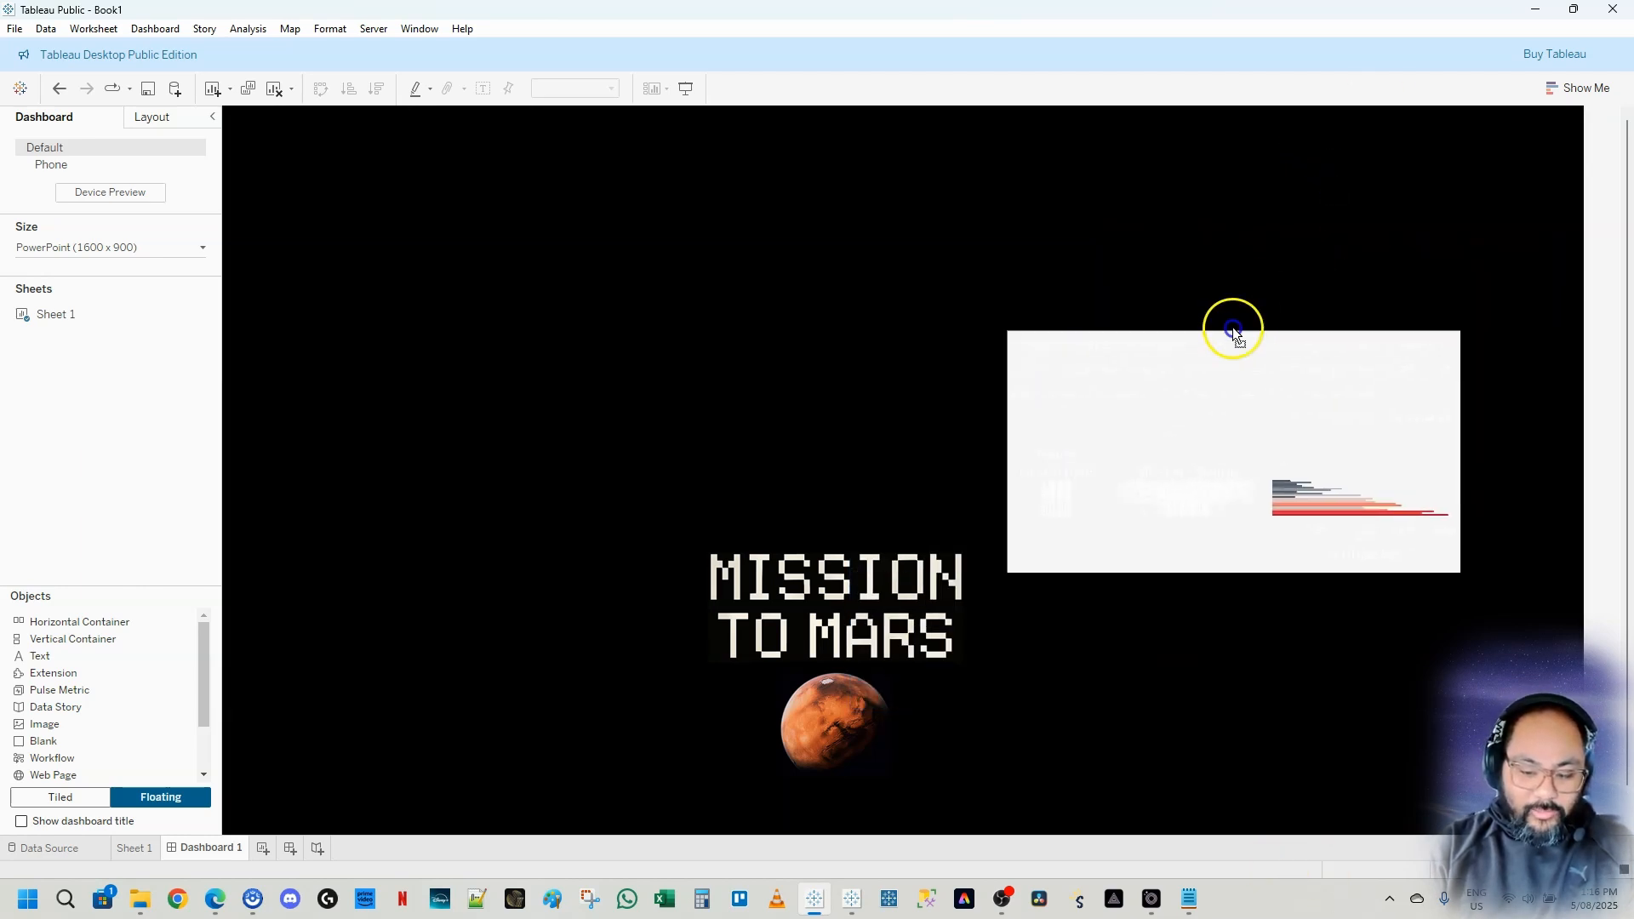
click(1055, 620)
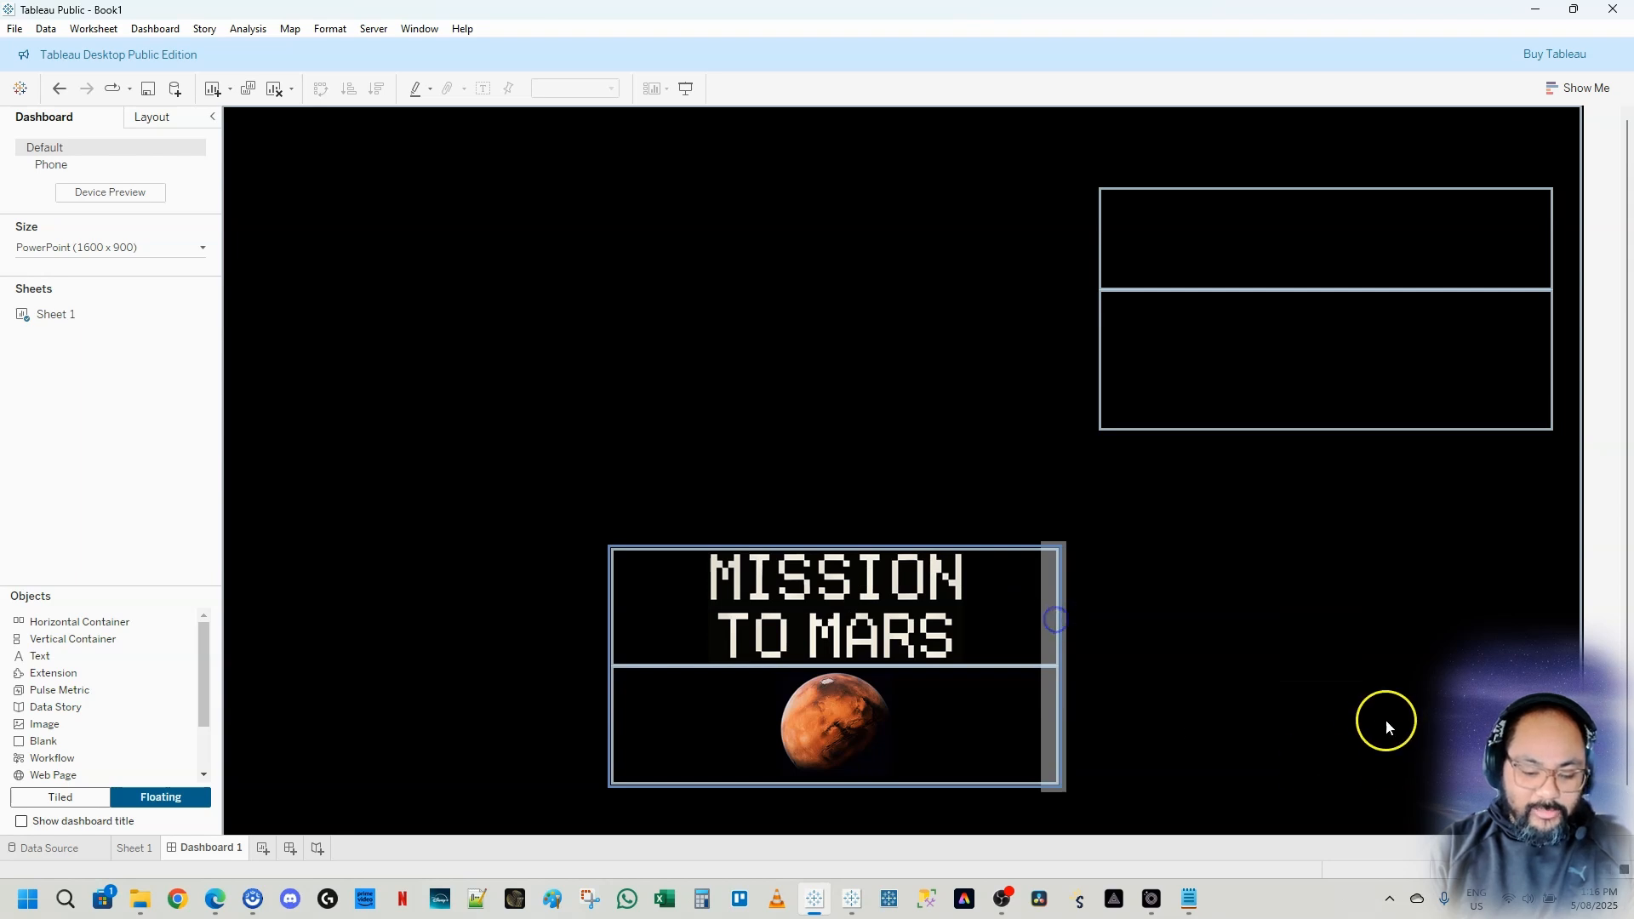
key(ctrl+z)
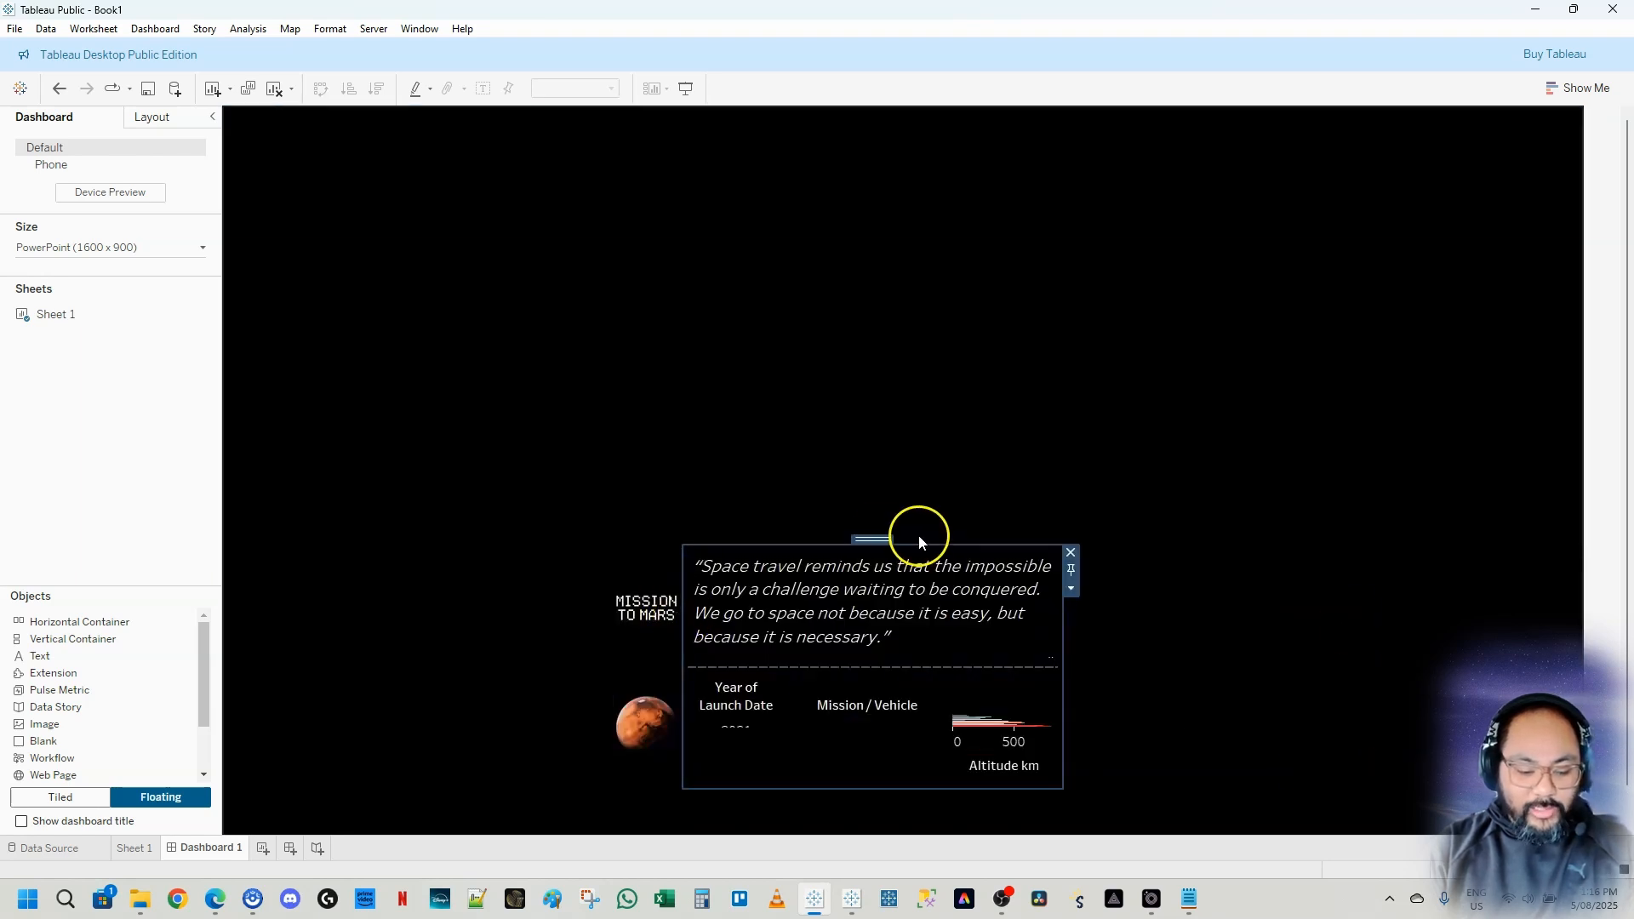
Open the layout pane and expand the item hierarchy to inspect the container structure
click(156, 119)
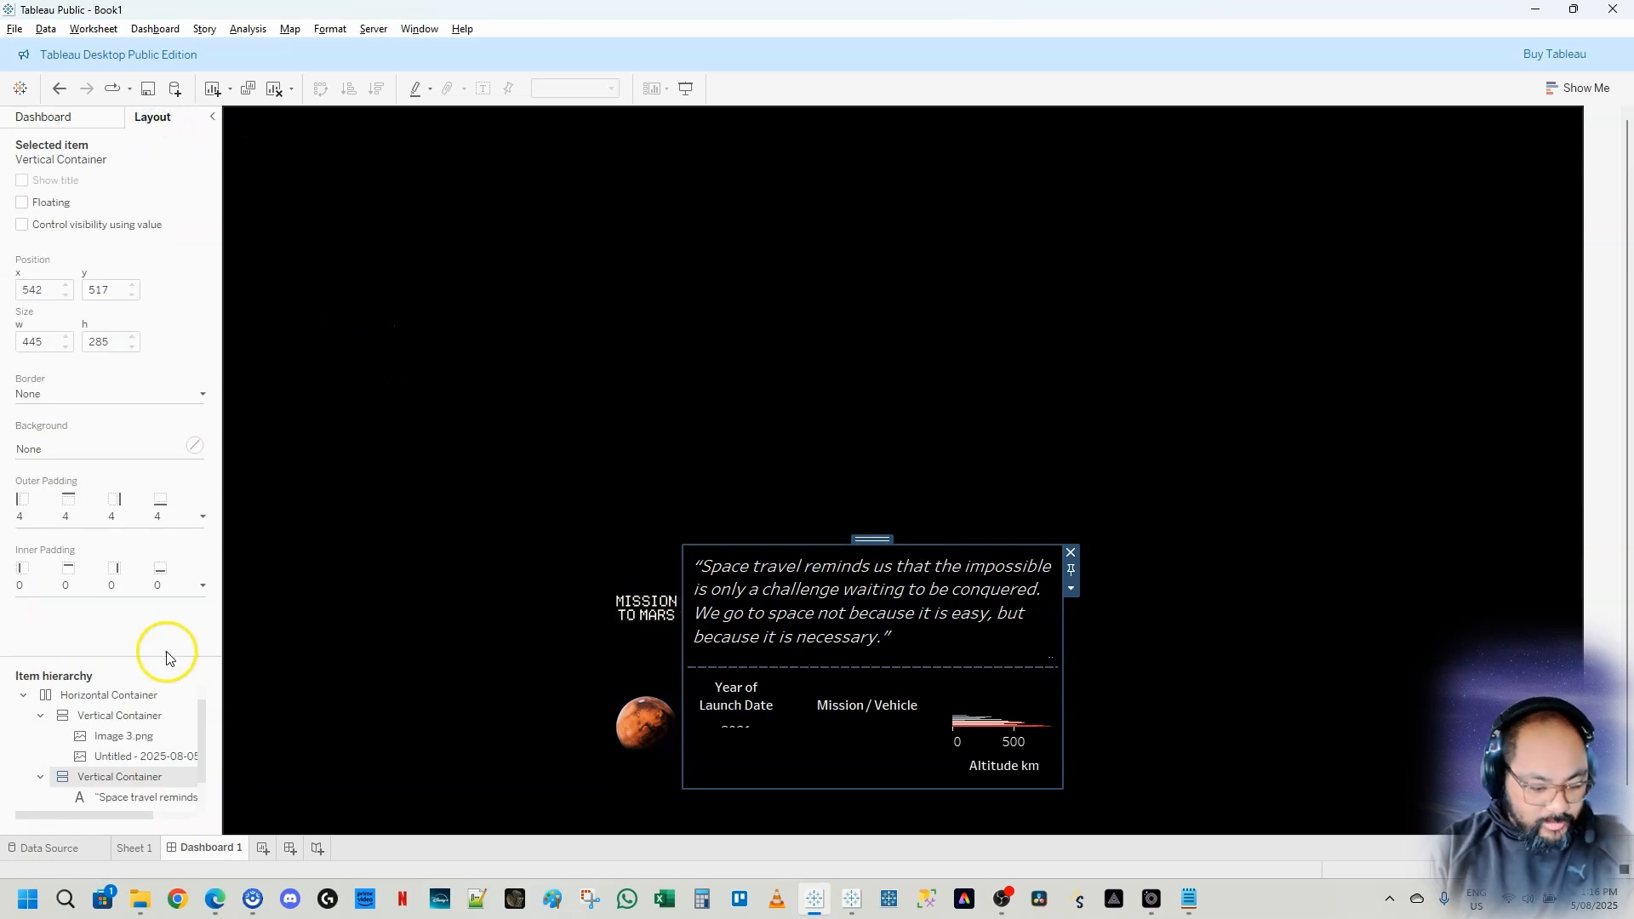
key(alt+Tab)
drag(153, 654, 158, 455)
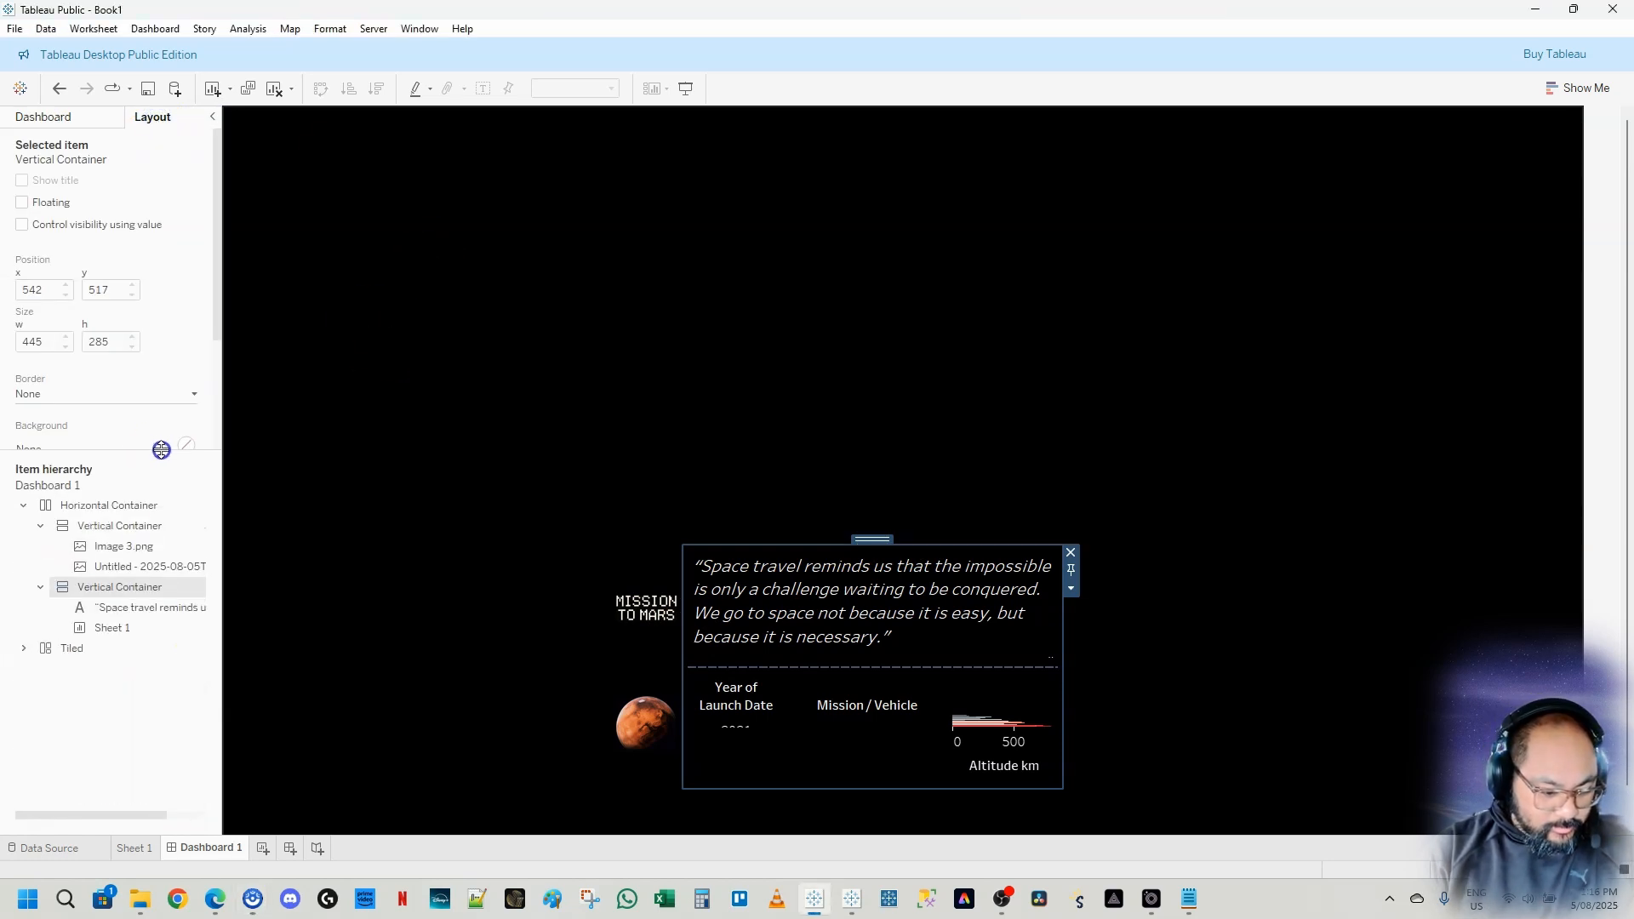
click(23, 658)
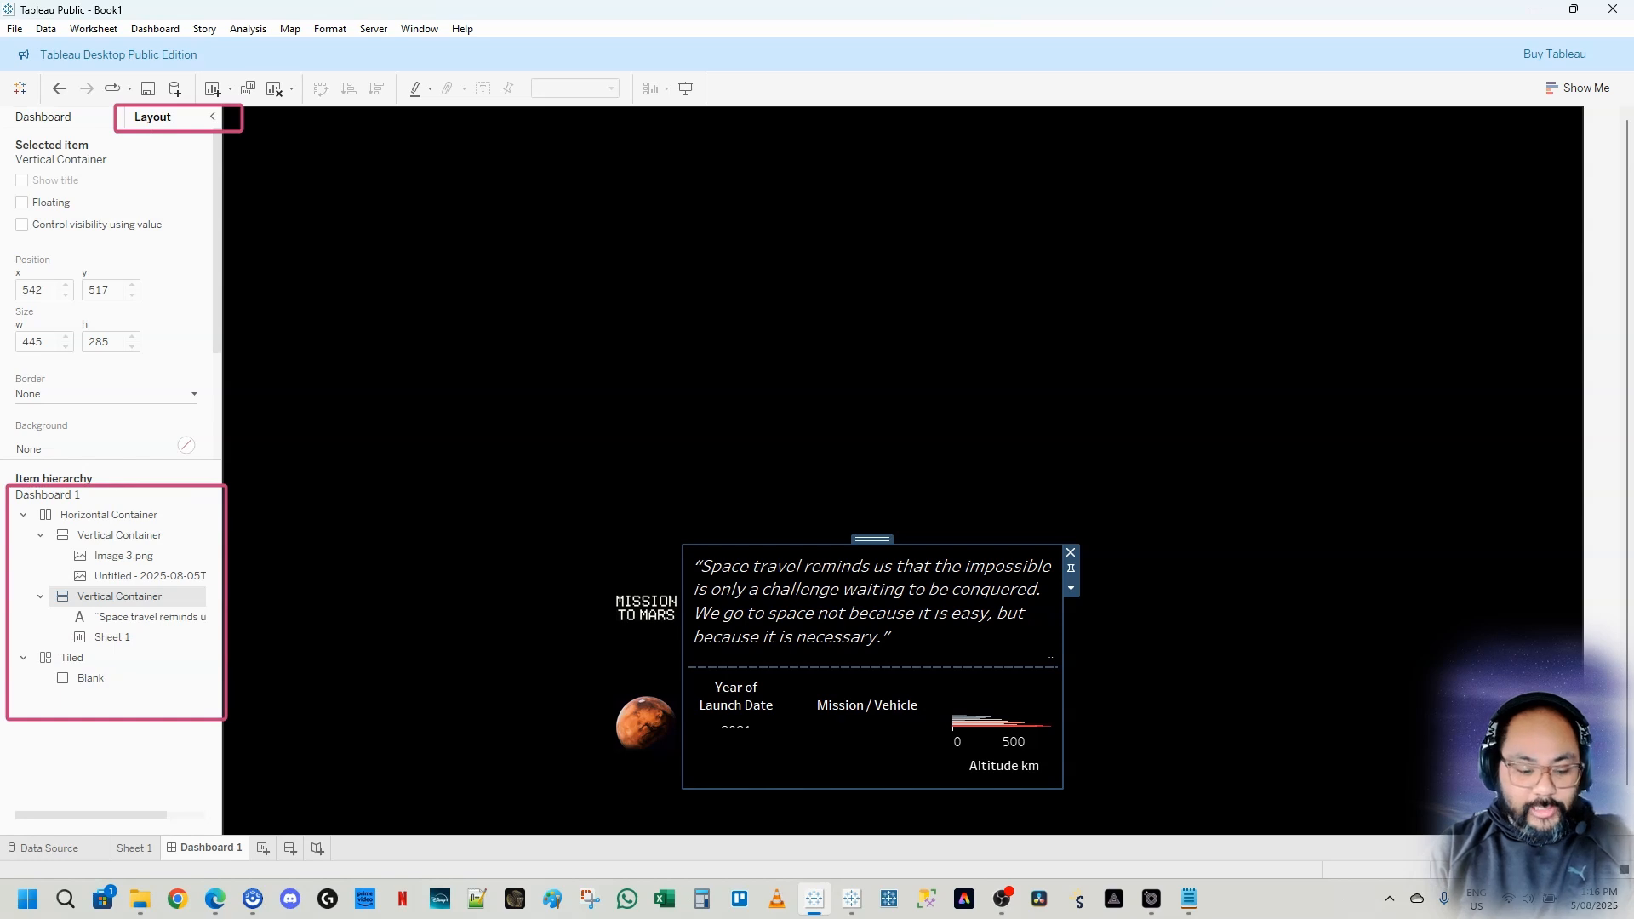
Select the outer horizontal container, move it to the dashboard's top-left corner and resize it to about 1546 by 805
click(814, 609)
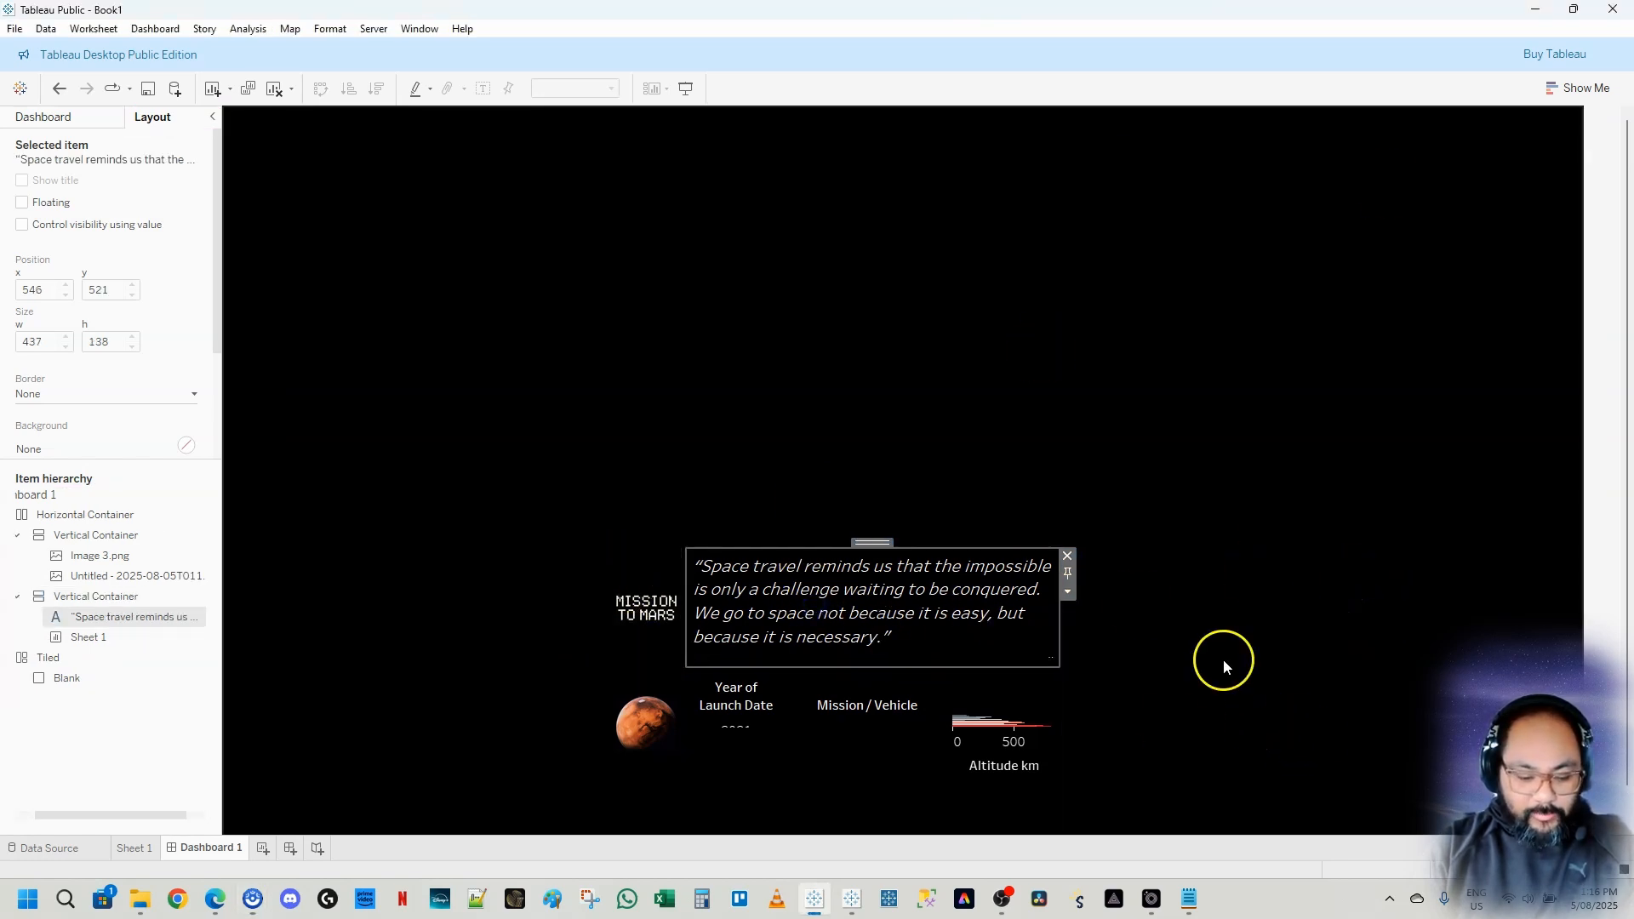
double_click(870, 543)
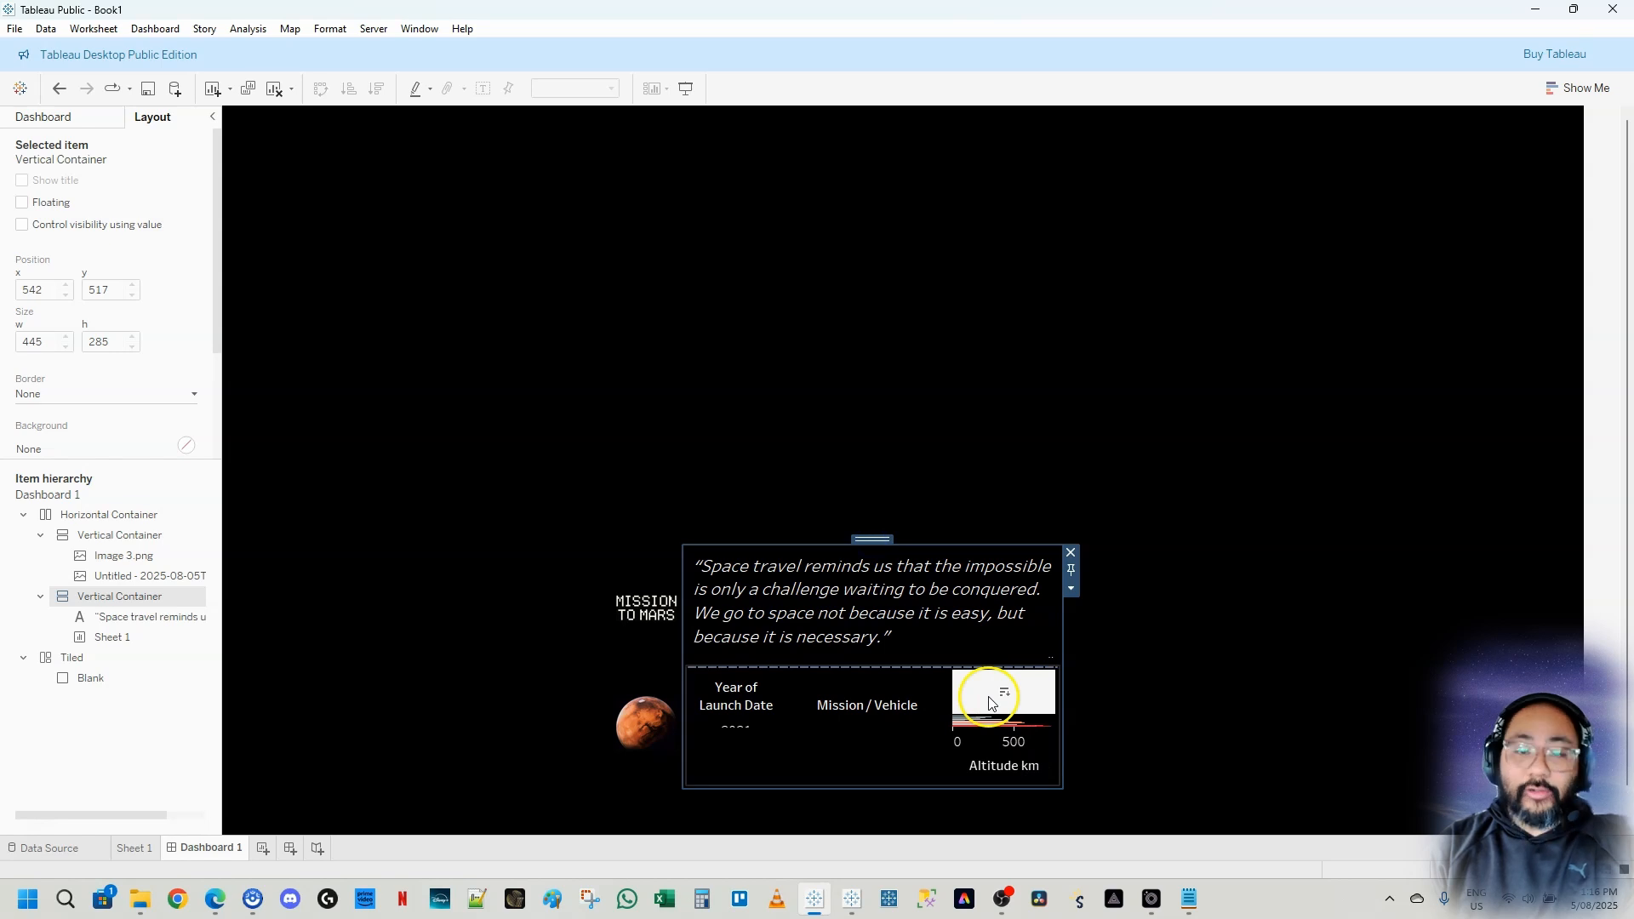
double_click(876, 536)
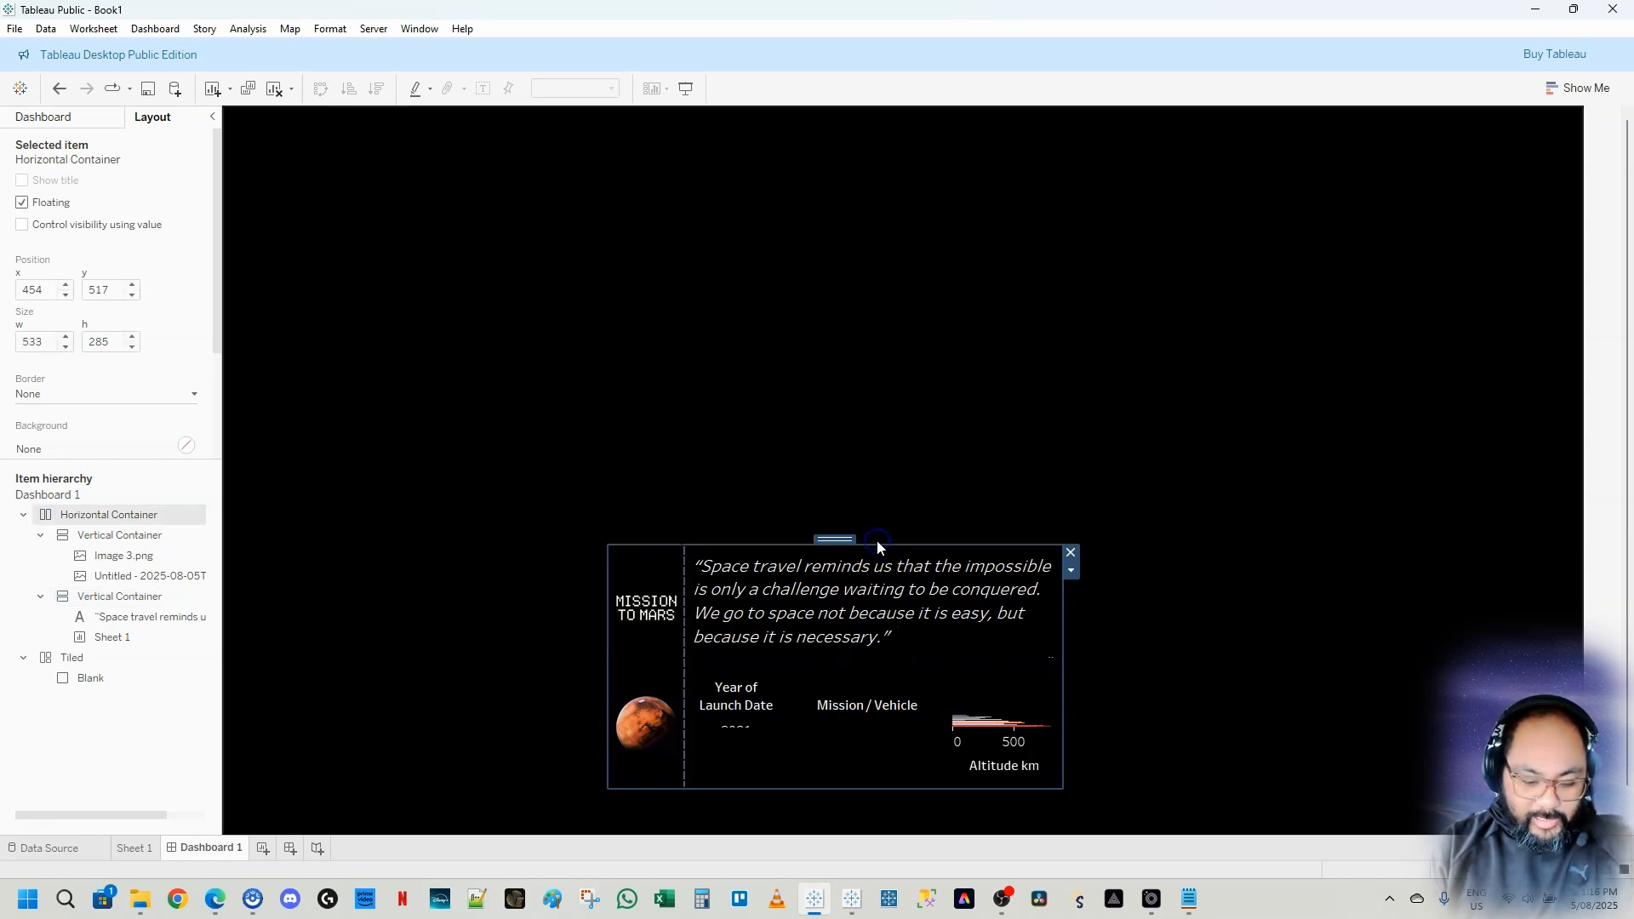
drag(842, 540, 480, 122)
drag(689, 386, 1553, 813)
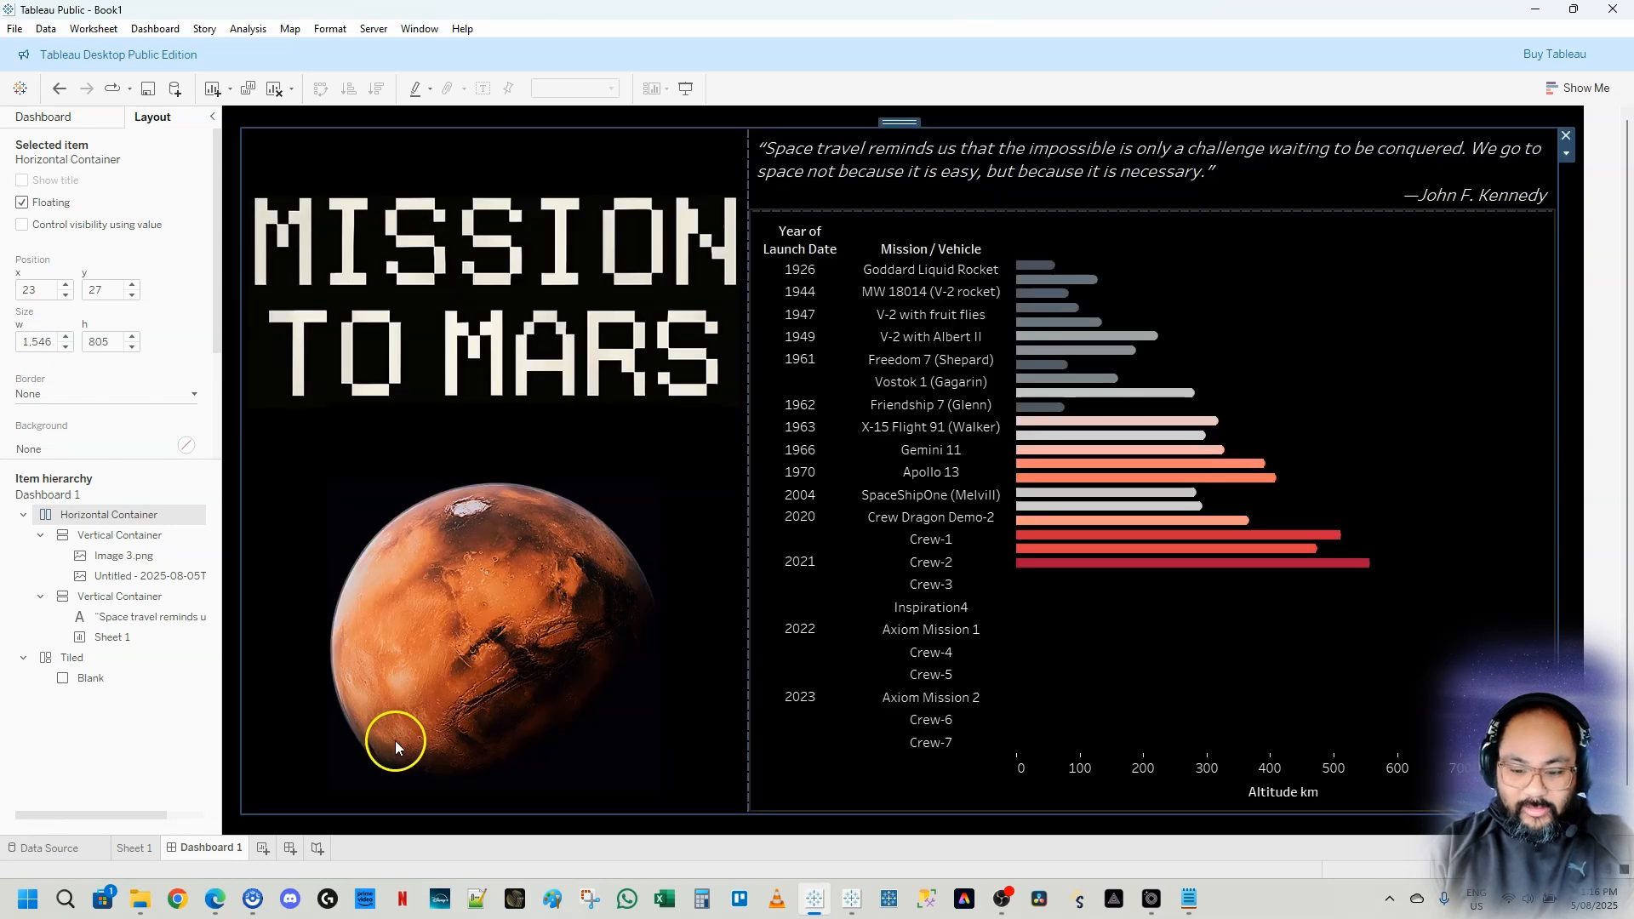
Widen the title-and-image column by moving the divider between the two vertical containers toward the chart
drag(748, 344, 841, 381)
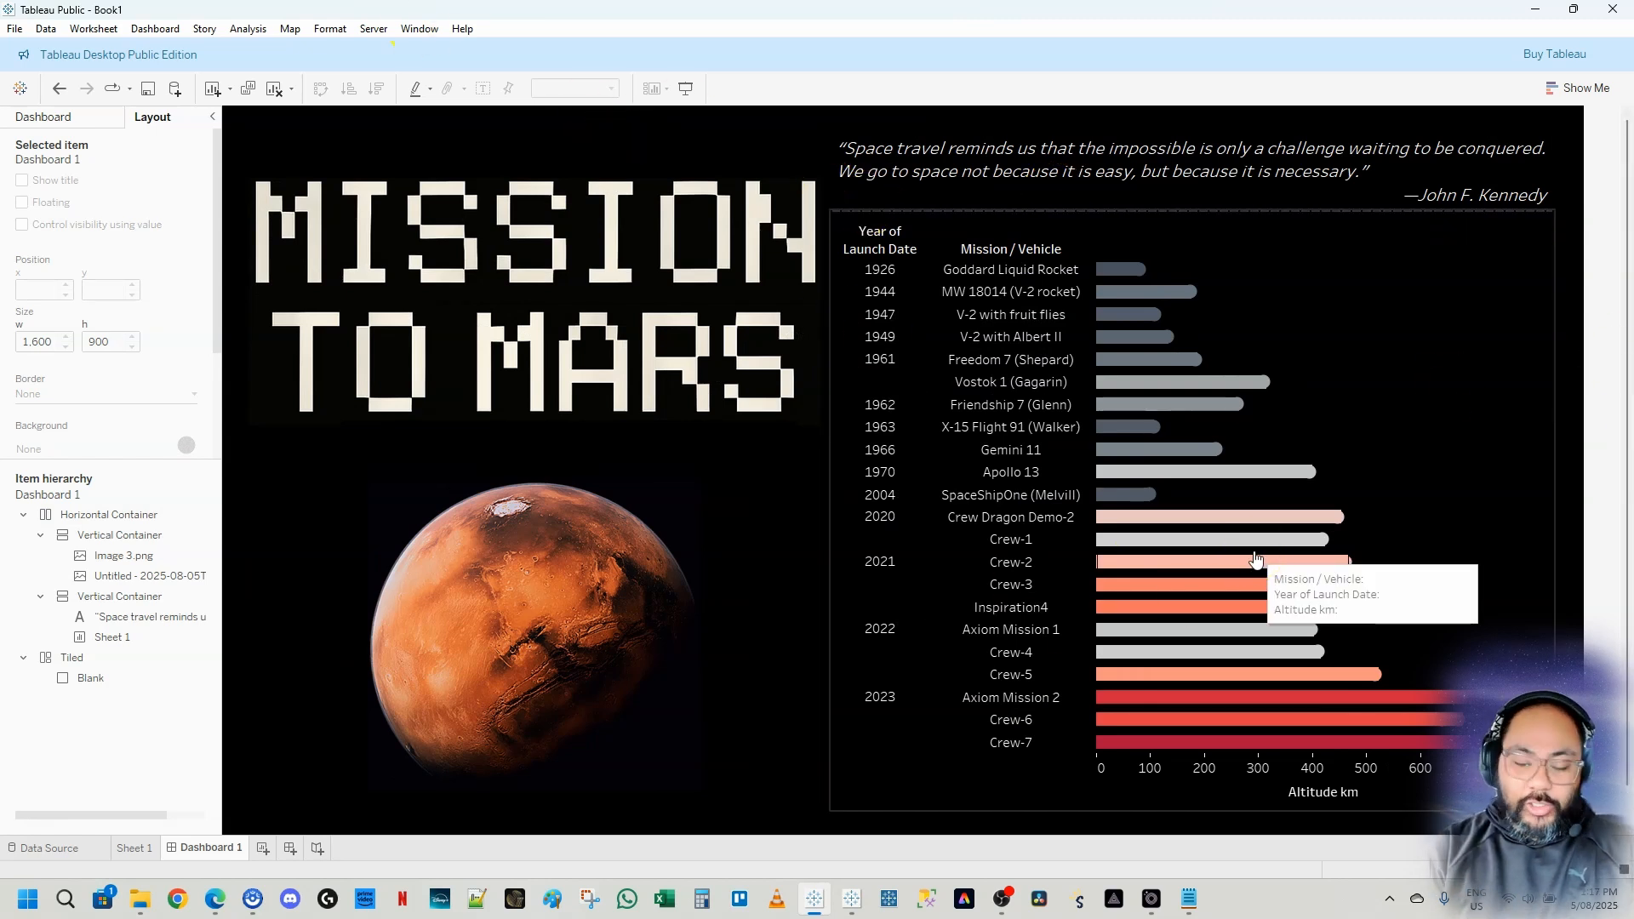
click(621, 322)
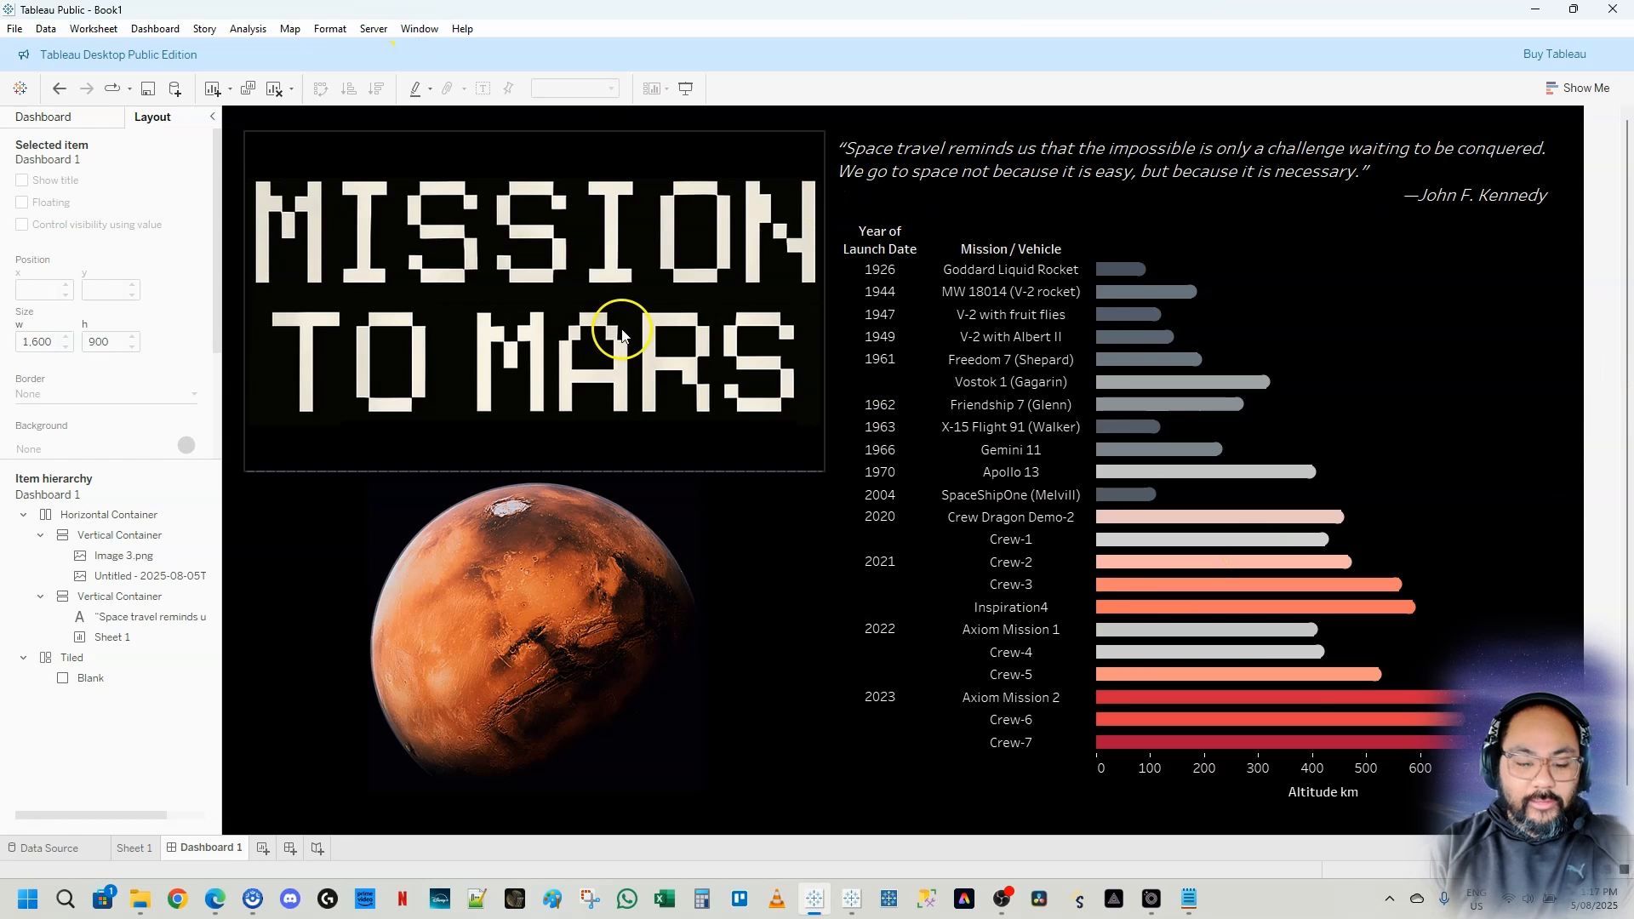
click(556, 472)
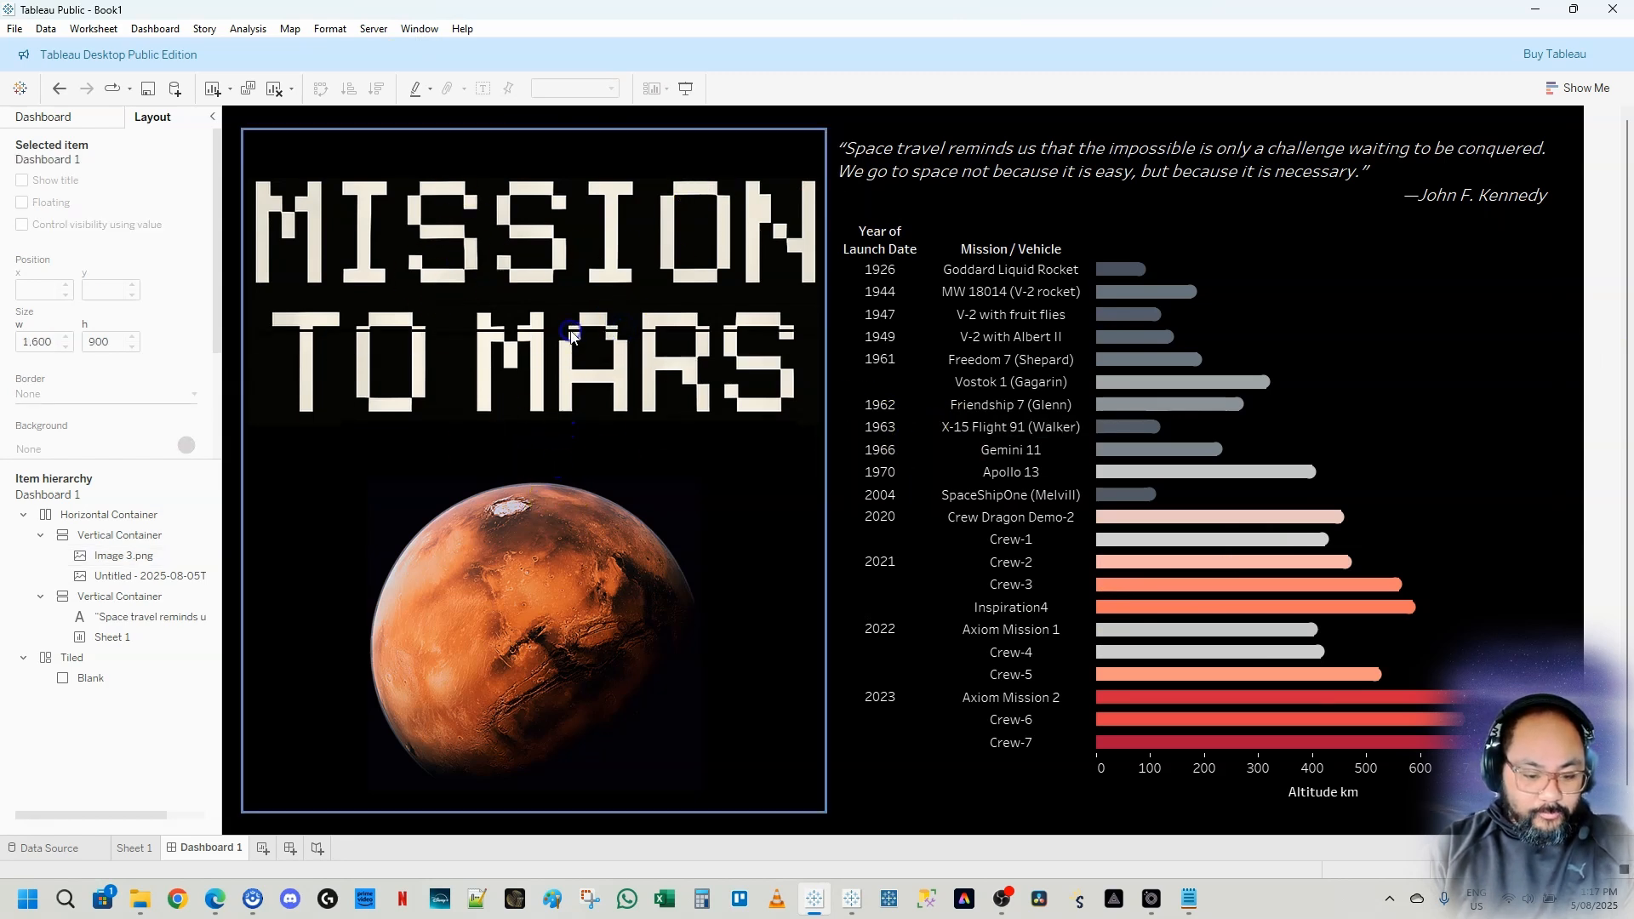
Adjust the boundary between the Kennedy quote and the bar chart, then select the Mission to Mars title image
click(1236, 199)
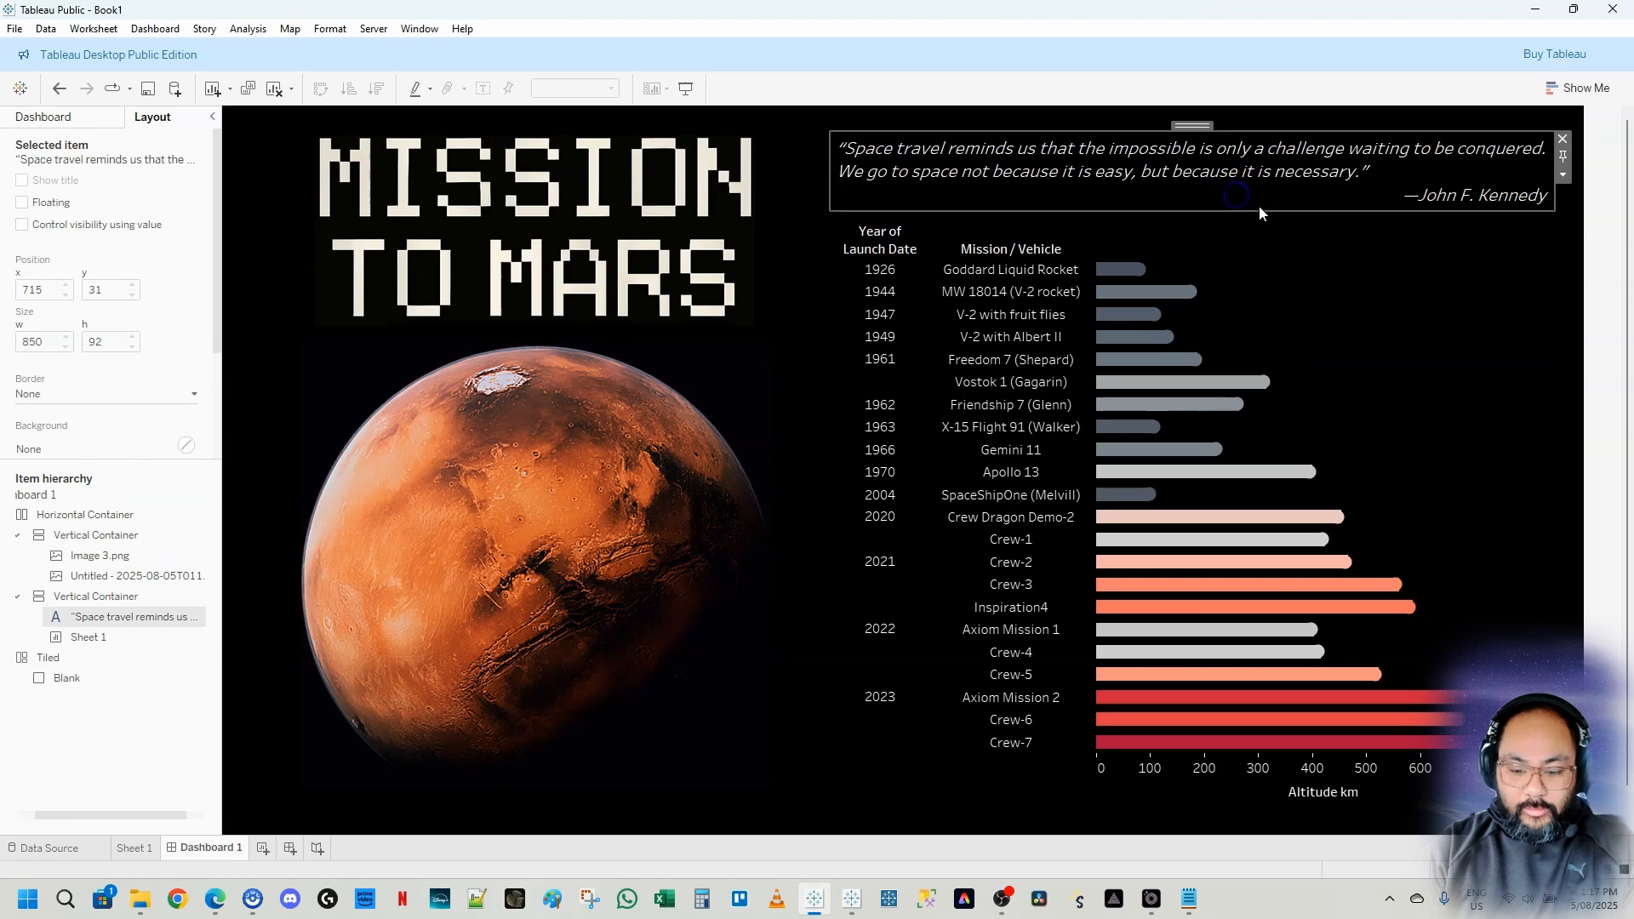
click(1266, 234)
drag(1267, 247, 1271, 248)
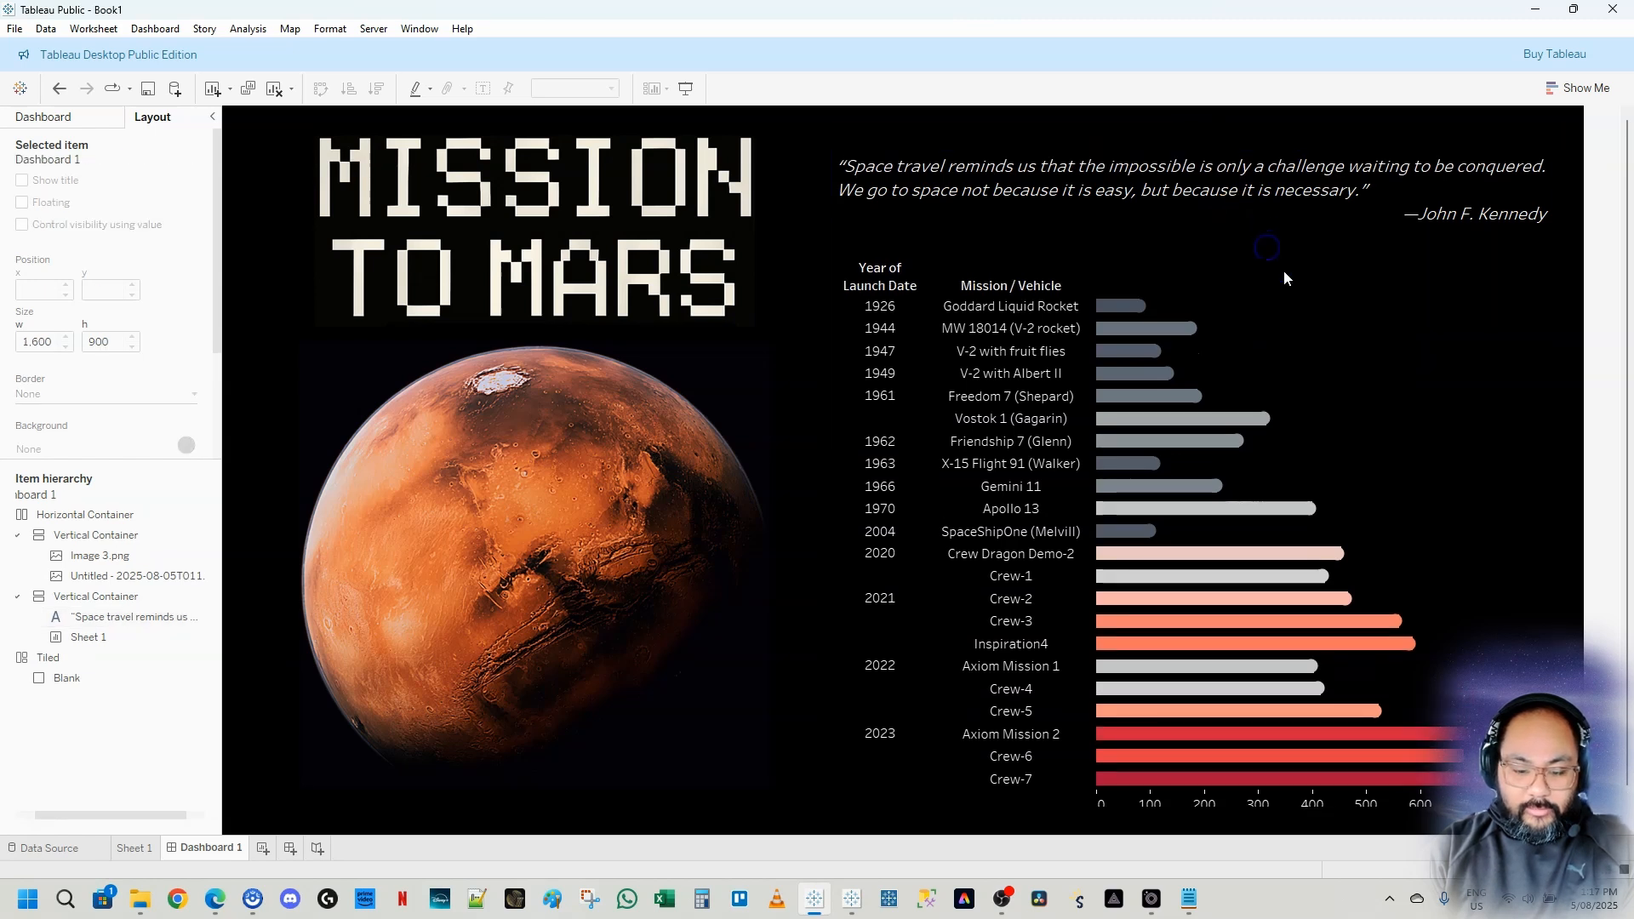
click(1156, 248)
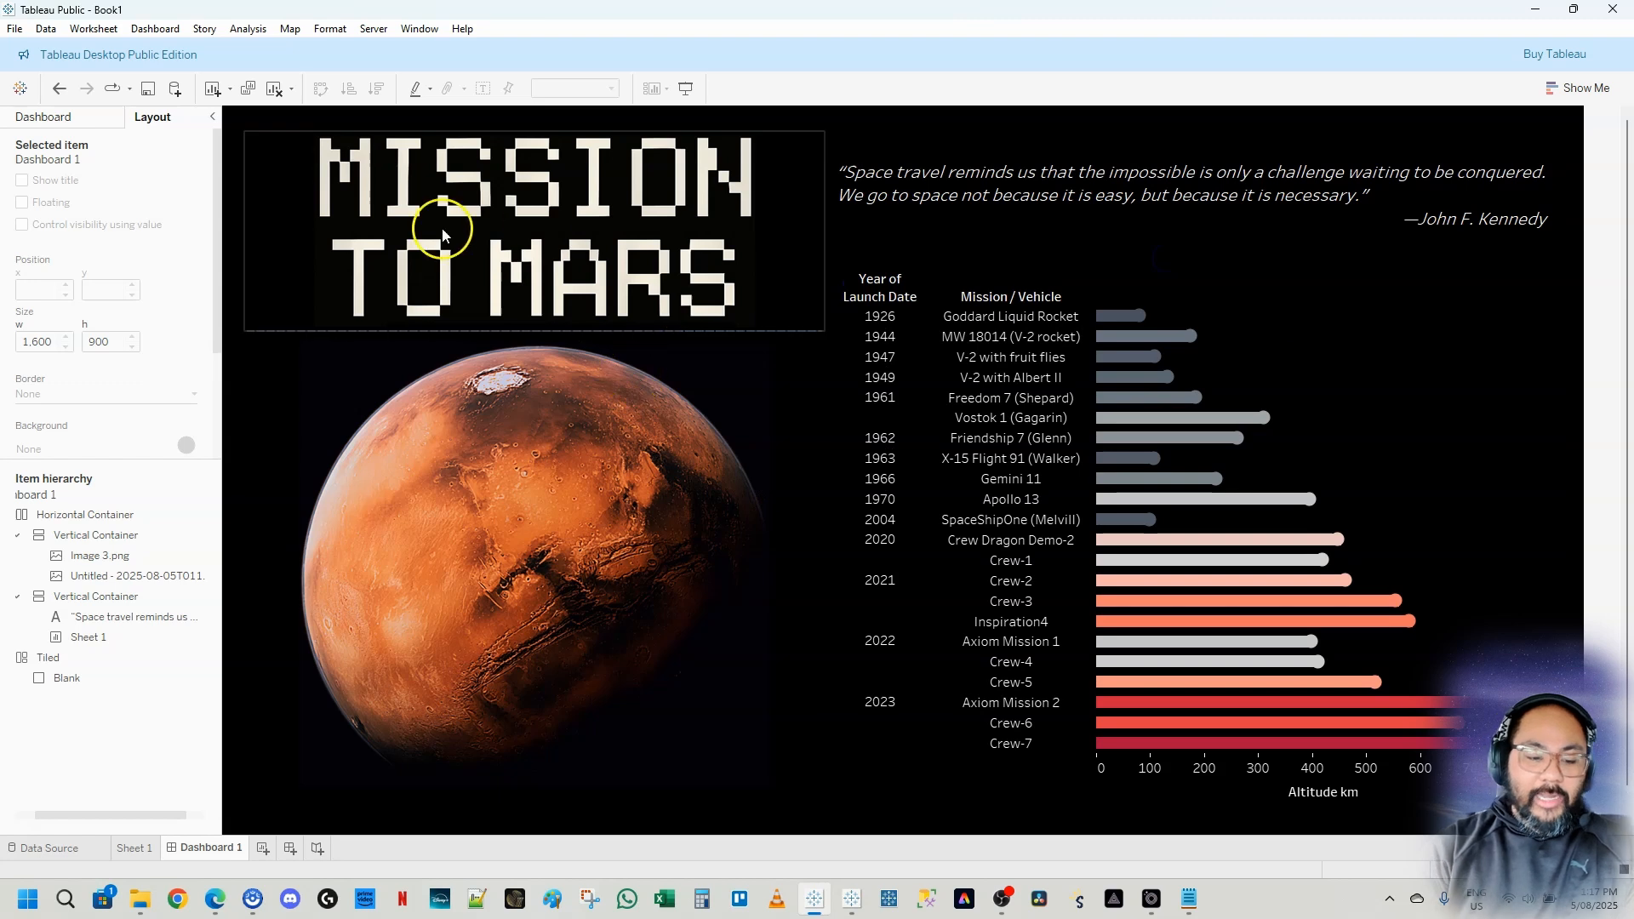
click(477, 211)
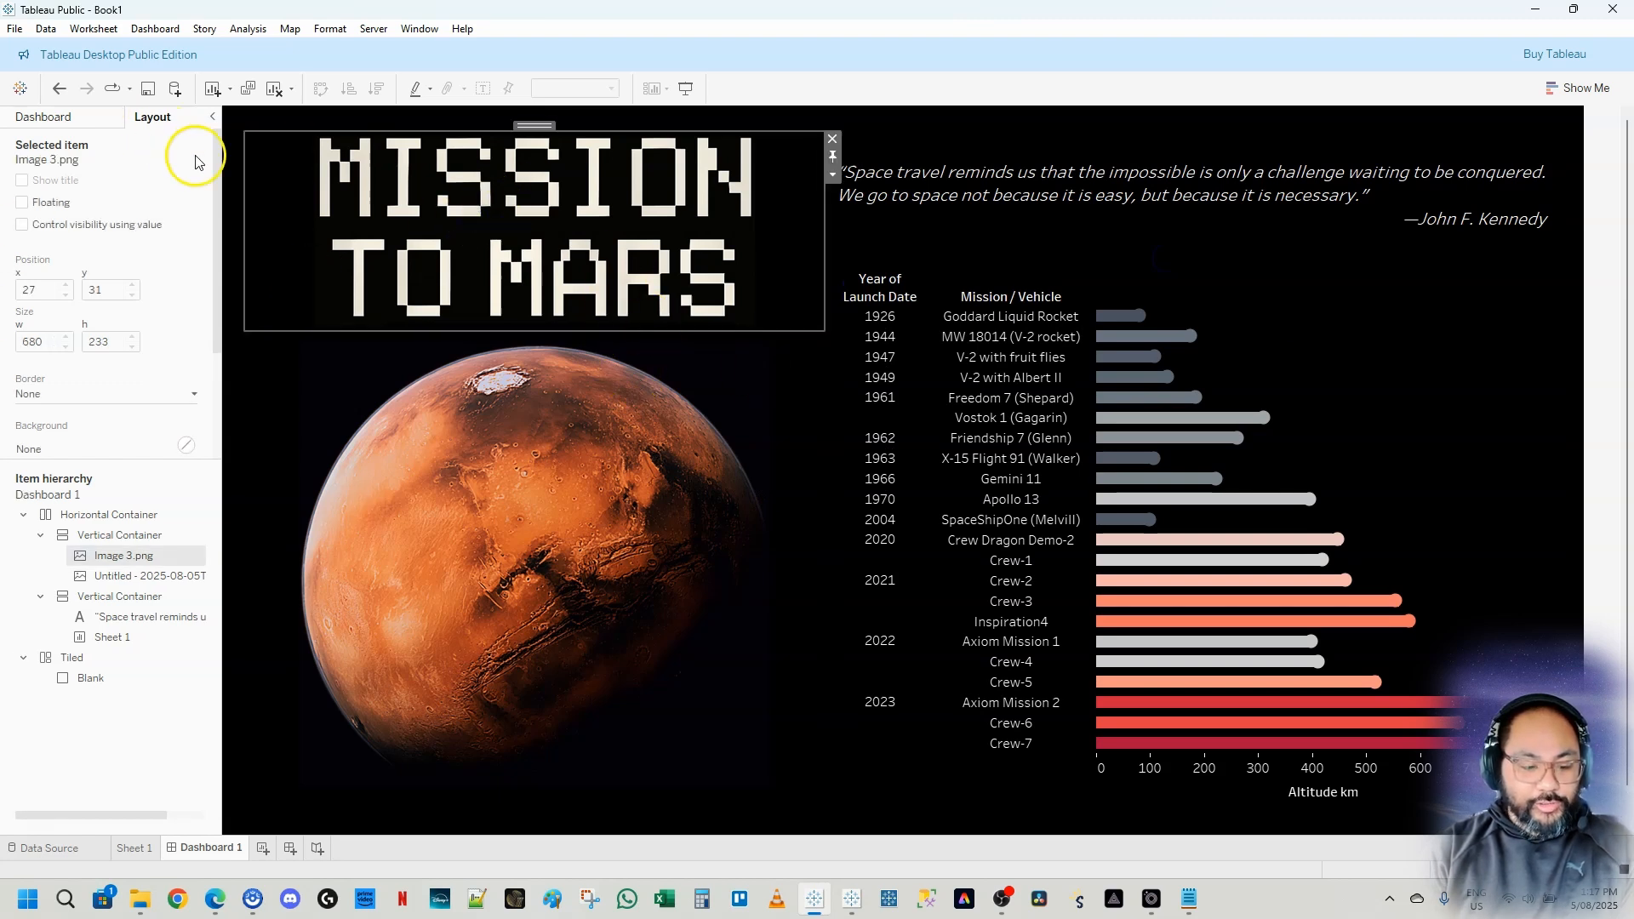
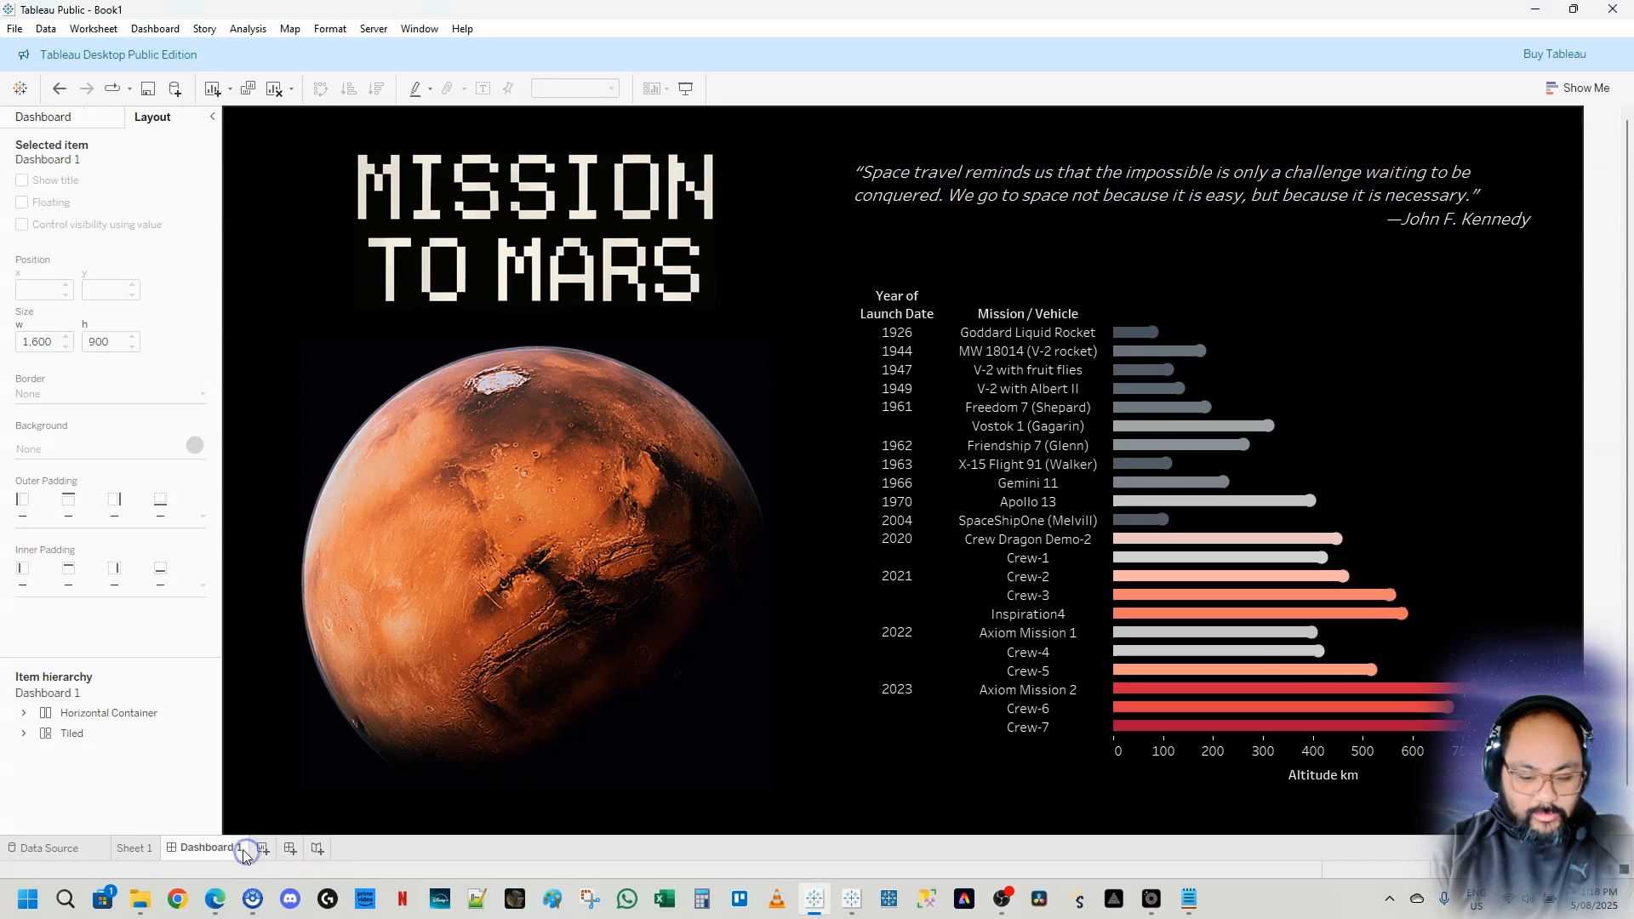
Adjust the circle mark size on Sheet 1's lollipop heads, checking the result on the dashboard each time
mouse_move(1195, 356)
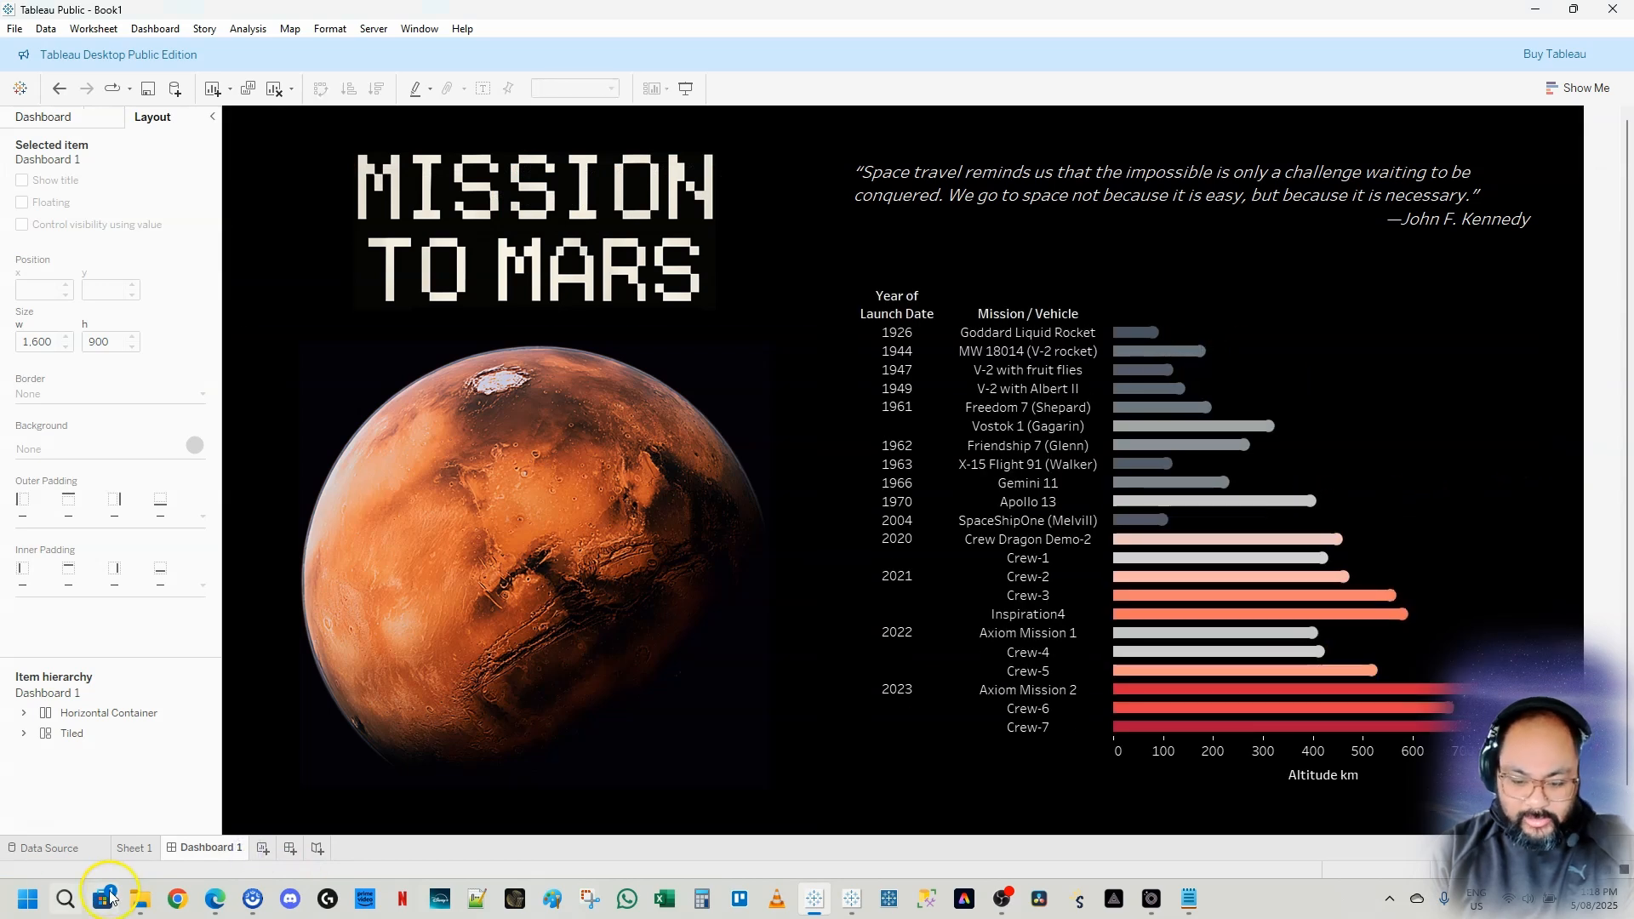
click(135, 847)
click(292, 385)
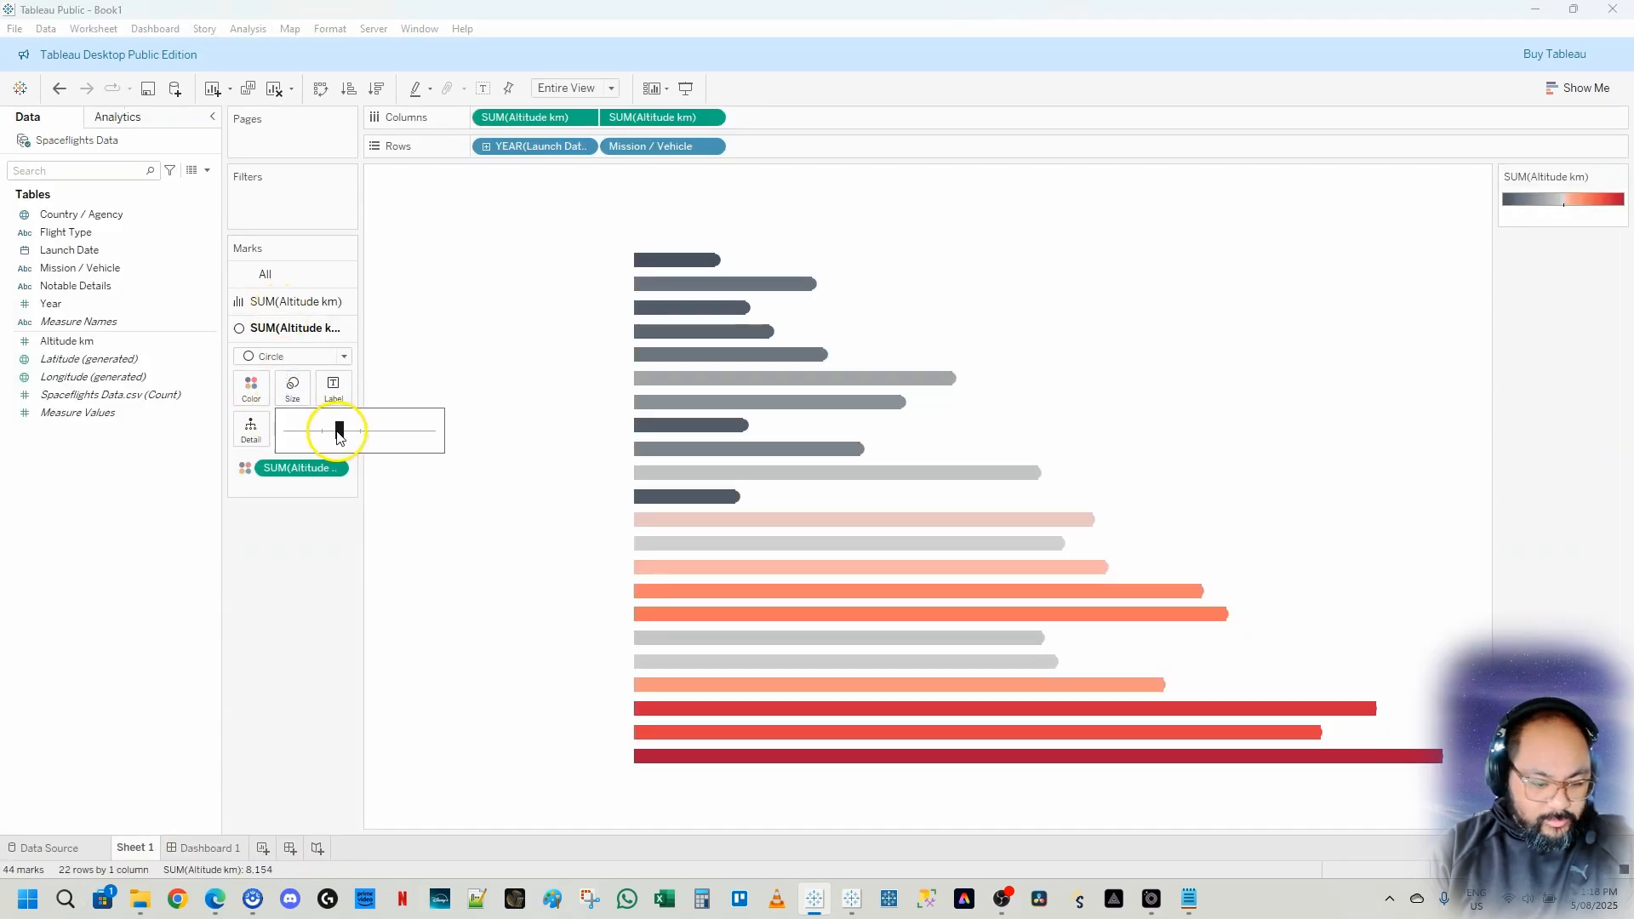
click(337, 428)
click(212, 848)
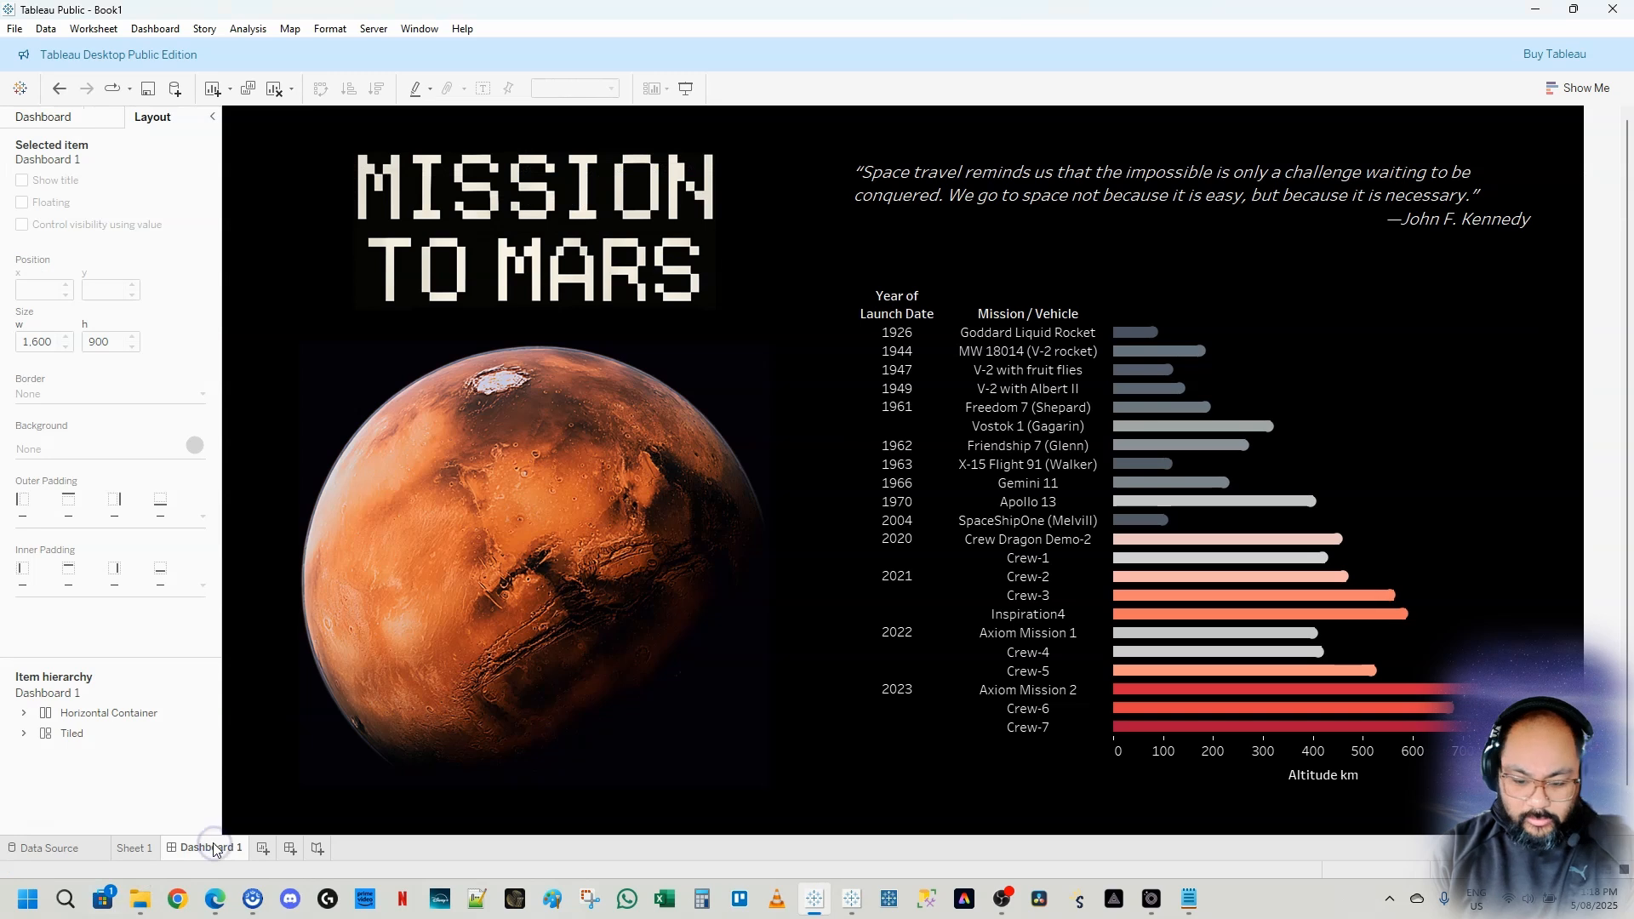
click(136, 848)
click(290, 384)
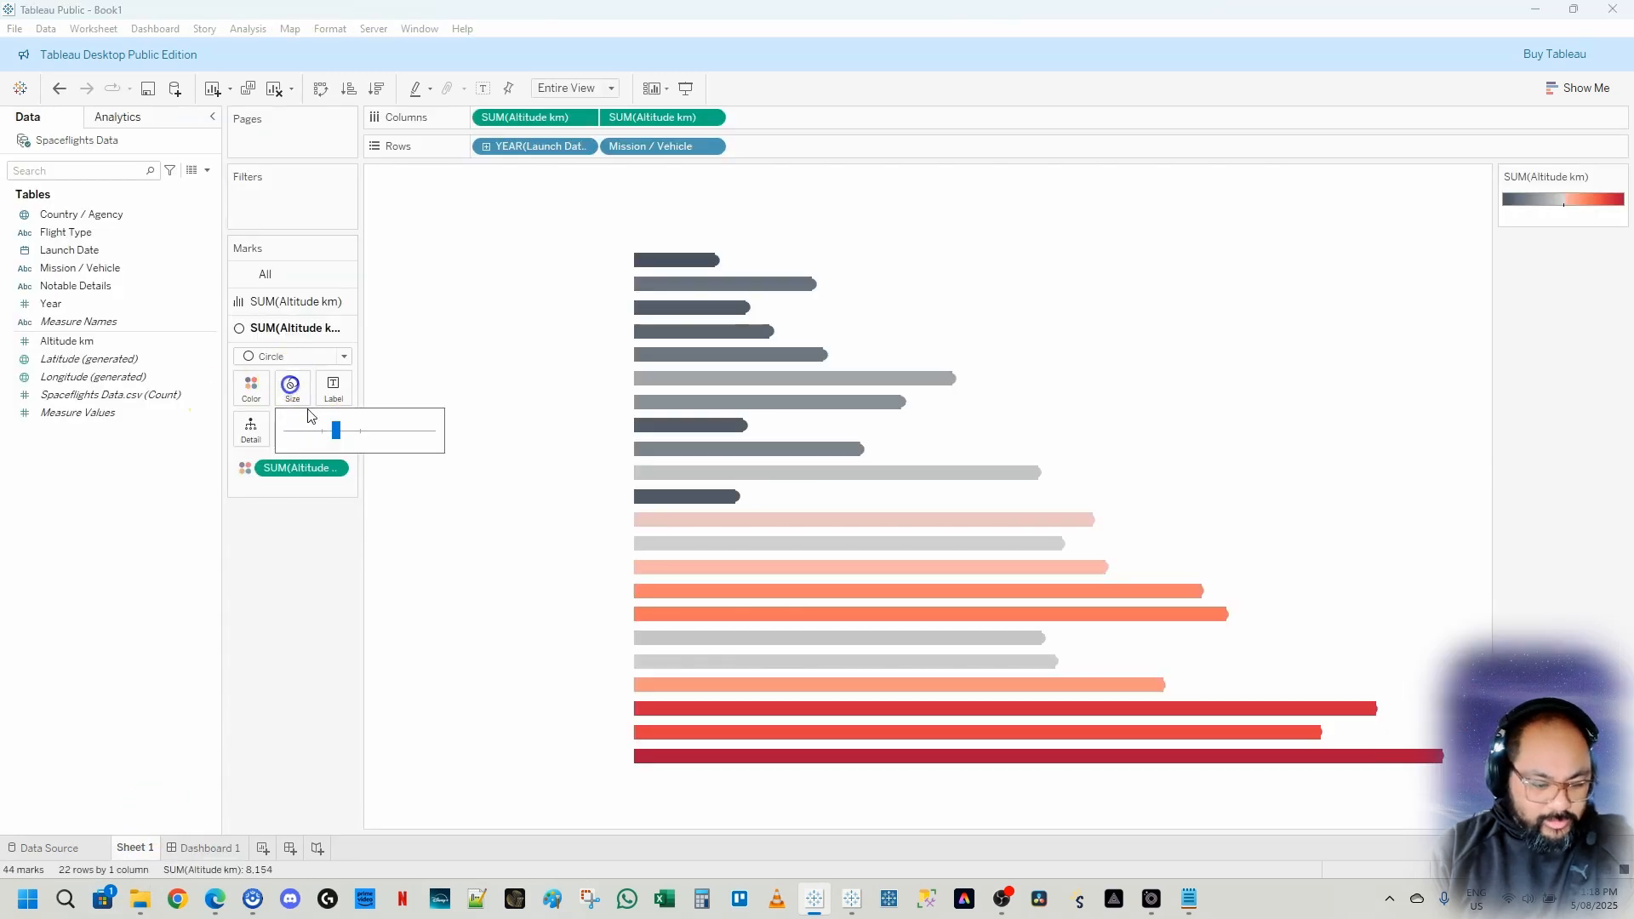
click(195, 848)
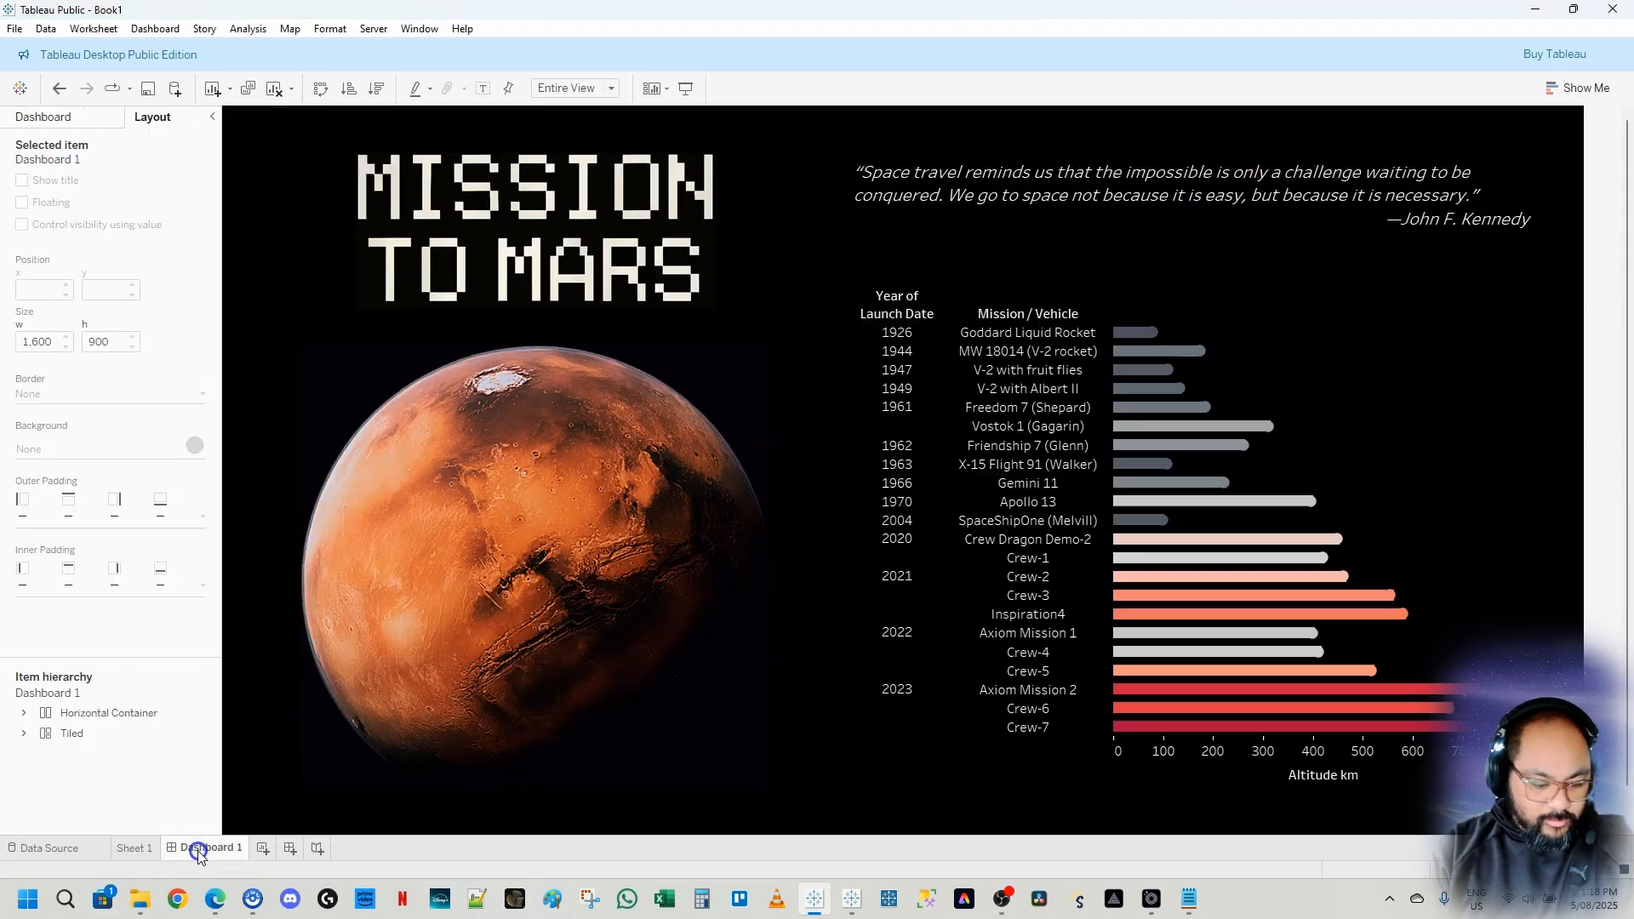
click(150, 841)
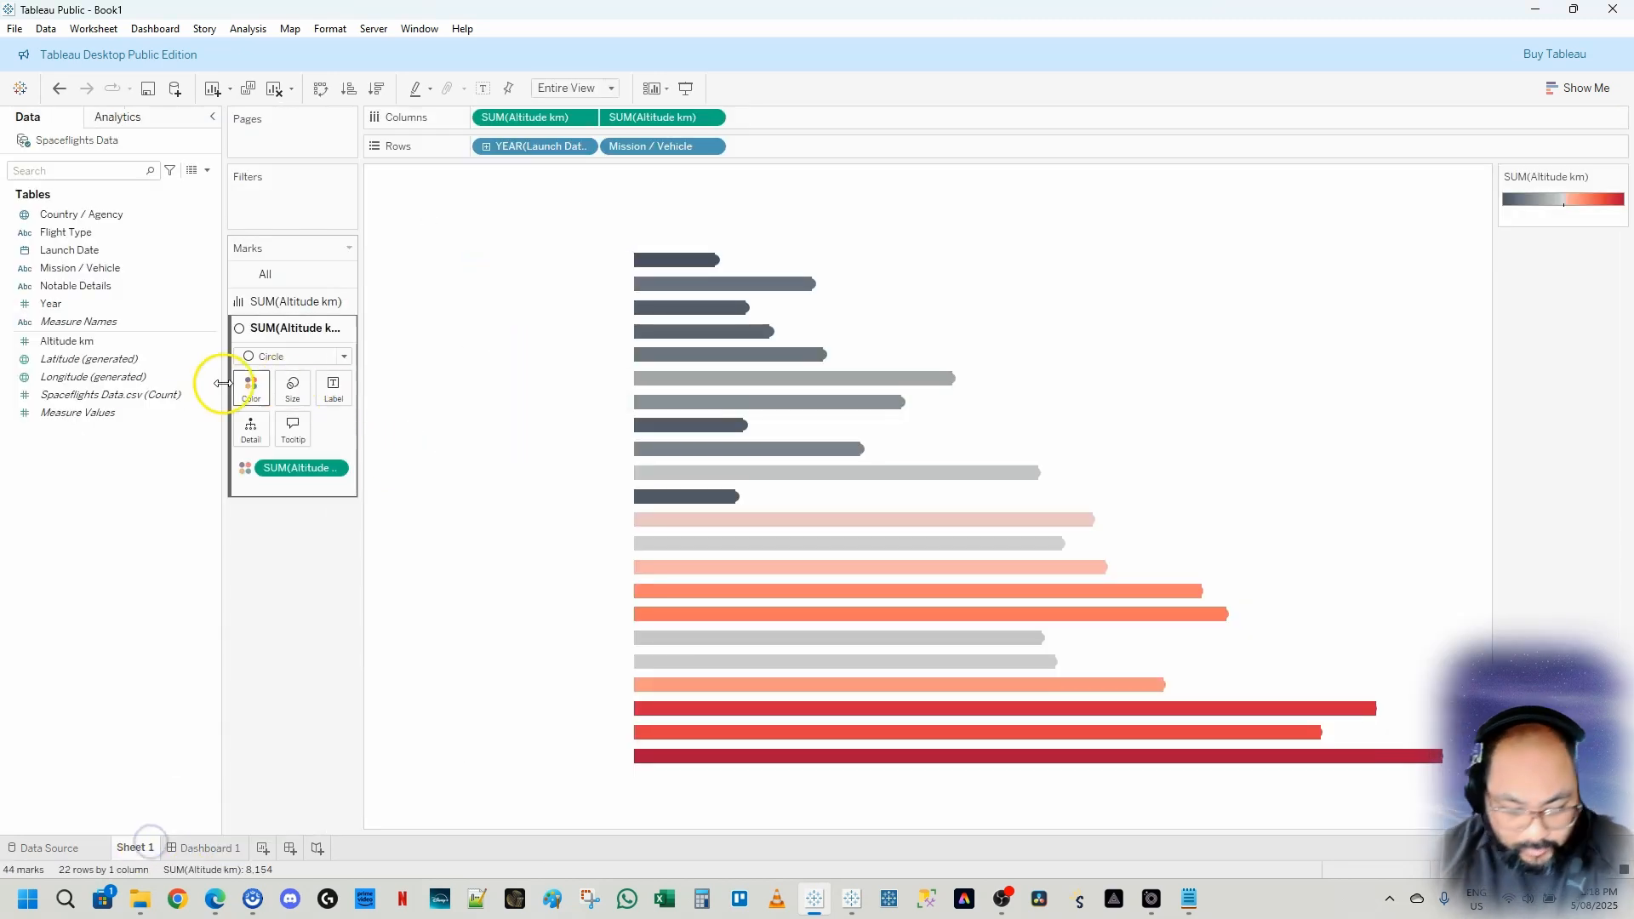
click(292, 387)
click(337, 432)
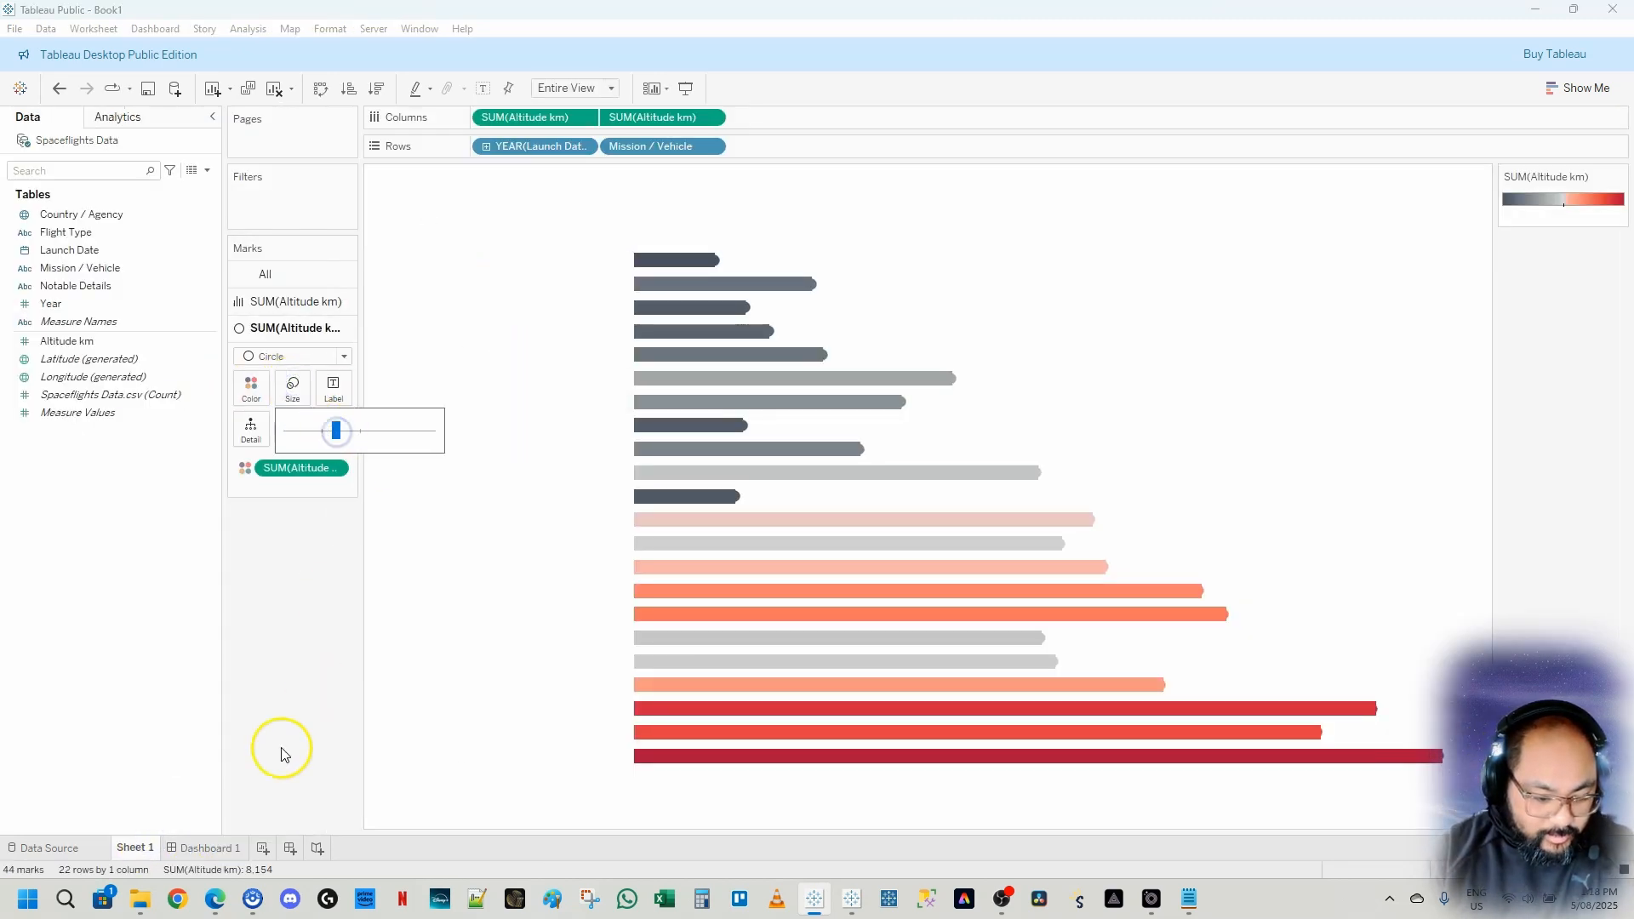
click(213, 848)
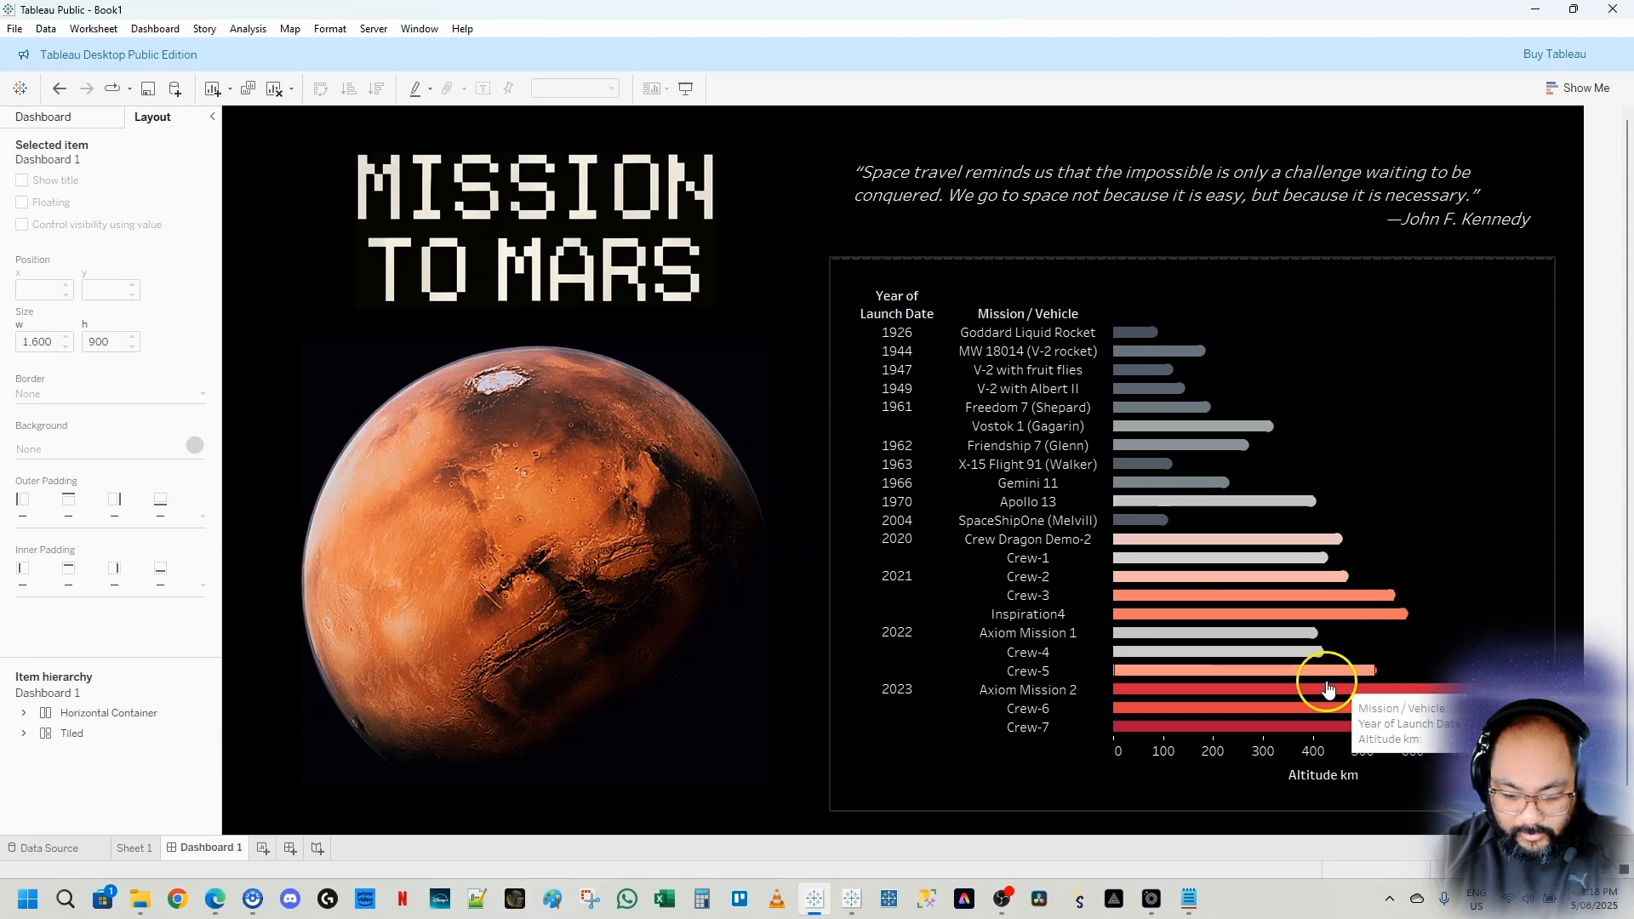
click(133, 848)
click(292, 387)
click(338, 433)
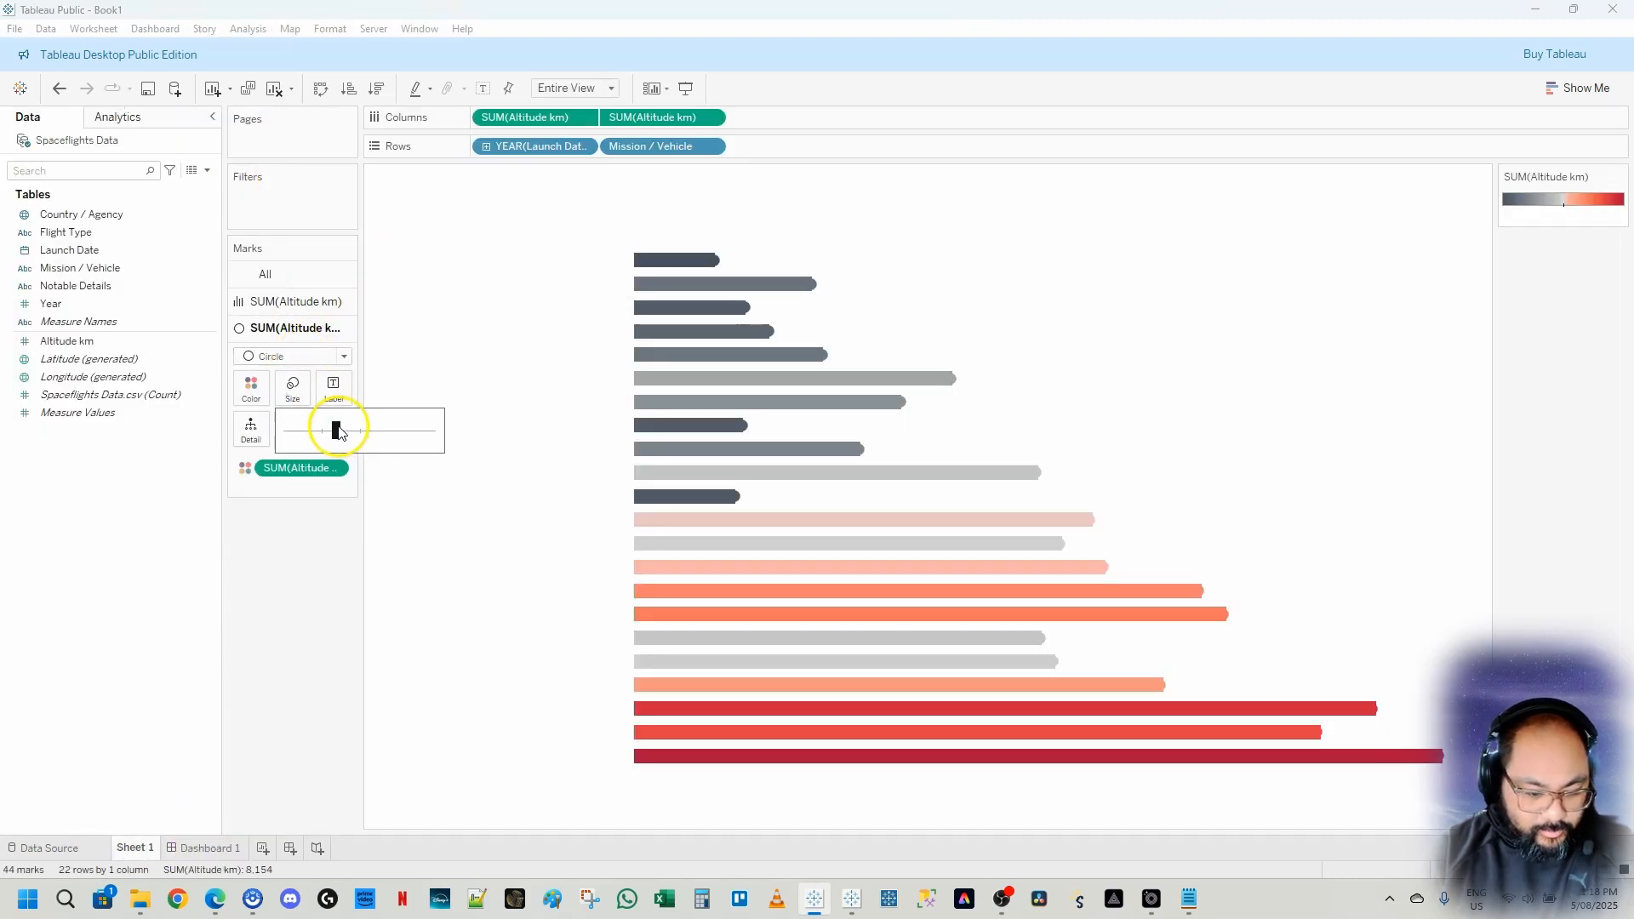
click(214, 848)
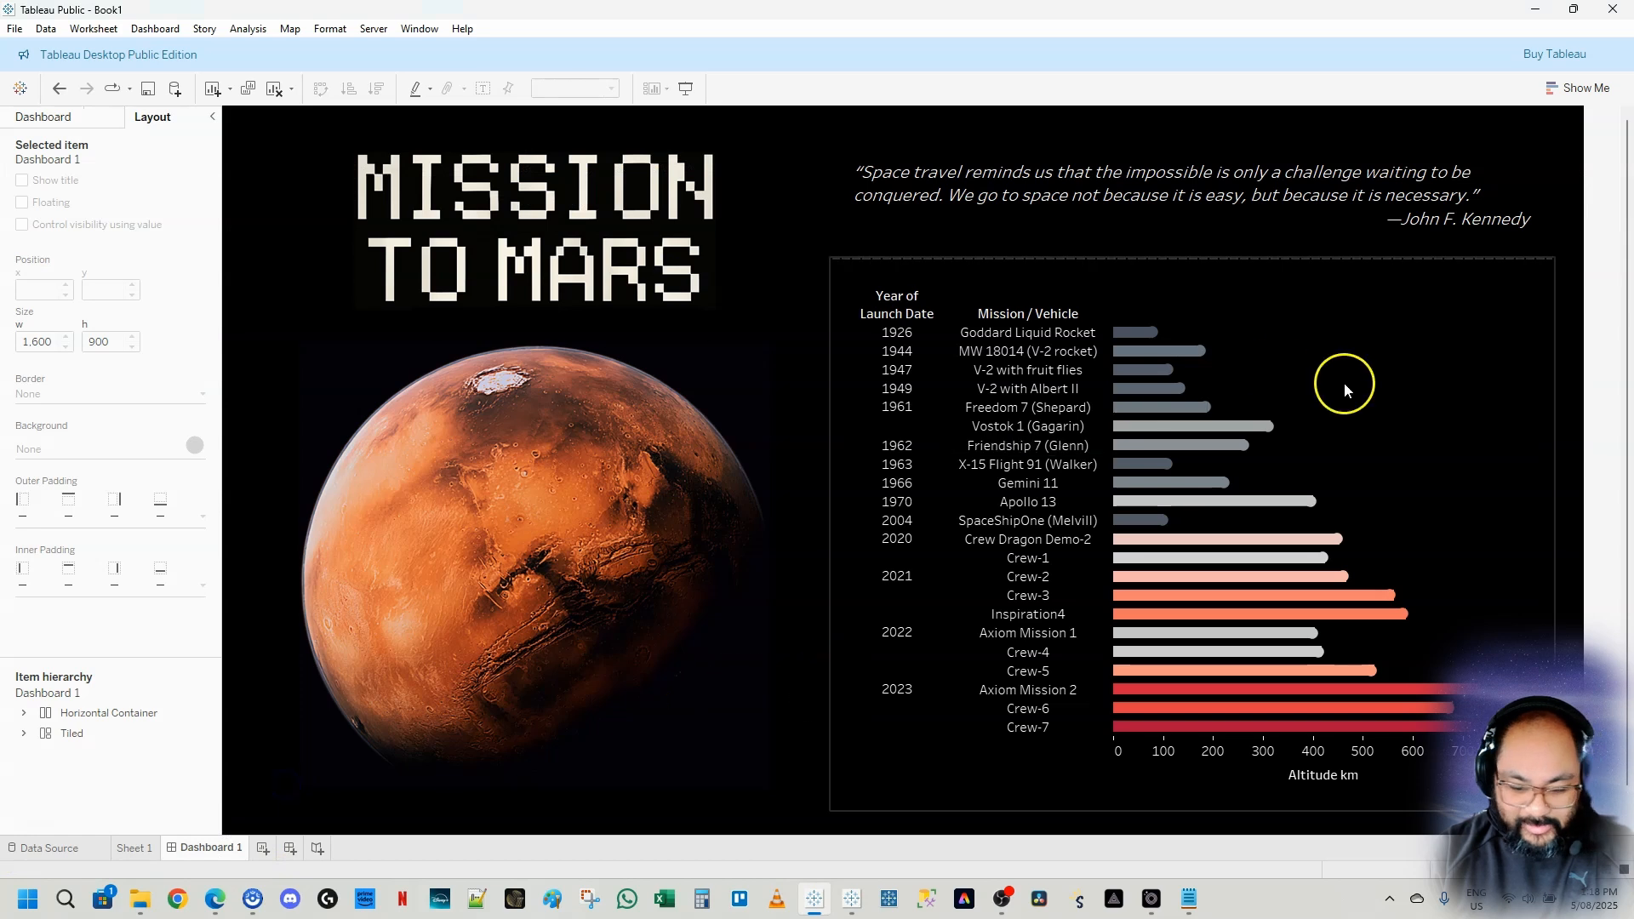
Save the workbook as Mission to Mars Tutorial in the 16_Mission to Mars folder
click(1514, 638)
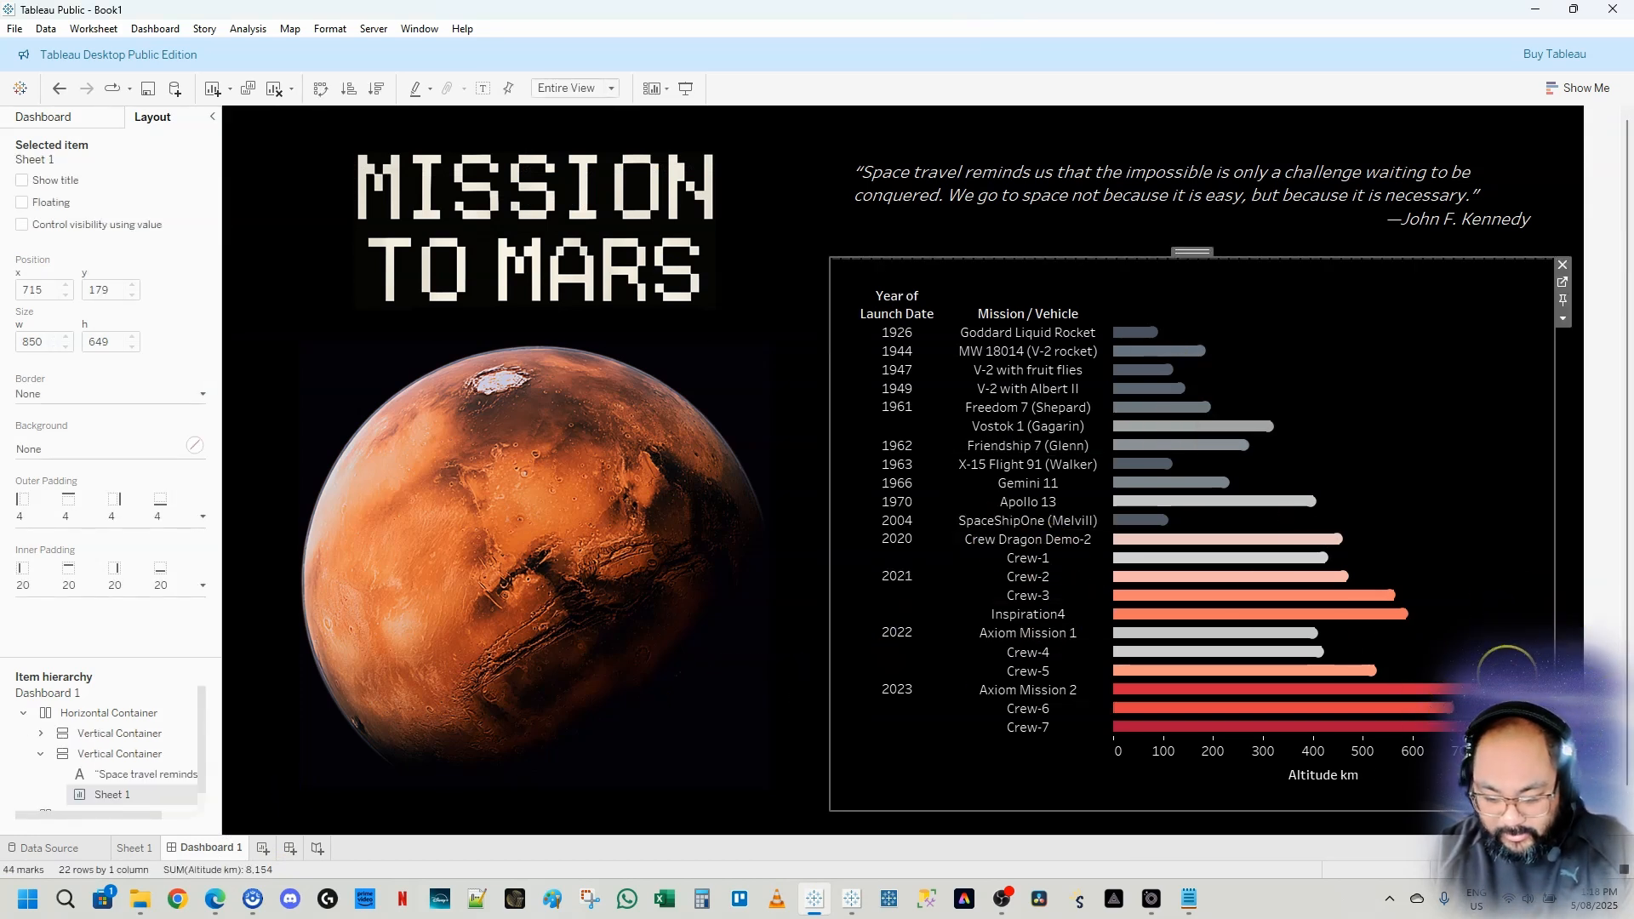
click(1597, 441)
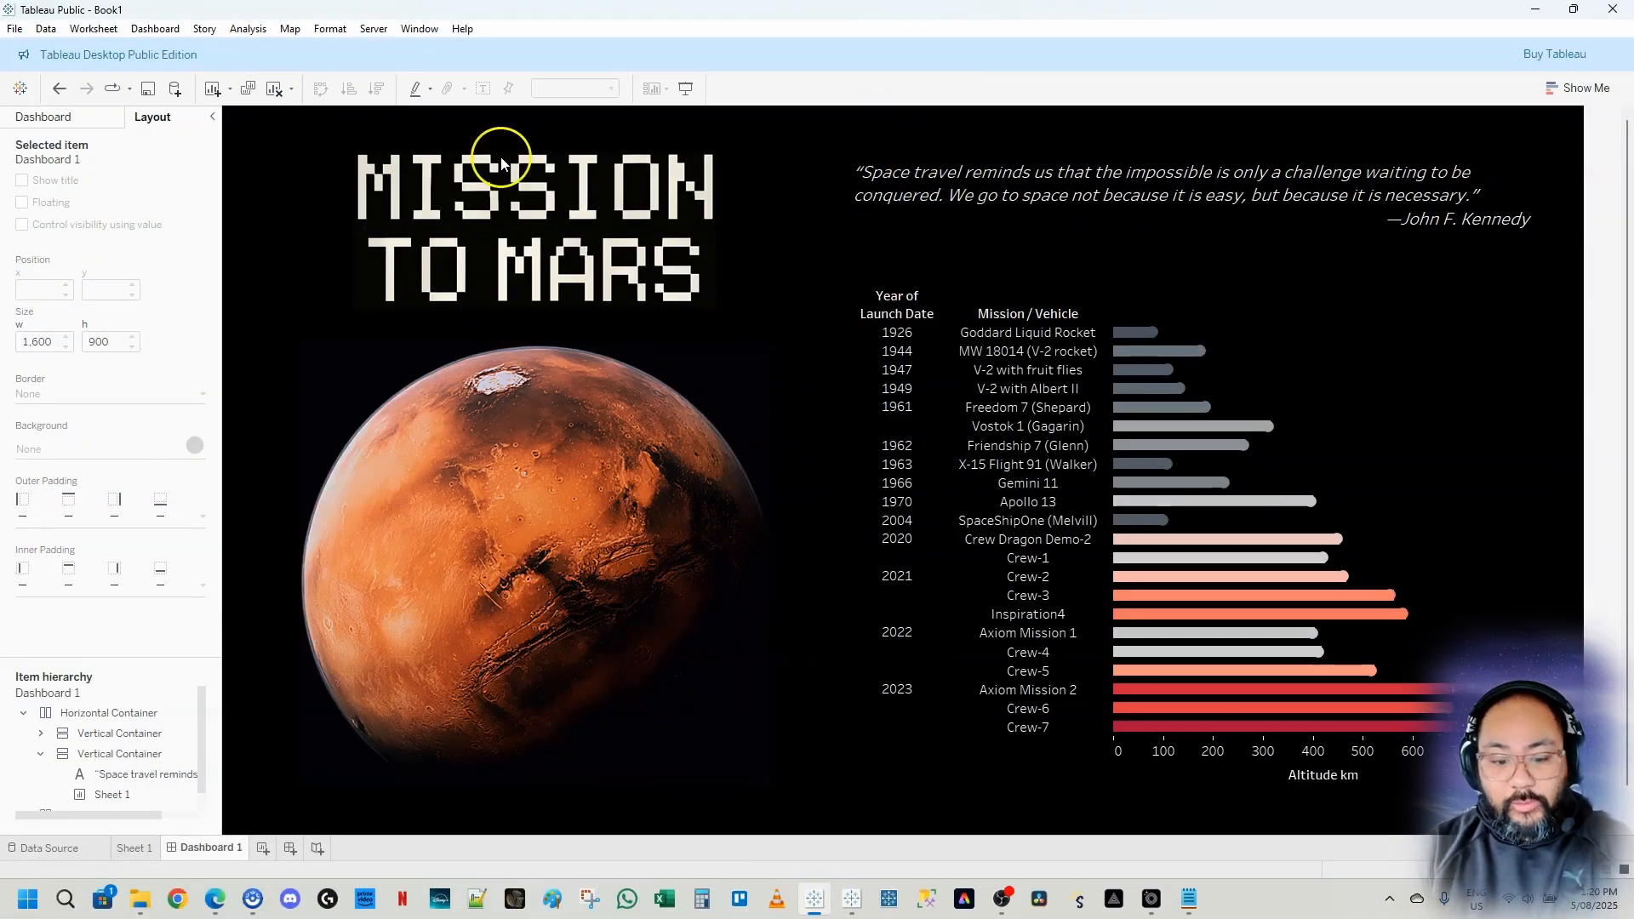
click(13, 29)
click(14, 29)
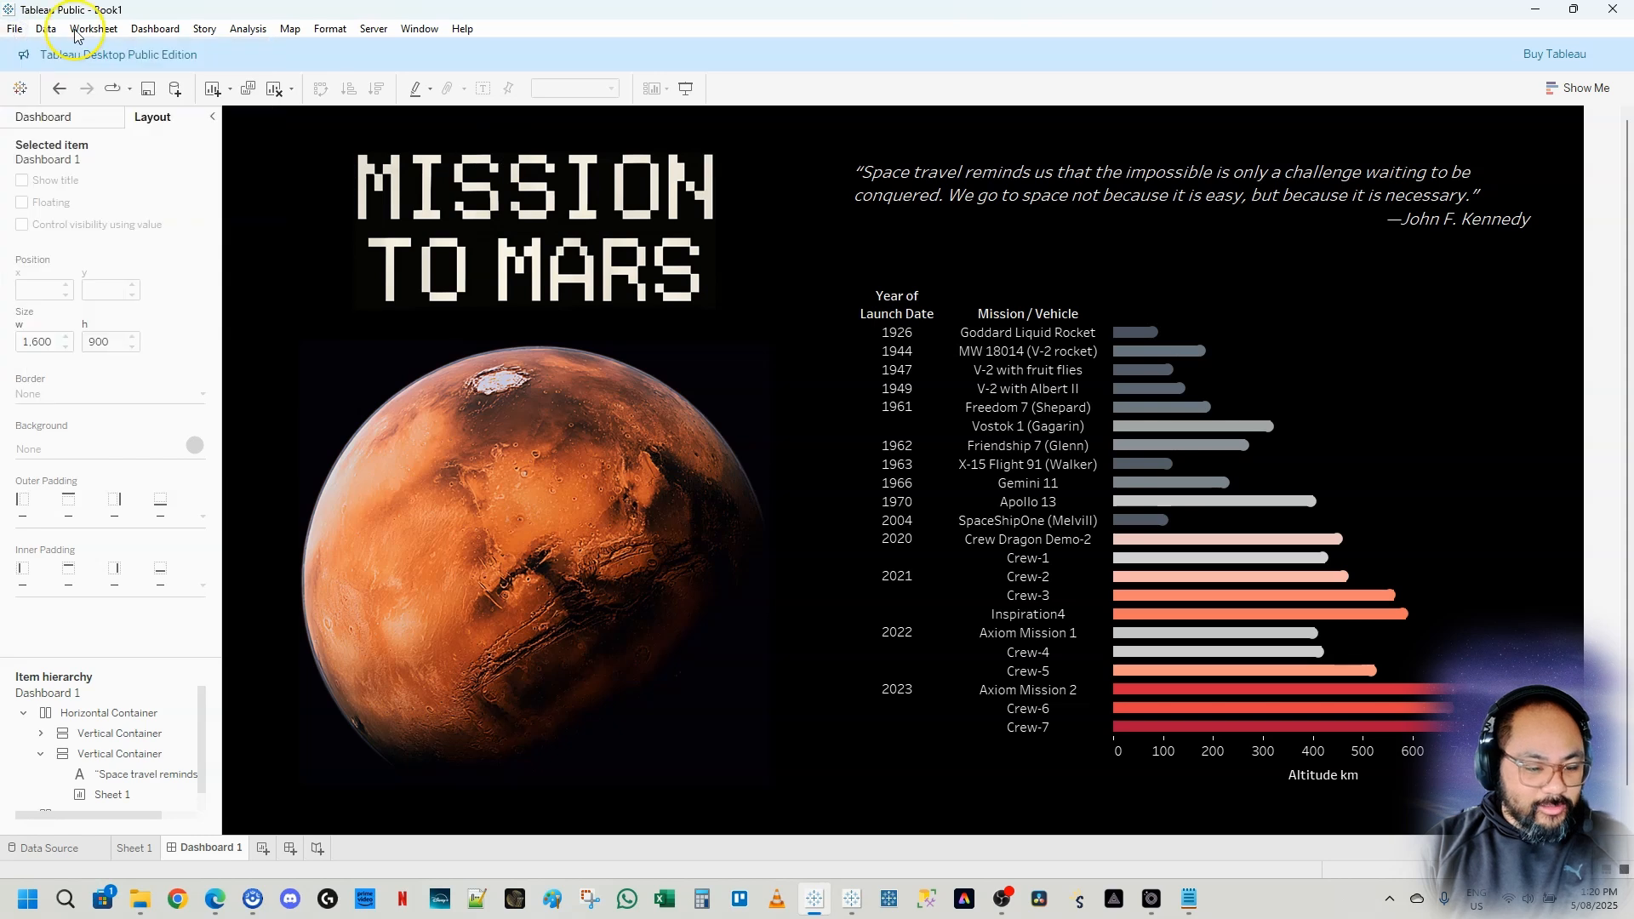
click(13, 29)
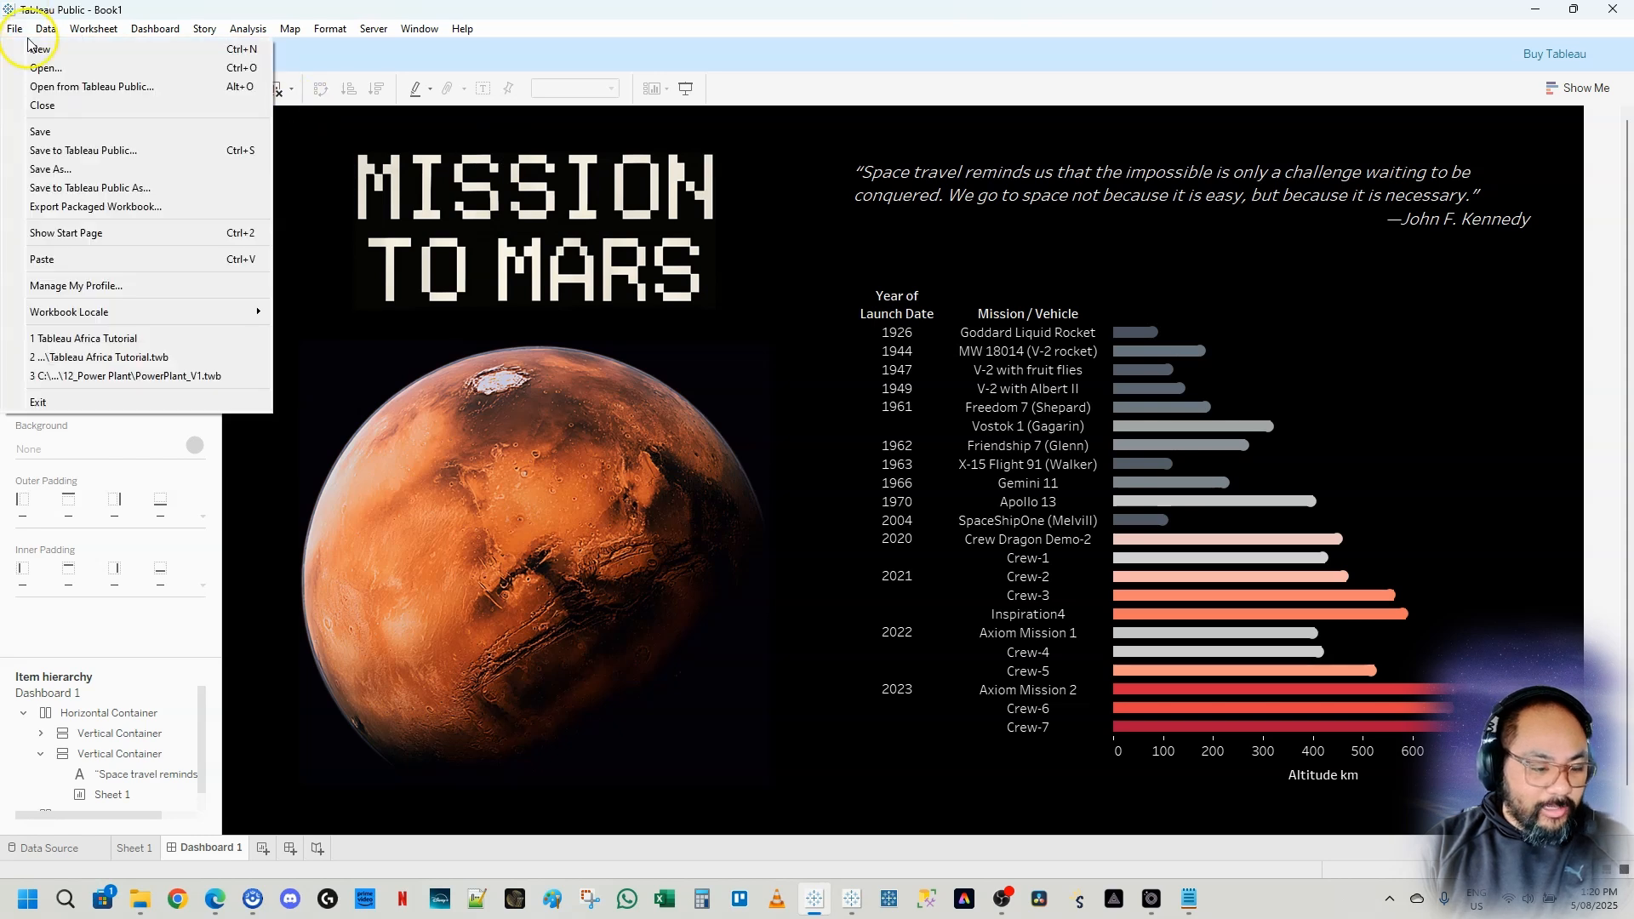
click(70, 171)
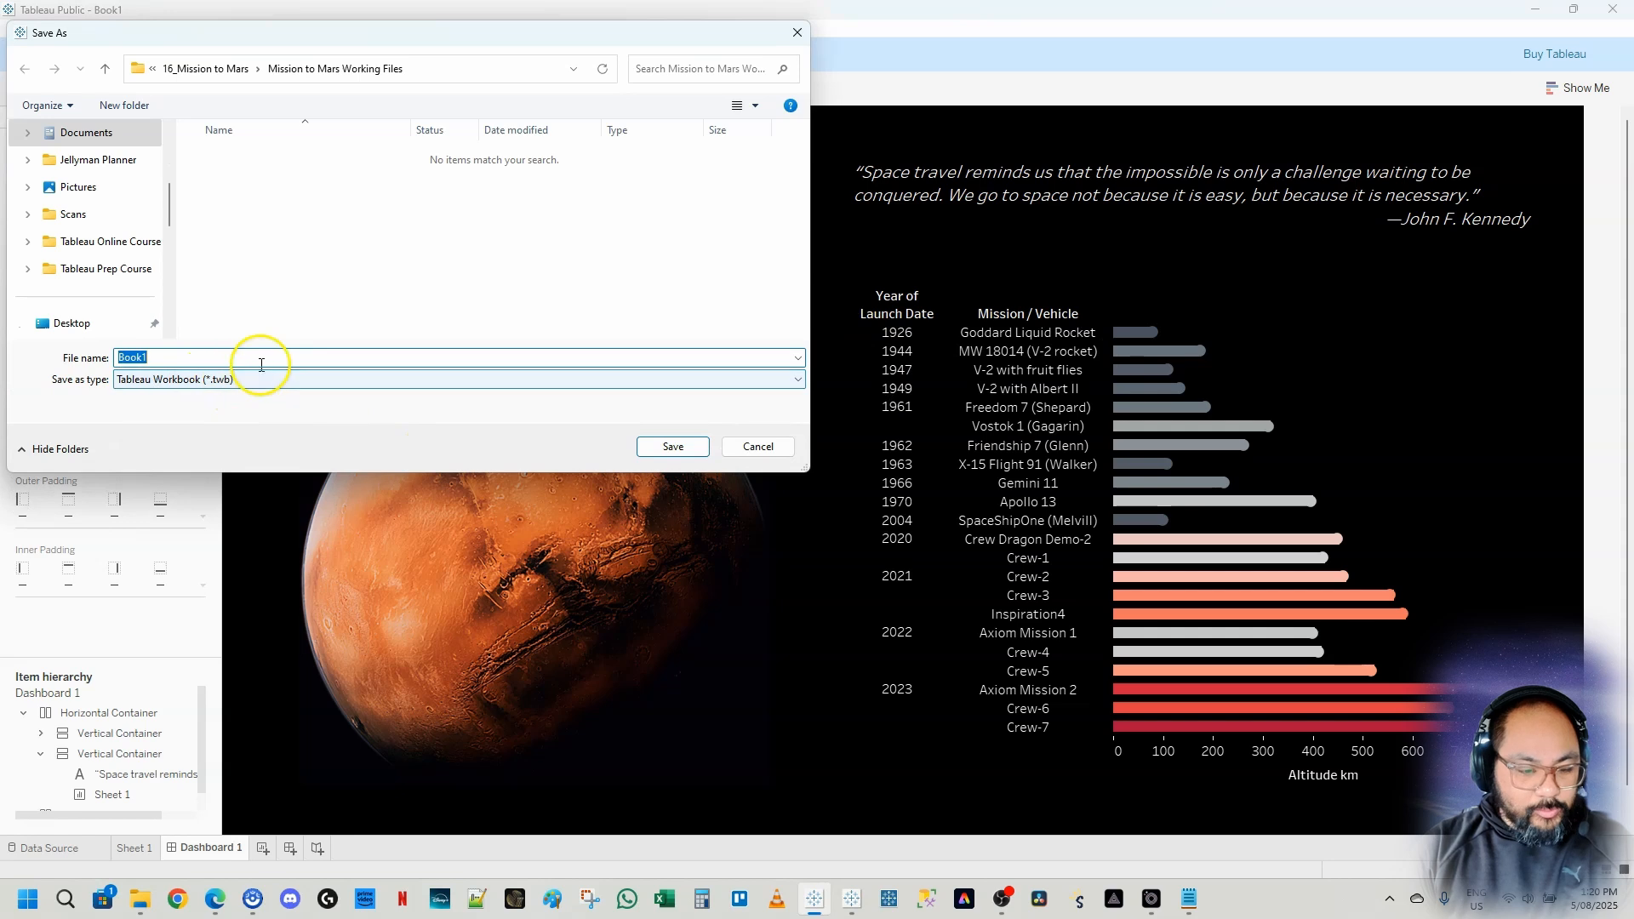
click(226, 75)
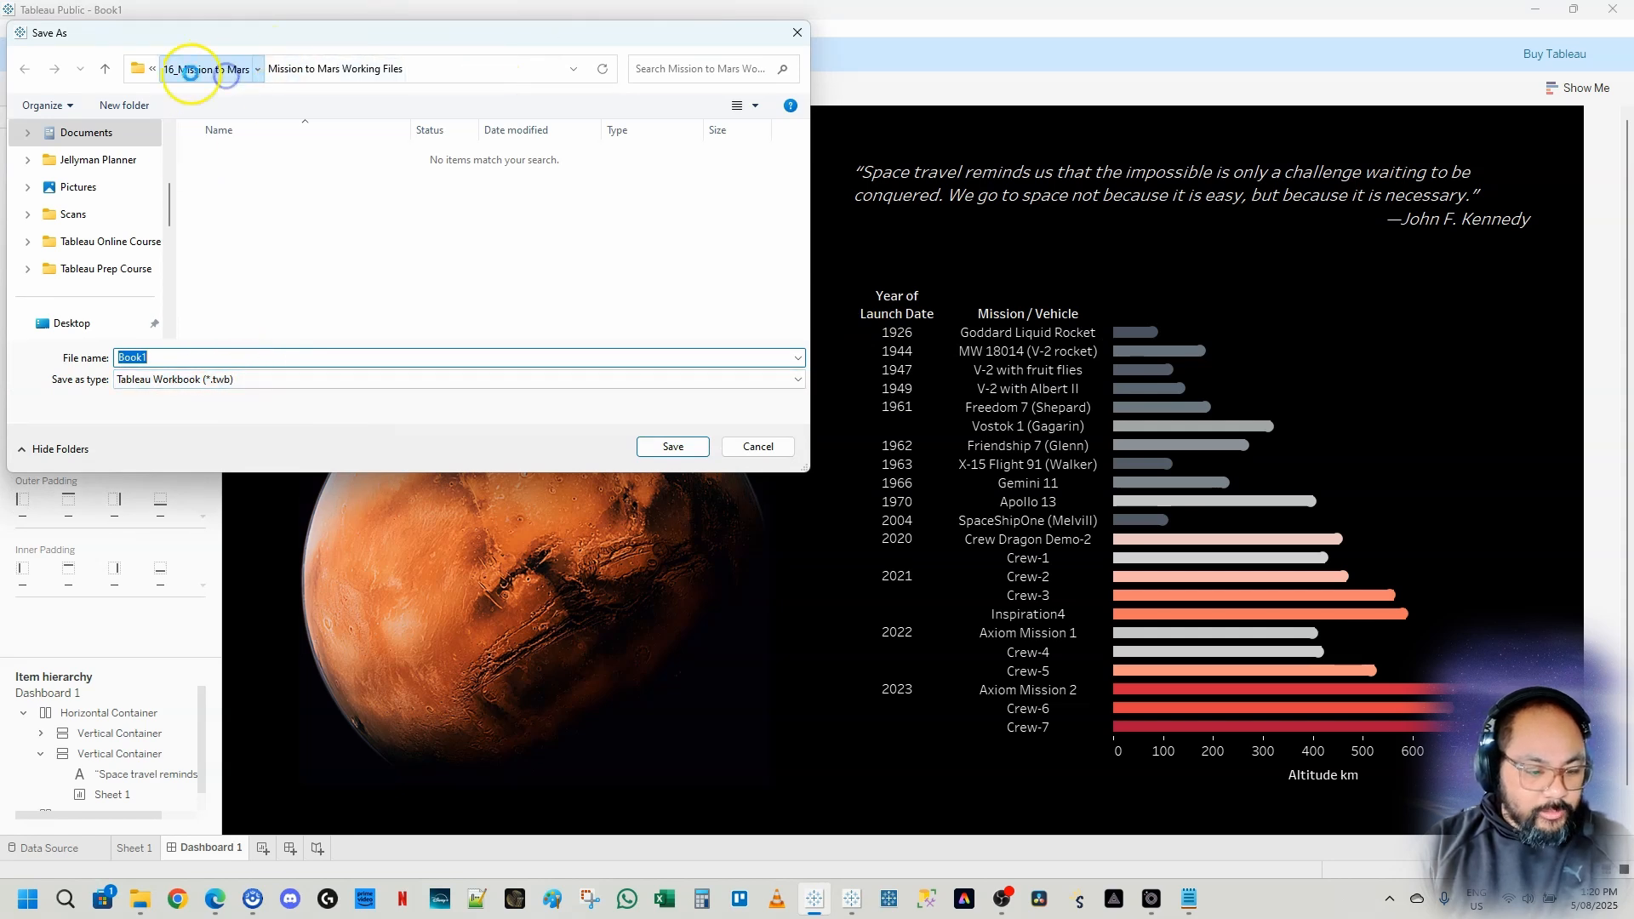
text(Mi)
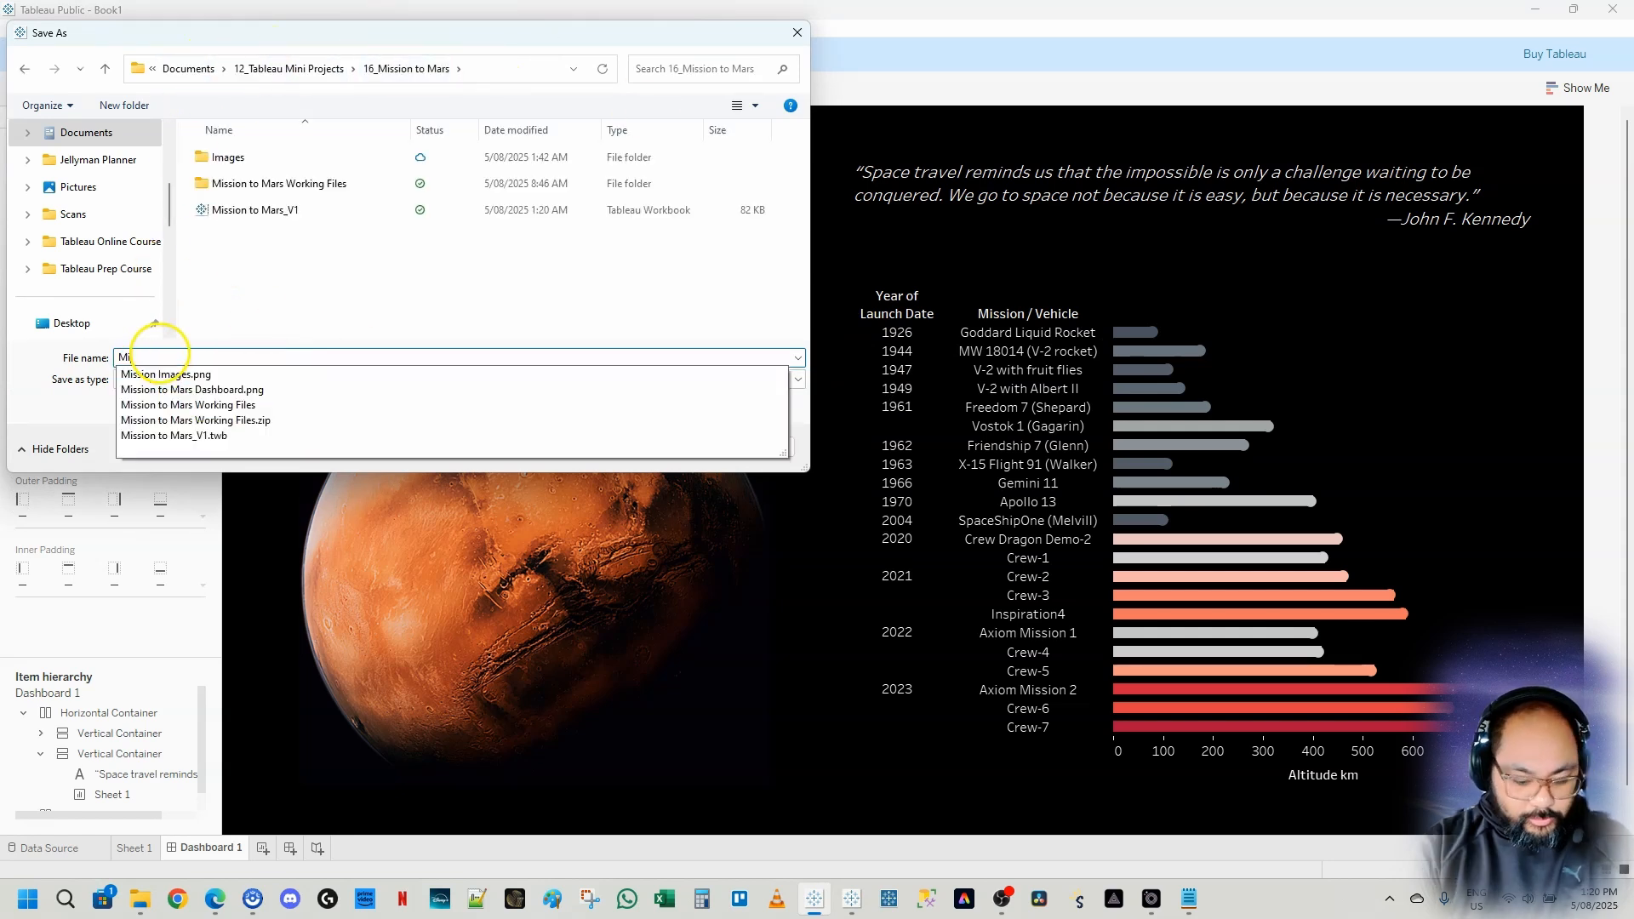
text(ssion to Mars Tutorial)
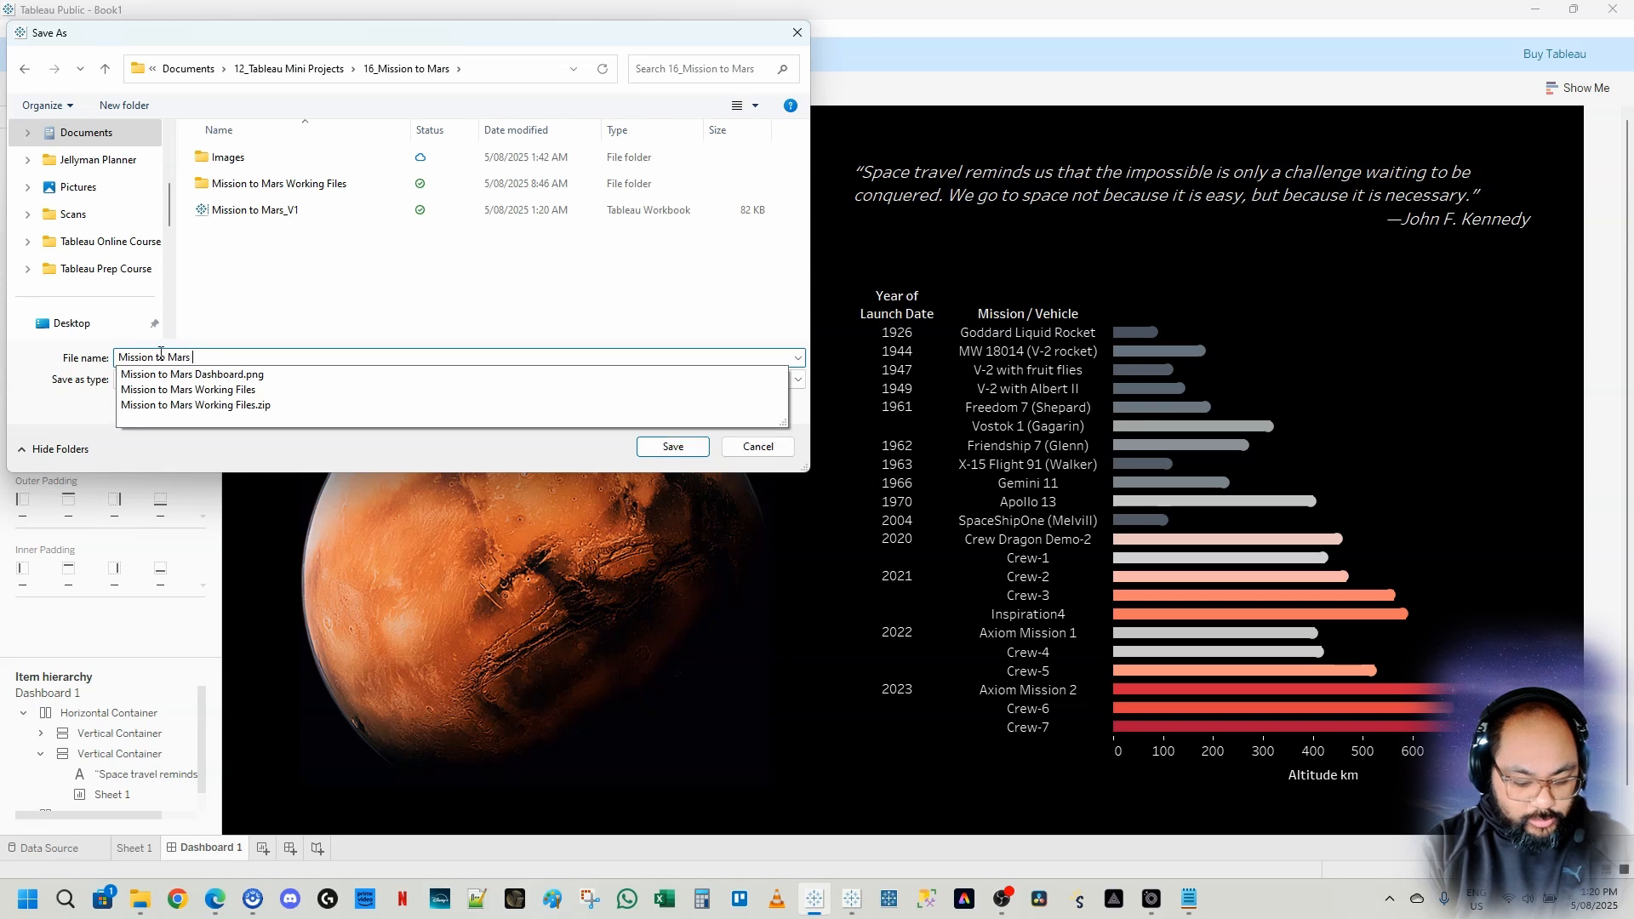
click(673, 446)
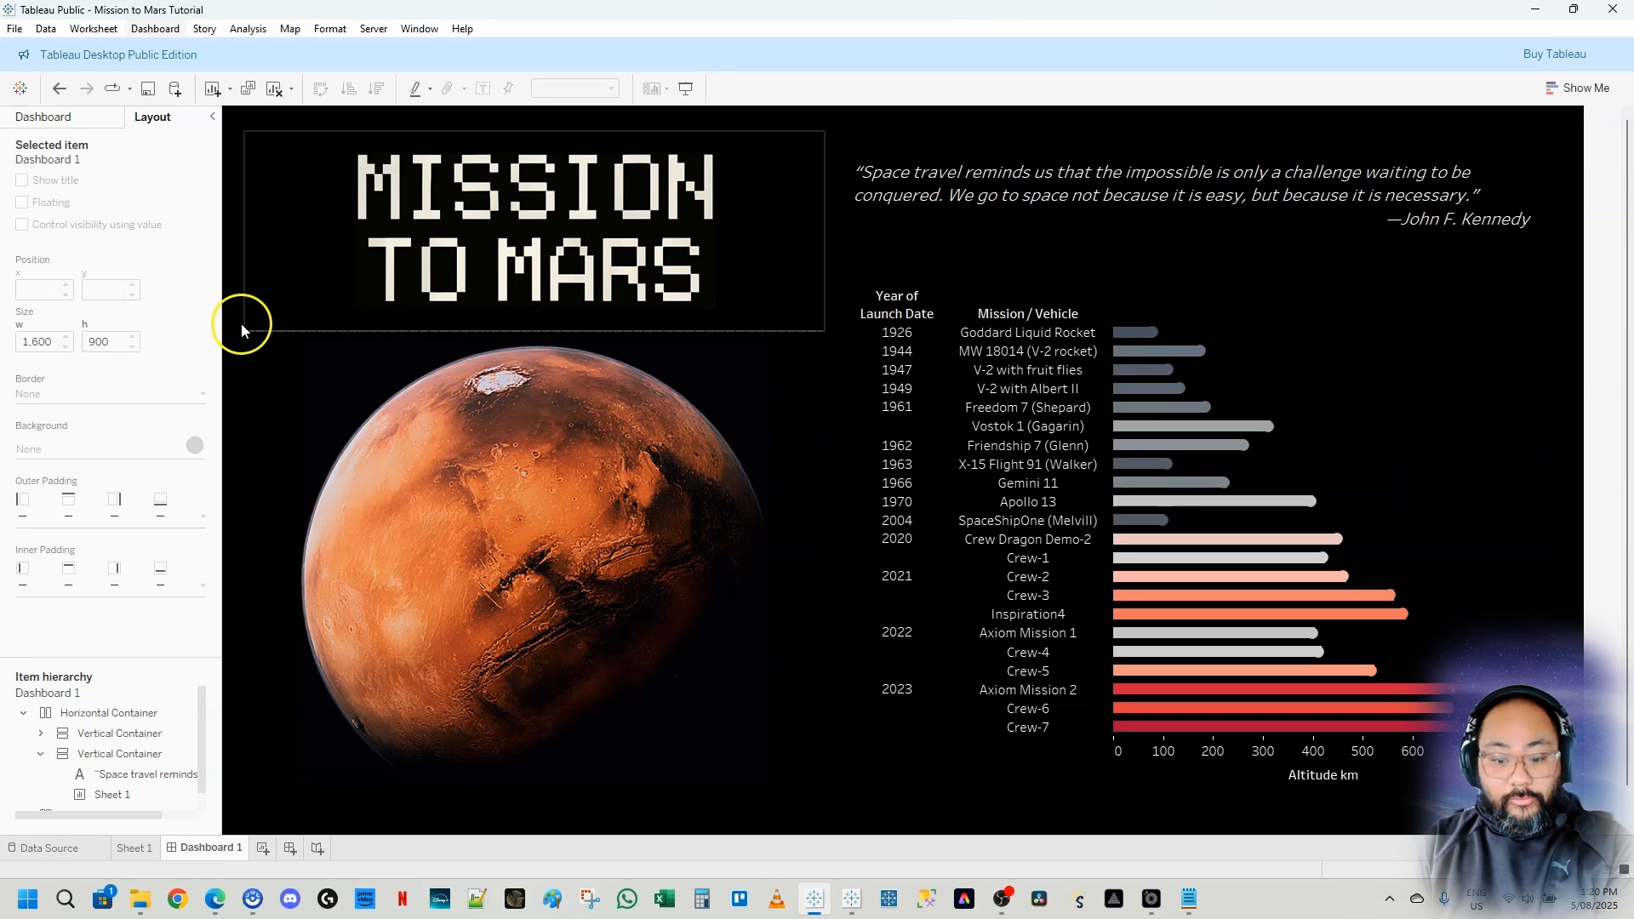
click(15, 28)
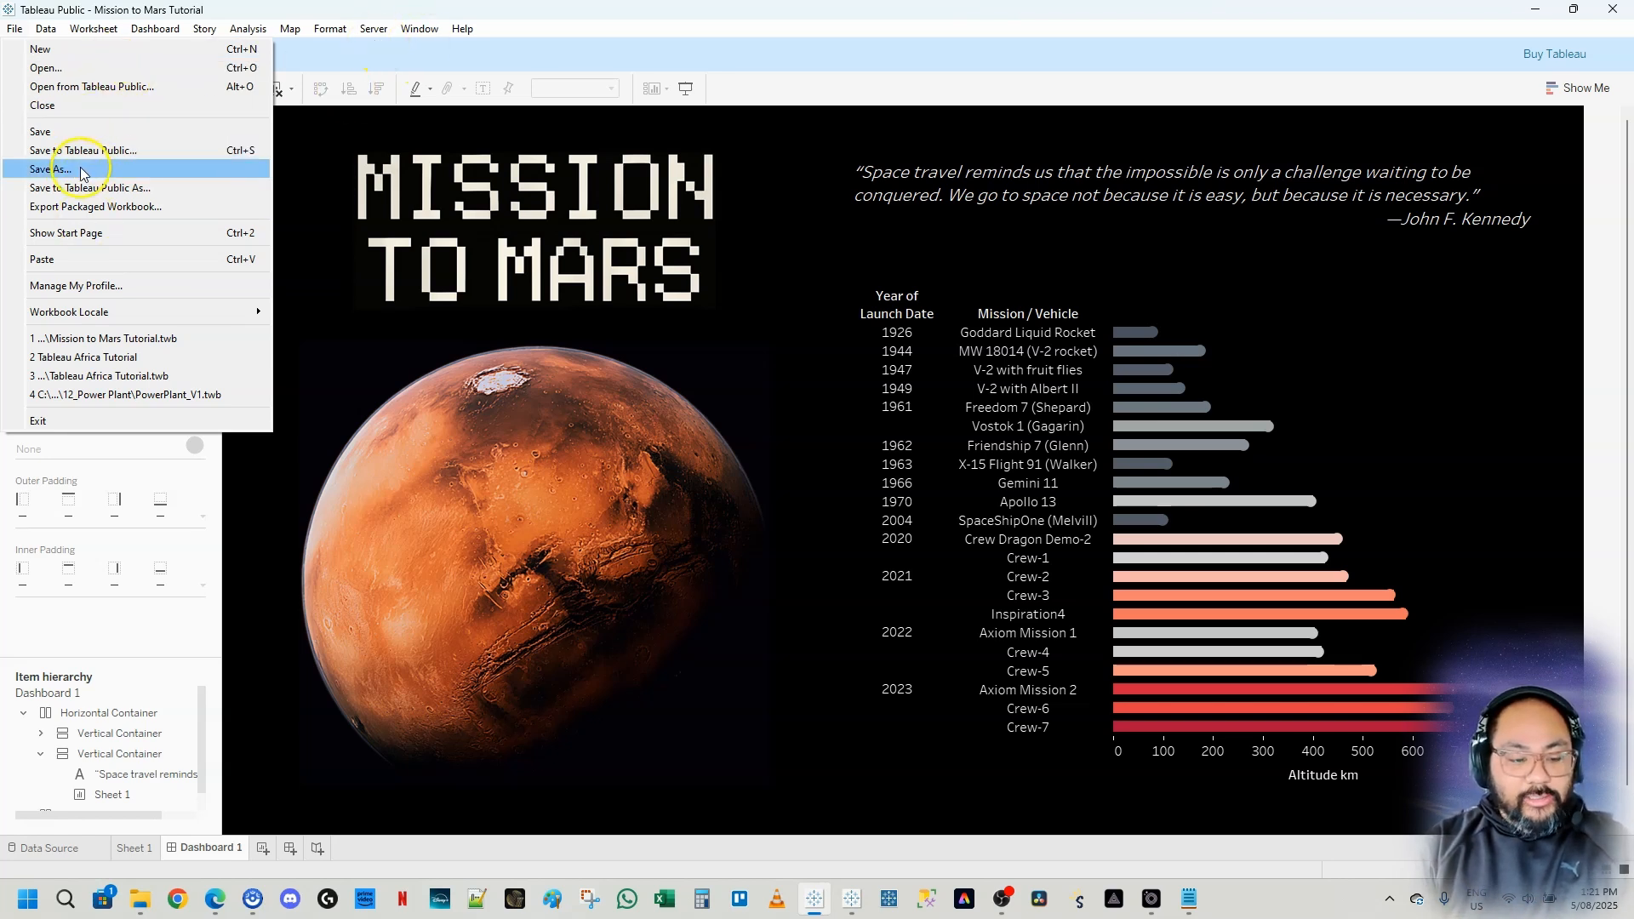
key(Escape)
click(374, 29)
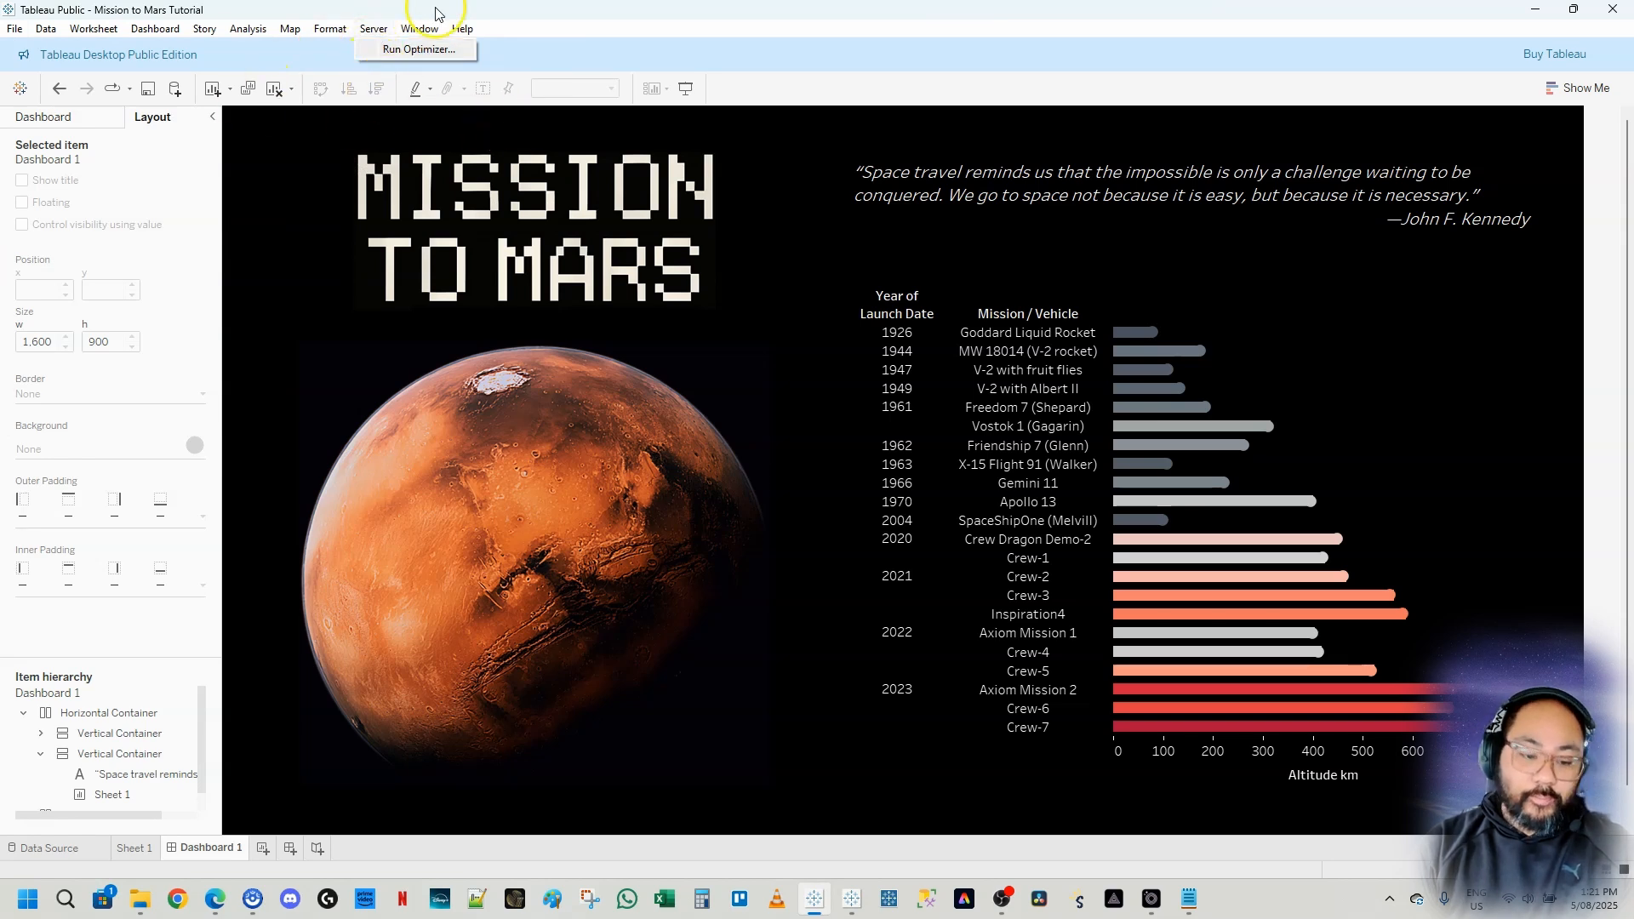
click(339, 64)
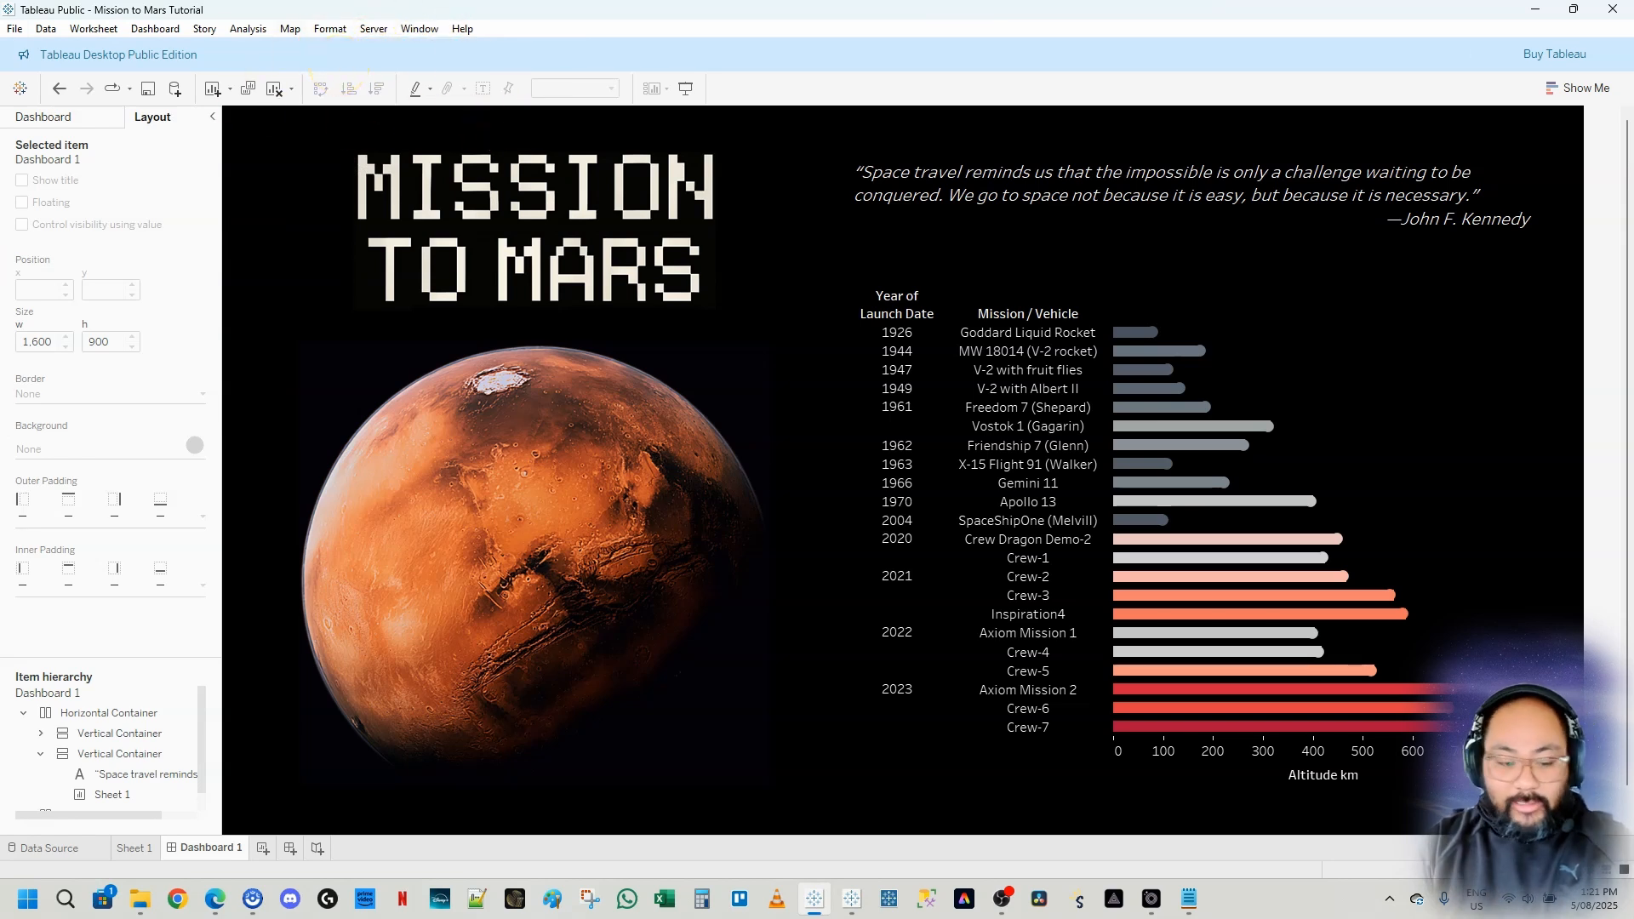
Save the workbook to Tableau Public
click(14, 29)
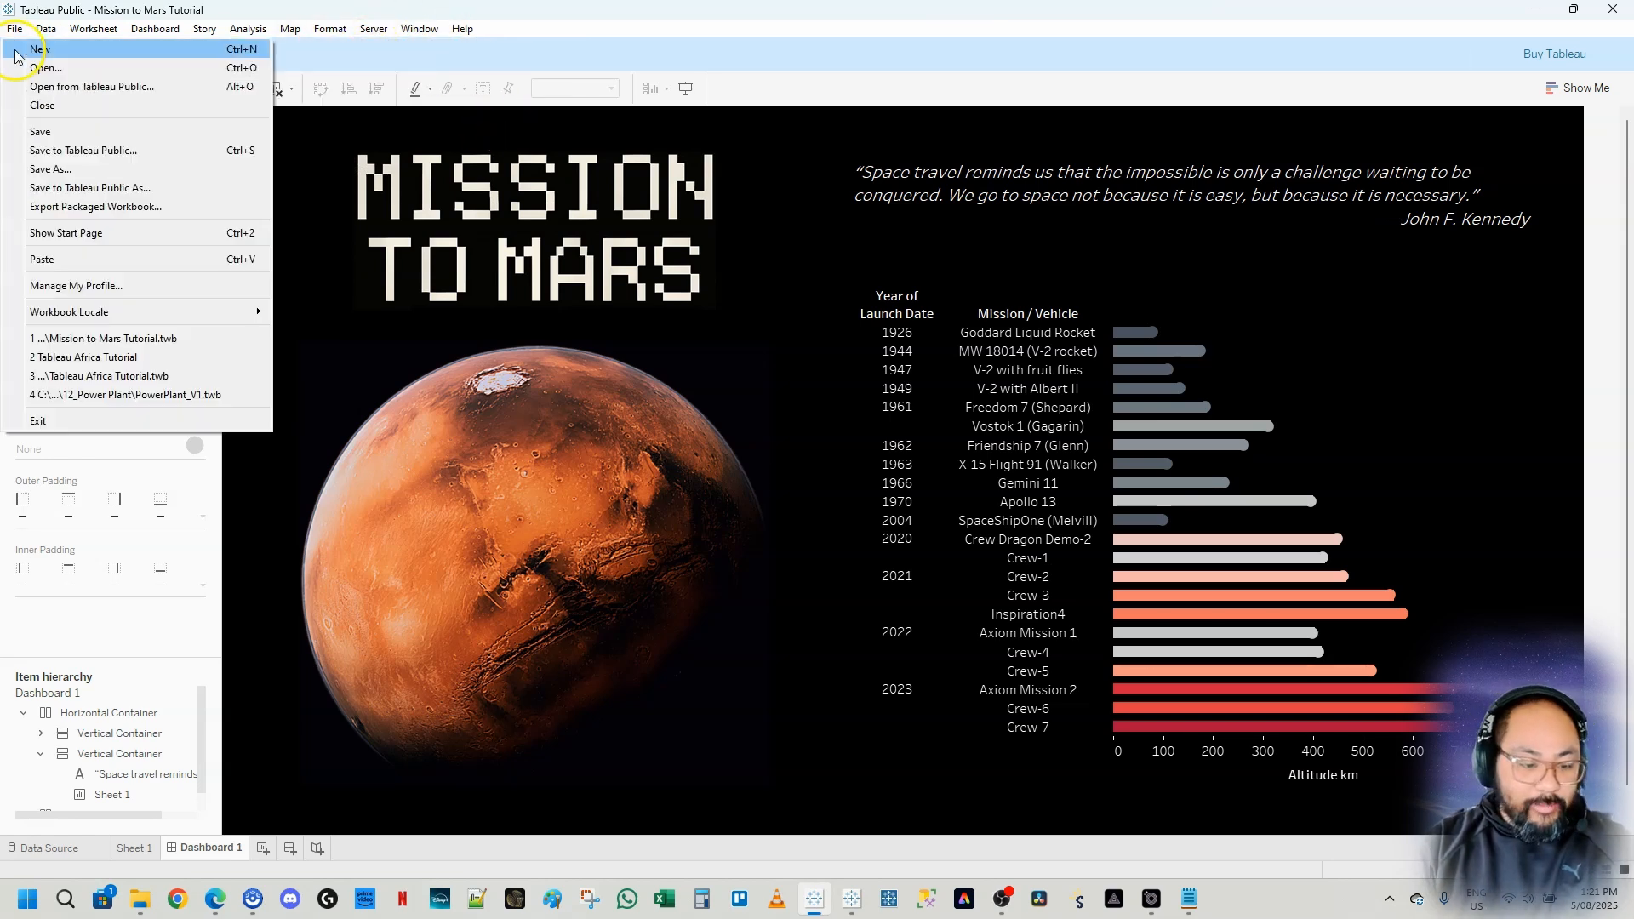
click(51, 150)
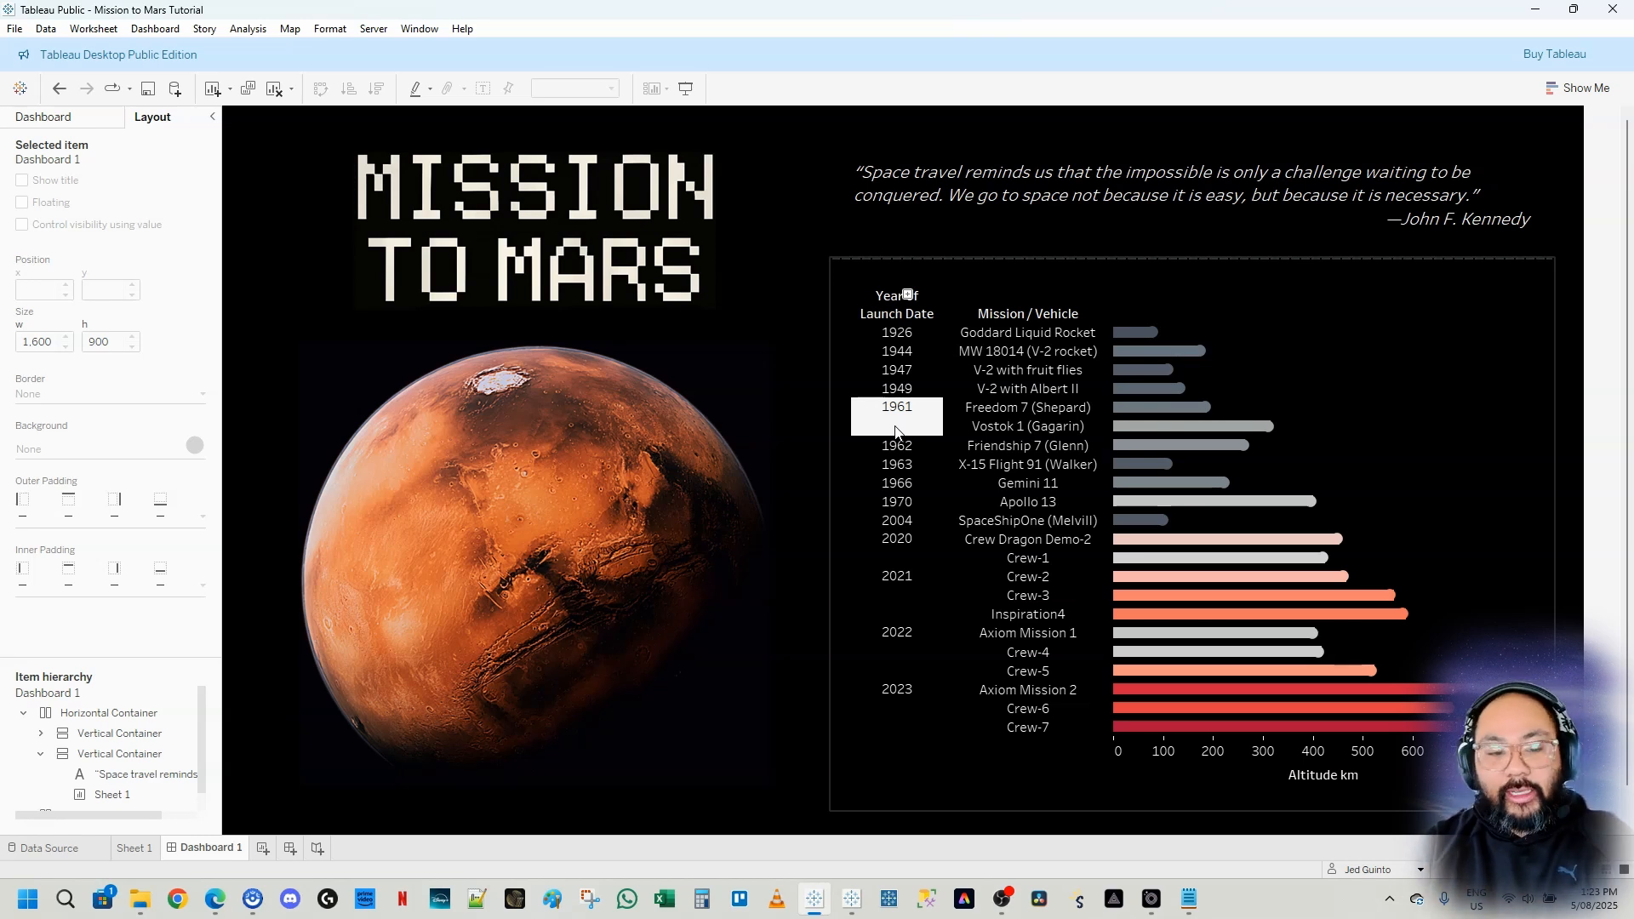
click(15, 28)
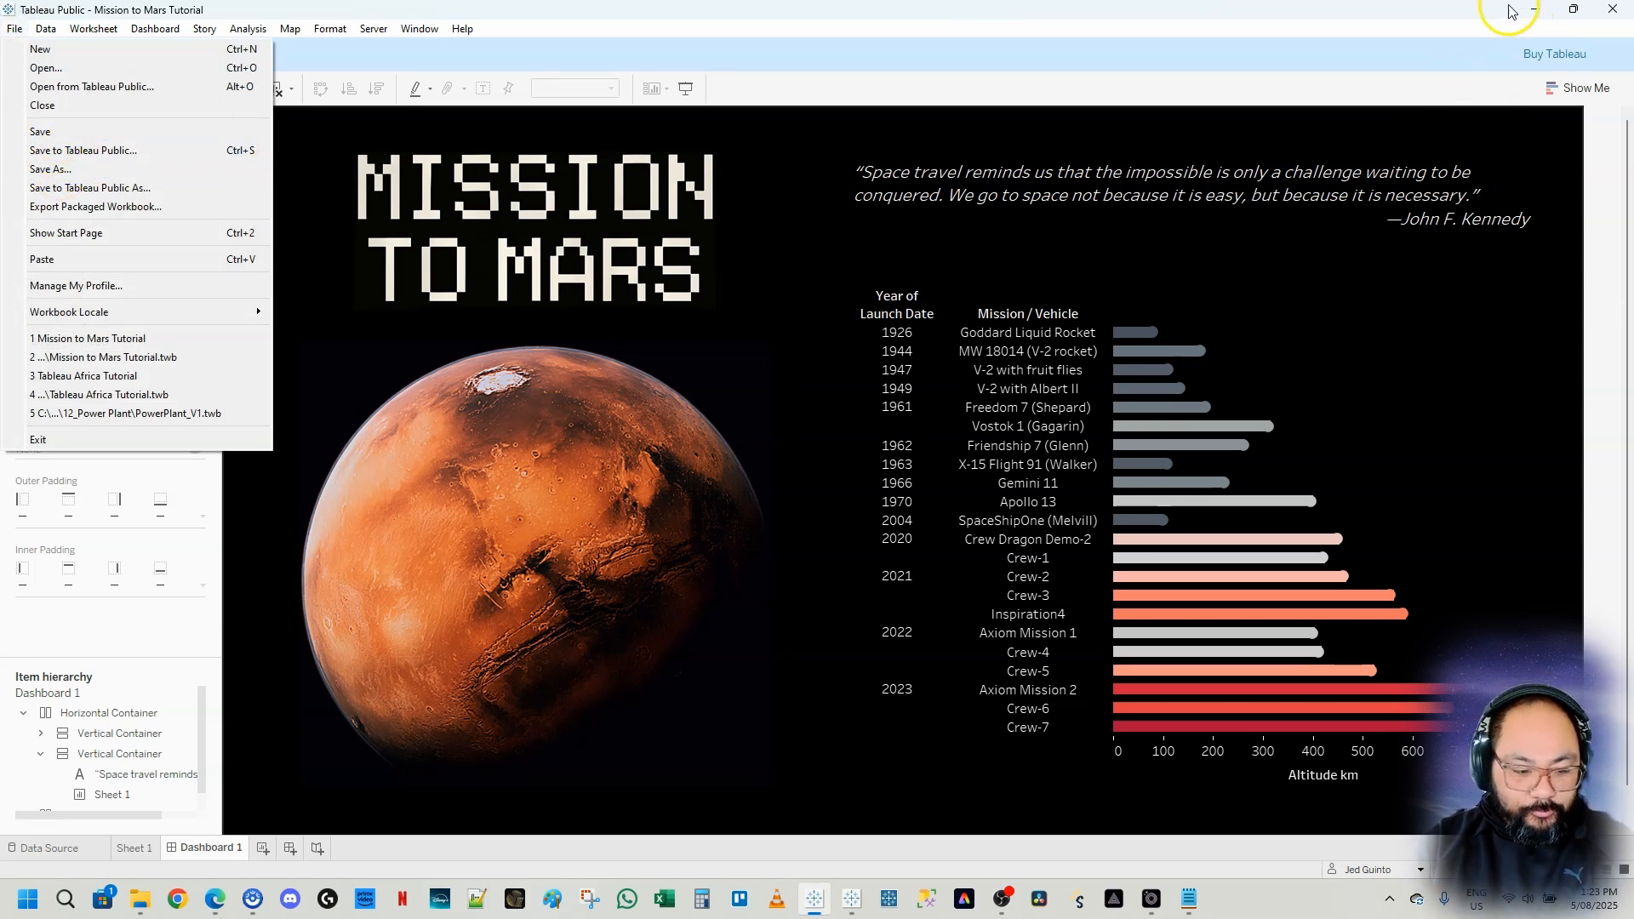
click(905, 383)
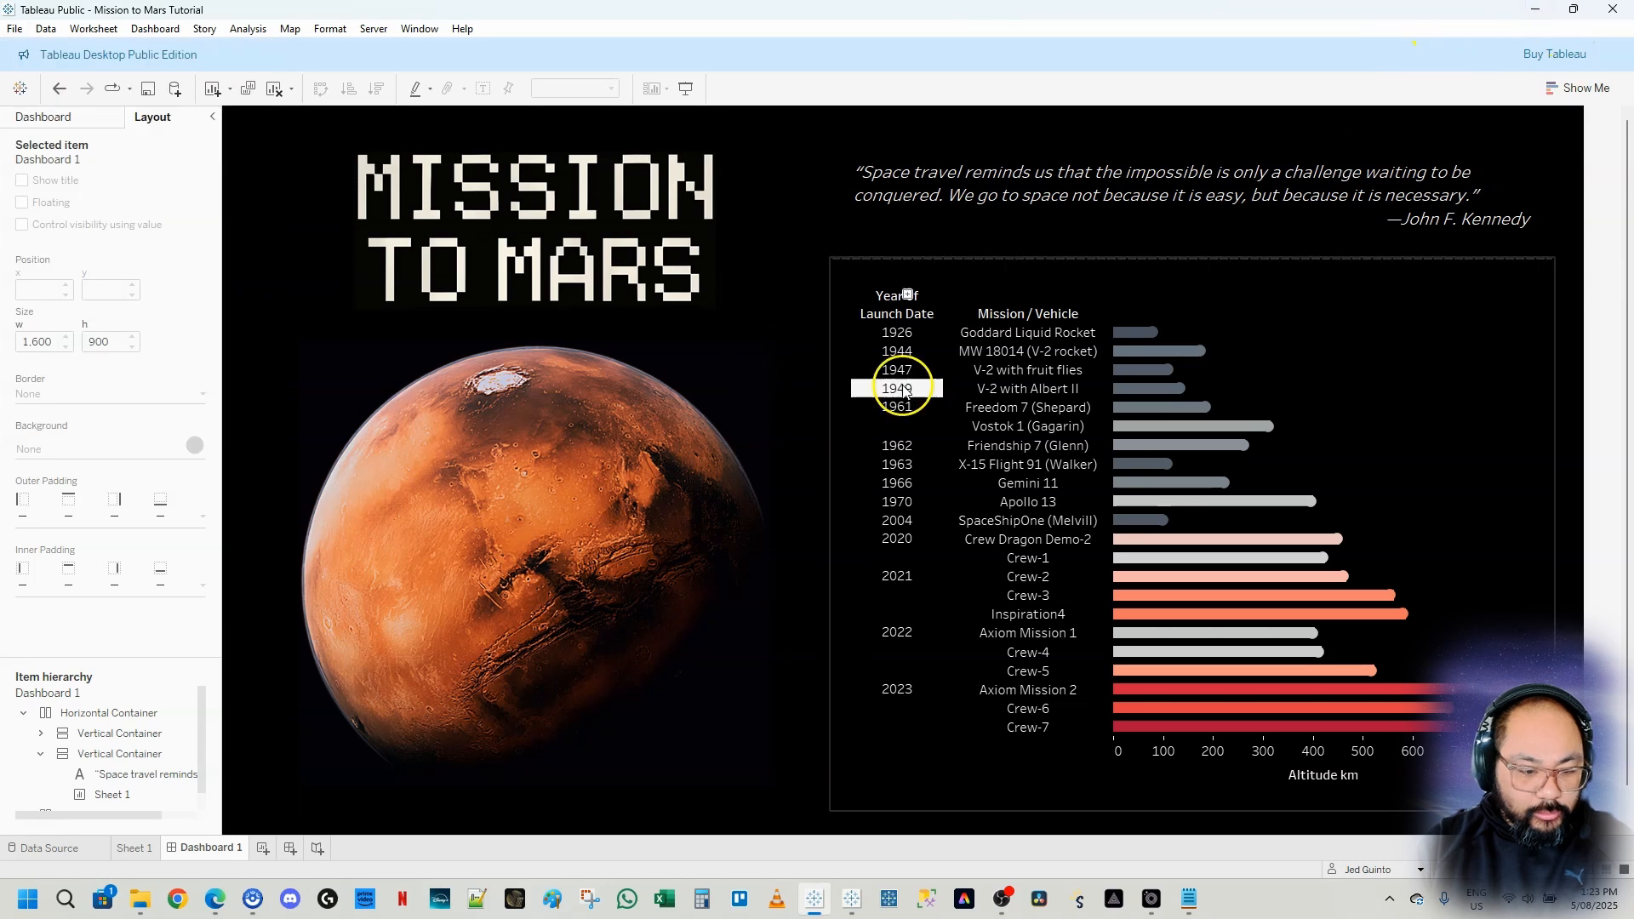
Switch to the browser, sign in to Tableau Public and open your profile page
click(219, 908)
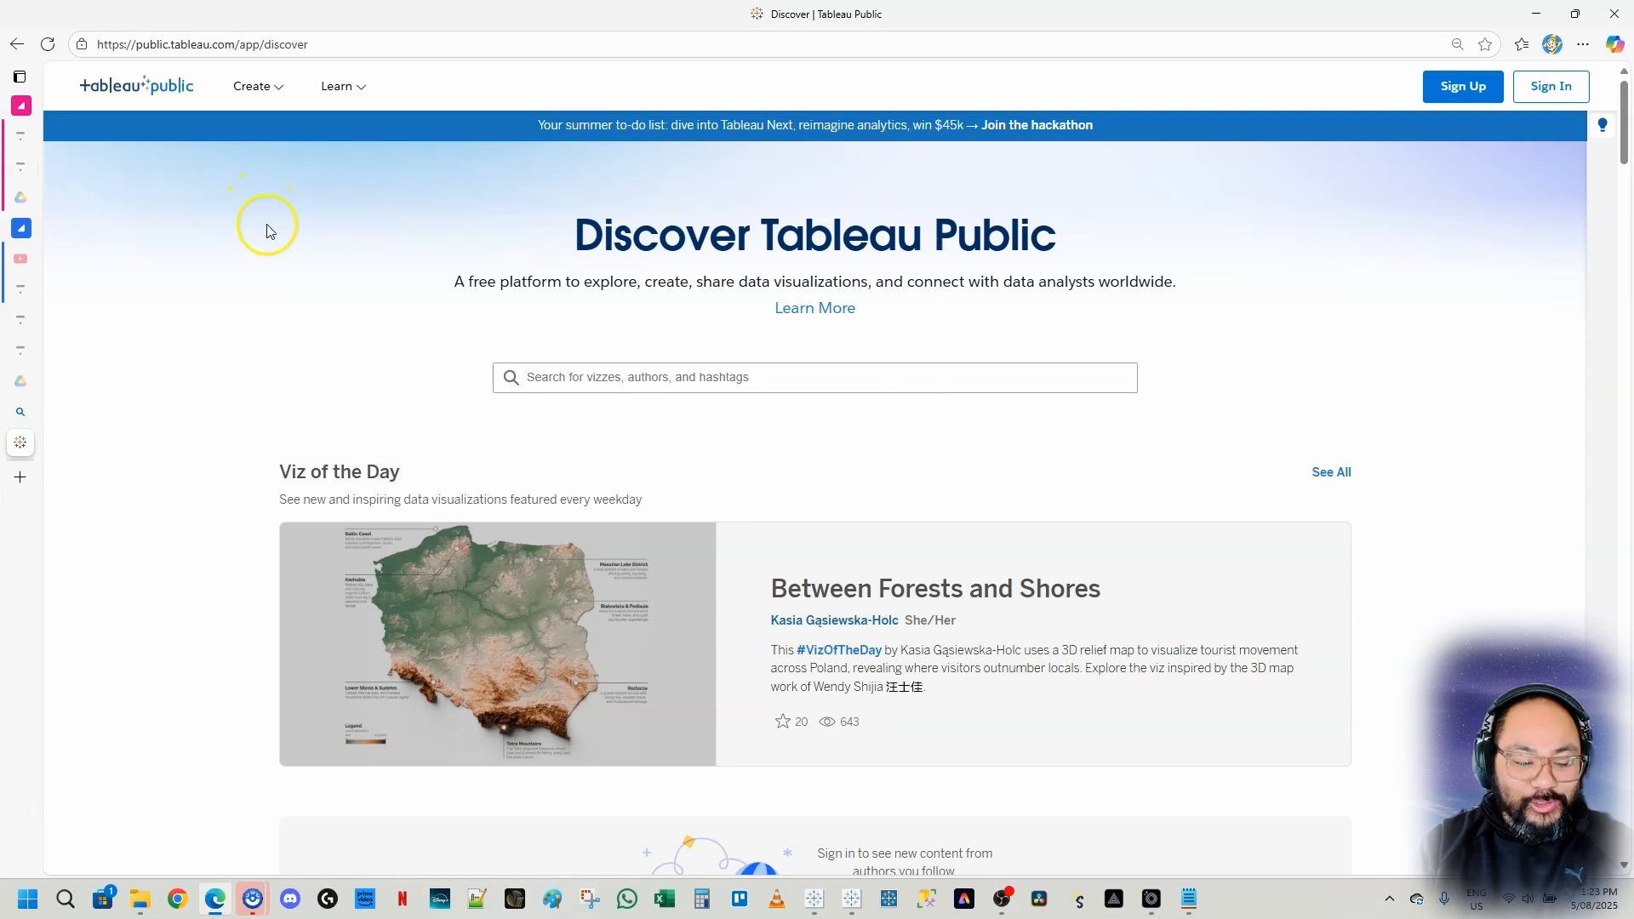
click(225, 110)
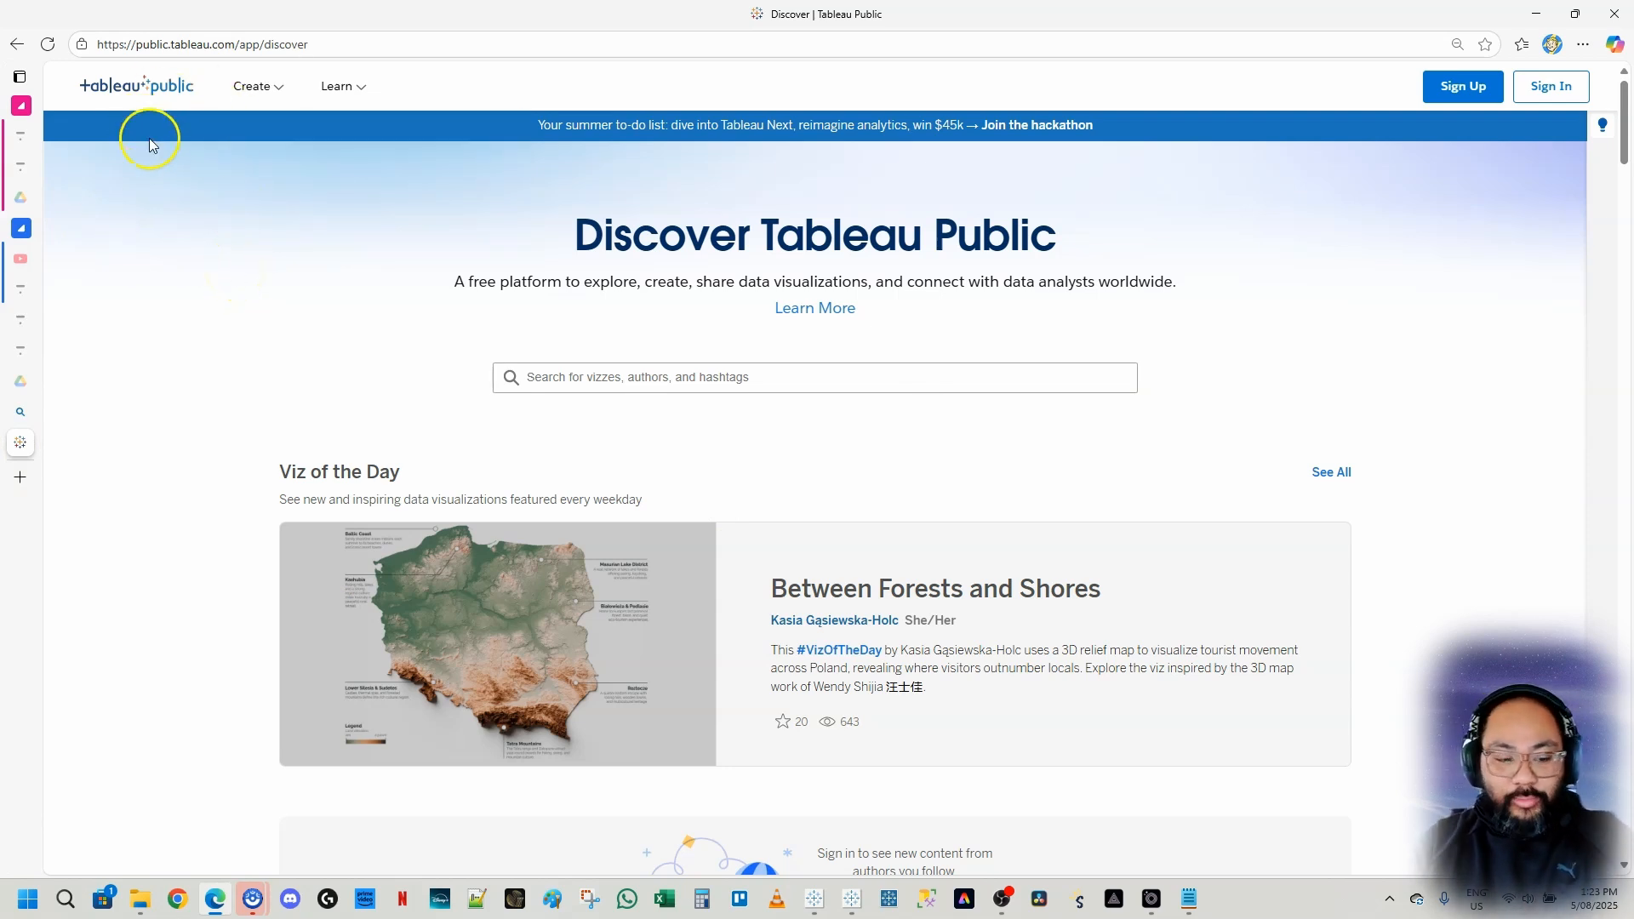
click(358, 46)
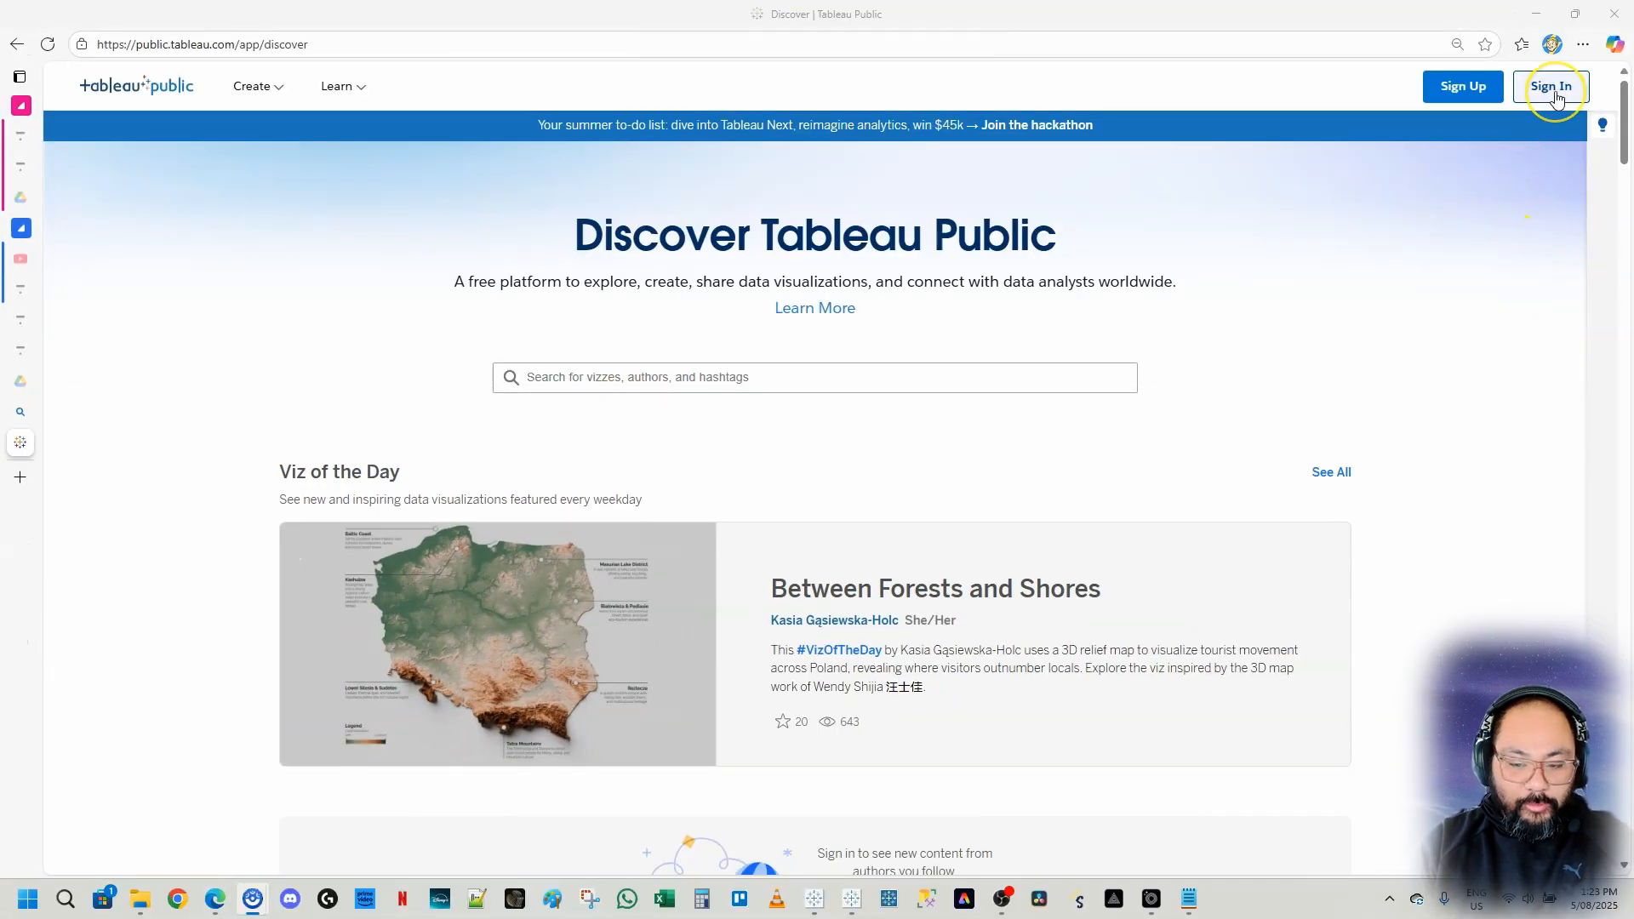
click(1556, 99)
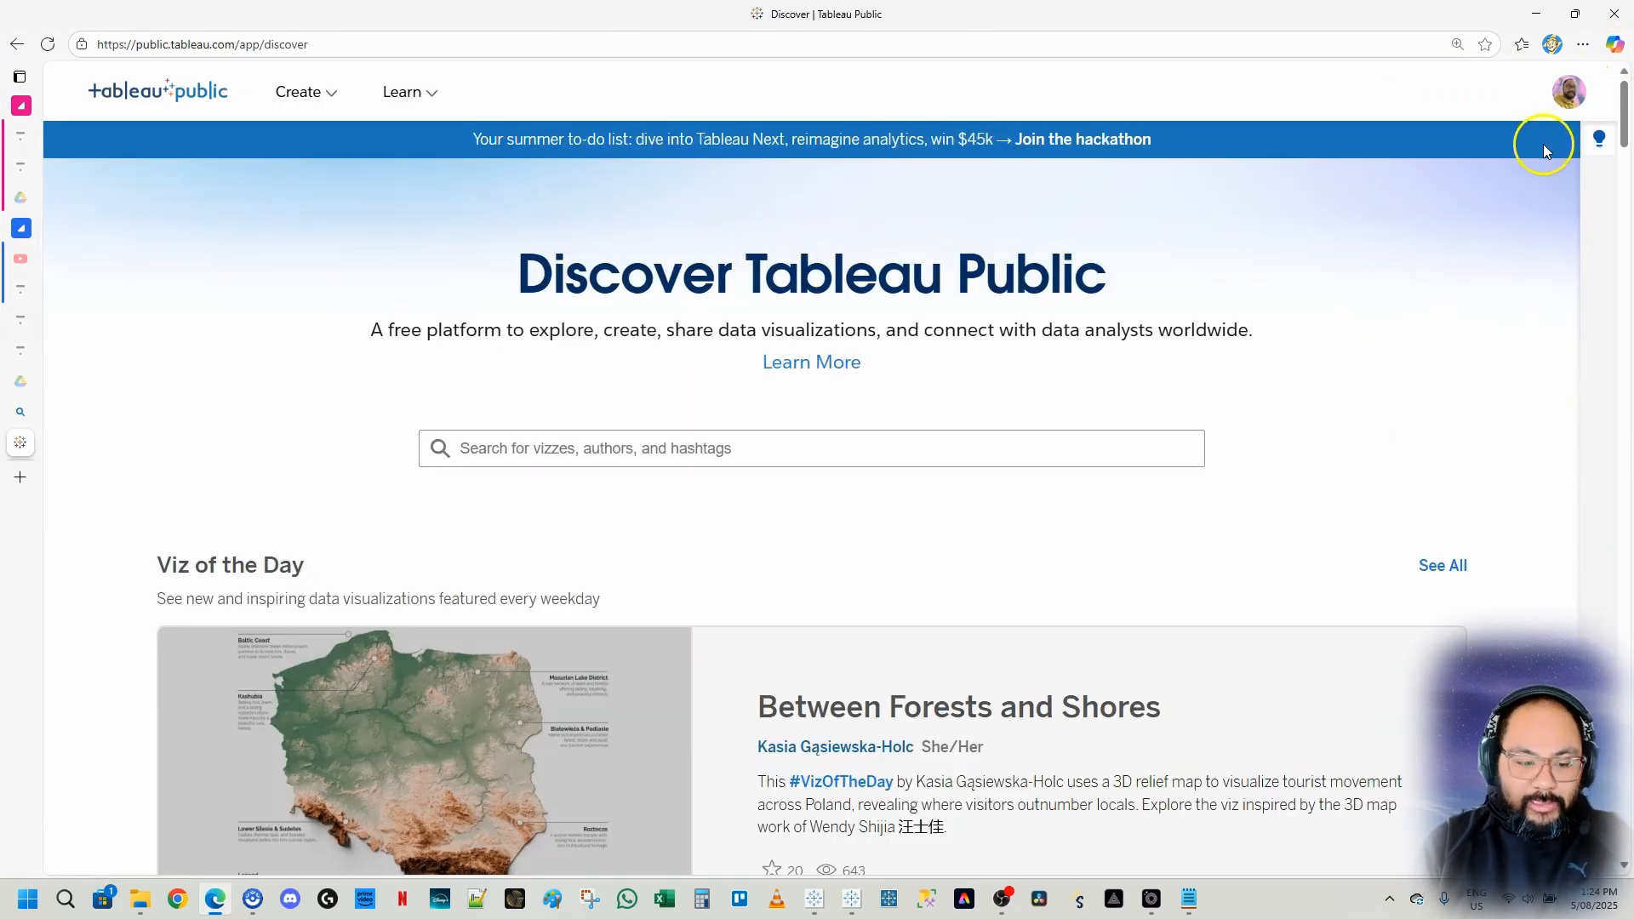
click(1571, 94)
click(1538, 153)
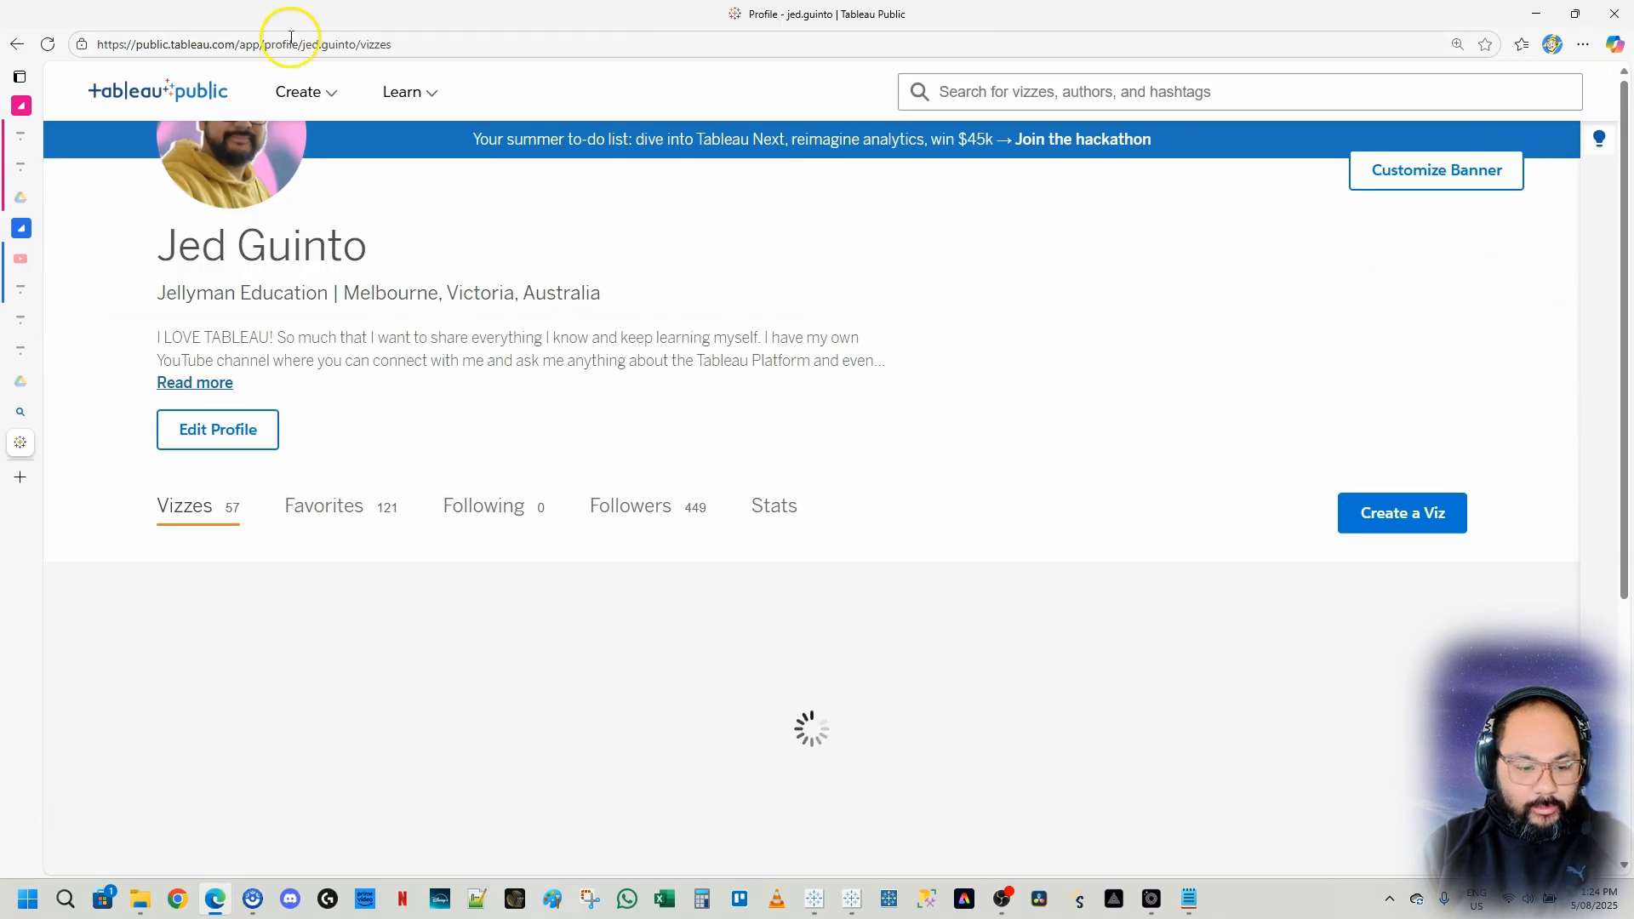
Open the published Mission to Mars Tutorial viz from the profile's vizzes and zoom the browser out to 90%
click(392, 44)
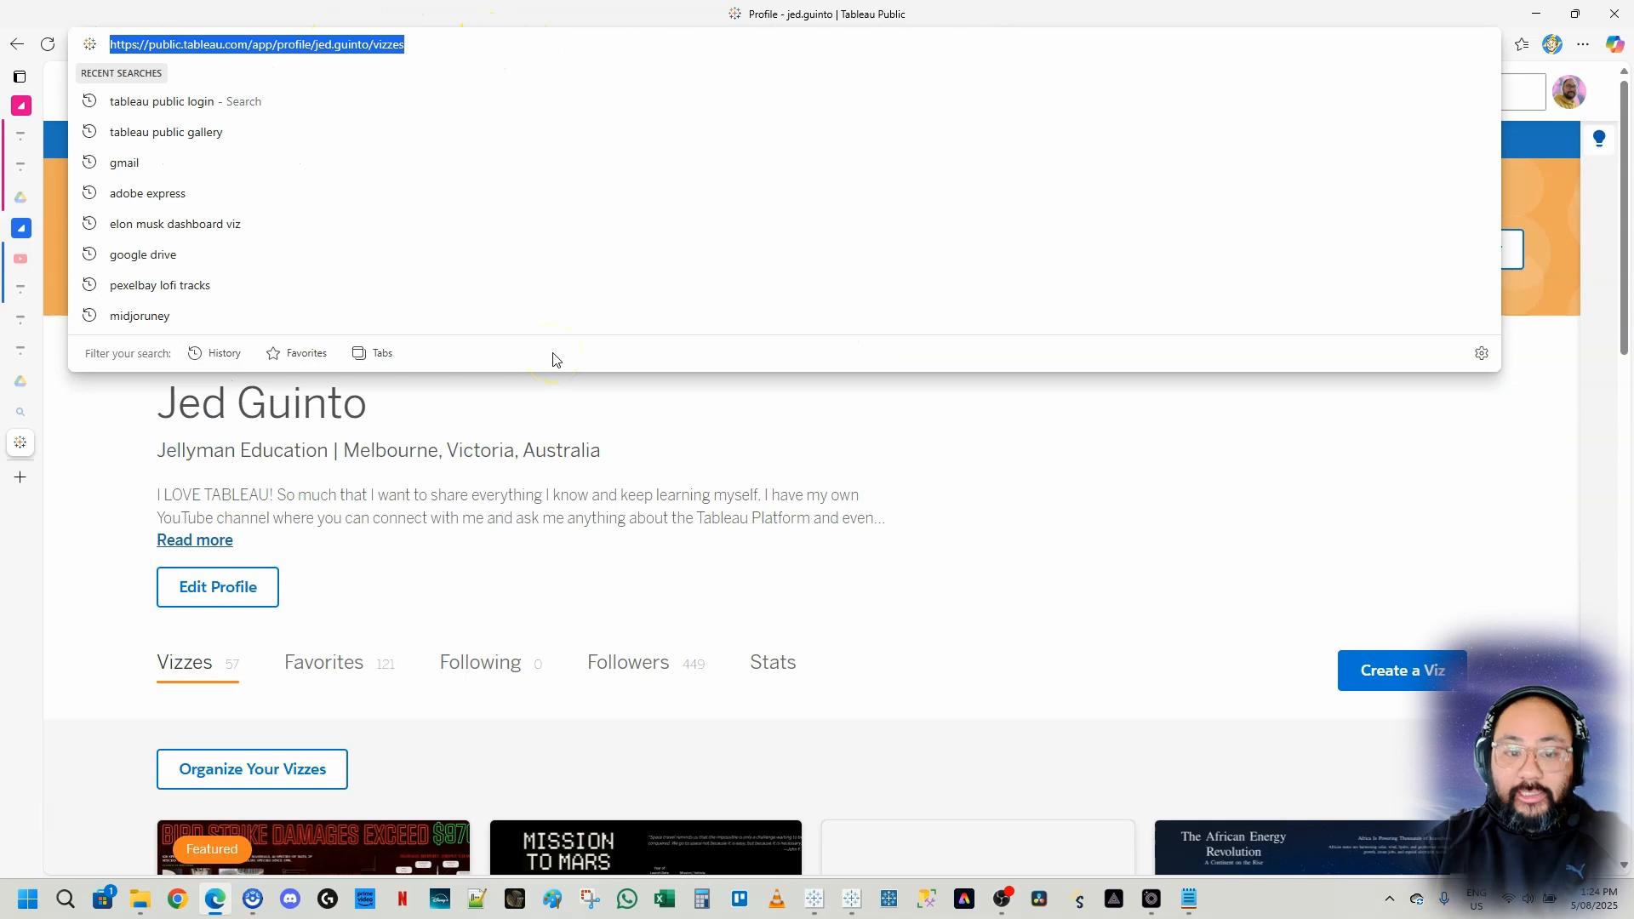
click(125, 509)
scroll(770, 383, down, 2)
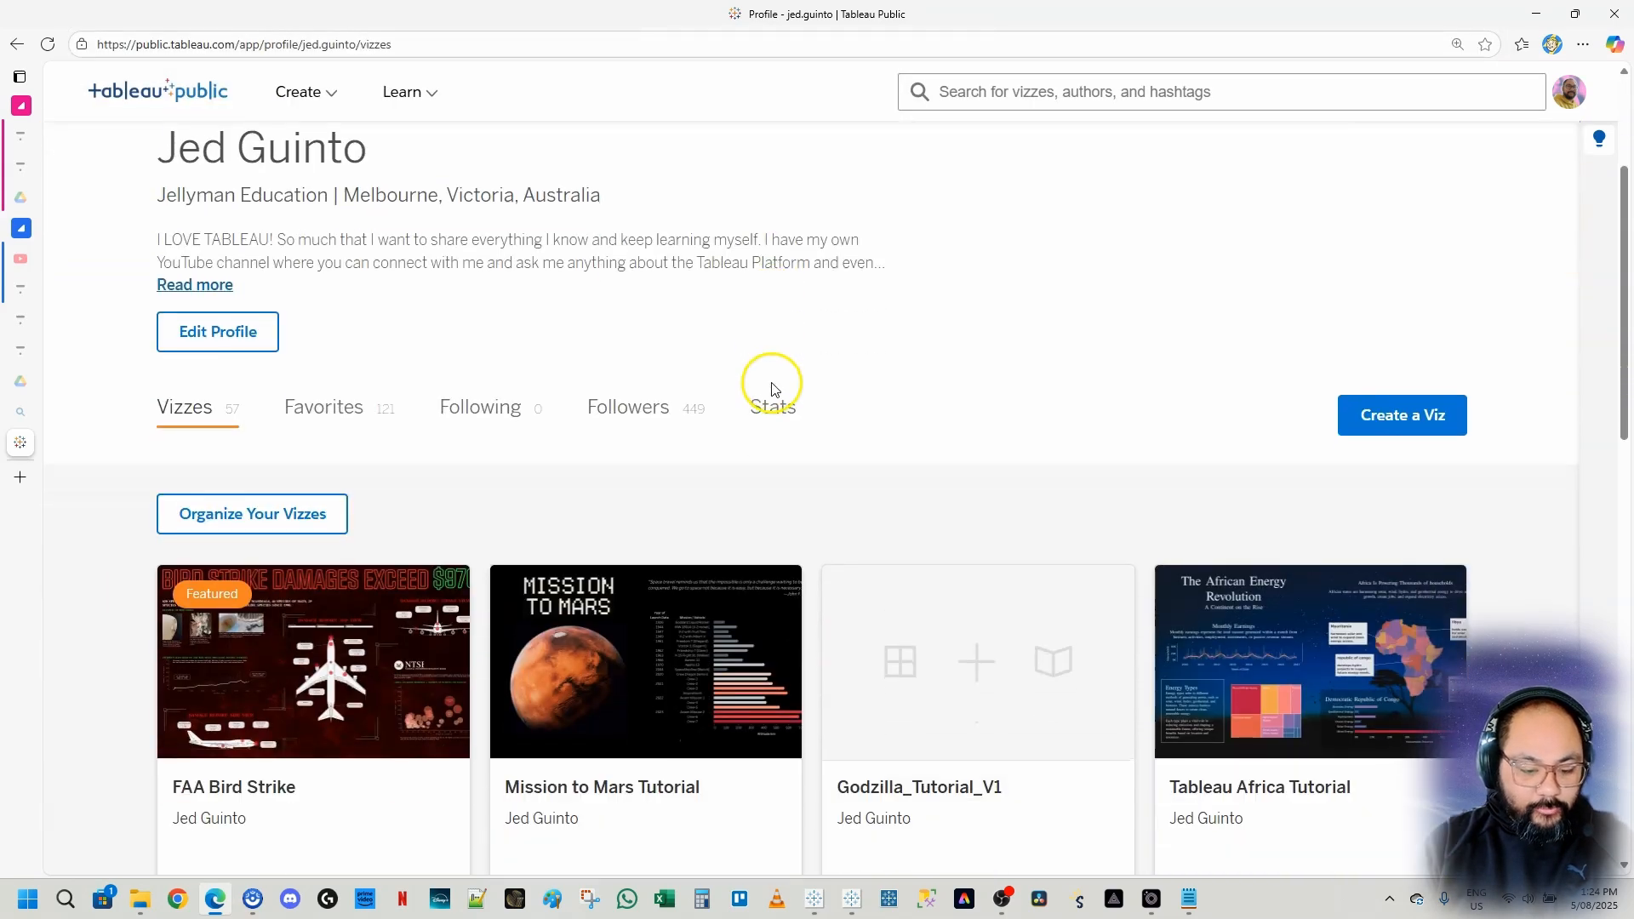
scroll(606, 451, down, 3)
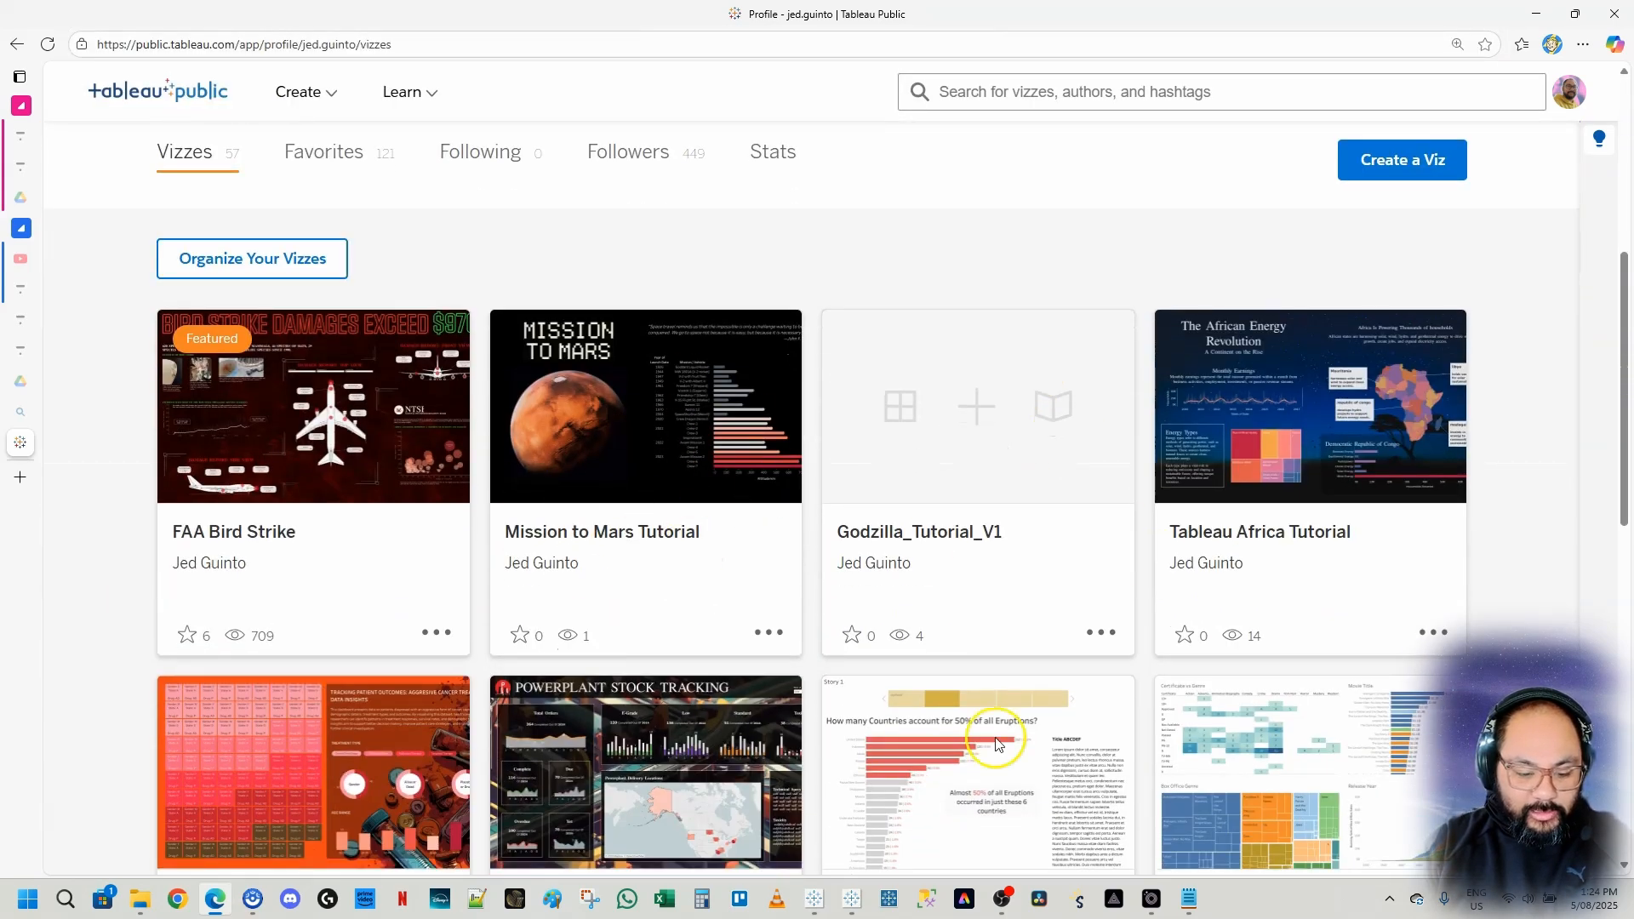
scroll(747, 432, down, 3)
scroll(747, 431, up, 4)
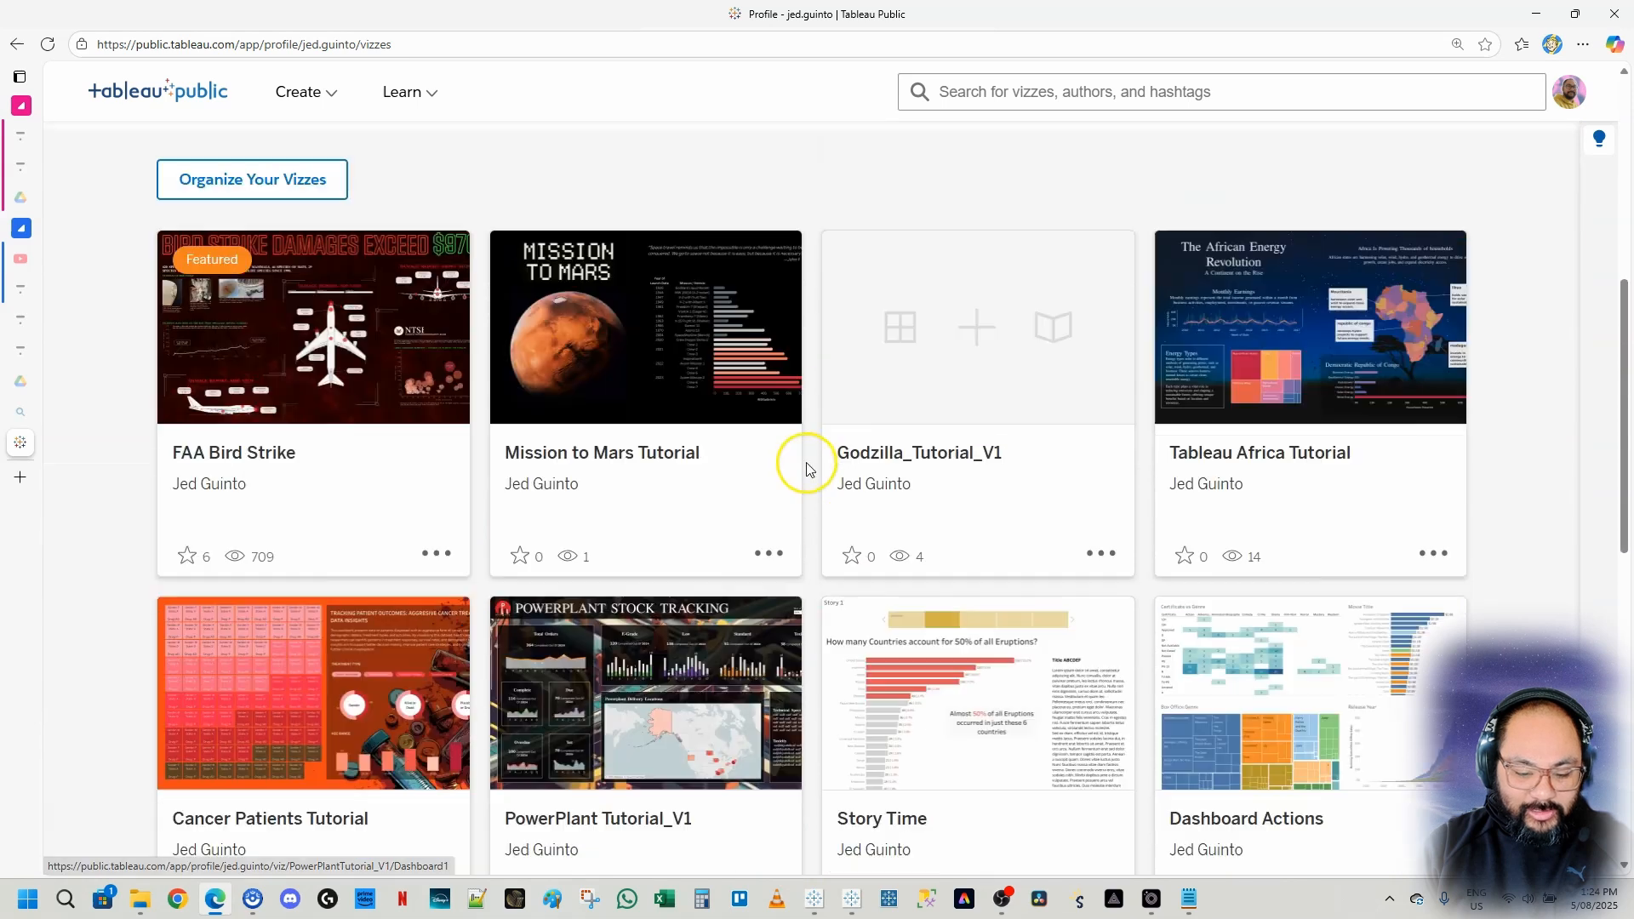
click(624, 509)
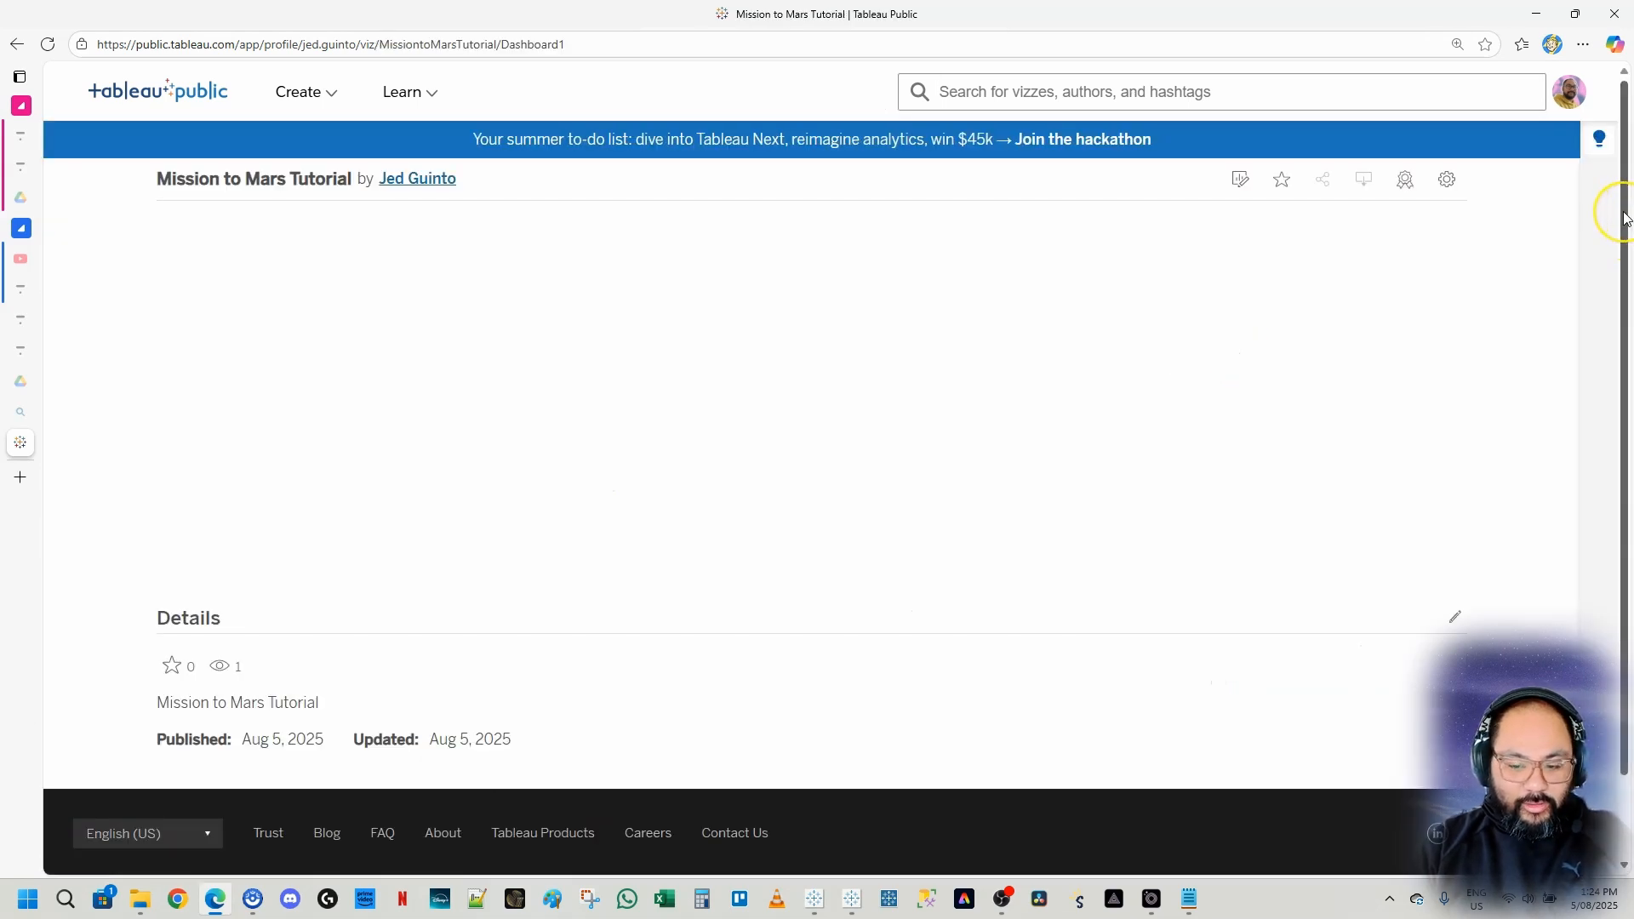
drag(1625, 215, 1627, 250)
ctrl+scroll(1175, 438, down, 1)
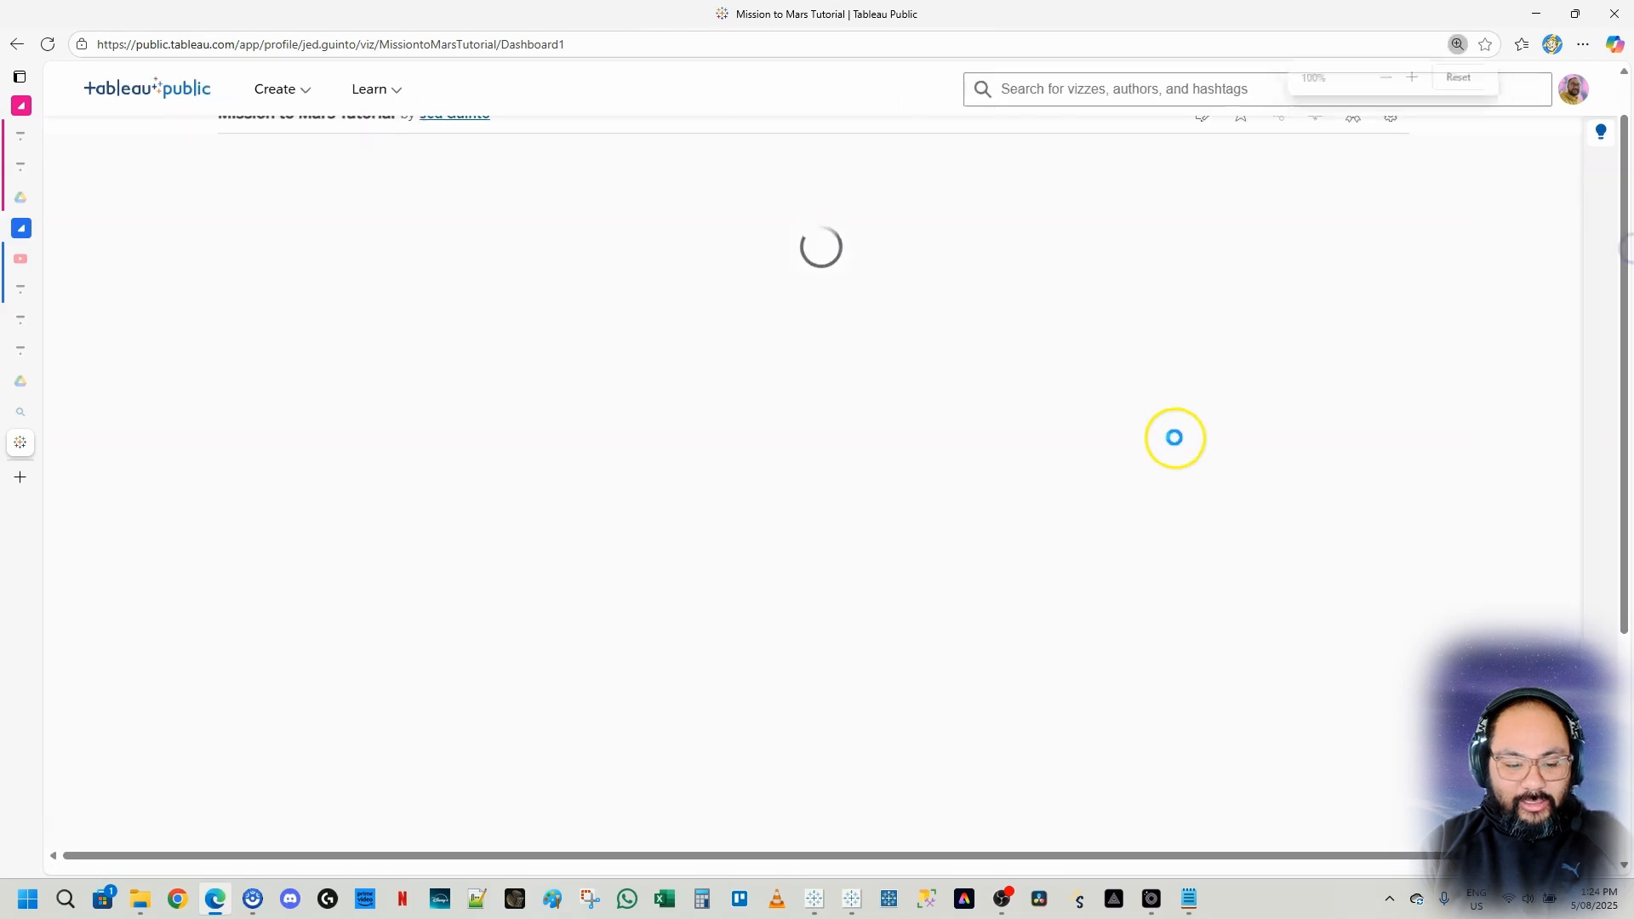
scroll(1611, 369, up, 1)
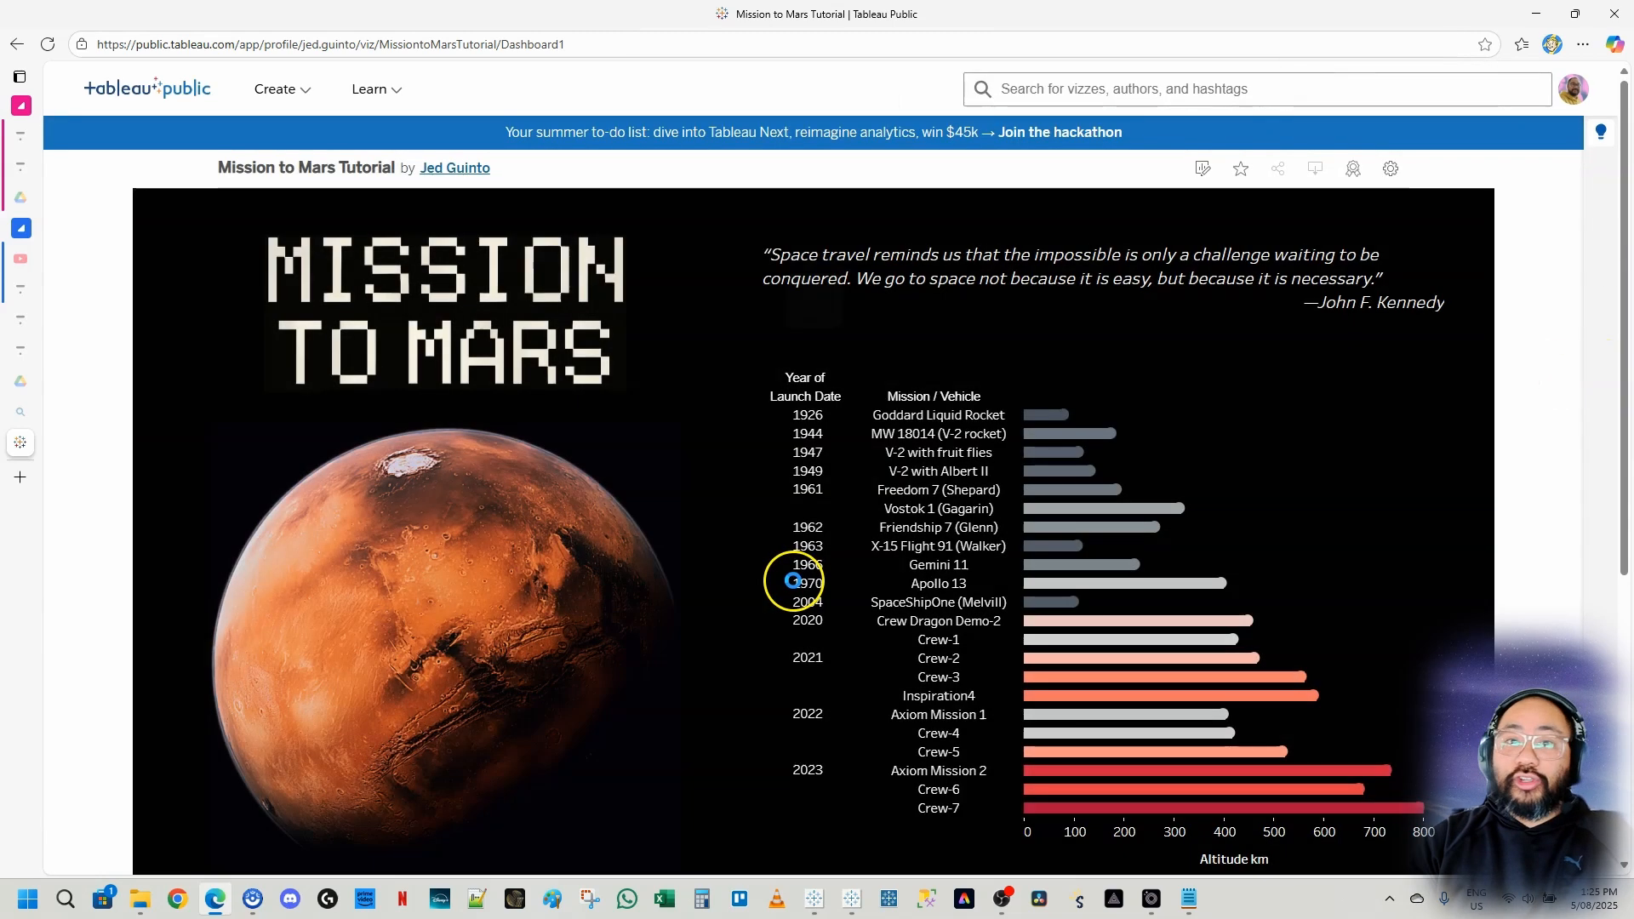
click(793, 582)
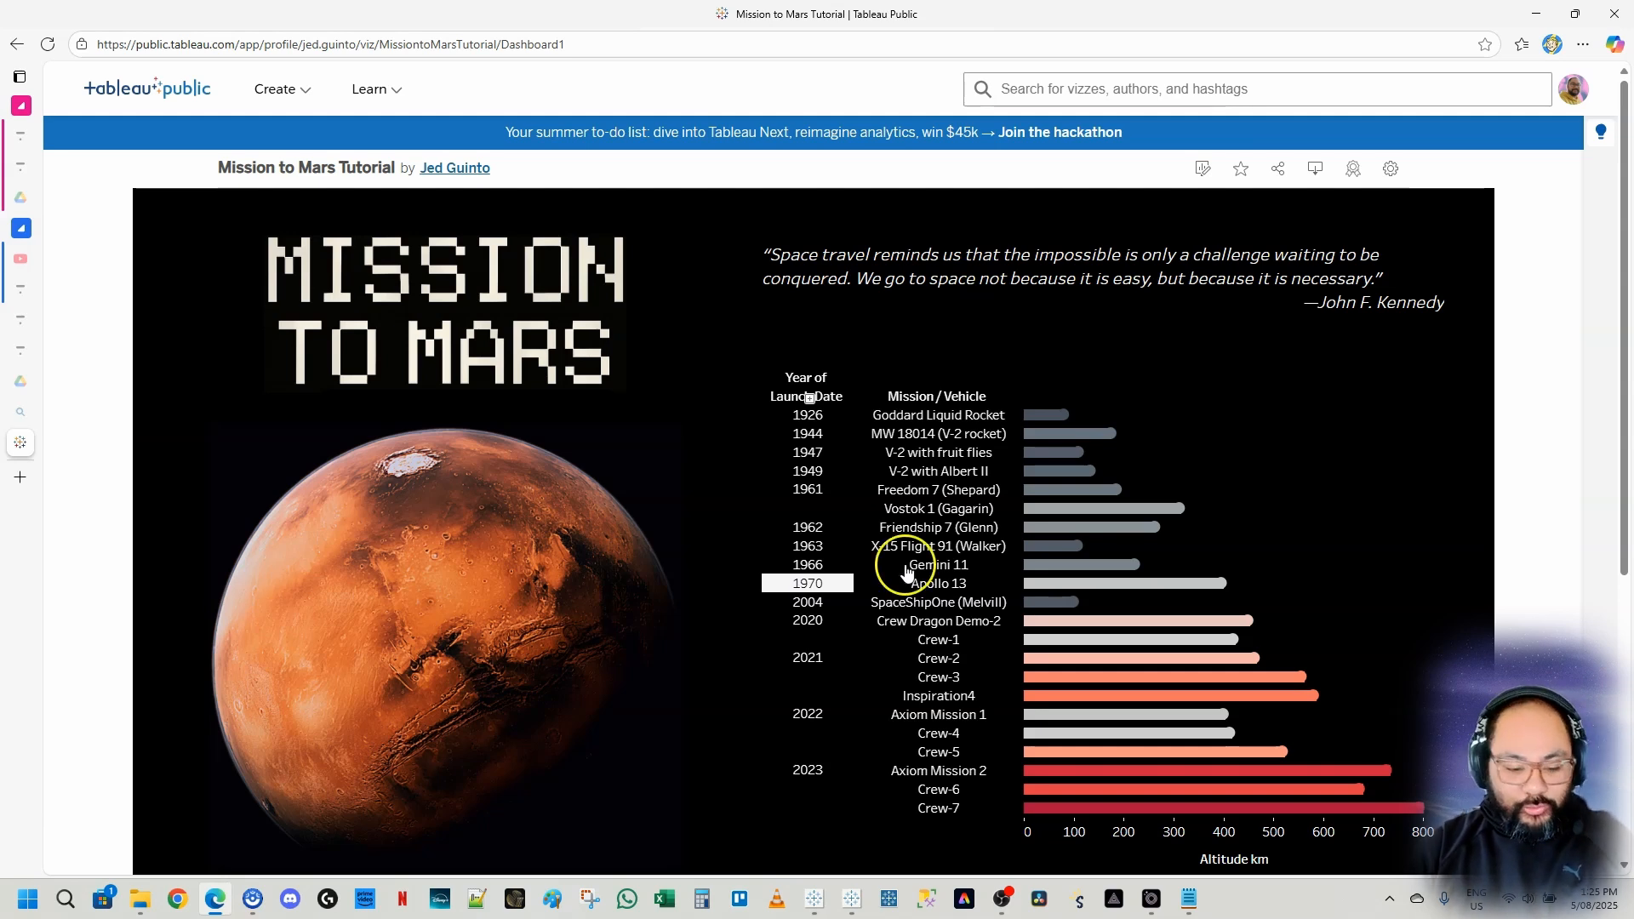
key(ctrl+minus)
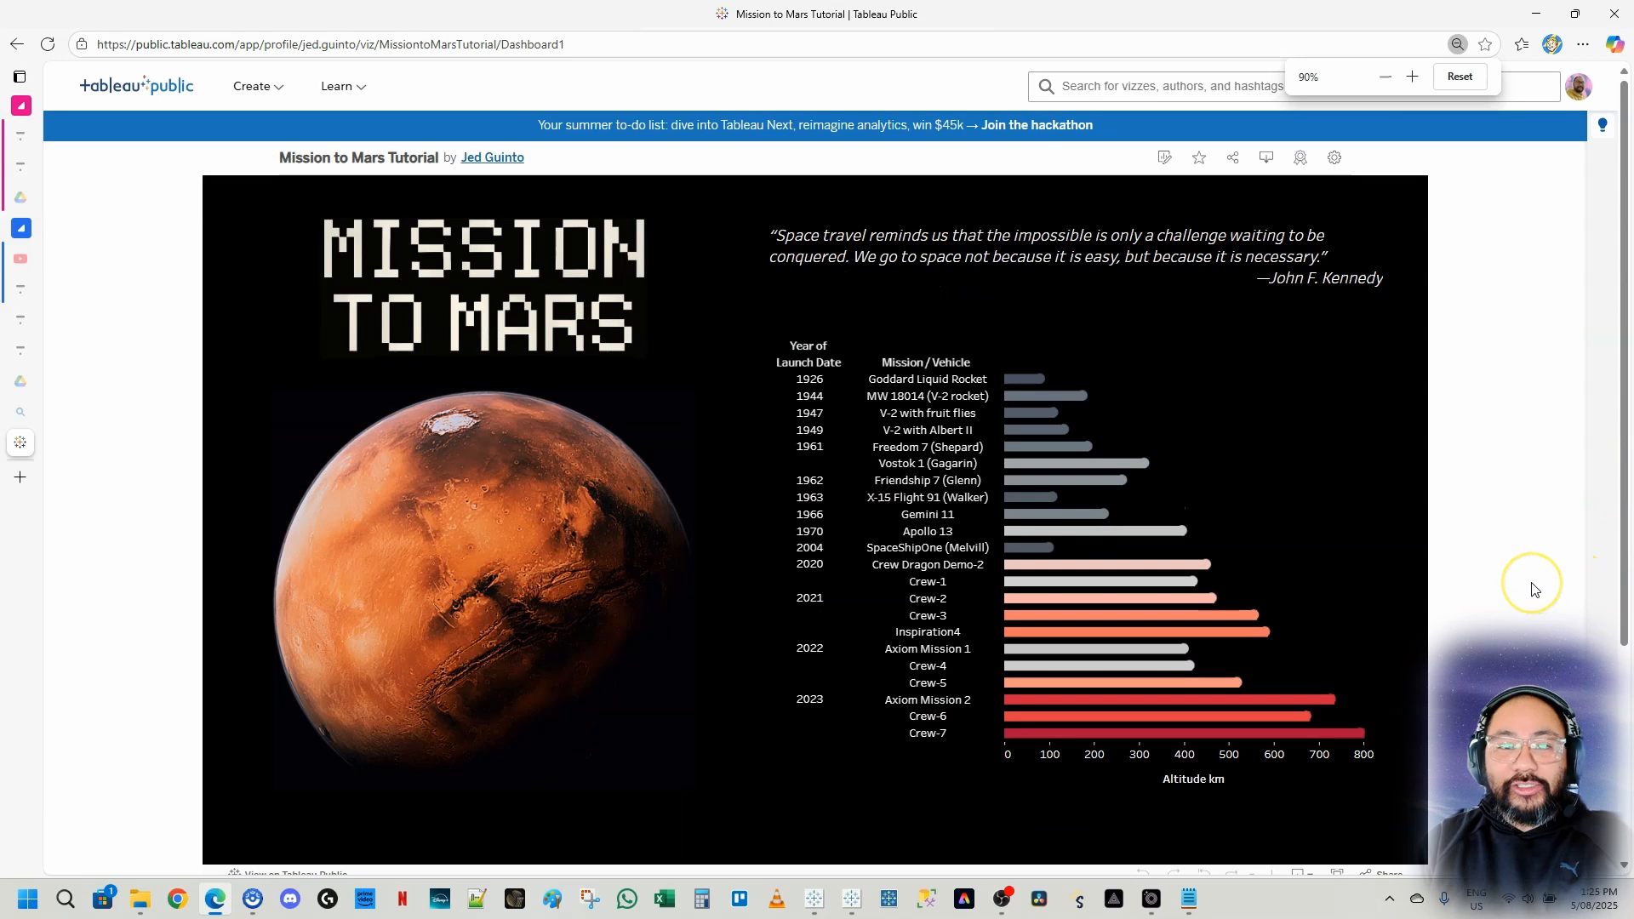